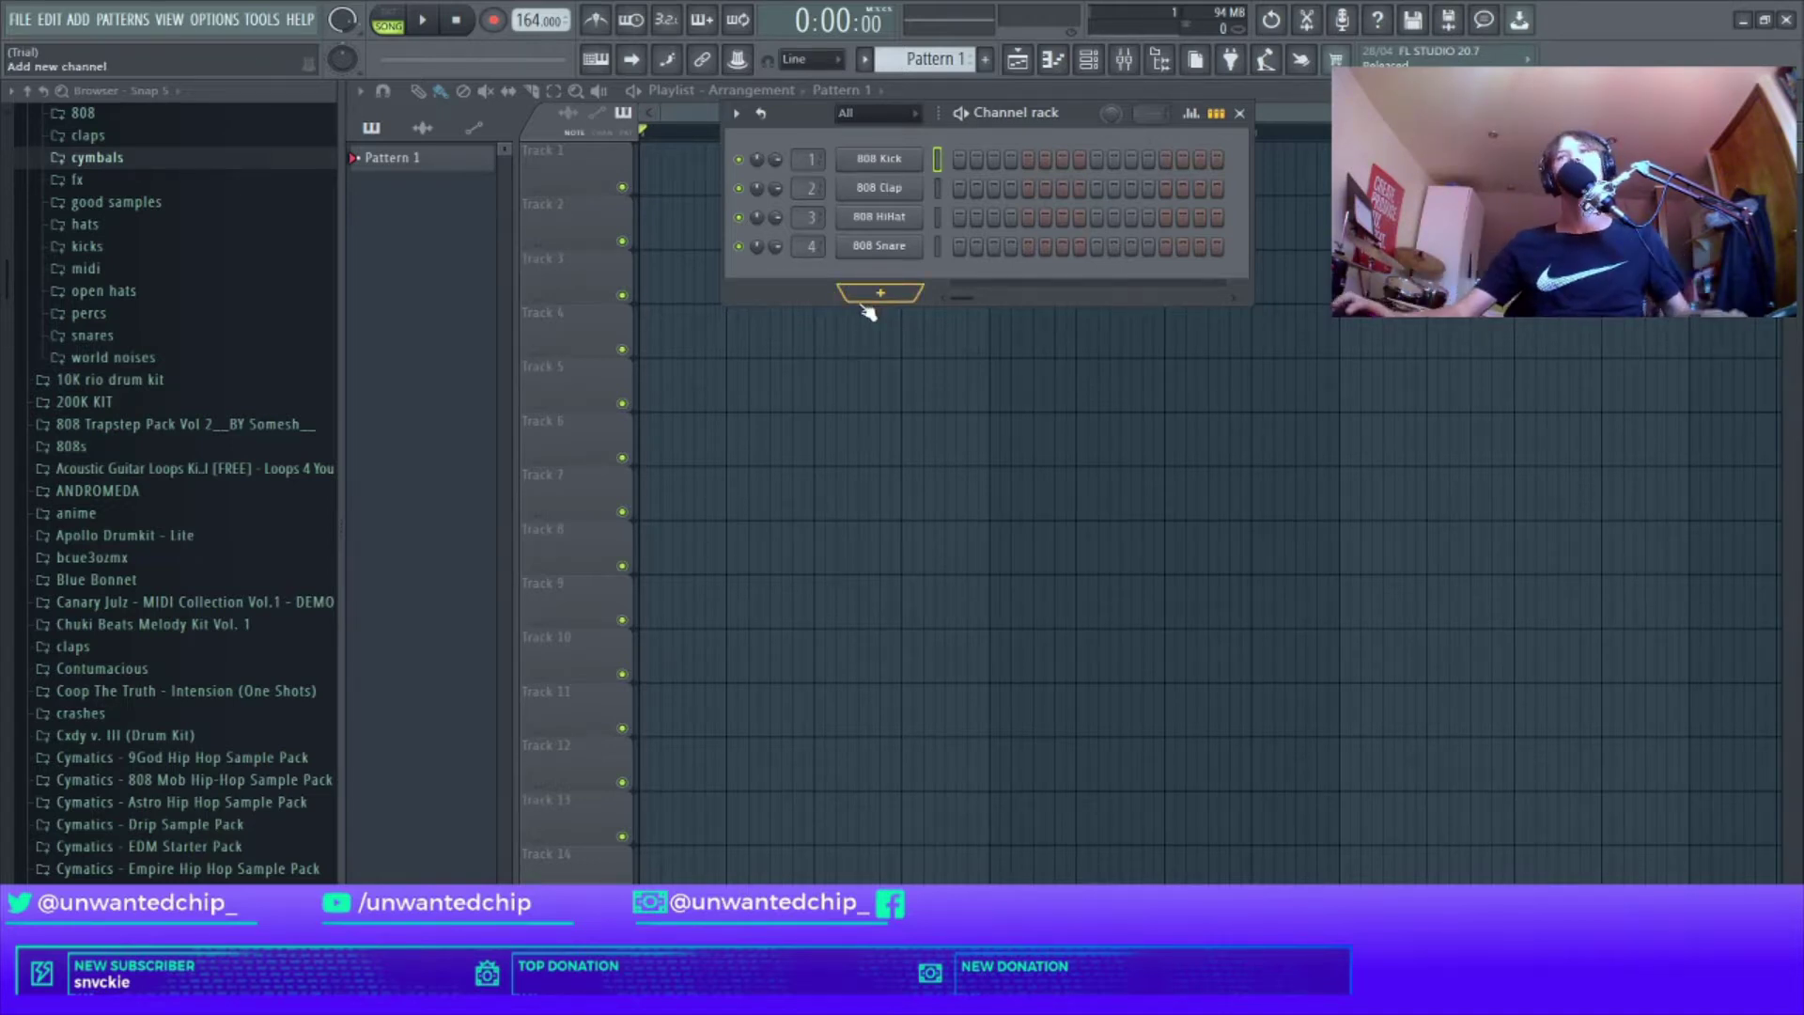
Step: Add an Addictive Keys instrument channel and close its plugin window
{"action": "left_click", "coordinate": [863, 306]}
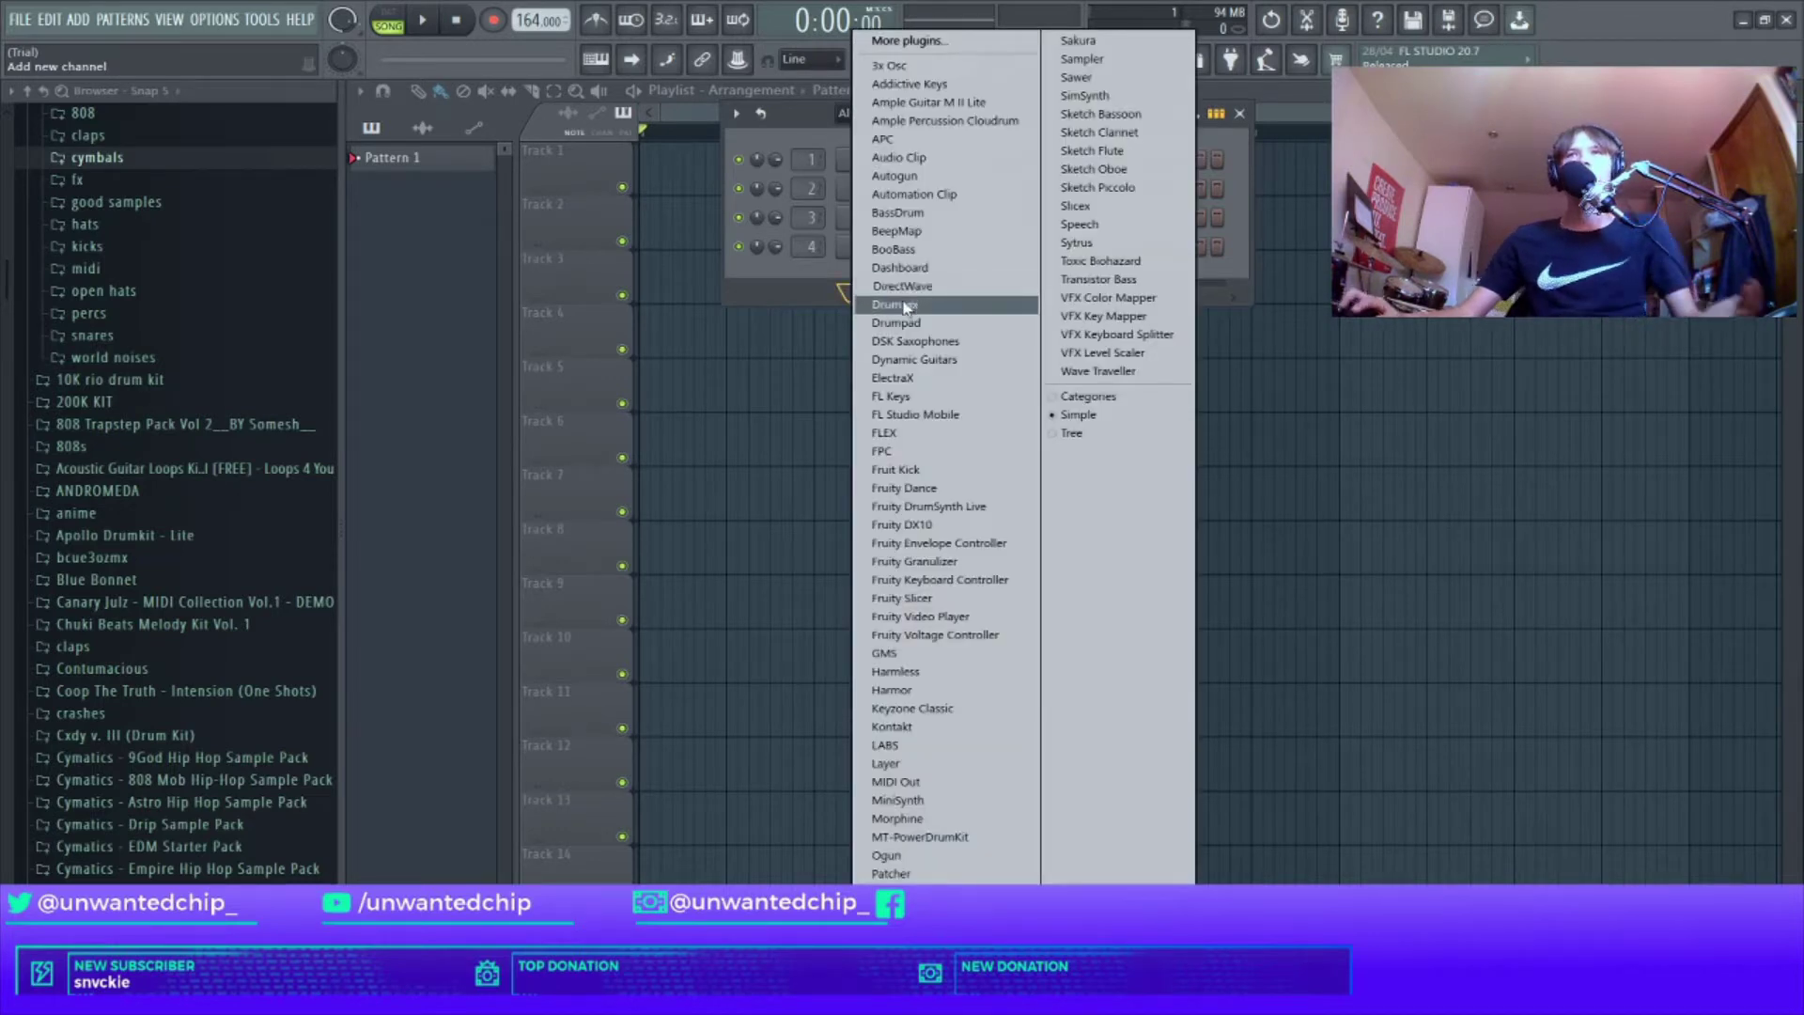
{"action": "left_click", "coordinate": [908, 83]}
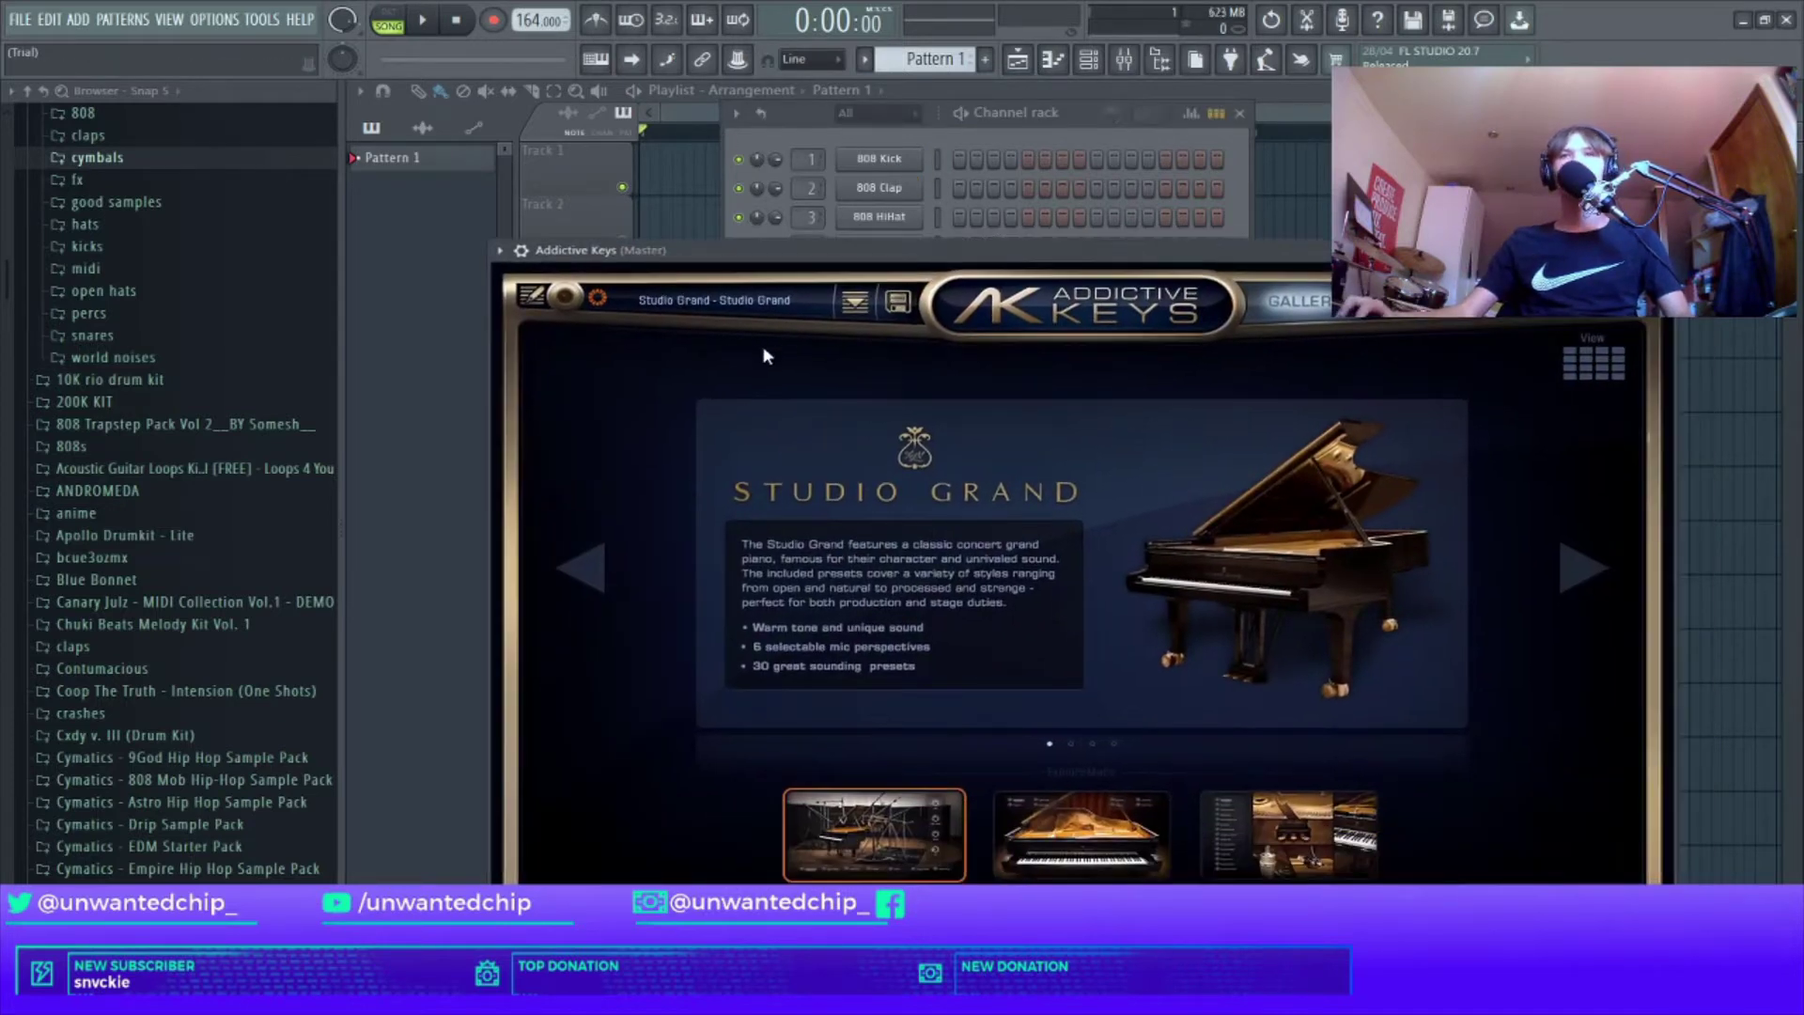
{"action": "key", "text": "Escape"}
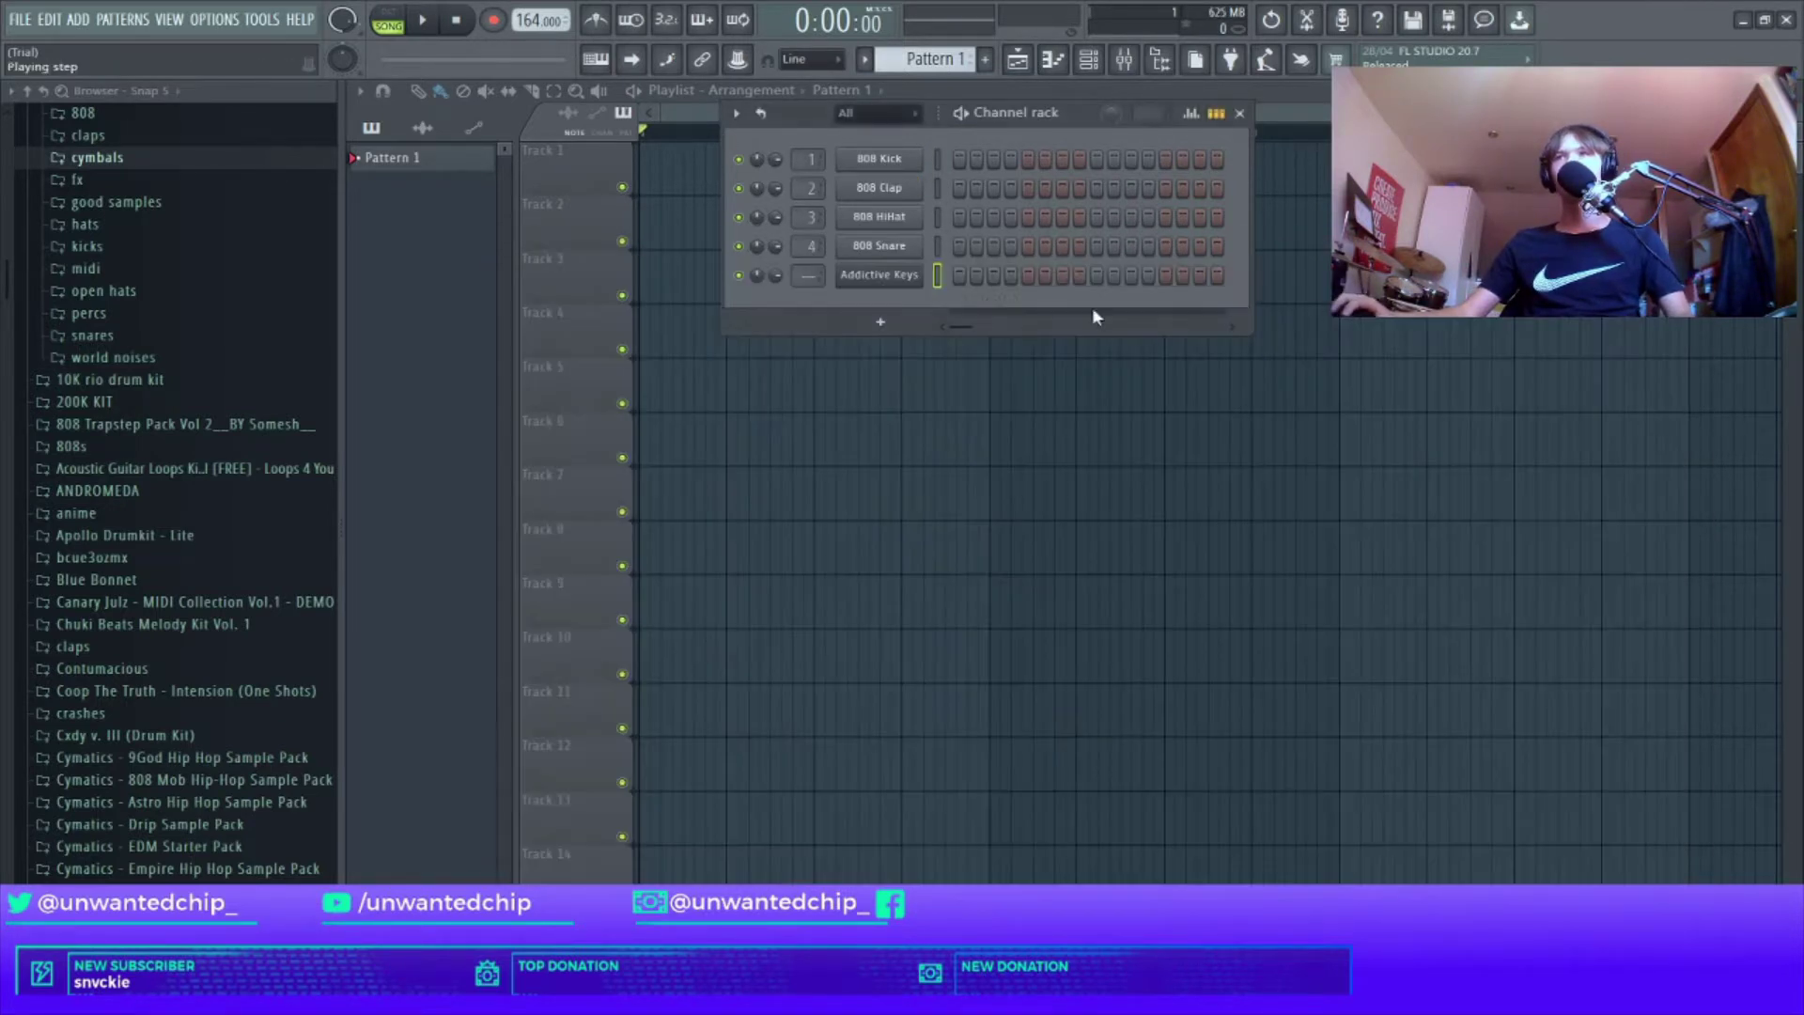
Step: Add an FL Keys instrument channel and close its plugin window
{"action": "left_click", "coordinate": [882, 319]}
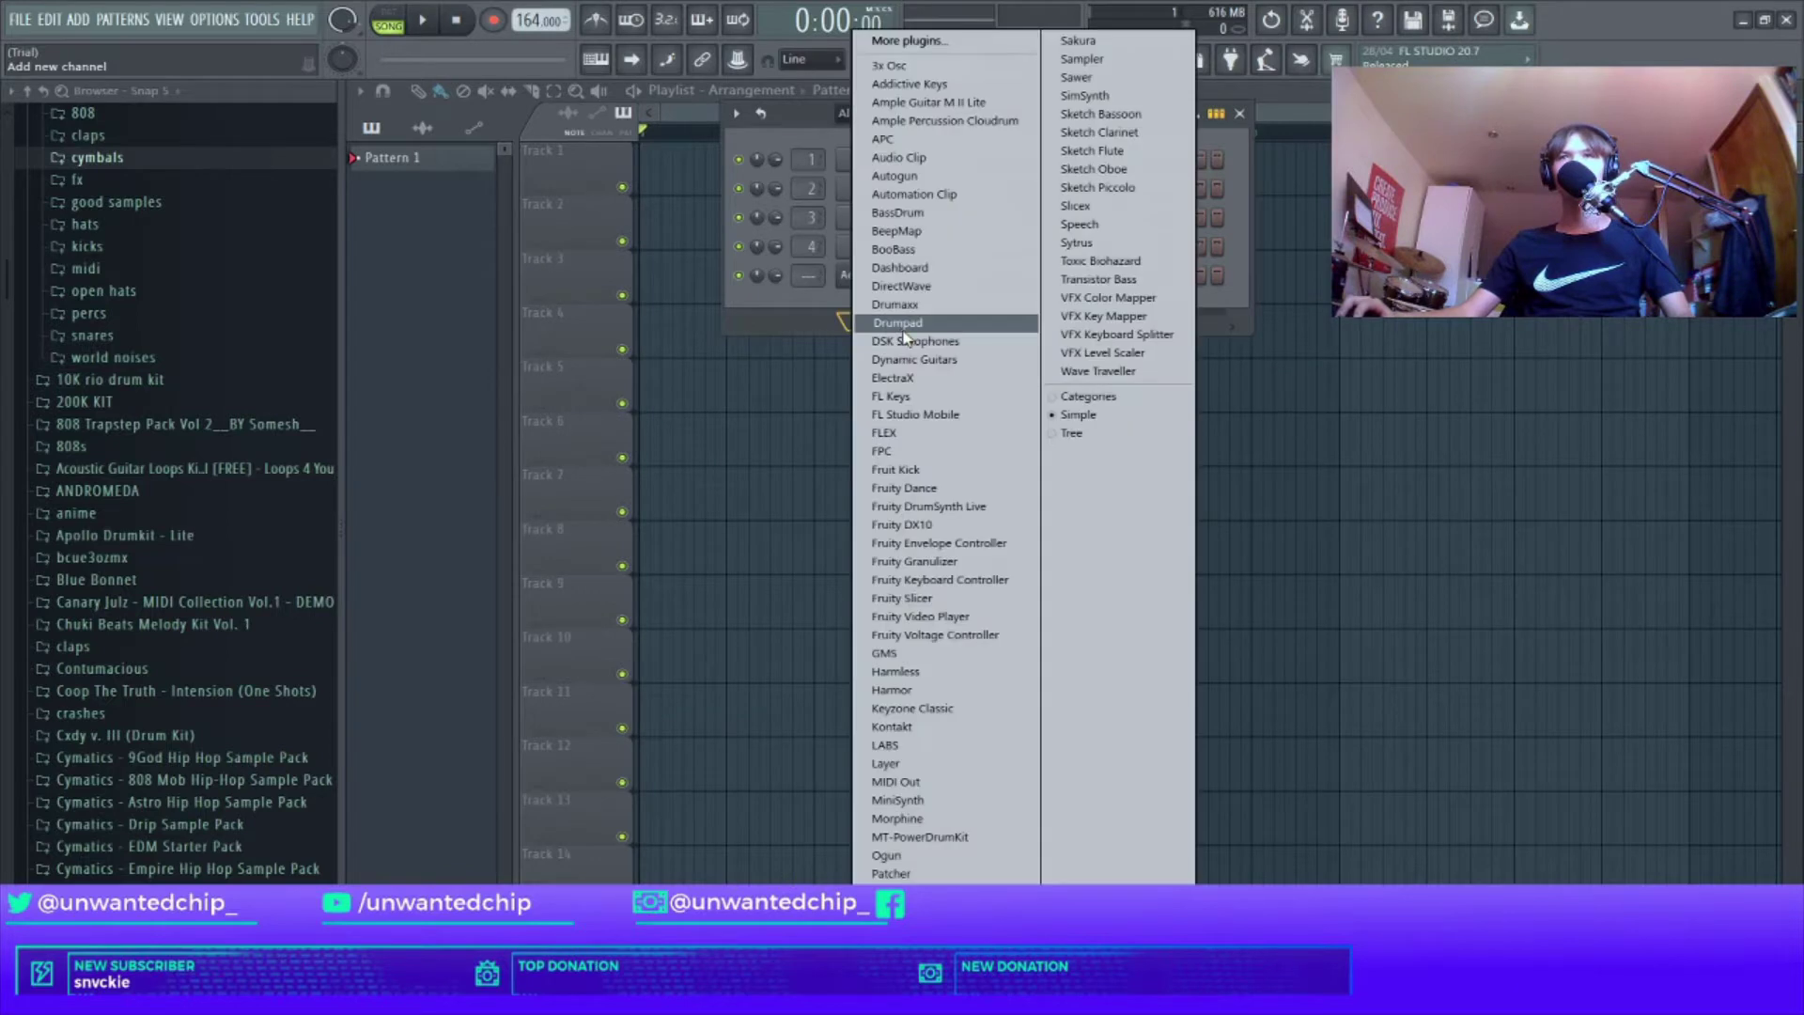
{"action": "left_click", "coordinate": [906, 395]}
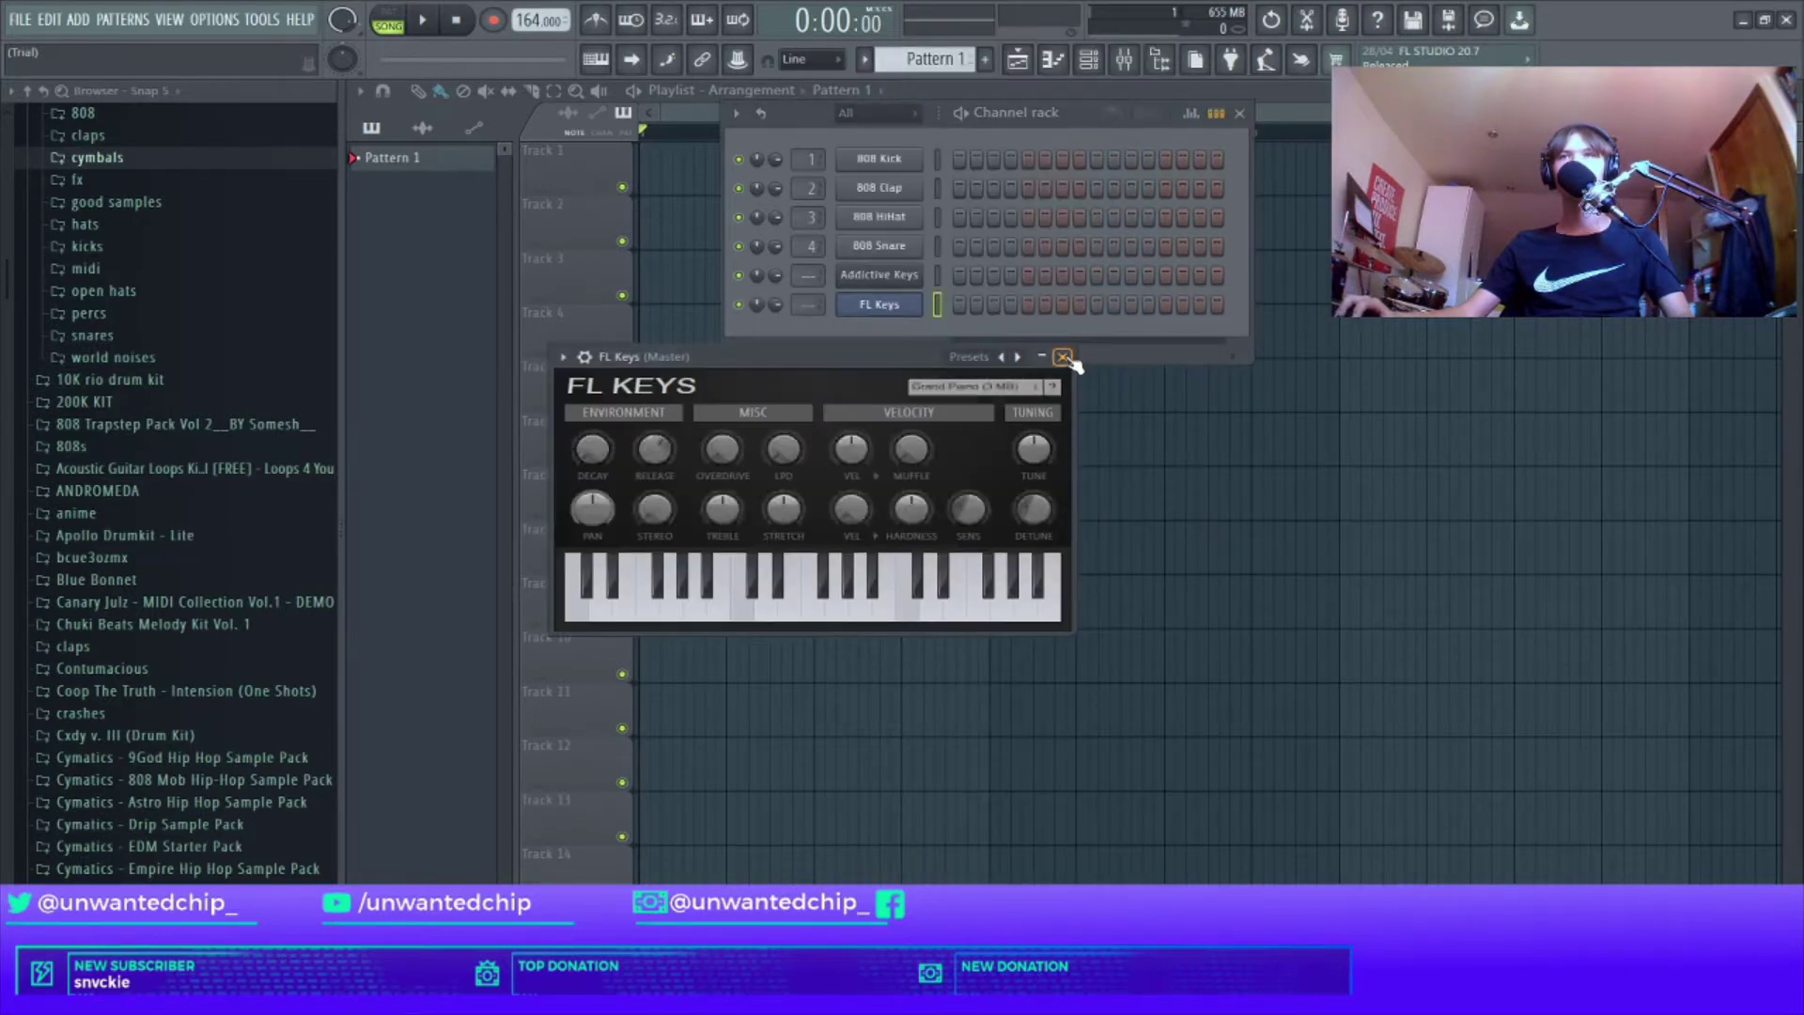
{"action": "left_click", "coordinate": [1062, 357]}
Step: Add a LABS instrument channel, try a note on its Soft Piano preset, and close the plugin window
{"action": "left_click", "coordinate": [881, 355]}
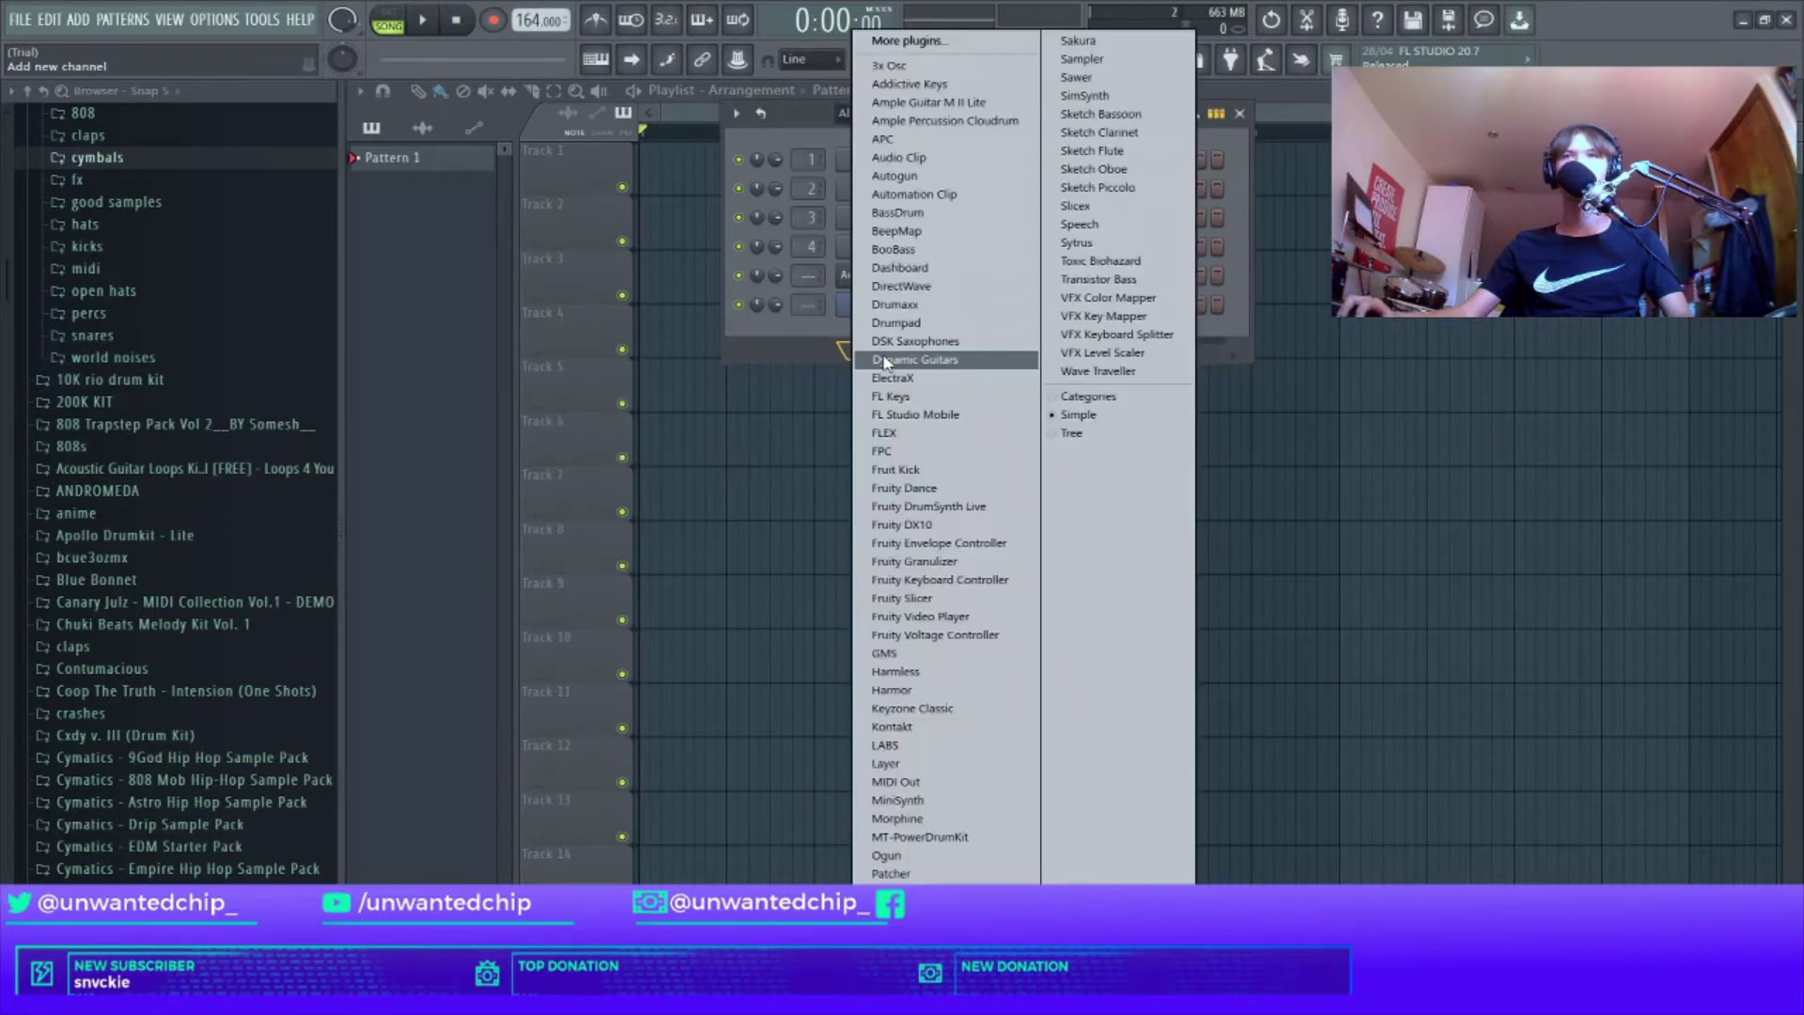
{"action": "left_click", "coordinate": [897, 746]}
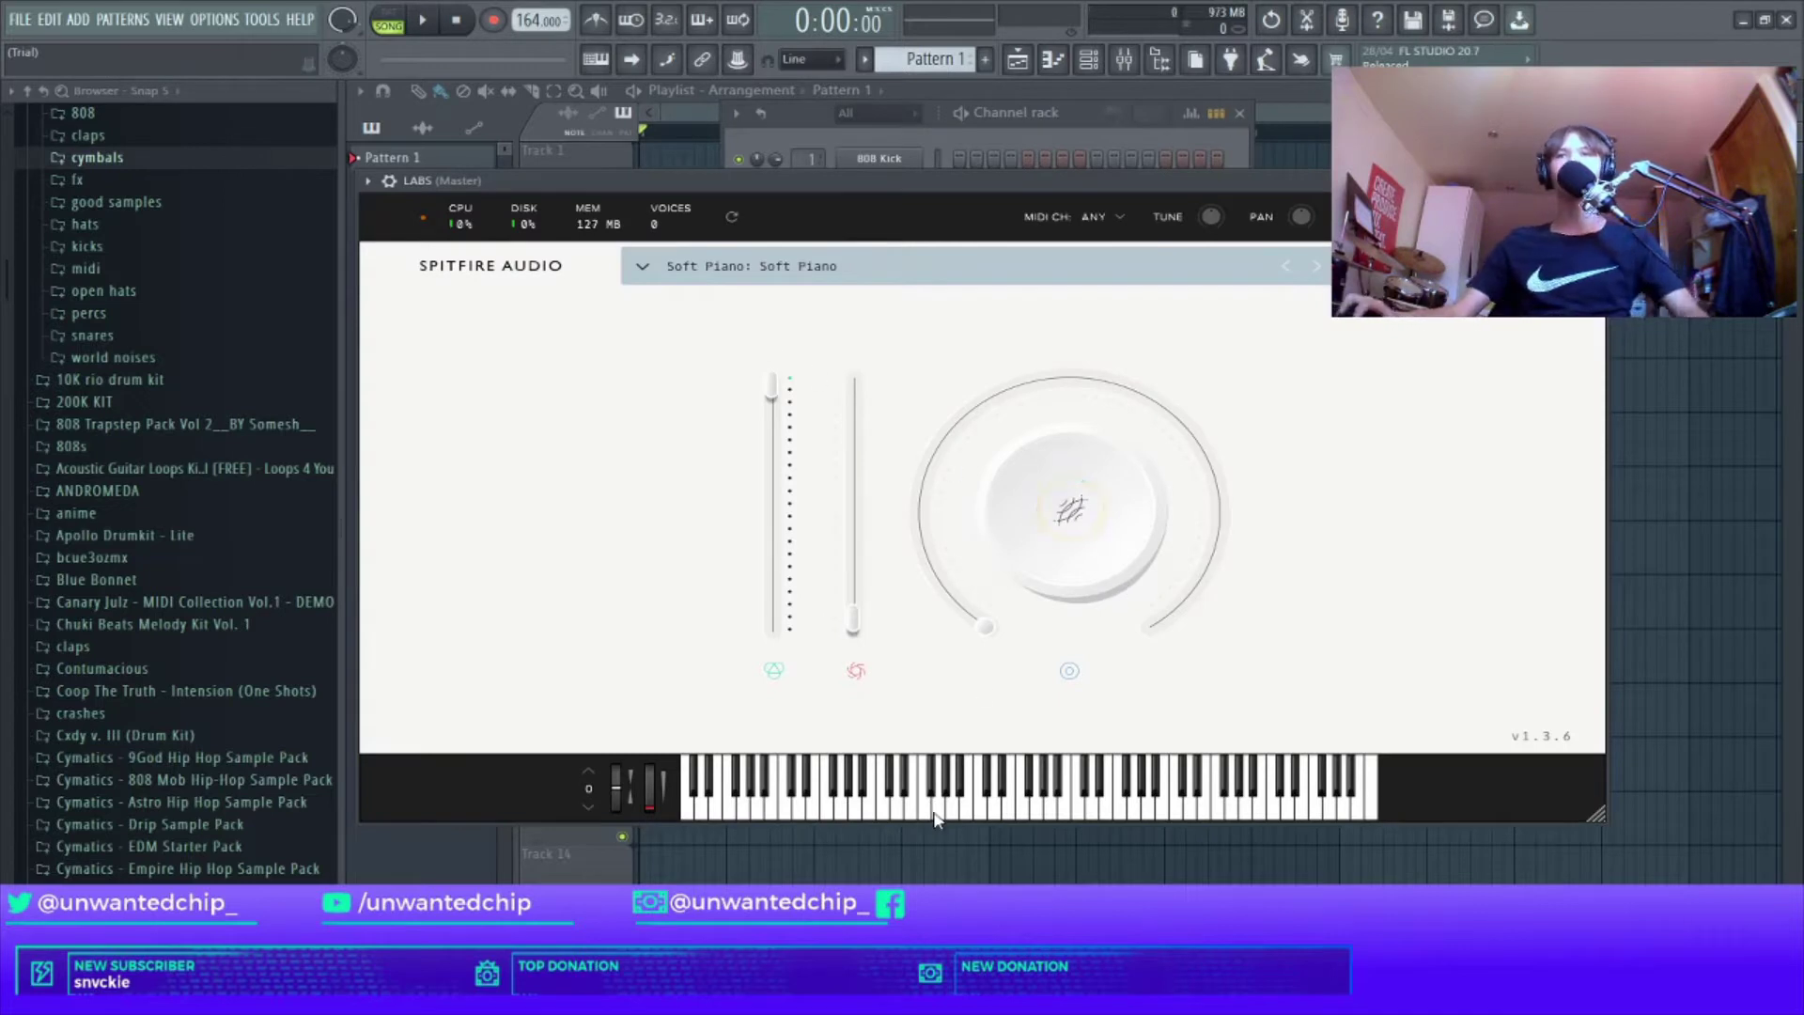
{"action": "left_click", "coordinate": [885, 808]}
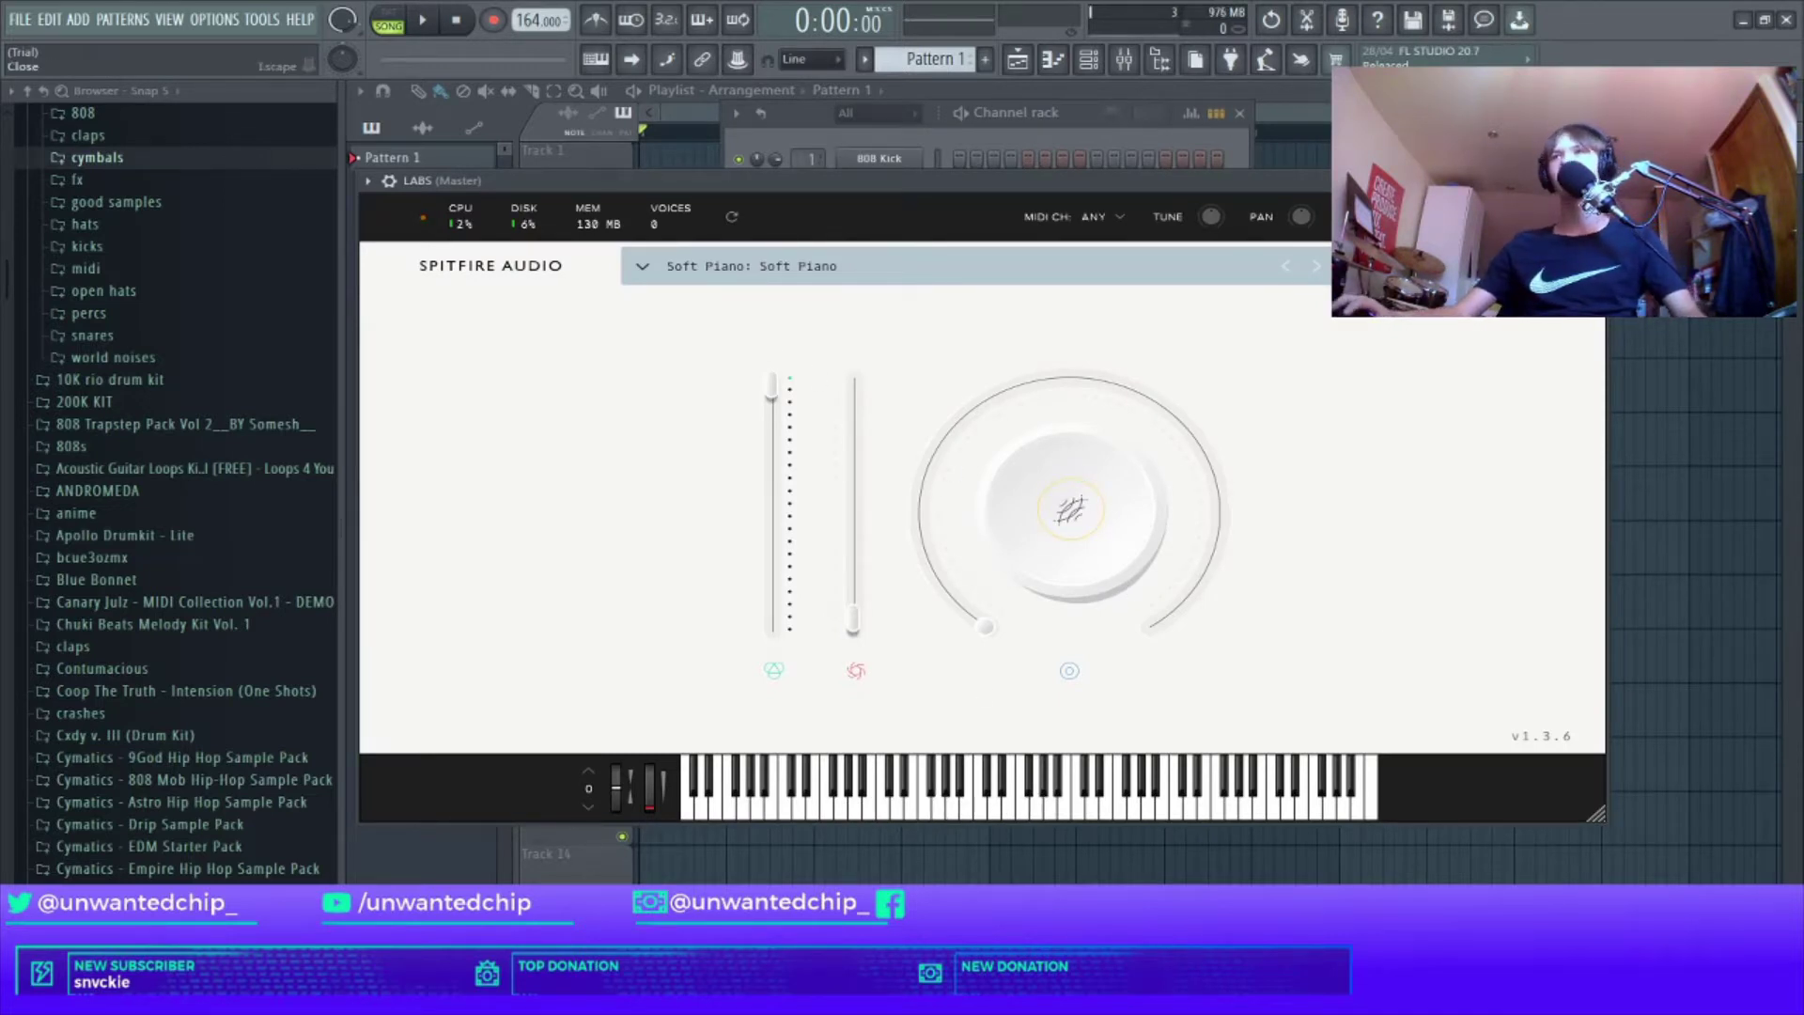
{"action": "left_click", "coordinate": [1597, 181]}
Step: Browse the Instruments folder in Packs for keyboard and guitar sounds
{"action": "scroll", "coordinate": [301, 390], "scroll_direction": "up", "scroll_amount": 10}
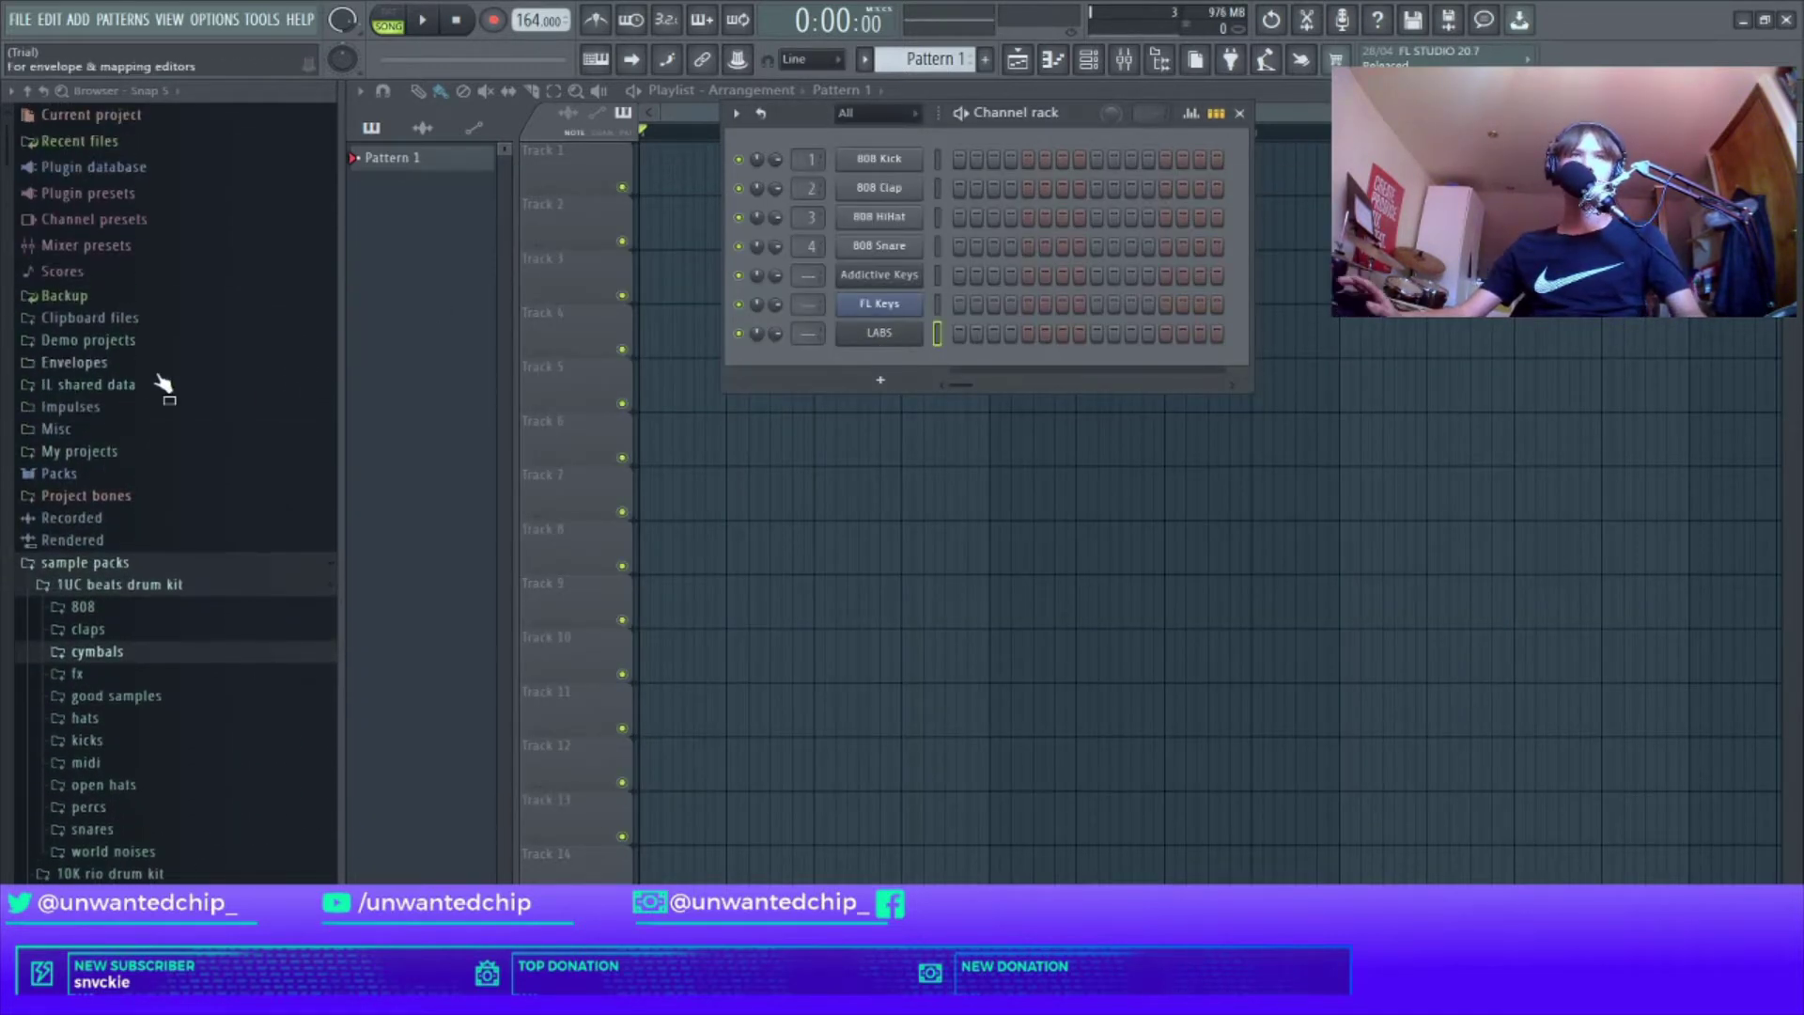
{"action": "left_click", "coordinate": [85, 474]}
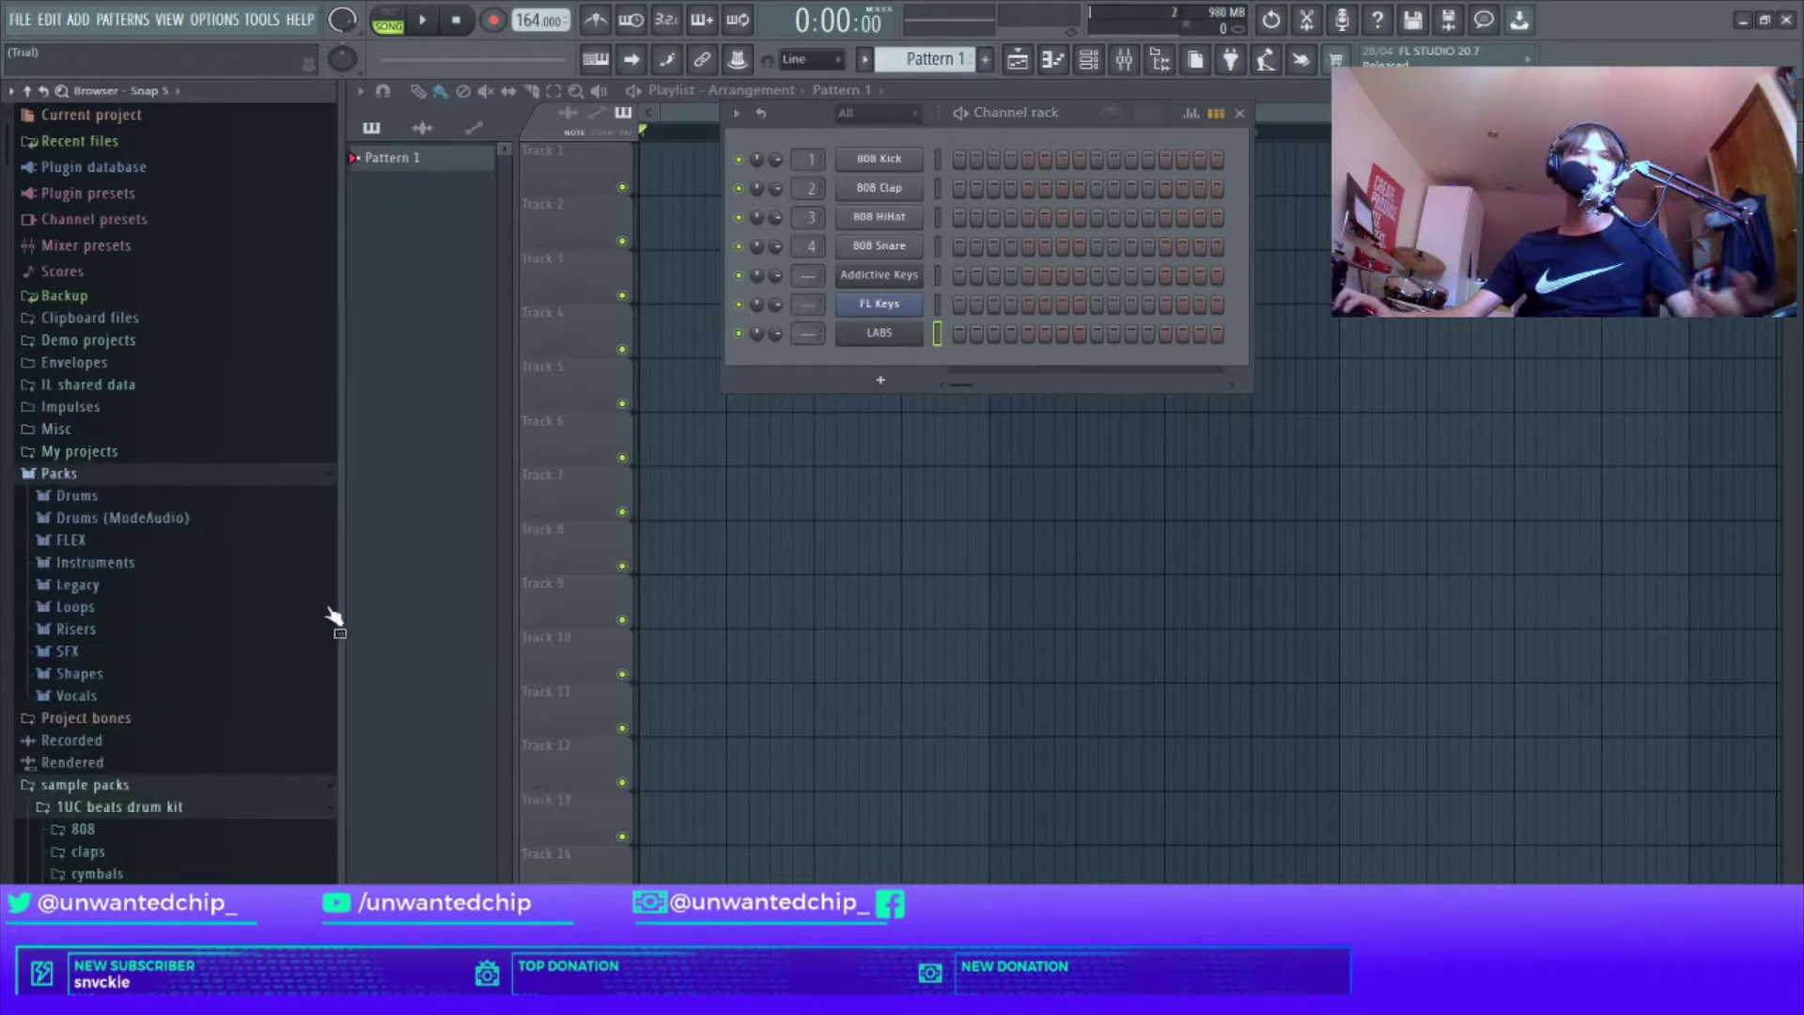
{"action": "left_click", "coordinate": [139, 564]}
{"action": "left_click", "coordinate": [150, 628]}
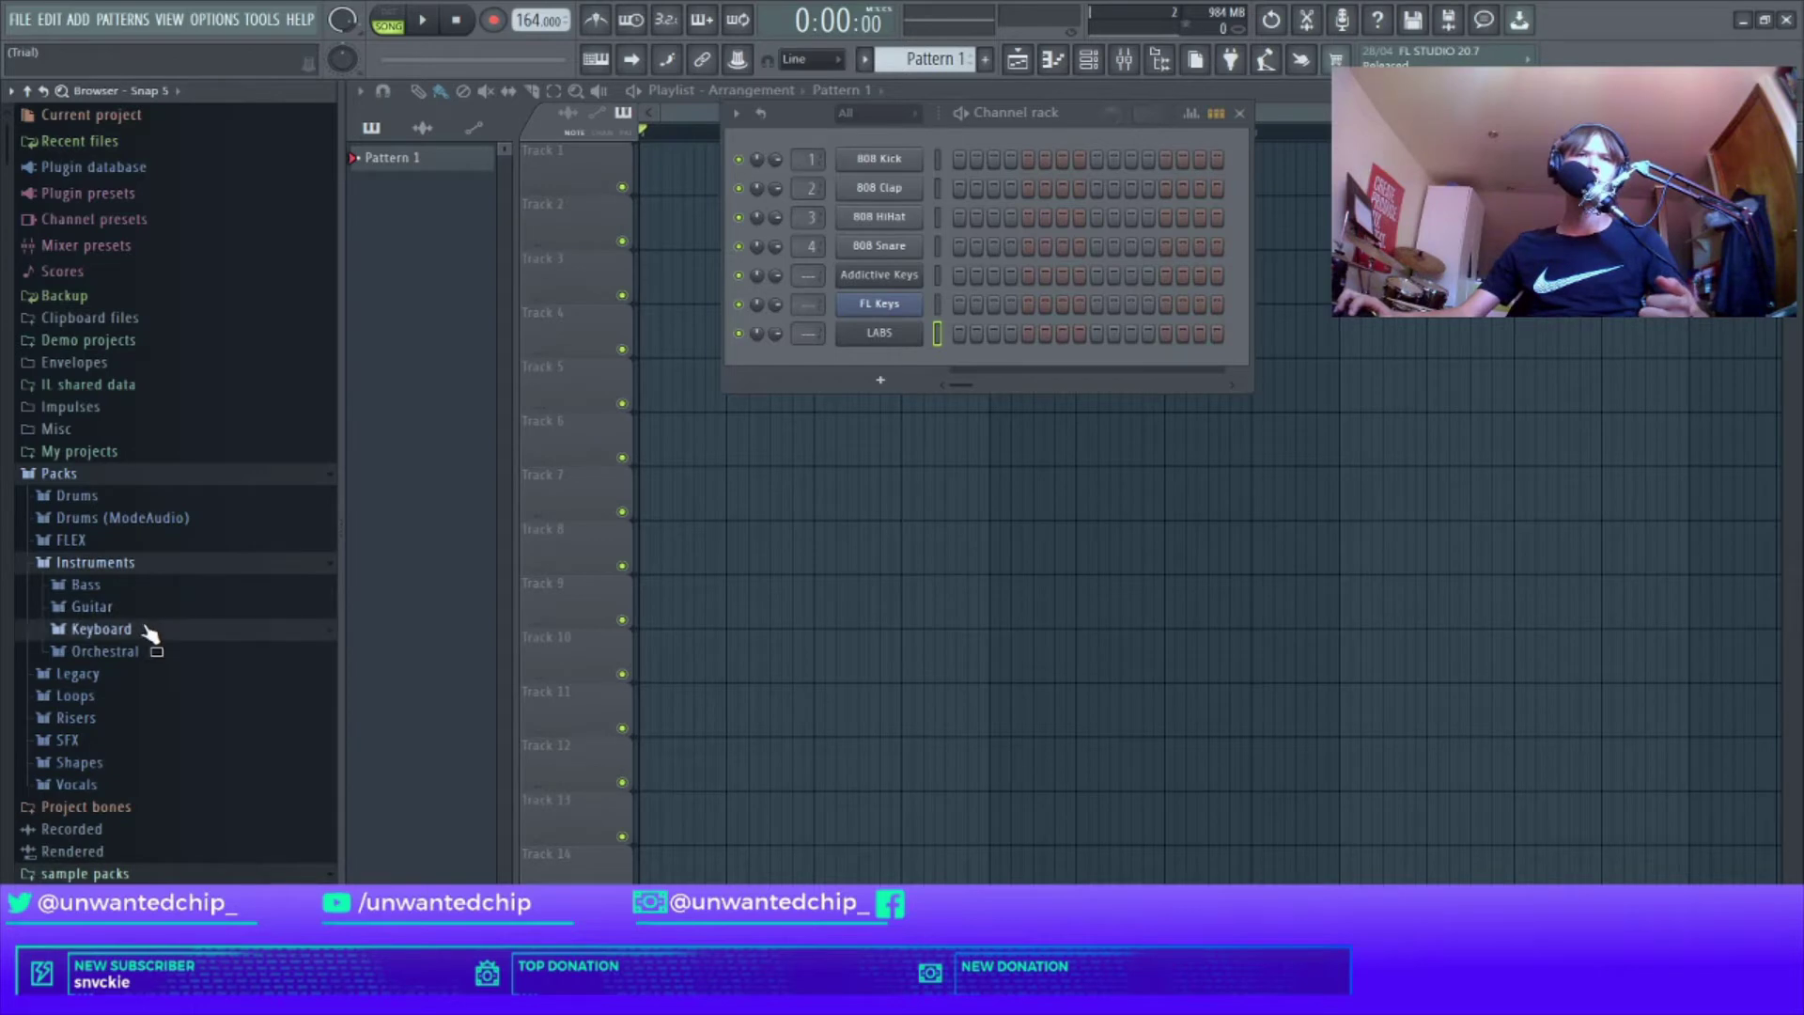
{"action": "left_click_drag", "start_coordinate": [145, 606], "coordinate": [882, 362]}
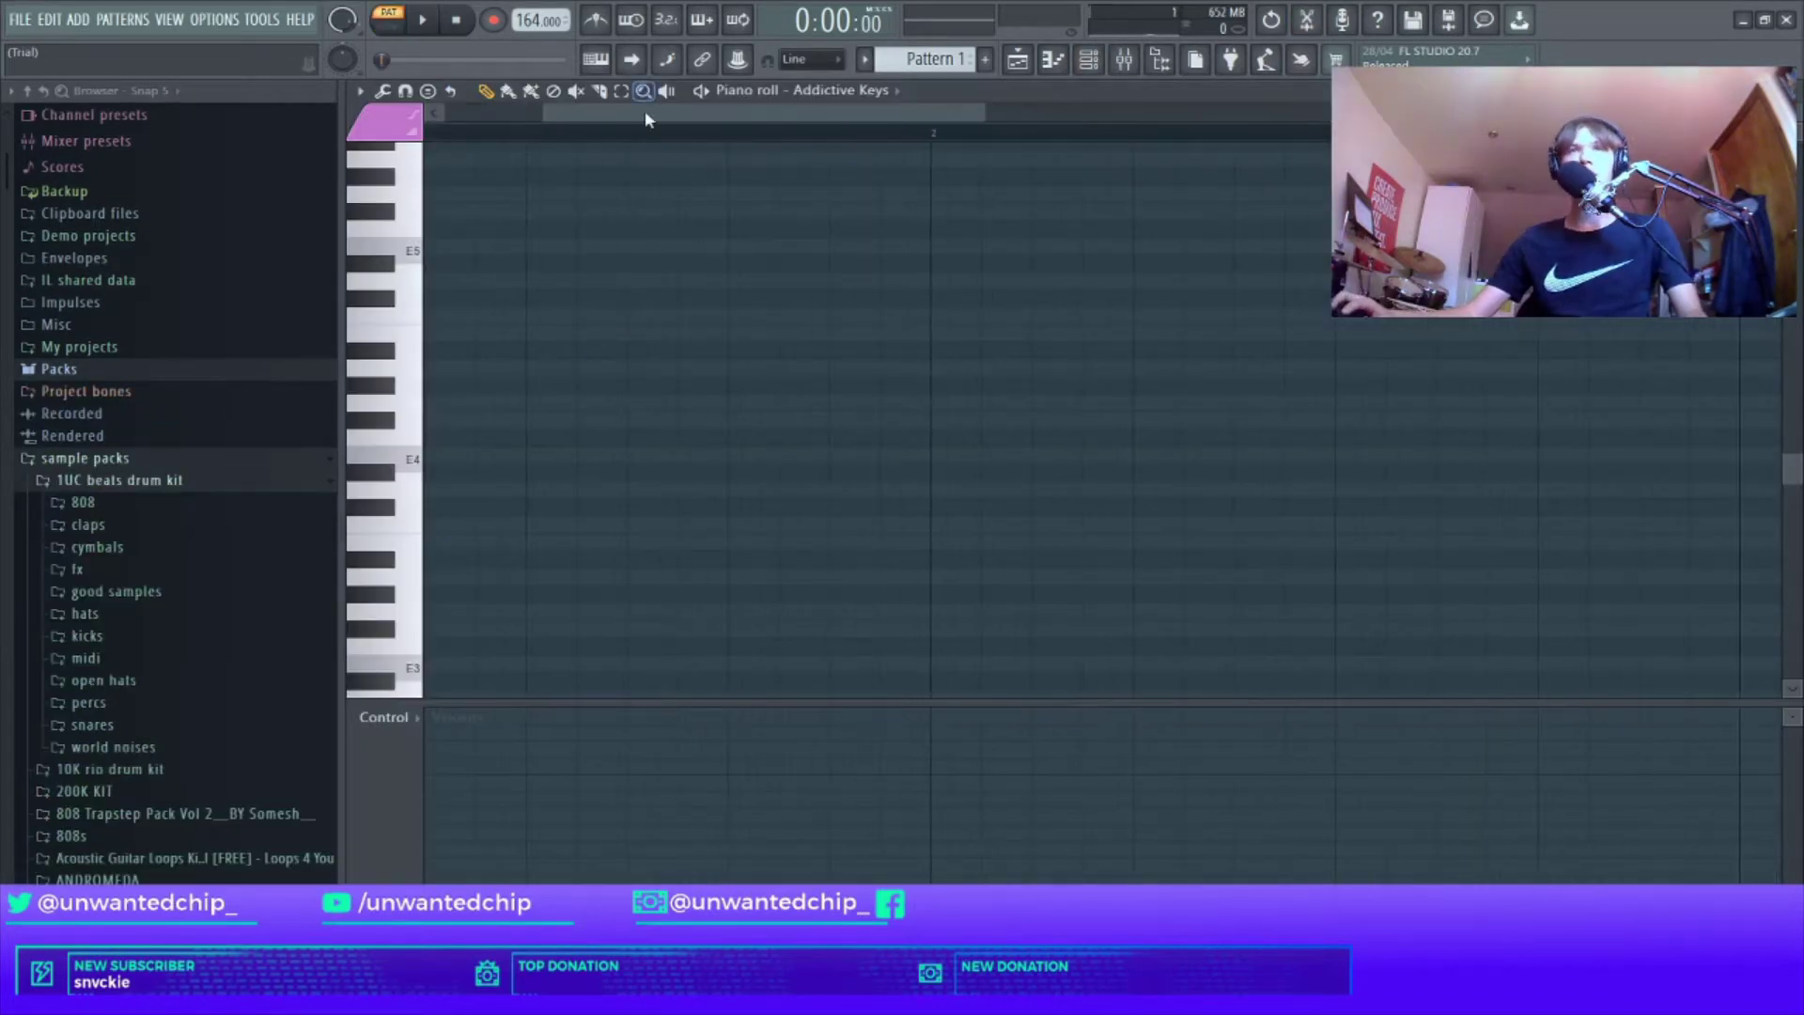
Step: Set the Addictive Keys piano roll's scale highlighting to Minor Natural (Aeolian) with E as the root note
{"action": "left_click_drag", "start_coordinate": [645, 109], "coordinate": [547, 110]}
{"action": "left_click", "coordinate": [359, 90]}
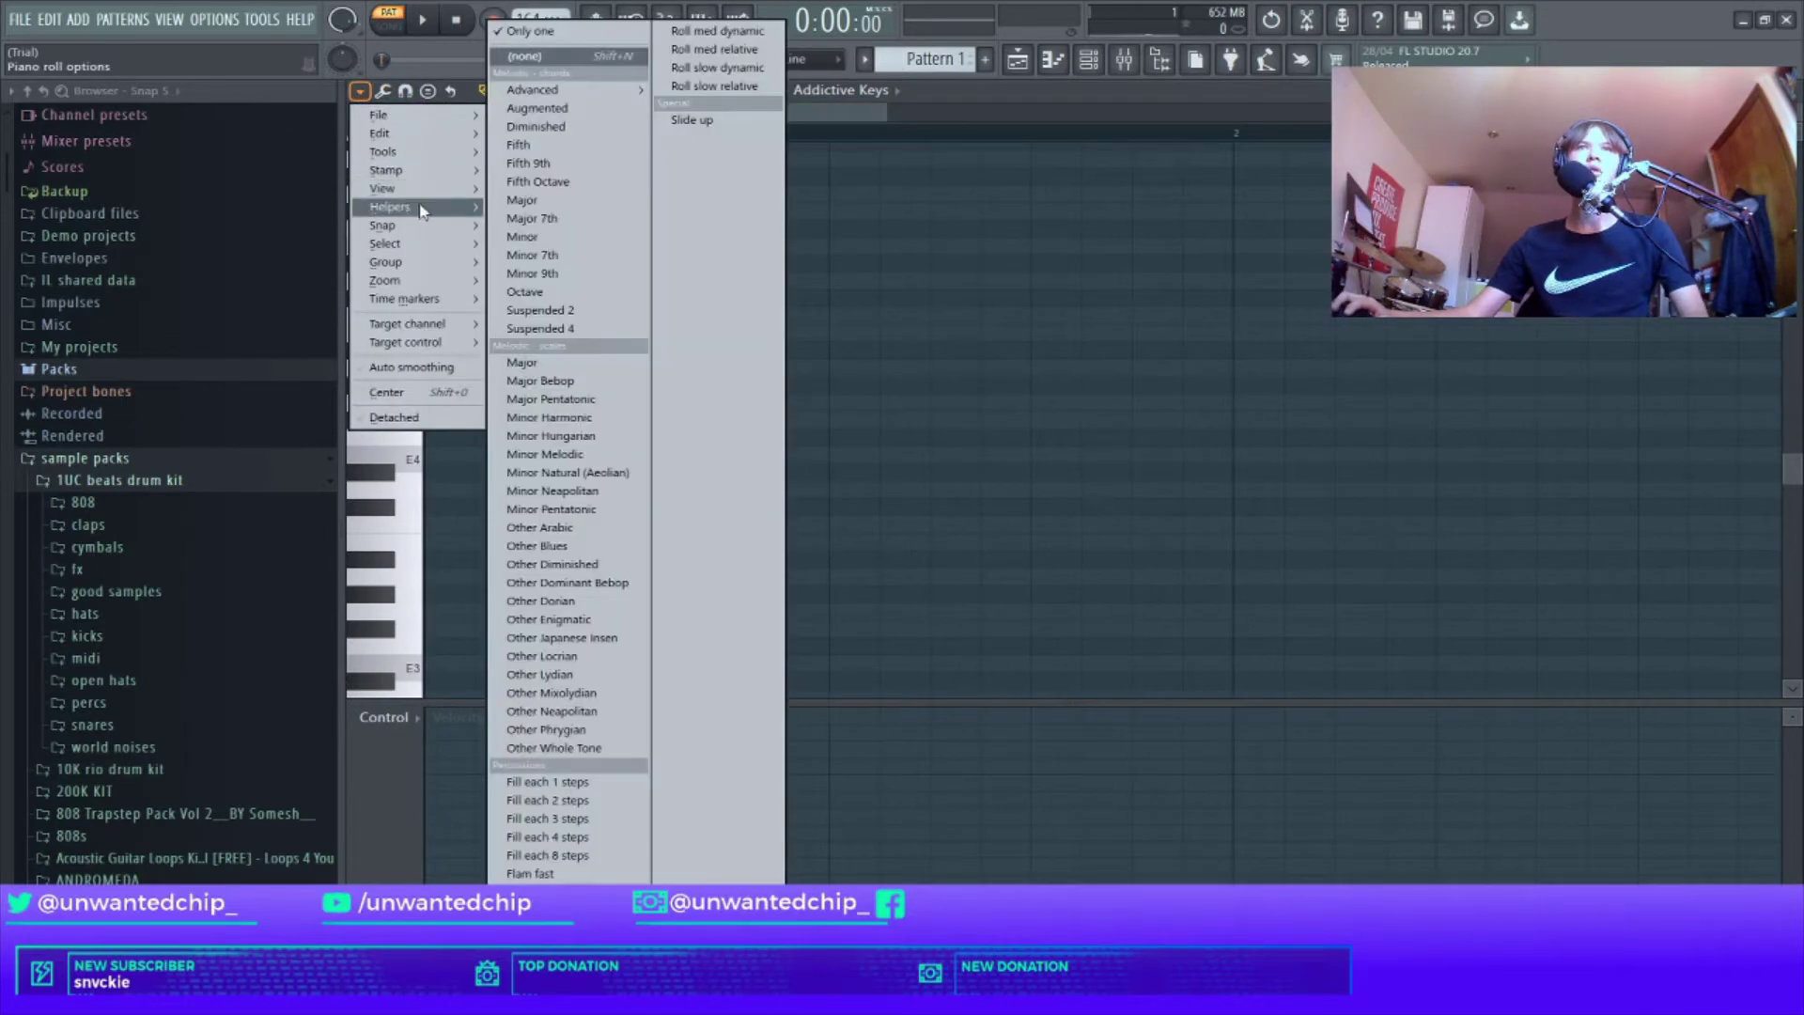
{"action": "mouse_move", "coordinate": [425, 218]}
{"action": "mouse_move", "coordinate": [538, 229]}
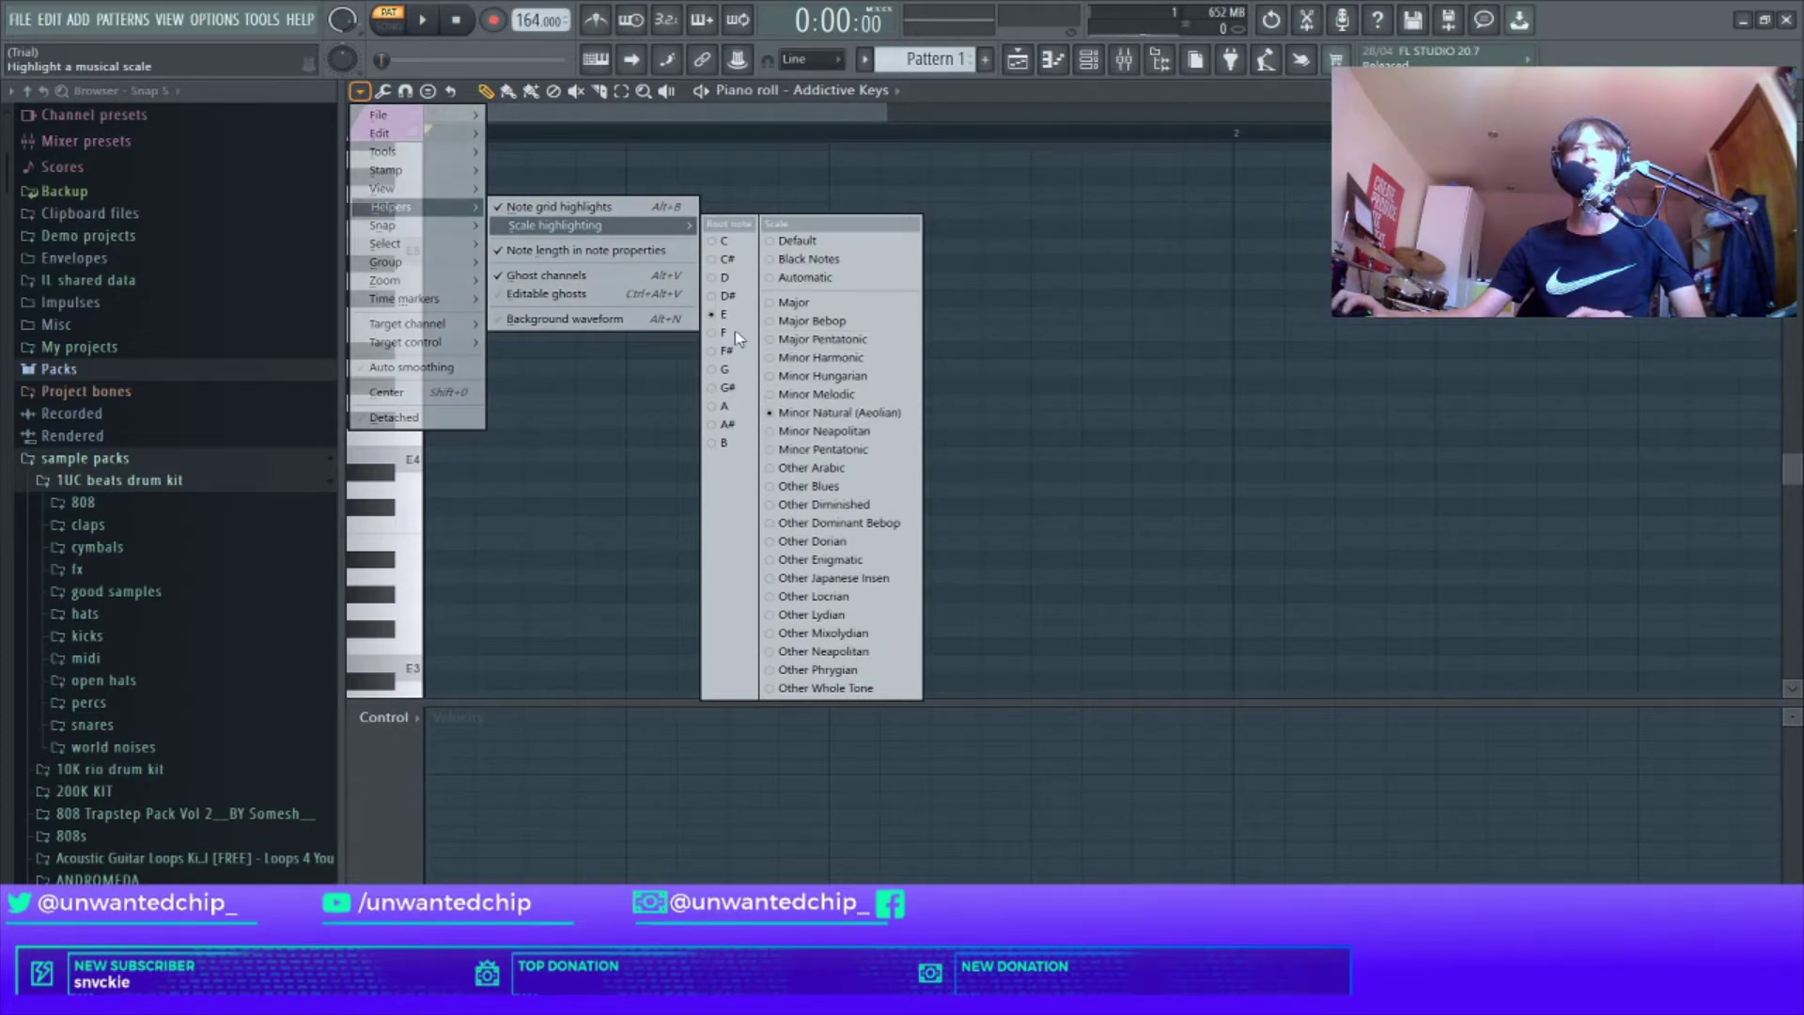
{"action": "left_click", "coordinate": [888, 415]}
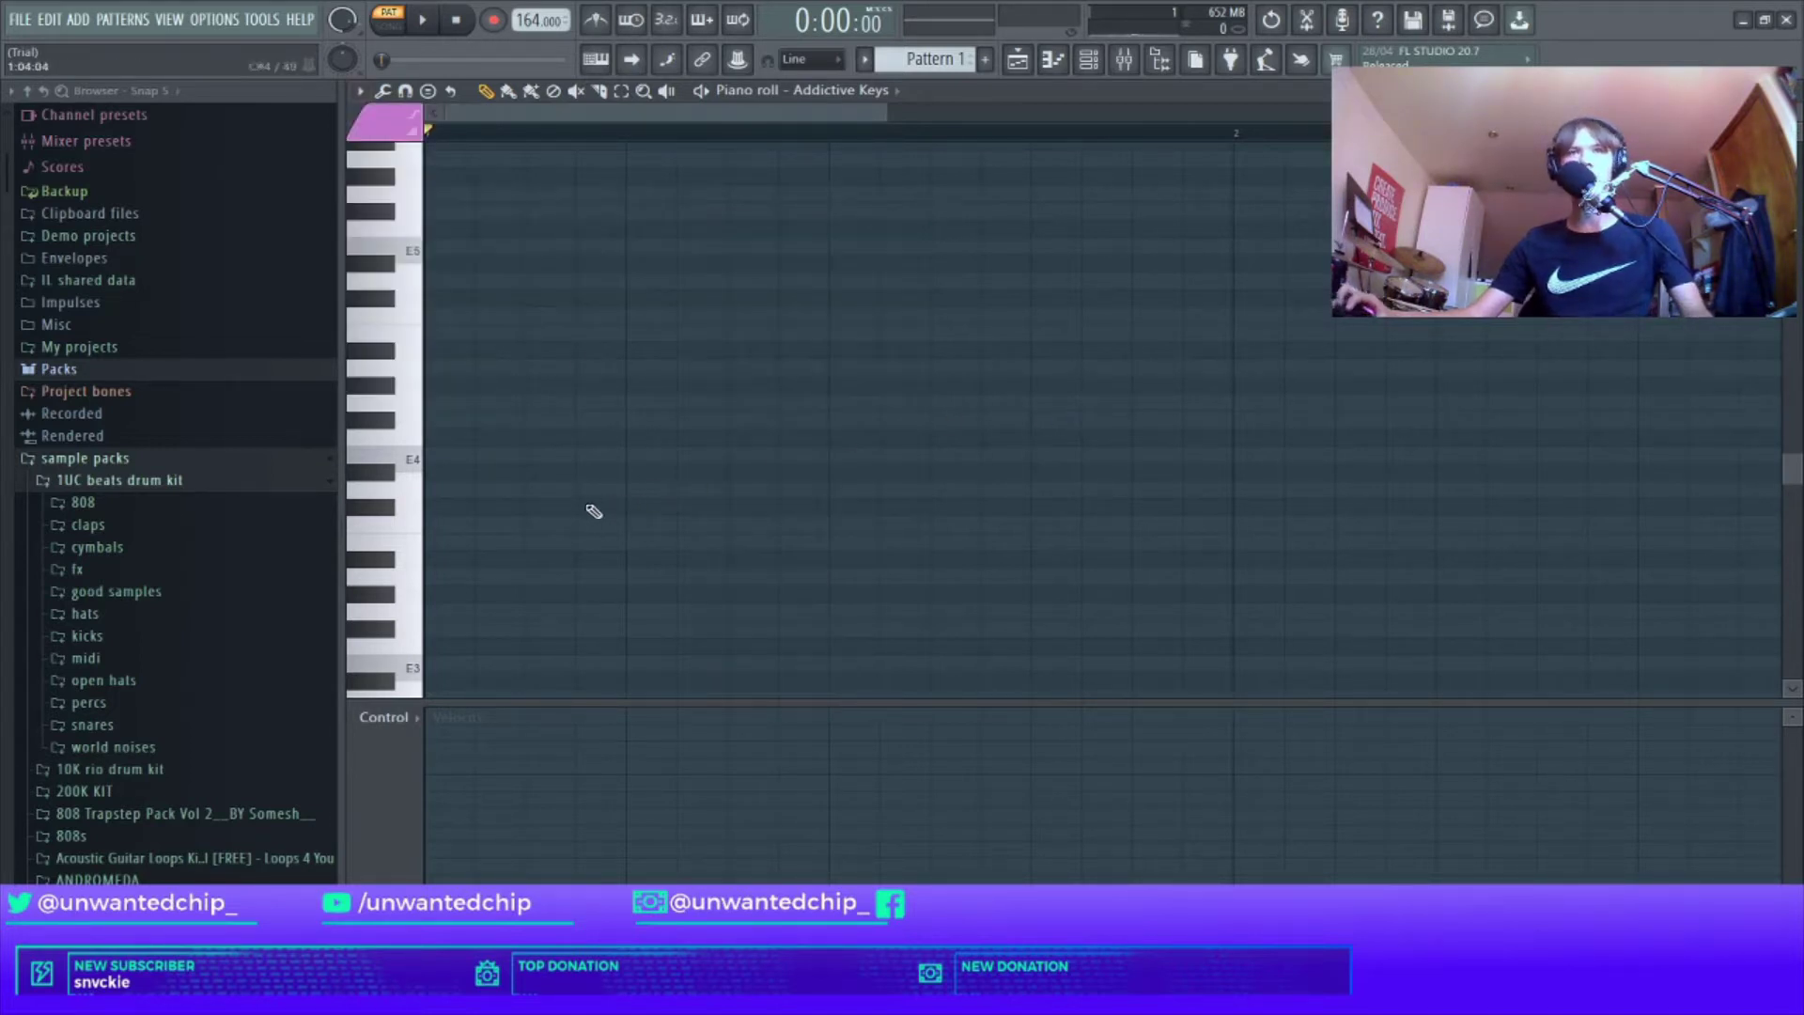
Step: Draw one-bar notes on E5, D5 and C5 in bars 1, 2 and 3 of the piano roll
{"action": "scroll", "coordinate": [753, 252], "scroll_direction": "up", "scroll_amount": 4}
{"action": "scroll", "coordinate": [691, 280], "scroll_direction": "down", "scroll_amount": 3, "text": "ctrl"}
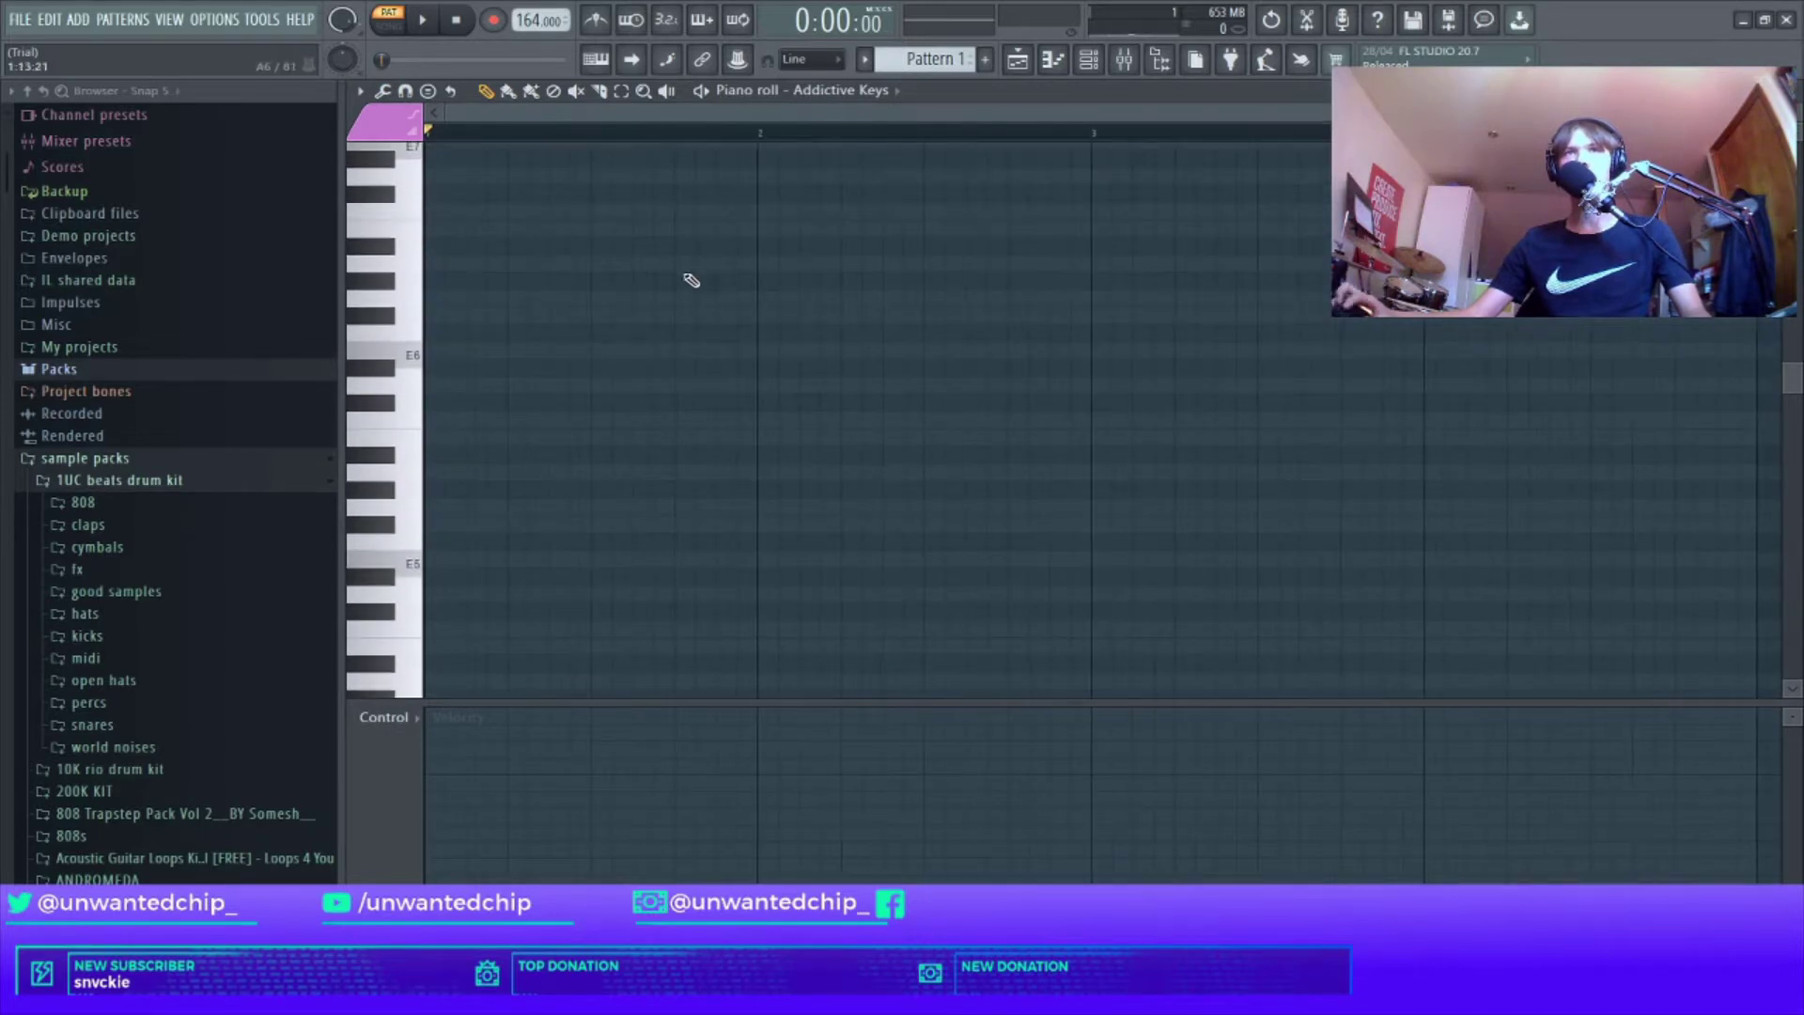
{"action": "scroll", "coordinate": [572, 311], "scroll_direction": "down", "scroll_amount": 3}
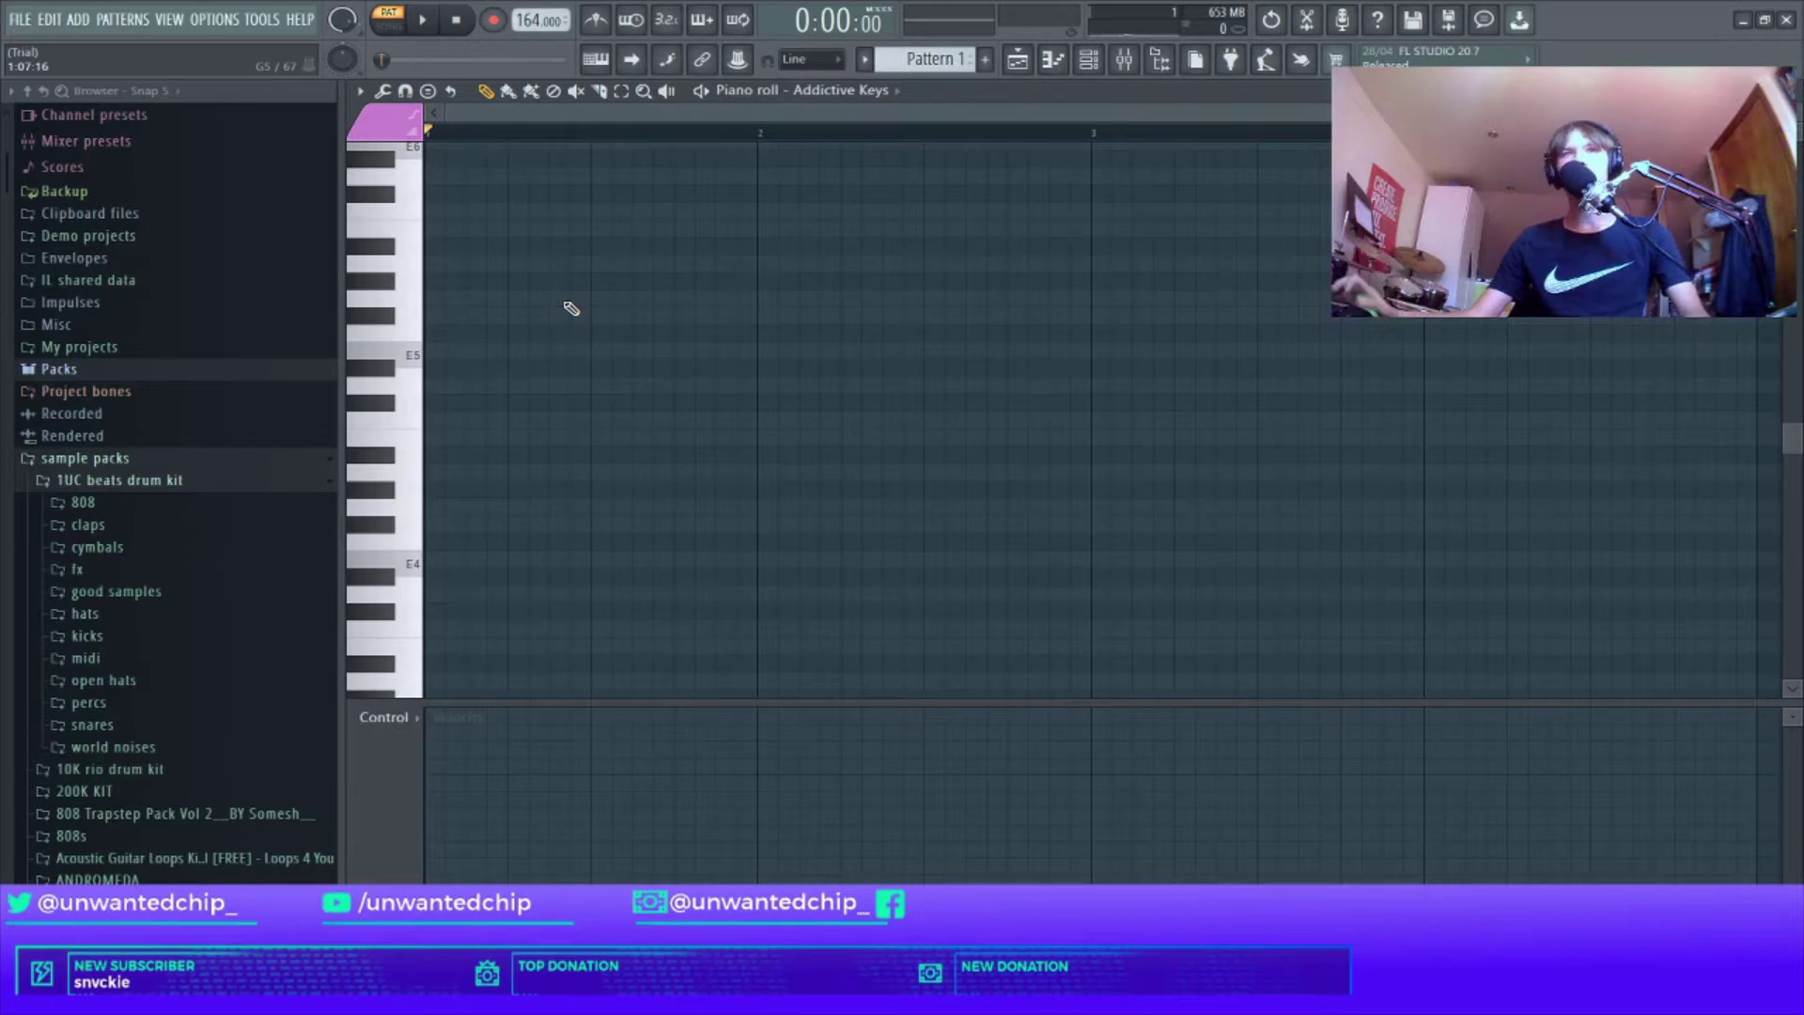
{"action": "left_click_drag", "start_coordinate": [492, 353], "coordinate": [289, 382]}
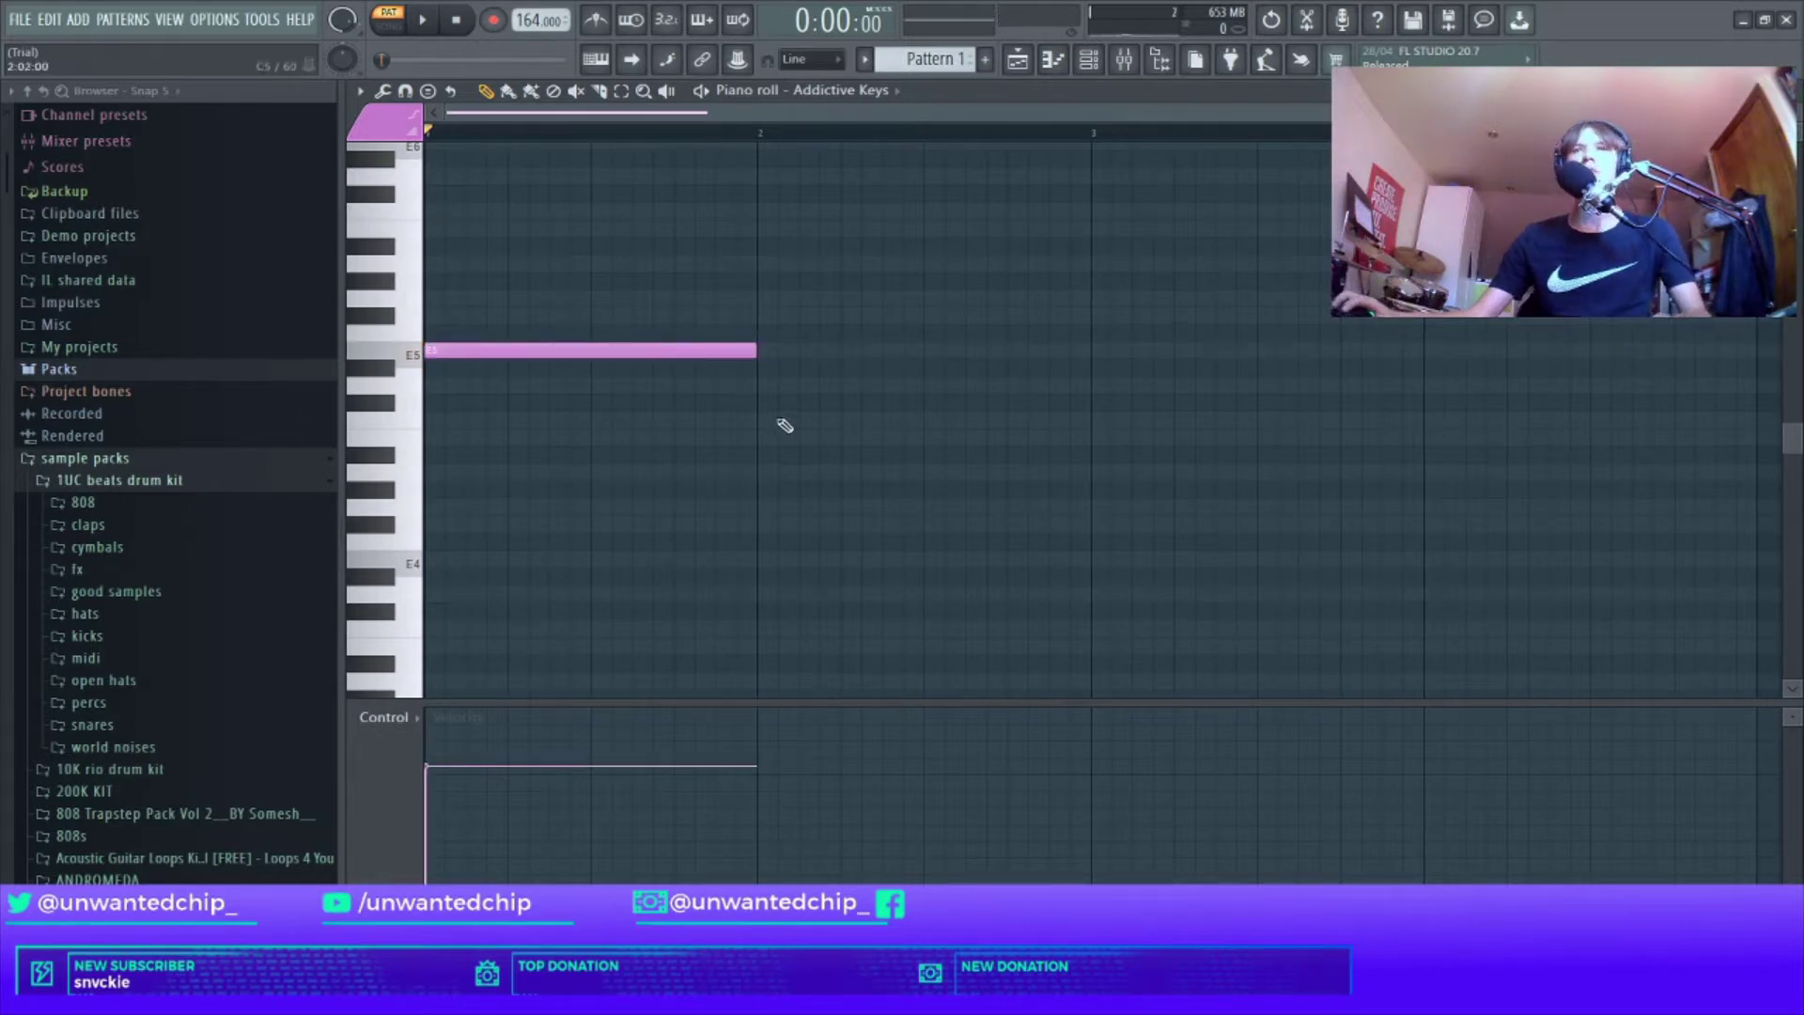
{"action": "scroll", "coordinate": [714, 414], "scroll_direction": "down", "scroll_amount": 1, "text": "ctrl"}
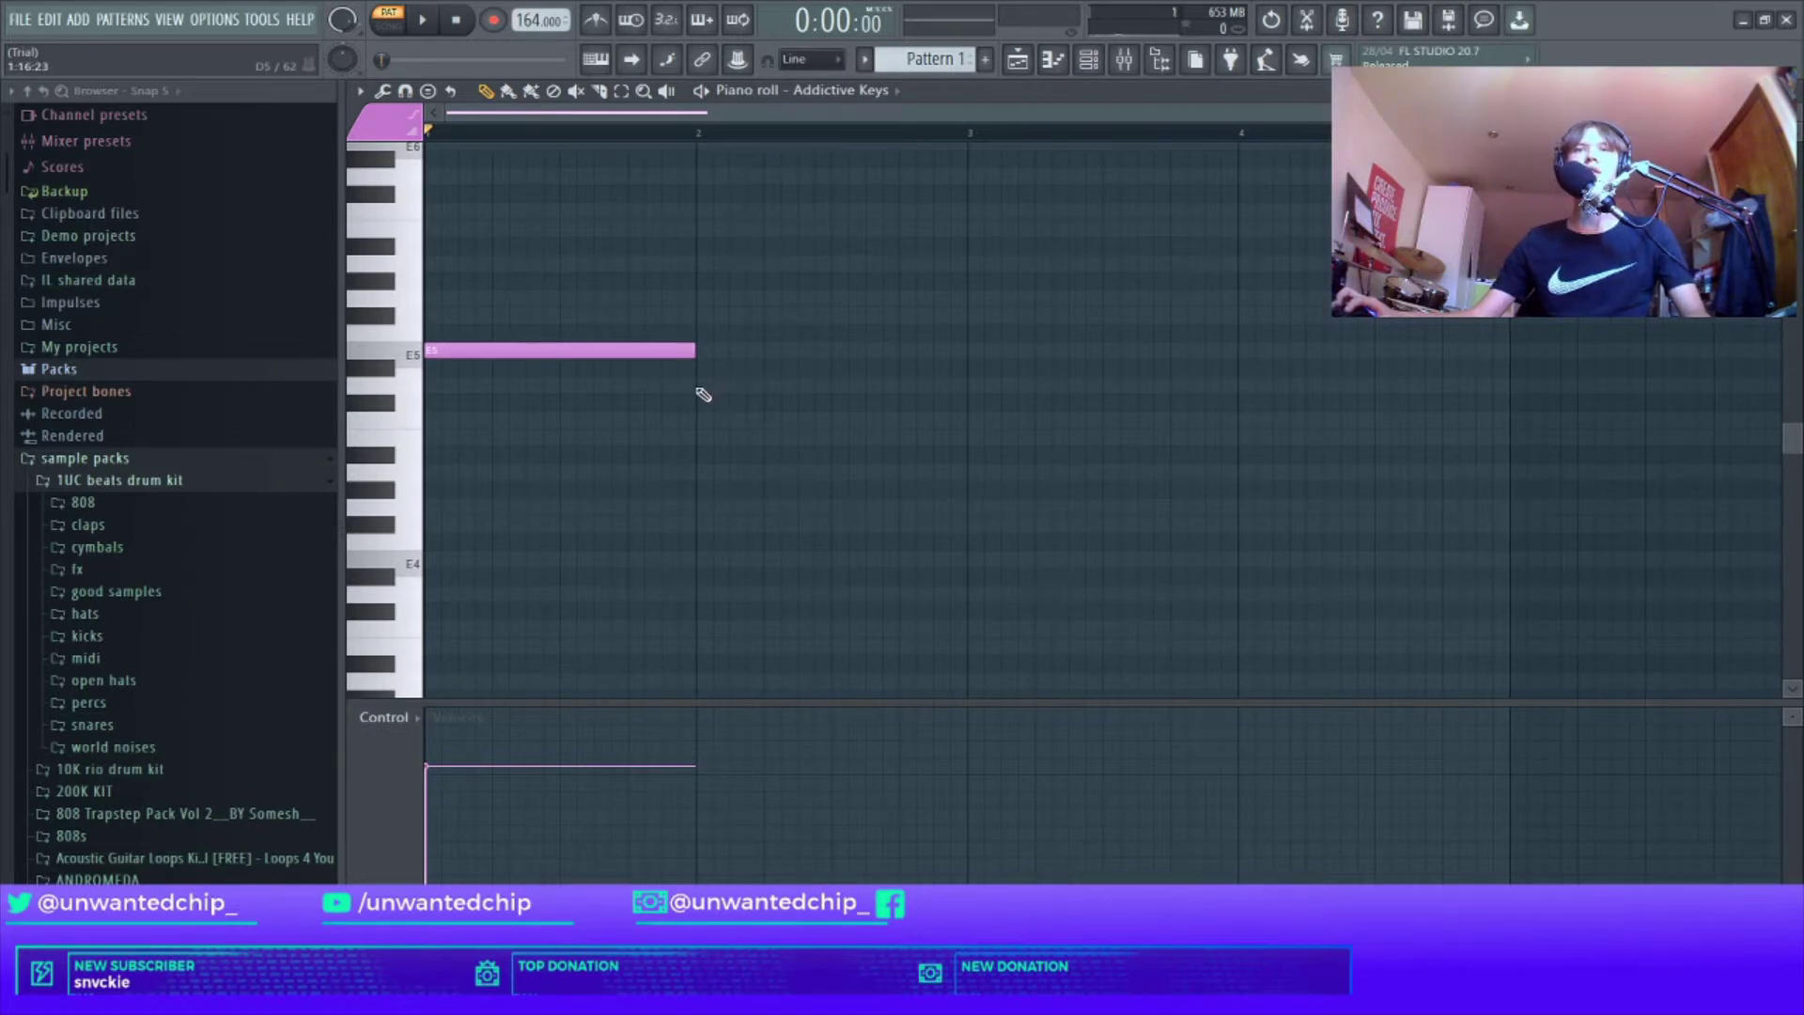
{"action": "left_click", "coordinate": [719, 385]}
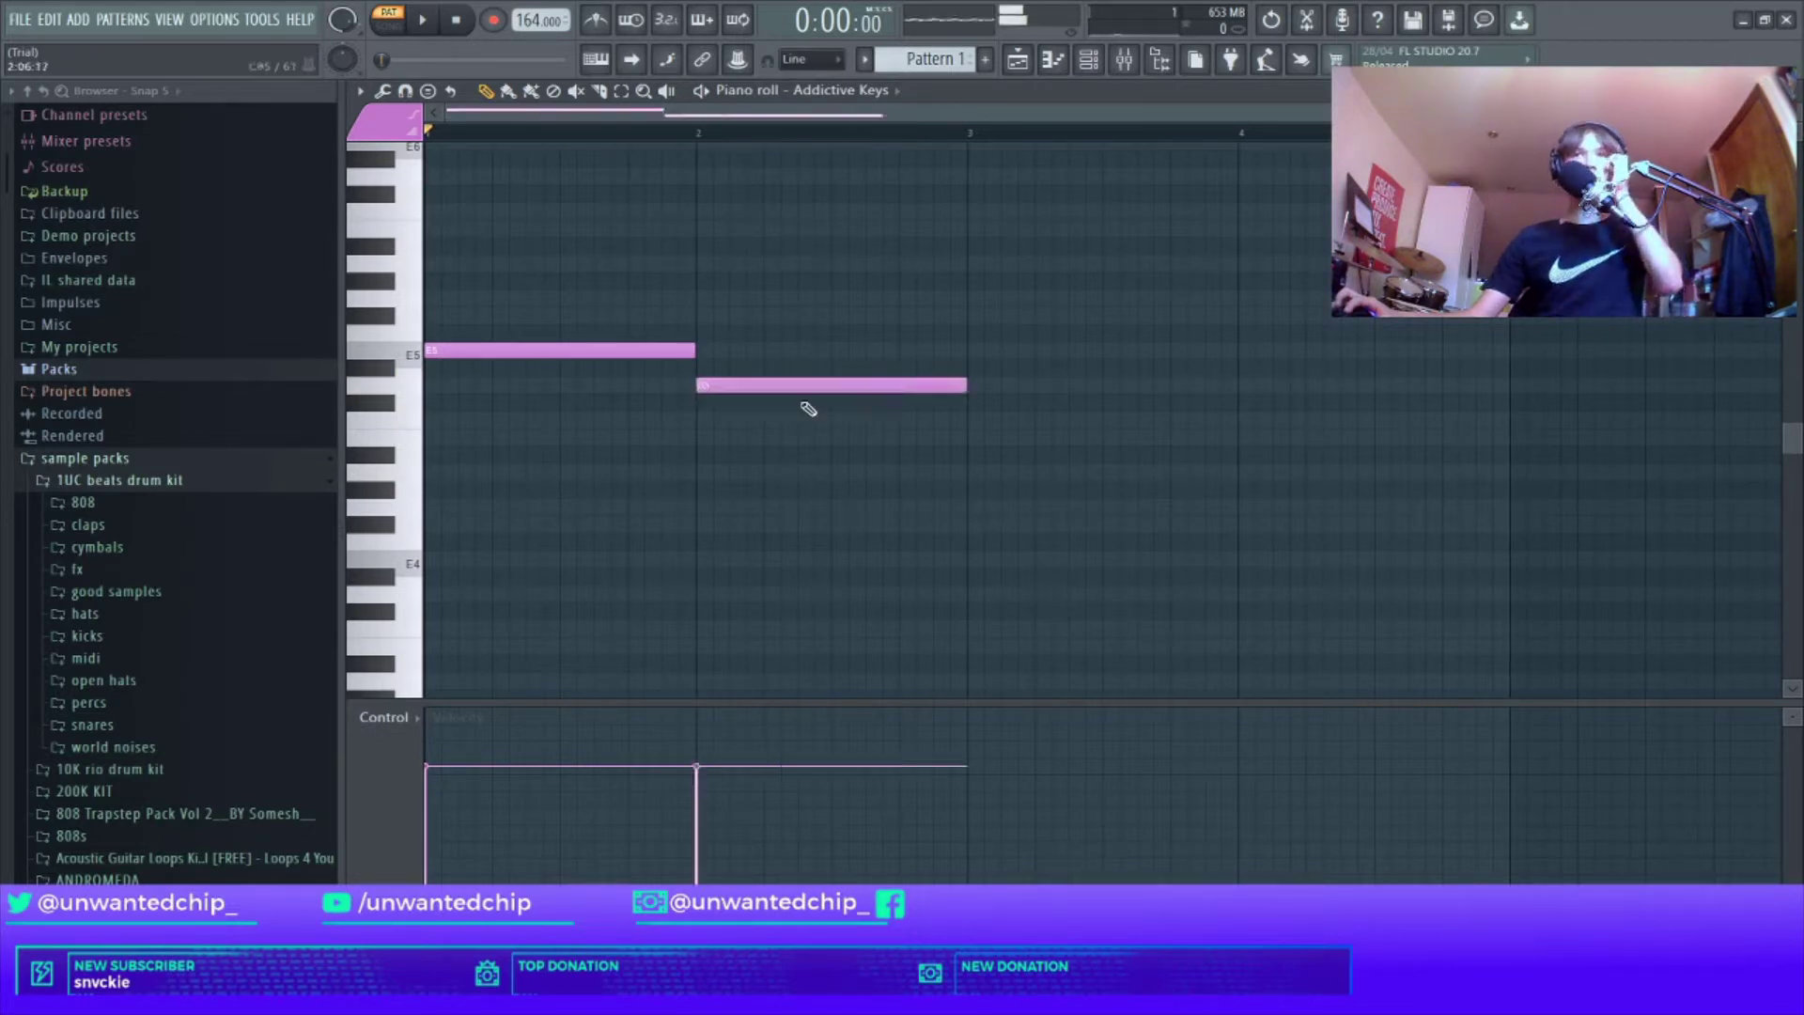
{"action": "left_click", "coordinate": [971, 420]}
Step: Move the bar 2 note up to G5 and the bar 3 note up to A5
{"action": "left_click_drag", "start_coordinate": [780, 361], "coordinate": [1240, 498]}
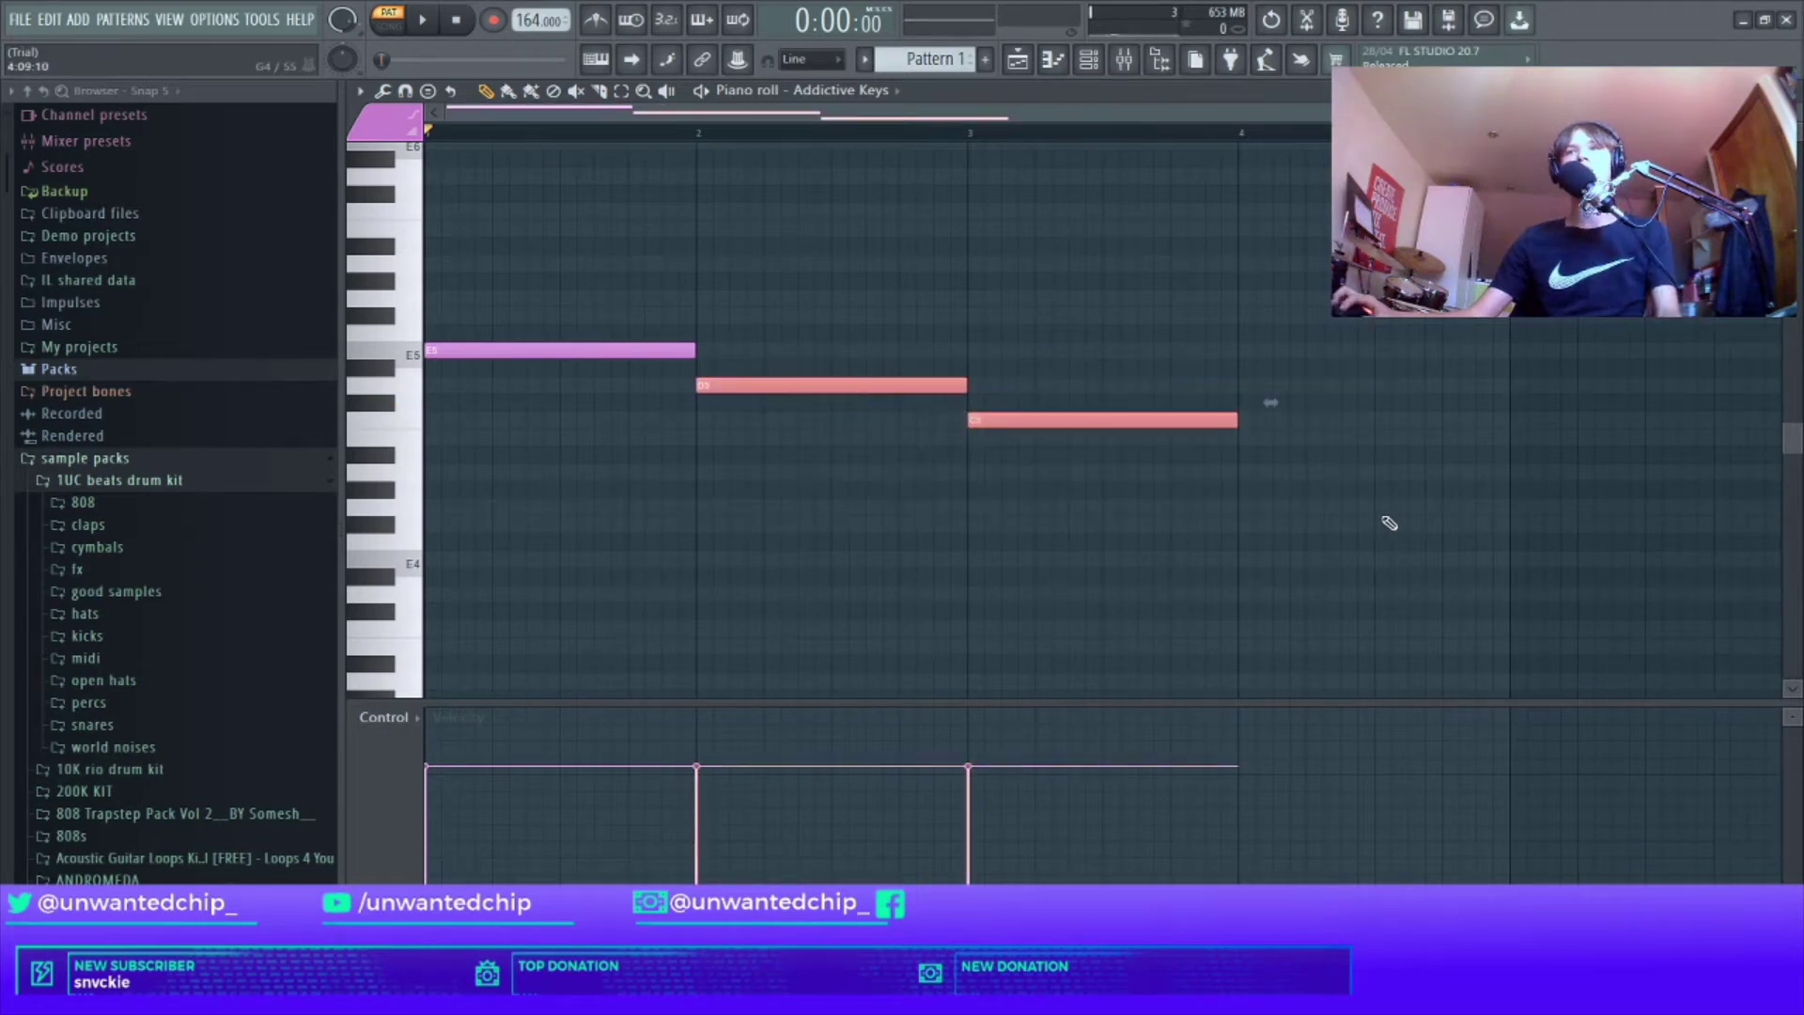
{"action": "key", "text": "Up"}
{"action": "key", "text": "Up"}
{"action": "key", "text": "Up"}
{"action": "key", "text": "Up"}
{"action": "key", "text": "Up"}
{"action": "left_click", "coordinate": [1309, 476]}
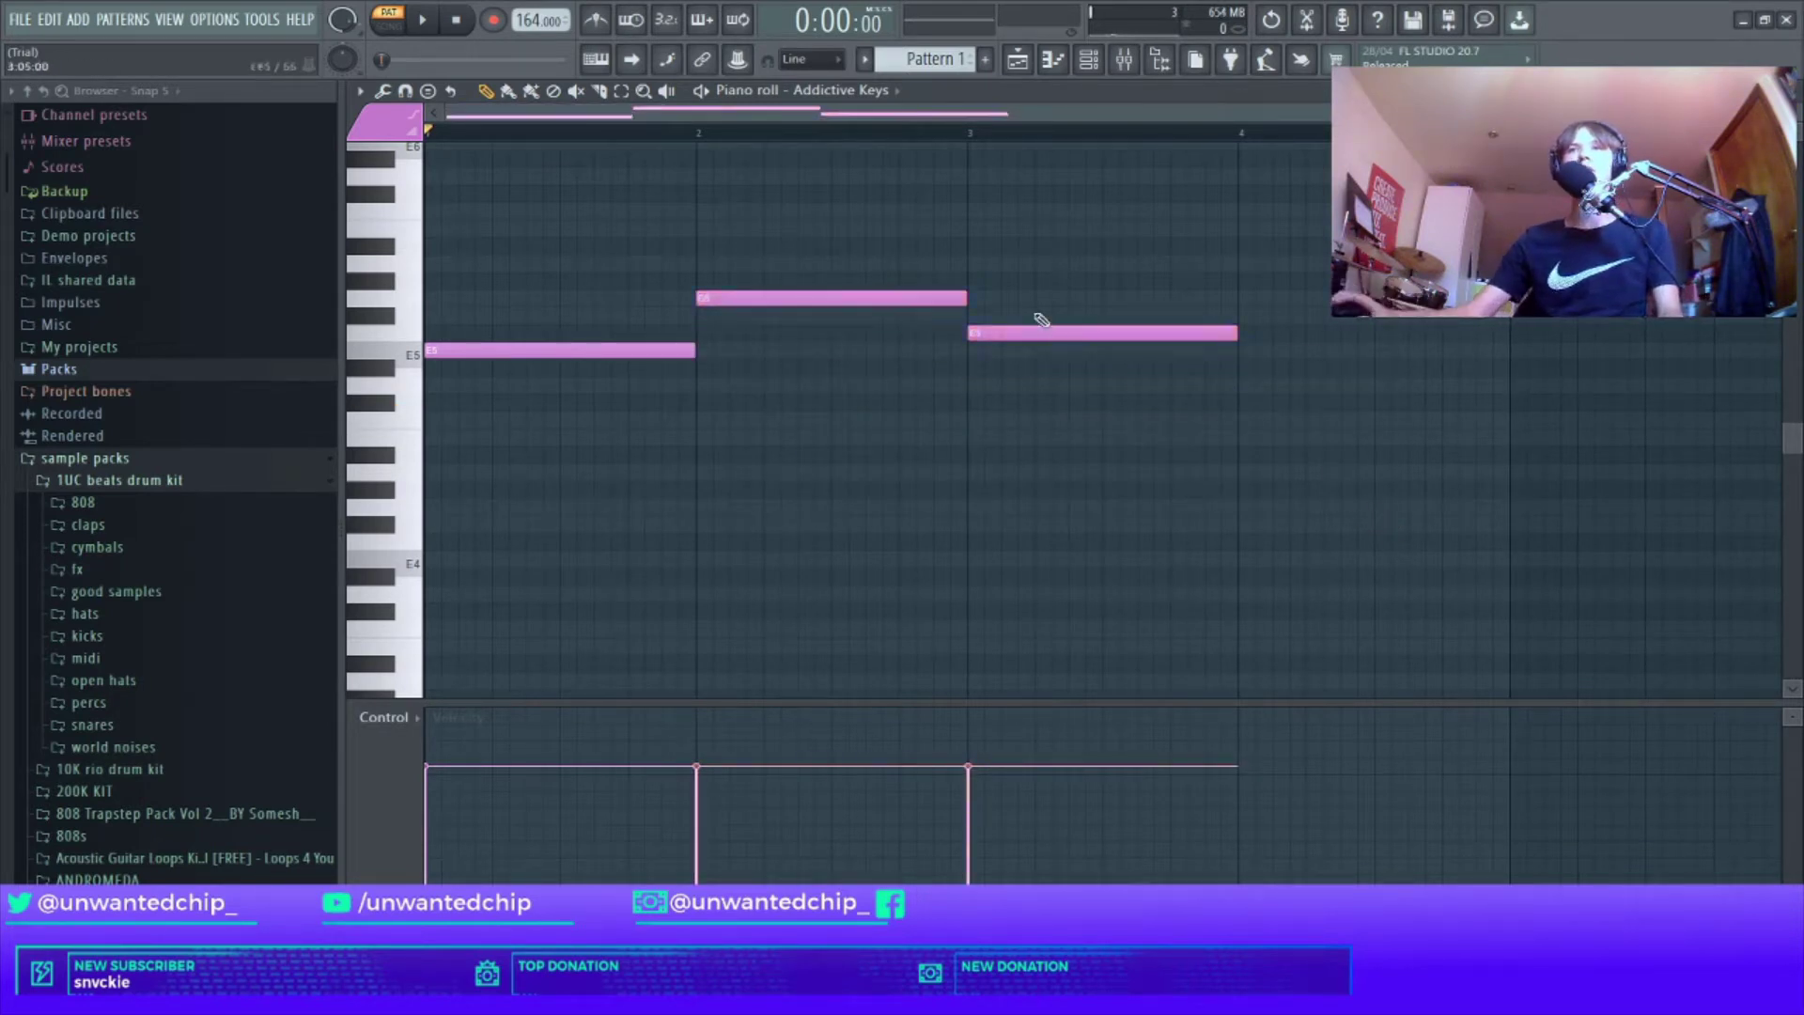
{"action": "left_click_drag", "start_coordinate": [1039, 330], "coordinate": [1019, 264]}
Step: Add a one-bar G5 note in bar 4 and play back the four-note line
{"action": "scroll", "coordinate": [1047, 393], "scroll_direction": "down", "scroll_amount": 1}
{"action": "scroll", "coordinate": [1047, 393], "scroll_direction": "down", "scroll_amount": 1}
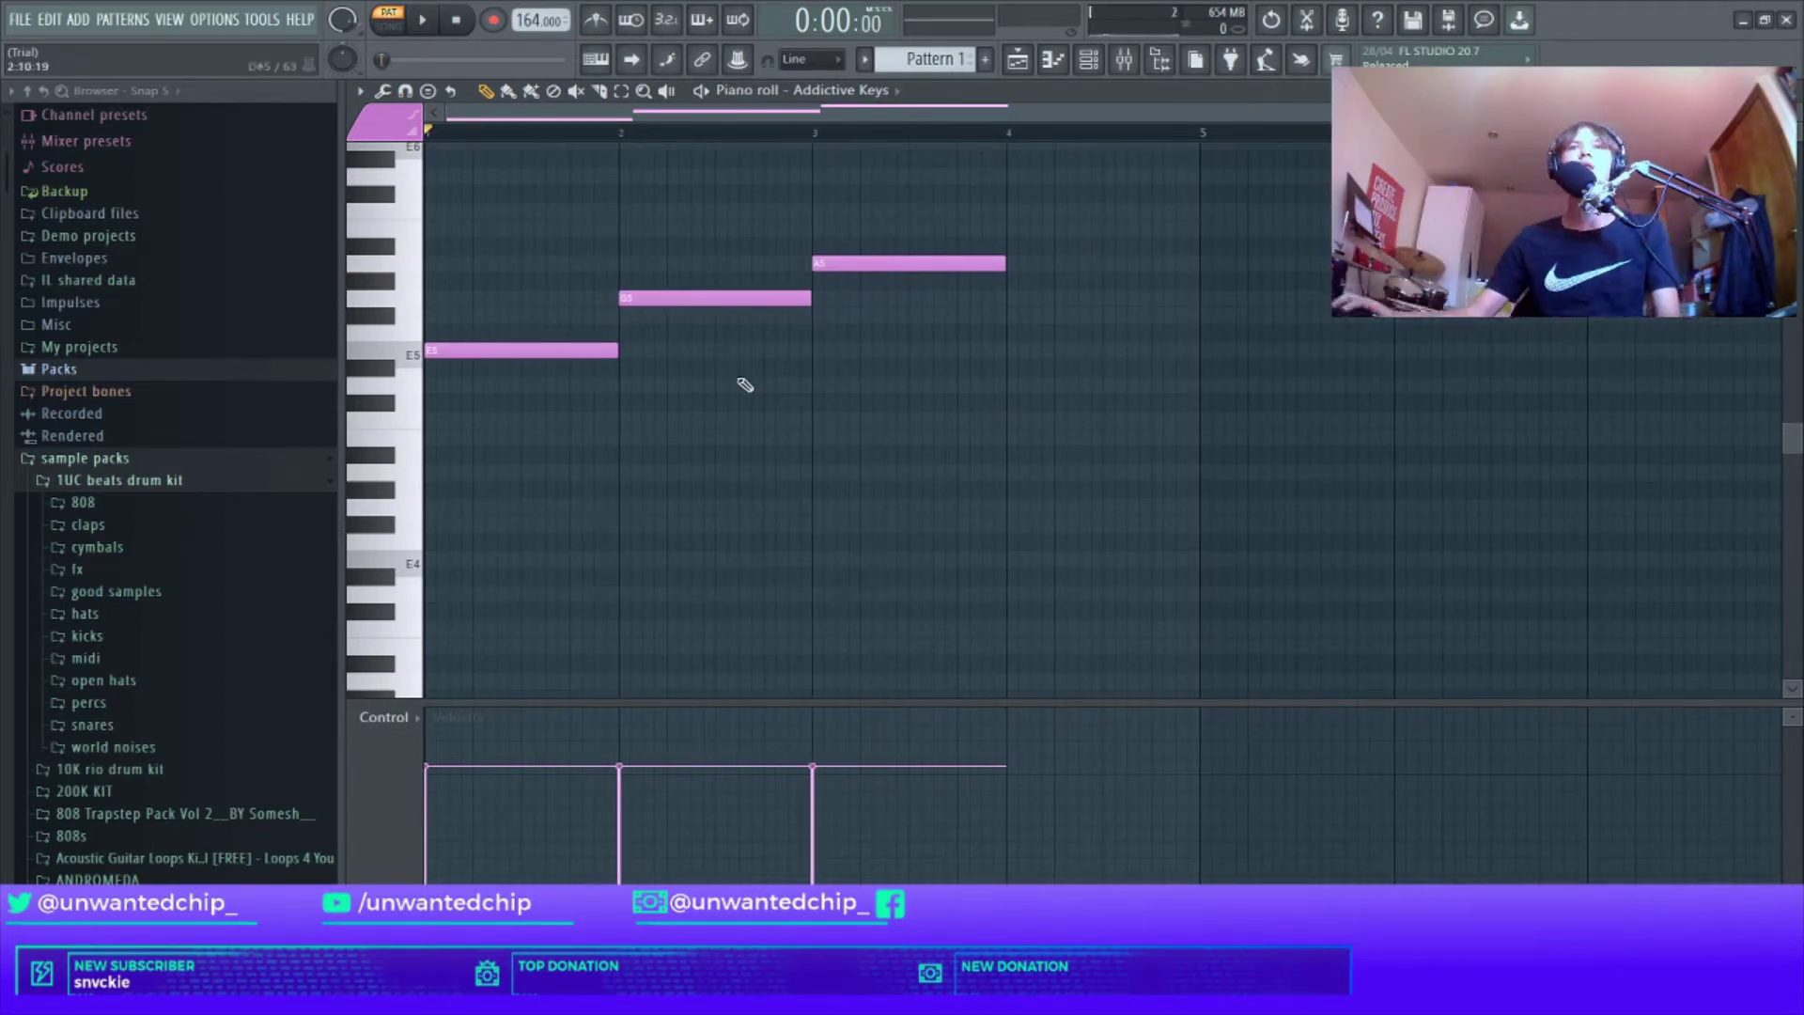
{"action": "scroll", "coordinate": [972, 391], "scroll_direction": "up", "scroll_amount": 3}
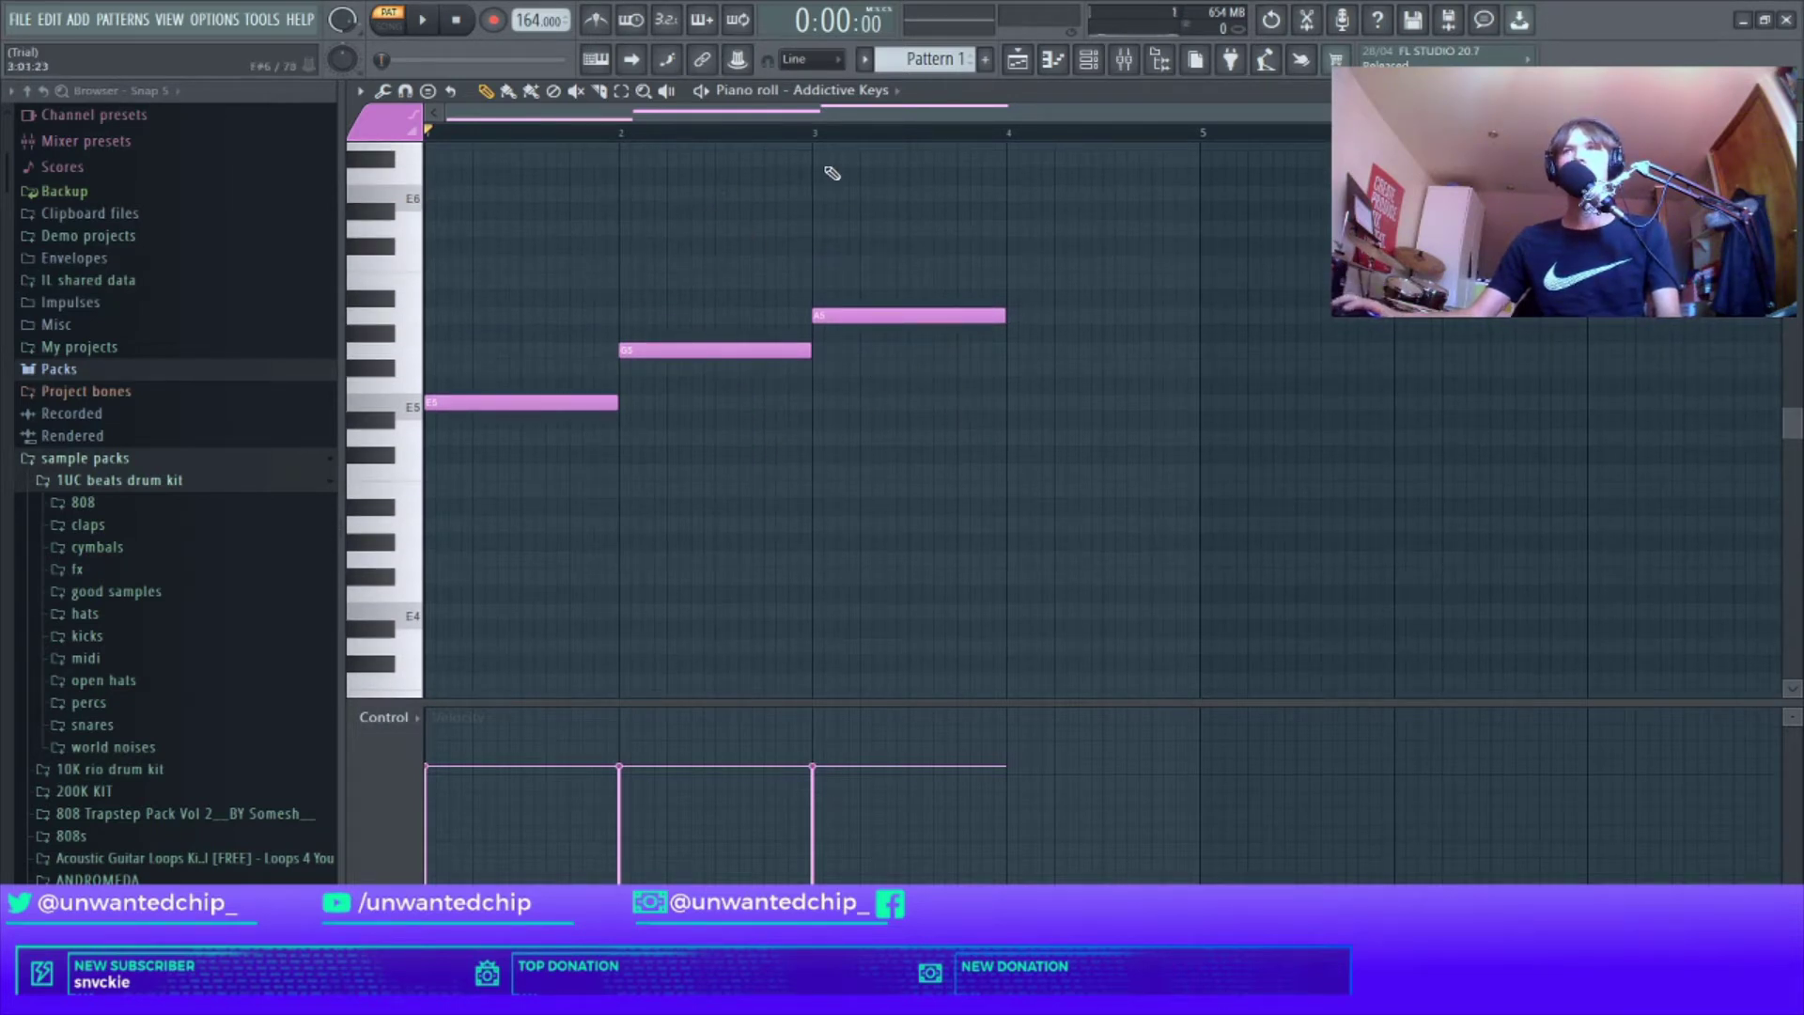
{"action": "left_click_drag", "start_coordinate": [825, 150], "coordinate": [1152, 362]}
{"action": "left_click_drag", "start_coordinate": [1026, 169], "coordinate": [1229, 444]}
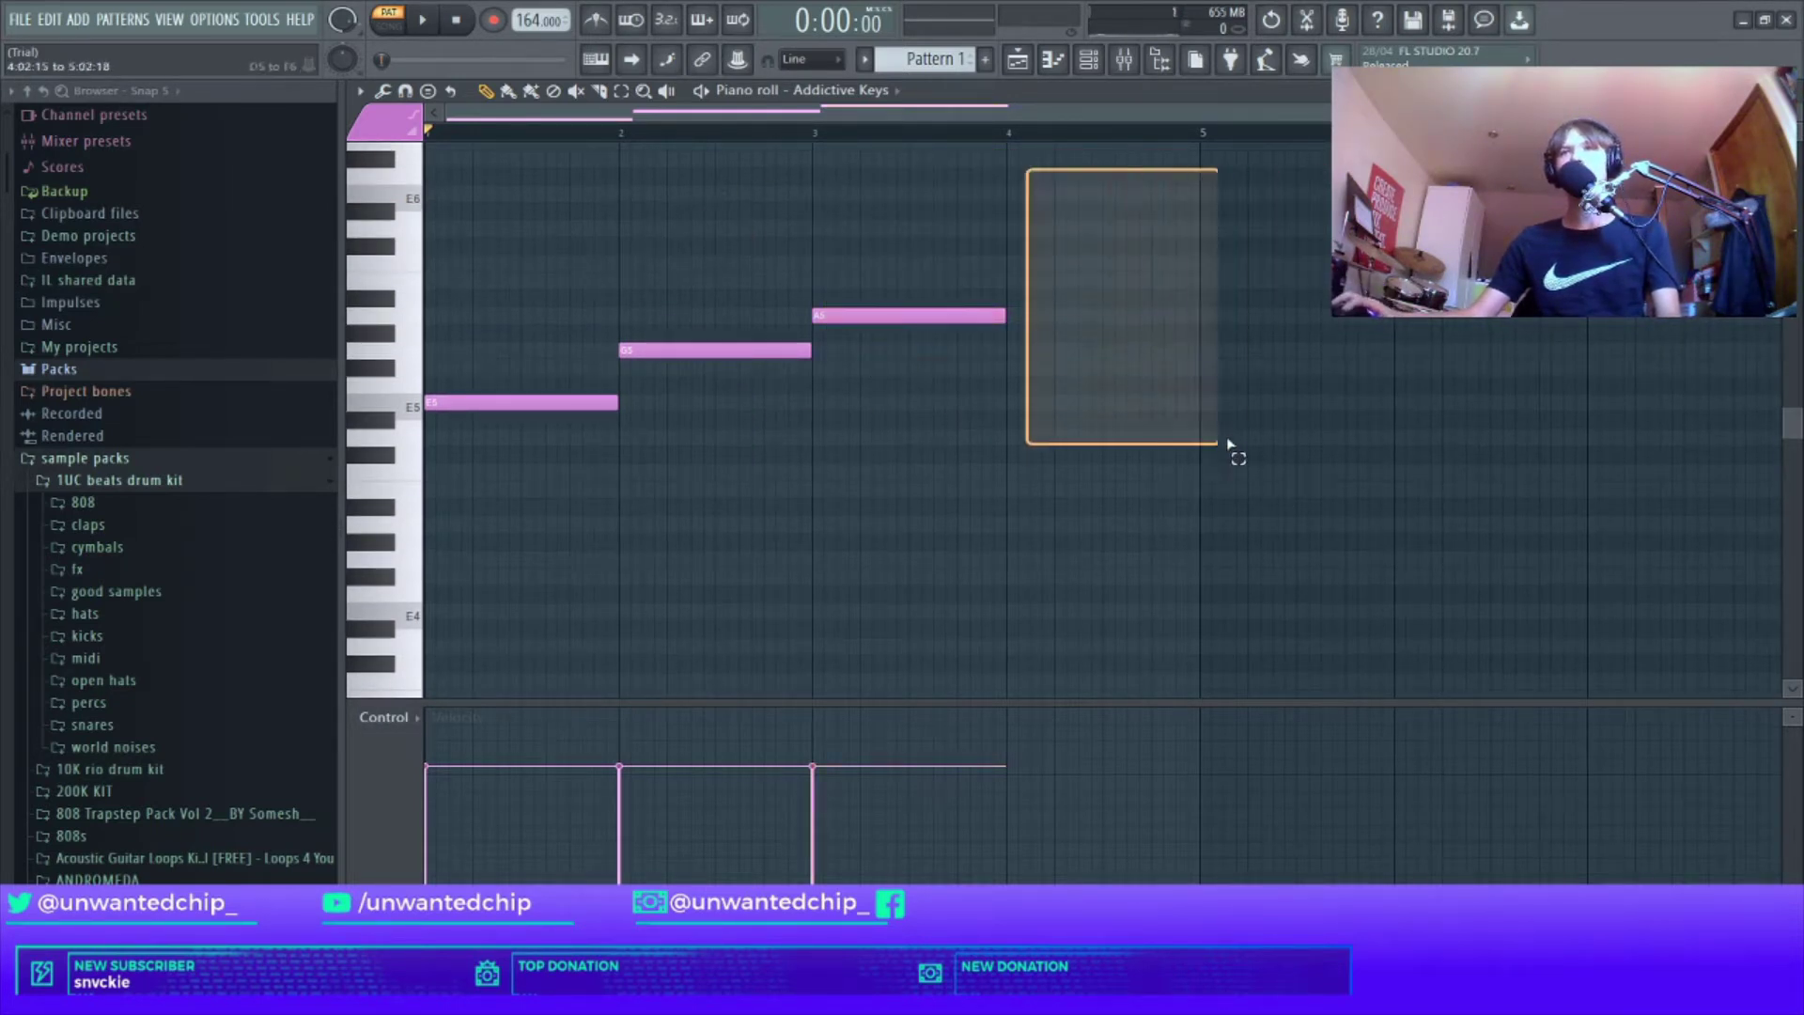
{"action": "left_click_drag", "start_coordinate": [982, 350], "coordinate": [1059, 355]}
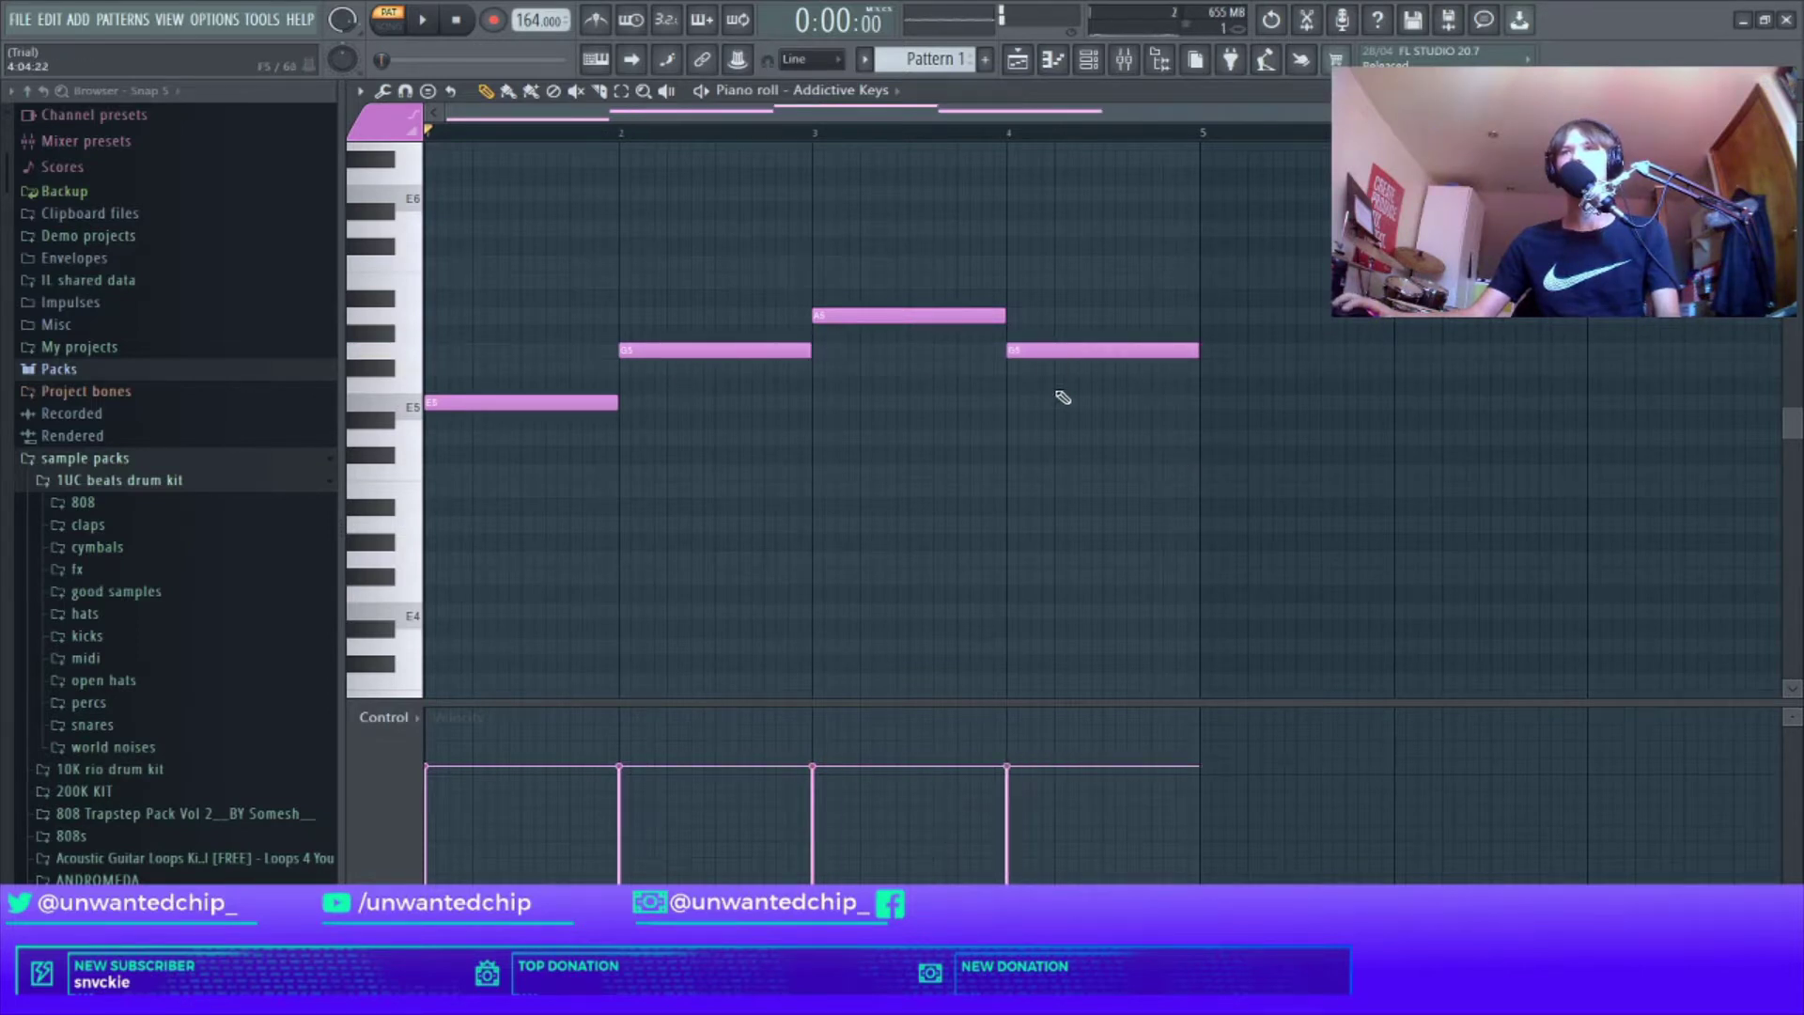
{"action": "scroll", "coordinate": [918, 467], "scroll_direction": "down", "scroll_amount": 1, "text": "ctrl"}
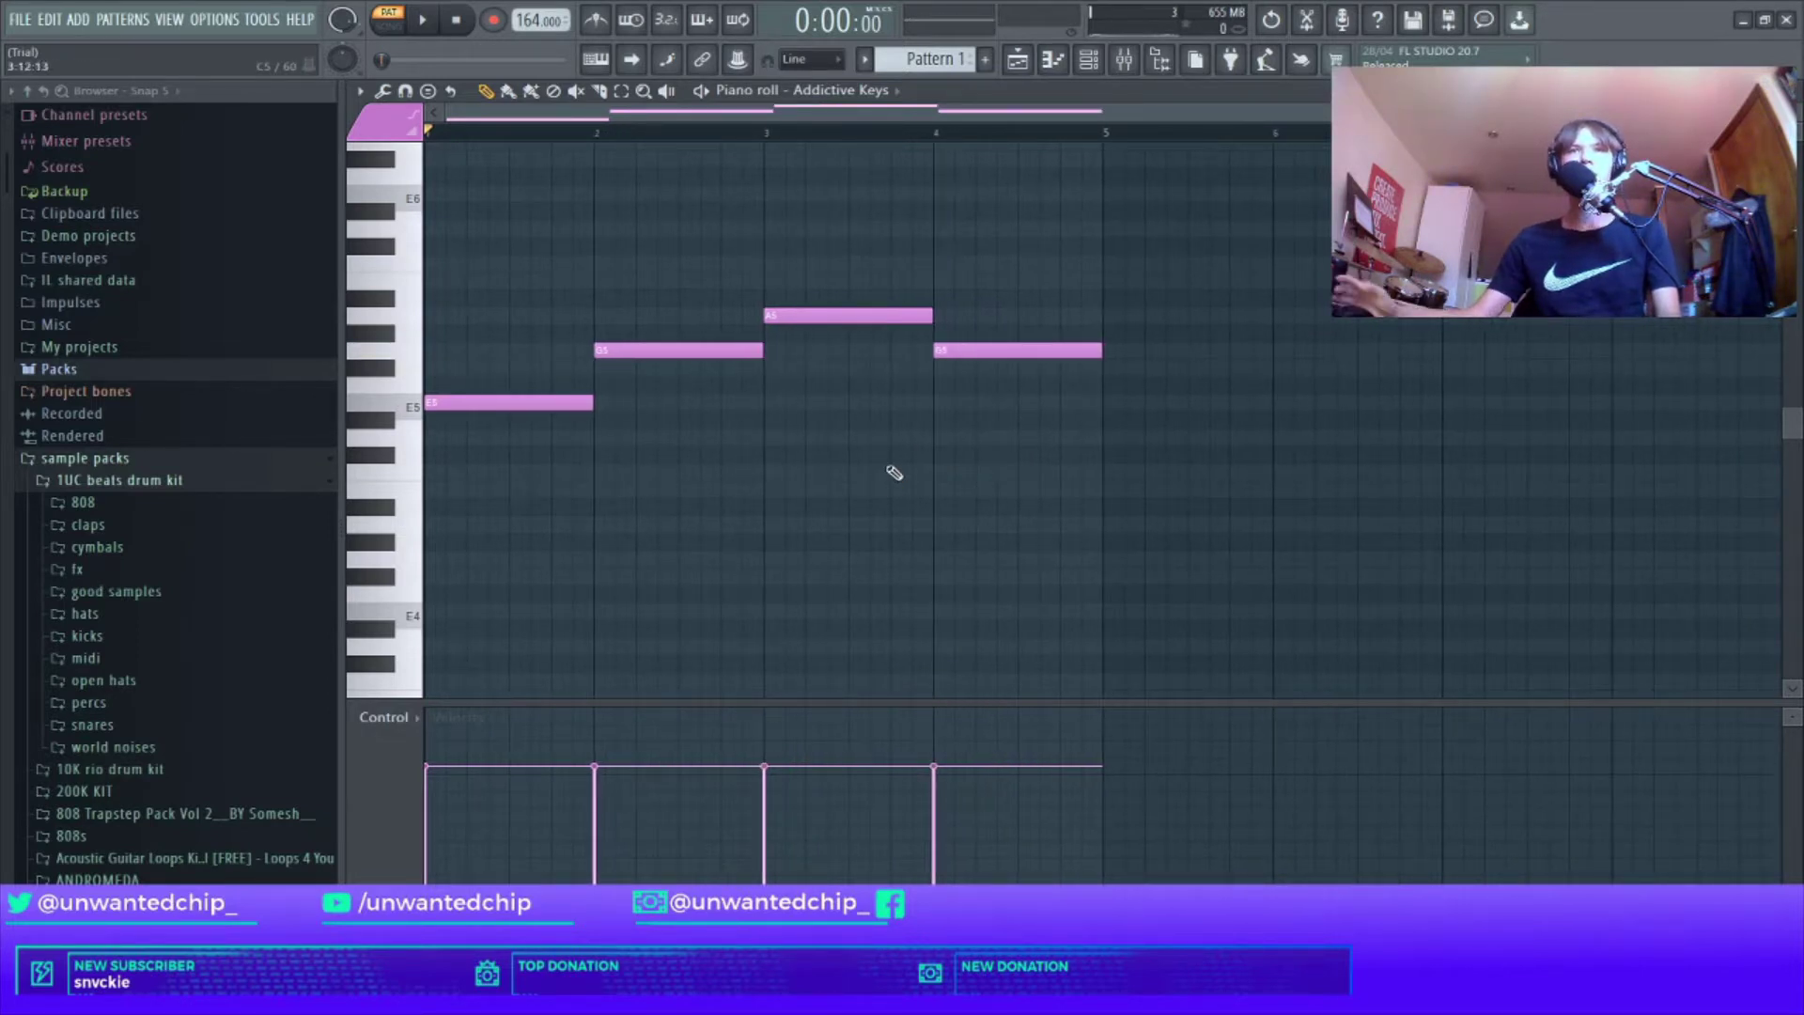
{"action": "key", "text": "space"}
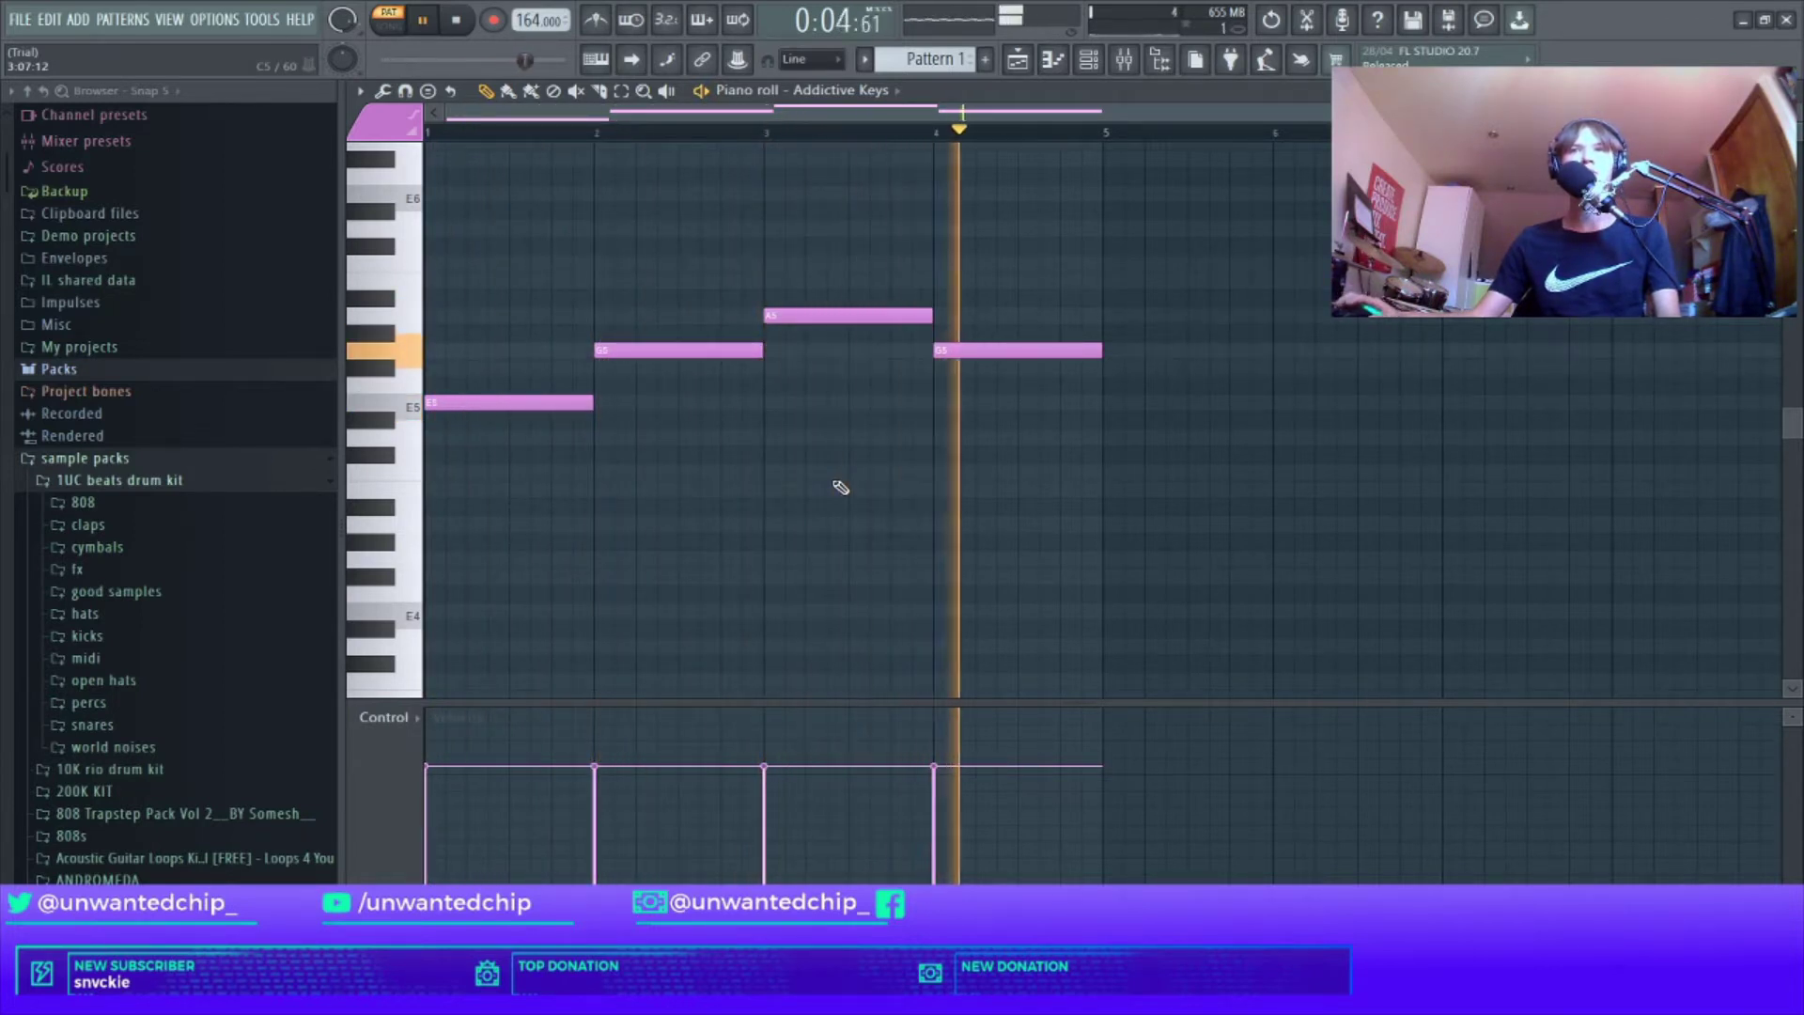
{"action": "key", "text": "space"}
Step: Duplicate all four notes three semitones higher, and raise the copies in bars 2 and 4 to B5
{"action": "key", "text": "ctrl+a"}
{"action": "scroll", "coordinate": [537, 252], "scroll_direction": "down", "scroll_amount": 1}
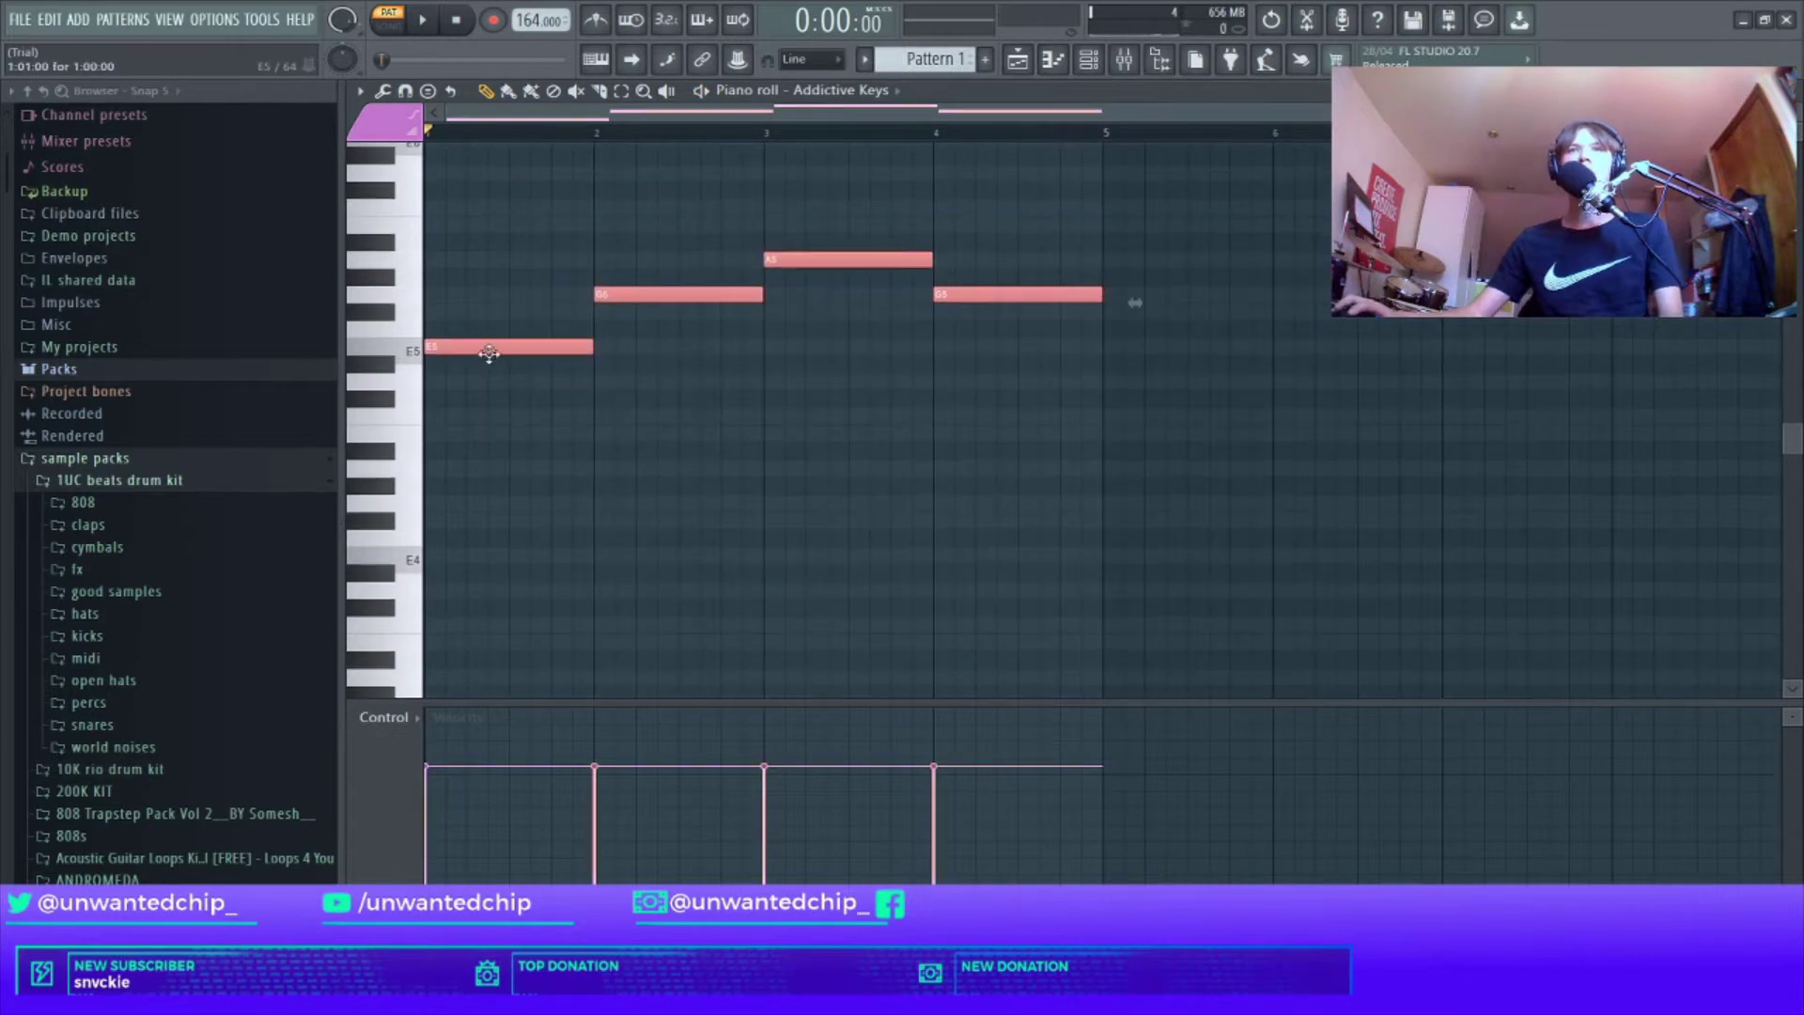
{"action": "left_click_drag", "start_coordinate": [485, 345], "coordinate": [474, 301]}
{"action": "left_click_drag", "start_coordinate": [646, 242], "coordinate": [648, 226]}
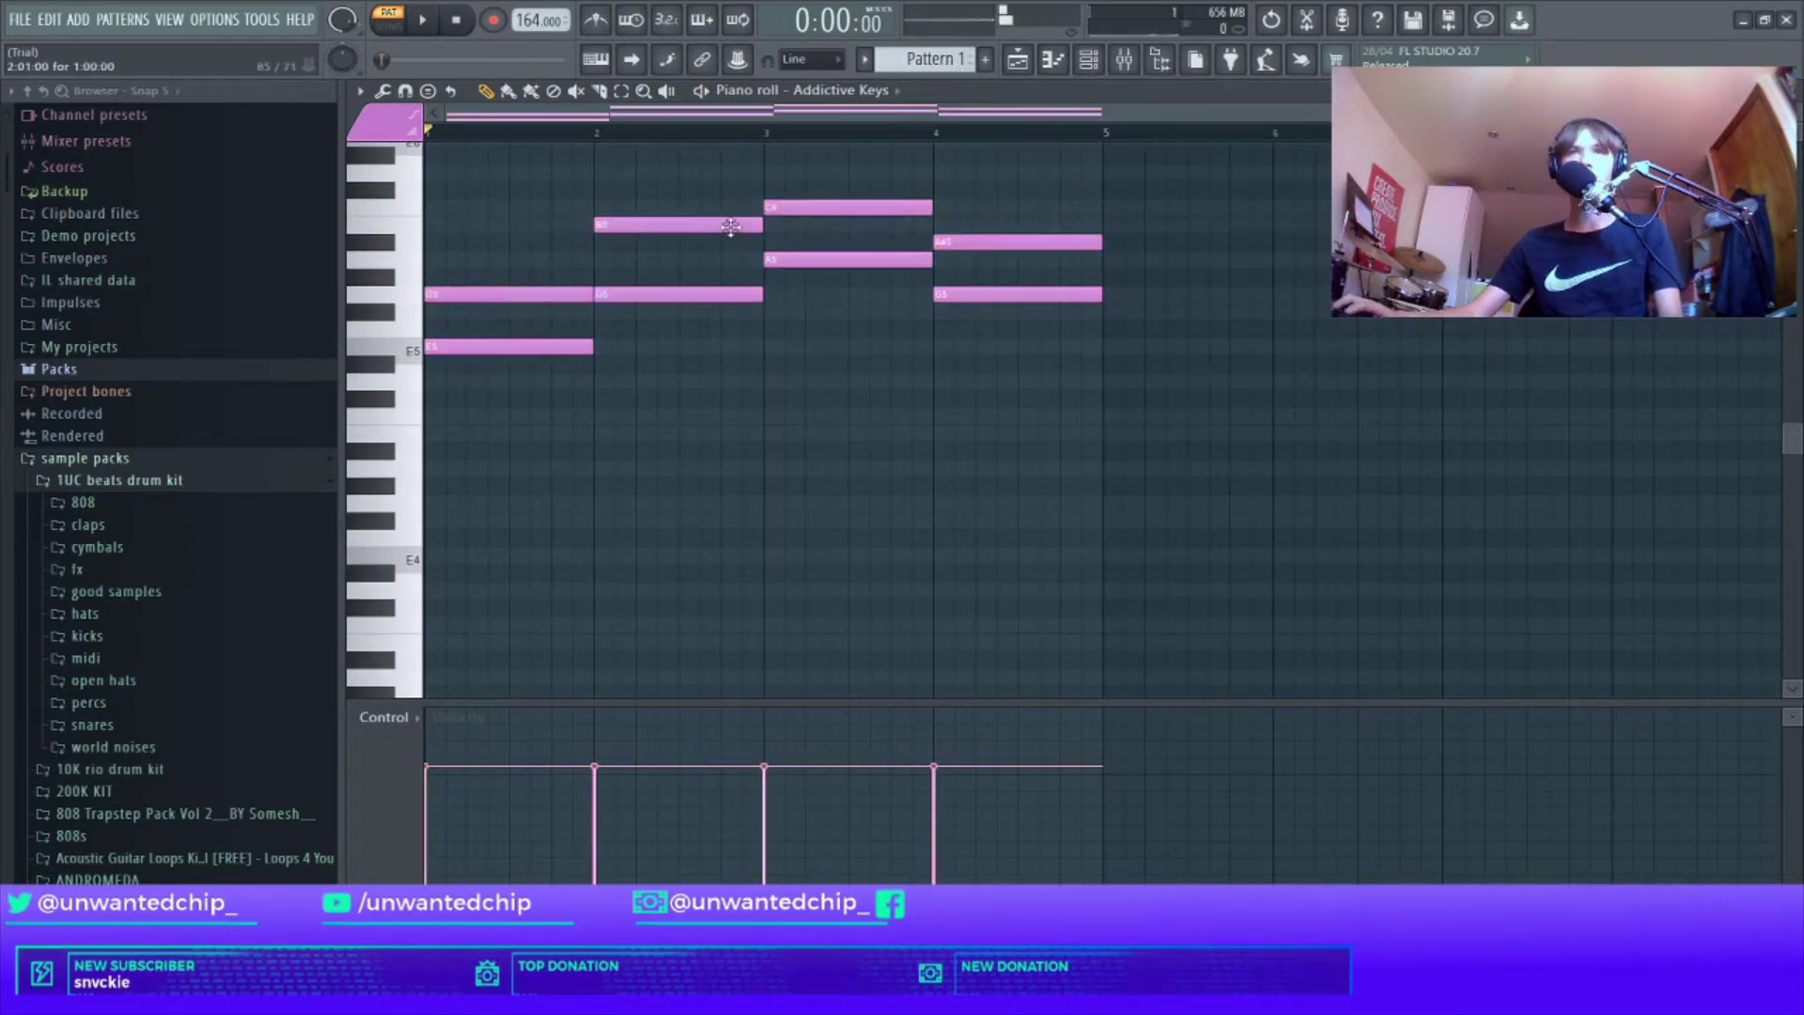
{"action": "scroll", "coordinate": [1077, 209], "scroll_direction": "up", "scroll_amount": 1}
{"action": "left_click_drag", "start_coordinate": [994, 291], "coordinate": [951, 288]}
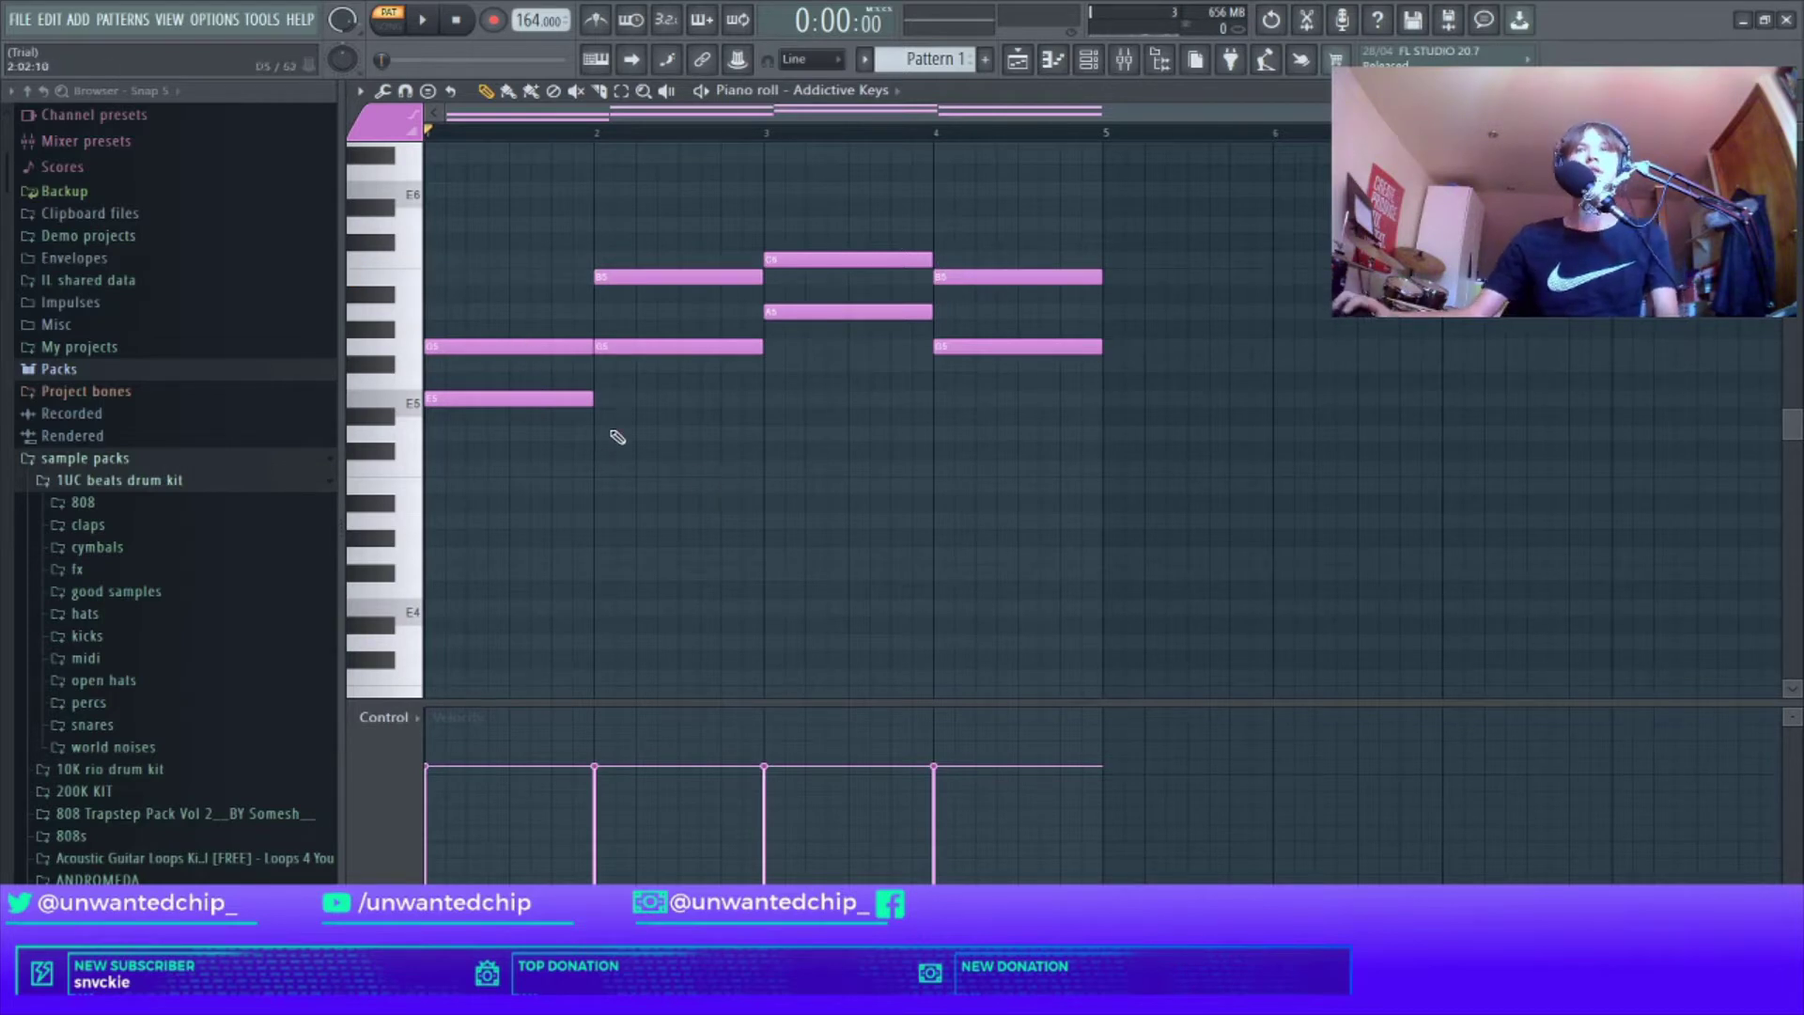
Step: Add one-bar top notes B5, D6, E6 and D6 to the chords in bars 1 to 4 and play the progression
{"action": "left_click", "coordinate": [464, 345]}
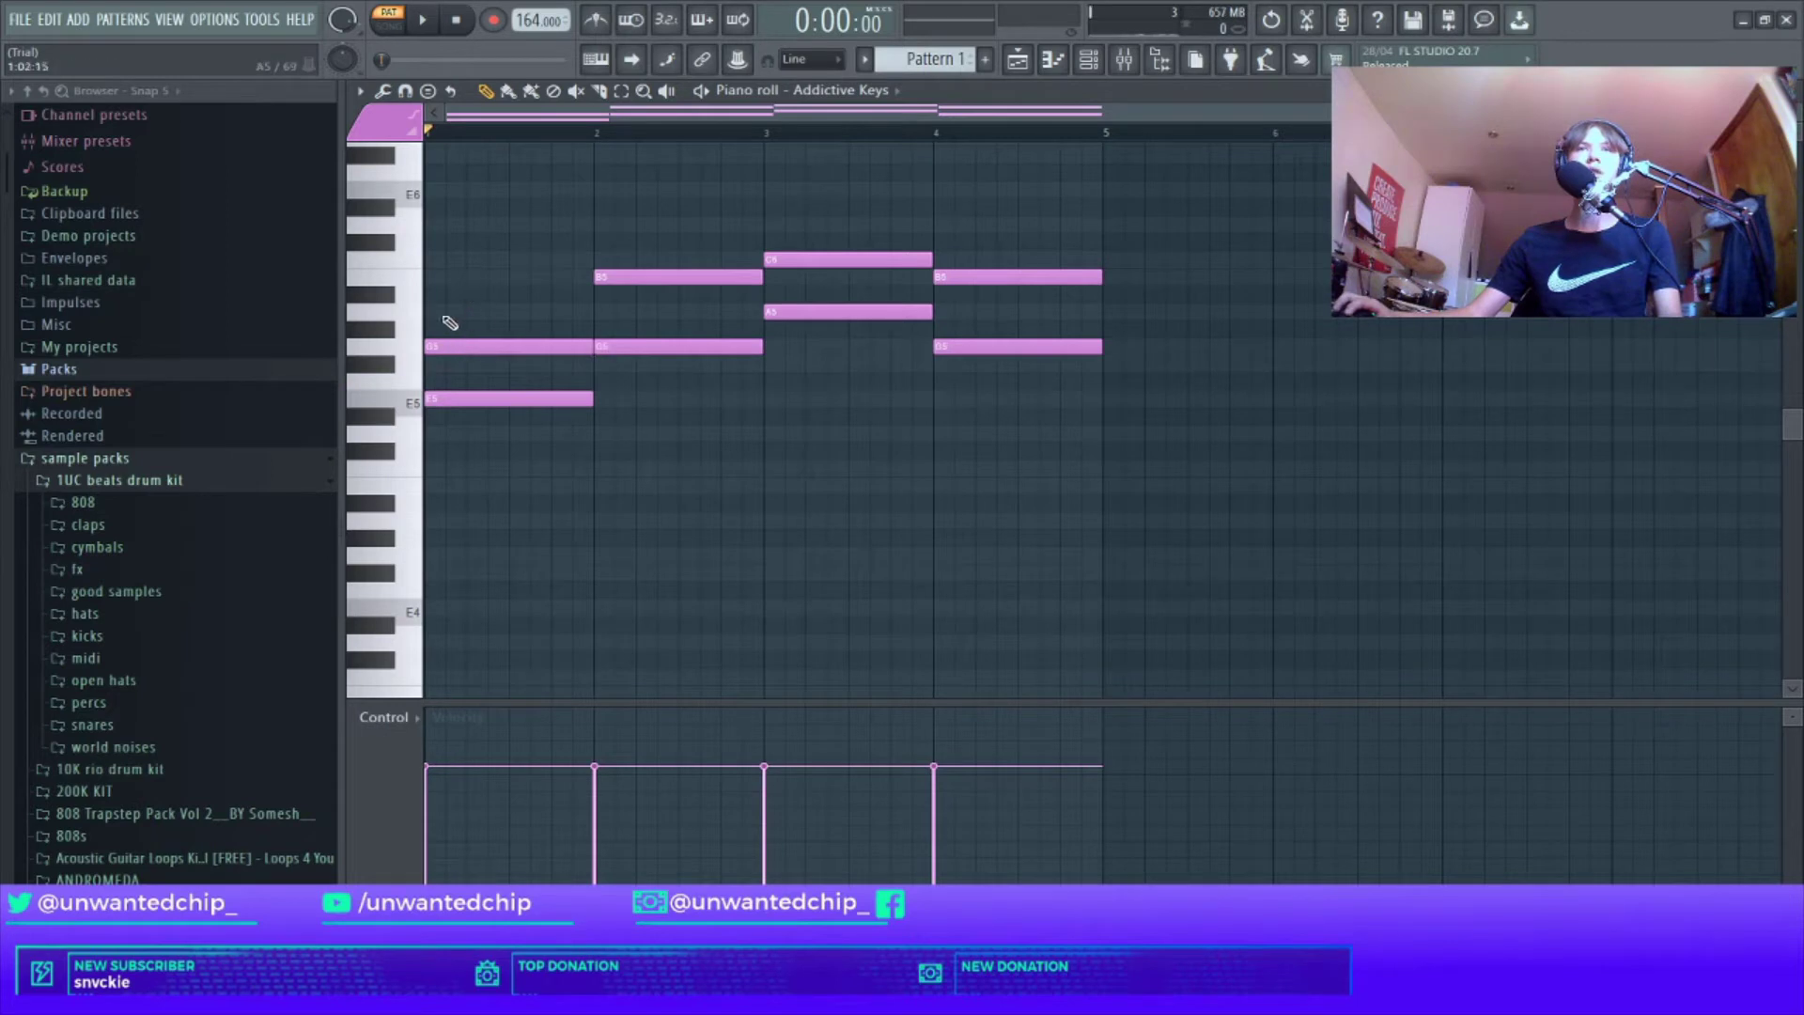
{"action": "left_click", "coordinate": [461, 277]}
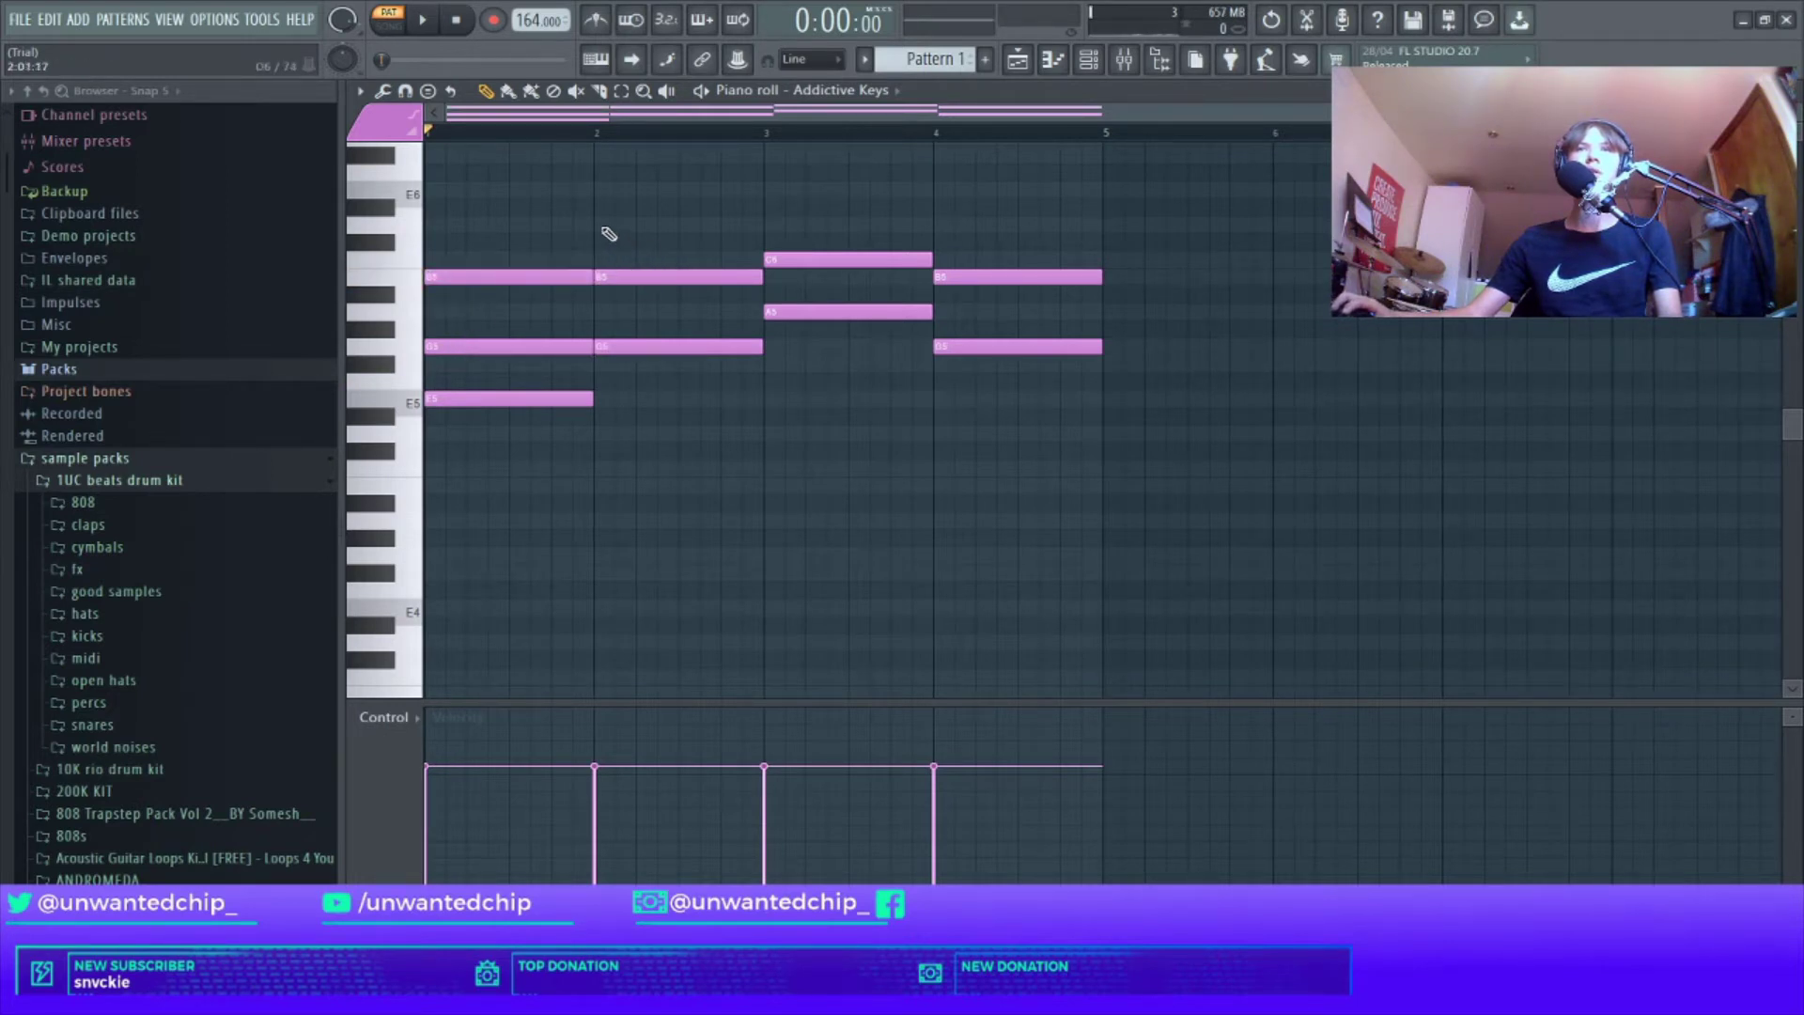
{"action": "left_click", "coordinate": [606, 226]}
{"action": "left_click", "coordinate": [772, 190]}
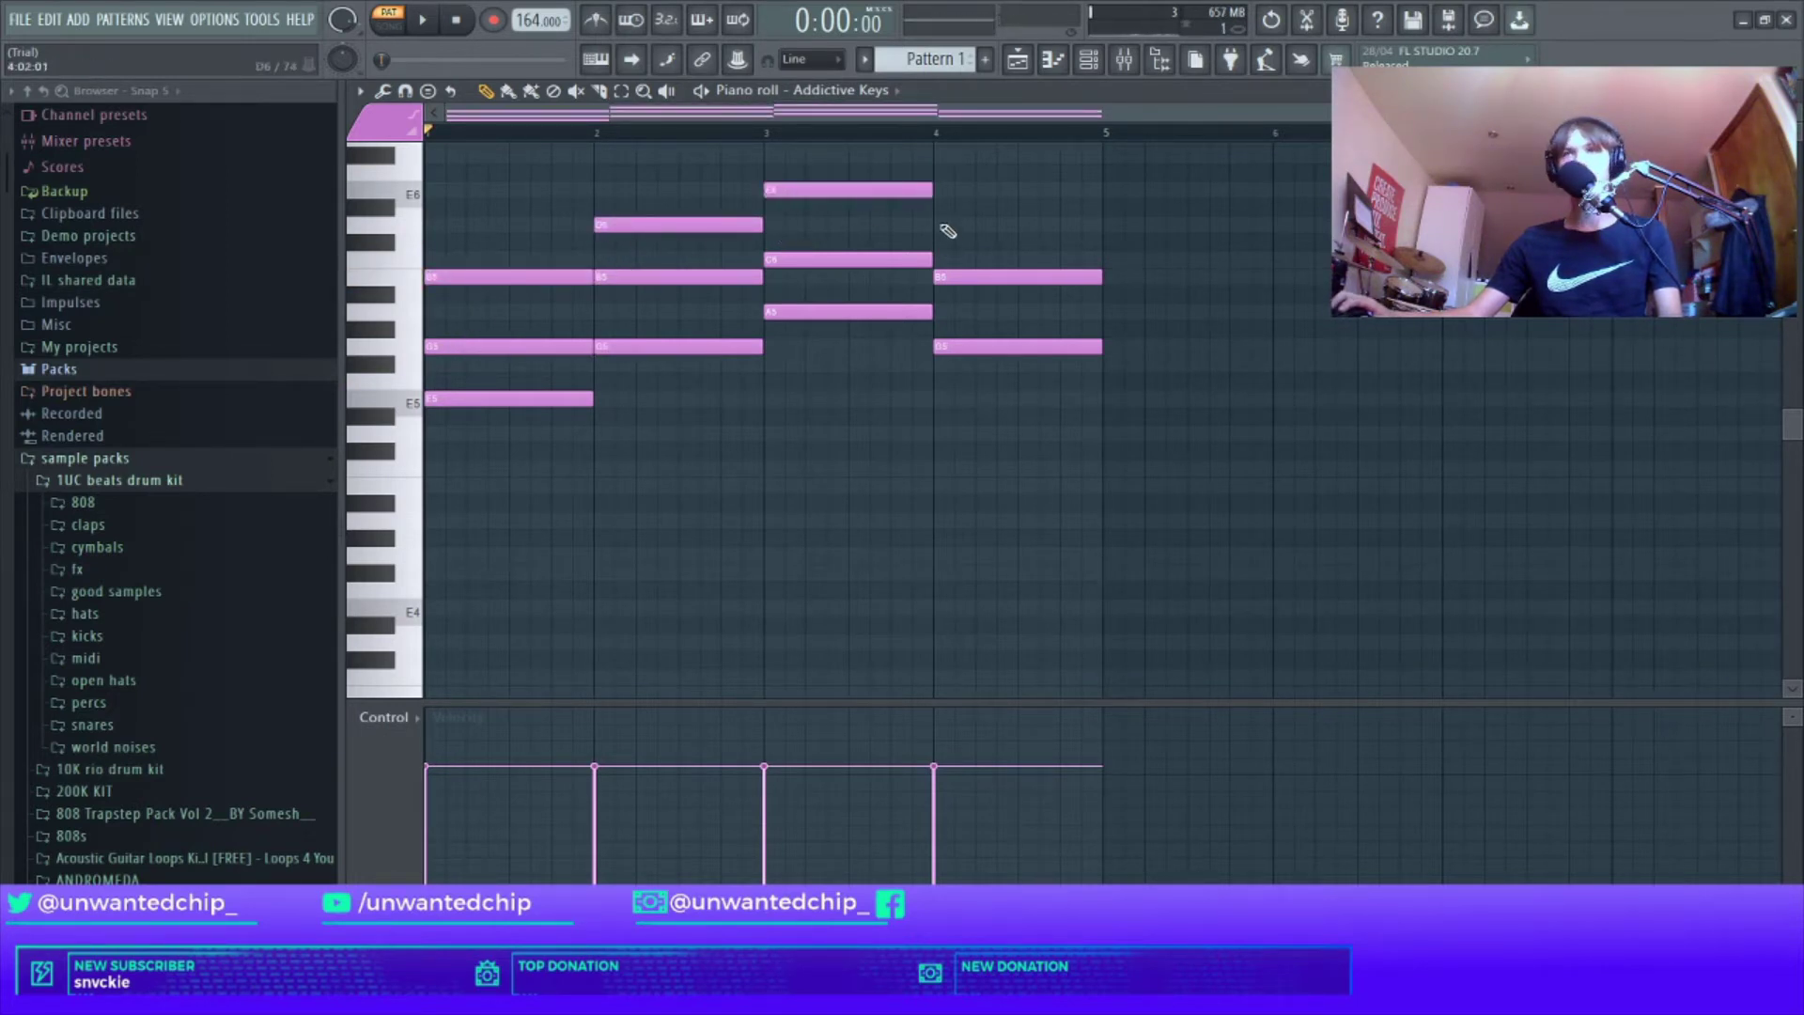
{"action": "left_click", "coordinate": [944, 224]}
{"action": "key", "text": "space"}
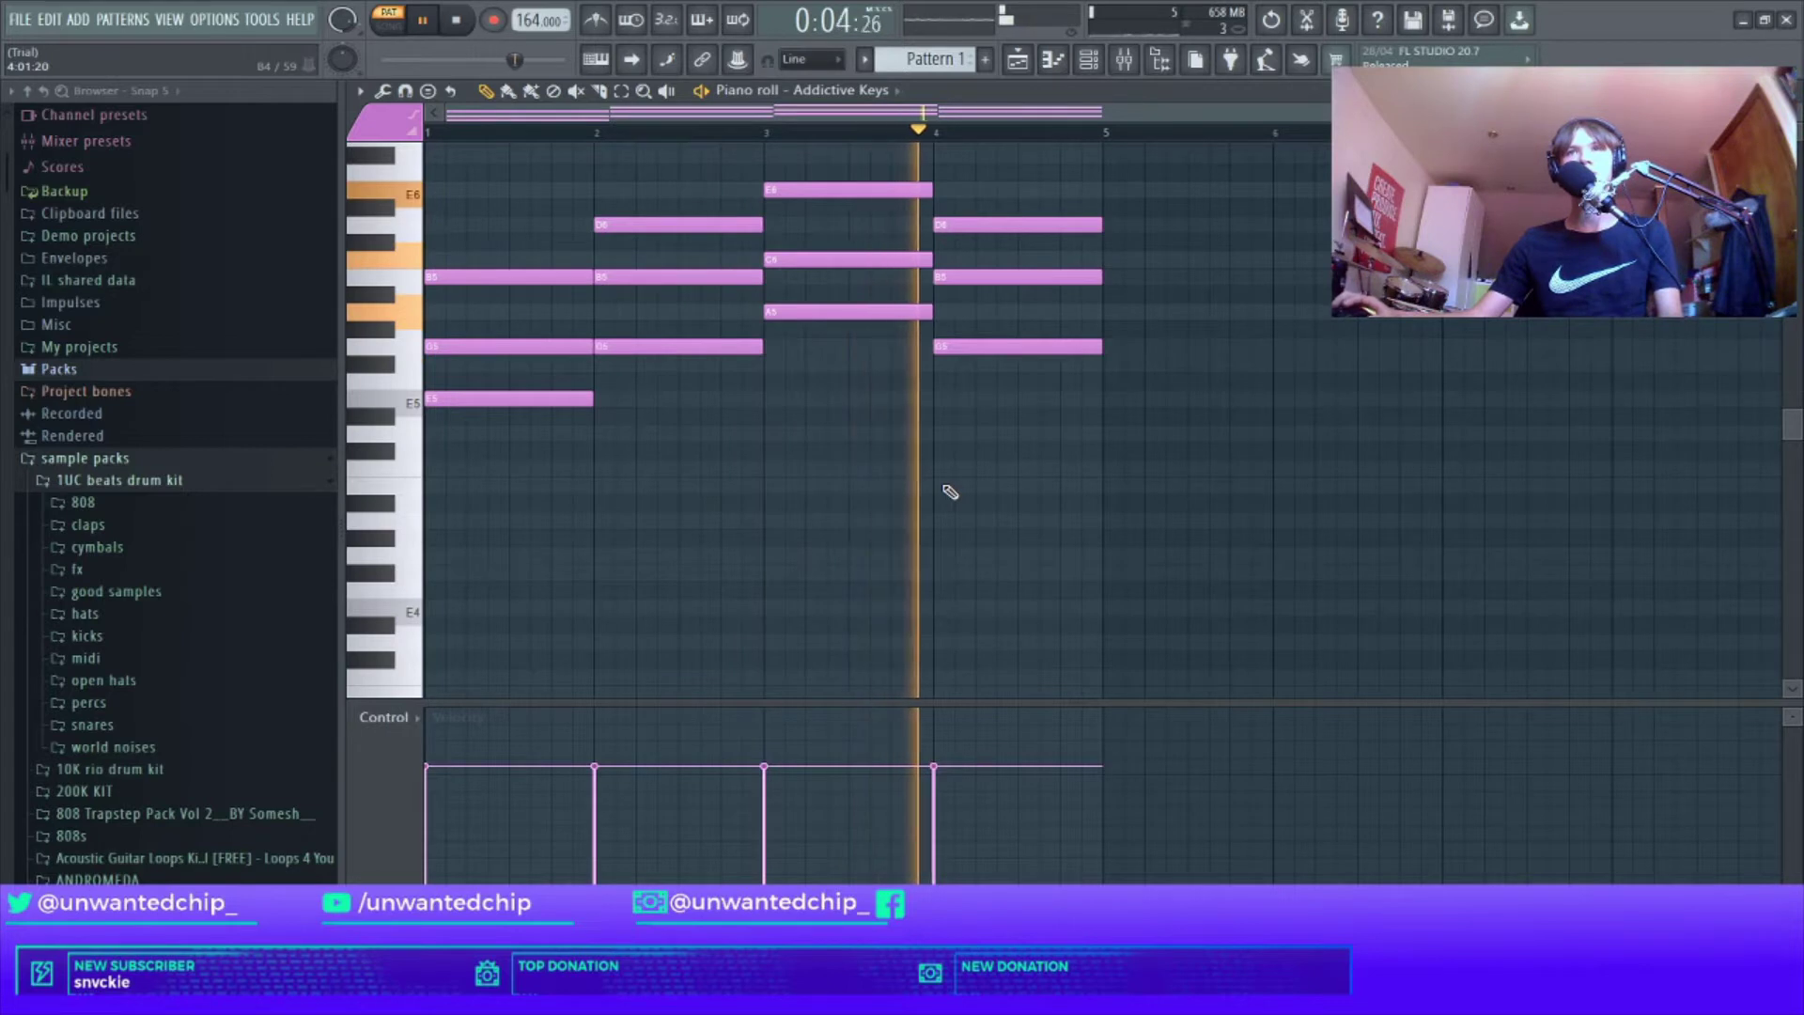
Step: Lower the chords in bars 2 to 4 by seven semitones and play the progression
{"action": "key", "text": "space"}
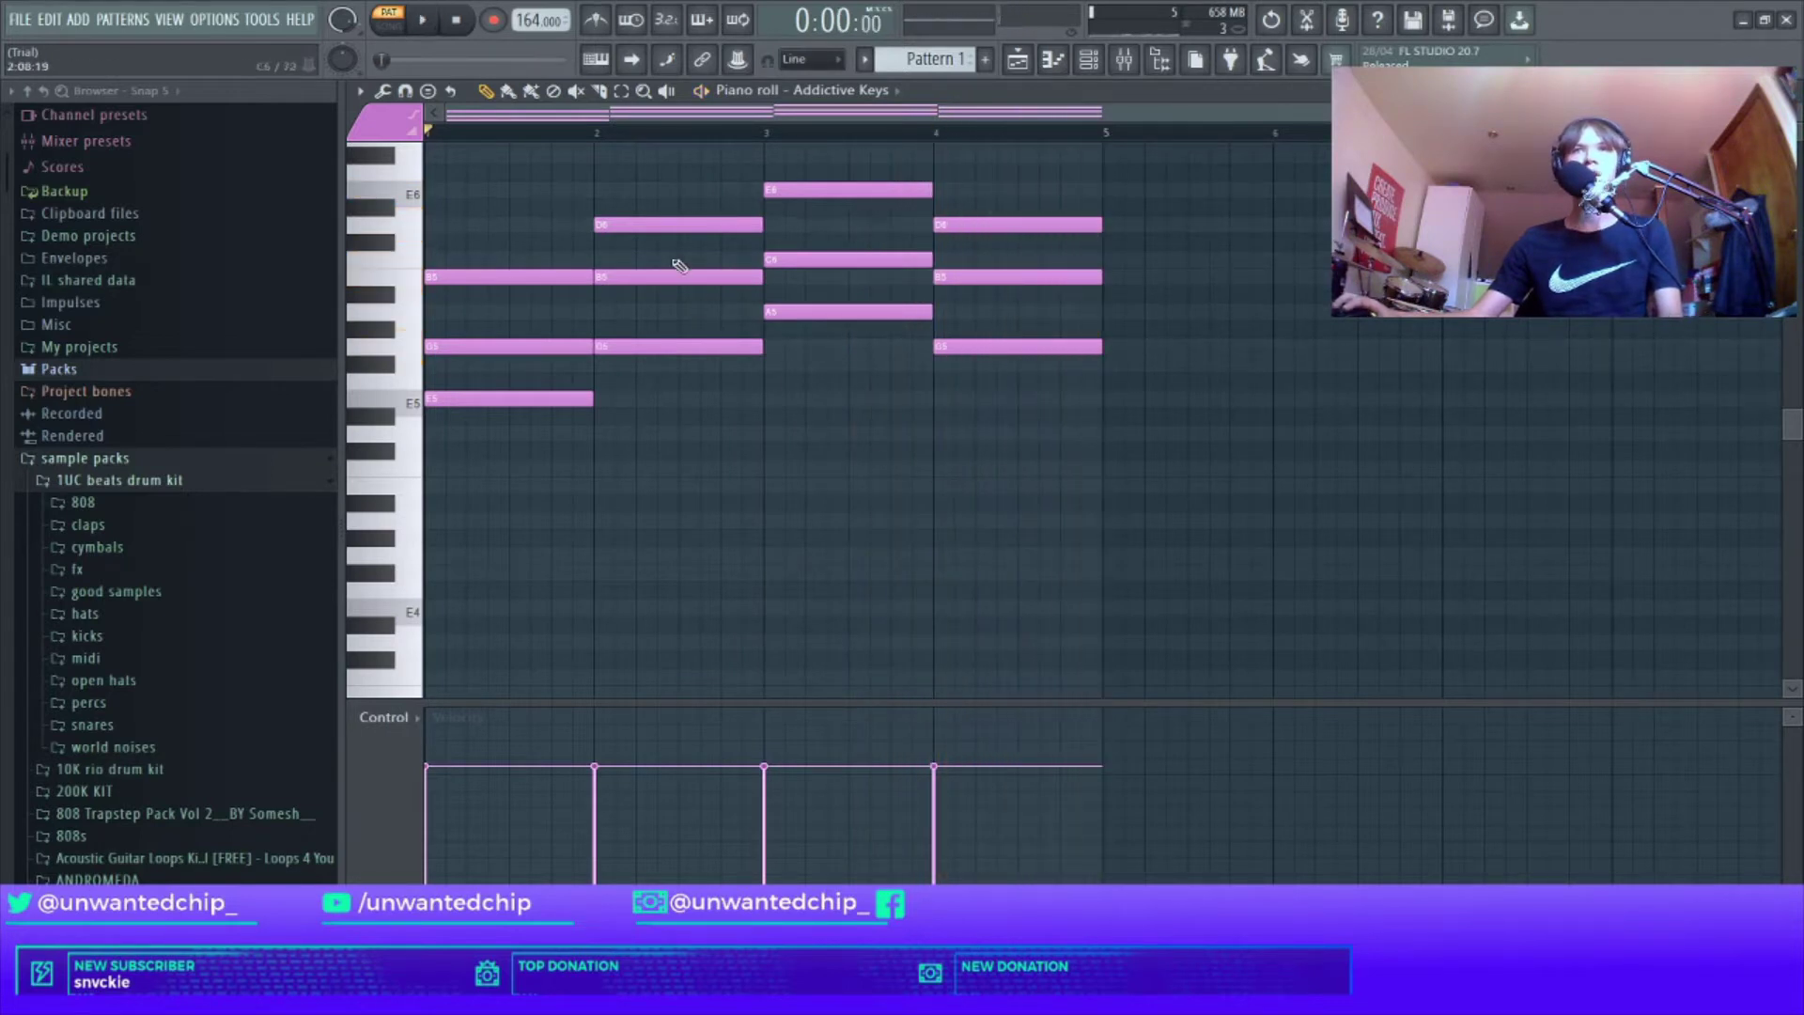
{"action": "left_click_drag", "start_coordinate": [623, 183], "coordinate": [1209, 460]}
{"action": "key", "text": "Down"}
{"action": "key", "text": "Down"}
{"action": "key", "text": "Down"}
{"action": "key", "text": "Down"}
{"action": "key", "text": "Down"}
{"action": "key", "text": "Down"}
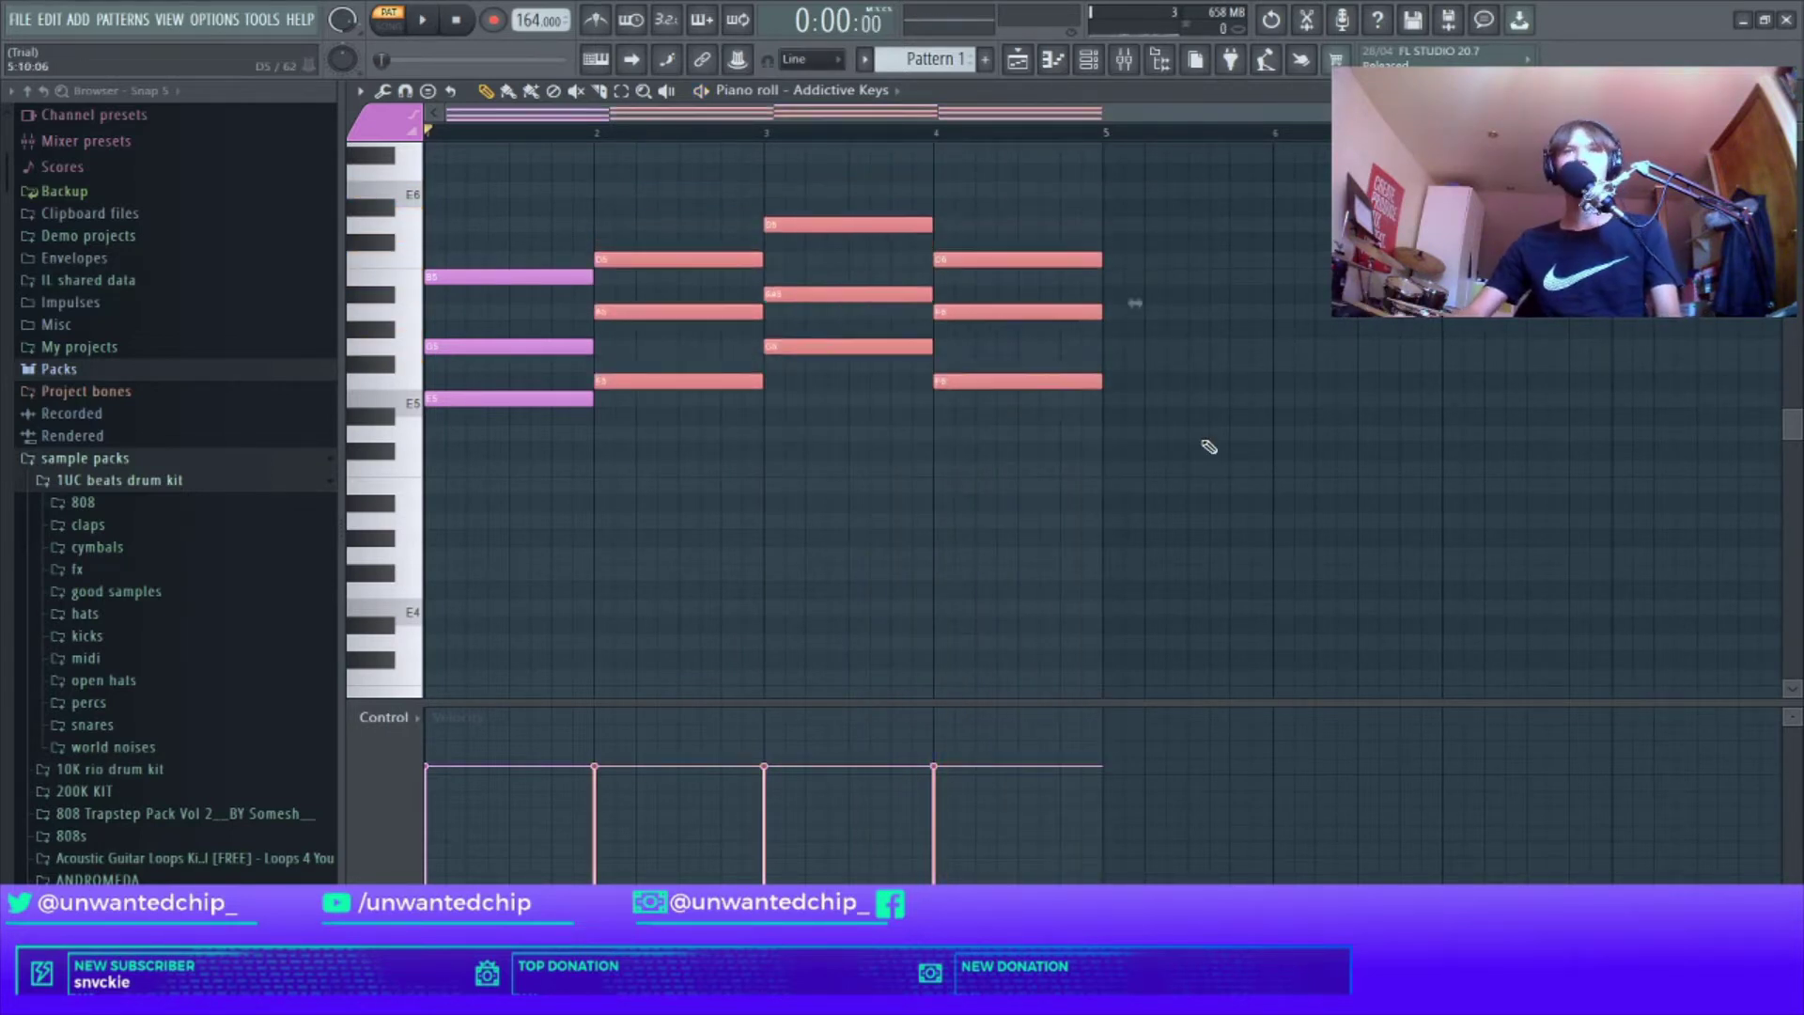
{"action": "key", "text": "Down"}
{"action": "key", "text": "Down"}
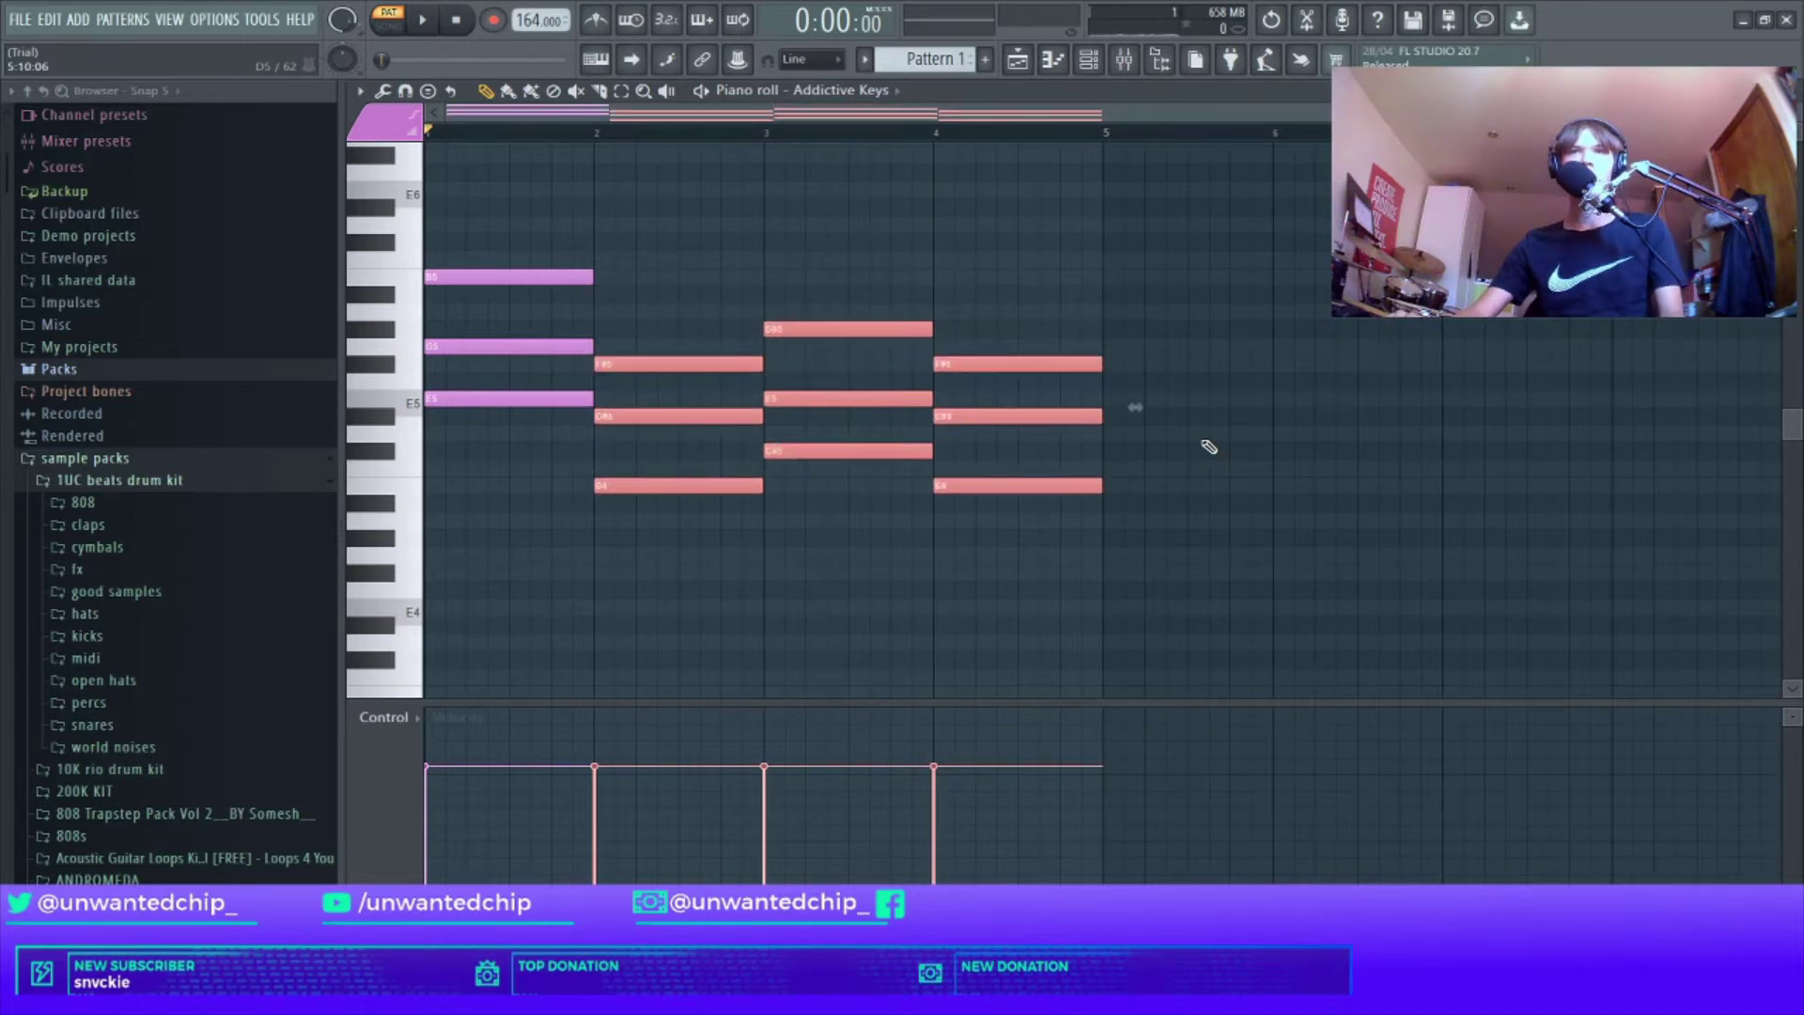
{"action": "key", "text": "Down"}
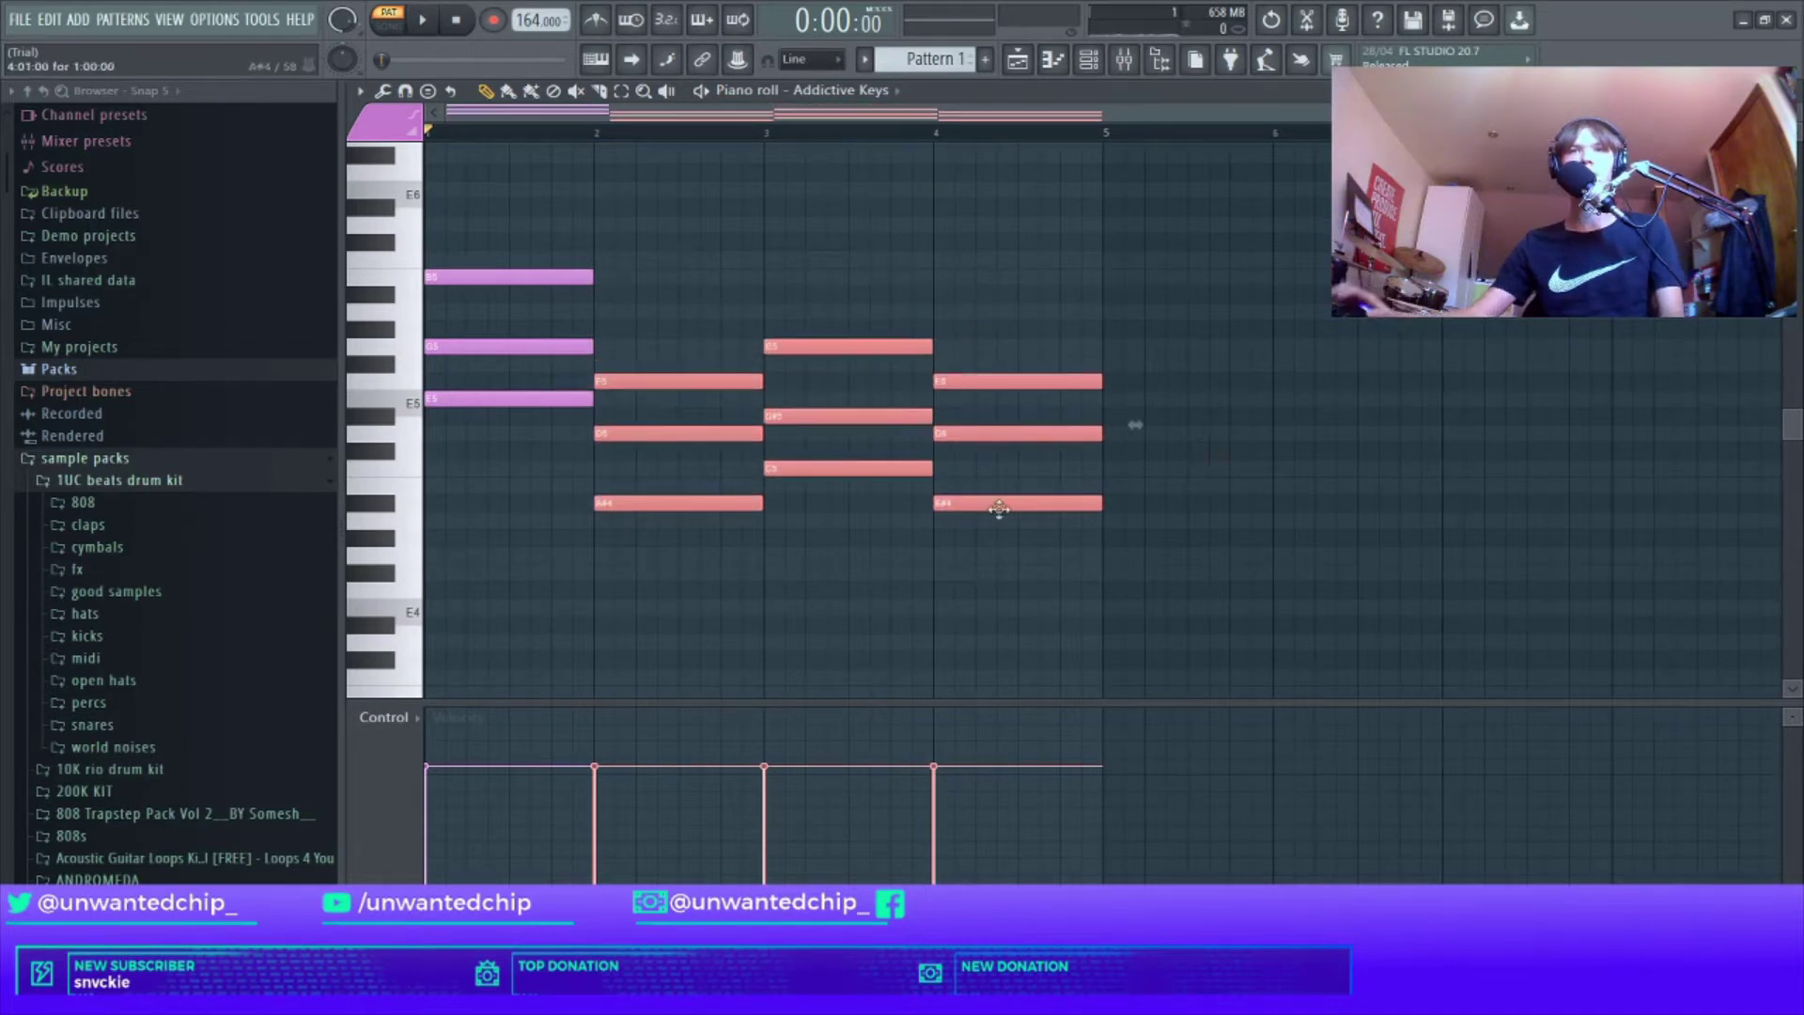
{"action": "key", "text": "Up"}
{"action": "key", "text": "Up"}
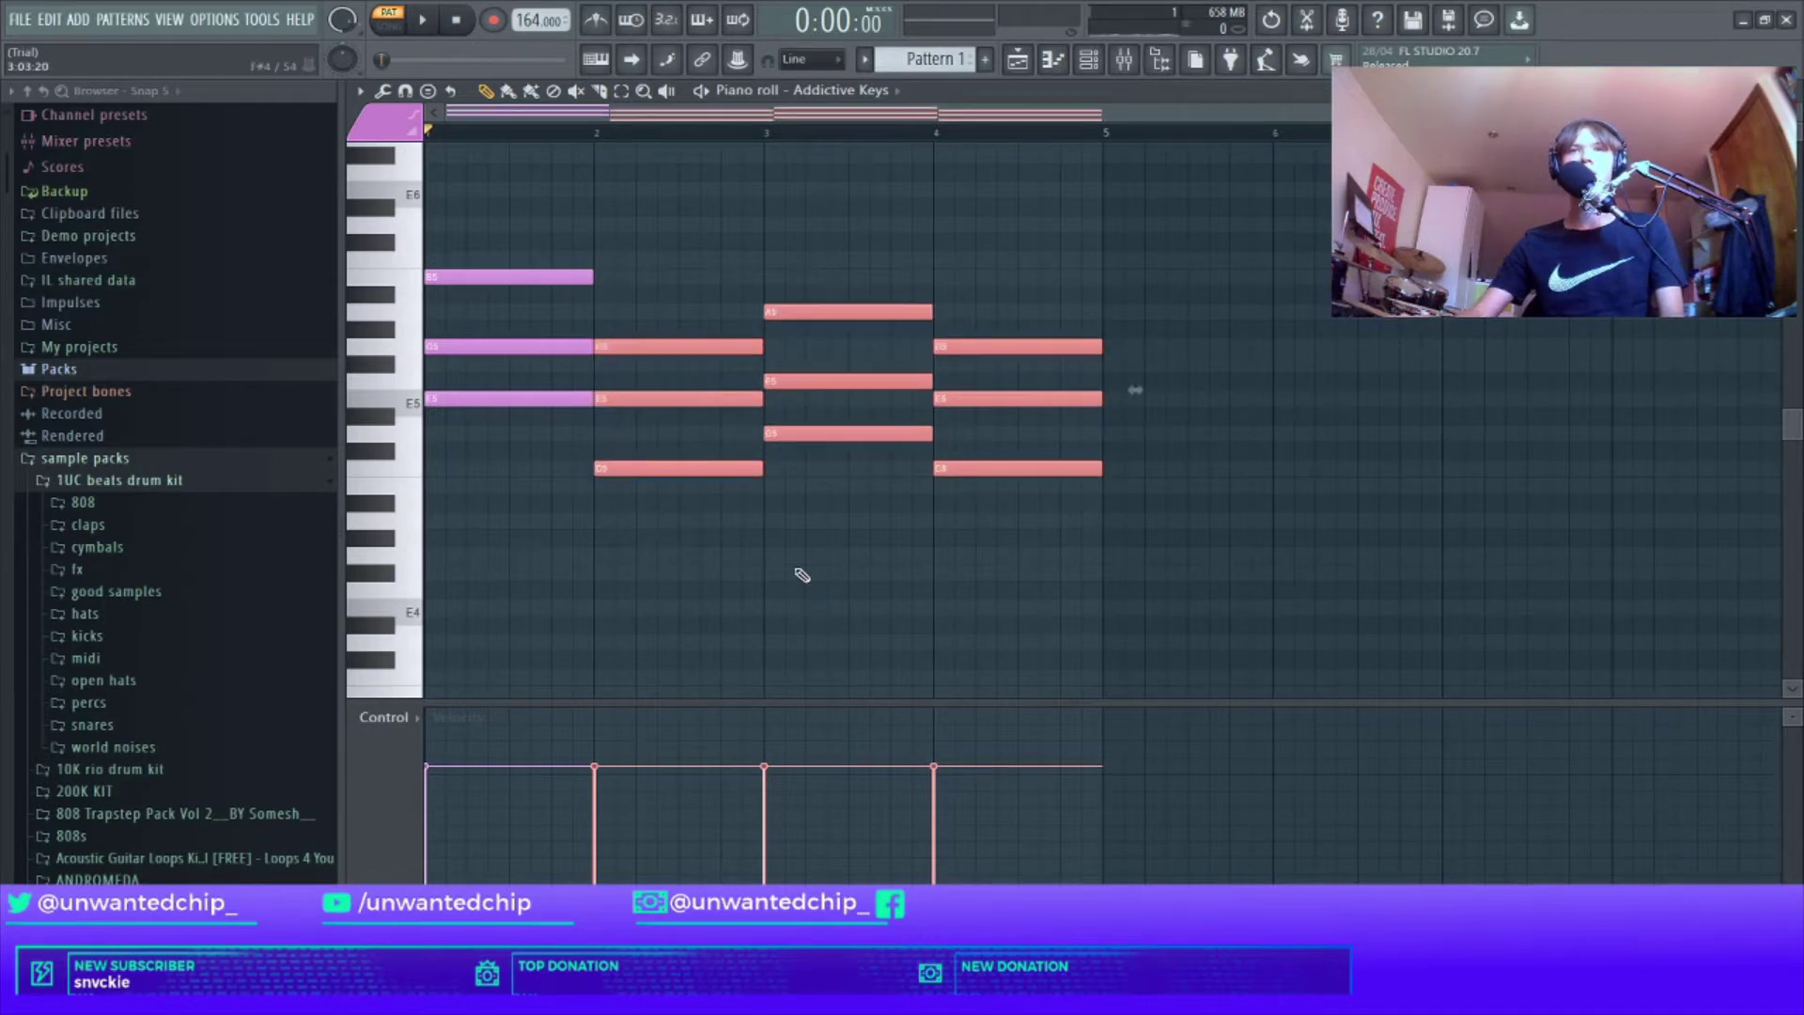
{"action": "left_click", "coordinate": [1027, 576]}
{"action": "key", "text": "space"}
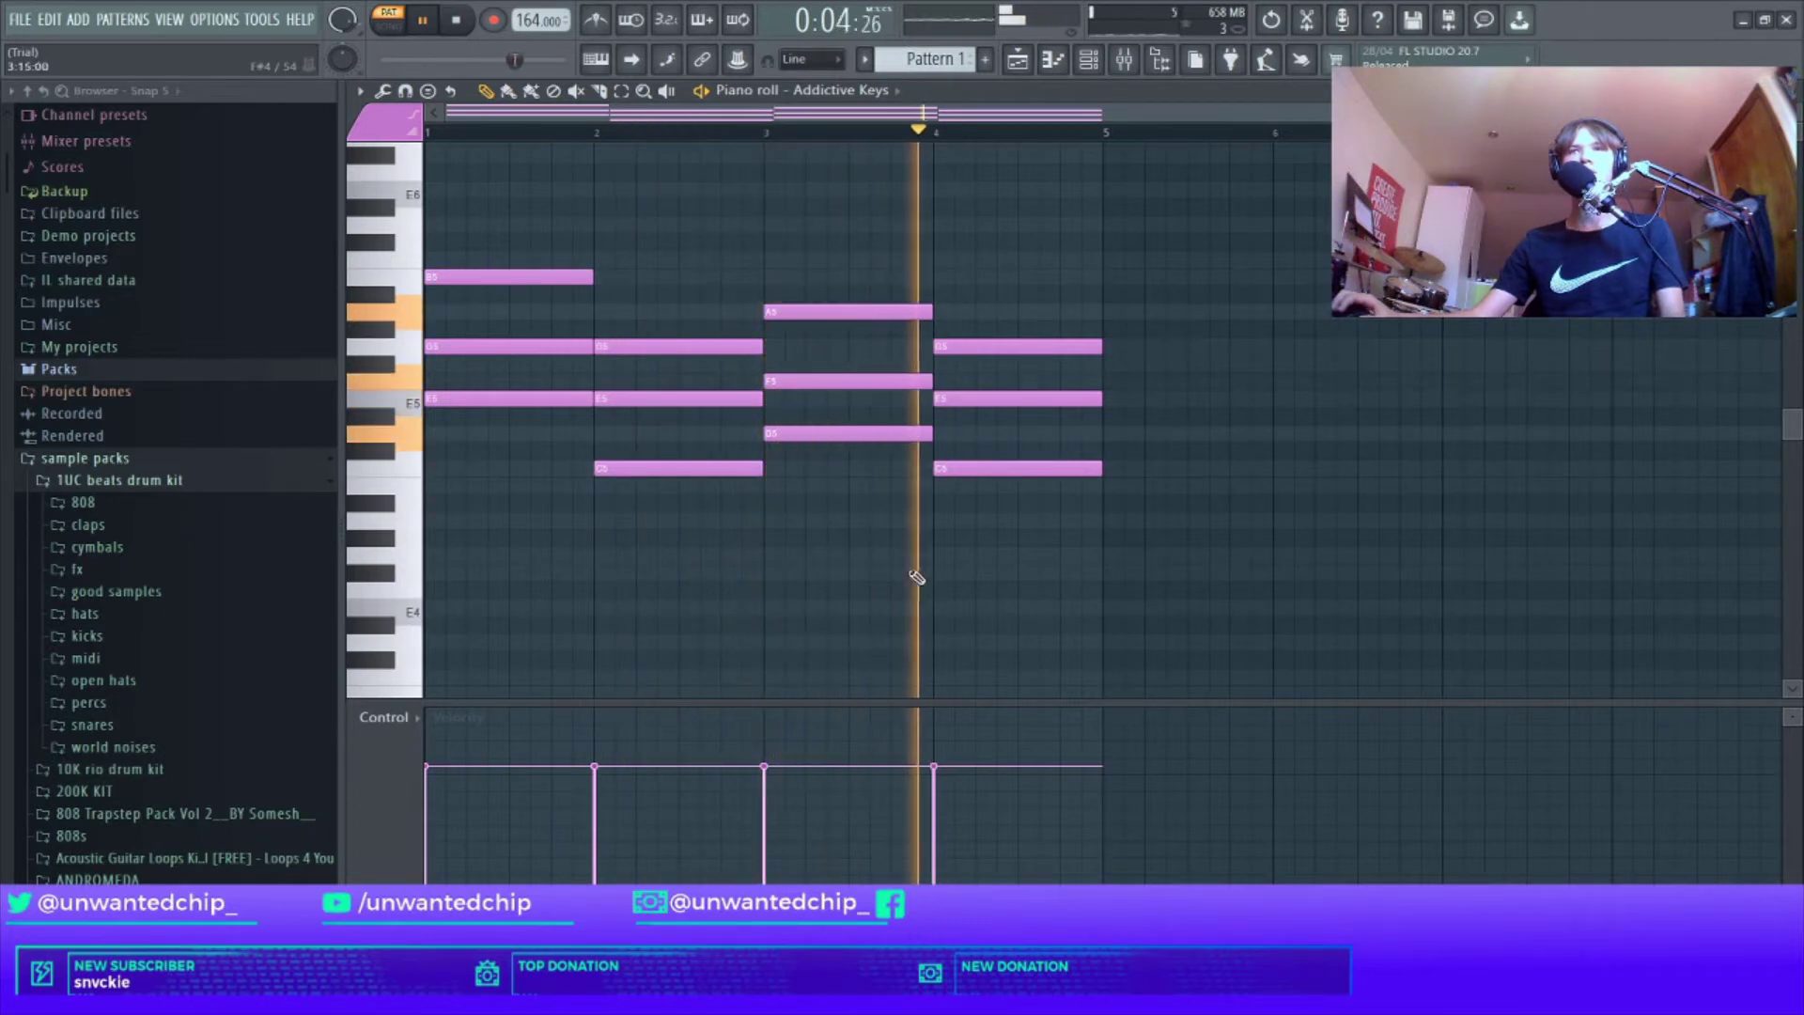
Step: Raise the chords in bars 2 to 4 by two semitones and stop playback
{"action": "key", "text": "Up"}
{"action": "key", "text": "ctrl+z"}
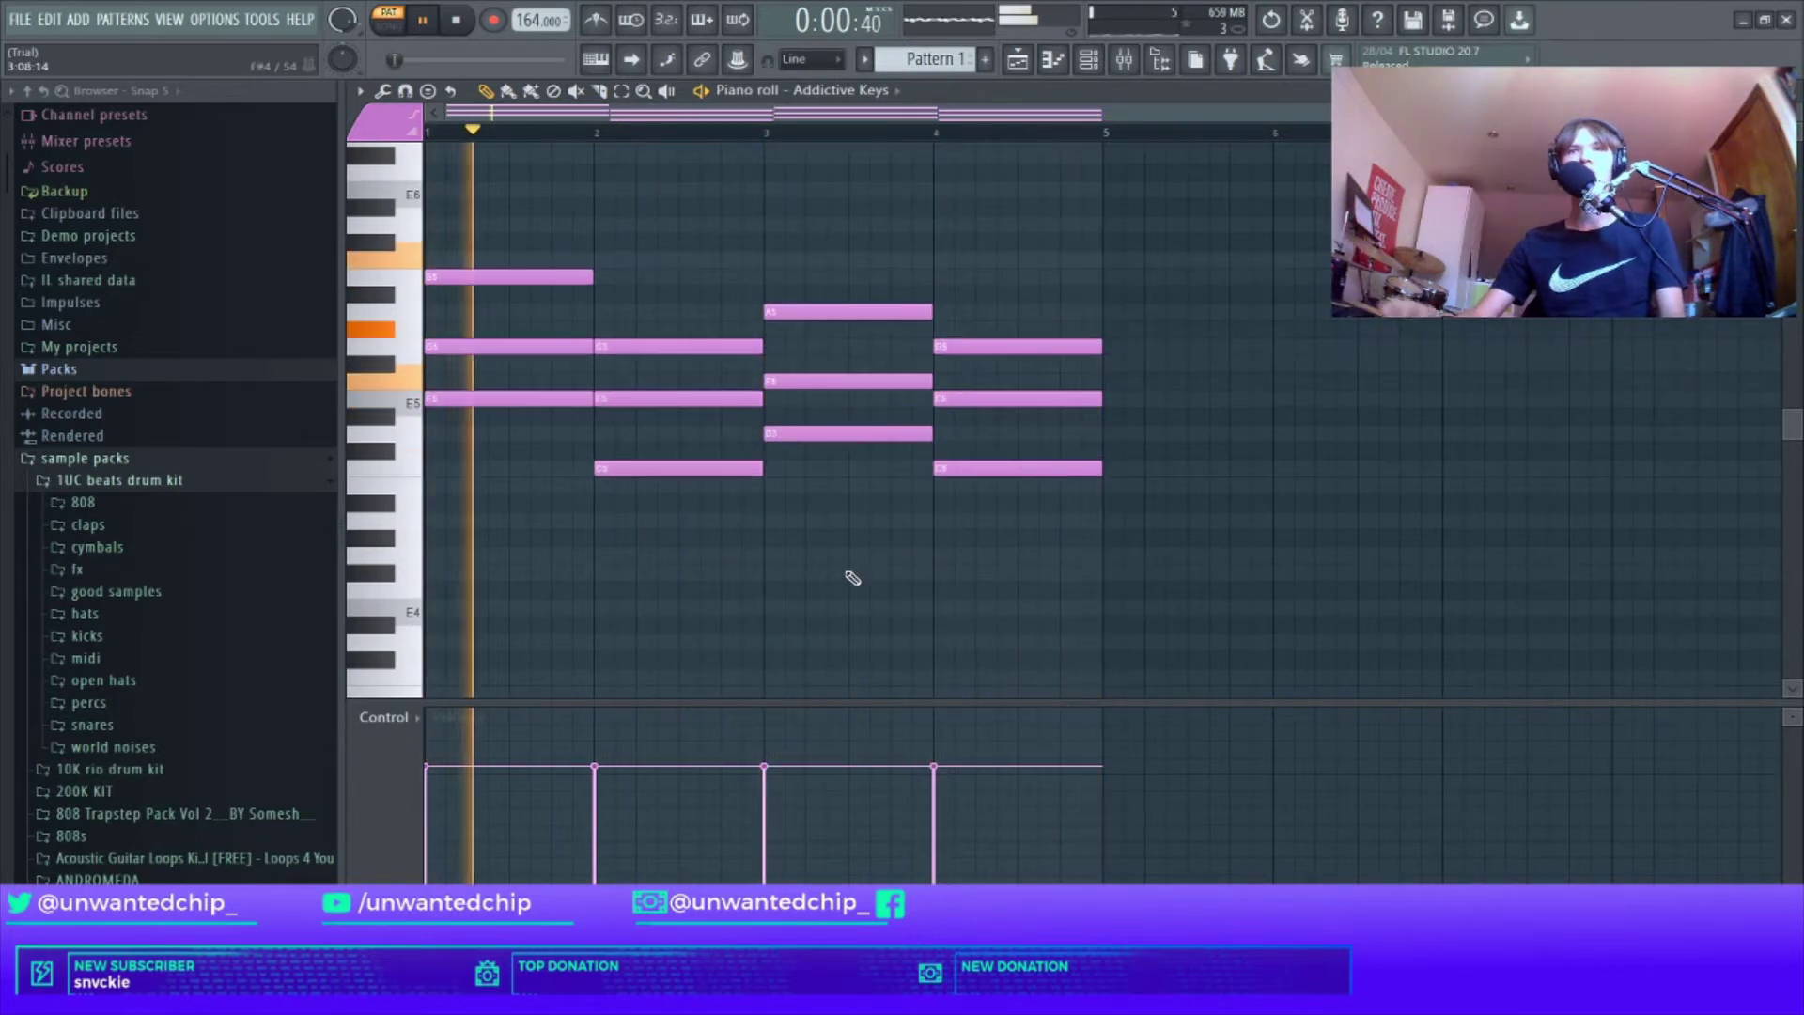
{"action": "scroll", "coordinate": [1135, 336], "scroll_direction": "down", "scroll_amount": 2}
{"action": "key", "text": "Up"}
{"action": "key", "text": "Up"}
{"action": "key", "text": "space"}
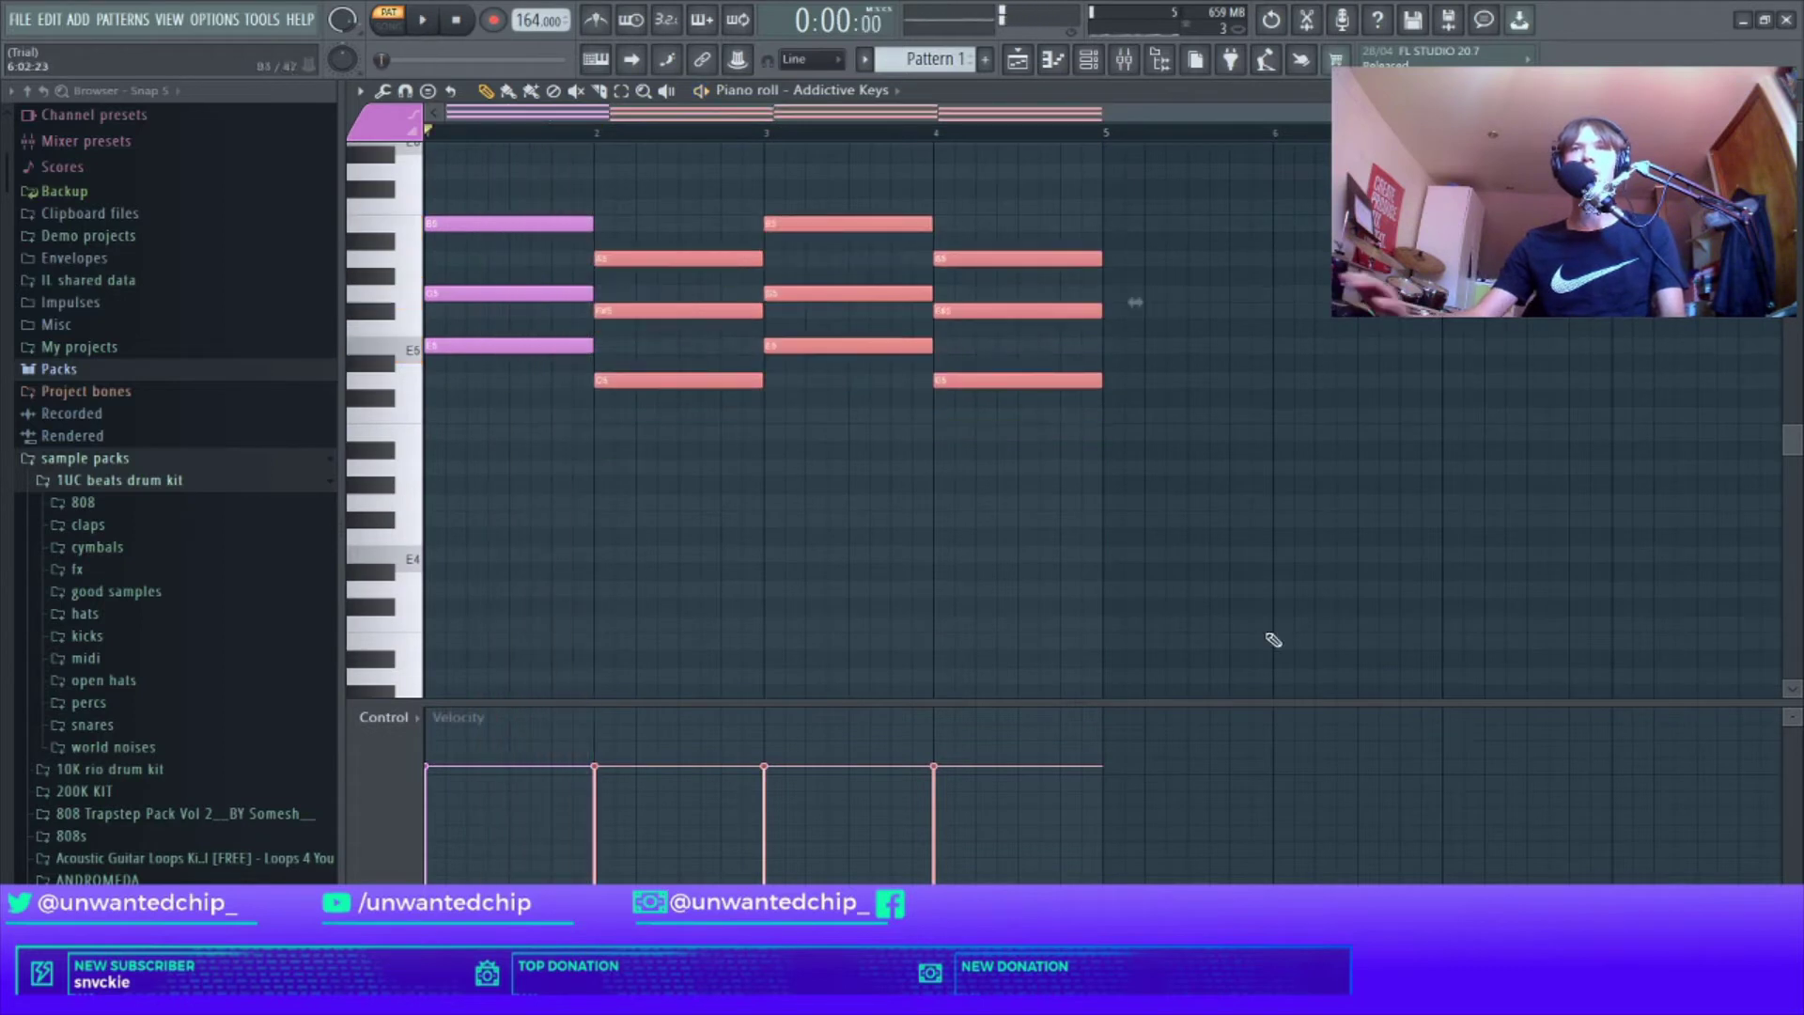
Step: Lower the bar 3 chord by four semitones, correct its middle note to E5, and play the progression
{"action": "left_click_drag", "start_coordinate": [837, 184], "coordinate": [865, 425]}
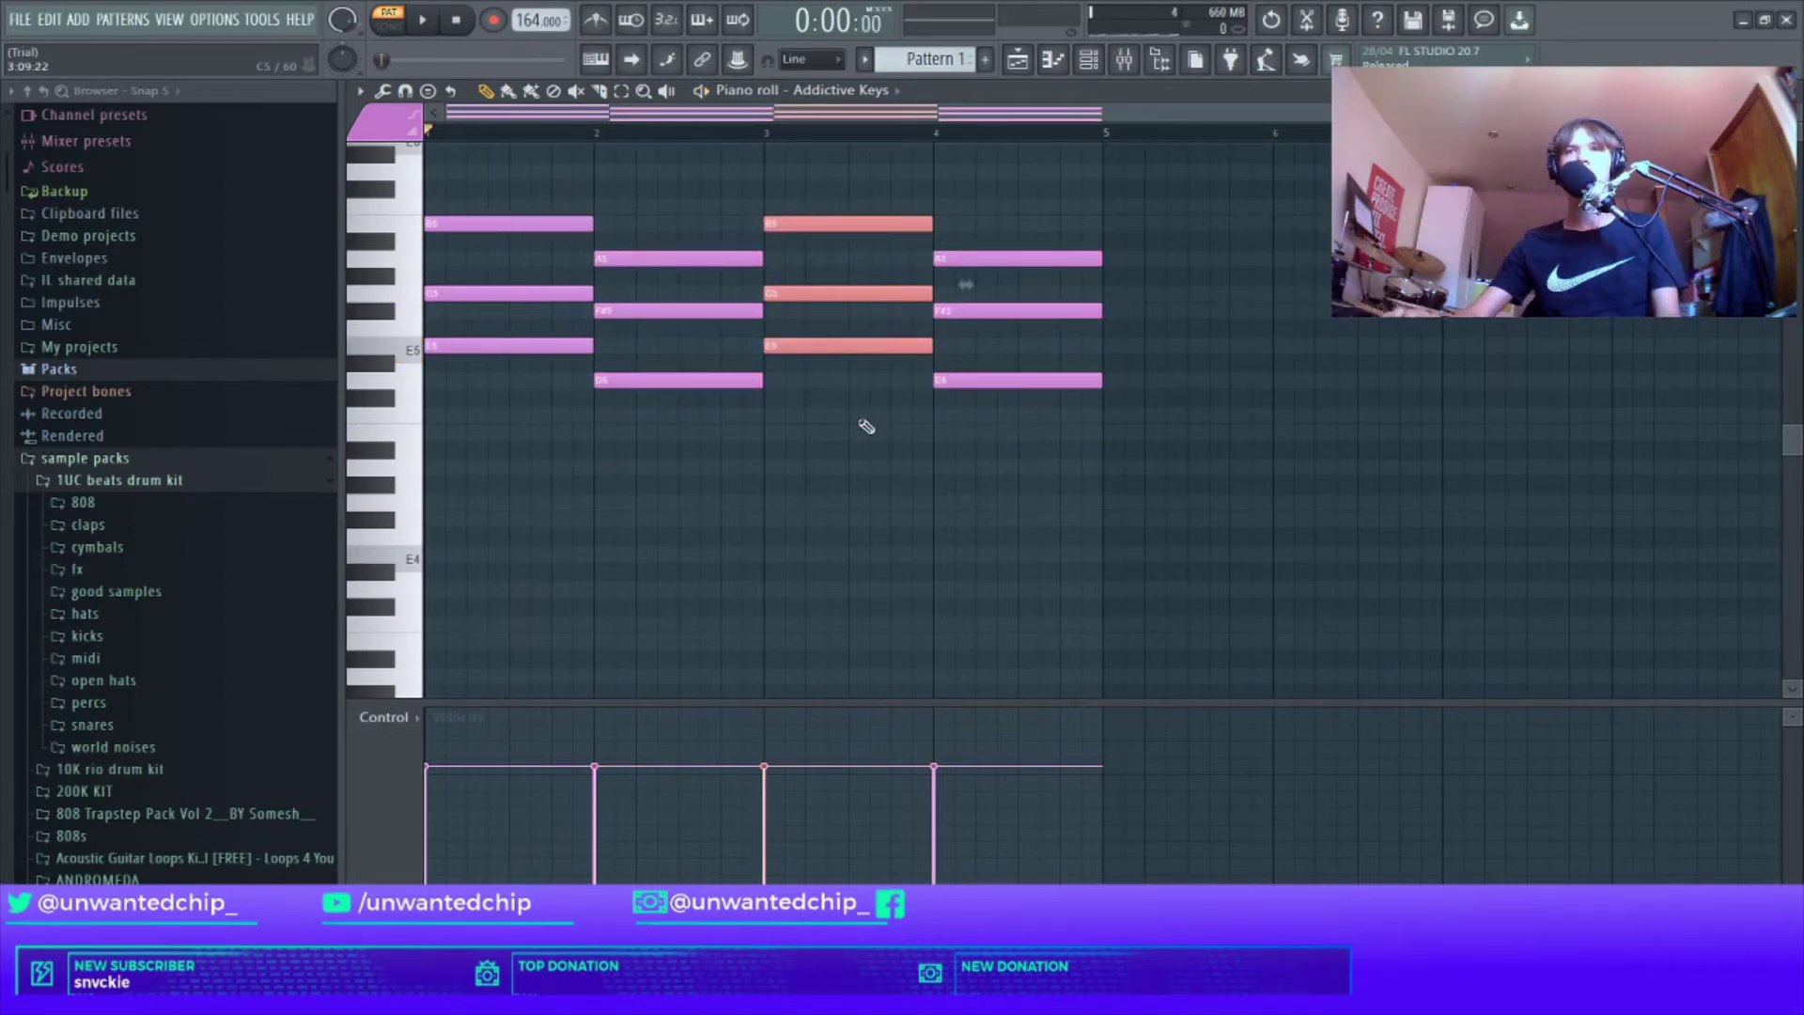
{"action": "key", "text": "Down"}
{"action": "key", "text": "Down"}
{"action": "key", "text": "Down"}
{"action": "key", "text": "Down"}
{"action": "key", "text": "ctrl+d"}
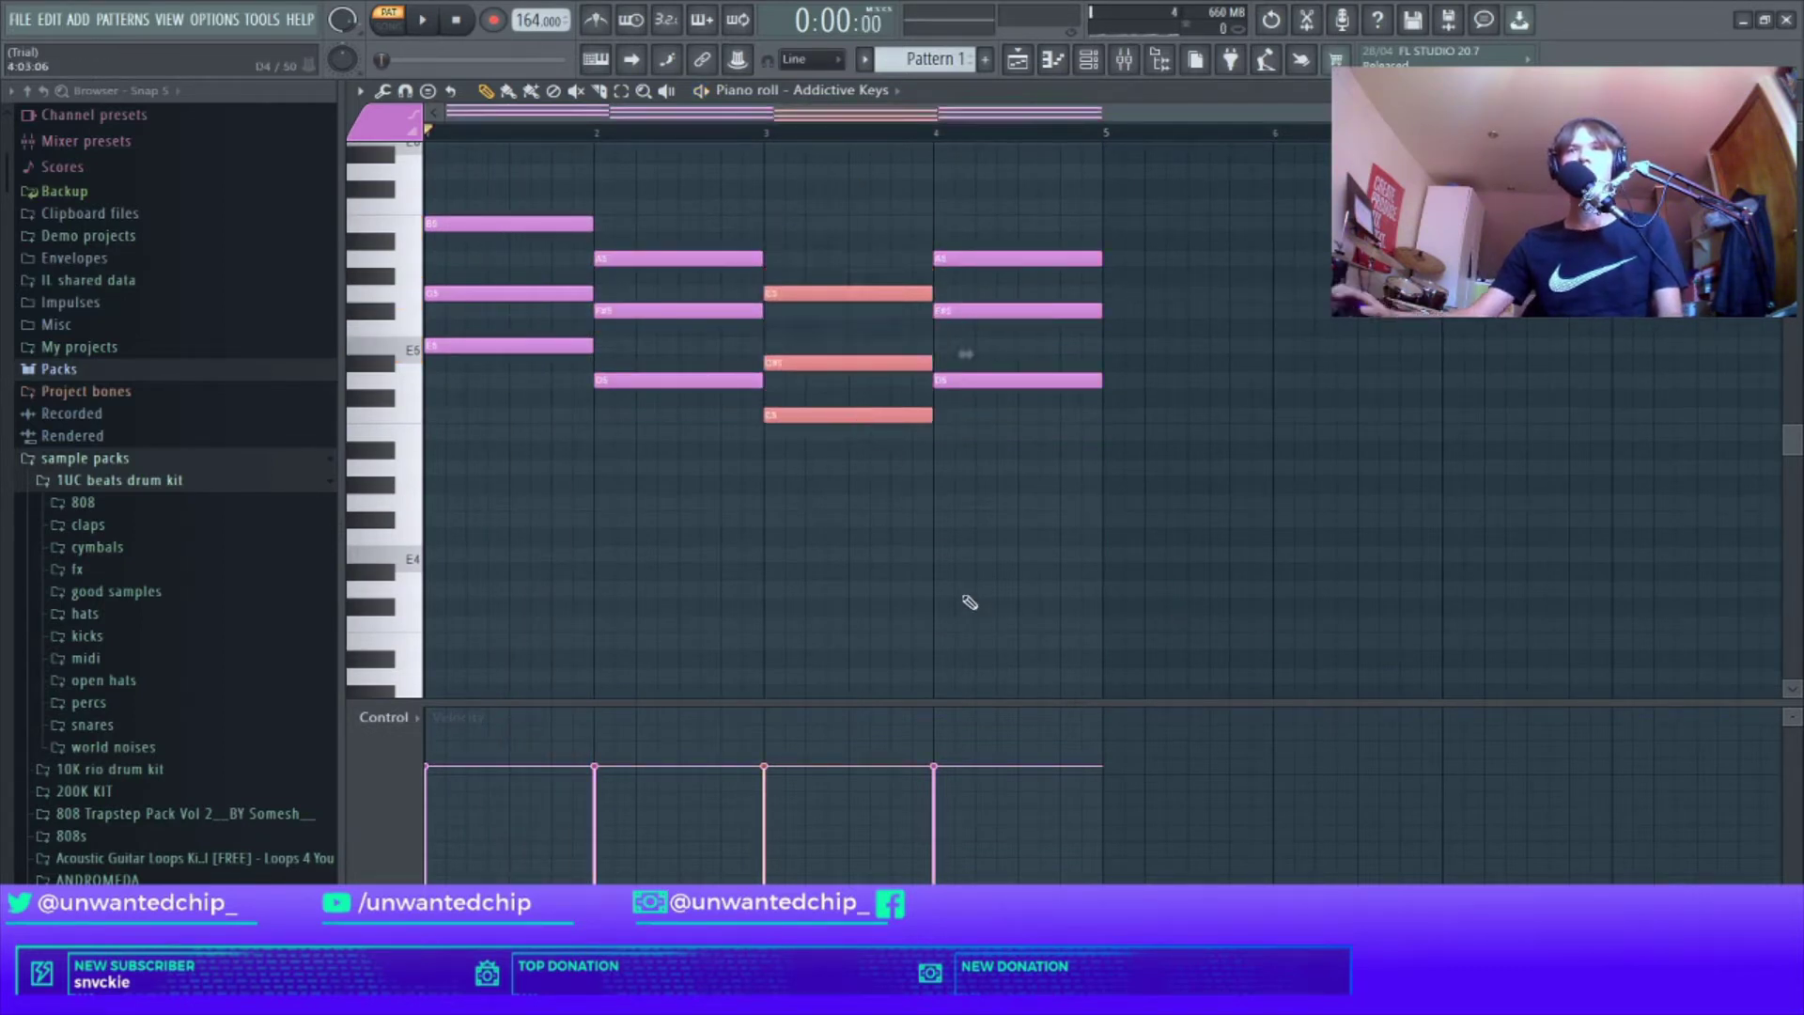
{"action": "left_click_drag", "start_coordinate": [810, 368], "coordinate": [806, 351]}
{"action": "key", "text": "space"}
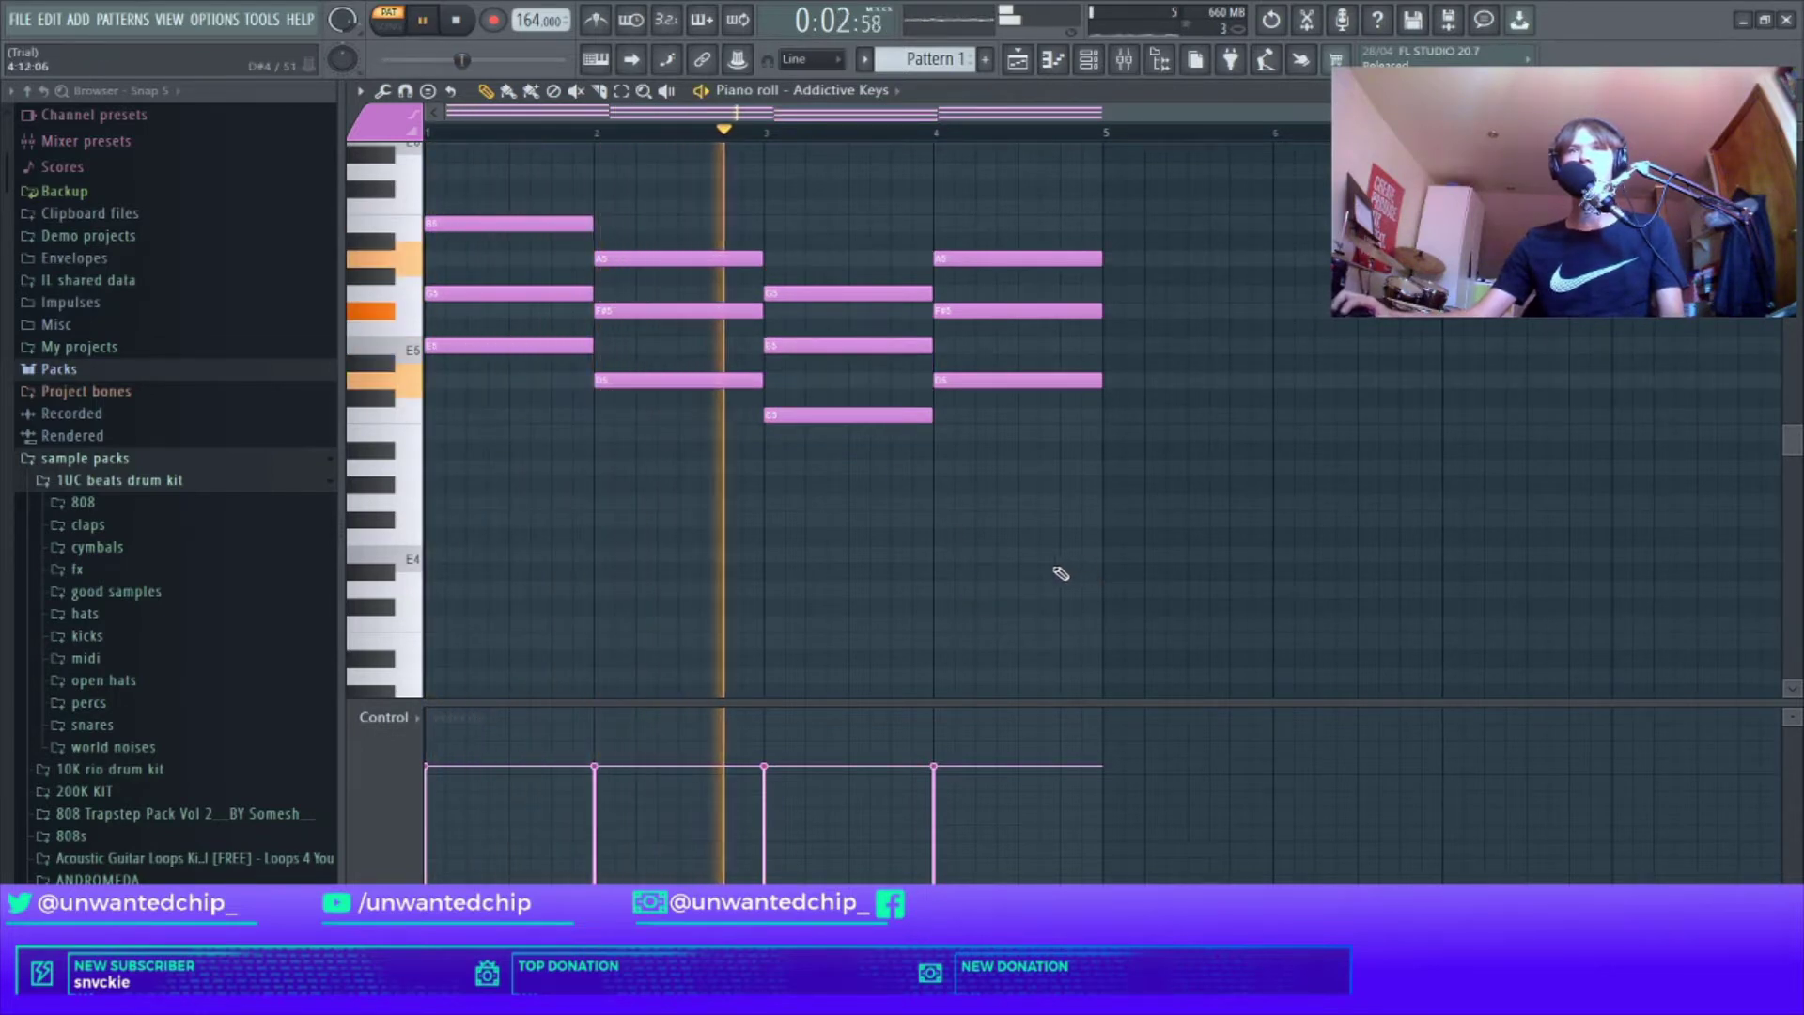
{"action": "scroll", "coordinate": [1038, 575], "scroll_direction": "up", "scroll_amount": 3}
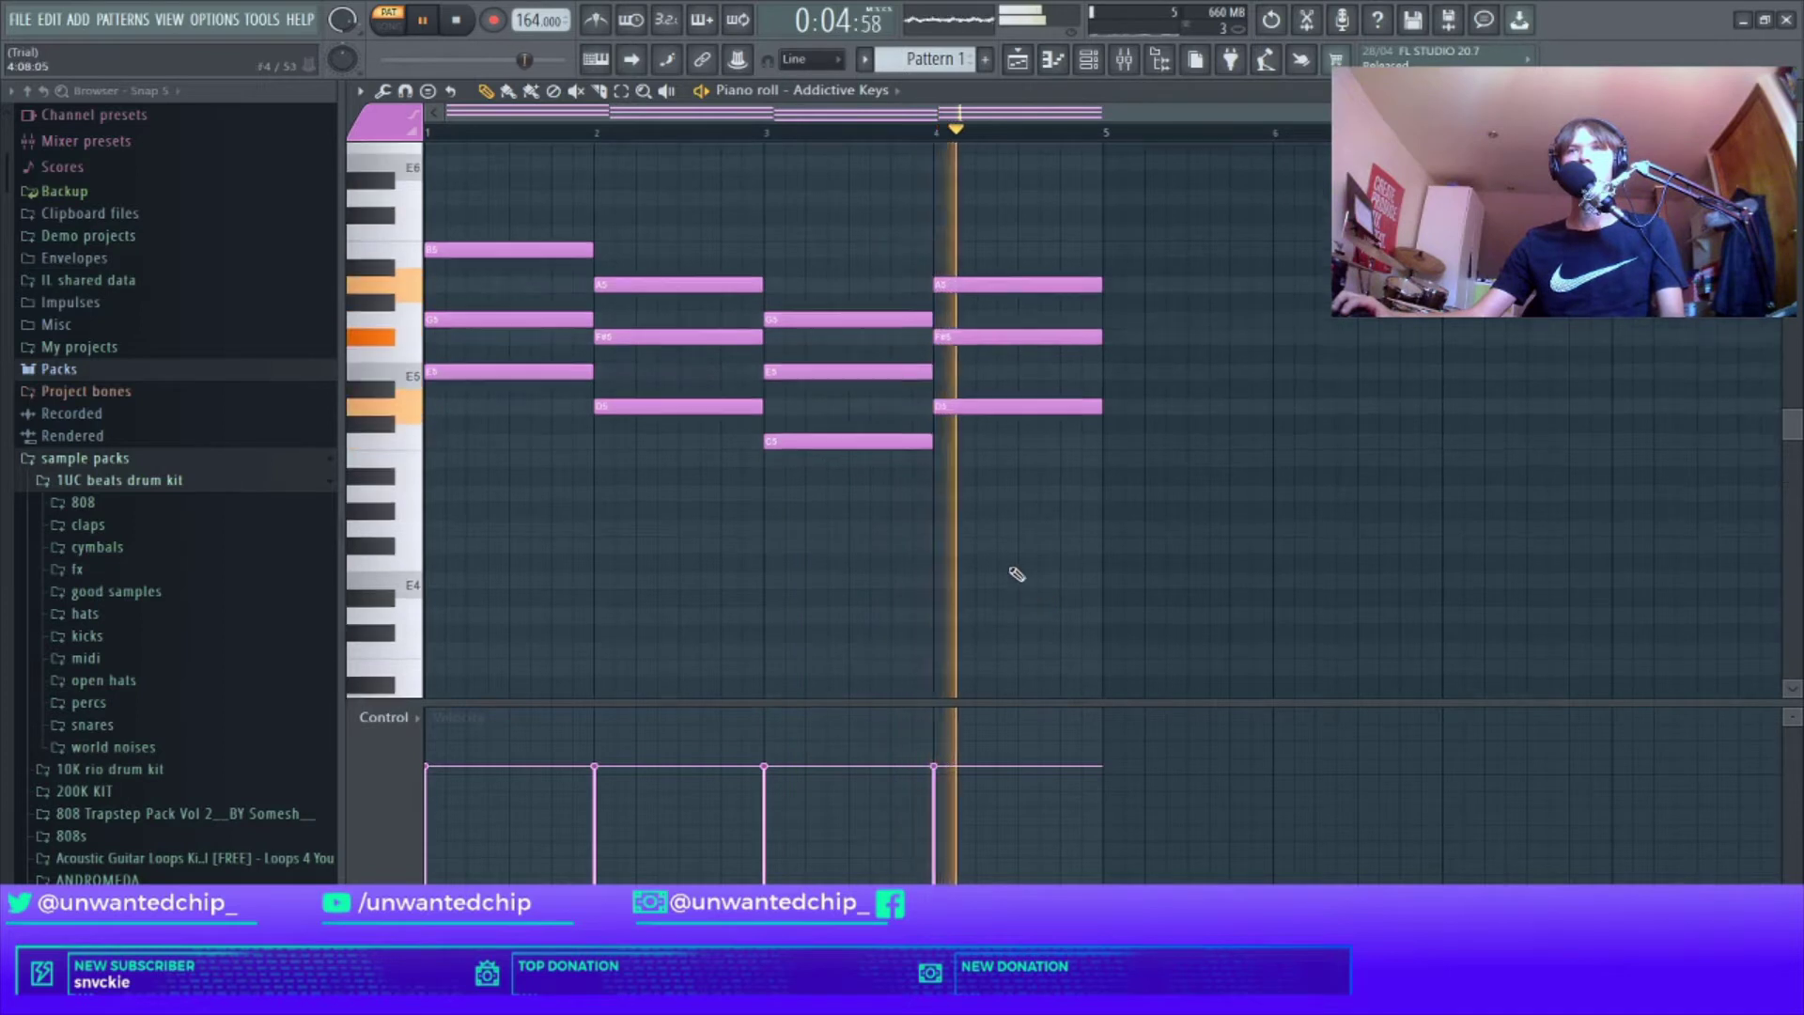
{"action": "key", "text": "space"}
Step: Delete all chords in bars 2 to 4 and duplicate the bar 1 chord into bar 2
{"action": "right_click", "coordinate": [733, 520]}
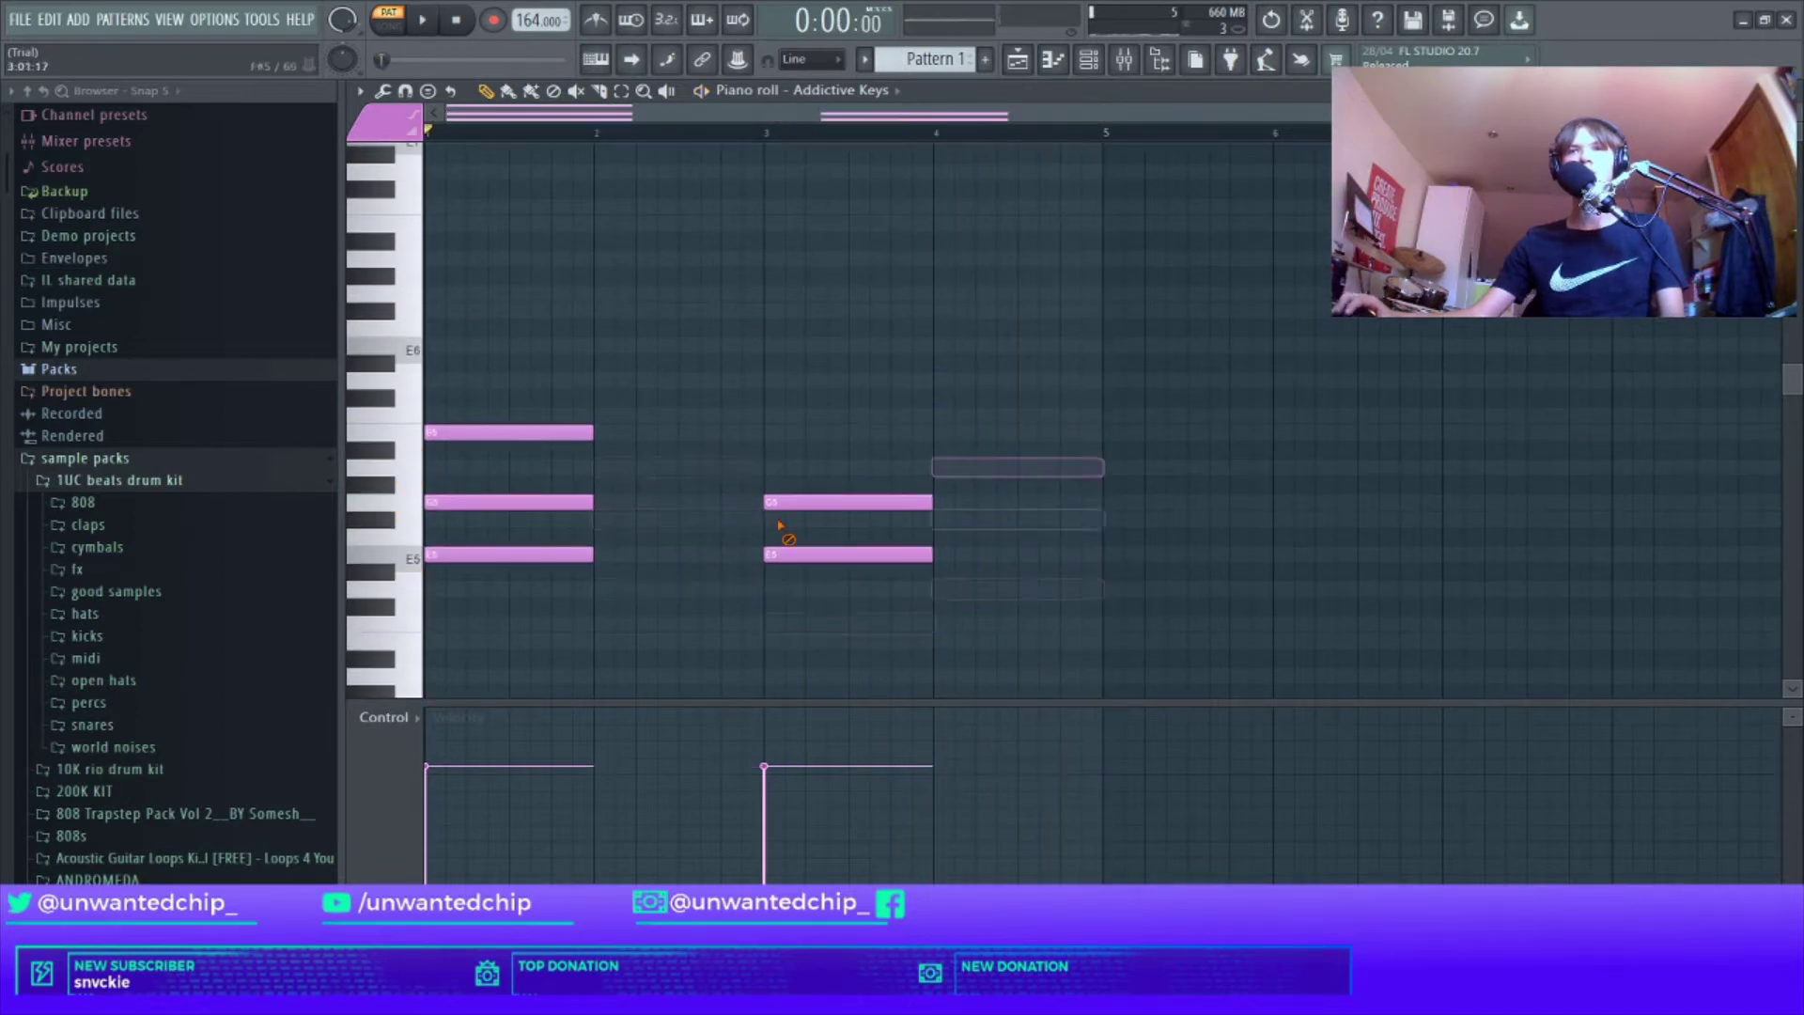
{"action": "right_click", "coordinate": [845, 555]}
{"action": "right_click", "coordinate": [939, 467]}
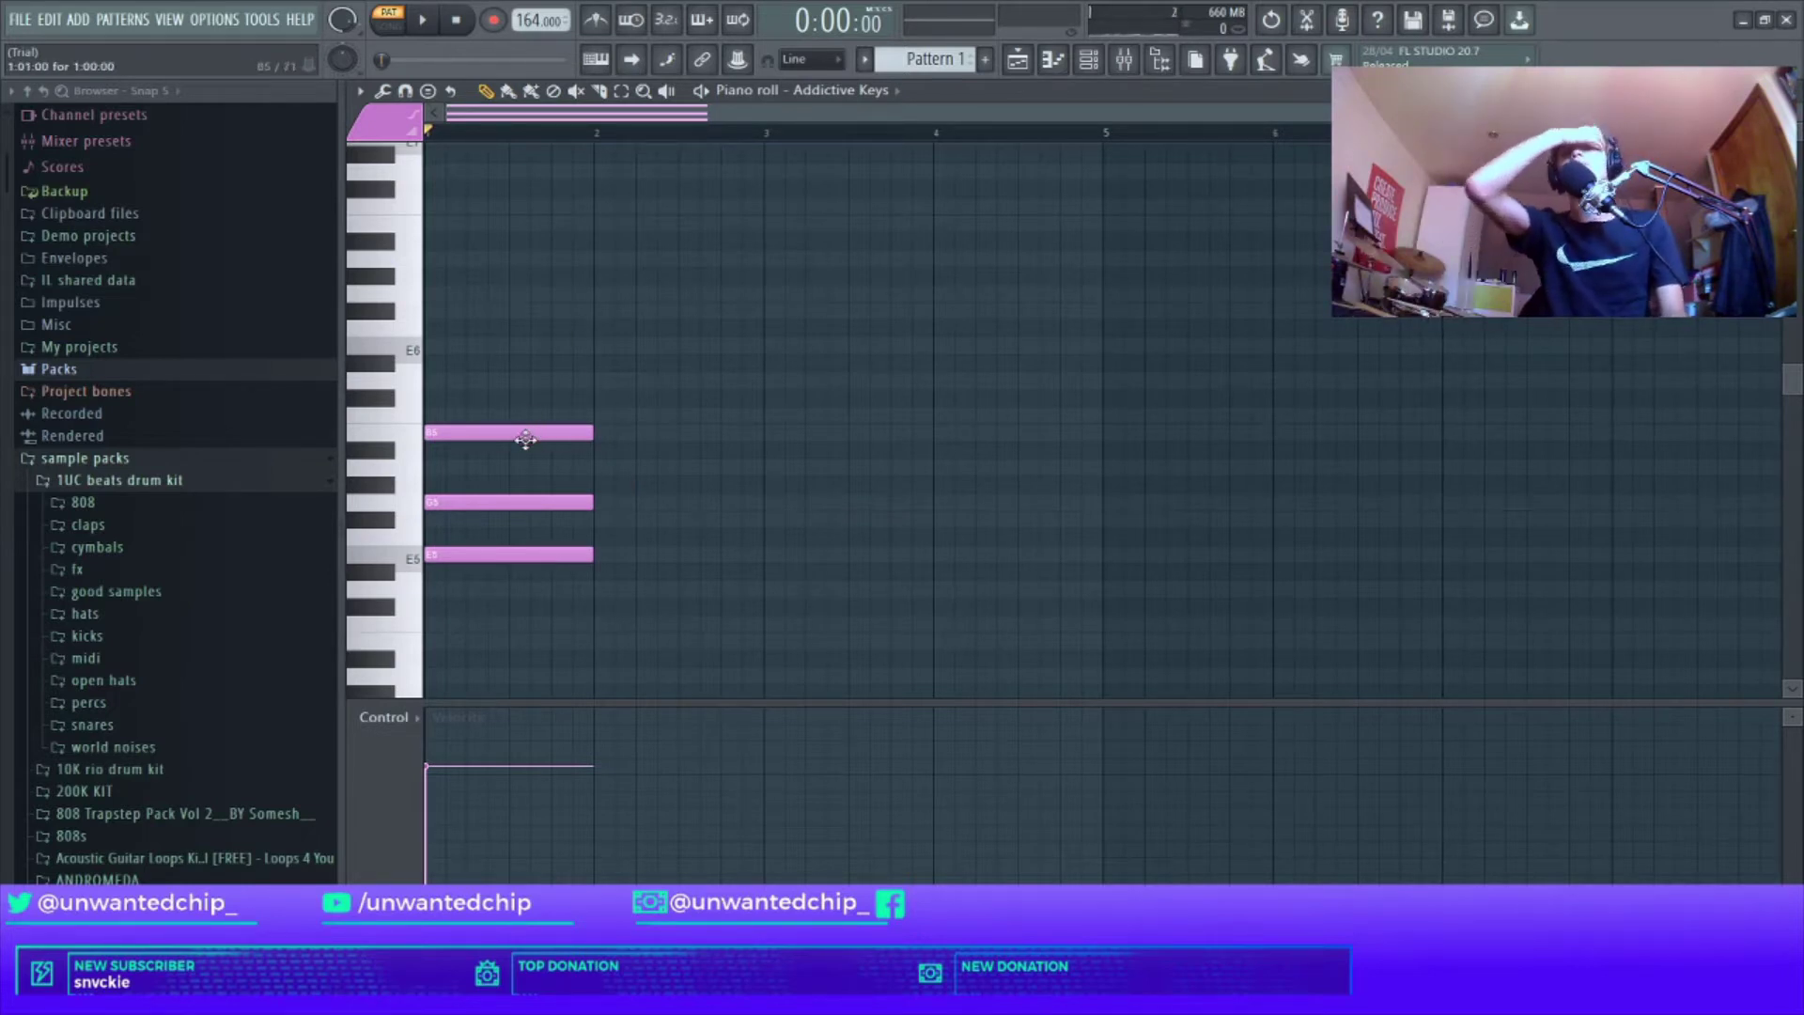
{"action": "left_click_drag", "start_coordinate": [506, 409], "coordinate": [602, 663]}
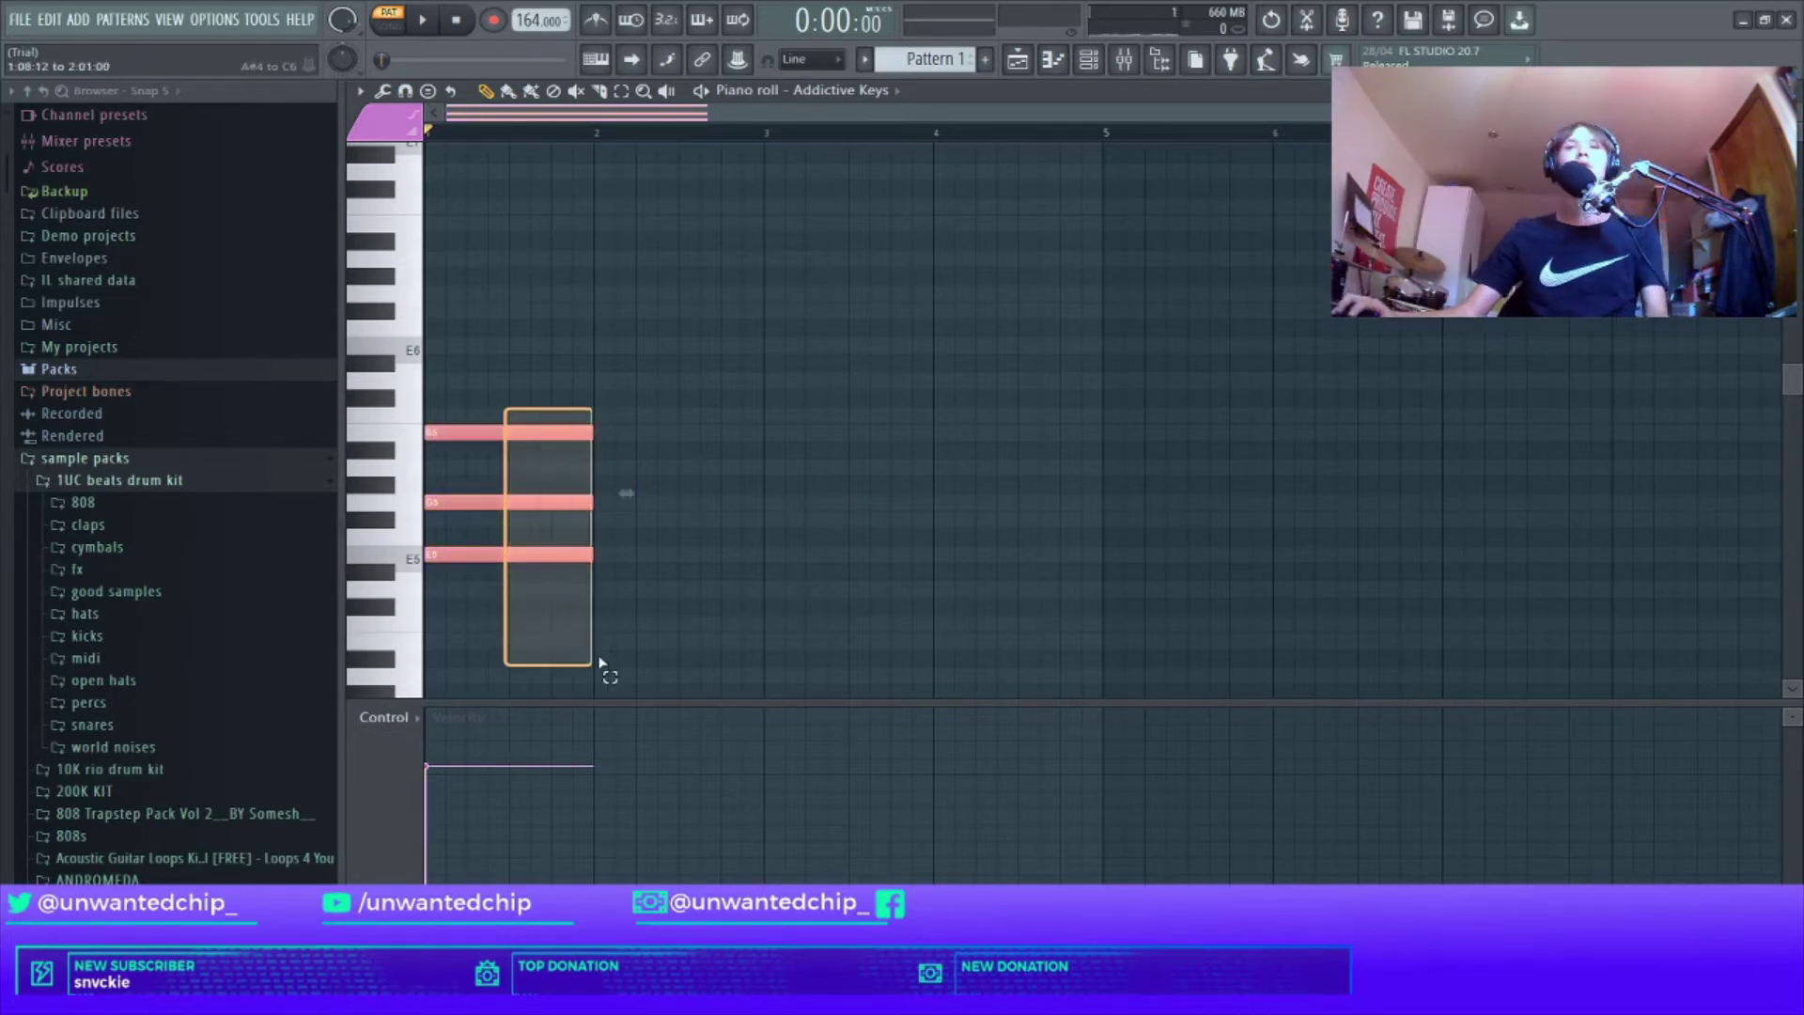
{"action": "key", "text": "ctrl+b"}
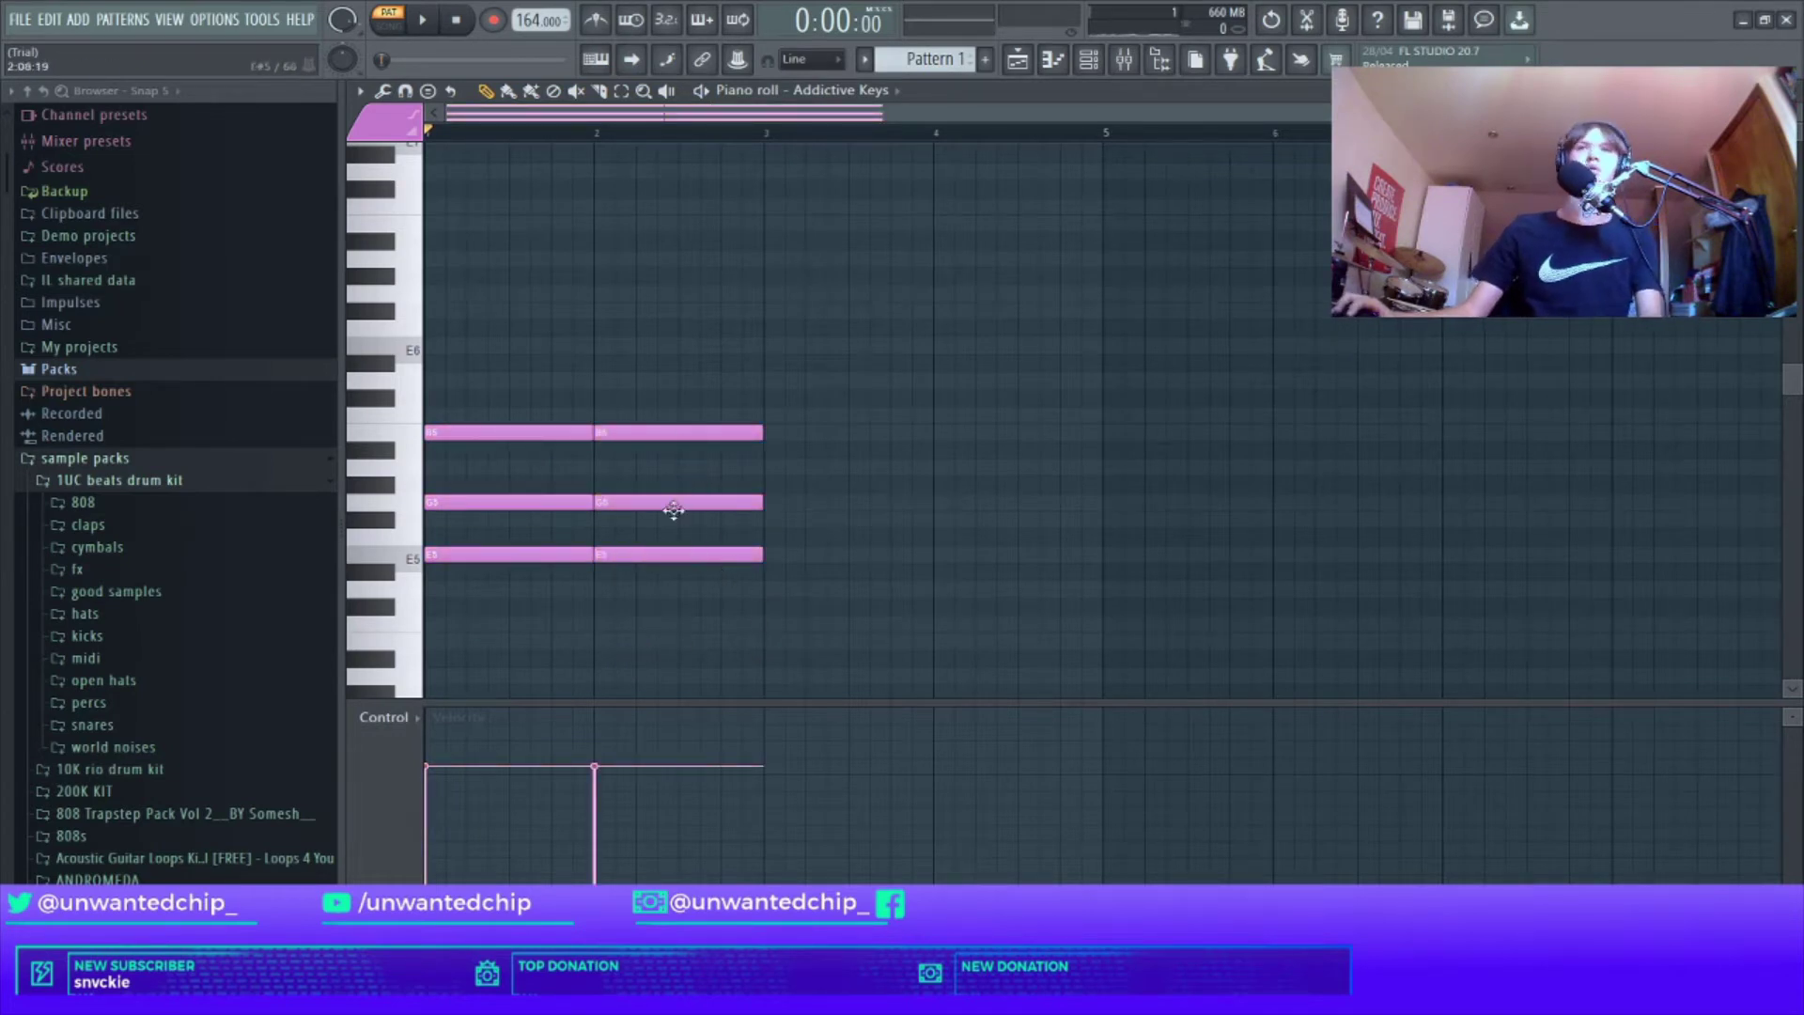
Step: Add one-bar chords D5, F#5, A5 in bar 3 and C5, E5, G5 in bar 4, checking them by playback
{"action": "left_click", "coordinate": [771, 589]}
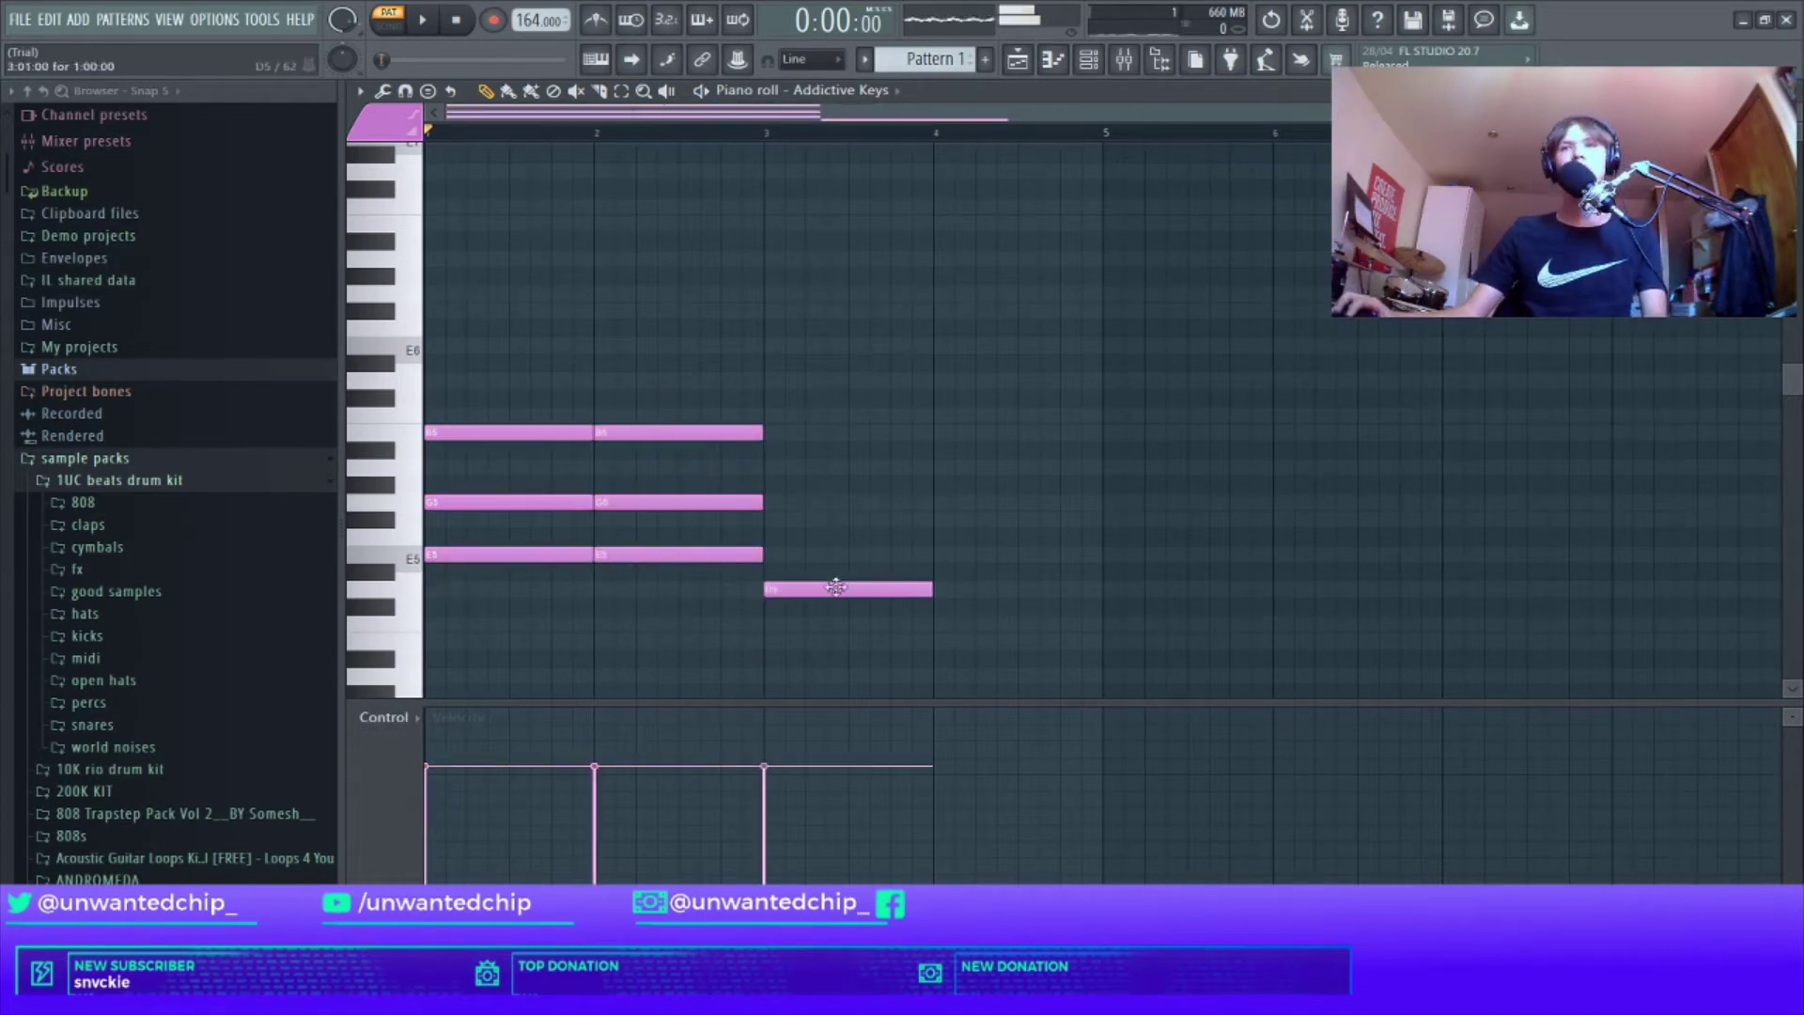
{"action": "left_click", "coordinate": [944, 624]}
{"action": "key", "text": "space"}
{"action": "left_click", "coordinate": [771, 518]}
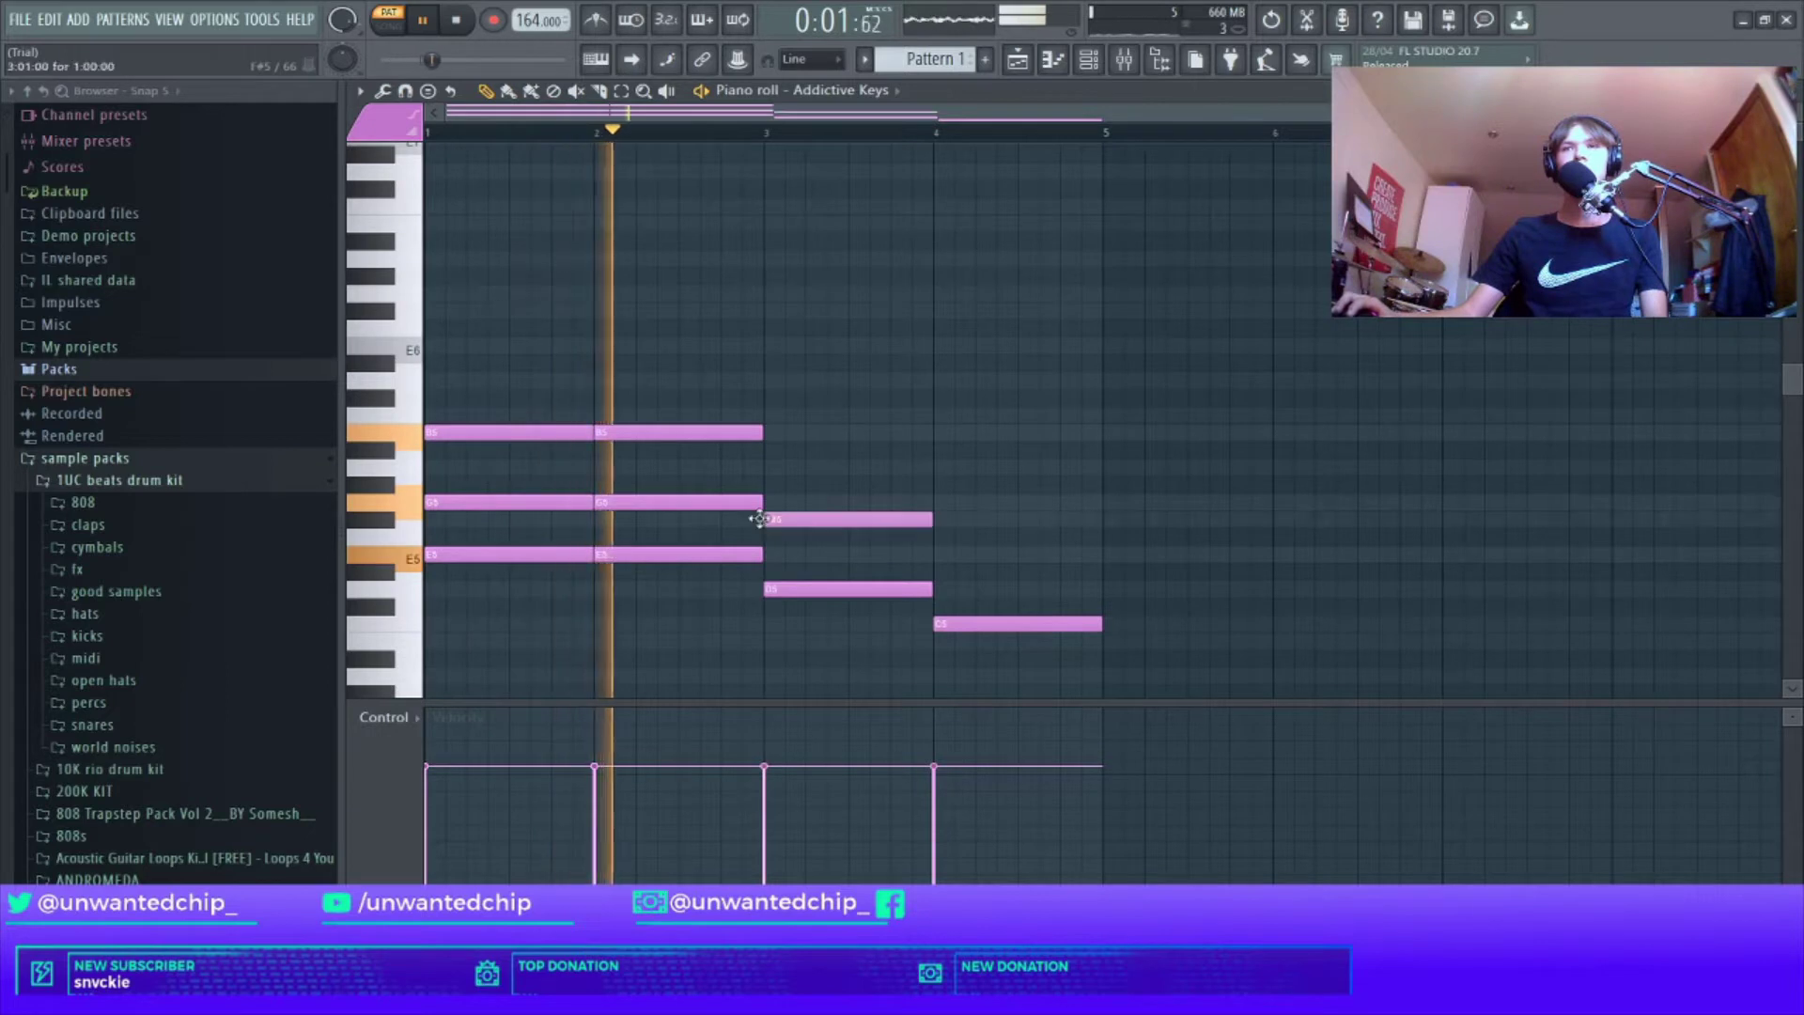
{"action": "left_click", "coordinate": [773, 467]}
{"action": "left_click", "coordinate": [945, 501]}
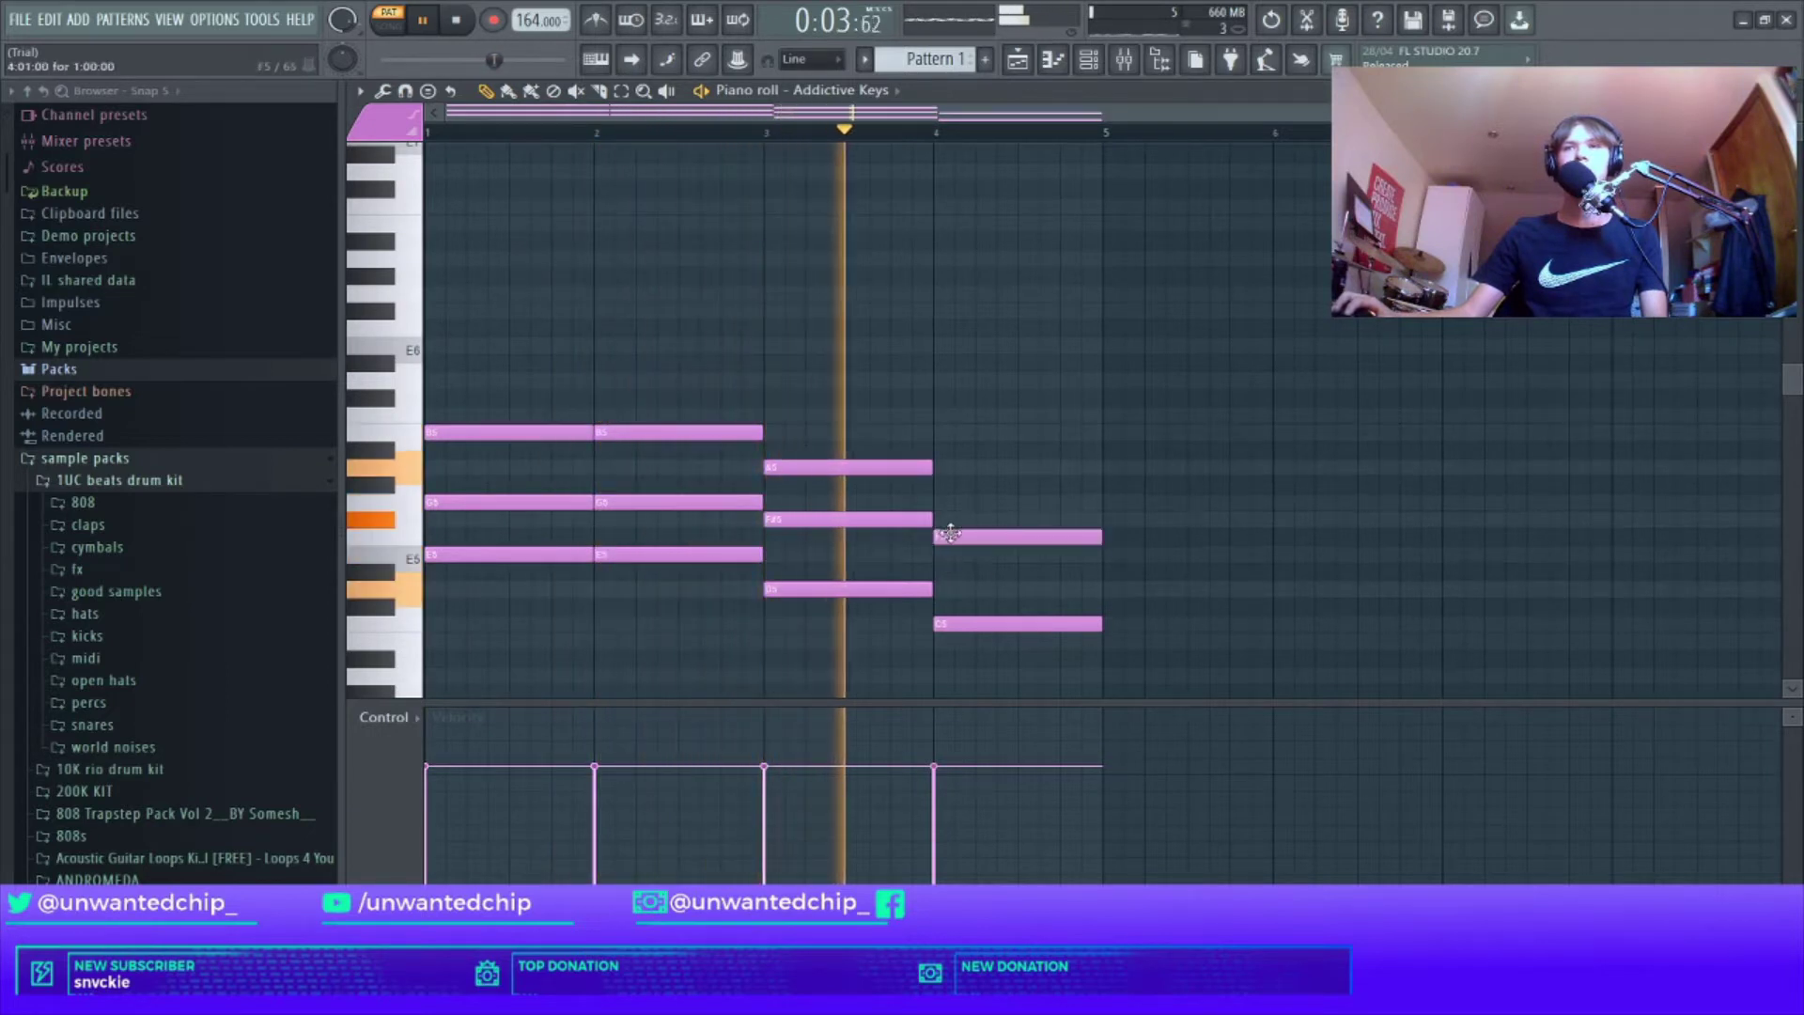
{"action": "left_click", "coordinate": [947, 554]}
{"action": "key", "text": "space"}
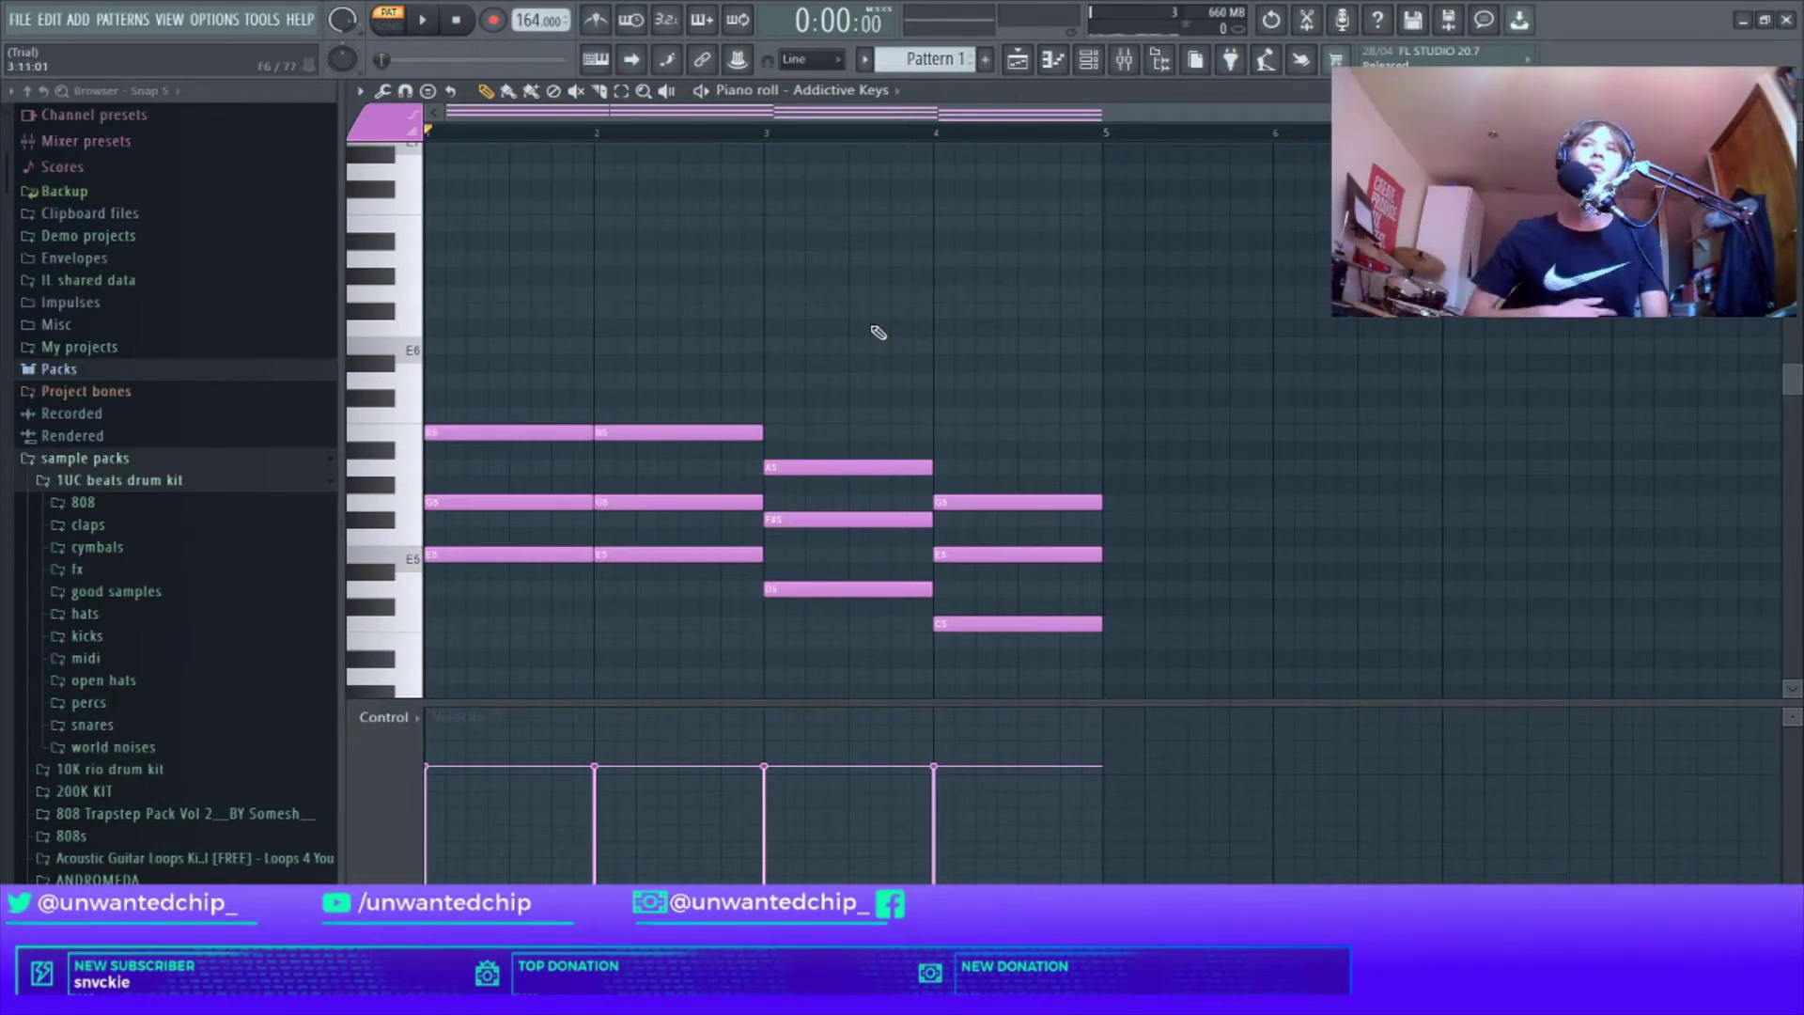
{"action": "key", "text": "space"}
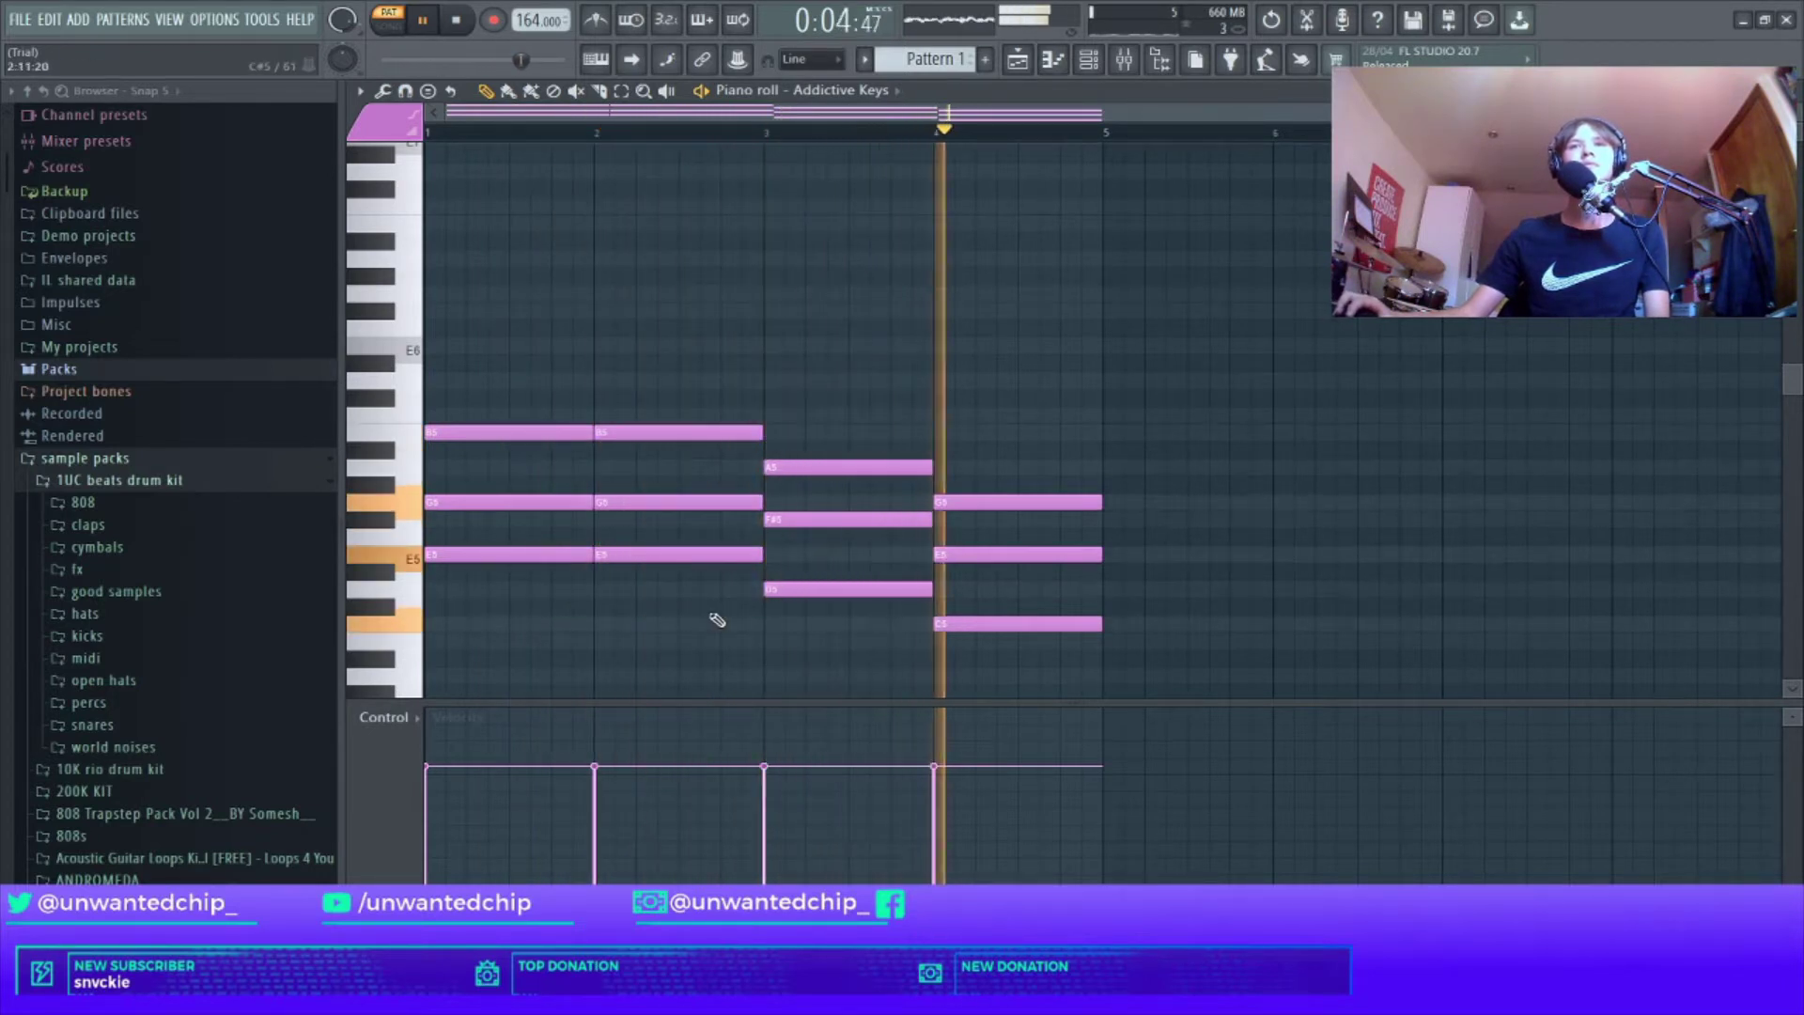
{"action": "key", "text": "space"}
Step: Replace the repeated bar 2 notes by extending the three bar 1 chord notes to two bars long
{"action": "right_click", "coordinate": [602, 555]}
{"action": "left_click", "coordinate": [596, 555]}
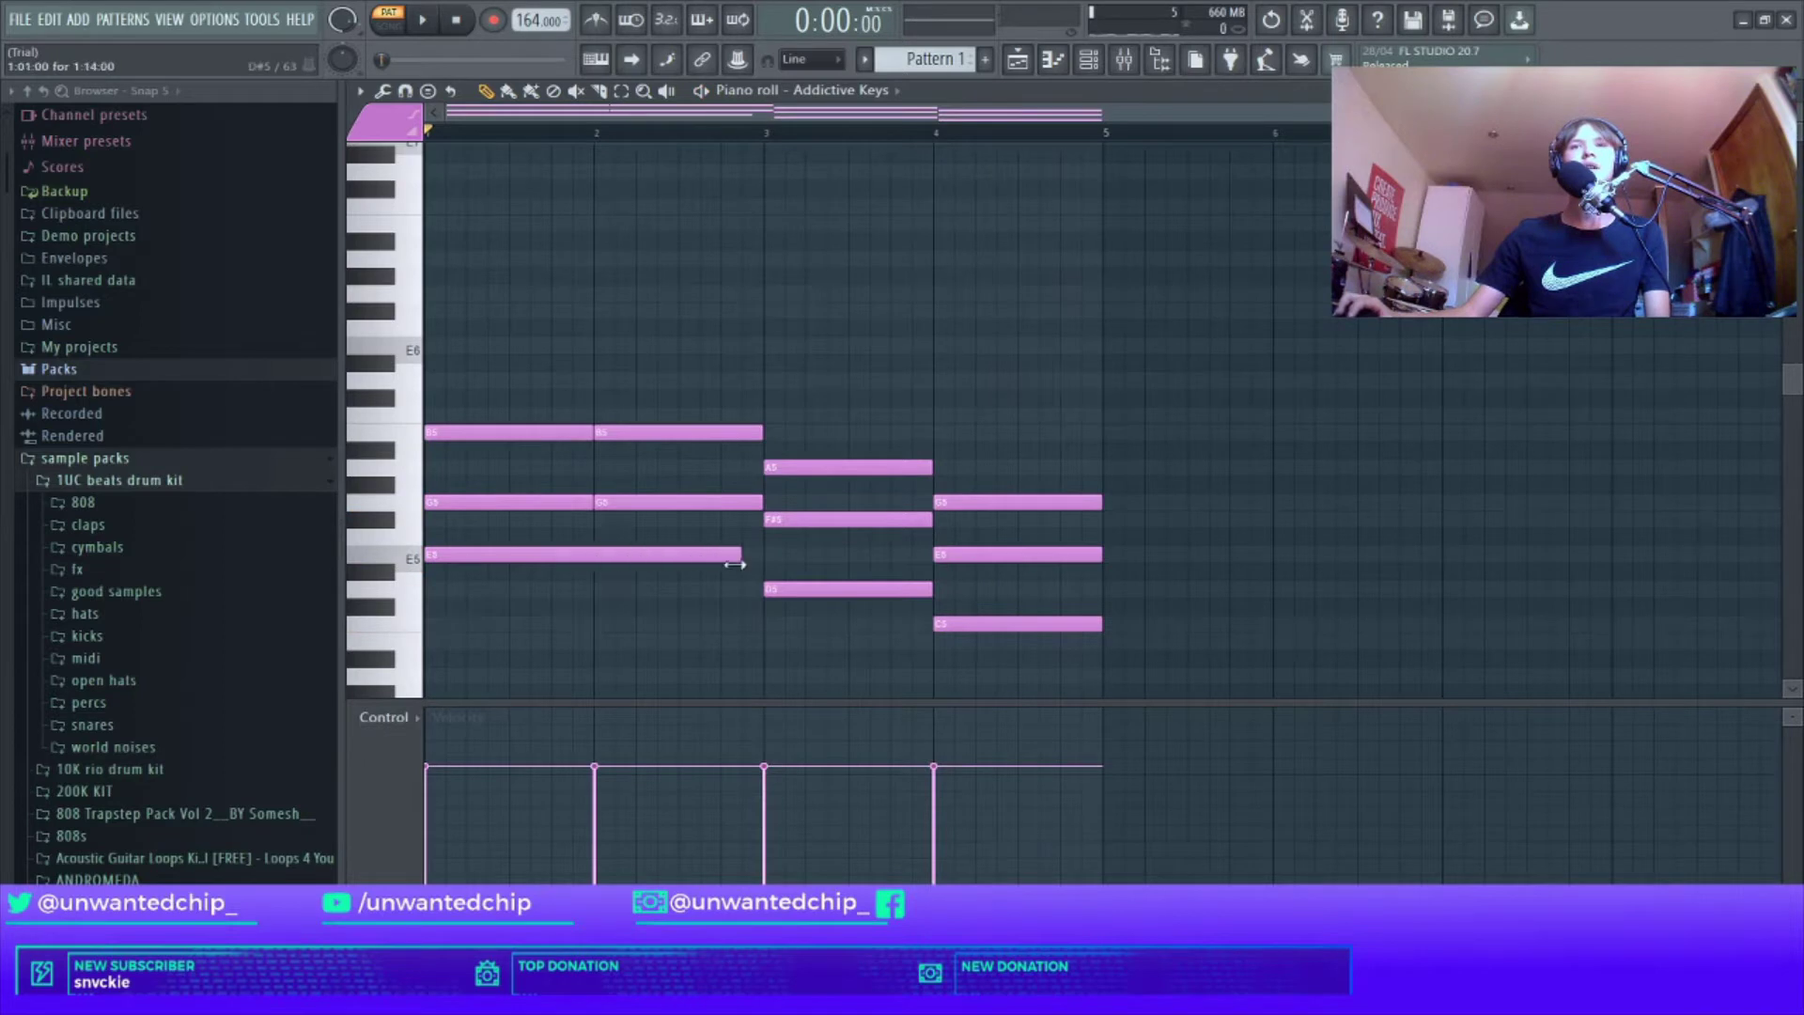
{"action": "key", "text": "space"}
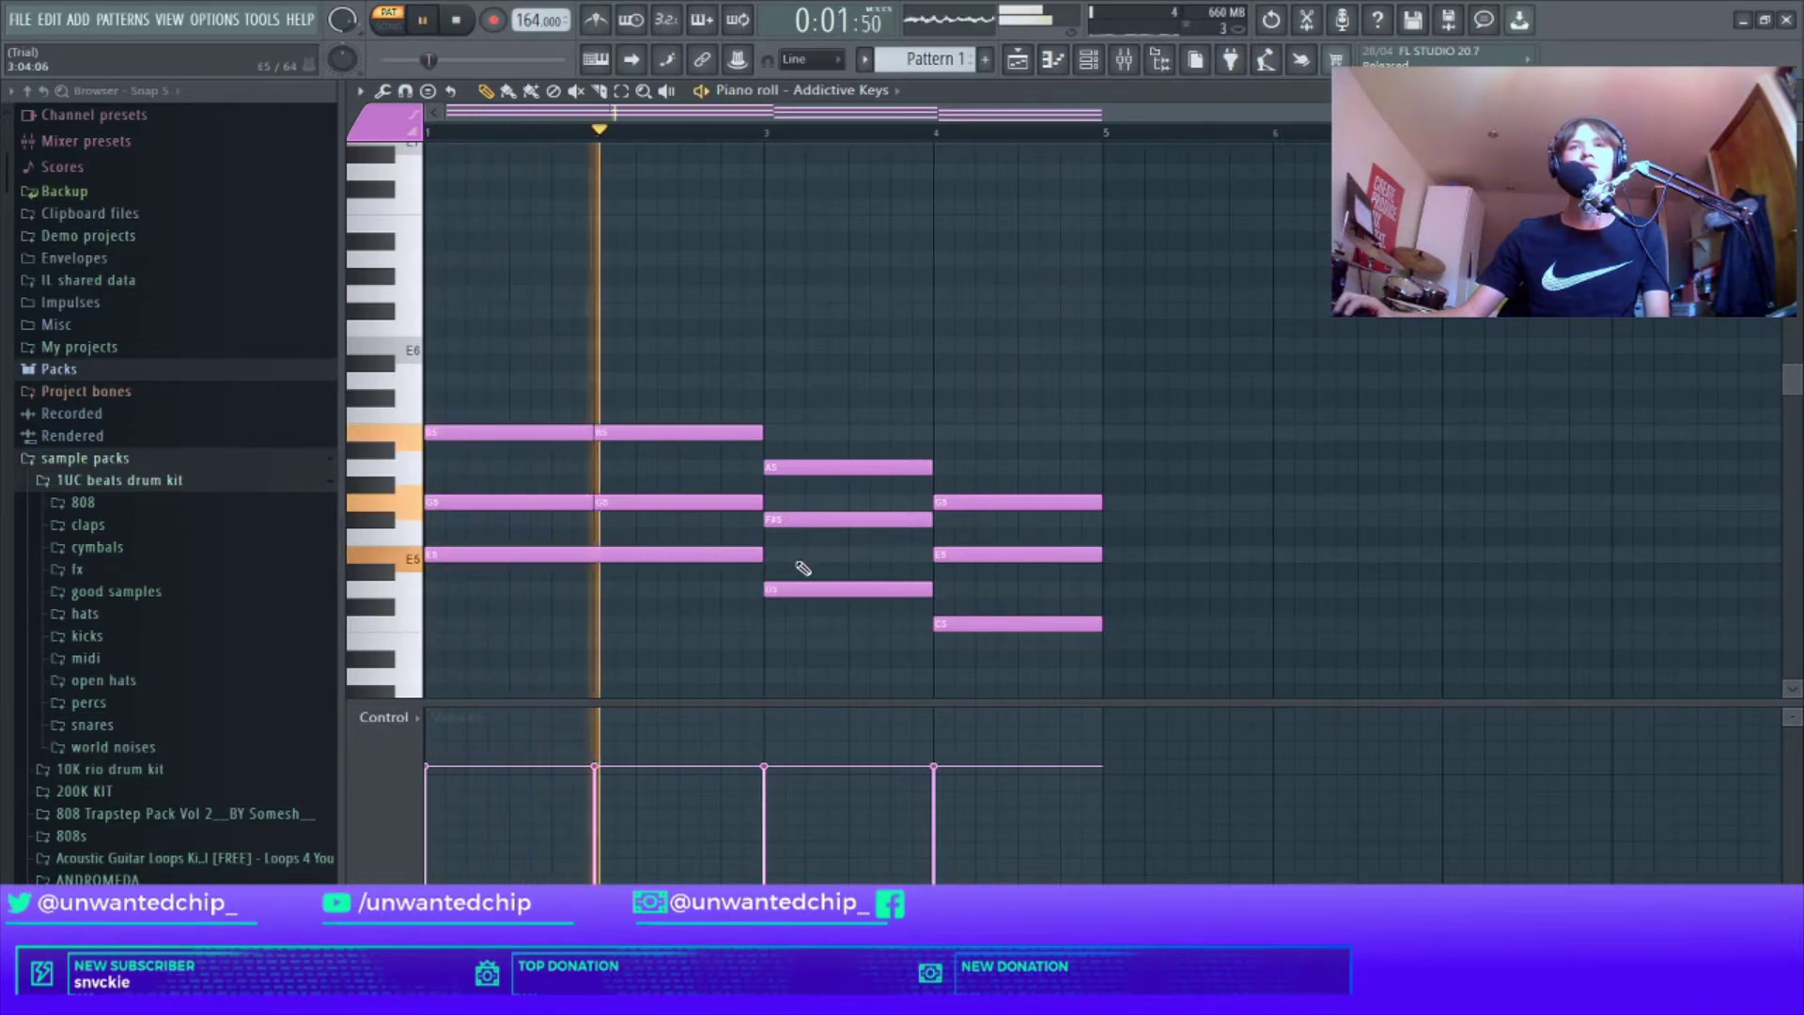
{"action": "right_click", "coordinate": [677, 502]}
{"action": "right_click", "coordinate": [658, 433]}
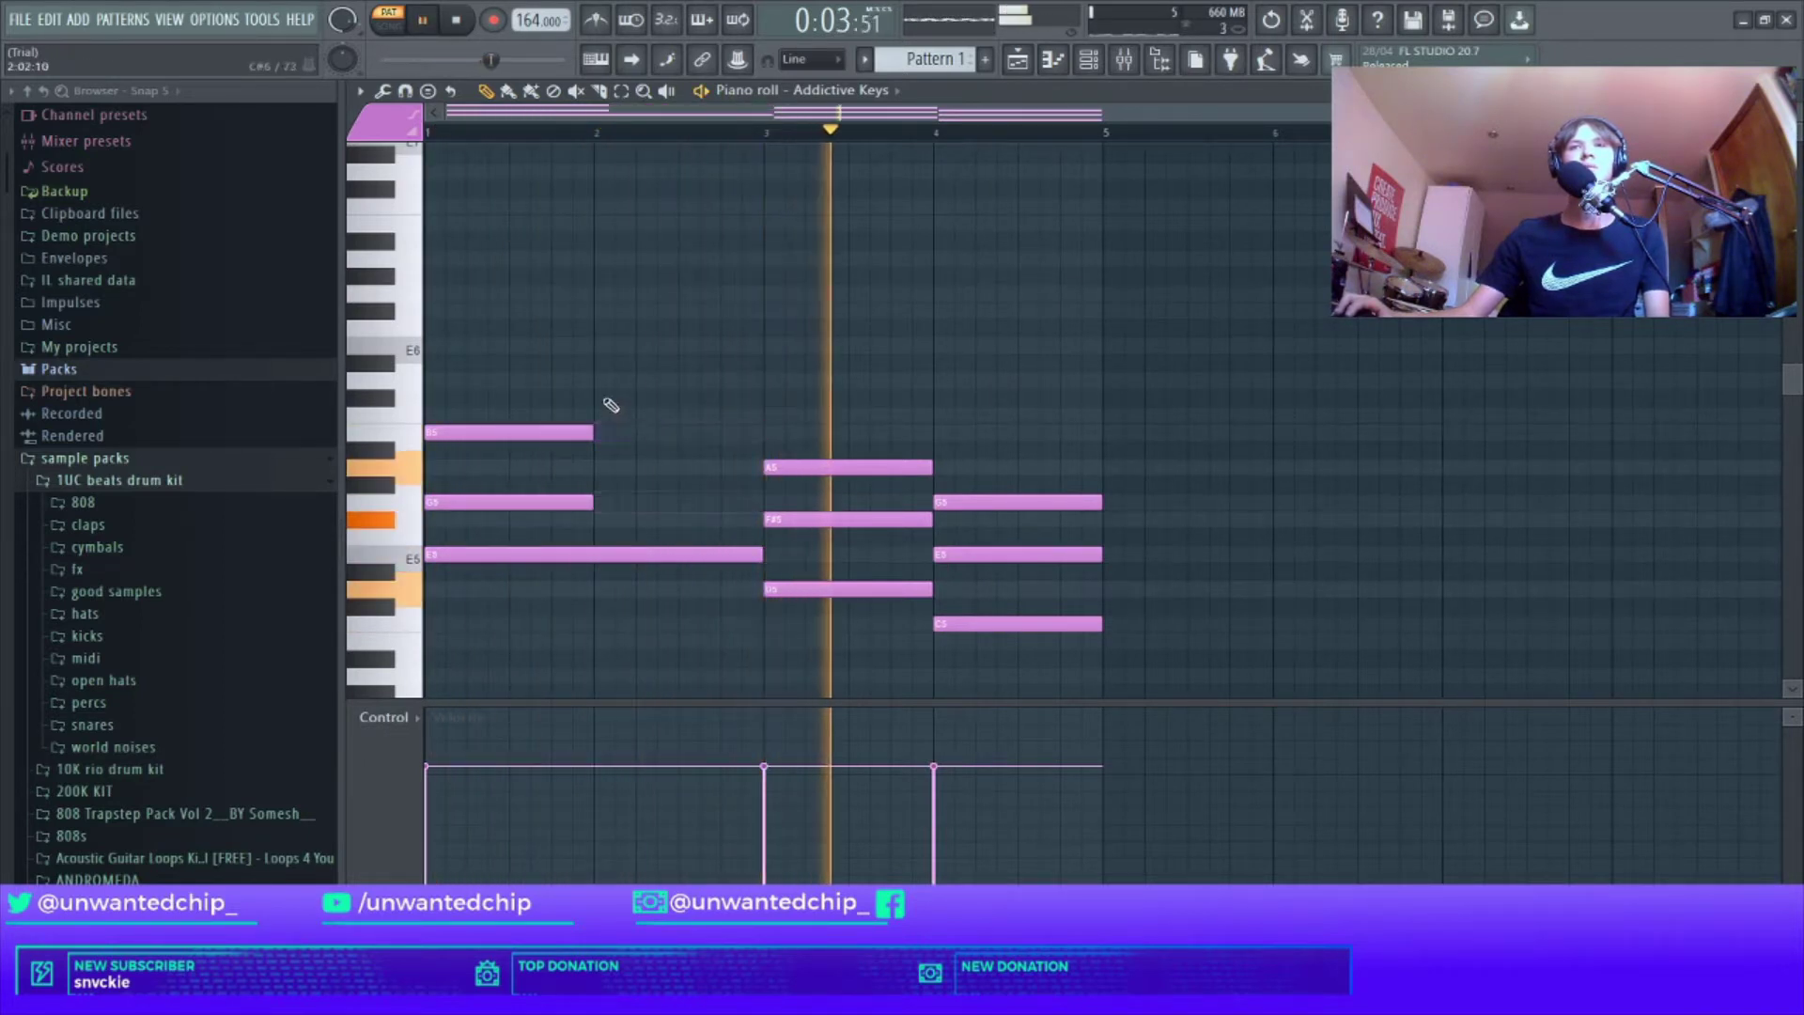
{"action": "left_click_drag", "start_coordinate": [593, 501], "coordinate": [762, 501]}
{"action": "left_click_drag", "start_coordinate": [593, 432], "coordinate": [763, 435]}
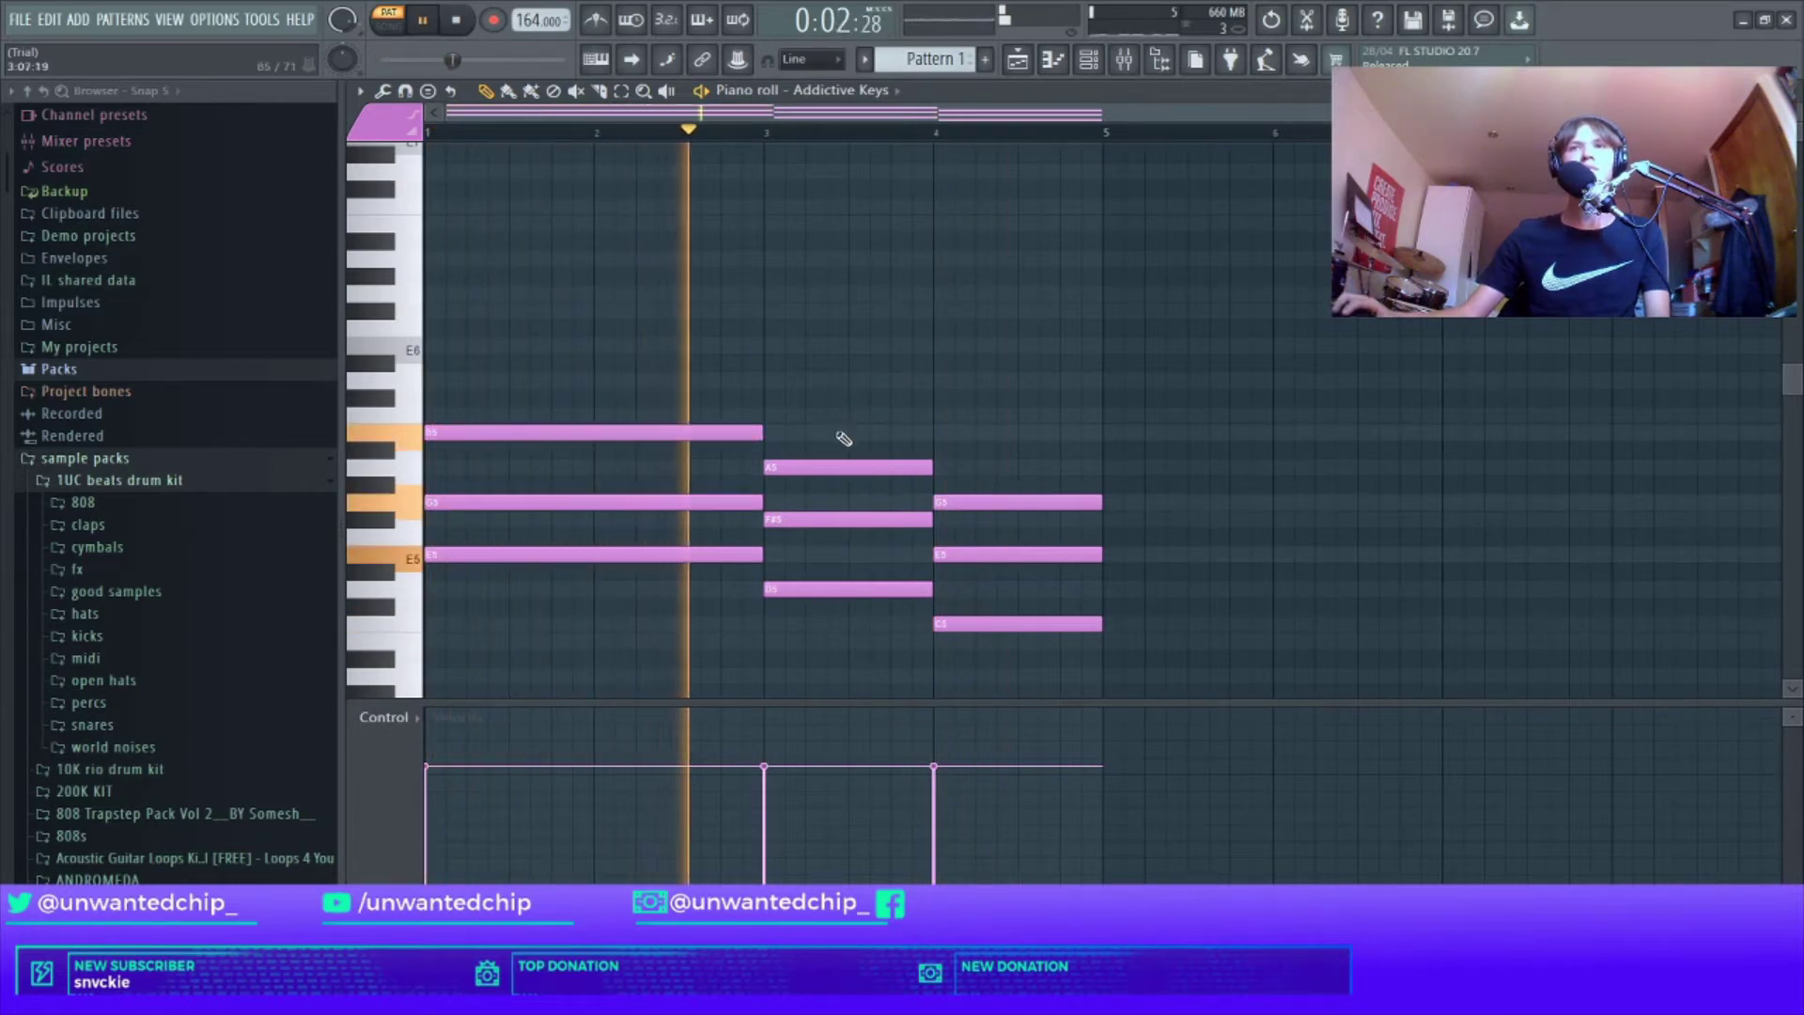
Step: Shorten the first chord so it ends one beat before bar 3, and stop playback
{"action": "left_click_drag", "start_coordinate": [693, 376], "coordinate": [703, 588]}
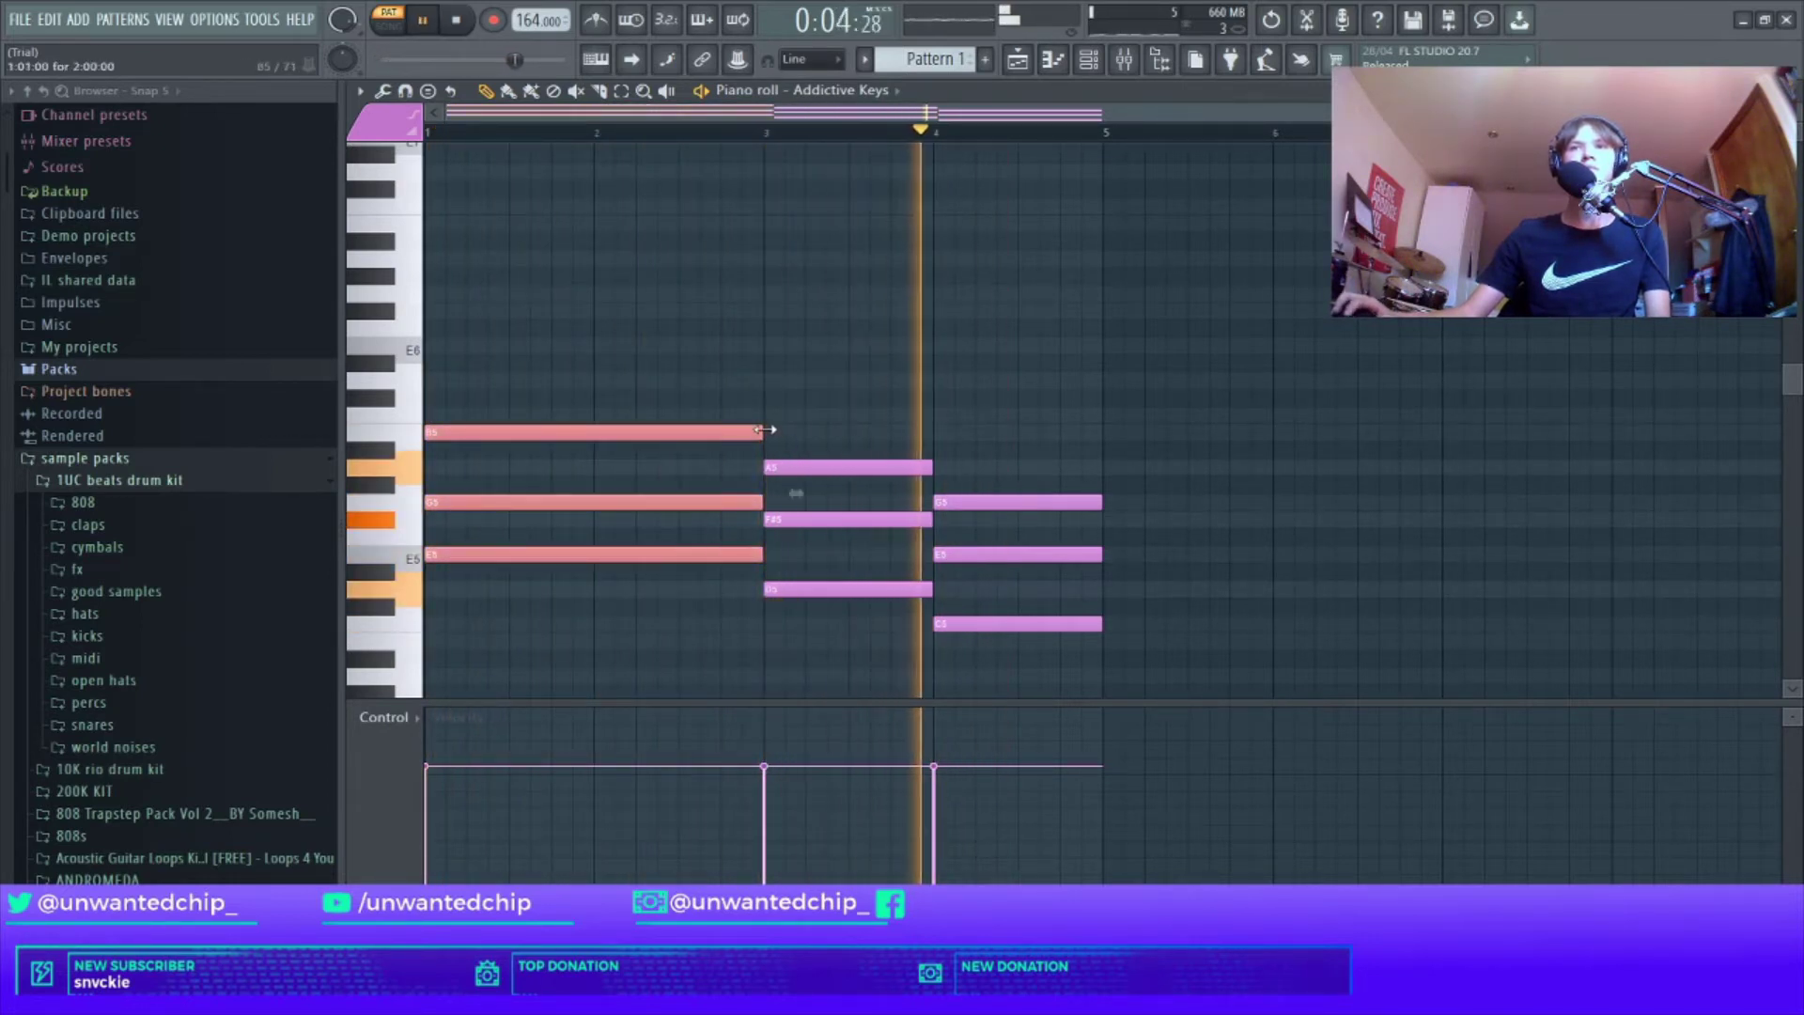
{"action": "left_click_drag", "start_coordinate": [761, 502], "coordinate": [722, 502]}
{"action": "key", "text": "space"}
Step: Move the D5, F#5, A5 chord one beat earlier, extend its end to bar 4, and play the progression
{"action": "left_click_drag", "start_coordinate": [781, 406], "coordinate": [798, 569]}
{"action": "left_click_drag", "start_coordinate": [802, 460], "coordinate": [760, 461]}
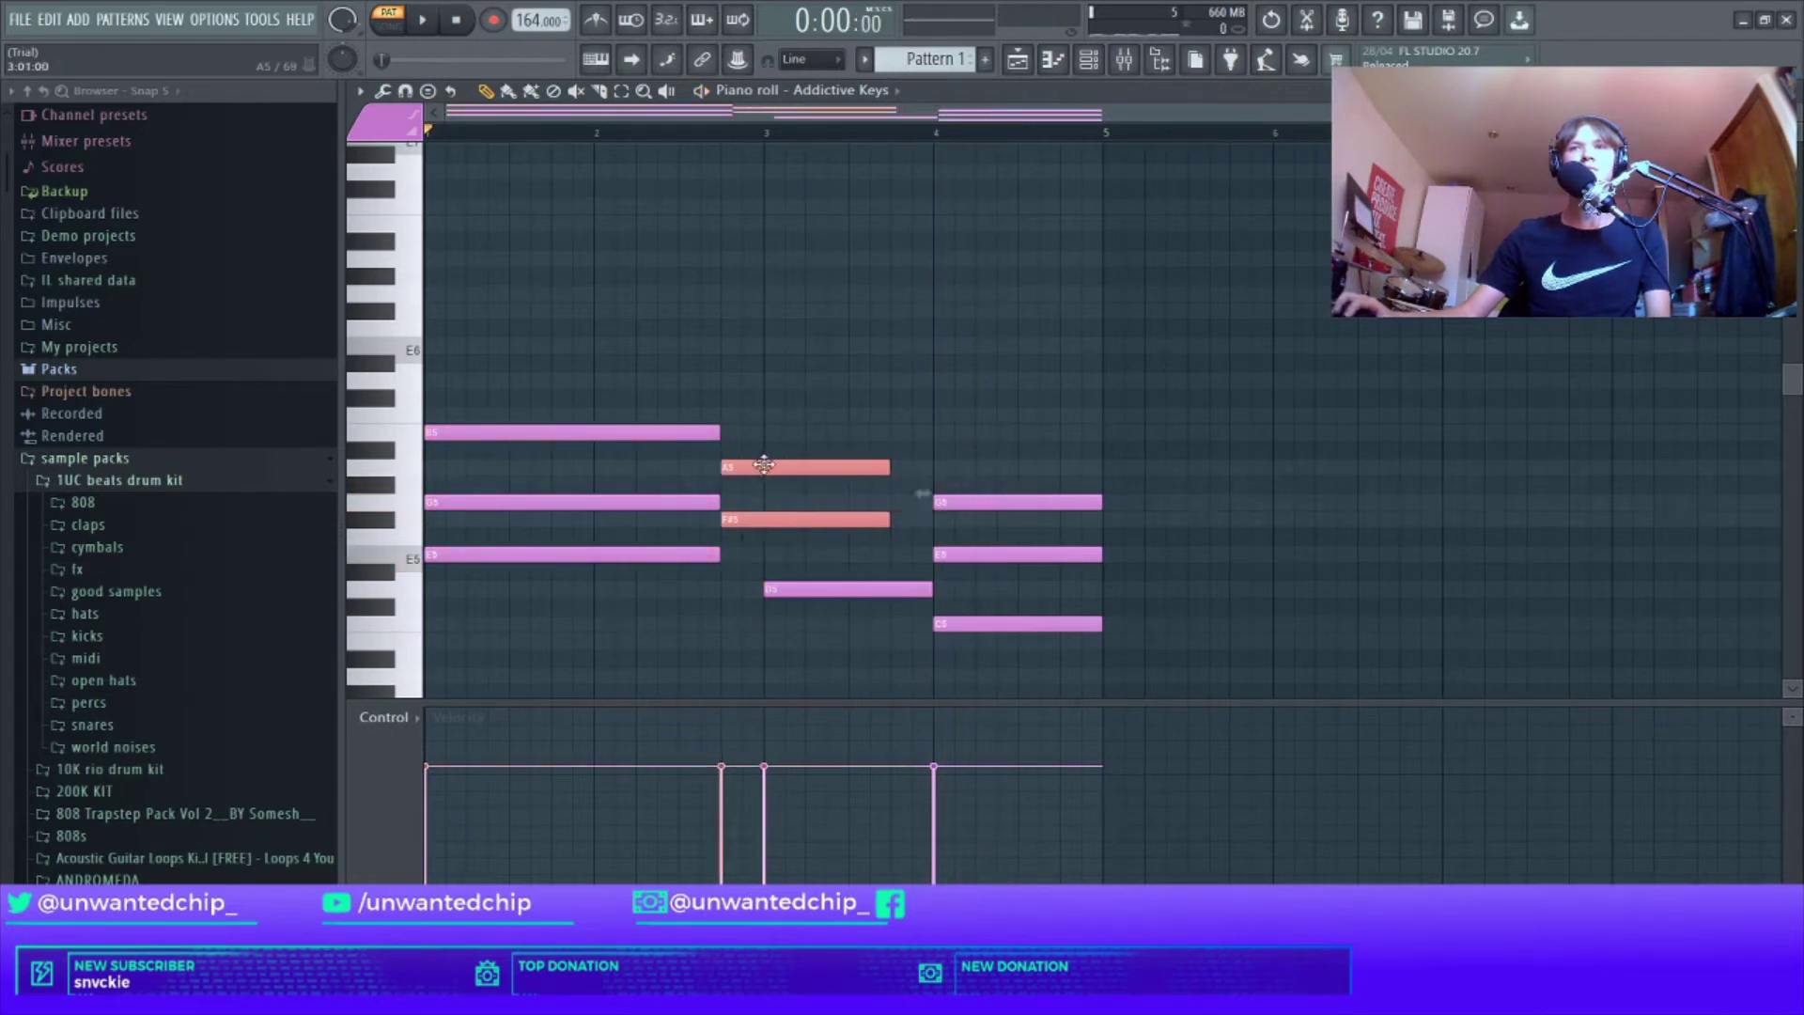
{"action": "left_click_drag", "start_coordinate": [816, 589], "coordinate": [773, 589]}
{"action": "left_click_drag", "start_coordinate": [817, 406], "coordinate": [805, 602]}
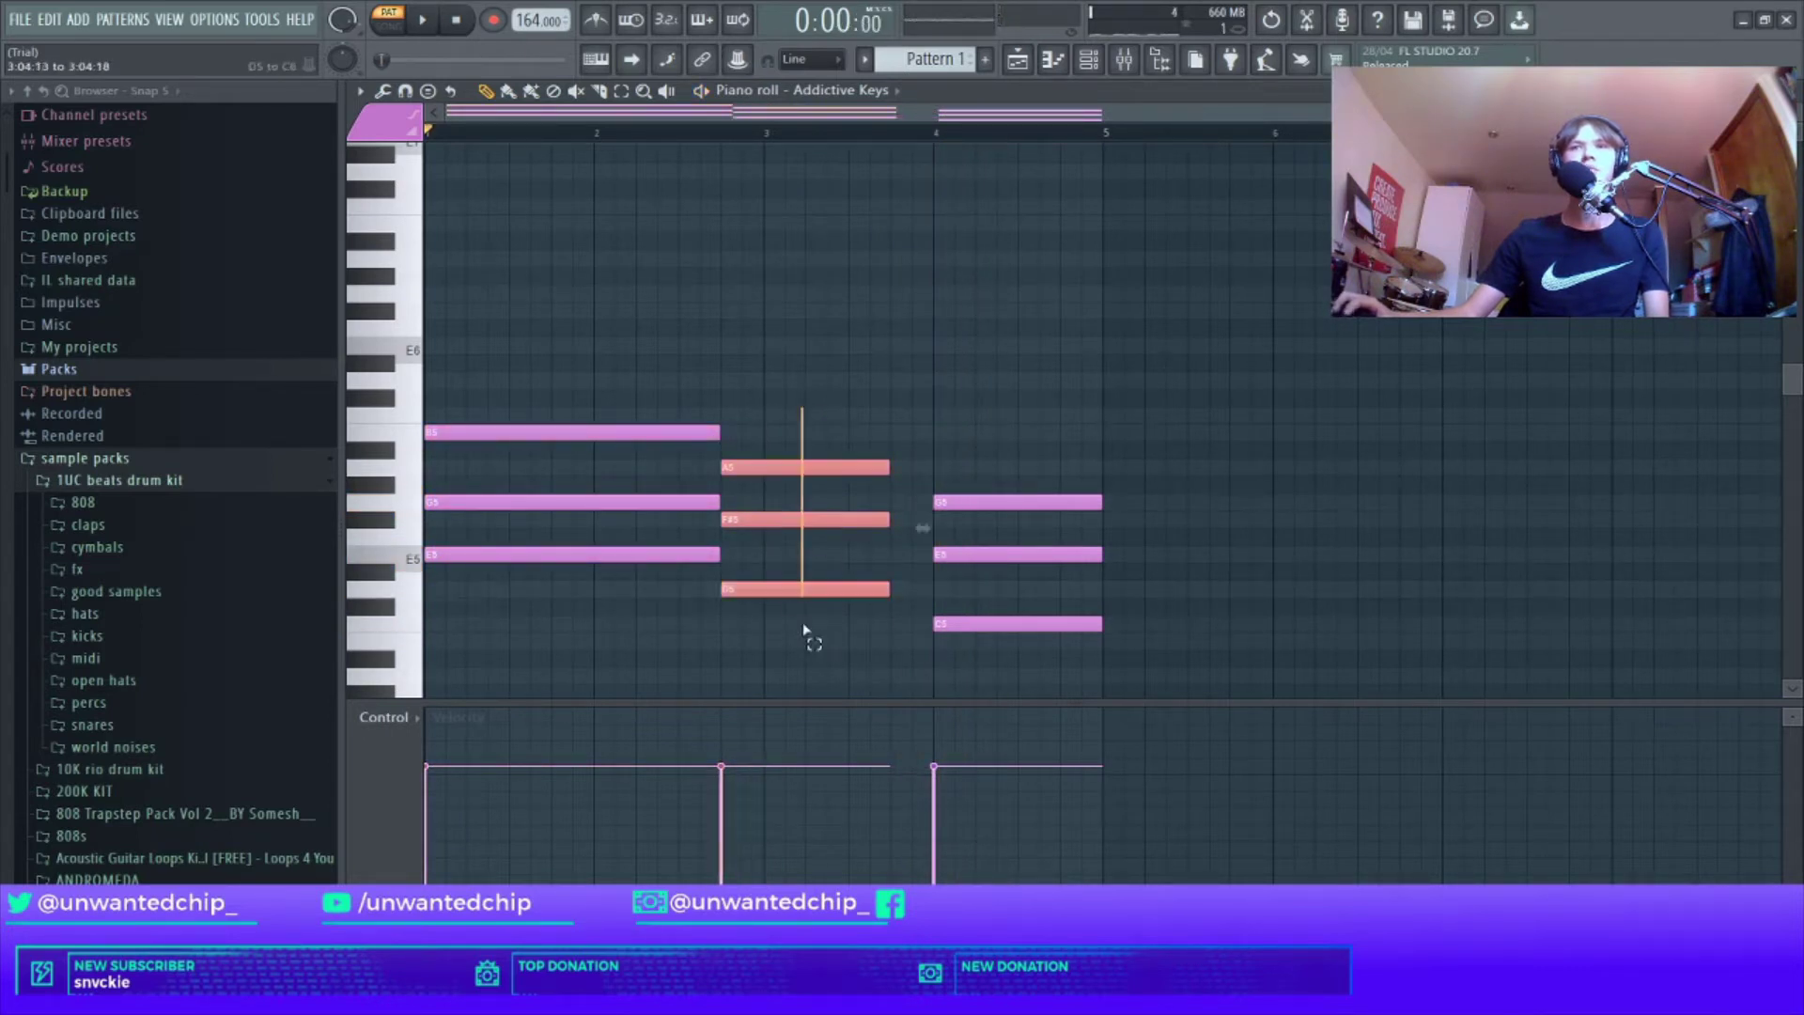
{"action": "left_click_drag", "start_coordinate": [889, 467], "coordinate": [932, 467]}
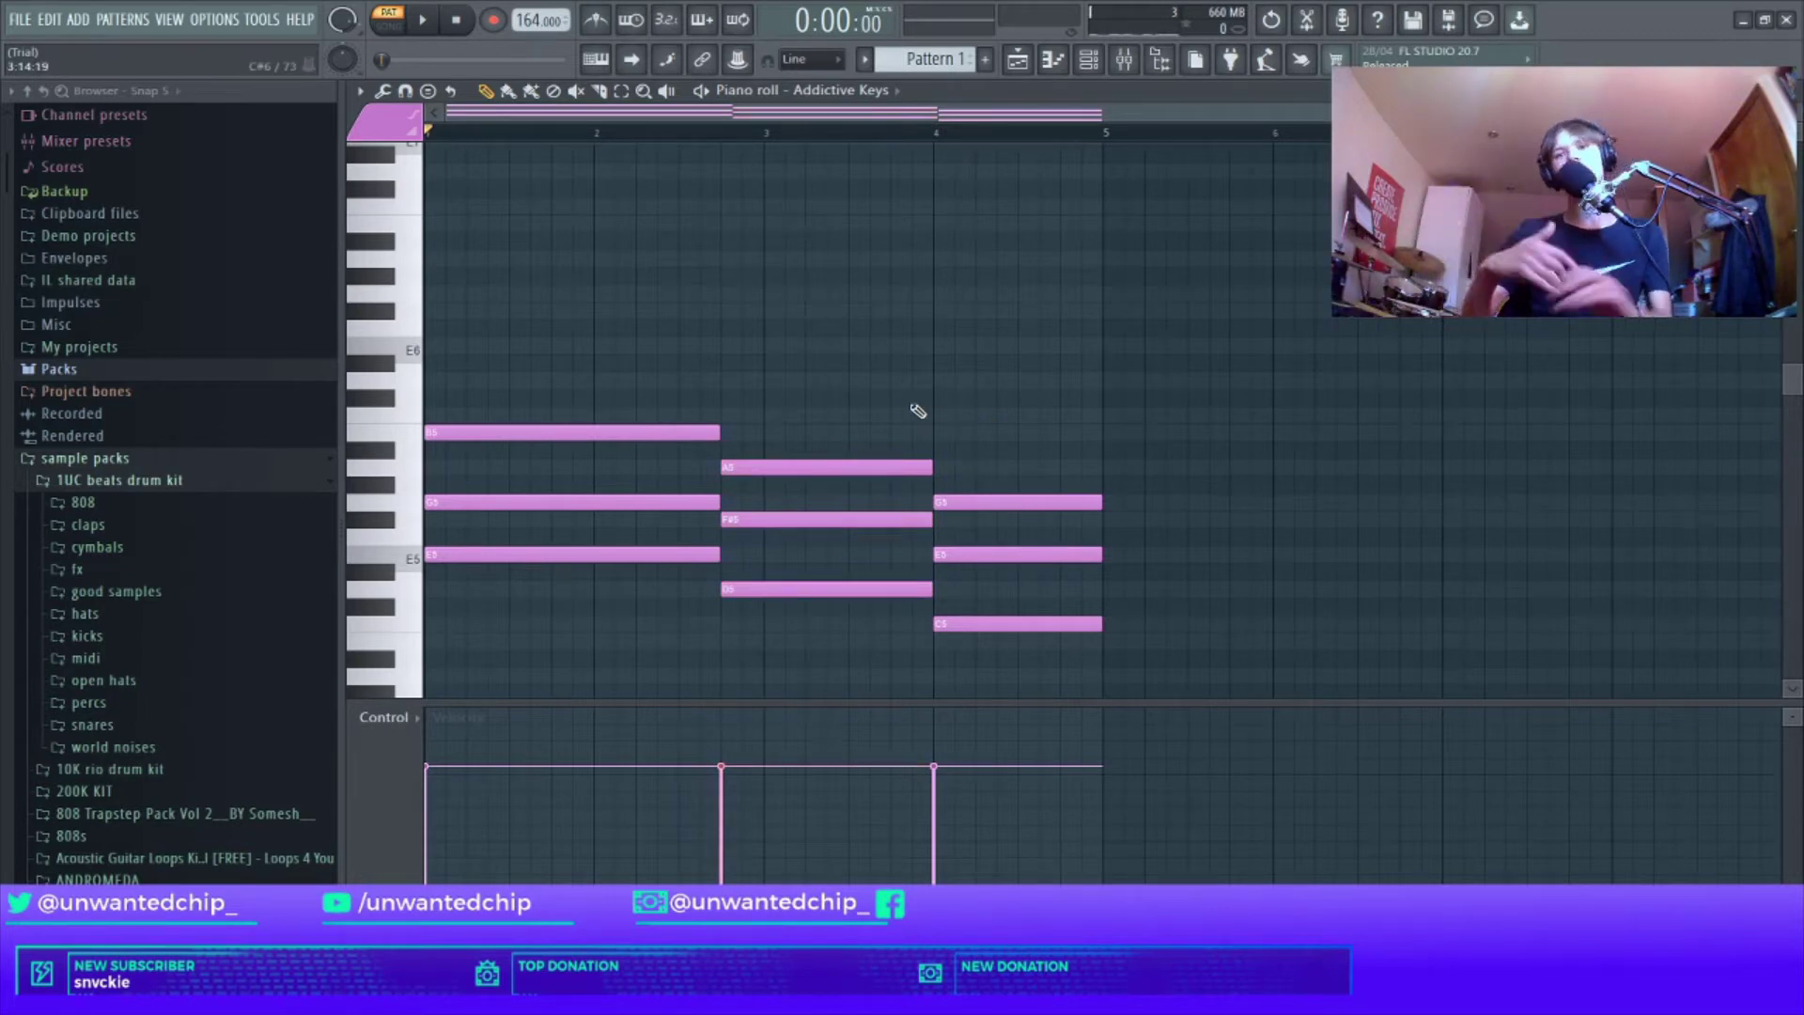
{"action": "key", "text": "space"}
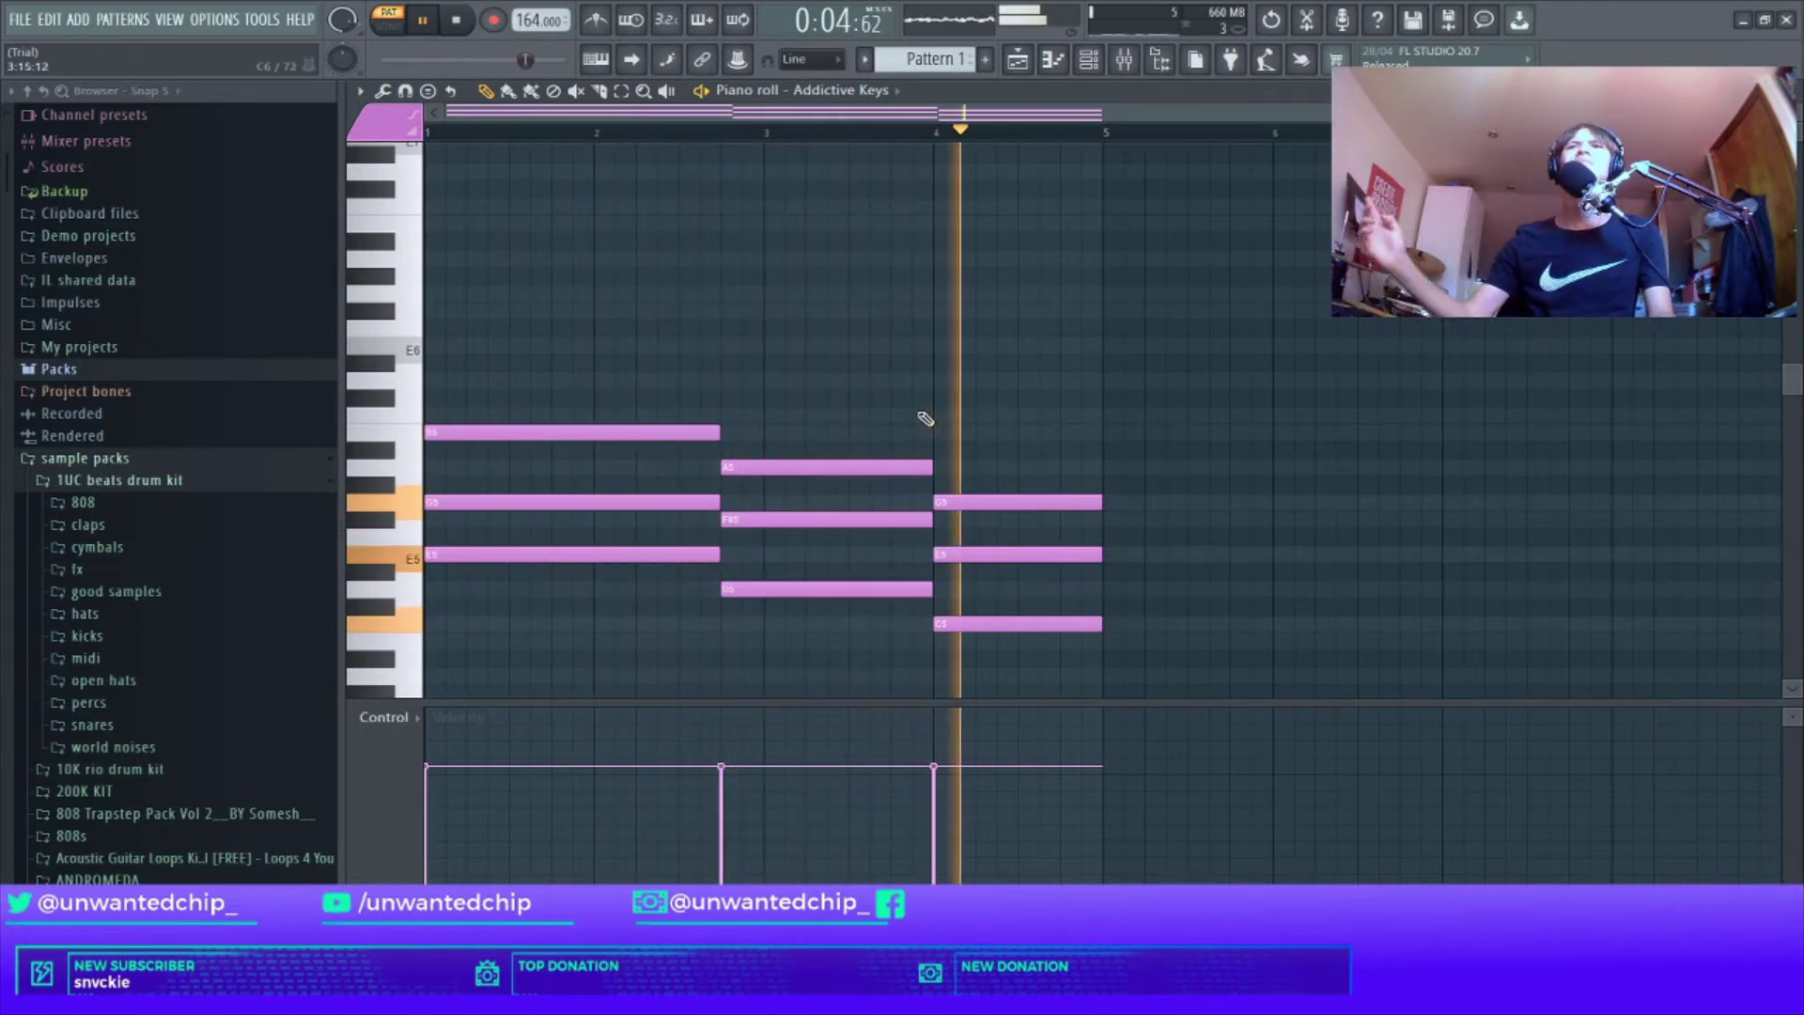
{"action": "key", "text": "space"}
Step: Move the lowest note of each of the three chords down one octave to E4, D4 and C4
{"action": "scroll", "coordinate": [827, 469], "scroll_direction": "down", "scroll_amount": 5}
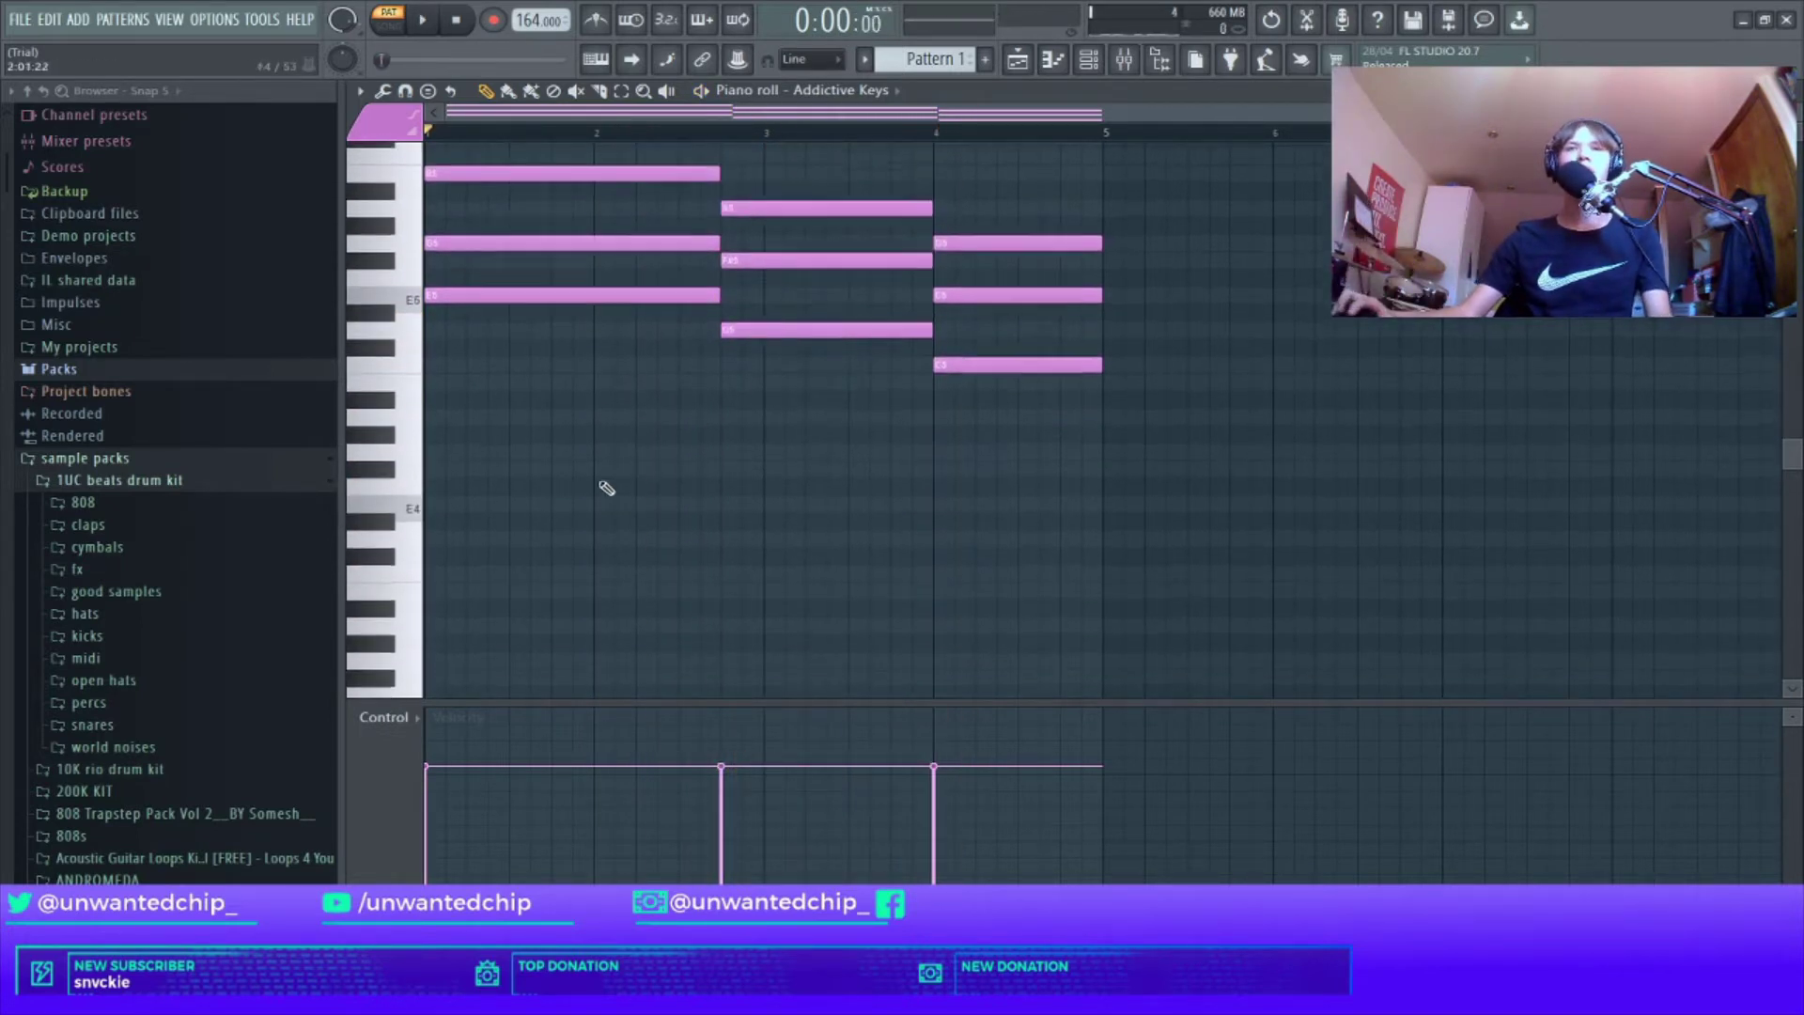
{"action": "left_click_drag", "start_coordinate": [492, 286], "coordinate": [830, 367]}
{"action": "left_click_drag", "start_coordinate": [942, 335], "coordinate": [968, 392]}
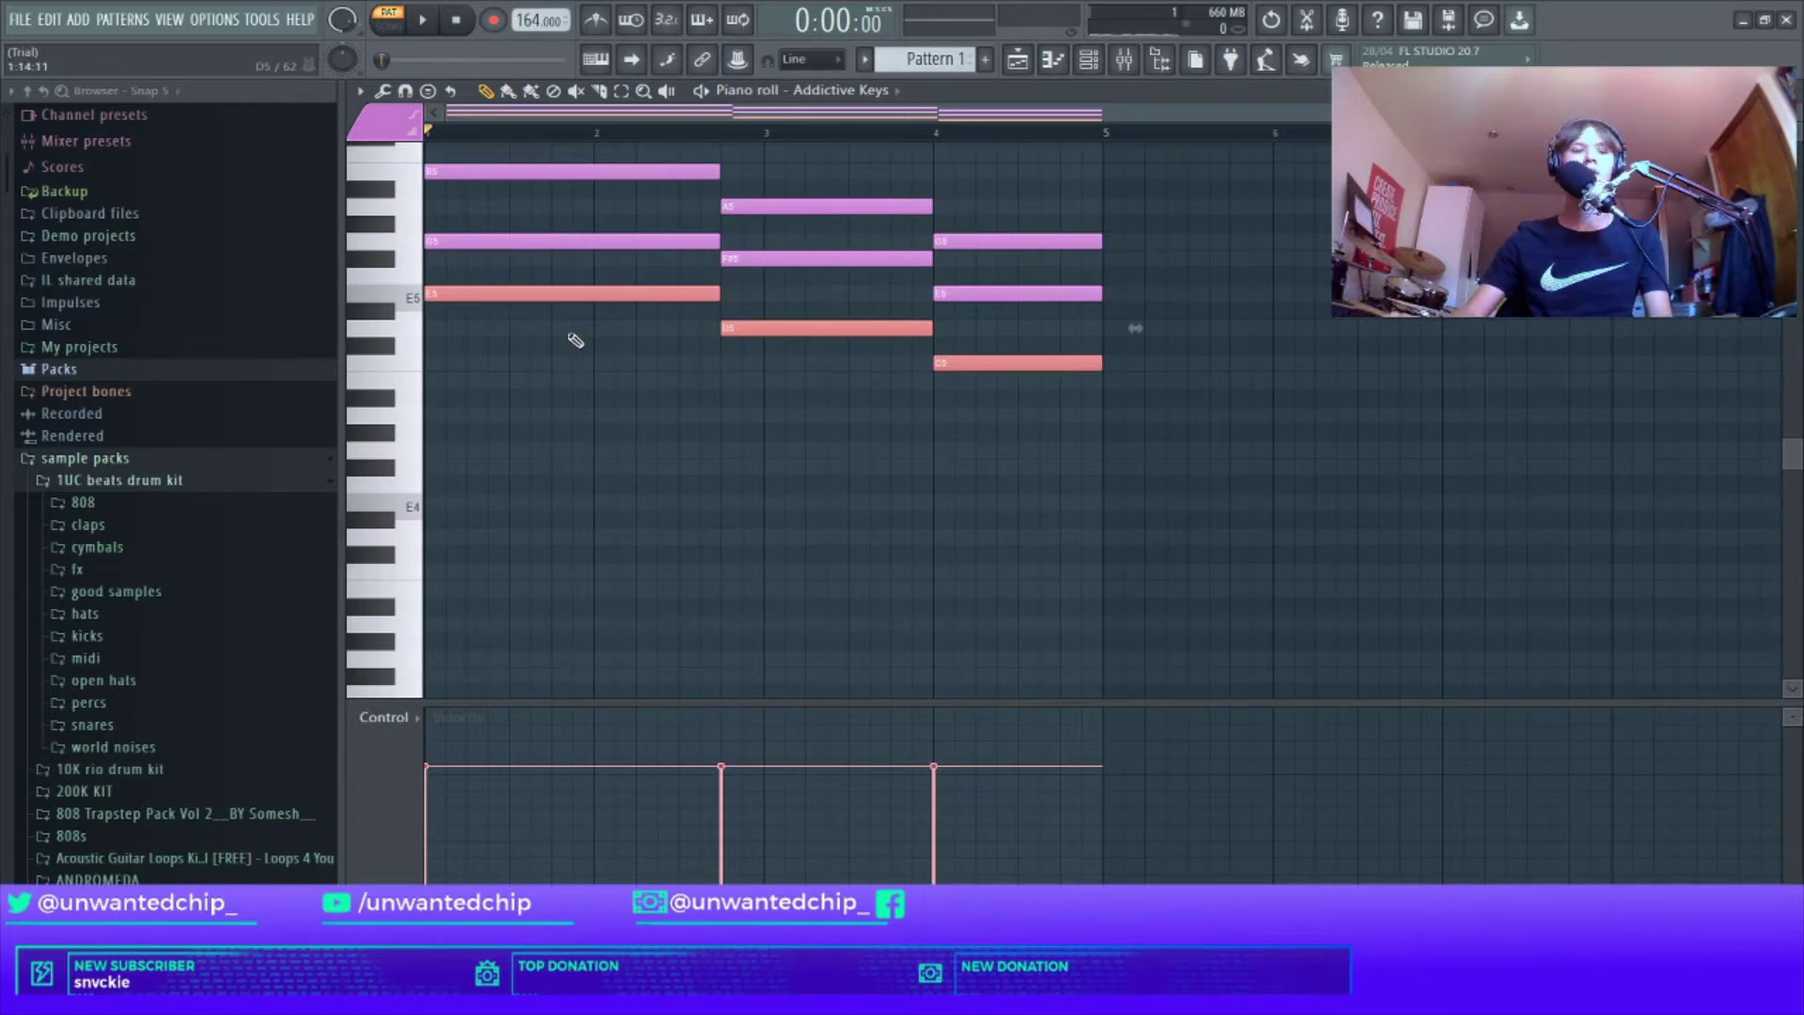
{"action": "key", "text": "ctrl+Down"}
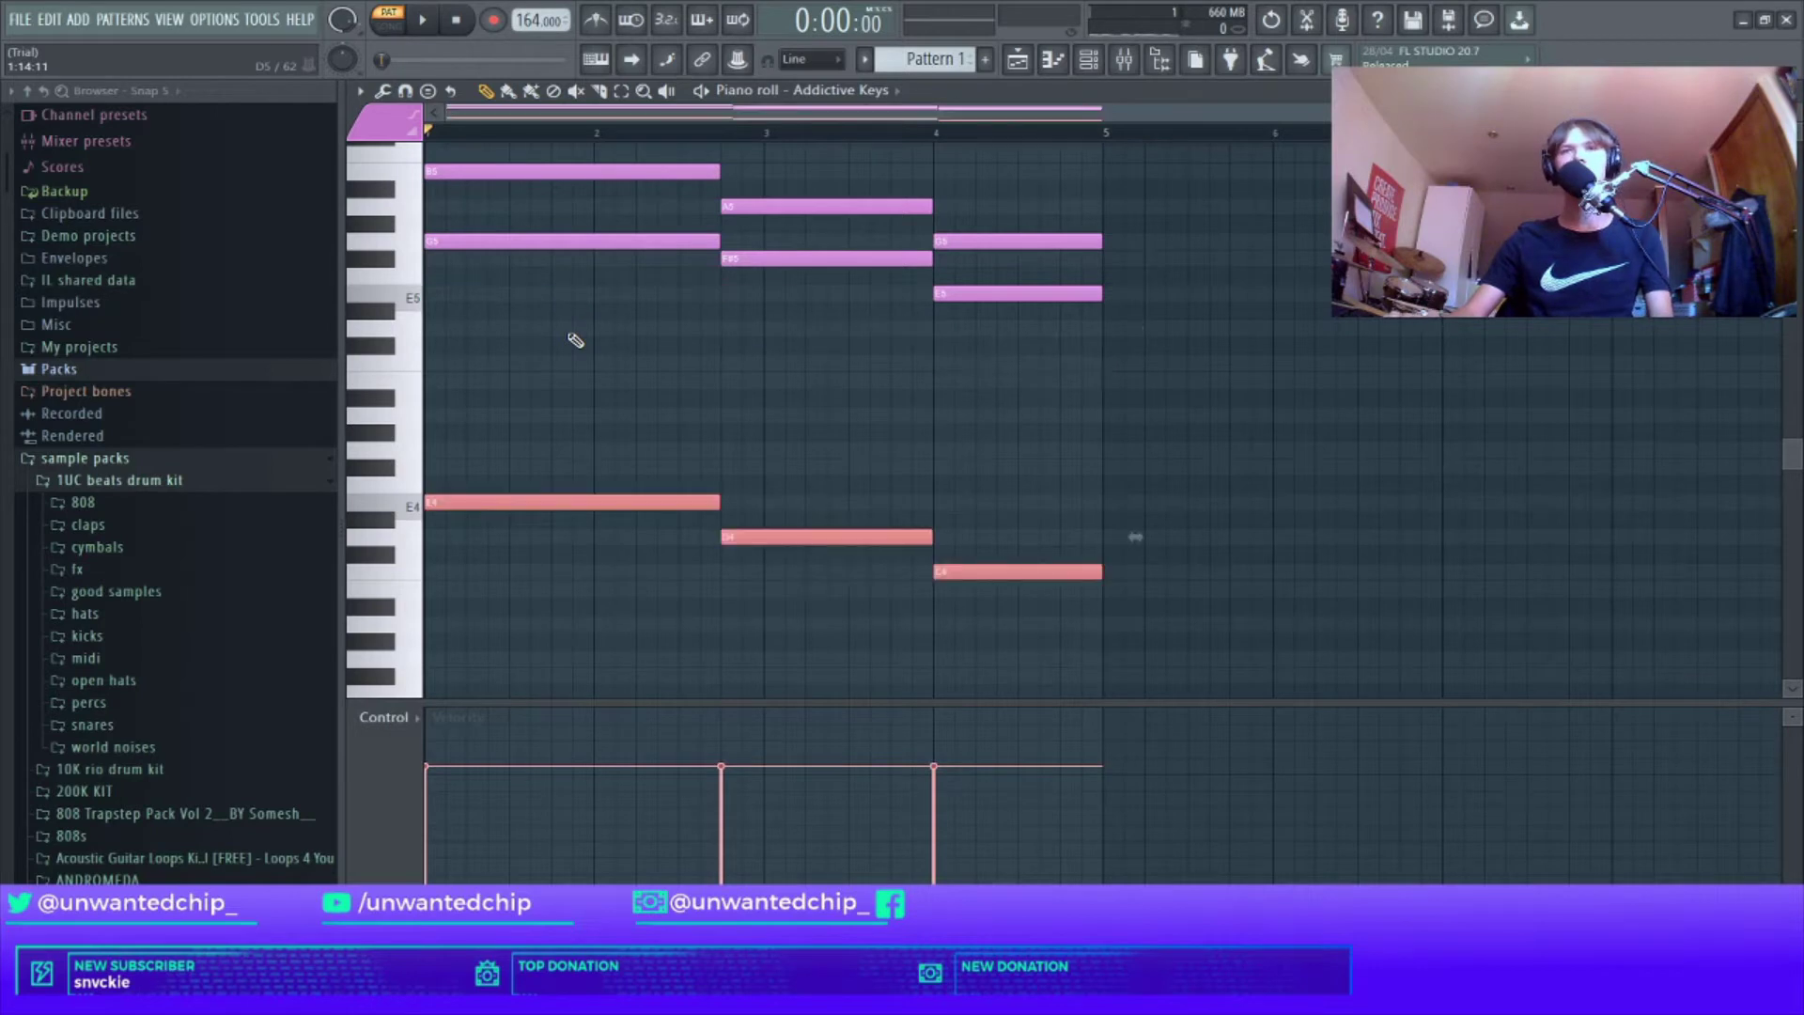
Step: Duplicate the three bass notes one octave lower at E3, D3 and C3
{"action": "scroll", "coordinate": [565, 401], "scroll_direction": "down", "scroll_amount": 2}
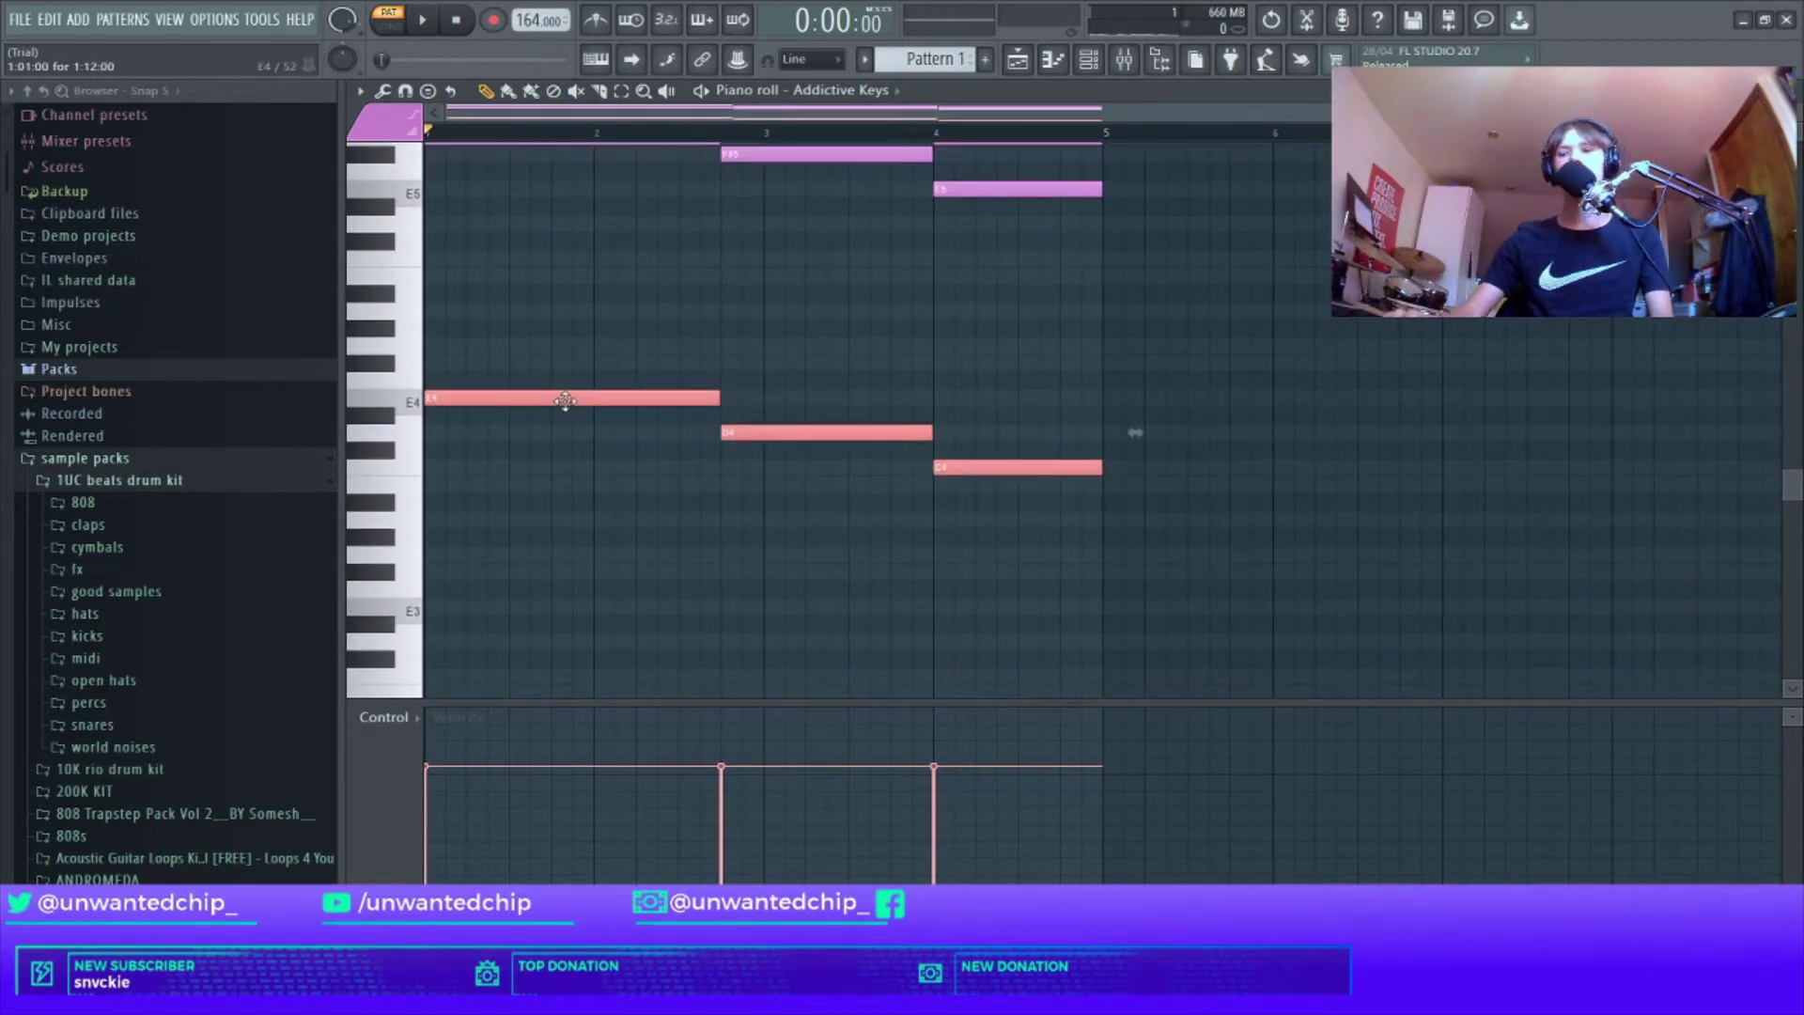
{"action": "key", "text": "ctrl+c"}
{"action": "key", "text": "ctrl+v"}
{"action": "key", "text": "ctrl+Up"}
{"action": "scroll", "coordinate": [736, 516], "scroll_direction": "up", "scroll_amount": 4}
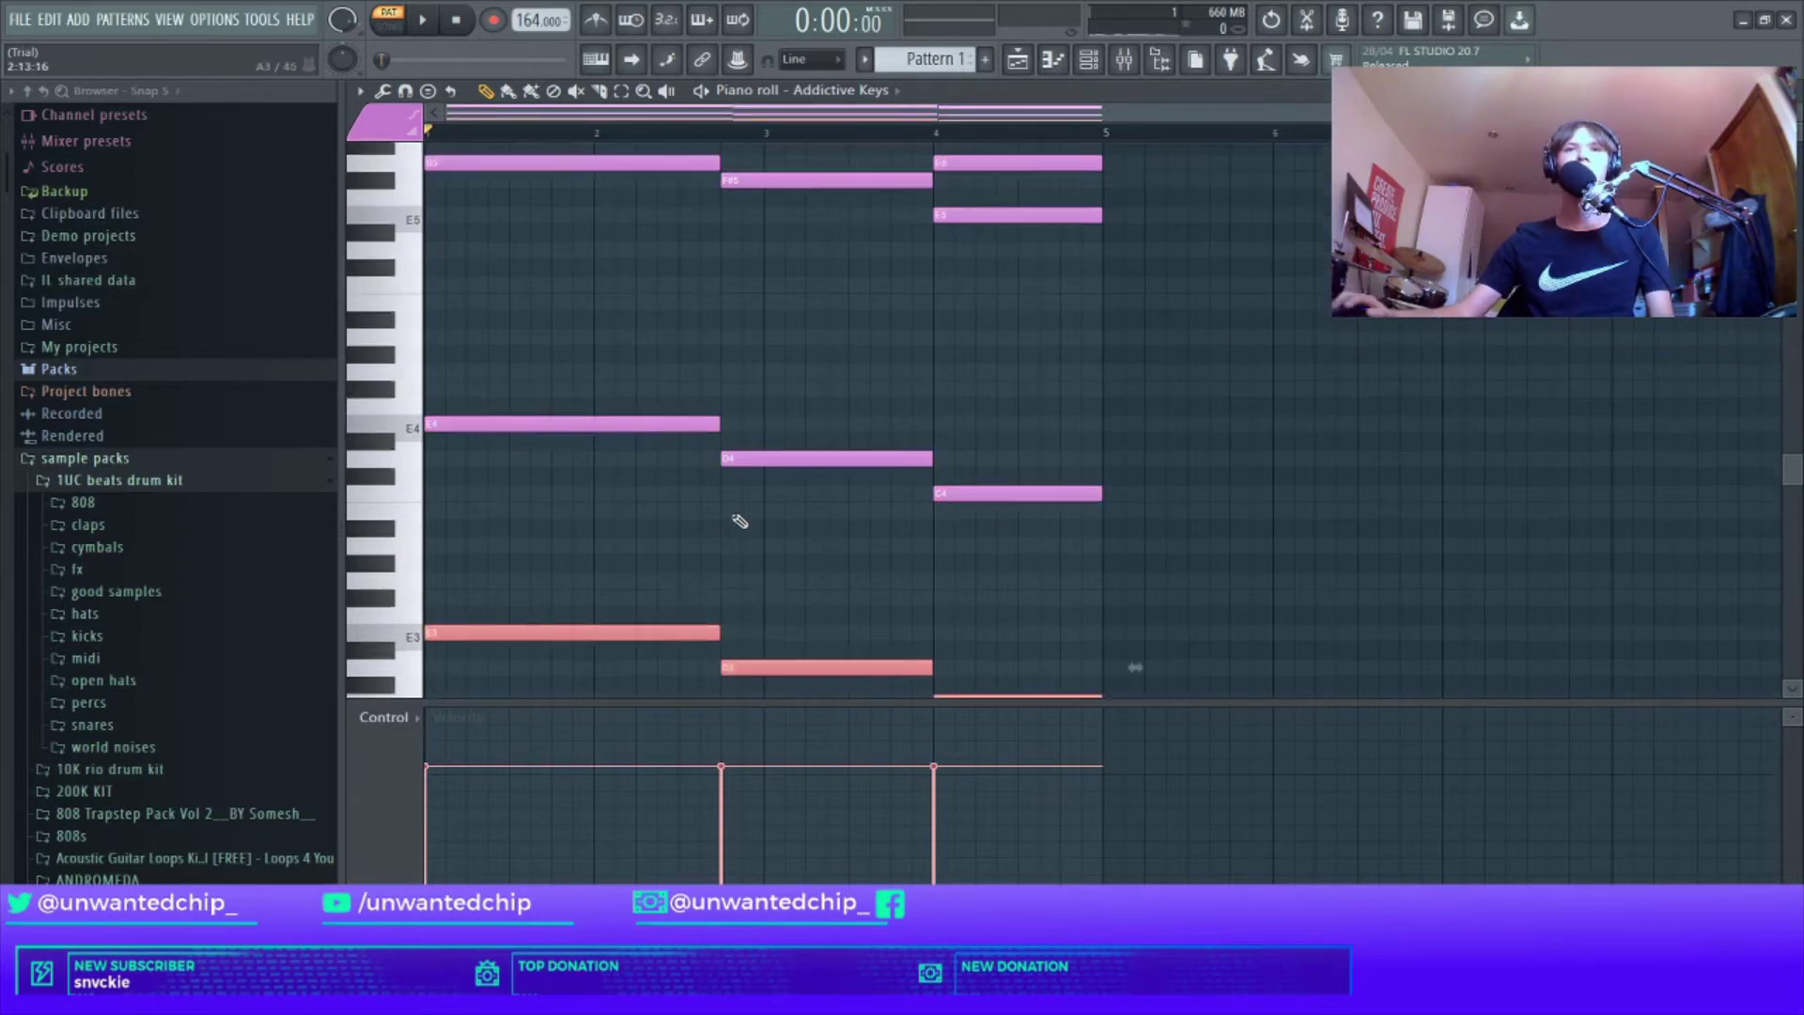
Step: Play the chord progression and look over its upper chord notes and octave bass notes
{"action": "key", "text": "space"}
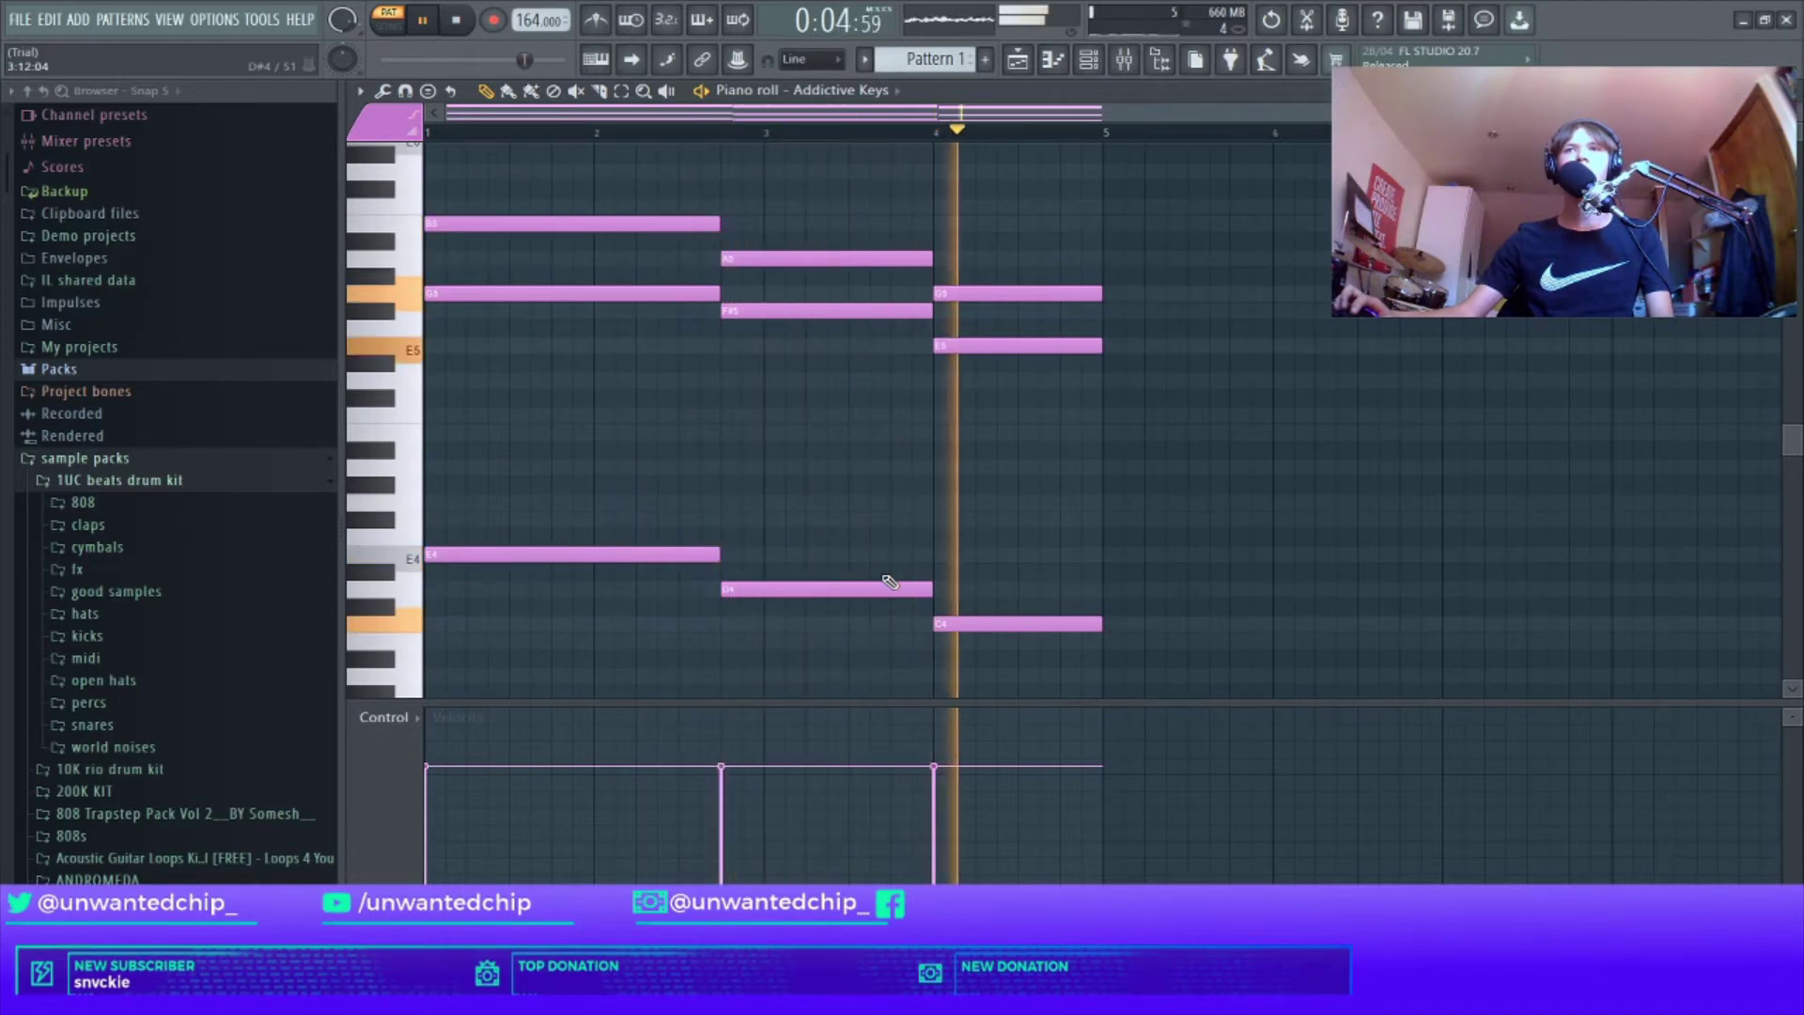
{"action": "key", "text": "space"}
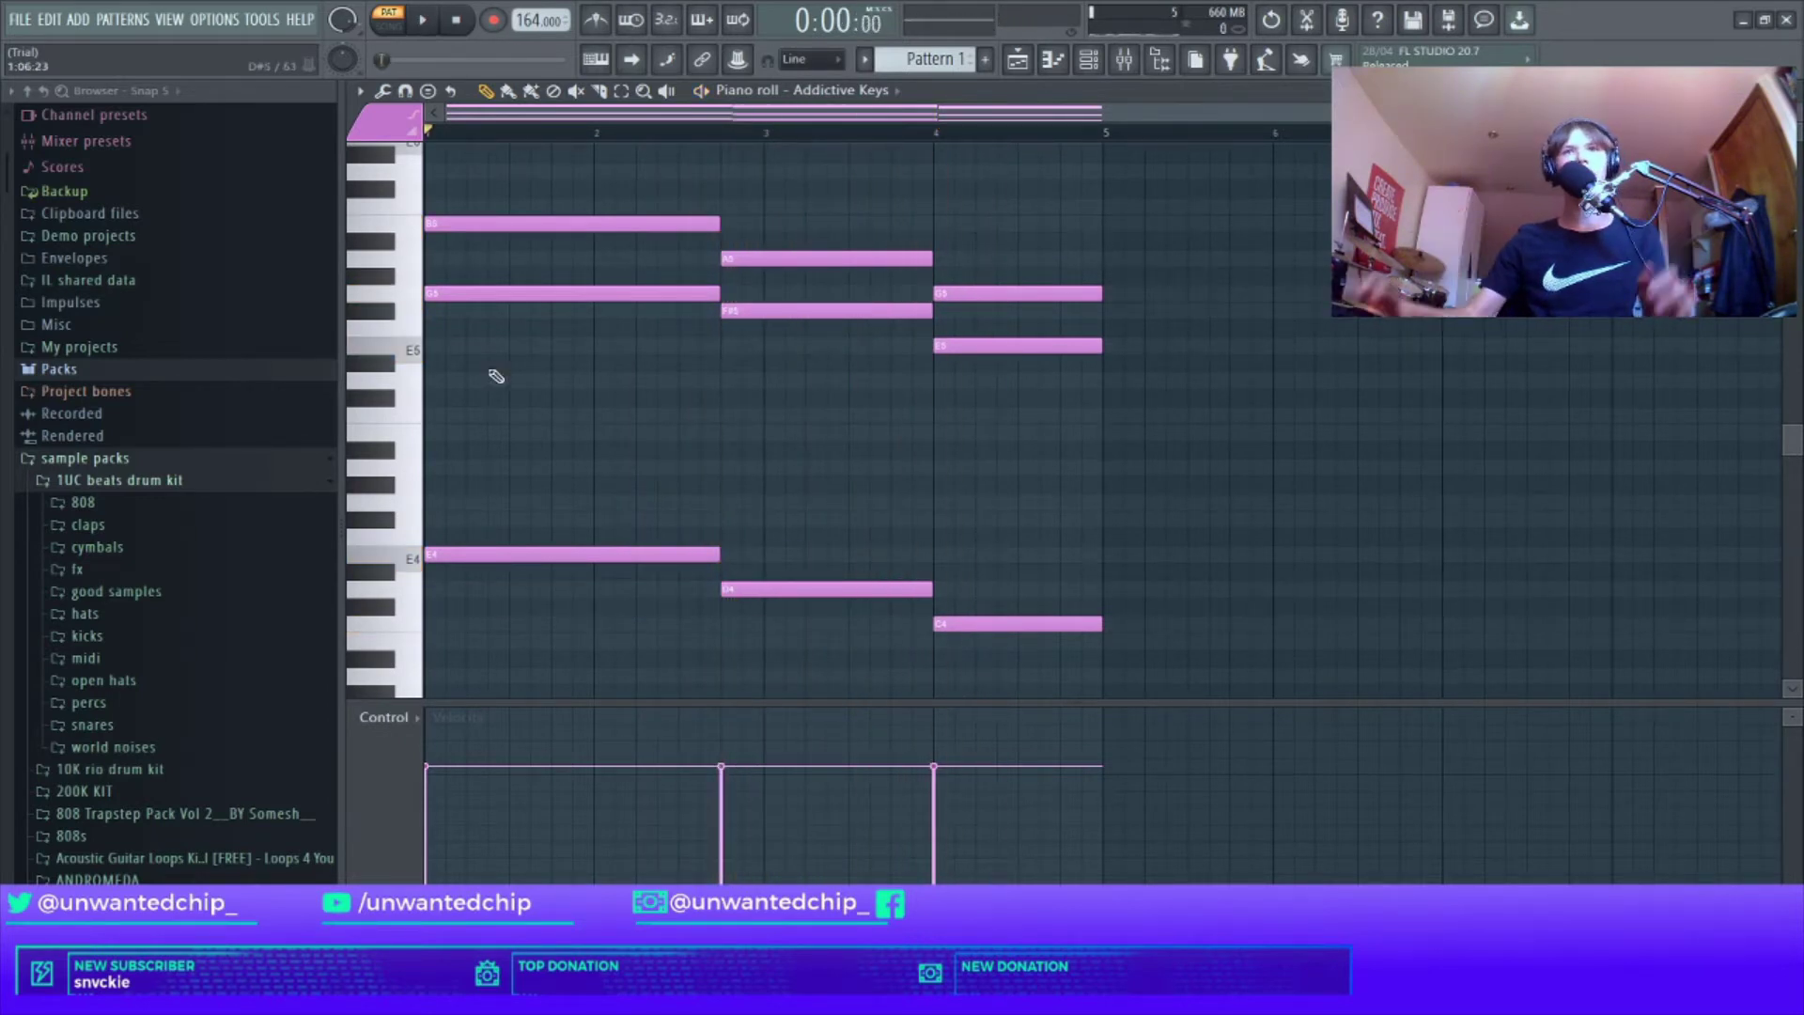
{"action": "scroll", "coordinate": [601, 545], "scroll_direction": "up", "scroll_amount": 4}
{"action": "scroll", "coordinate": [574, 532], "scroll_direction": "up", "scroll_amount": 1}
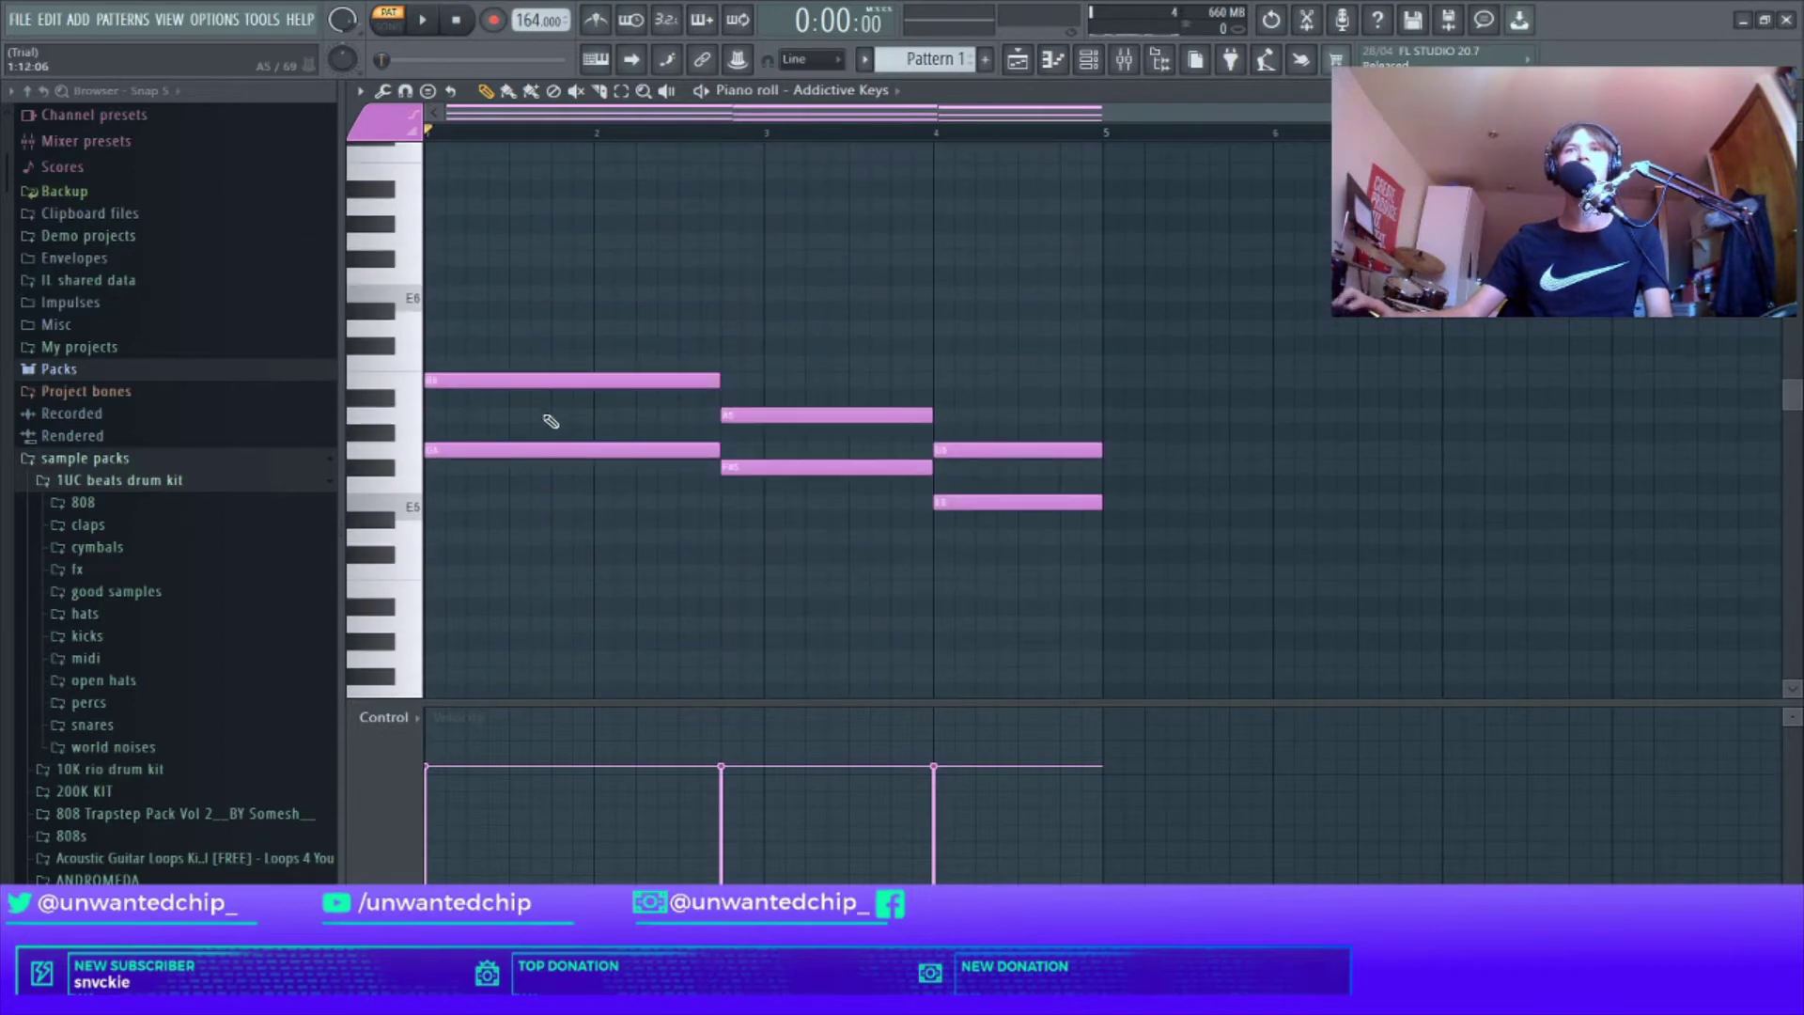
{"action": "scroll", "coordinate": [548, 470], "scroll_direction": "up", "scroll_amount": 4}
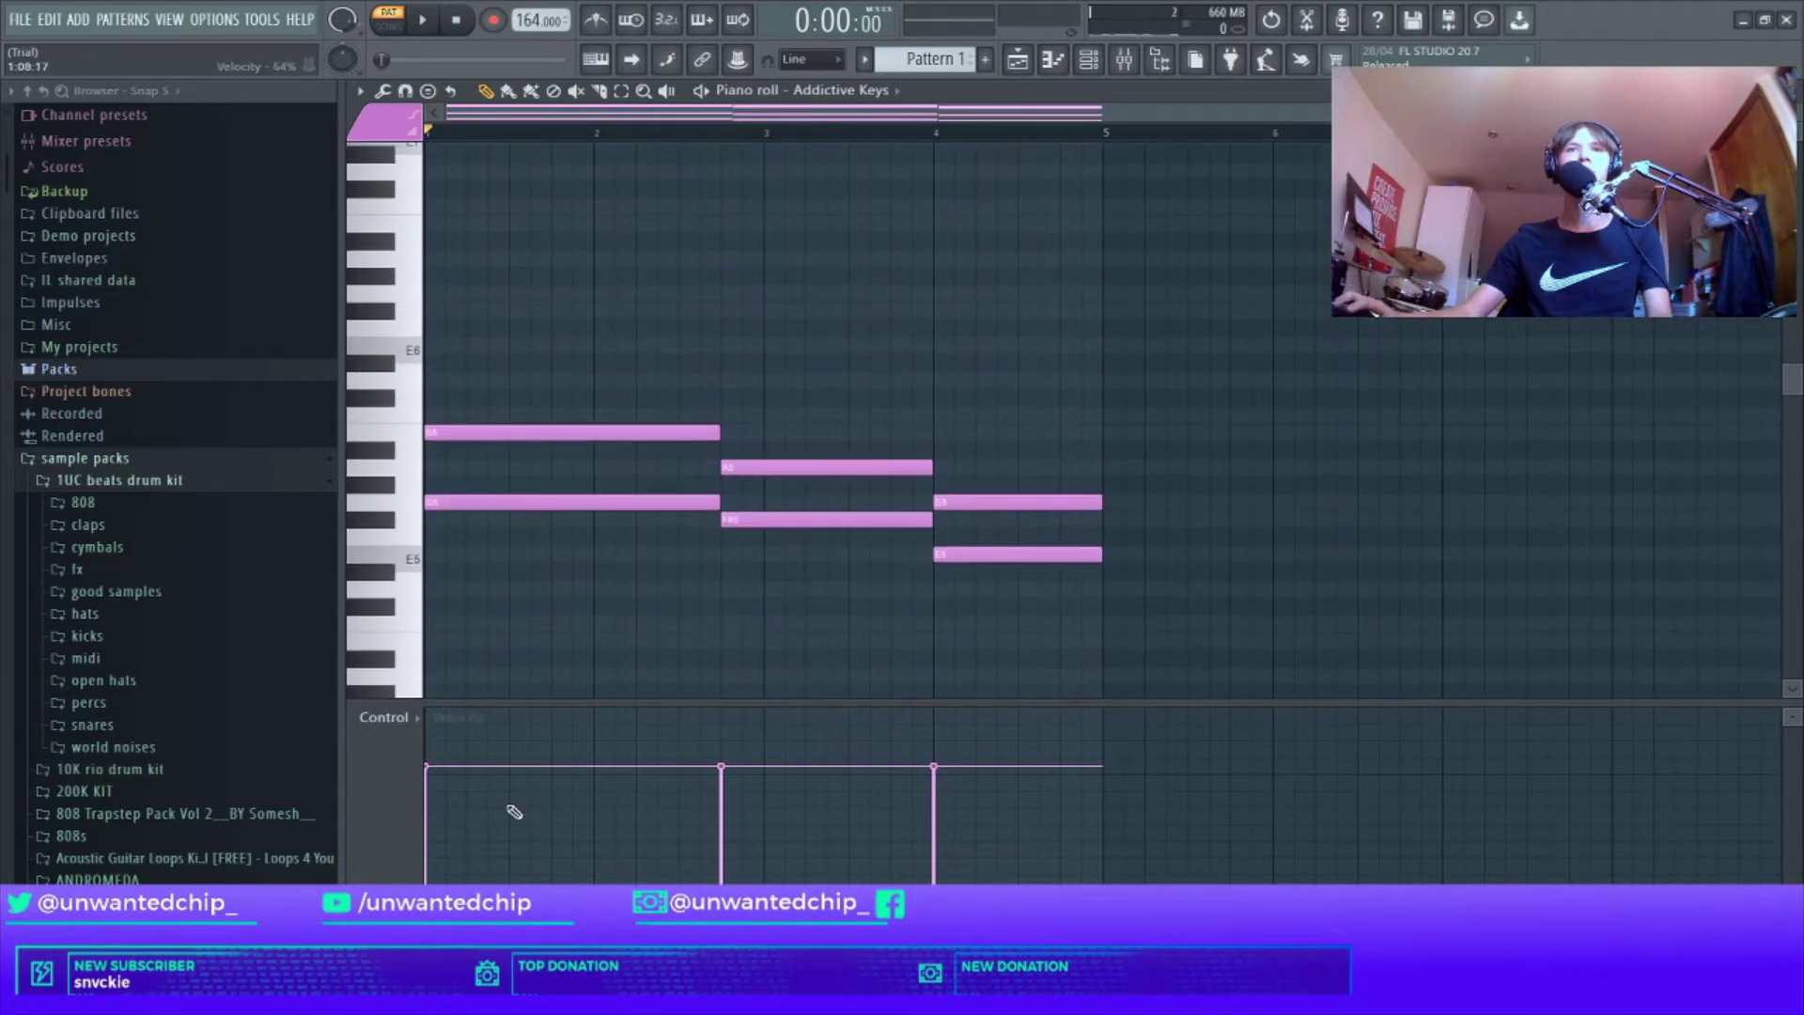
{"action": "scroll", "coordinate": [527, 503], "scroll_direction": "down", "scroll_amount": 12}
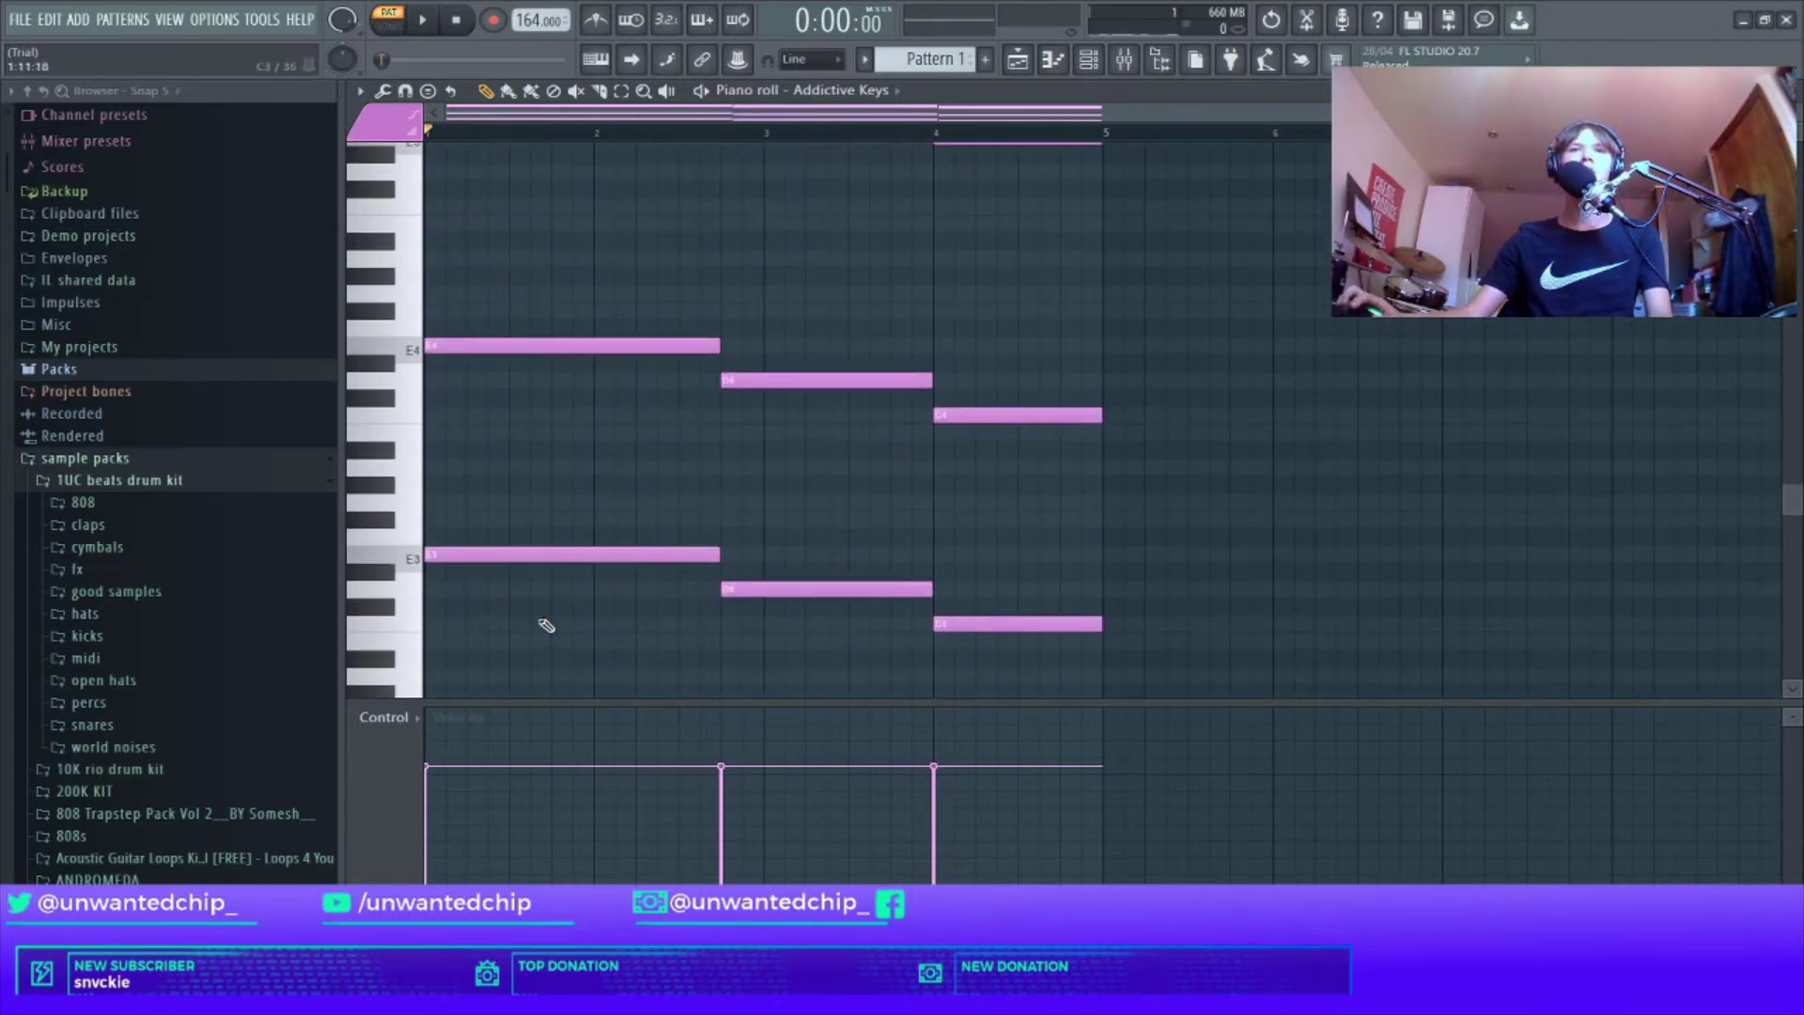
{"action": "scroll", "coordinate": [540, 623], "scroll_direction": "up", "scroll_amount": 3}
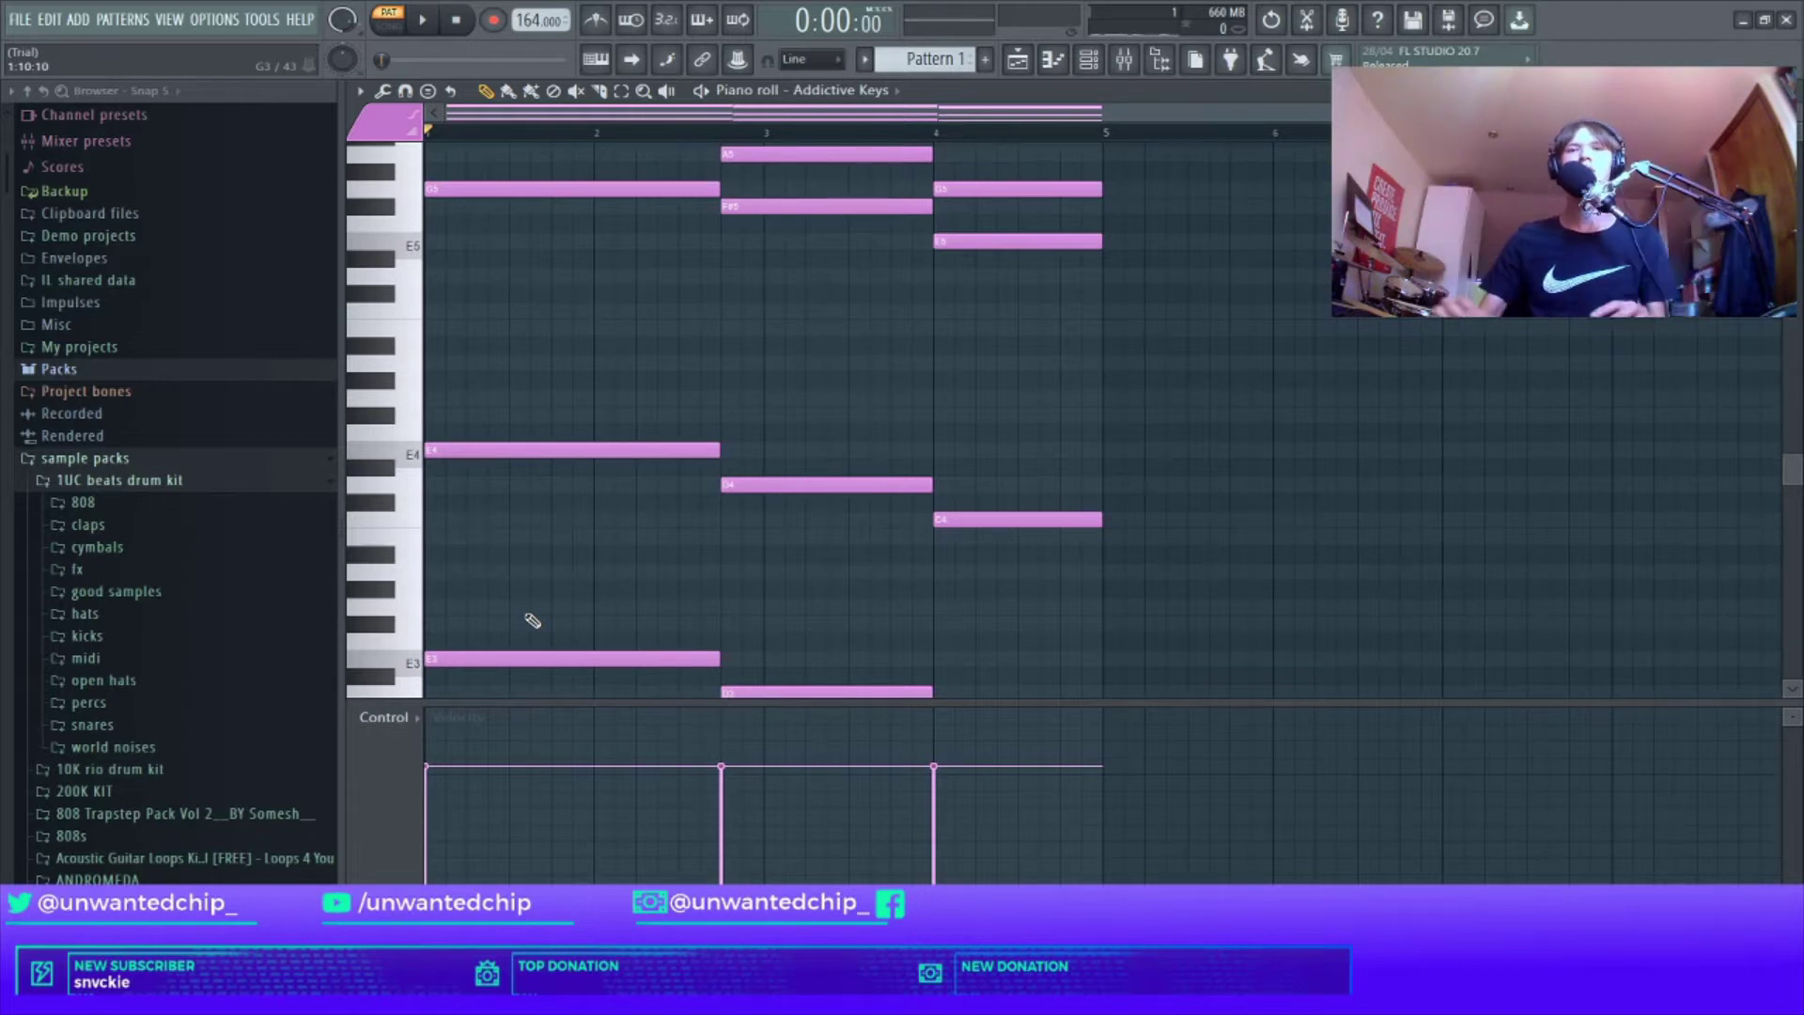
{"action": "scroll", "coordinate": [545, 630], "scroll_direction": "up", "scroll_amount": 12}
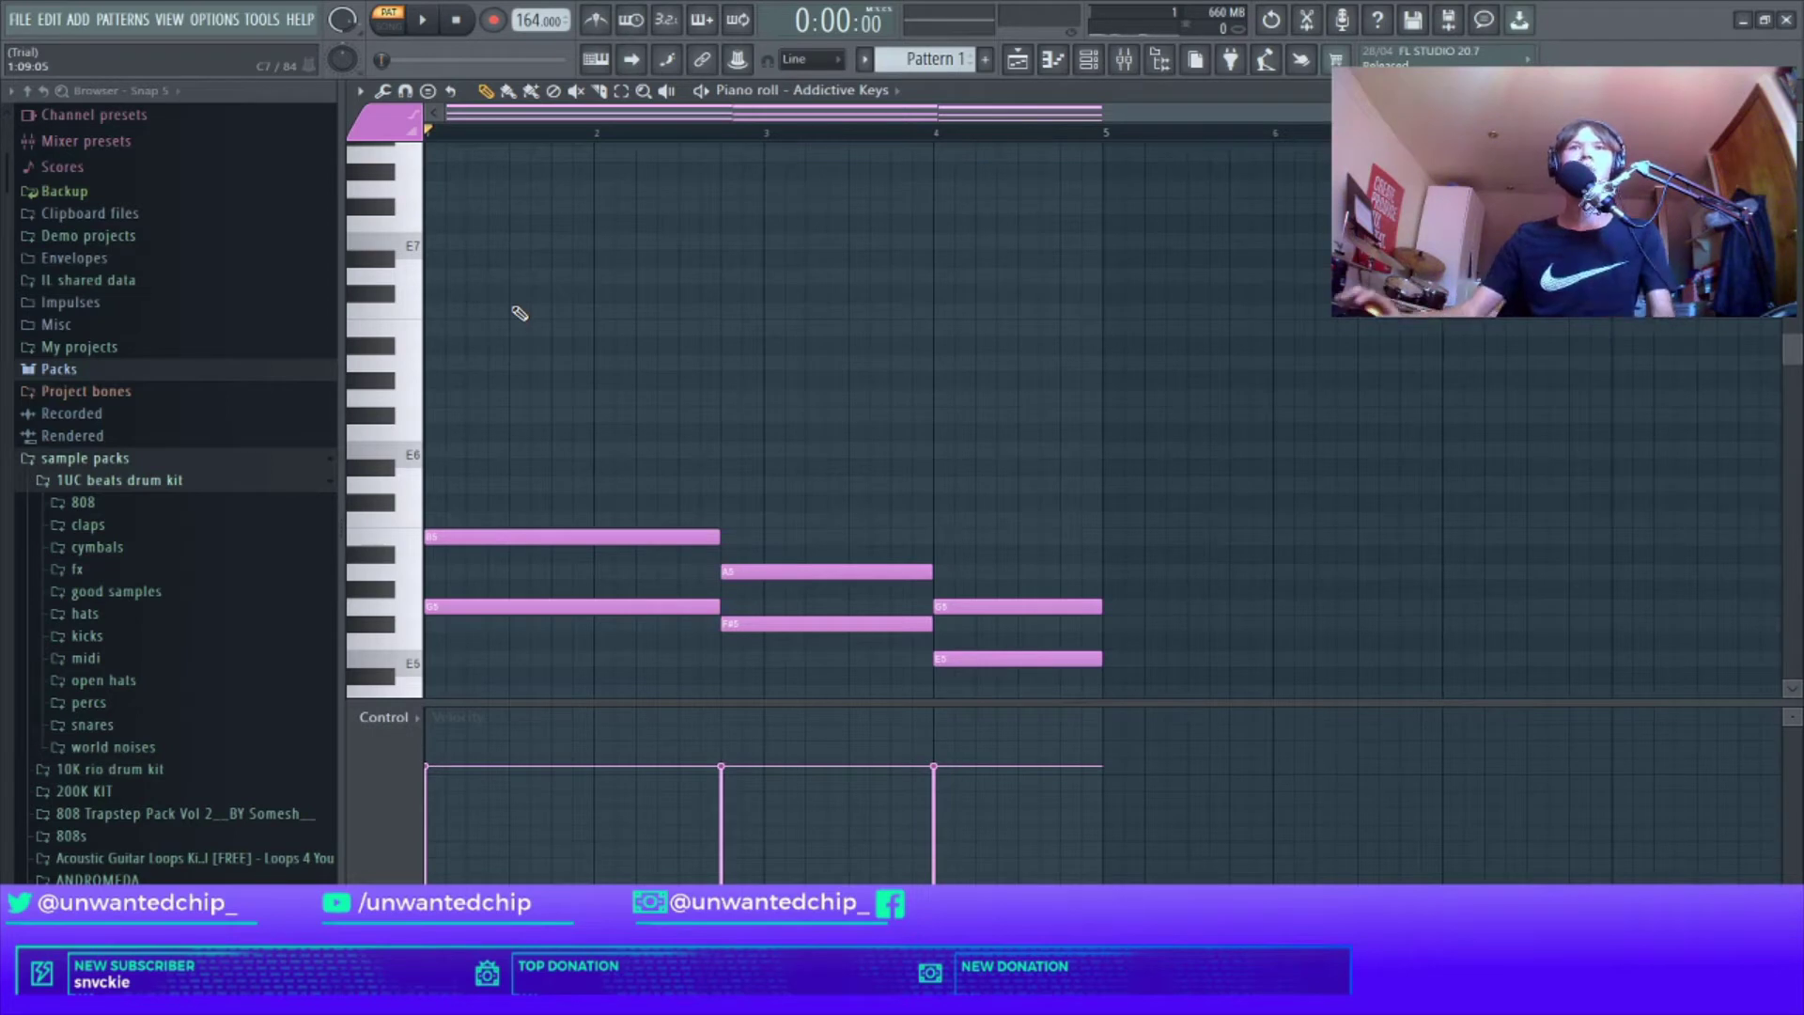
Step: Add two melody notes above the first chord in bar 1, D7 halfway through beat 2 and G6 on beat 3, and play them
{"action": "left_click", "coordinate": [516, 396]}
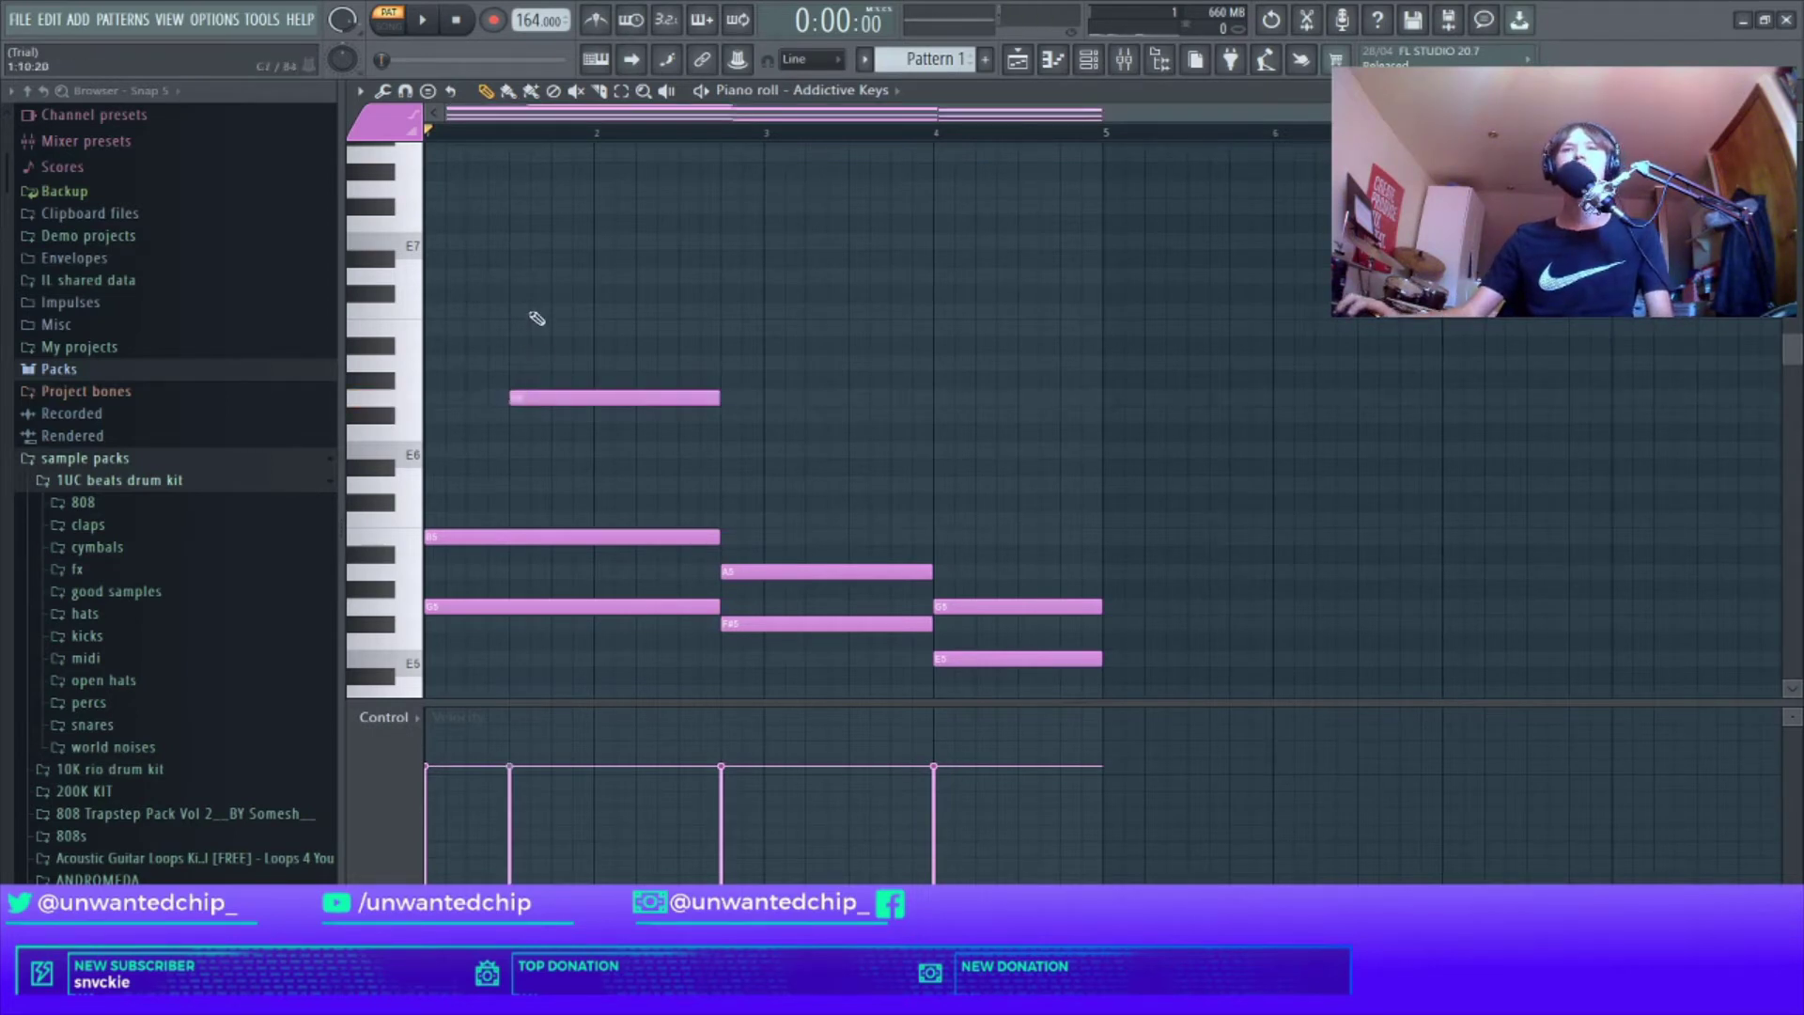
{"action": "left_click", "coordinate": [490, 275]}
{"action": "key", "text": "space"}
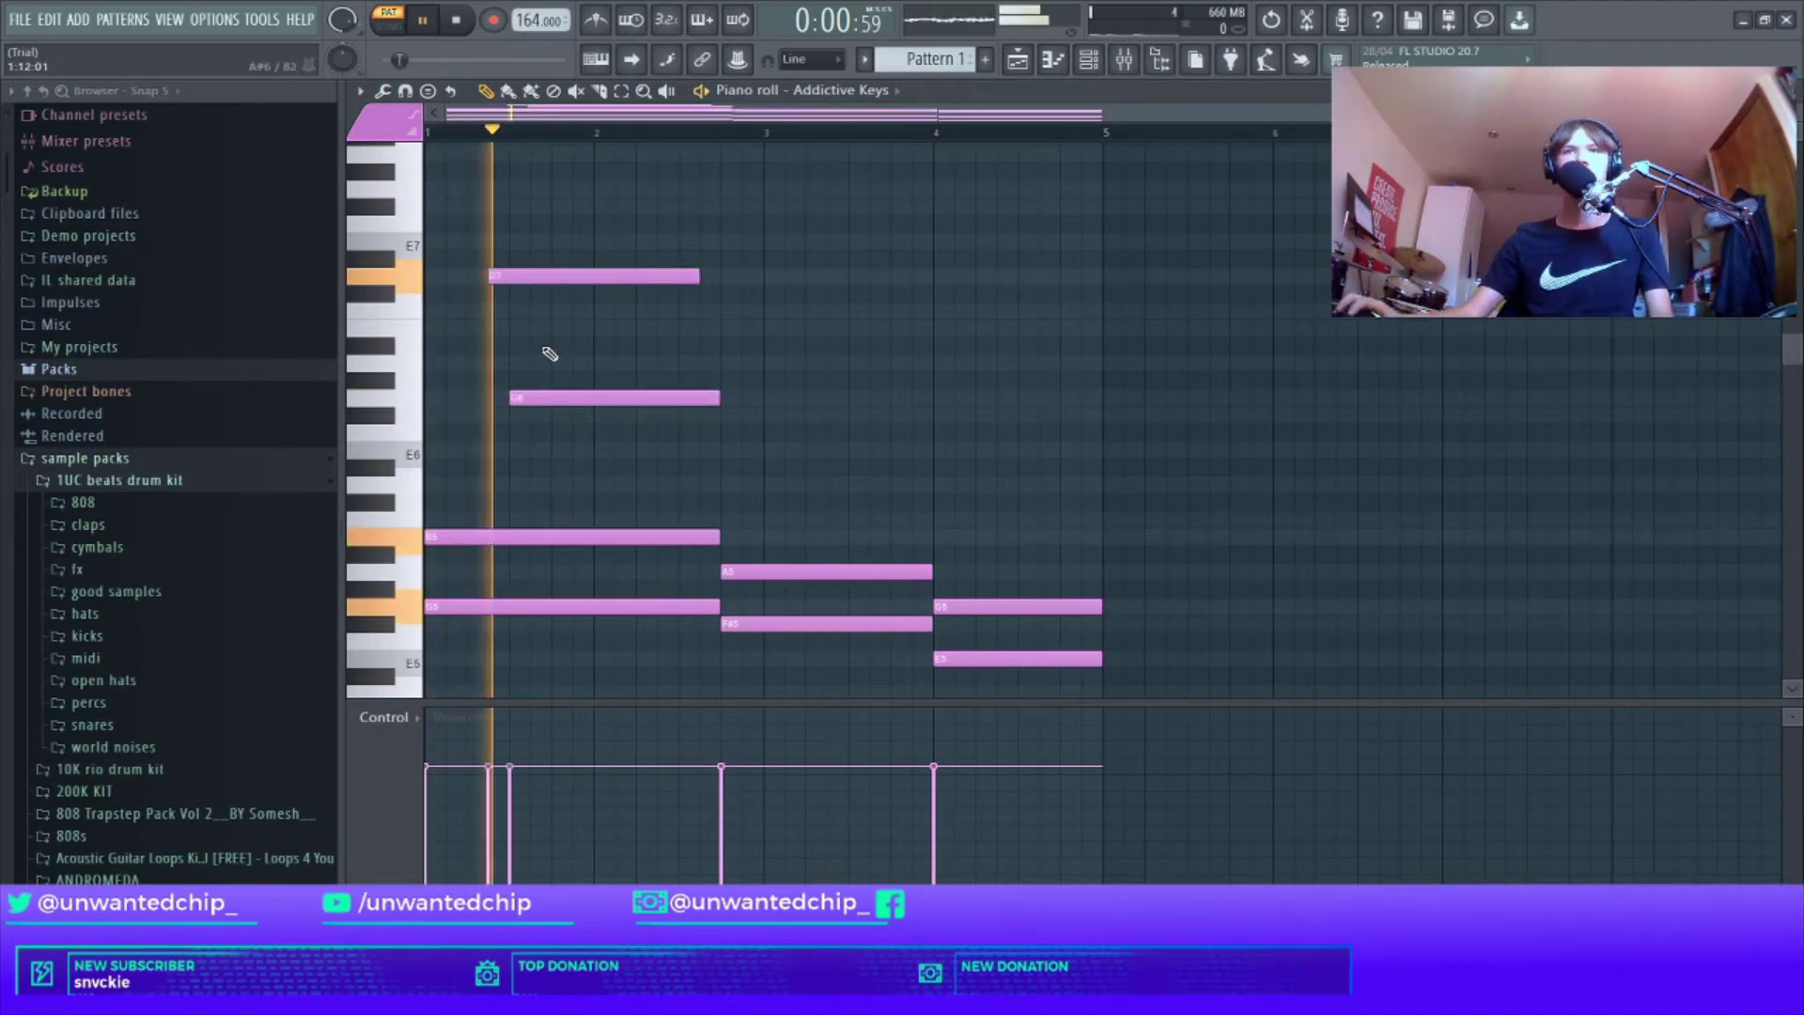
{"action": "key", "text": "space"}
{"action": "key", "text": "space"}
{"action": "key", "text": "space"}
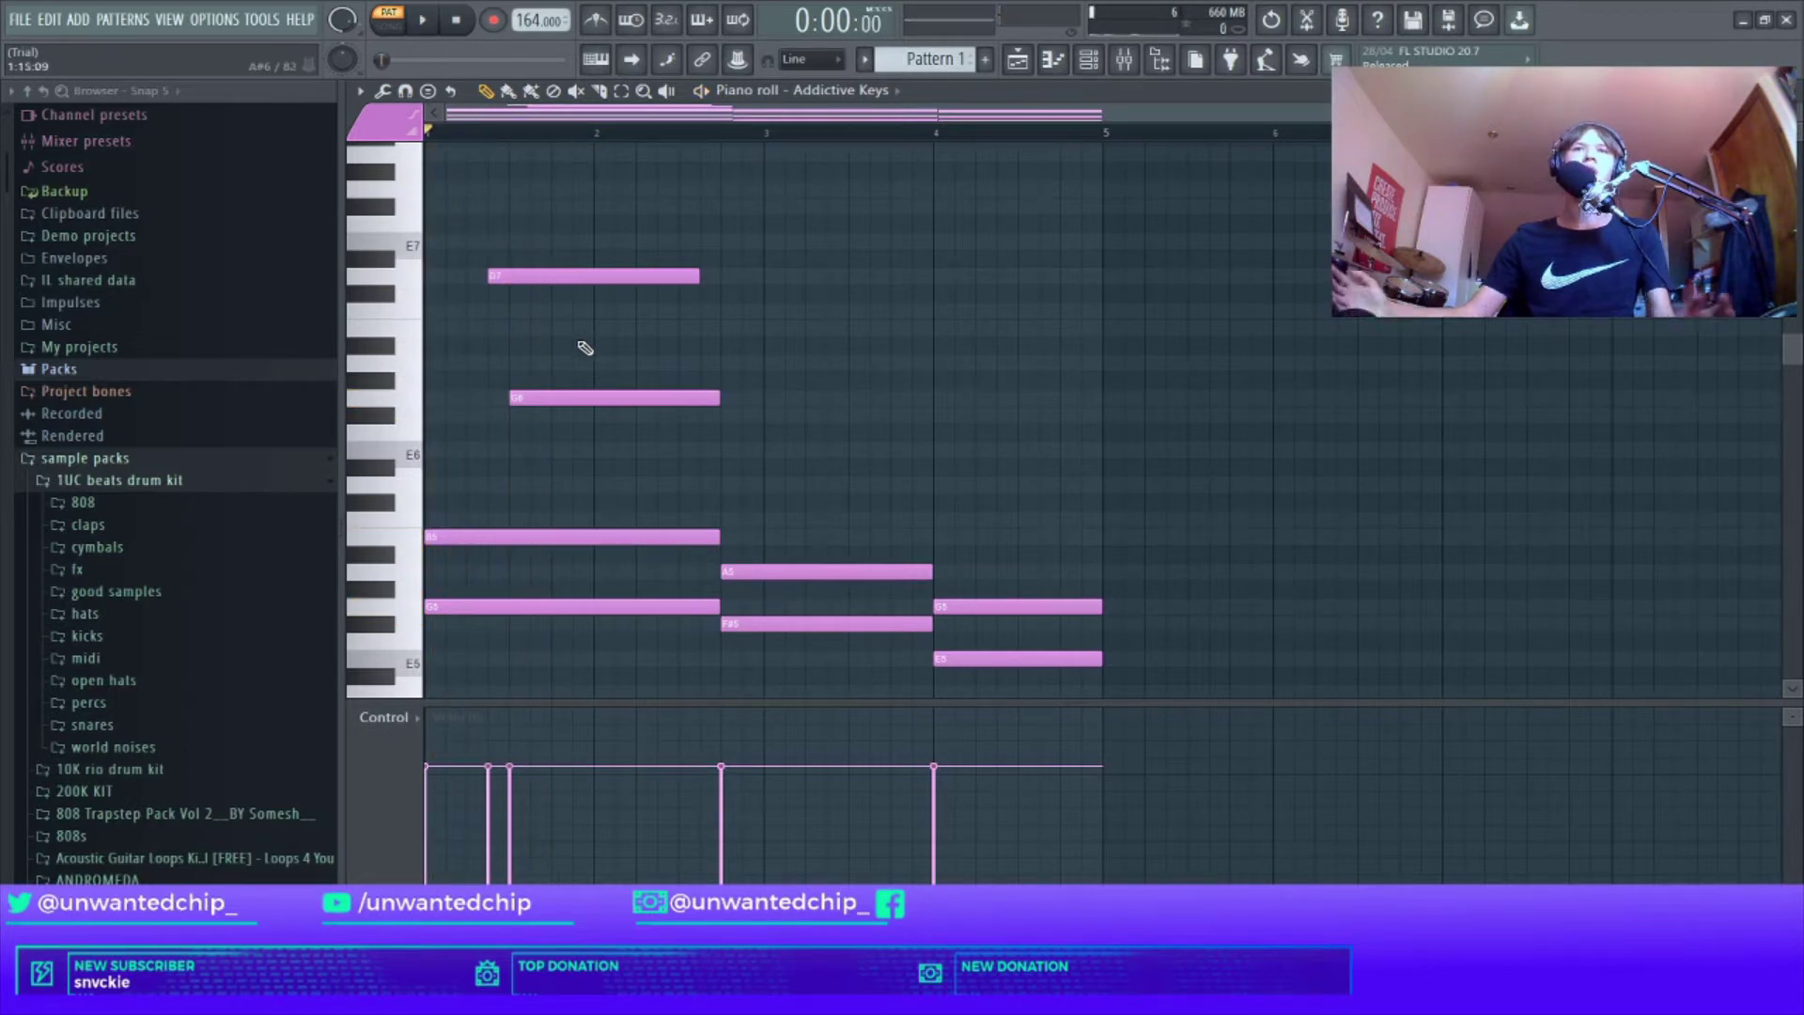
Step: Continue the bar 1 melody with B6 halfway through beat 3 and A6 on beat 4, and play it back
{"action": "left_click", "coordinate": [535, 329]}
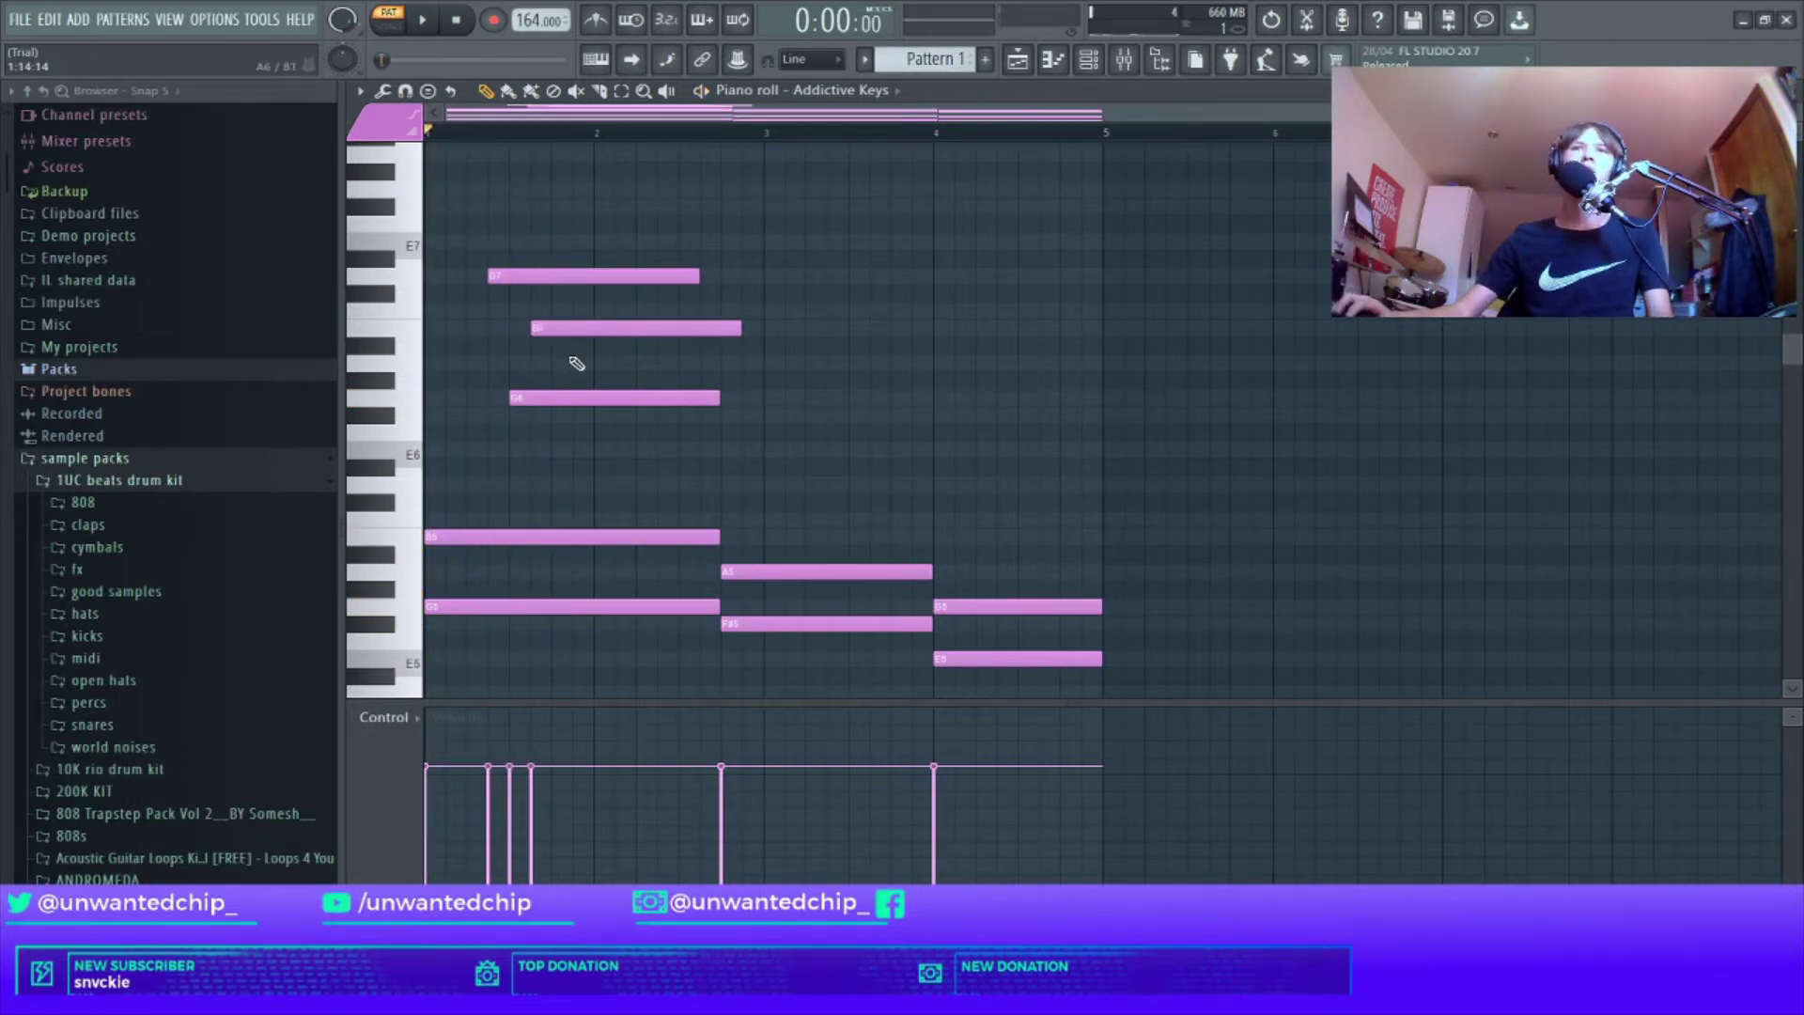
{"action": "left_click", "coordinate": [572, 365]}
{"action": "key", "text": "space"}
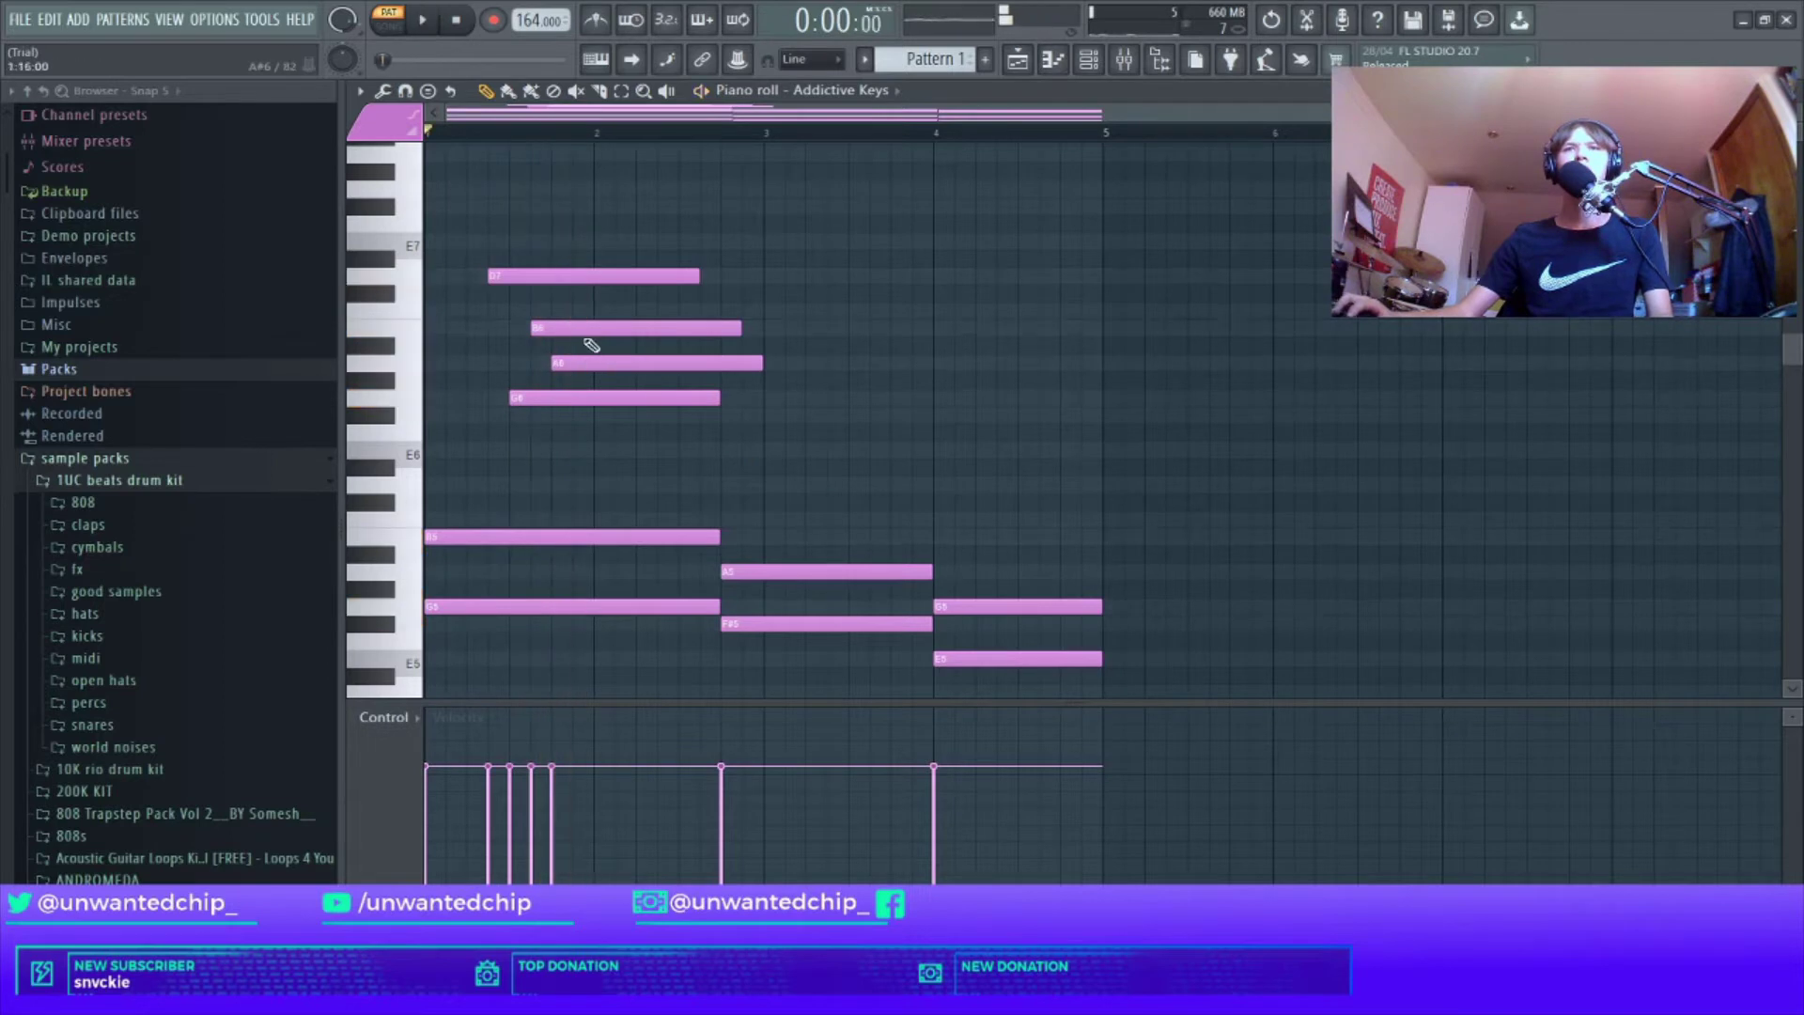
{"action": "left_click_drag", "start_coordinate": [554, 327], "coordinate": [573, 363]}
{"action": "key", "text": "space"}
{"action": "key", "text": "space"}
{"action": "key", "text": "space"}
{"action": "key", "text": "space"}
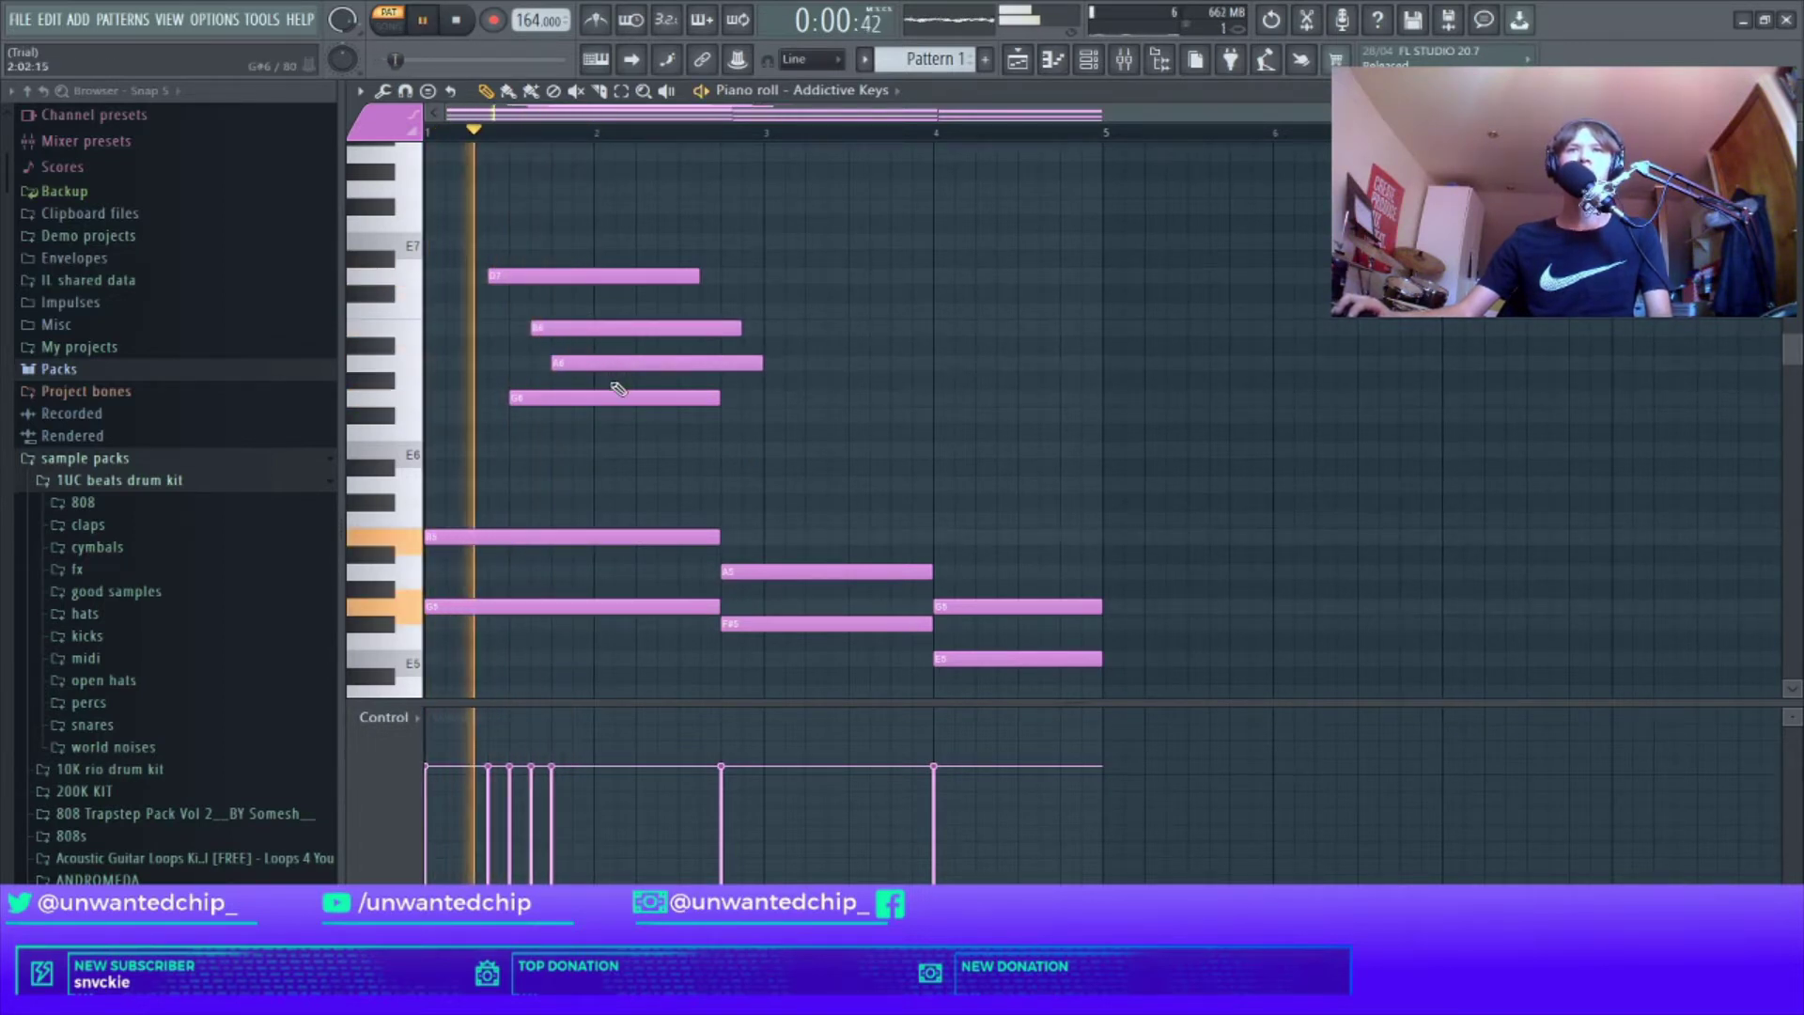
{"action": "key", "text": "space"}
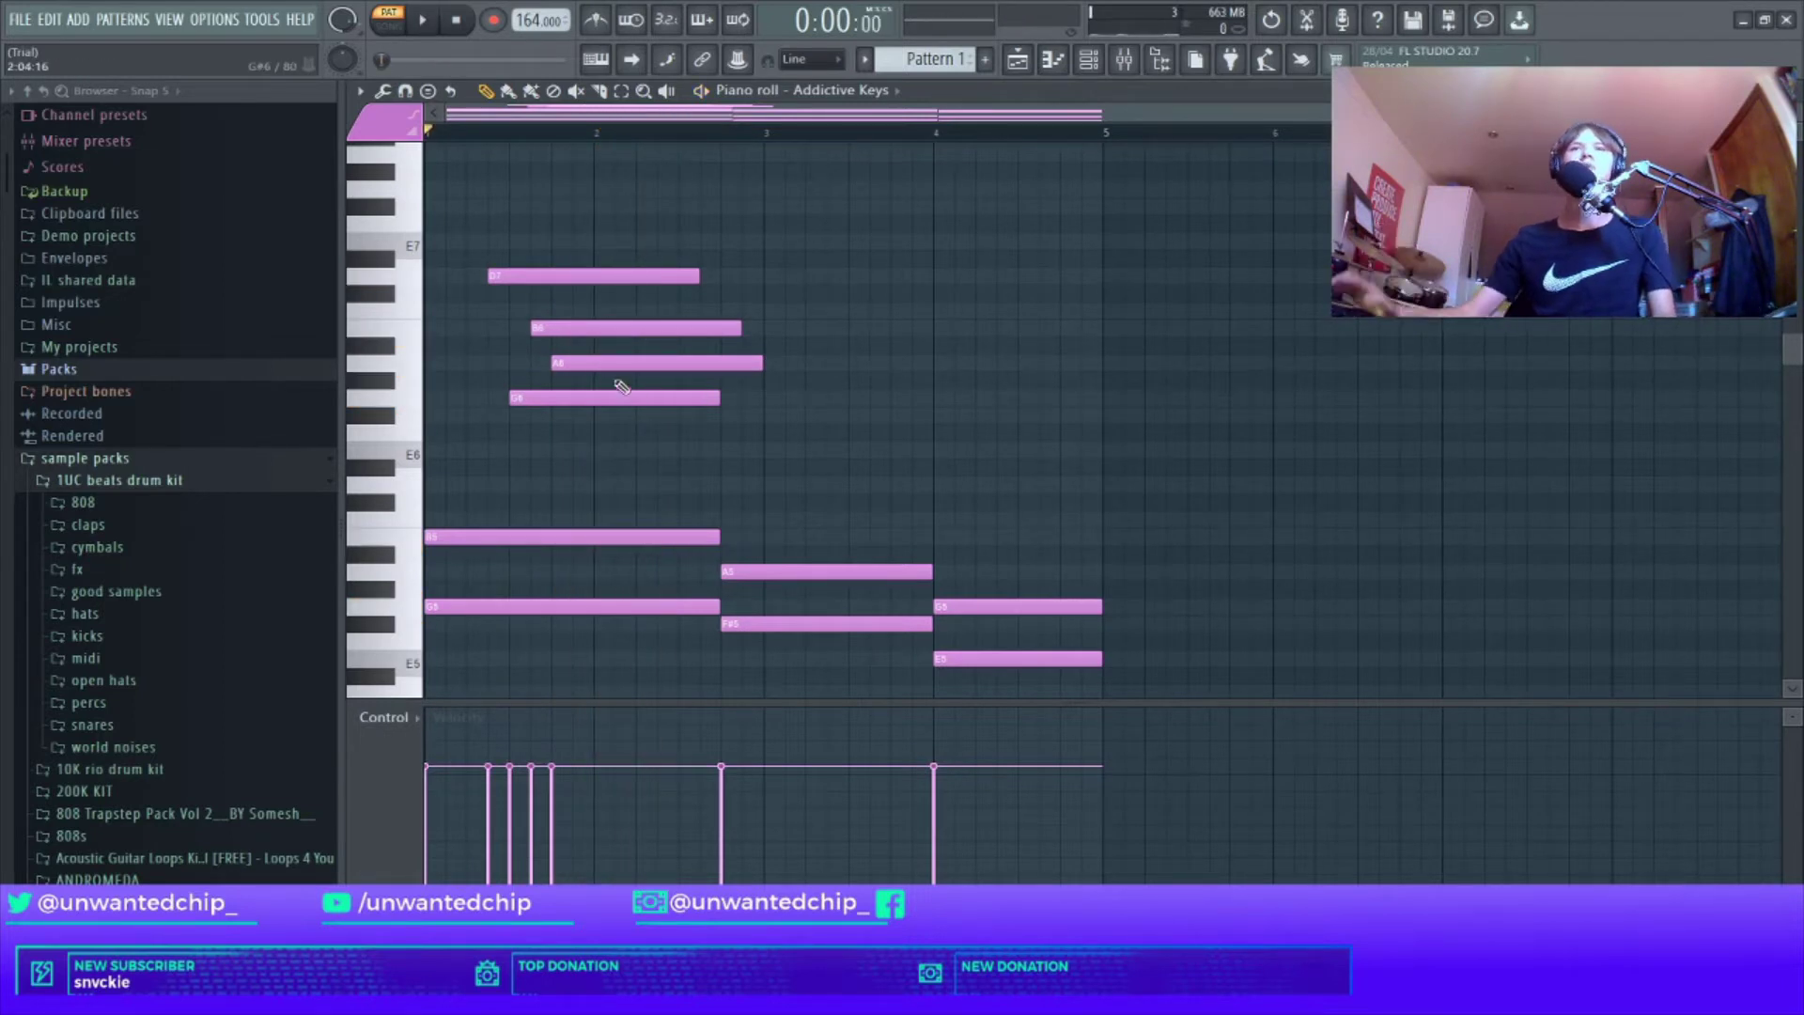
Step: Try a C7 melody note at the start of bar 2 and one beat further on, playing each placement
{"action": "key", "text": "space"}
{"action": "left_click", "coordinate": [625, 311]}
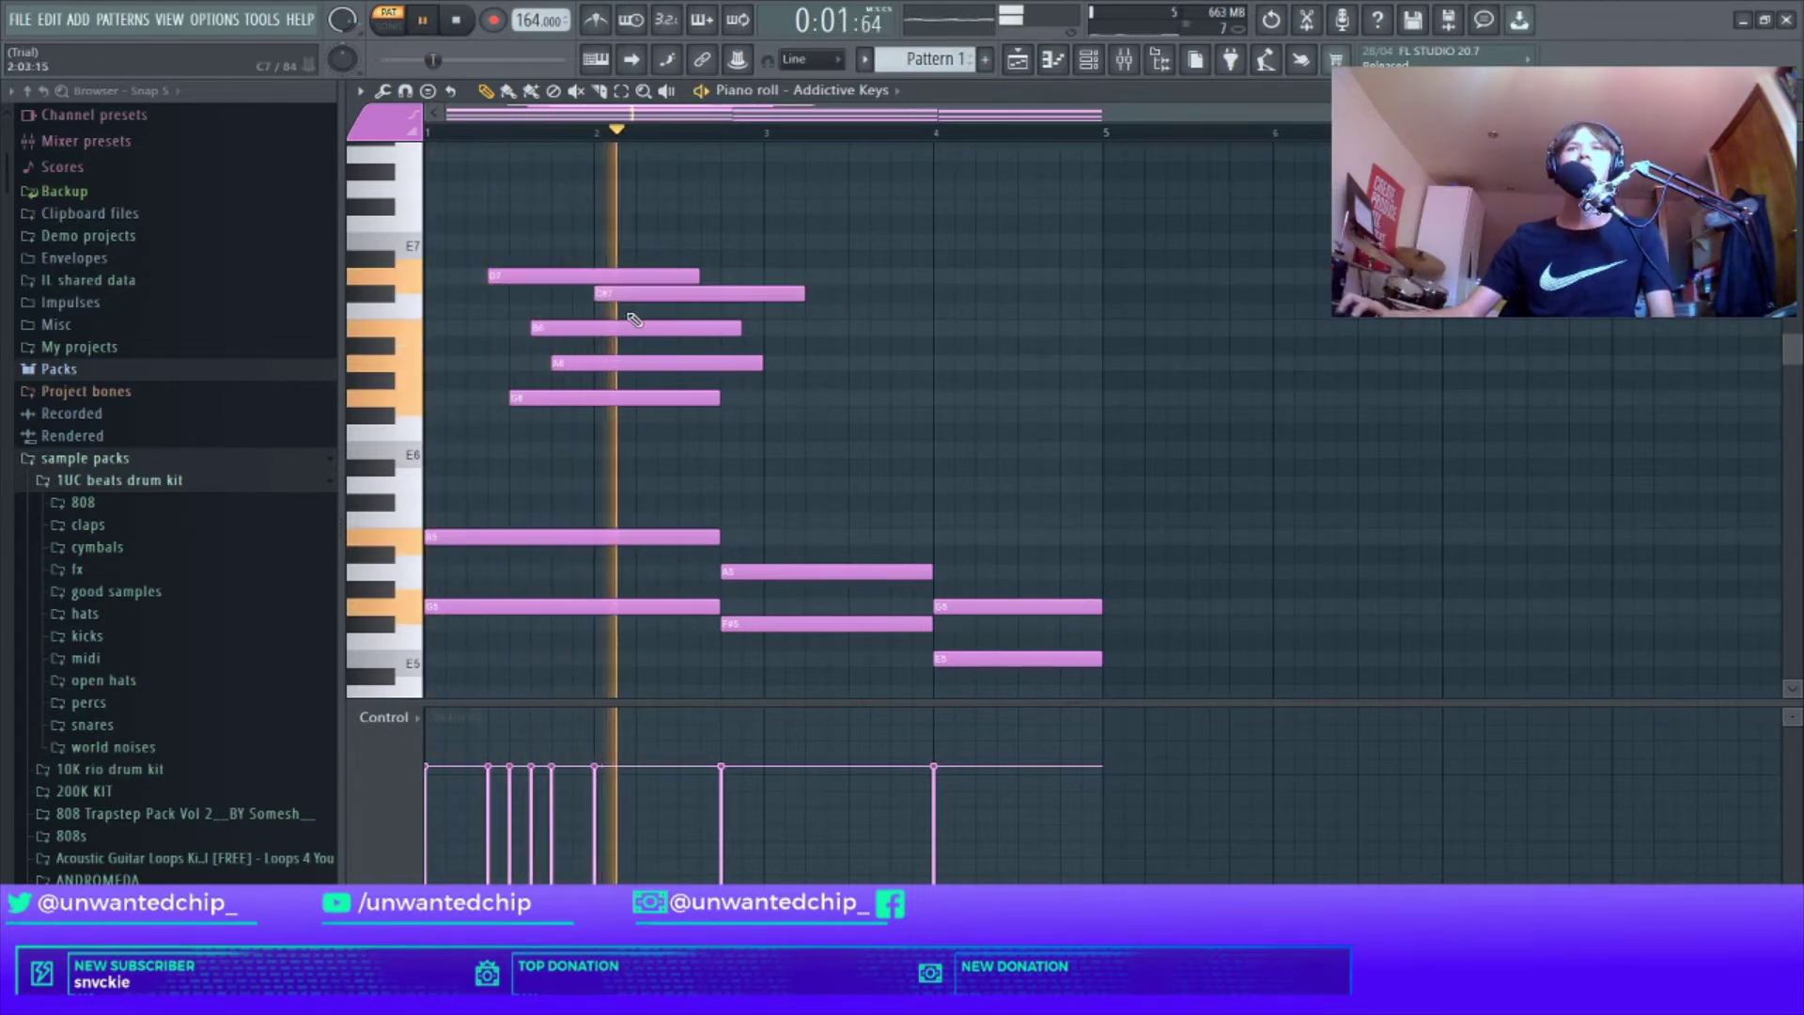
{"action": "key", "text": "space"}
{"action": "key", "text": "space"}
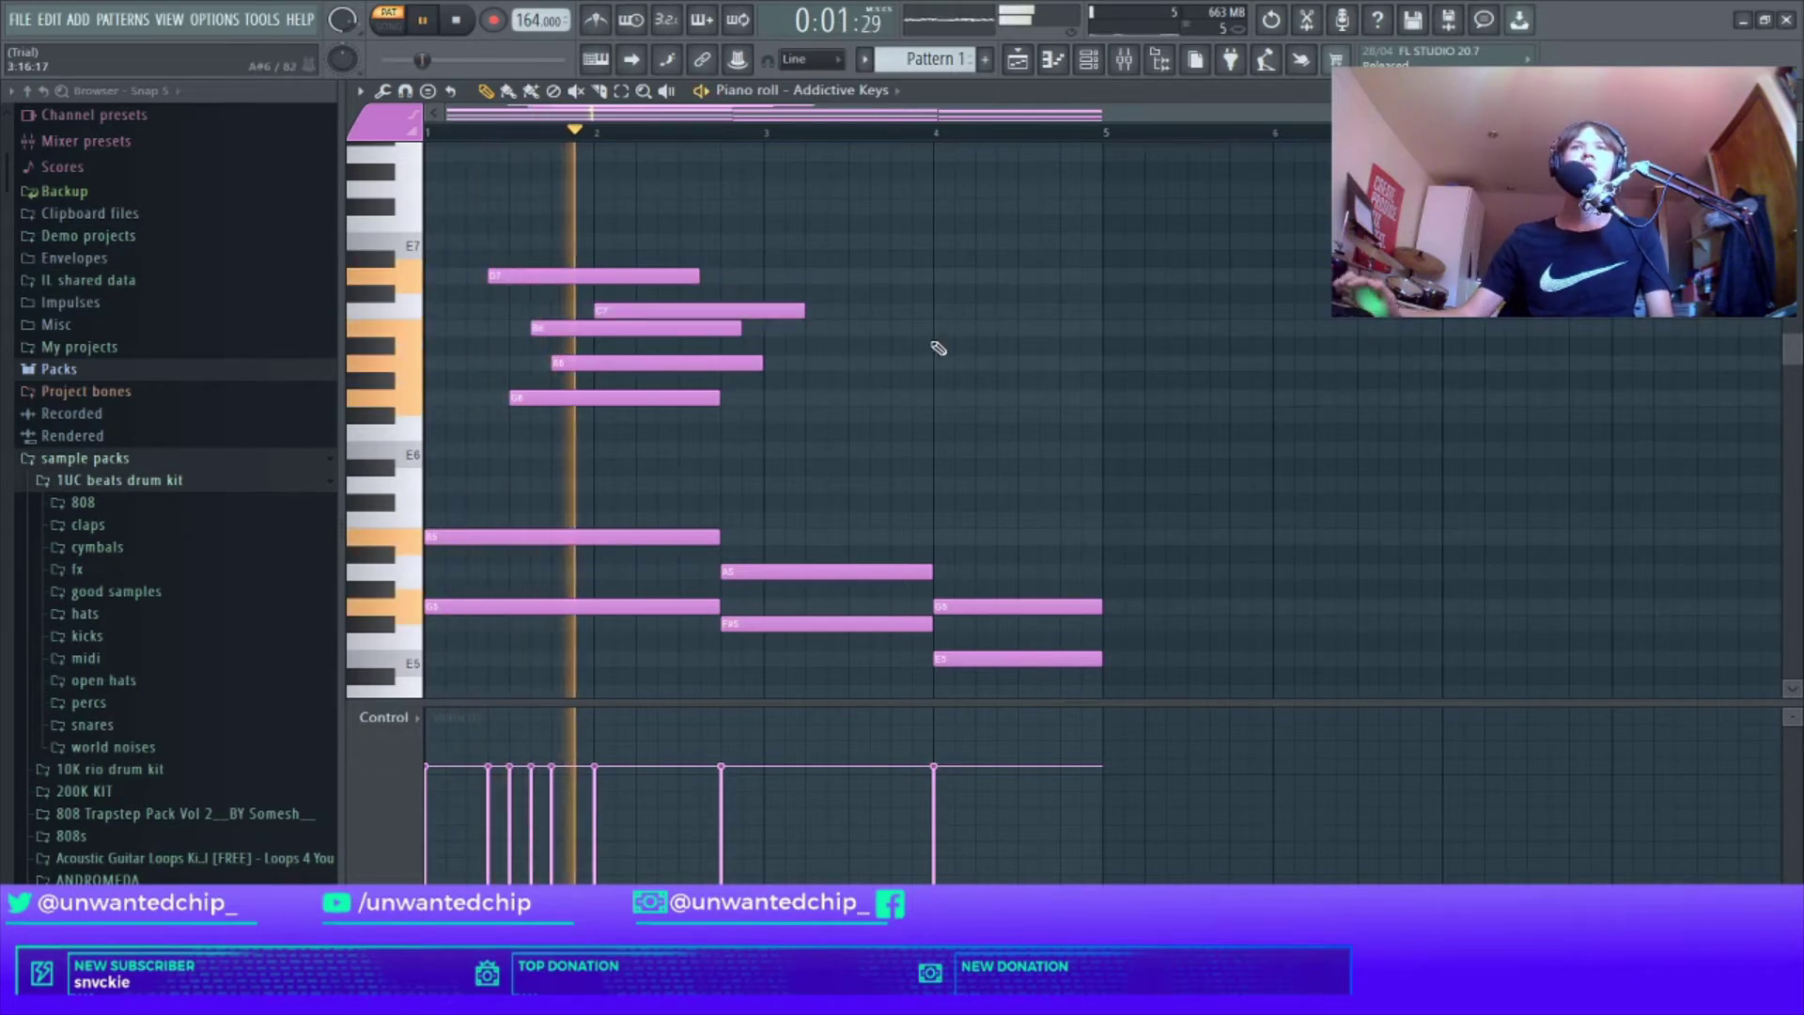
{"action": "key", "text": "space"}
{"action": "key", "text": "space"}
{"action": "left_click_drag", "start_coordinate": [721, 311], "coordinate": [763, 311]}
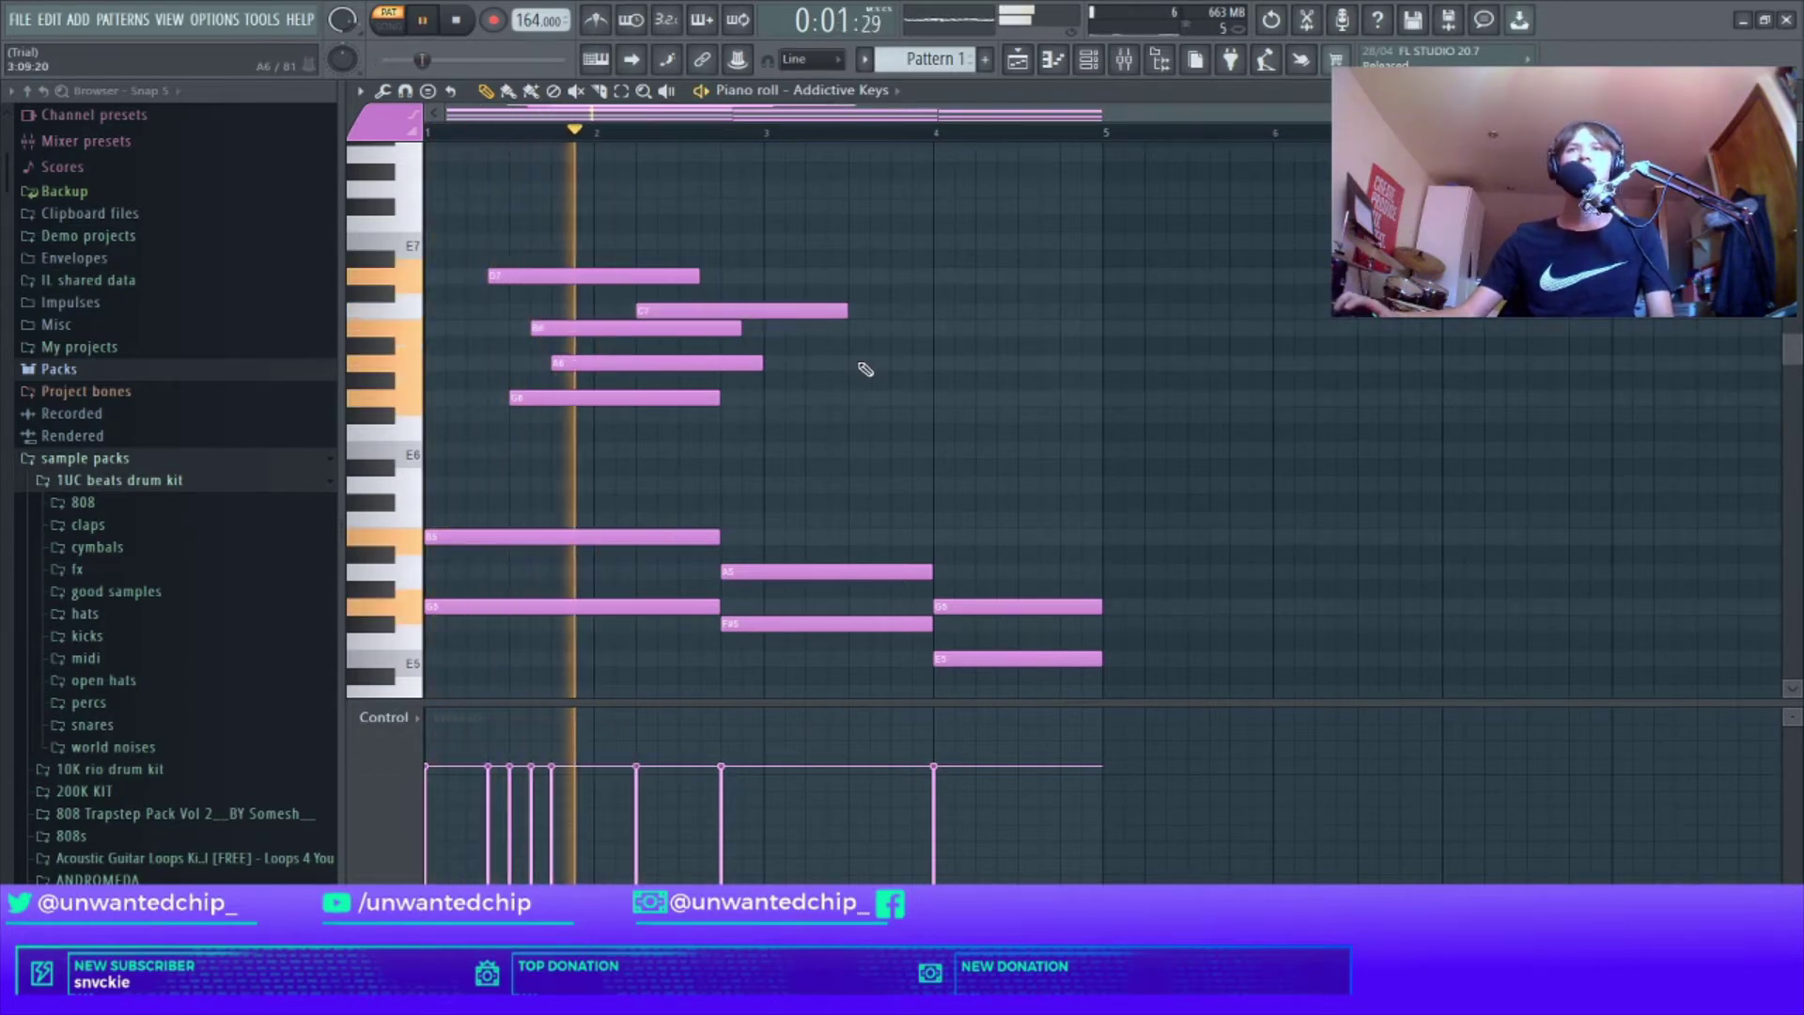
{"action": "key", "text": "space"}
{"action": "key", "text": "space"}
Step: Shorten the four bar 1 melody notes to two beats each, and delete the C7 note in bar 2
{"action": "left_click_drag", "start_coordinate": [576, 254], "coordinate": [630, 377]}
{"action": "key", "text": "space"}
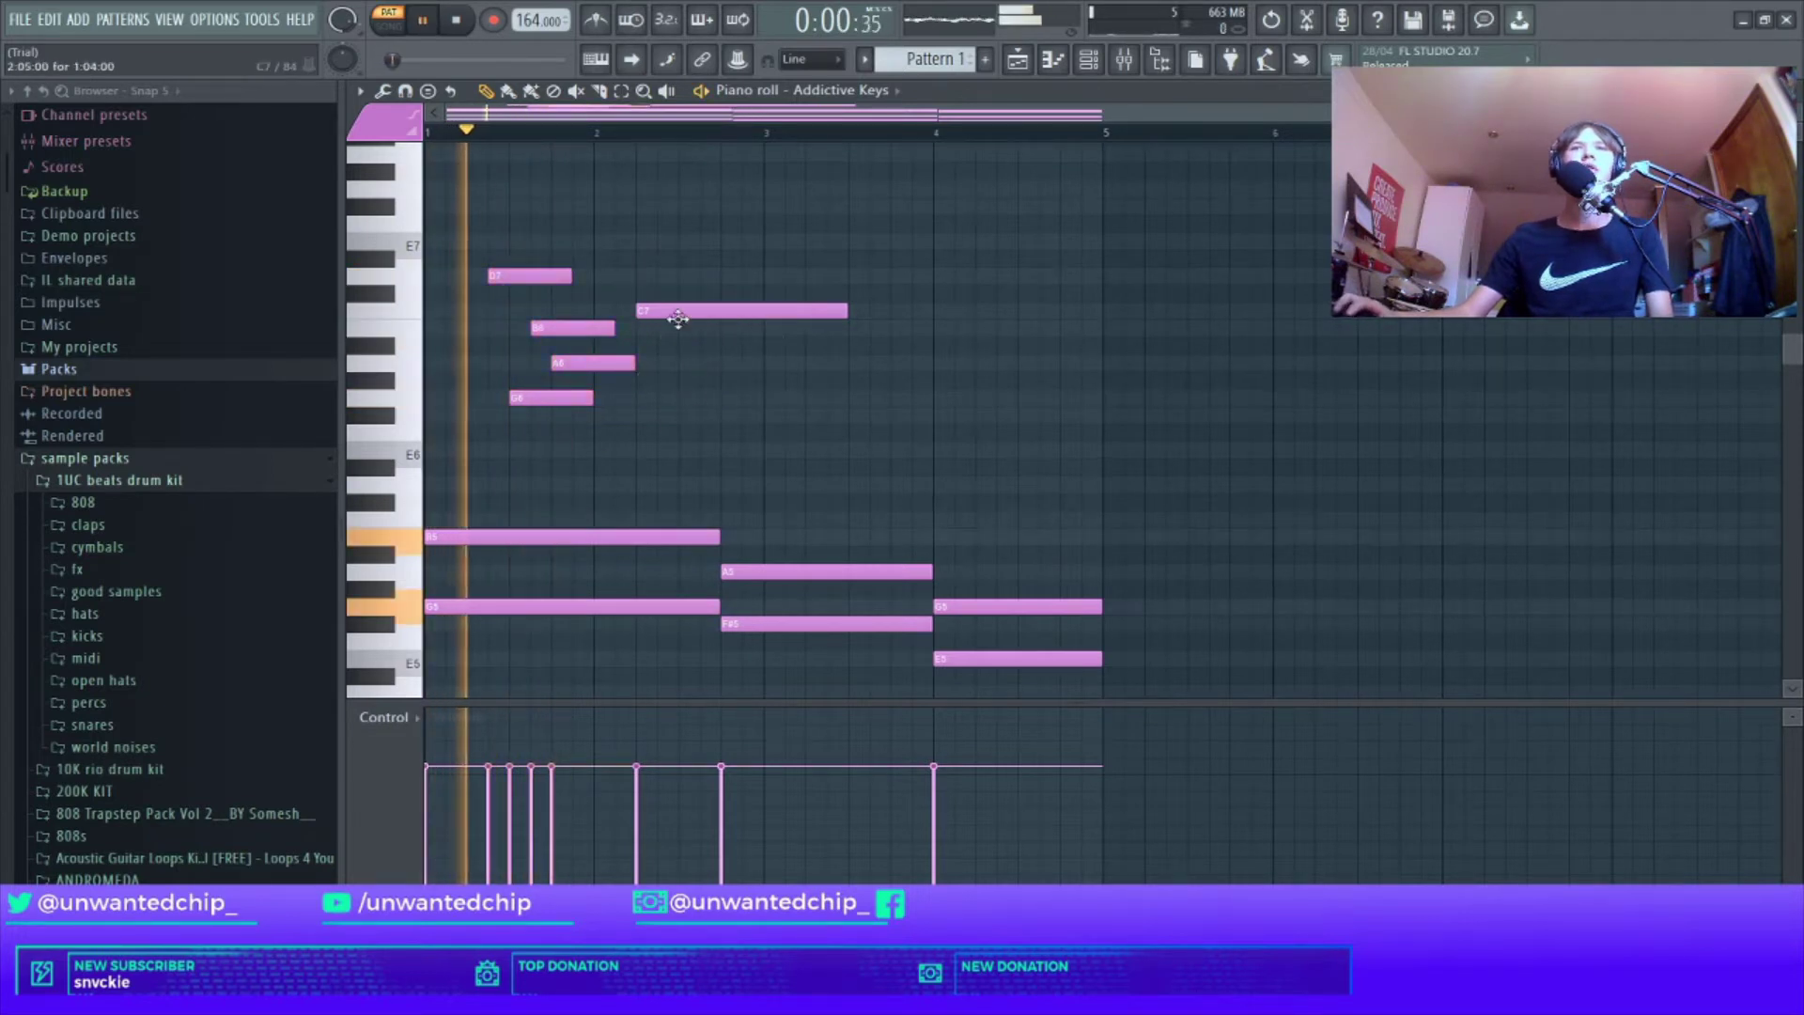
{"action": "right_click", "coordinate": [683, 311]}
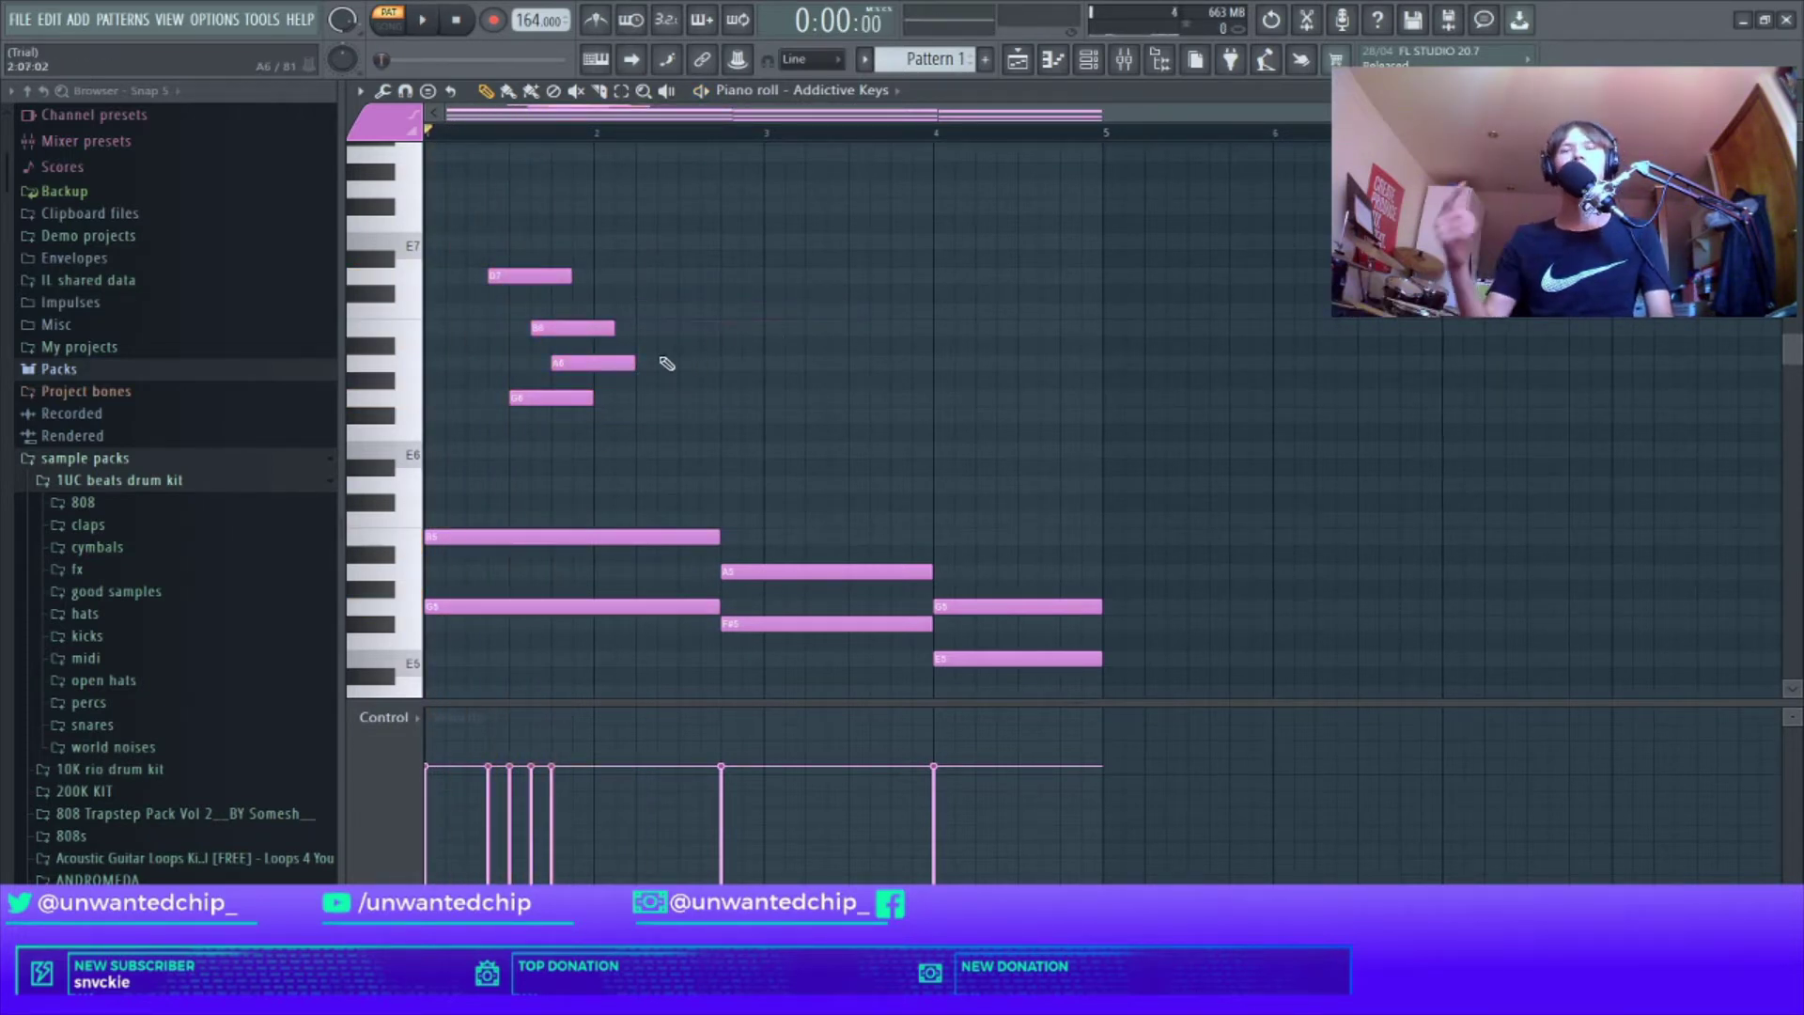
Step: Examine how the short melody notes sit above the chords and bass notes across the four bars
{"action": "scroll", "coordinate": [723, 357], "scroll_direction": "down", "scroll_amount": 4}
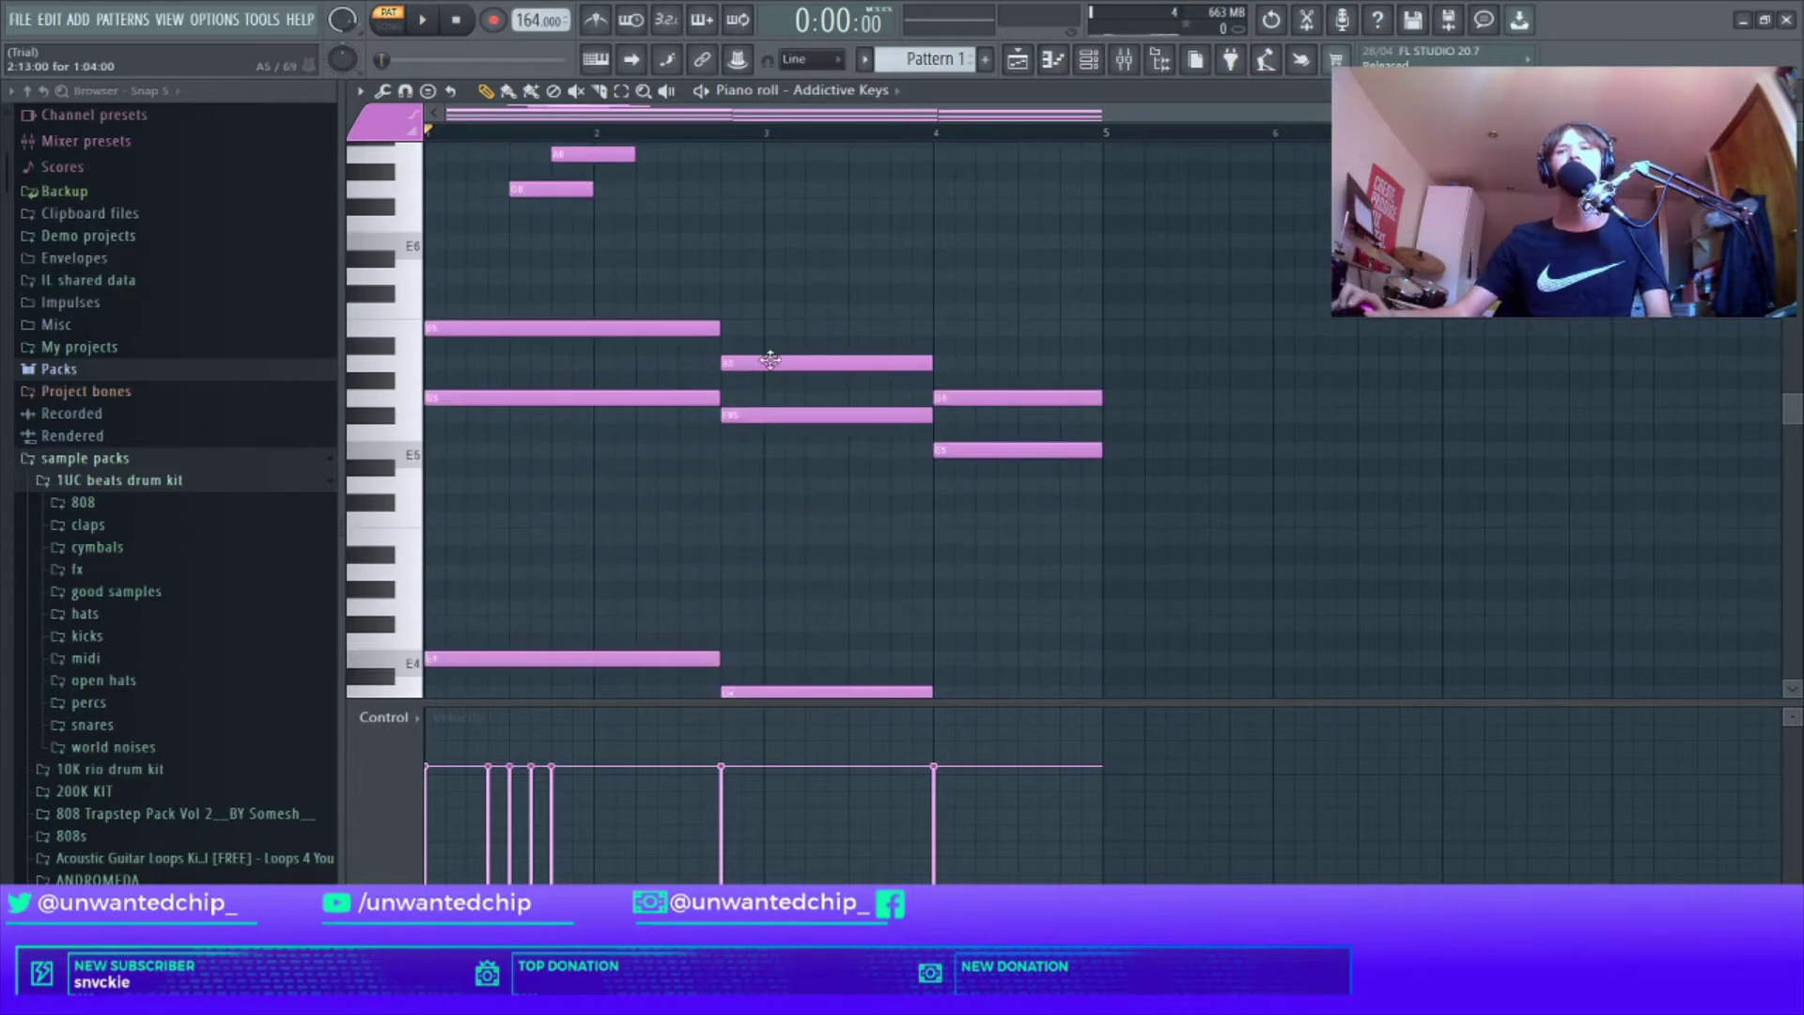
{"action": "left_click_drag", "start_coordinate": [555, 298], "coordinate": [846, 536]}
{"action": "scroll", "coordinate": [846, 536], "scroll_direction": "down", "scroll_amount": 4}
{"action": "key", "text": "ctrl+a"}
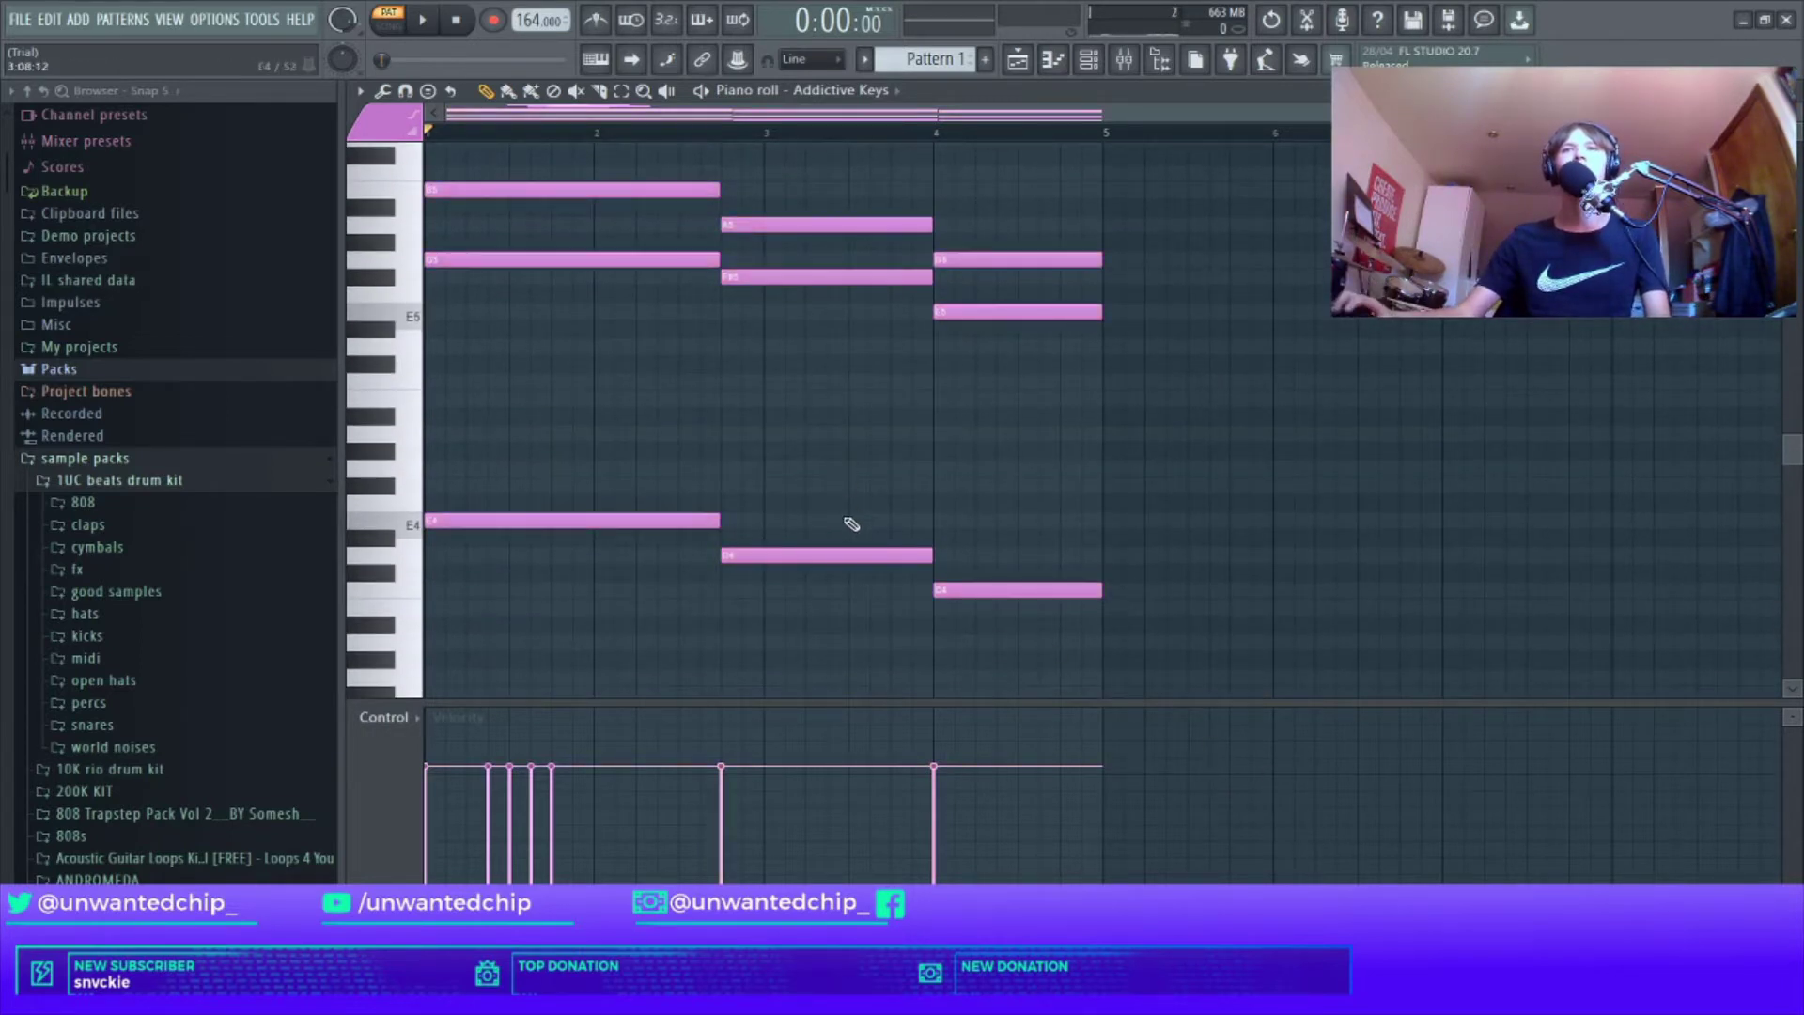
{"action": "scroll", "coordinate": [851, 524], "scroll_direction": "up", "scroll_amount": 6}
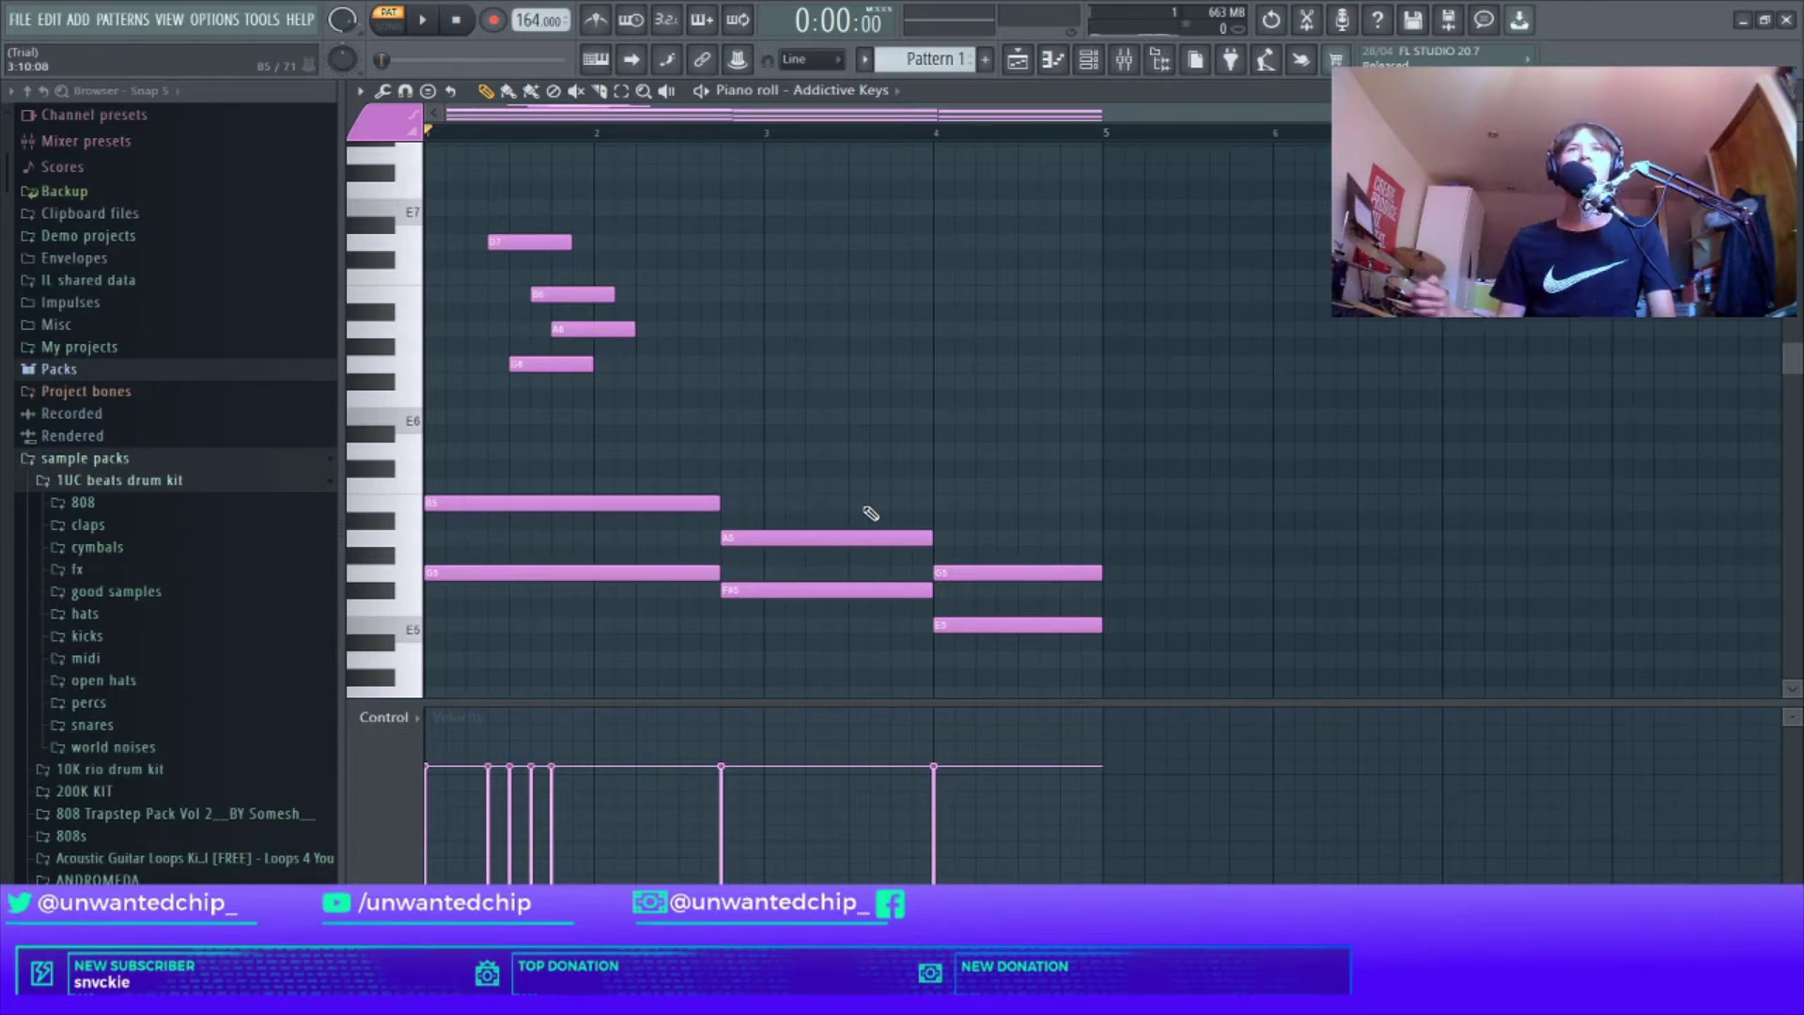
{"action": "scroll", "coordinate": [871, 513], "scroll_direction": "up", "scroll_amount": 2}
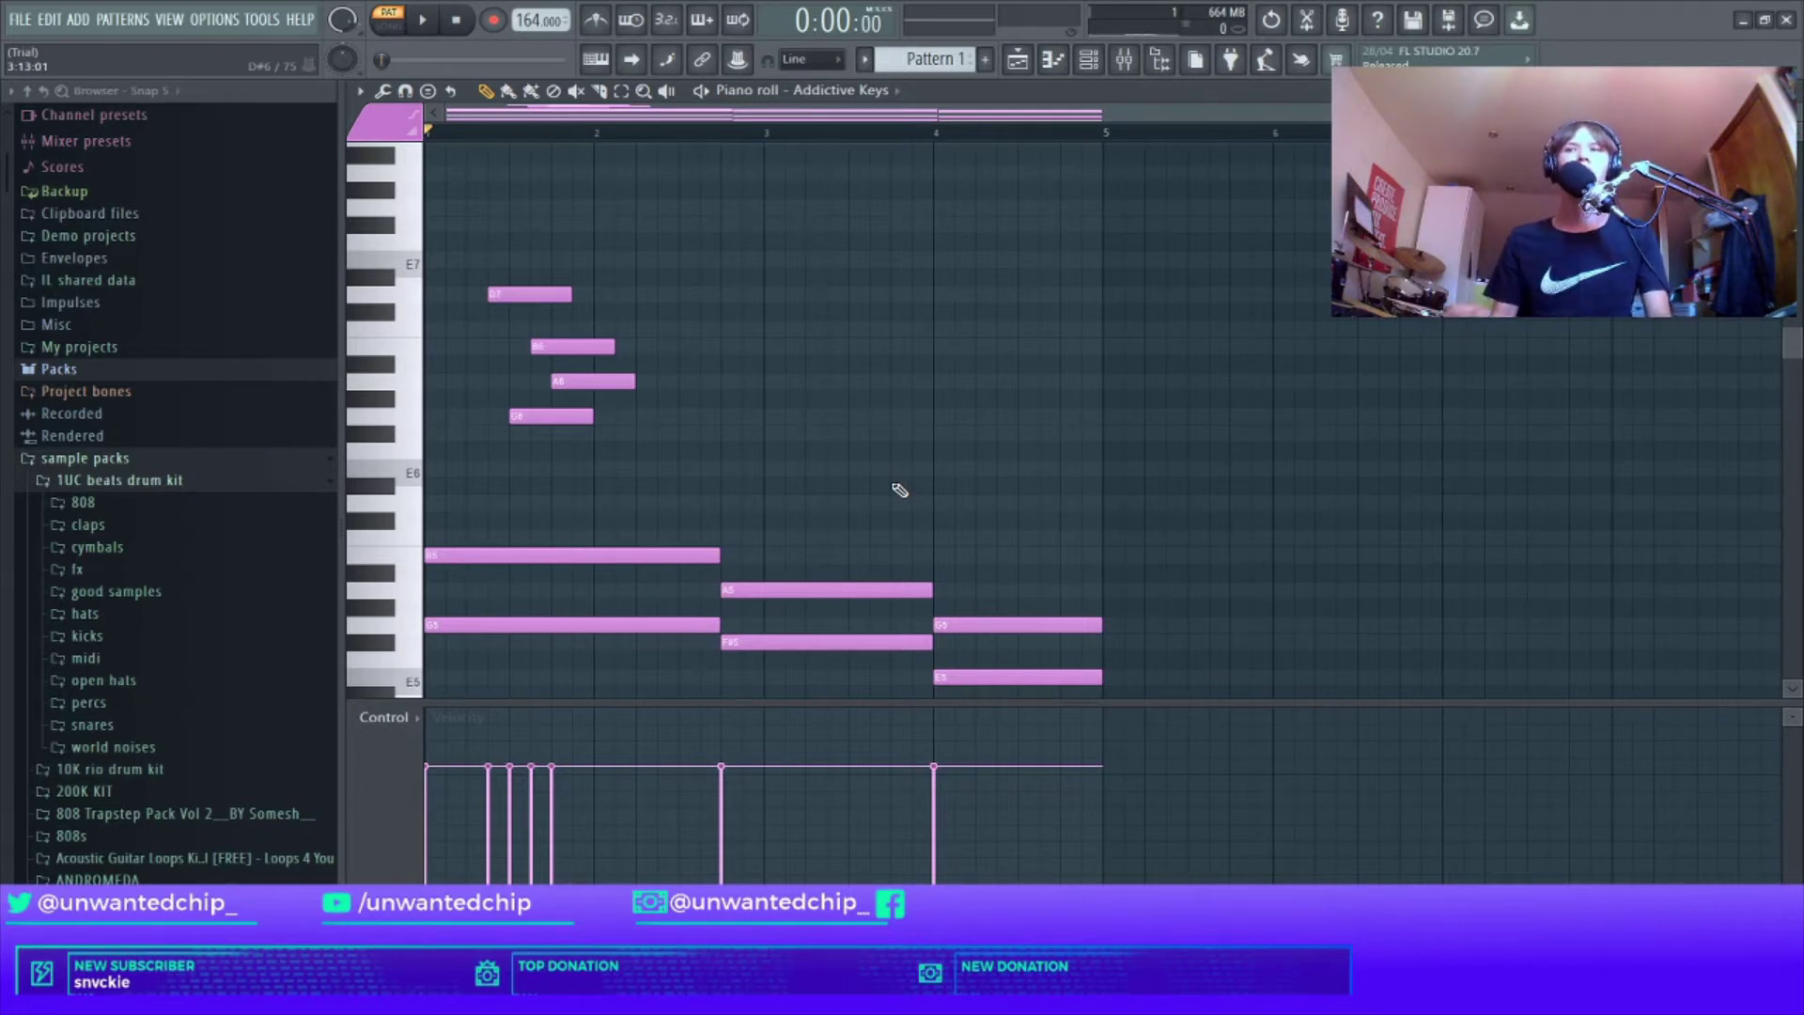
{"action": "scroll", "coordinate": [749, 488], "scroll_direction": "up", "scroll_amount": 2}
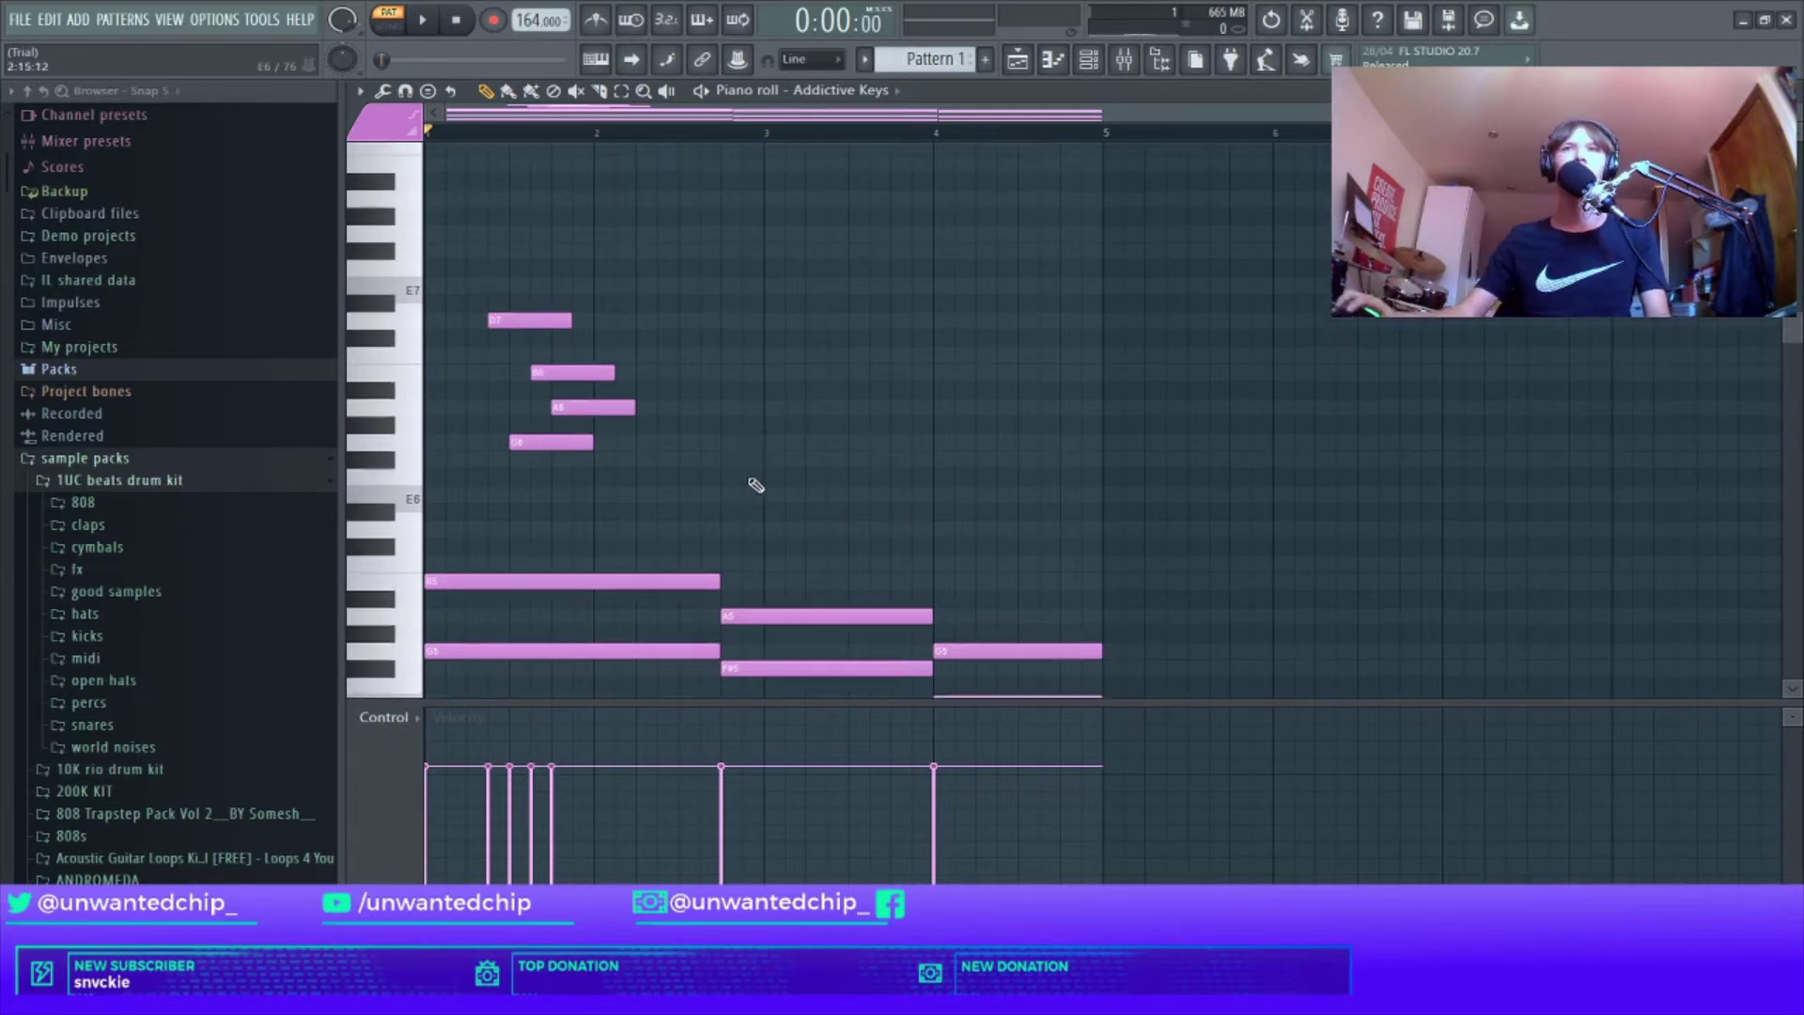
{"action": "scroll", "coordinate": [667, 495], "scroll_direction": "down", "scroll_amount": 2}
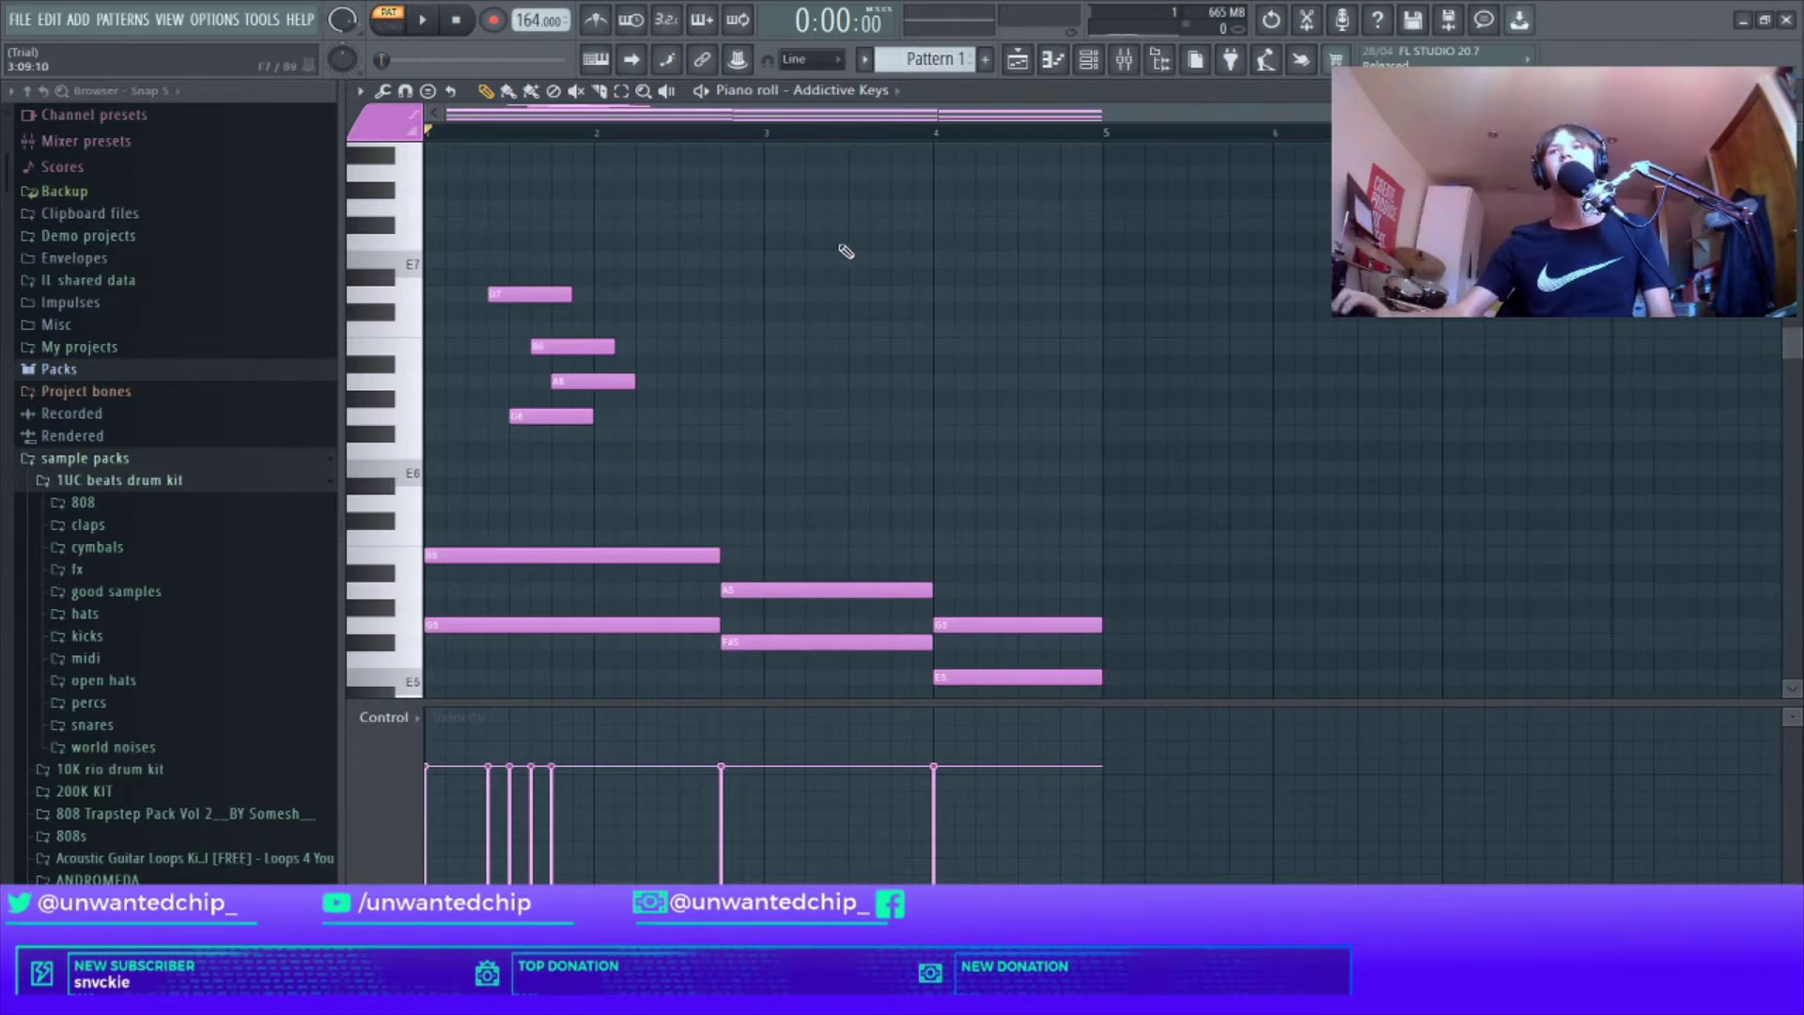
{"action": "left_click_drag", "start_coordinate": [801, 237], "coordinate": [1010, 490]}
{"action": "left_click_drag", "start_coordinate": [504, 234], "coordinate": [744, 482]}
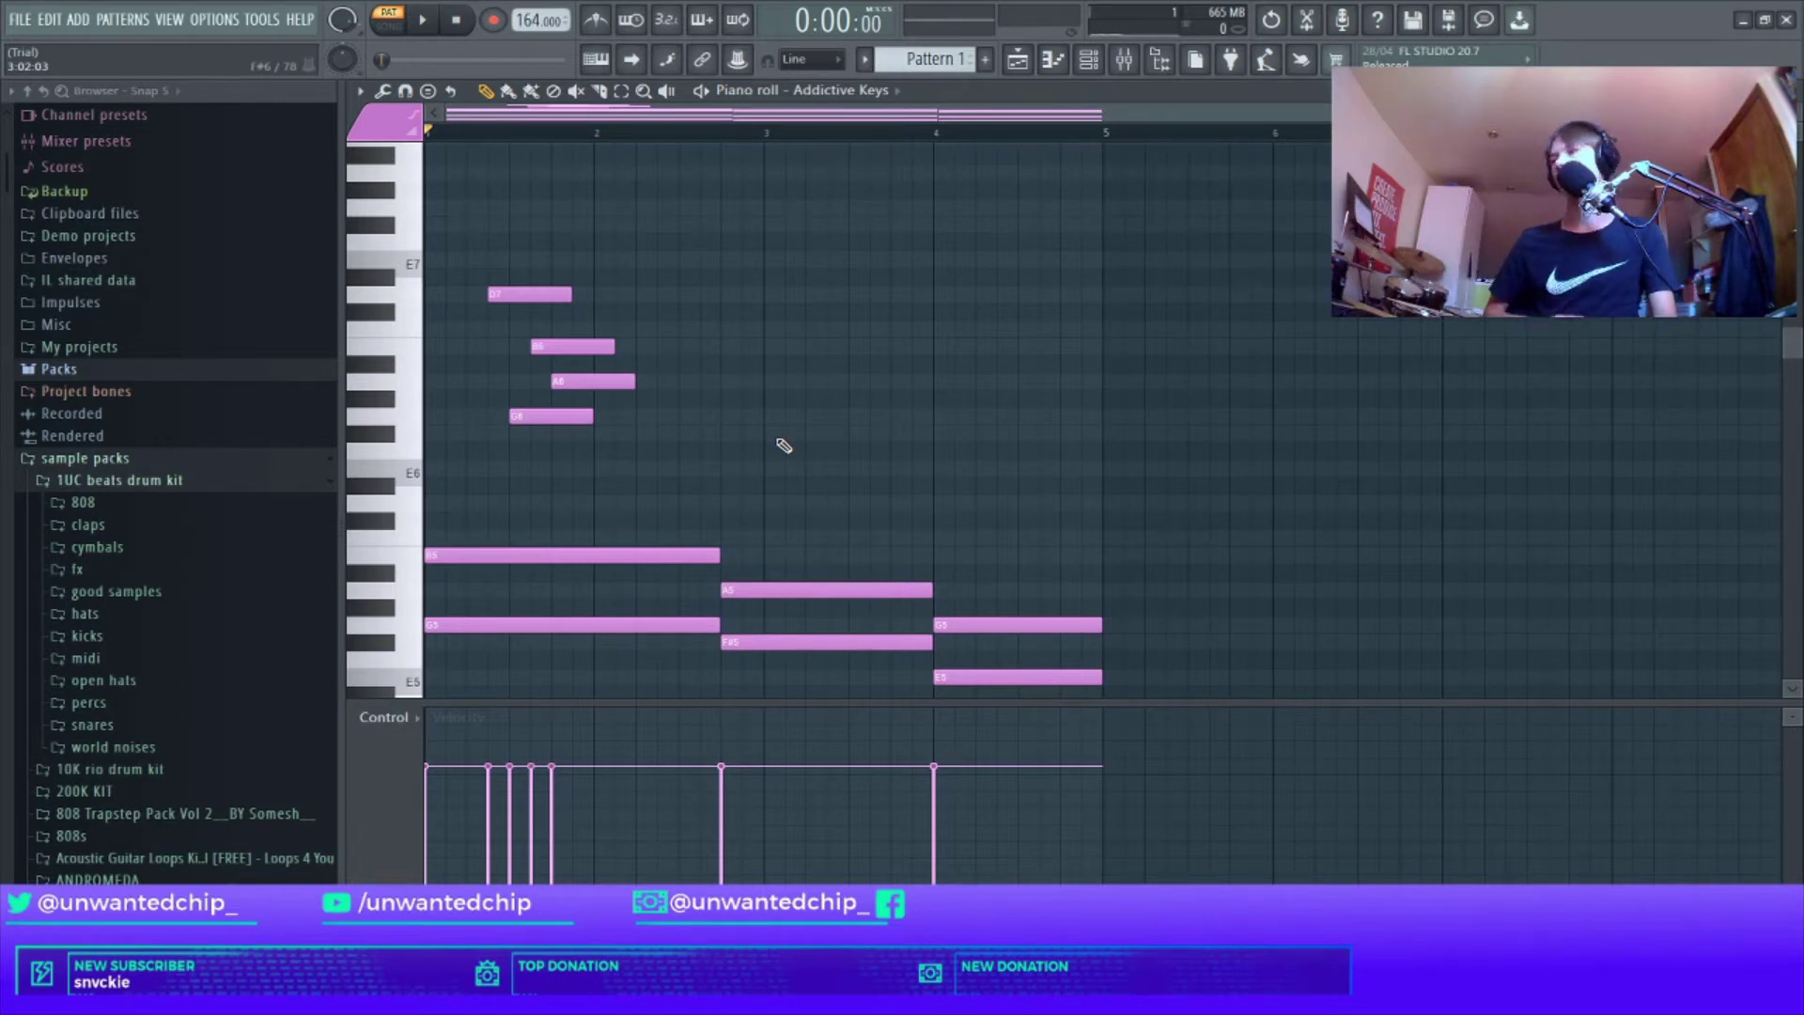
Step: Add a two-beat E7 melody note at the start of bar 1, and play the melody with the chords
{"action": "left_click", "coordinate": [465, 261]}
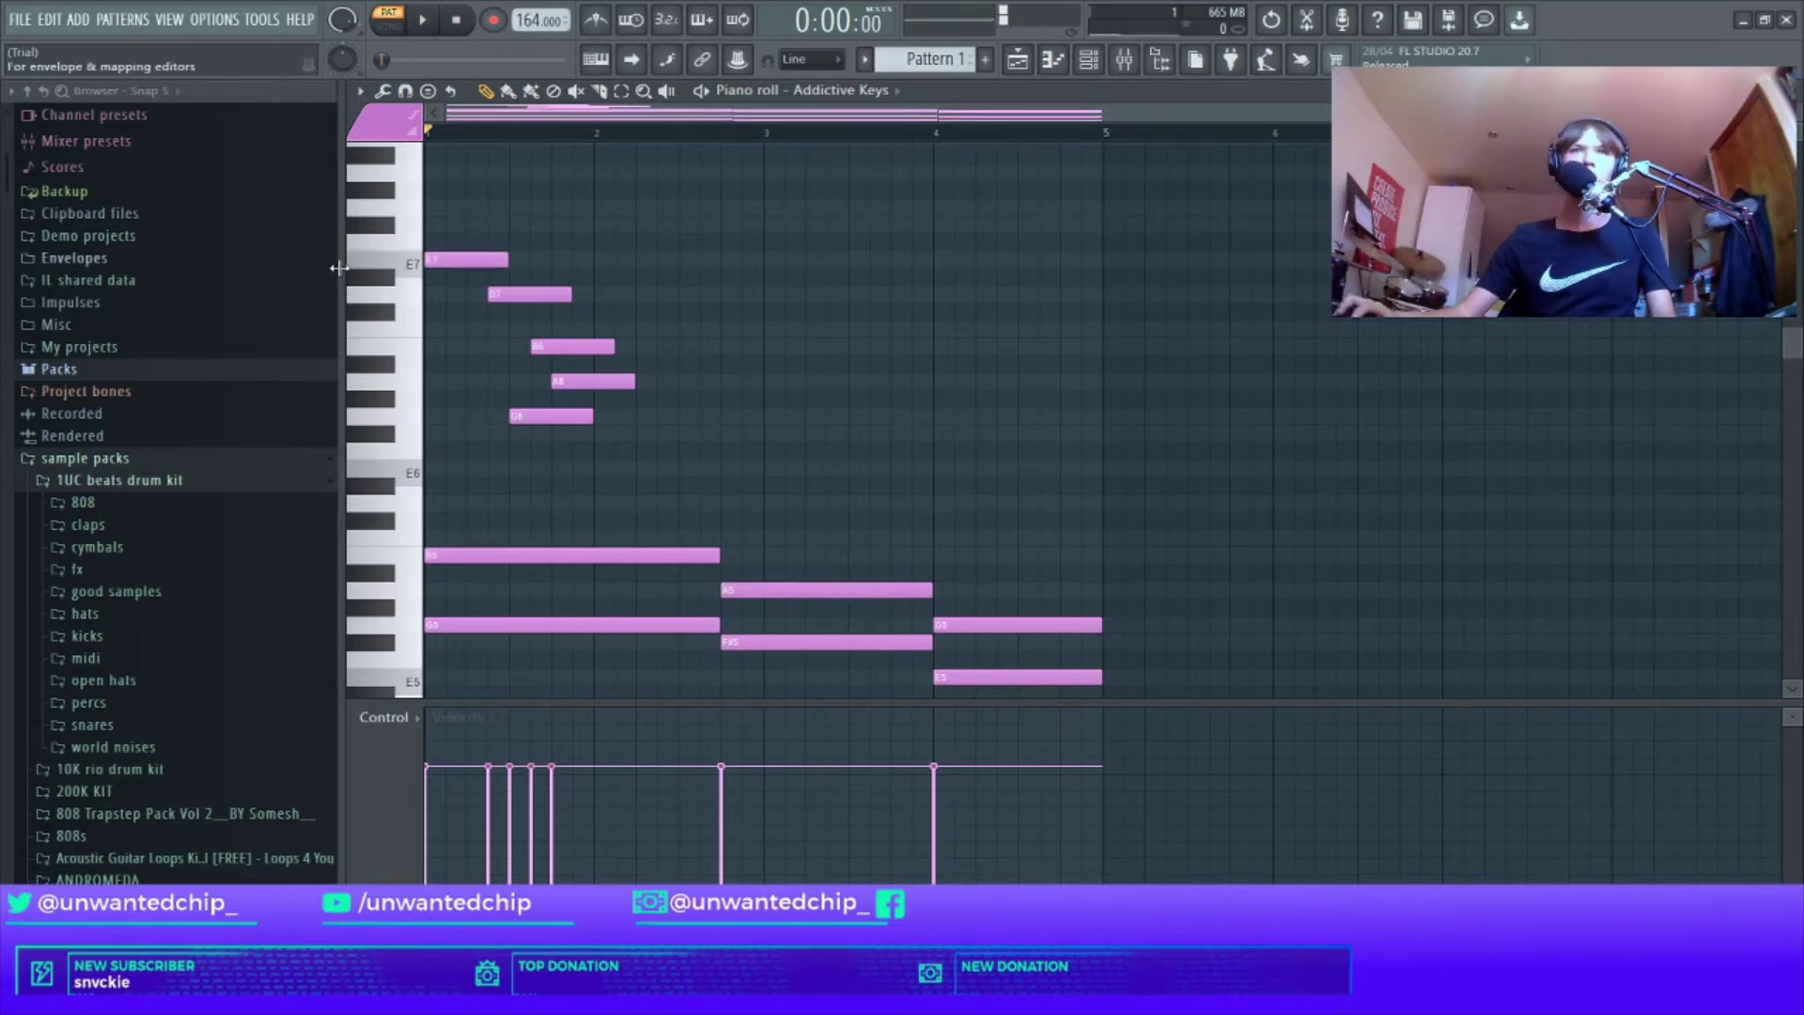
{"action": "key", "text": "space"}
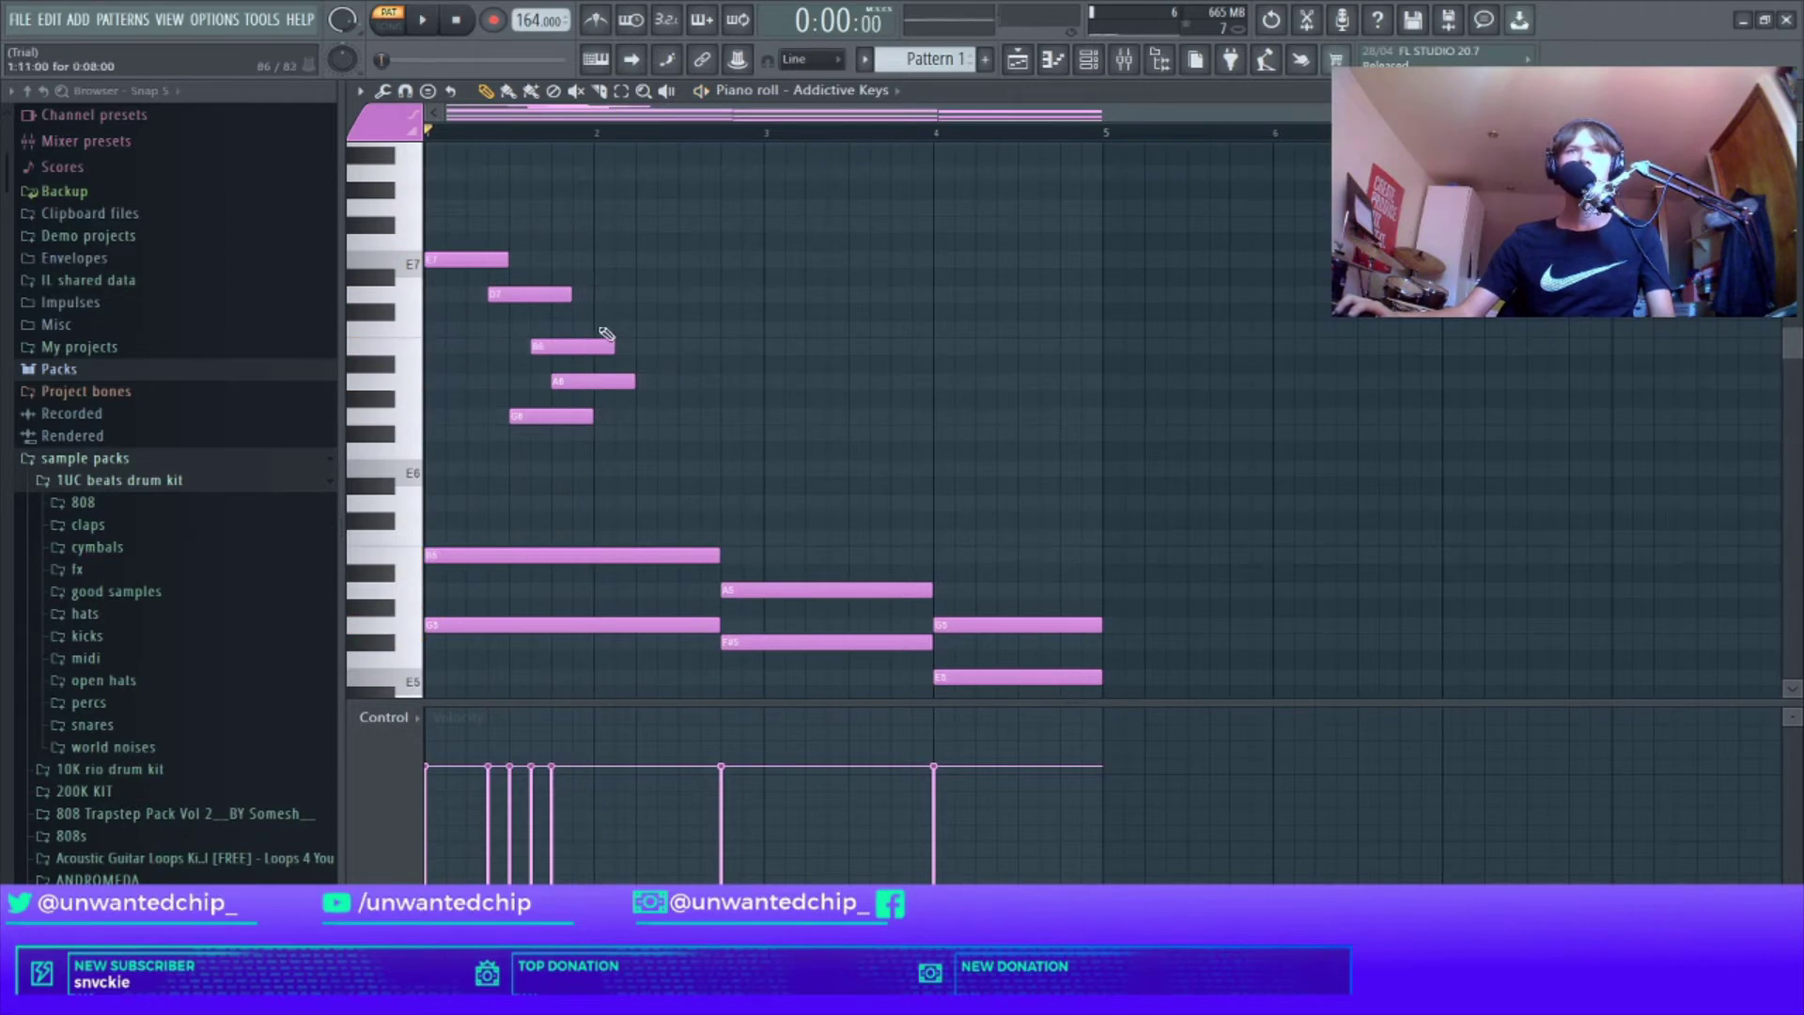
{"action": "key", "text": "space"}
{"action": "scroll", "coordinate": [520, 371], "scroll_direction": "down", "scroll_amount": 5}
{"action": "scroll", "coordinate": [519, 371], "scroll_direction": "up", "scroll_amount": 3}
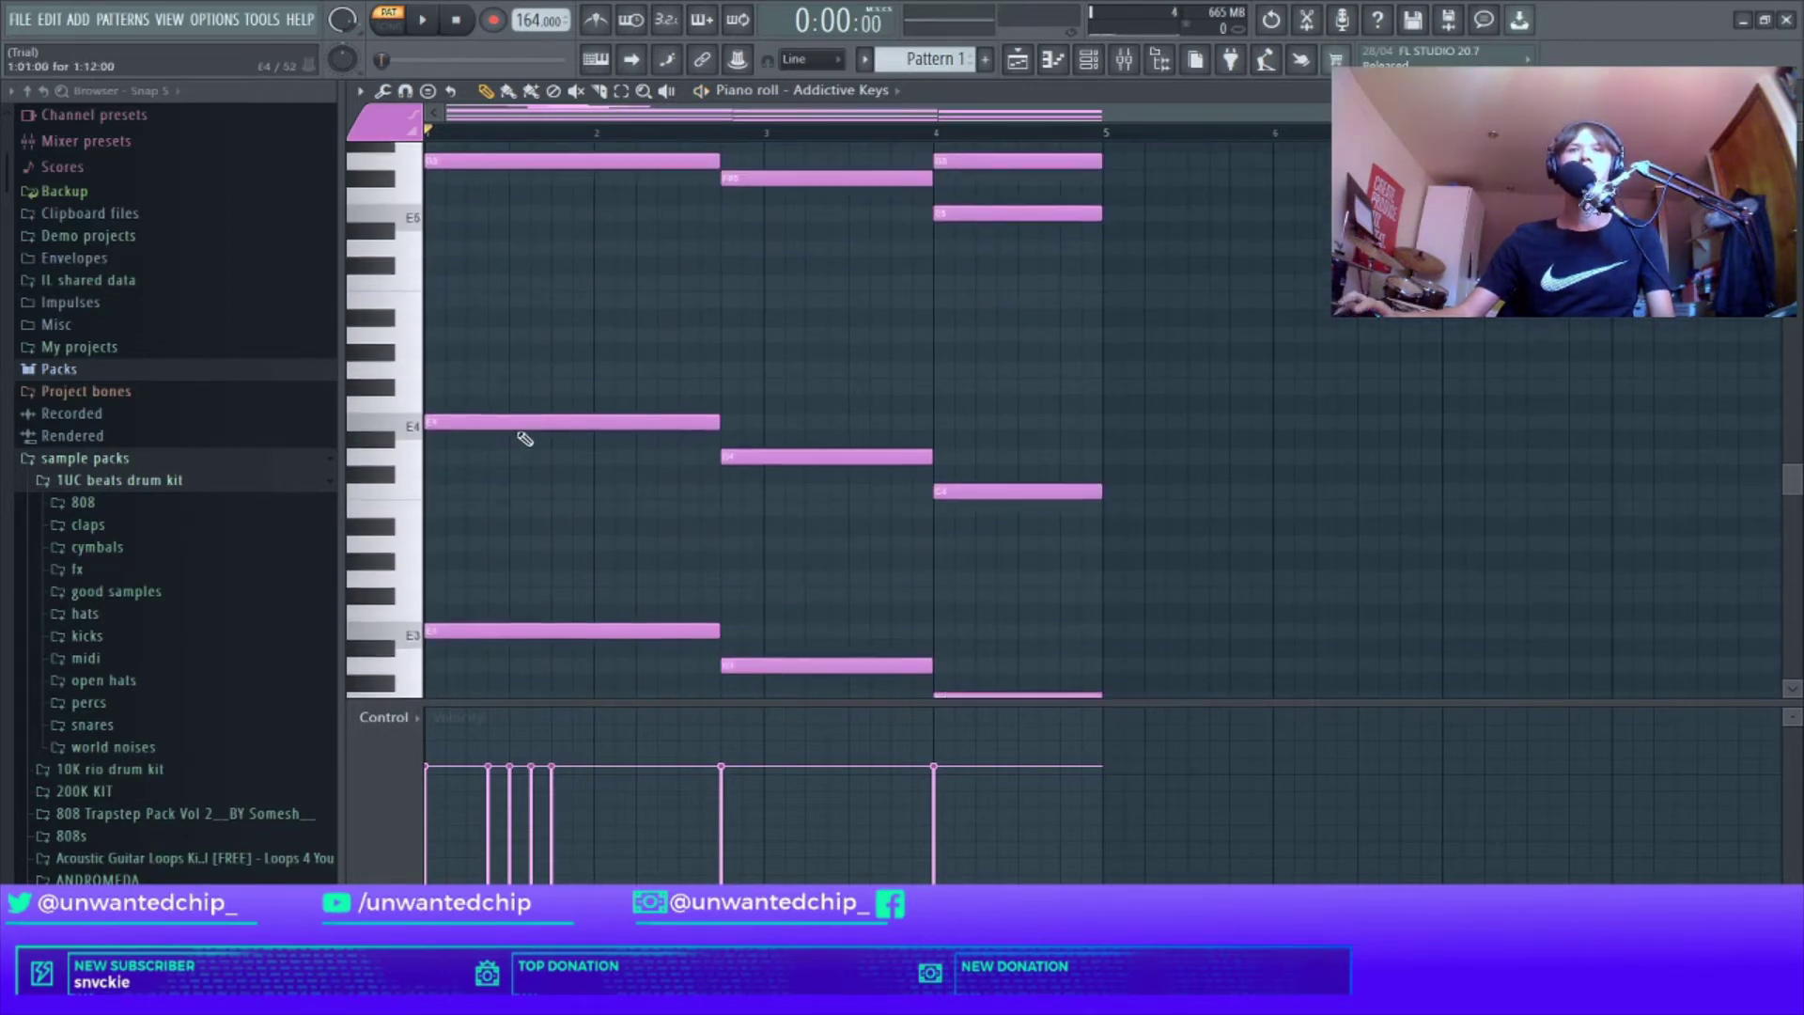
{"action": "scroll", "coordinate": [488, 470], "scroll_direction": "down", "scroll_amount": 1}
{"action": "scroll", "coordinate": [489, 469], "scroll_direction": "up", "scroll_amount": 10}
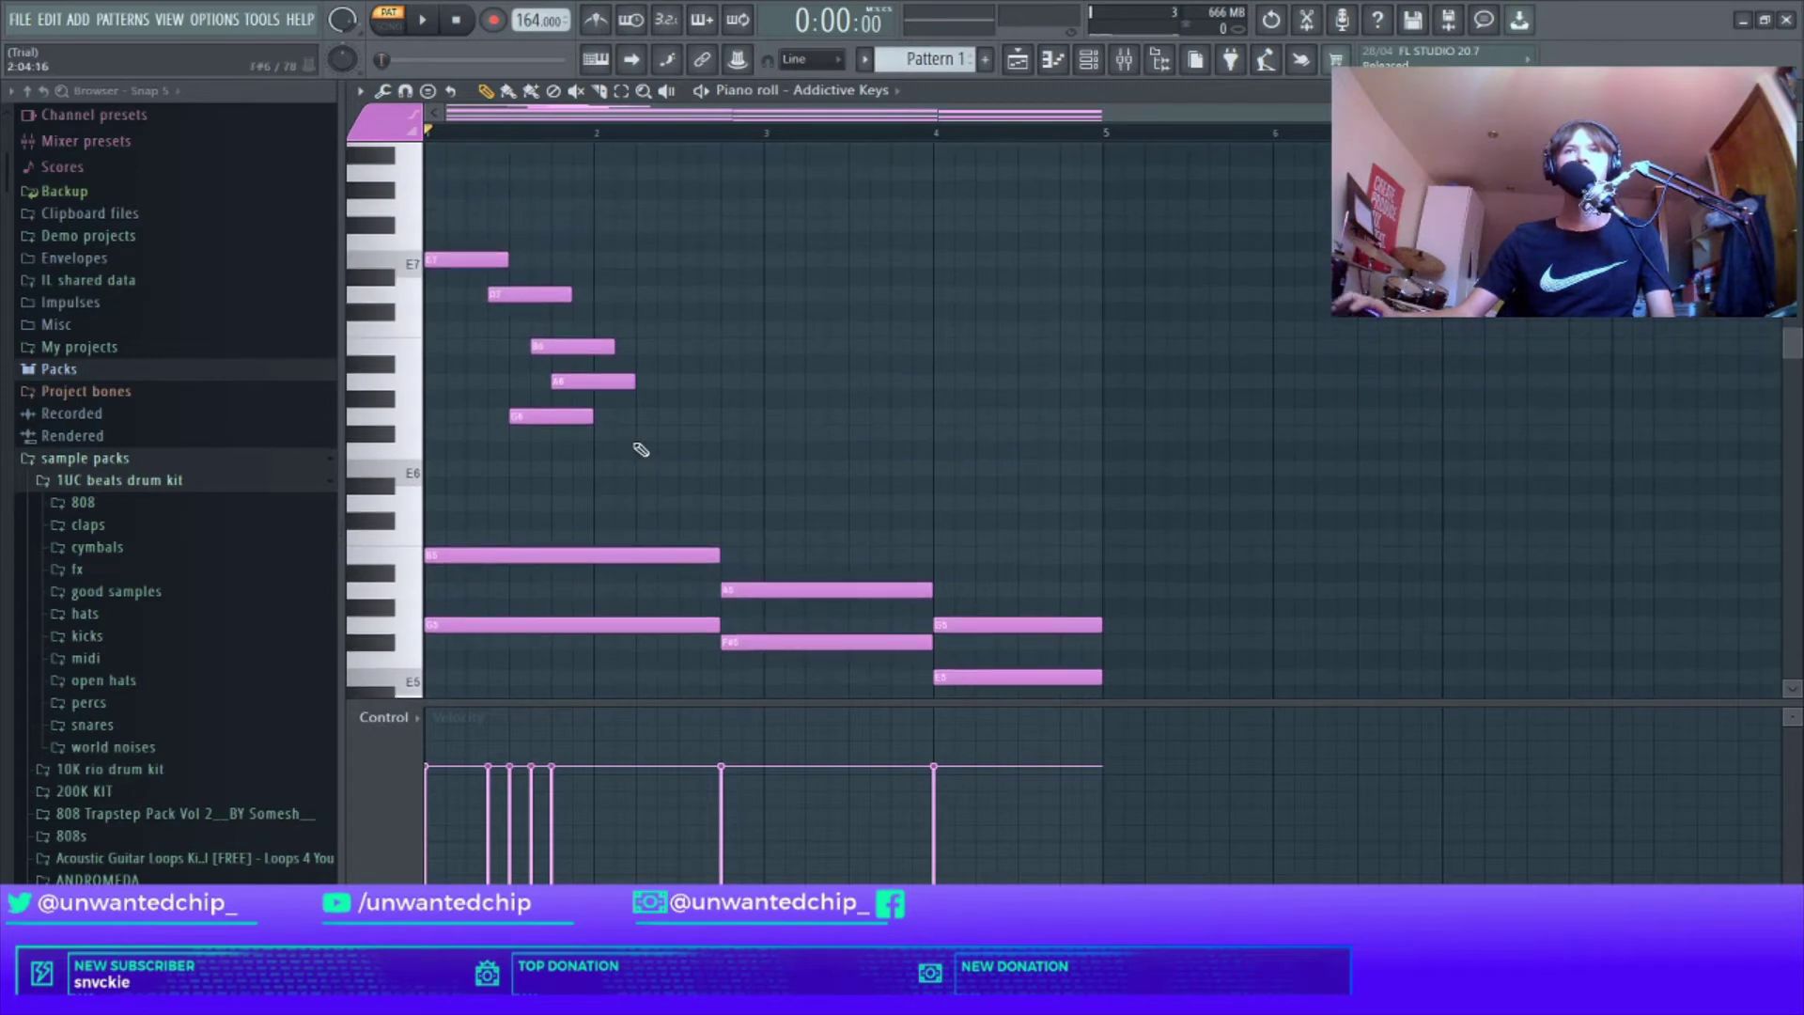
{"action": "key", "text": "space"}
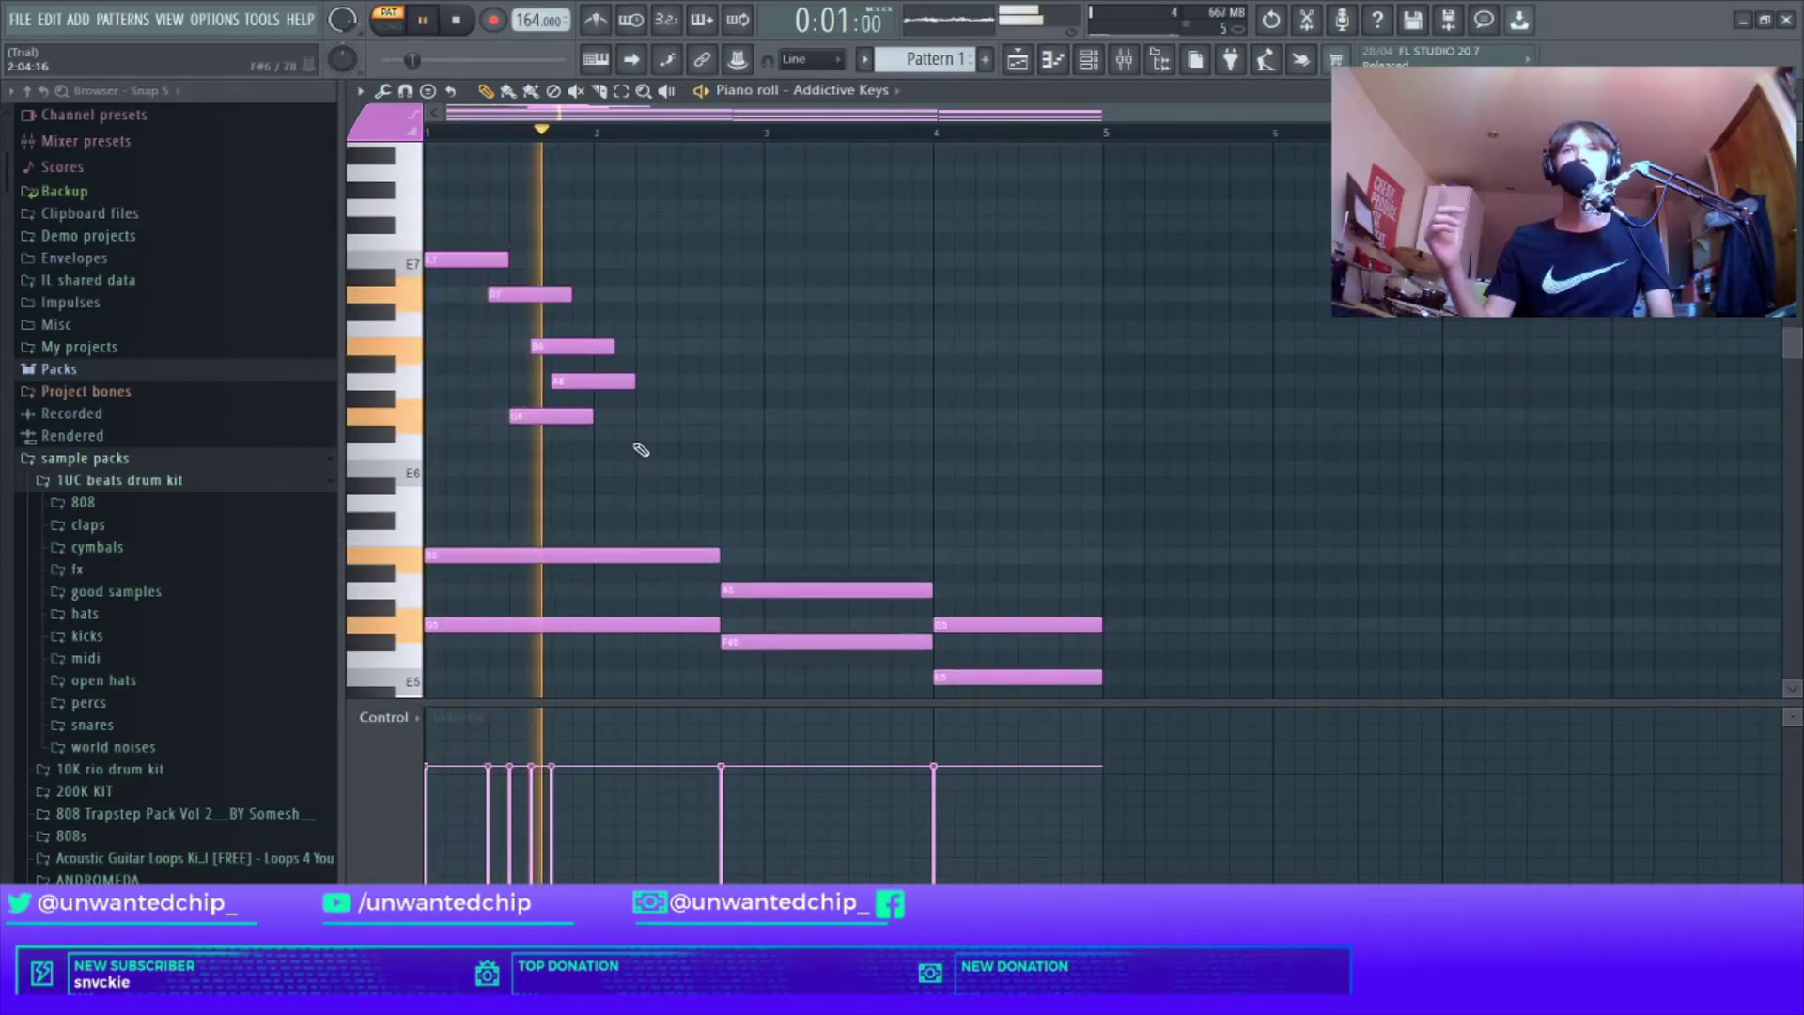
{"action": "key", "text": "space"}
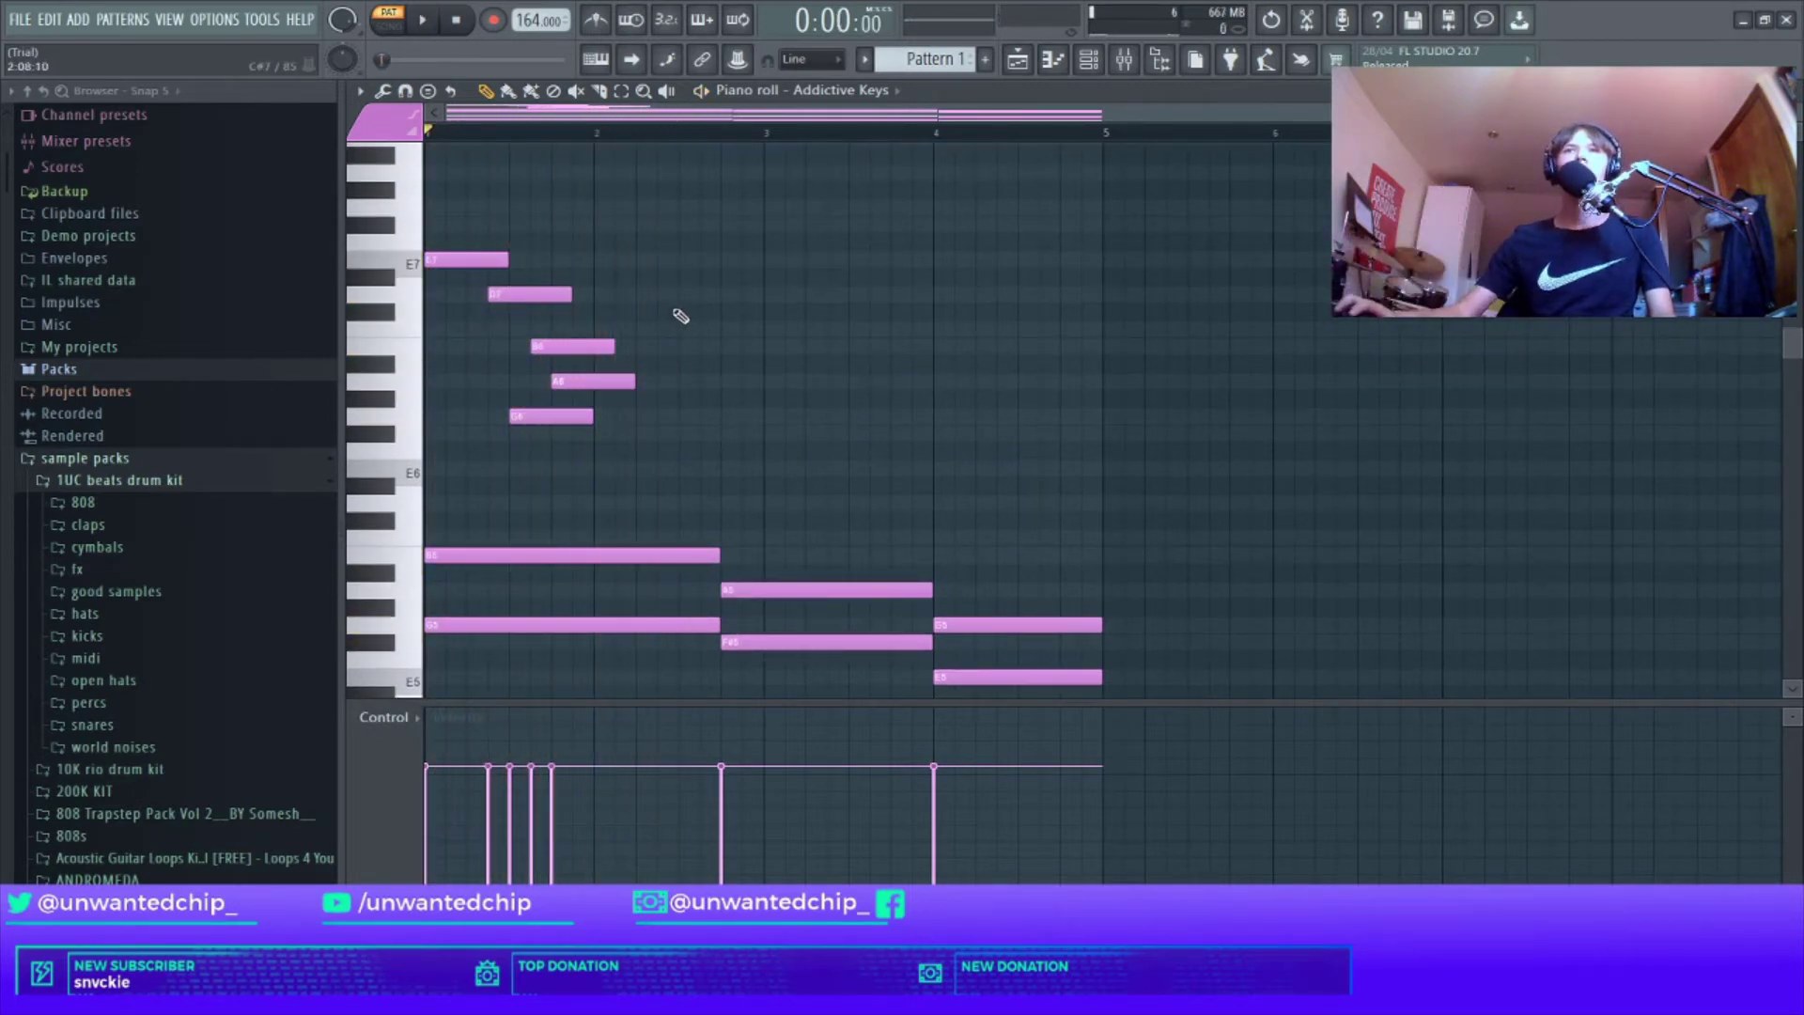
Step: Add two-beat melody notes D7, B6 and E7 on beats 2, 3 and 4 of bar 2, and start playback
{"action": "left_click", "coordinate": [642, 295]}
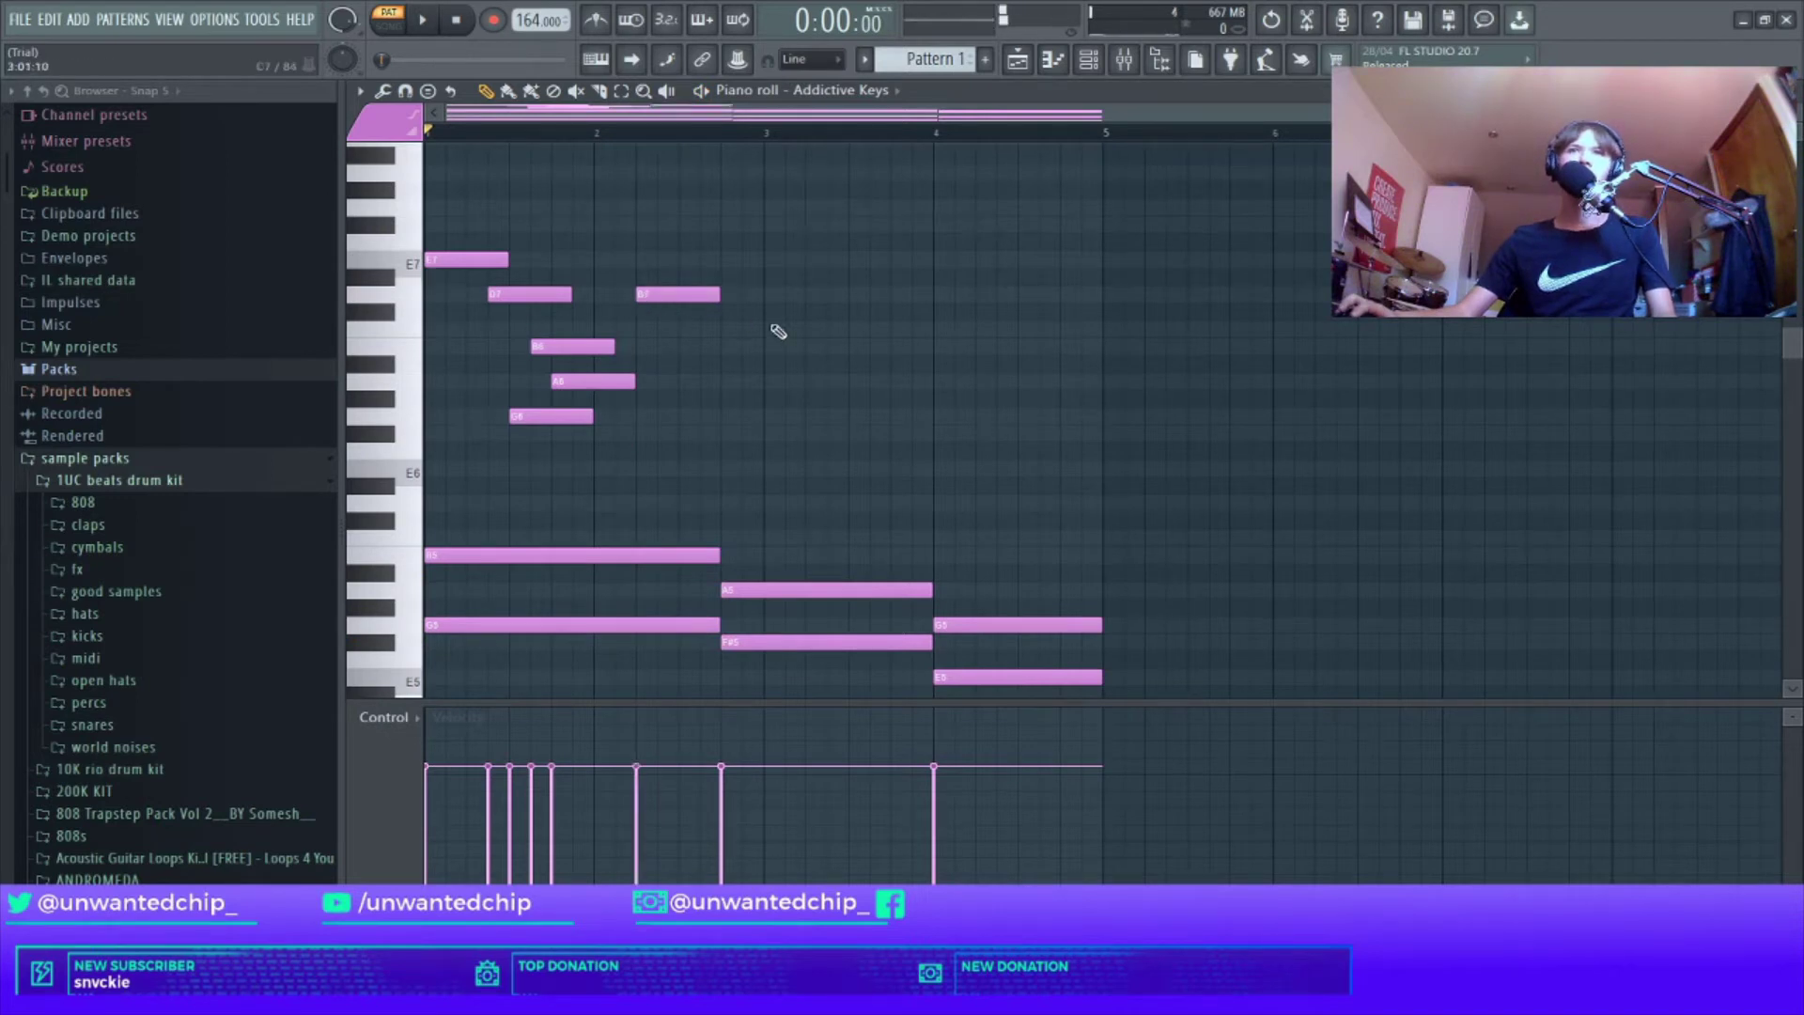
{"action": "left_click", "coordinate": [682, 329]}
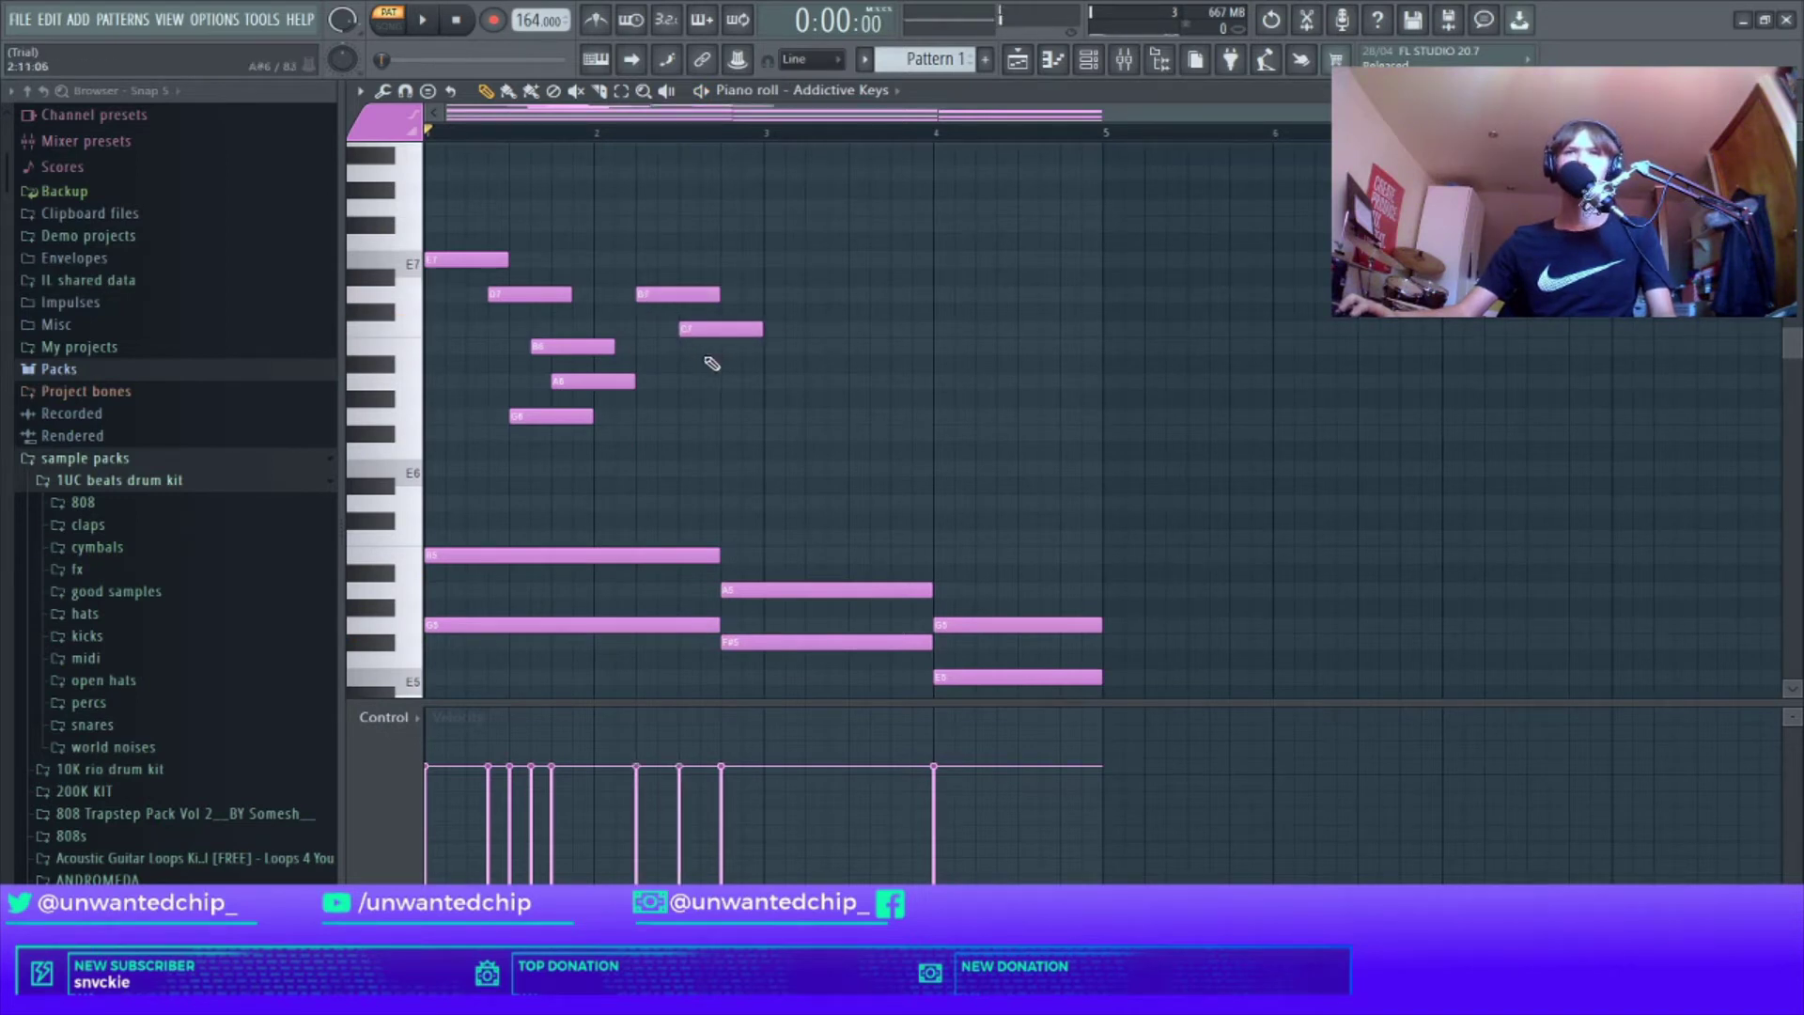
{"action": "left_click", "coordinate": [725, 260]}
{"action": "key", "text": "space"}
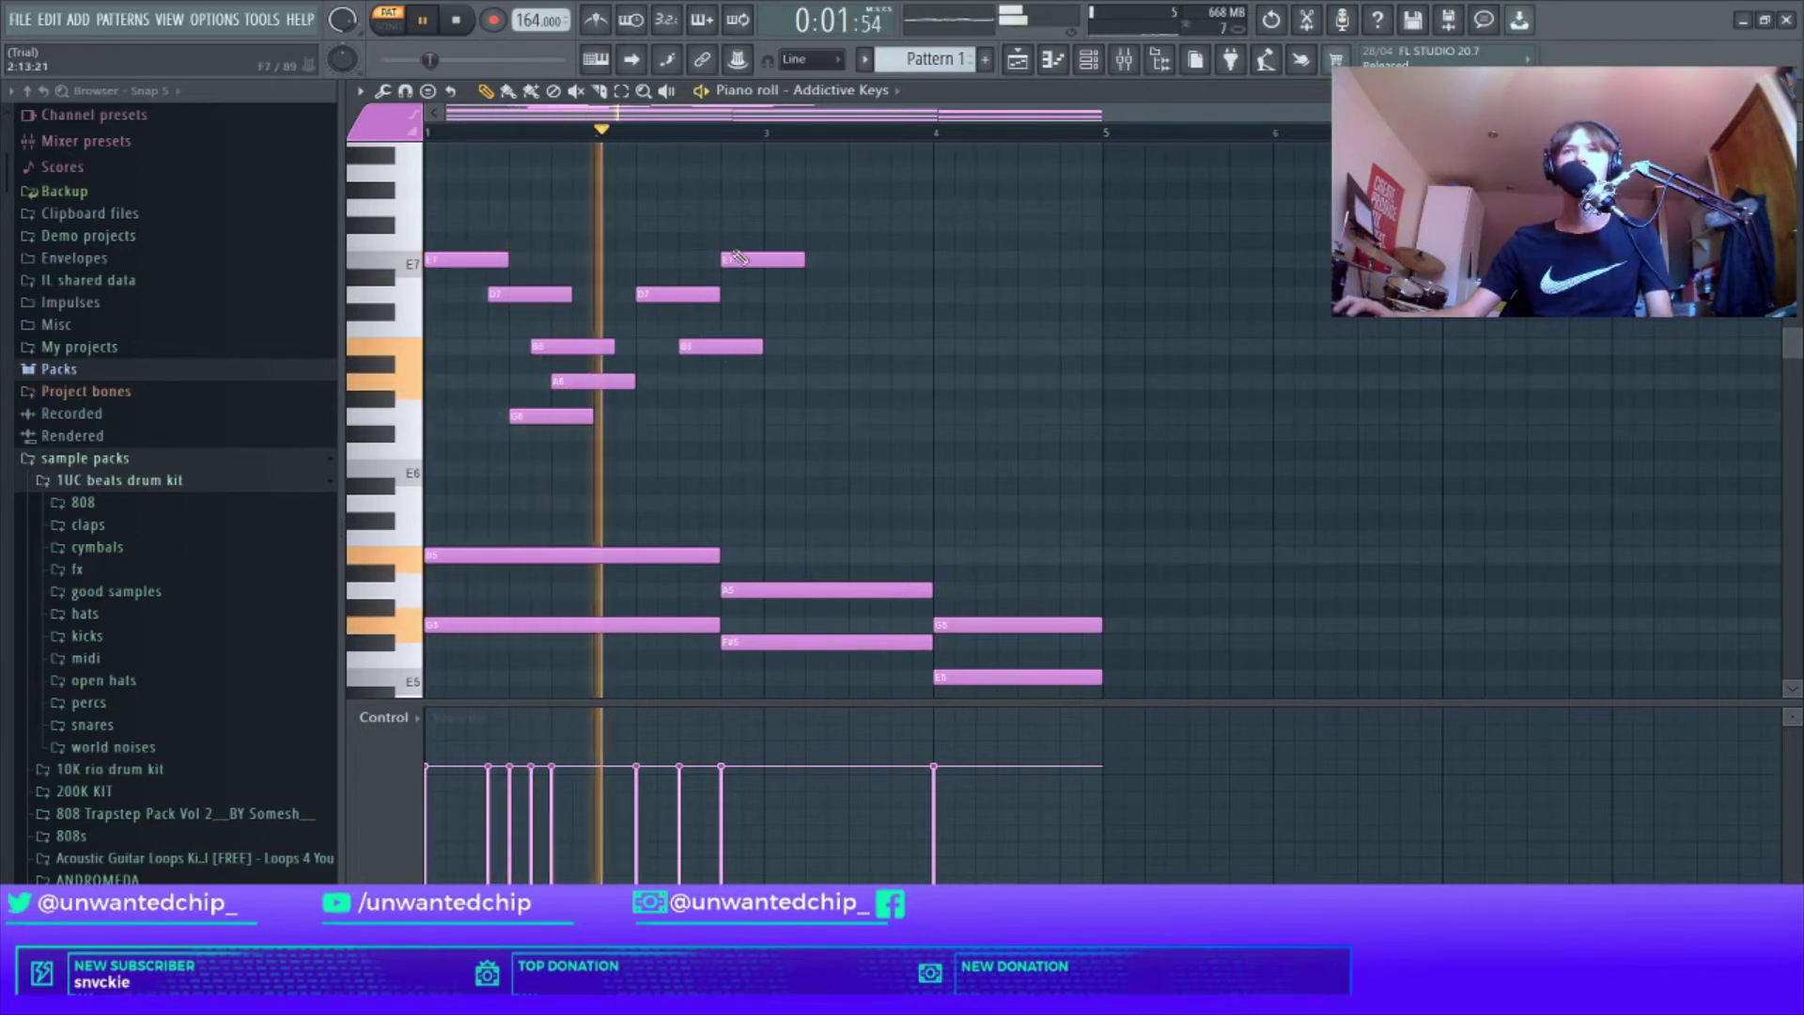
Step: Lower the bar 2 melody note on beat 3 to A6 and play the melody with the chords
{"action": "key", "text": "space"}
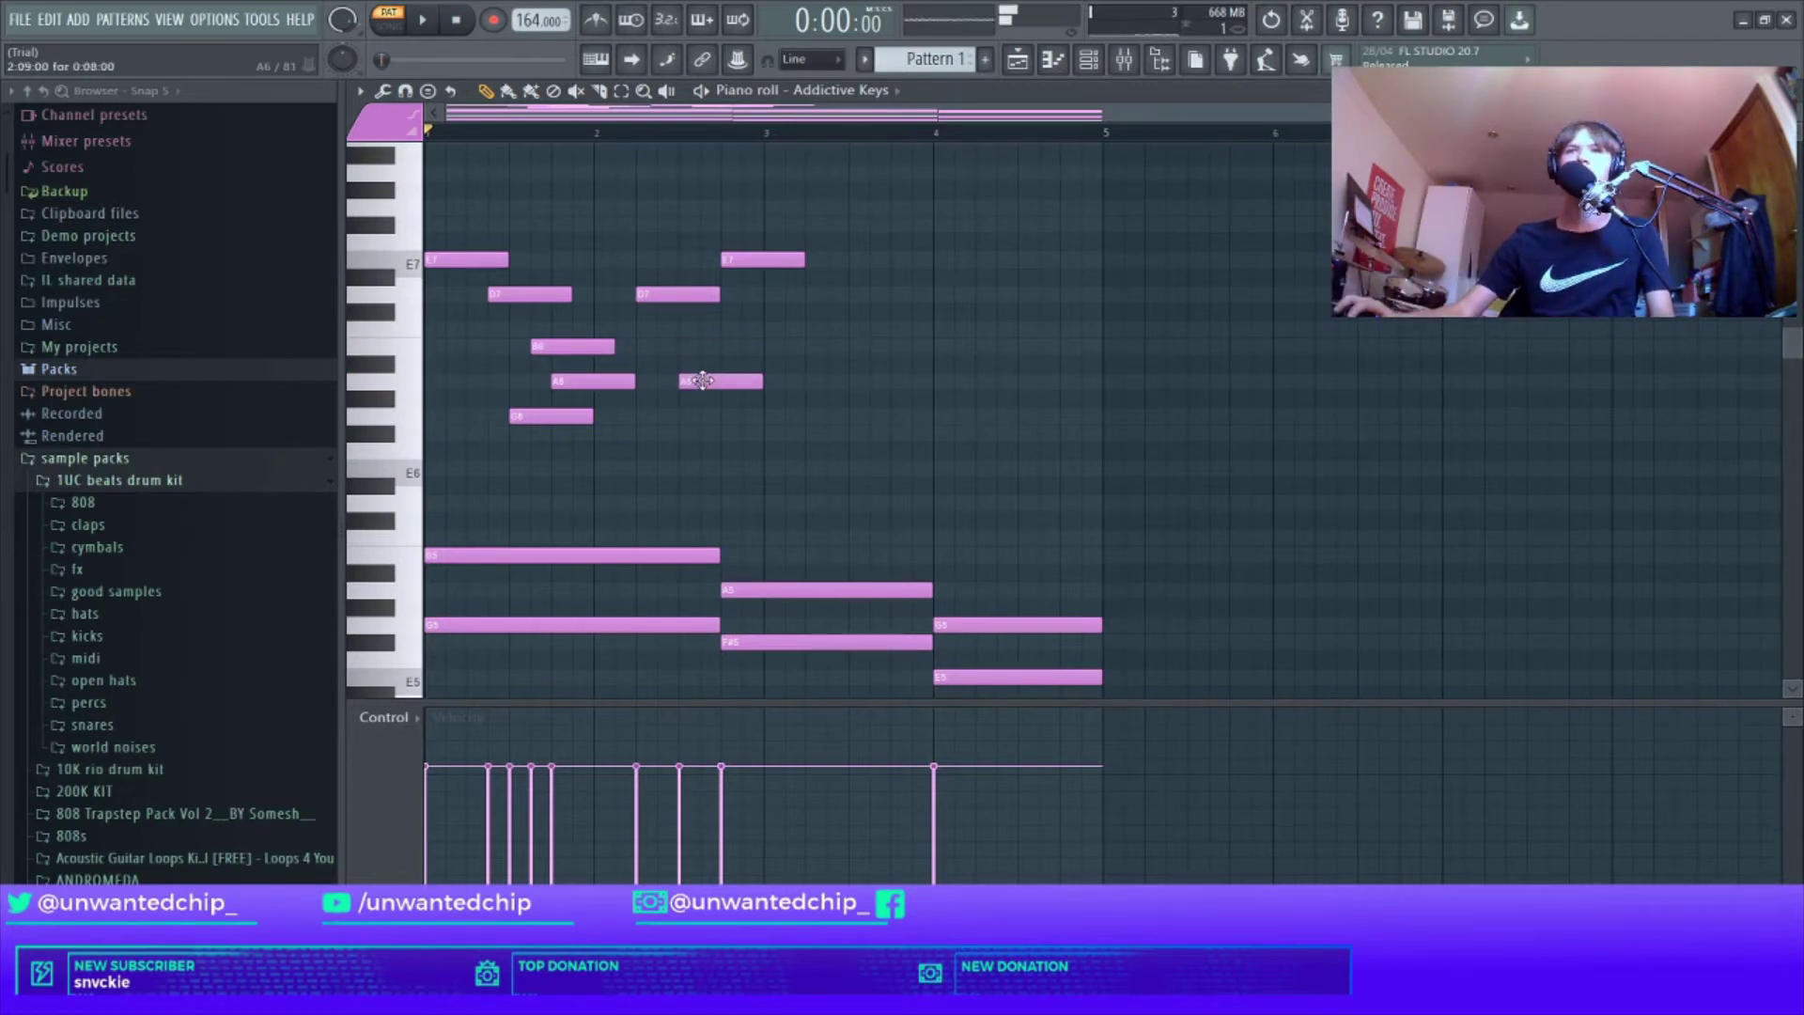
{"action": "key", "text": "space"}
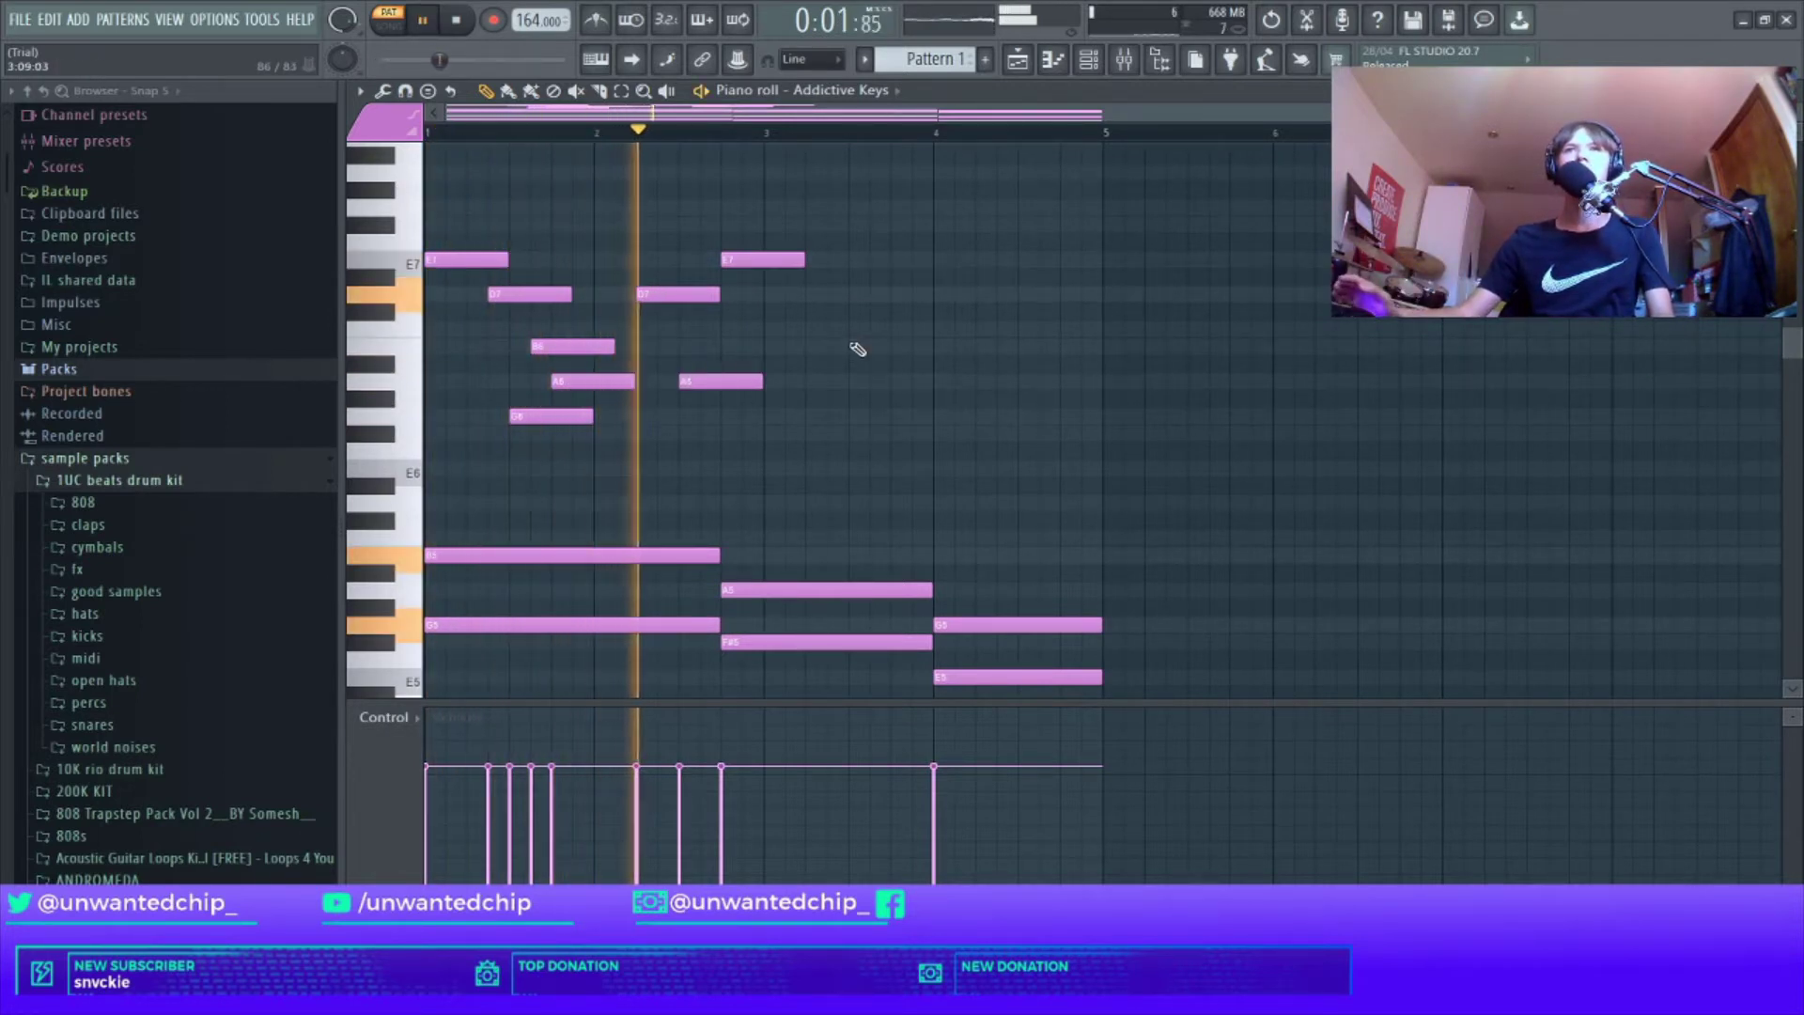
{"action": "key", "text": "space"}
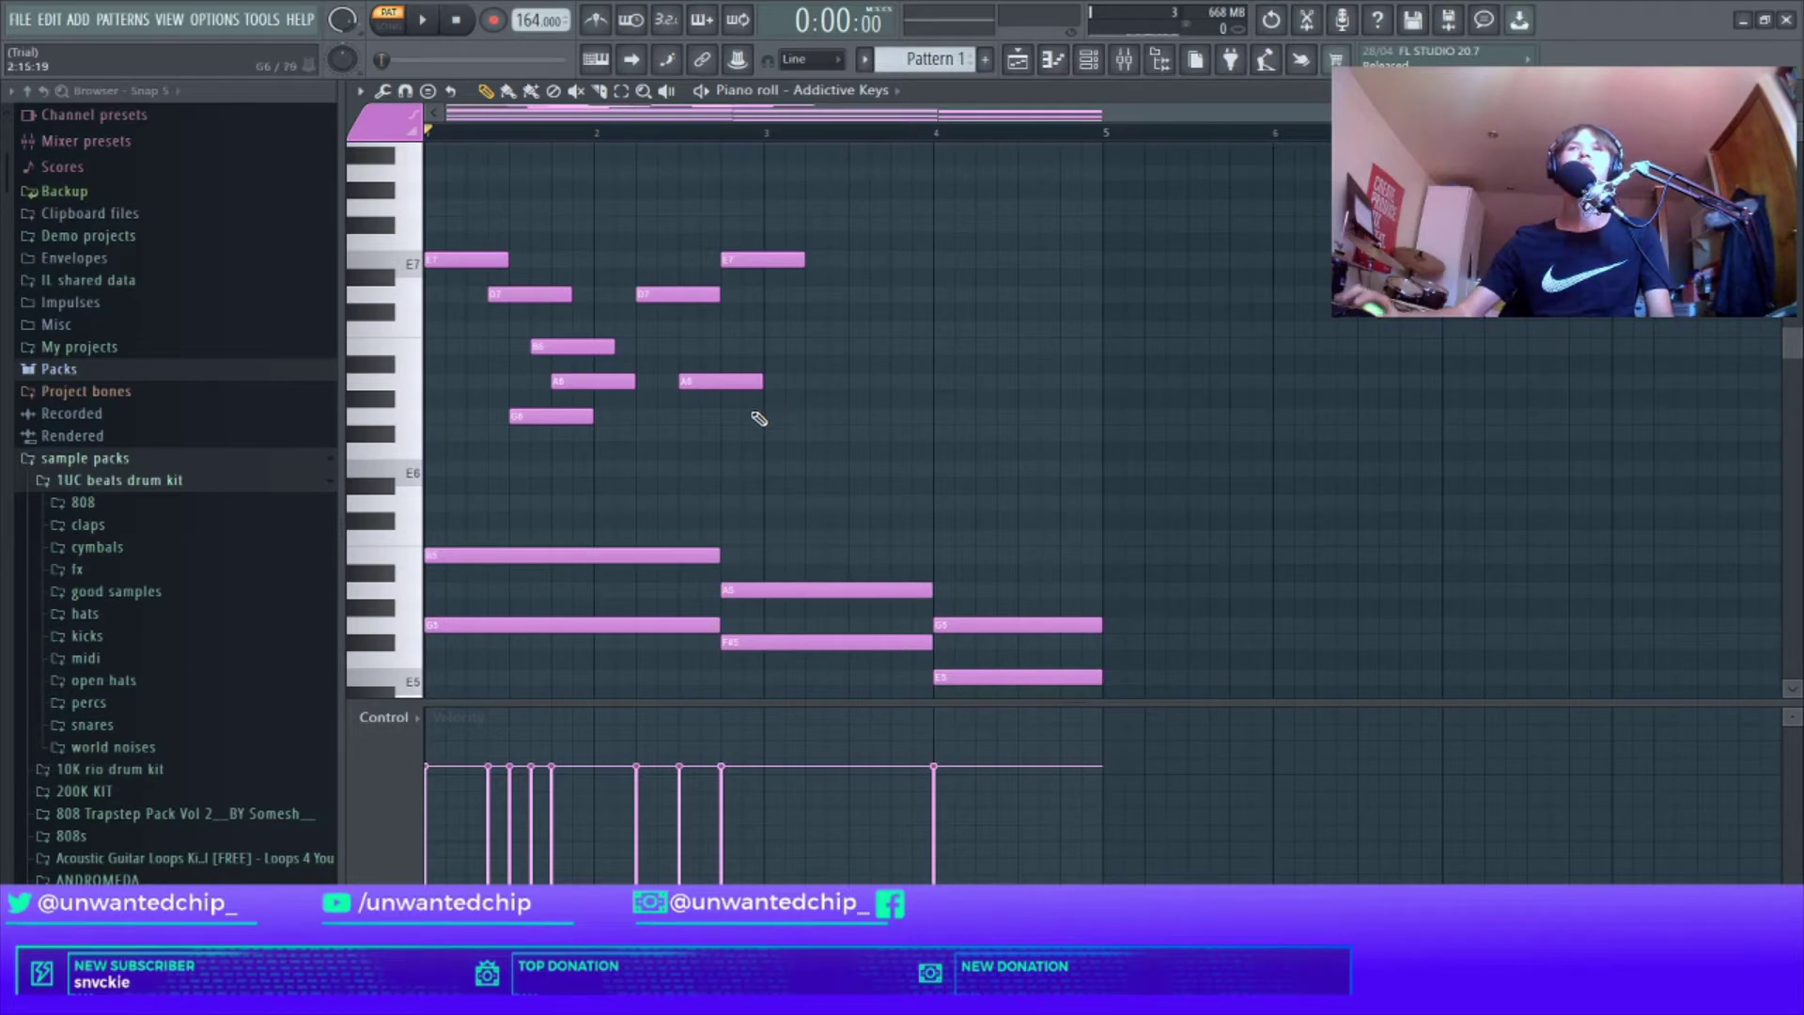
{"action": "scroll", "coordinate": [760, 418], "scroll_direction": "up", "scroll_amount": 1}
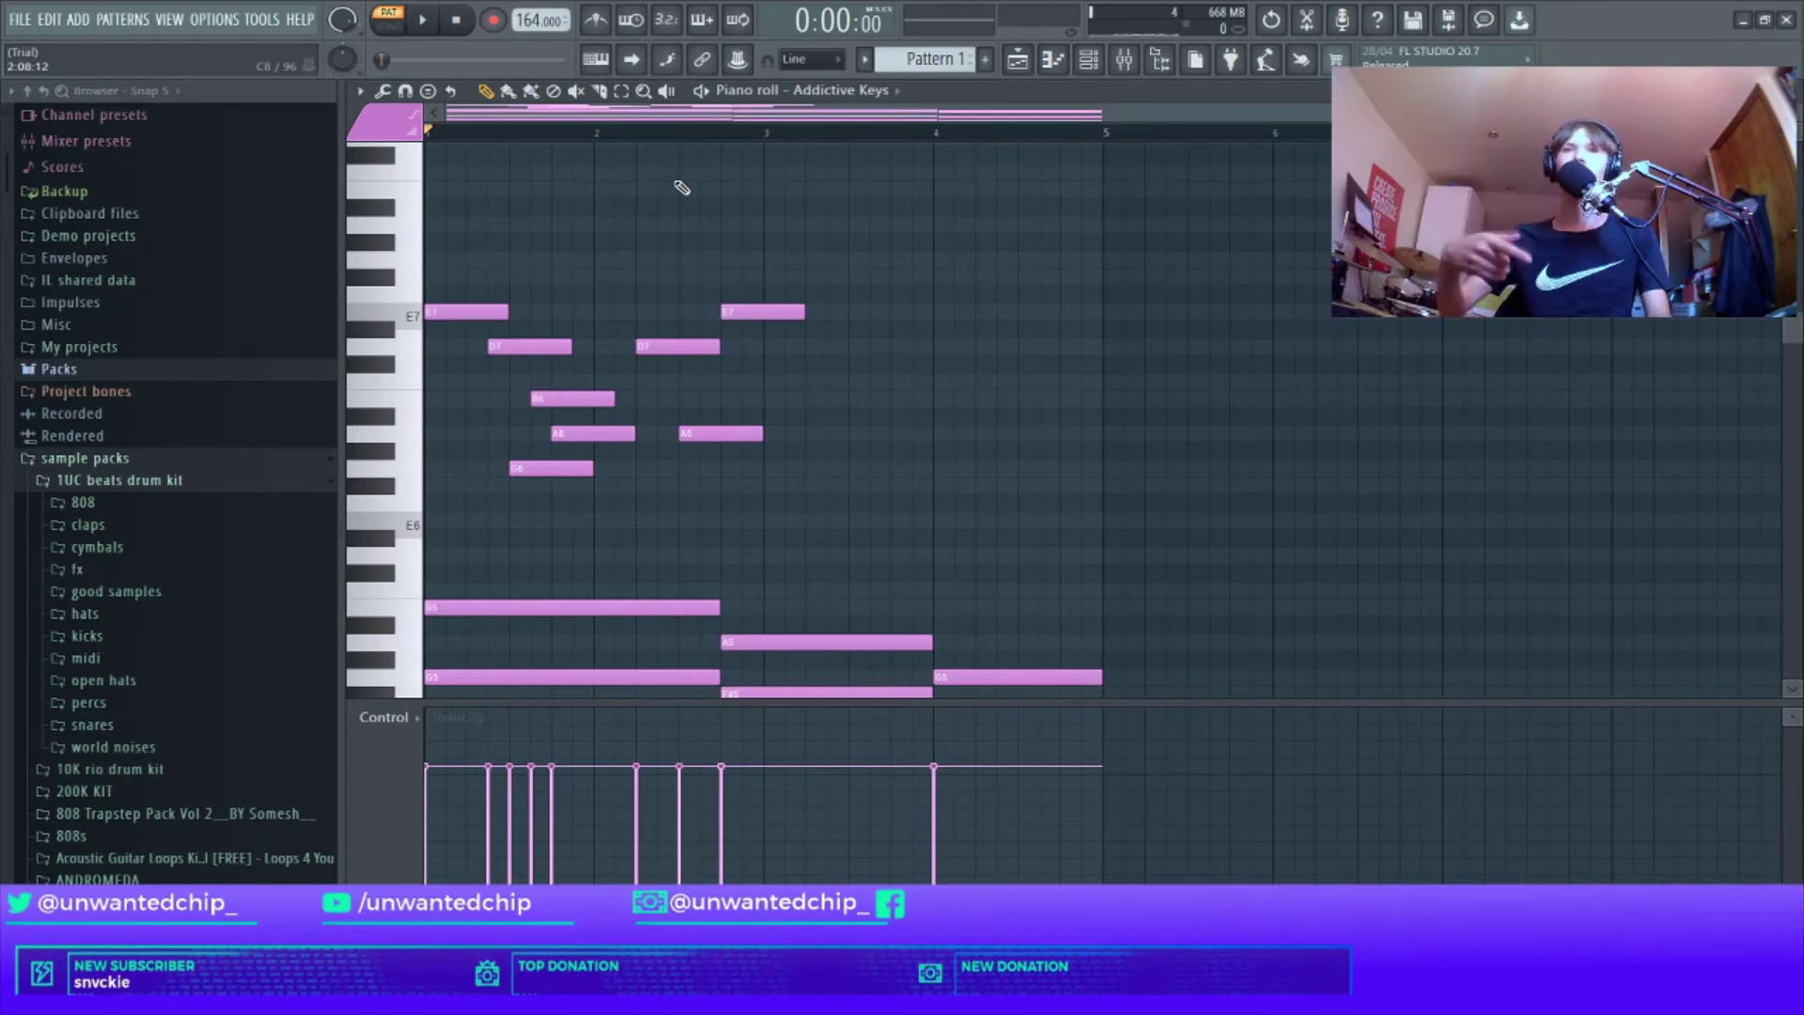
{"action": "scroll", "coordinate": [787, 241], "scroll_direction": "down", "scroll_amount": 2}
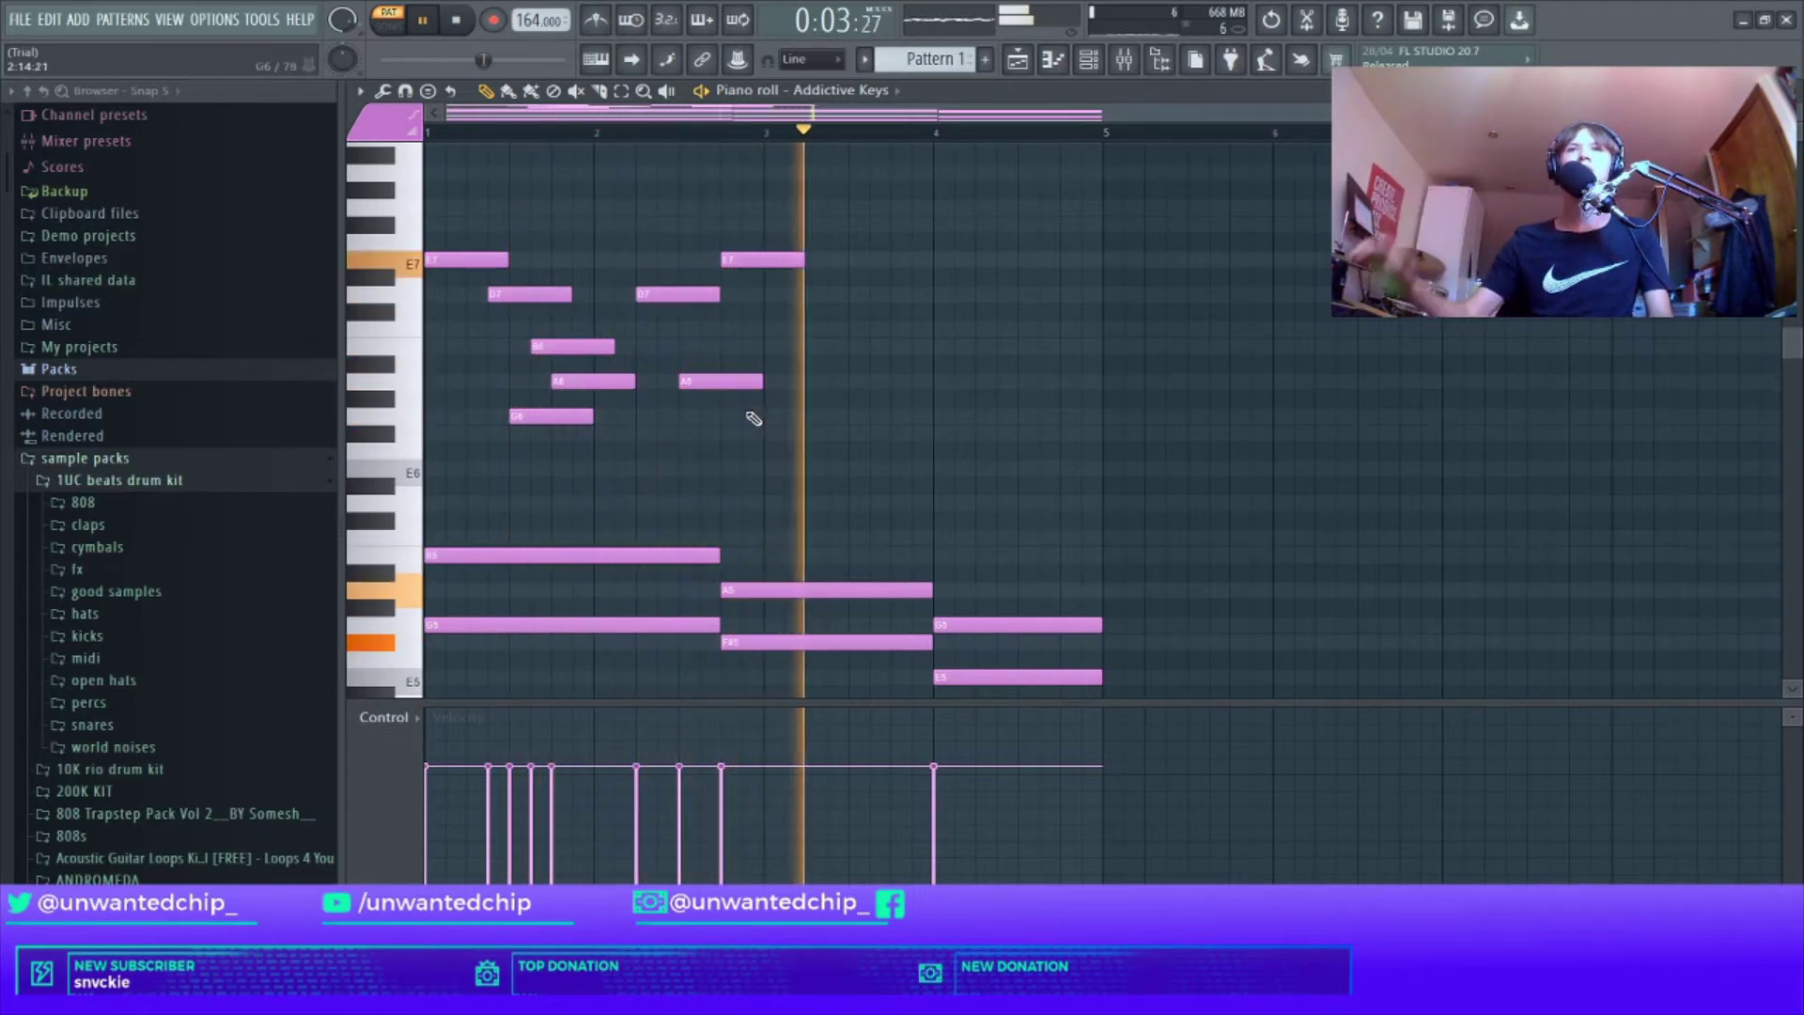
Step: Add two-beat melody notes G7 and F#7 on beats 2 and 3 of bar 3 and replay the loop
{"action": "key", "text": "space"}
{"action": "left_click", "coordinate": [819, 208]}
{"action": "left_click", "coordinate": [858, 226]}
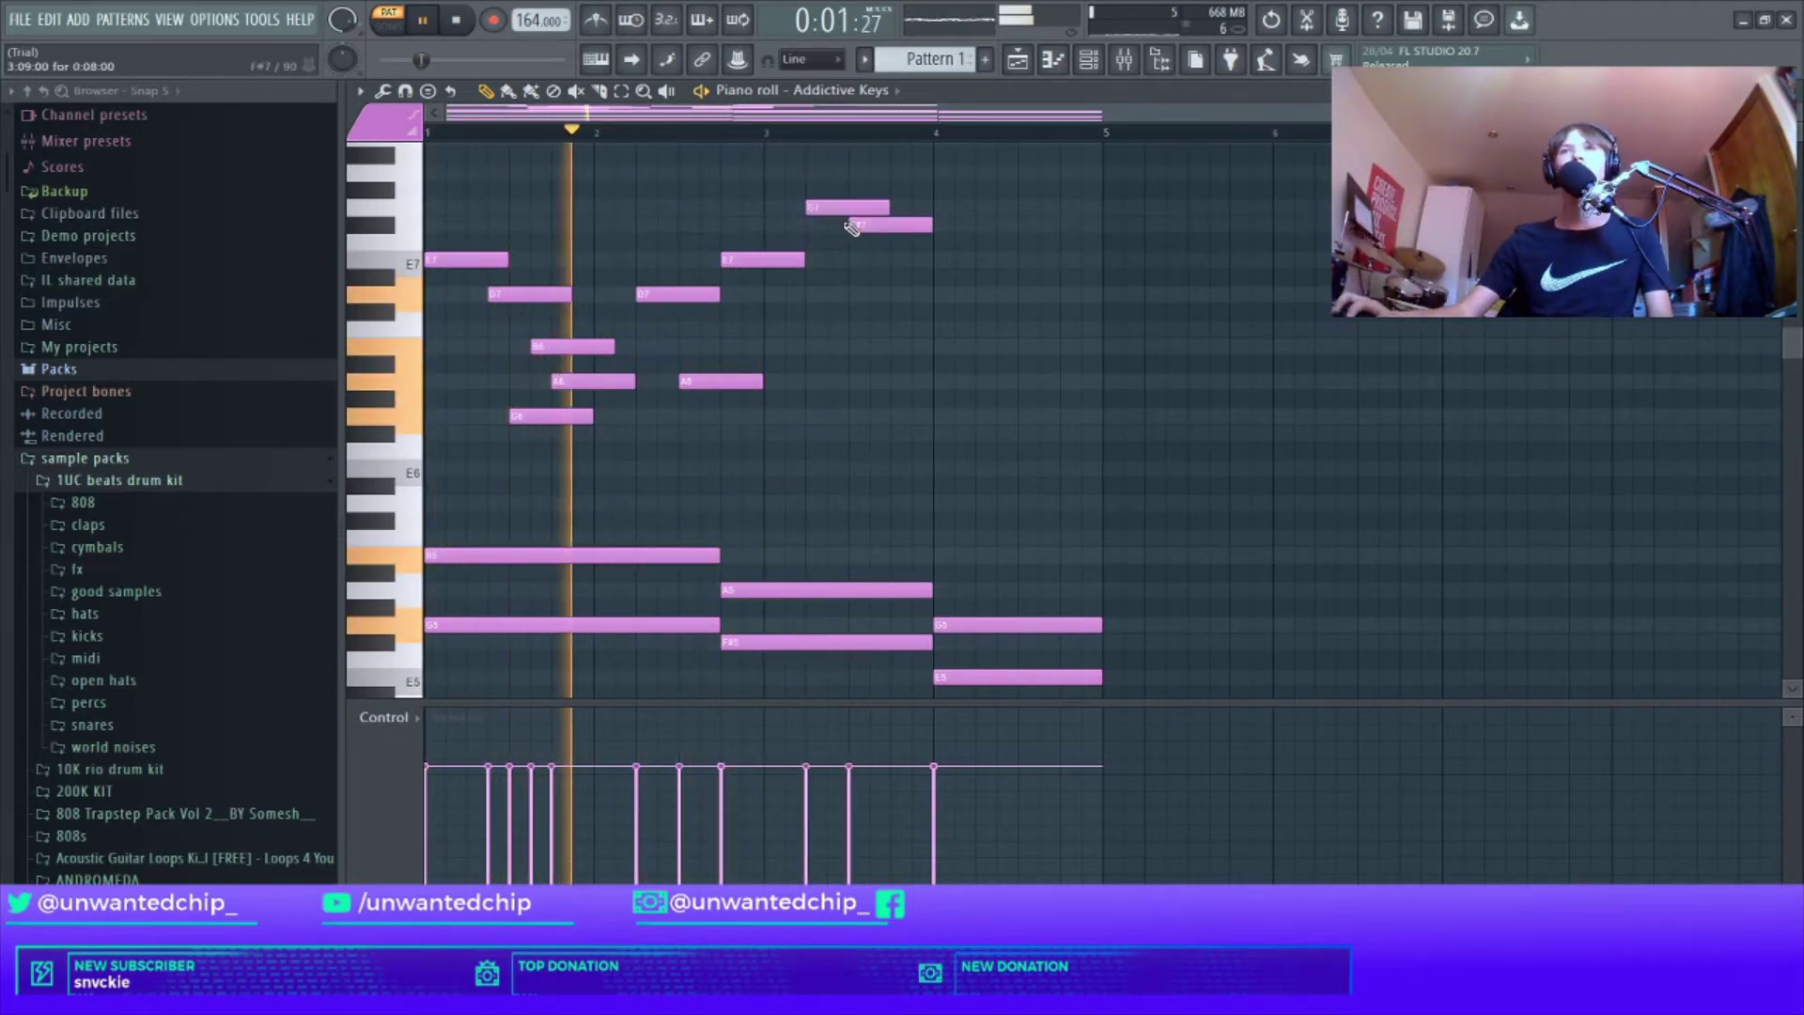
{"action": "scroll", "coordinate": [940, 281], "scroll_direction": "up", "scroll_amount": 4}
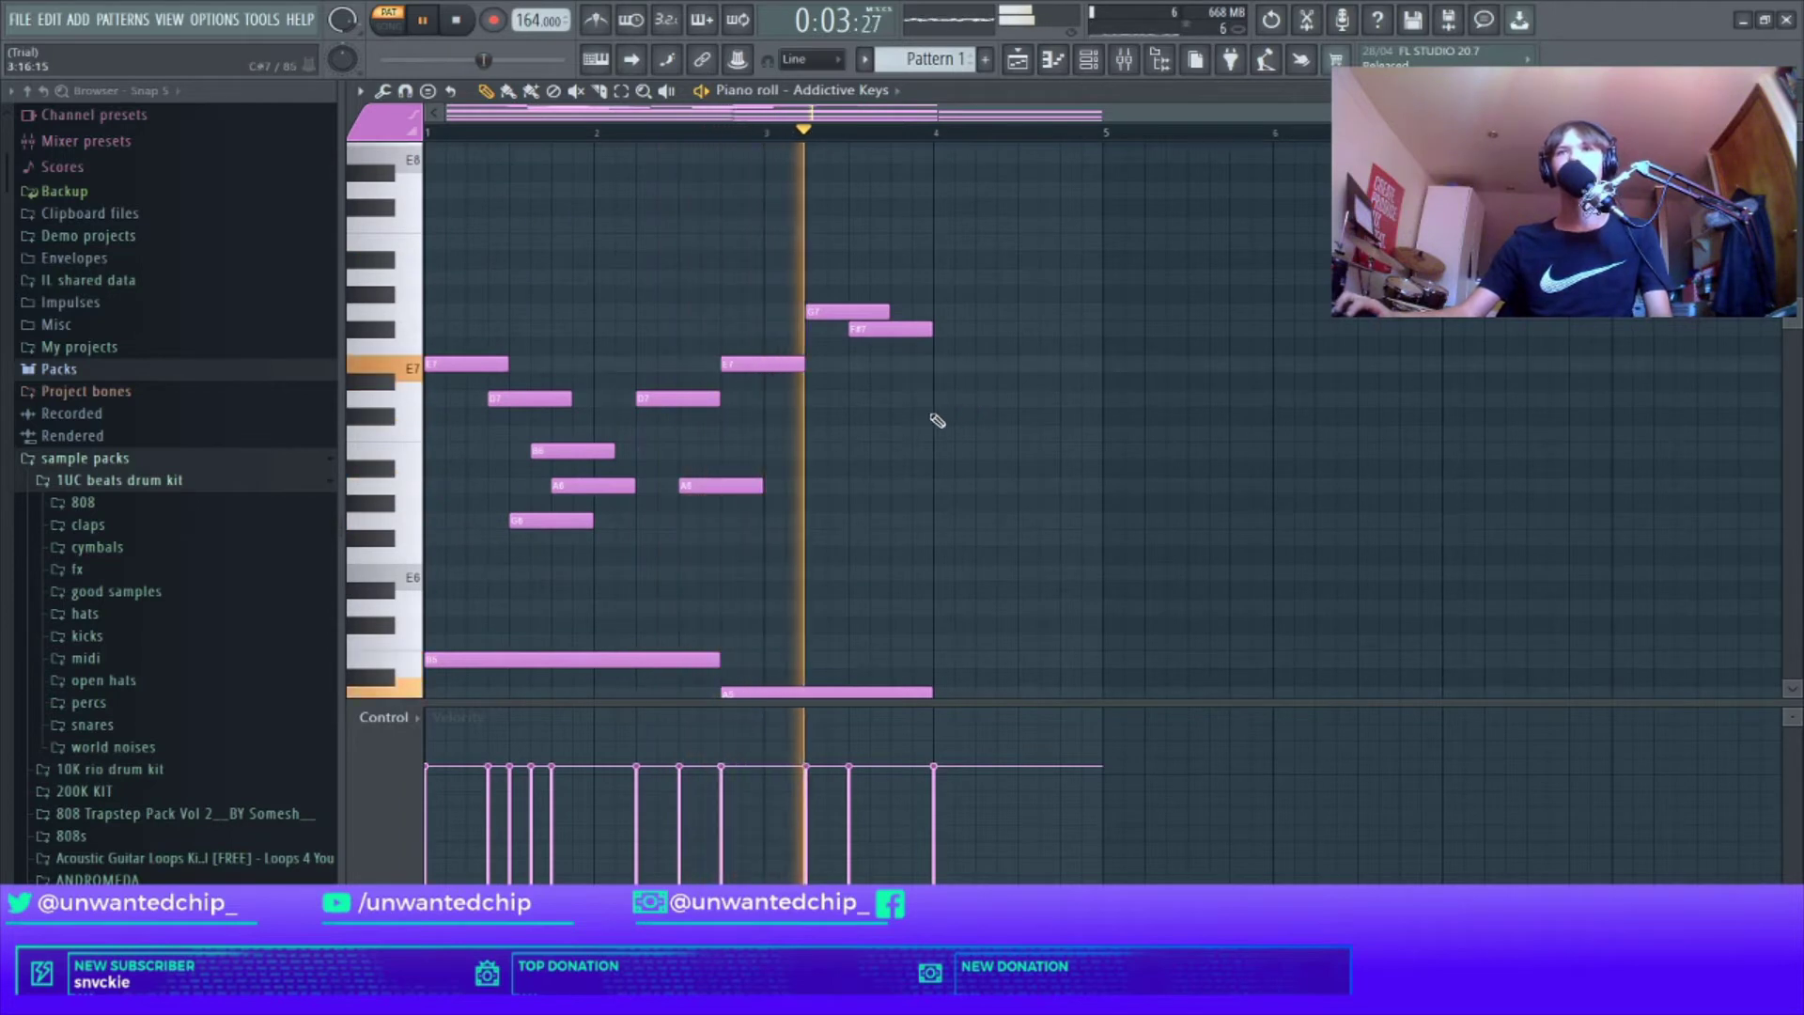
{"action": "key", "text": "space"}
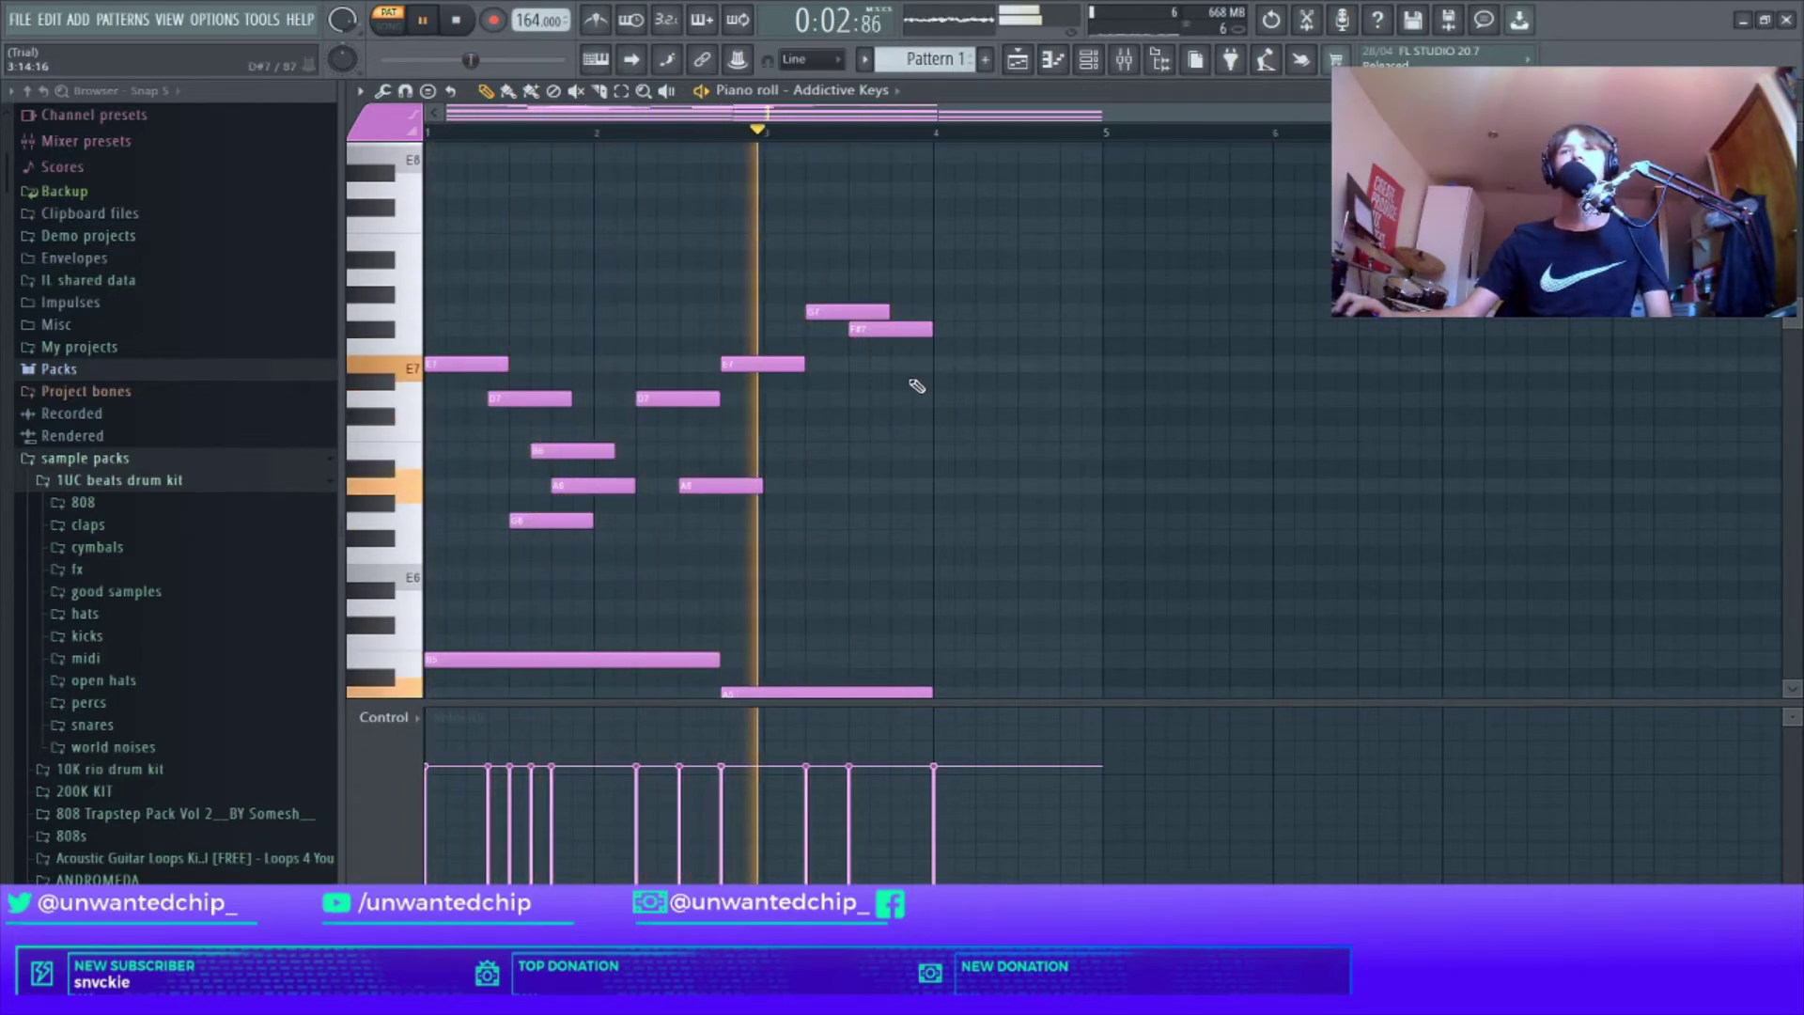
Step: Add descending melody notes E7, D7 and C7 across bar 4, trim C7 to the bar's end, and replay the loop
{"action": "left_click", "coordinate": [939, 366]}
{"action": "left_click", "coordinate": [999, 398]}
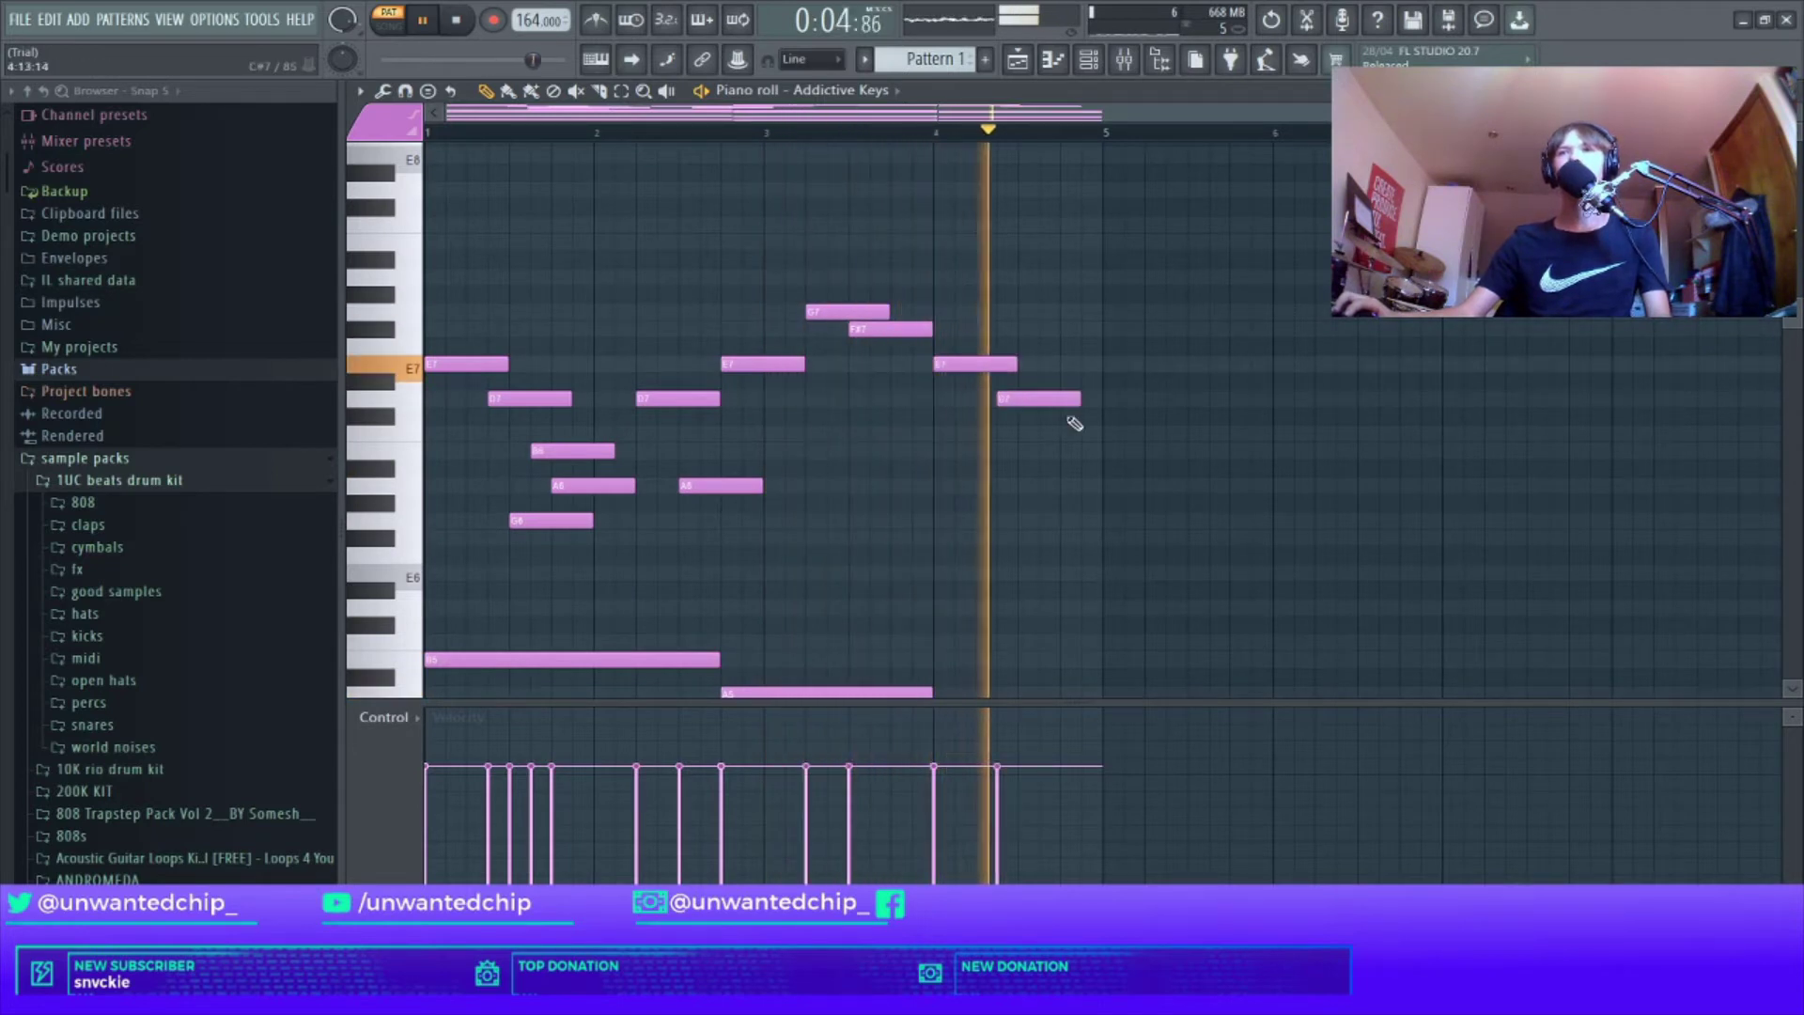
{"action": "left_click", "coordinate": [1044, 434]}
{"action": "key", "text": "space"}
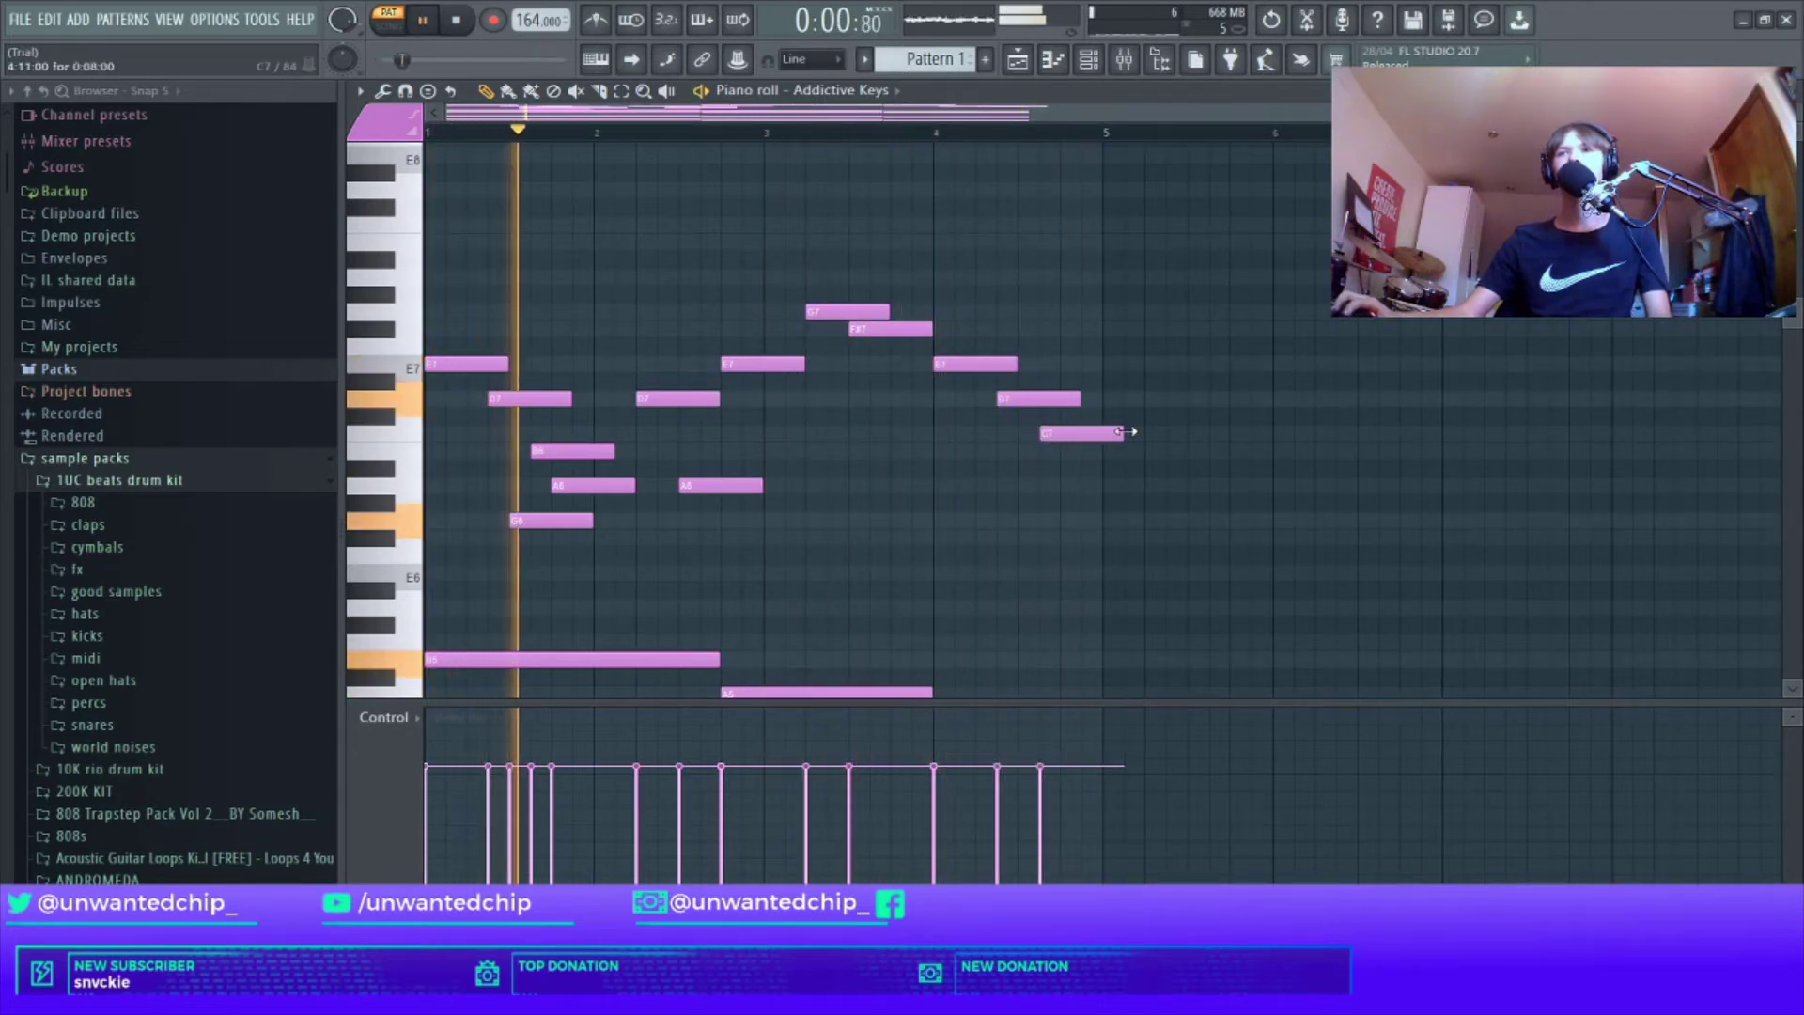
{"action": "left_click_drag", "start_coordinate": [1122, 433], "coordinate": [1101, 433]}
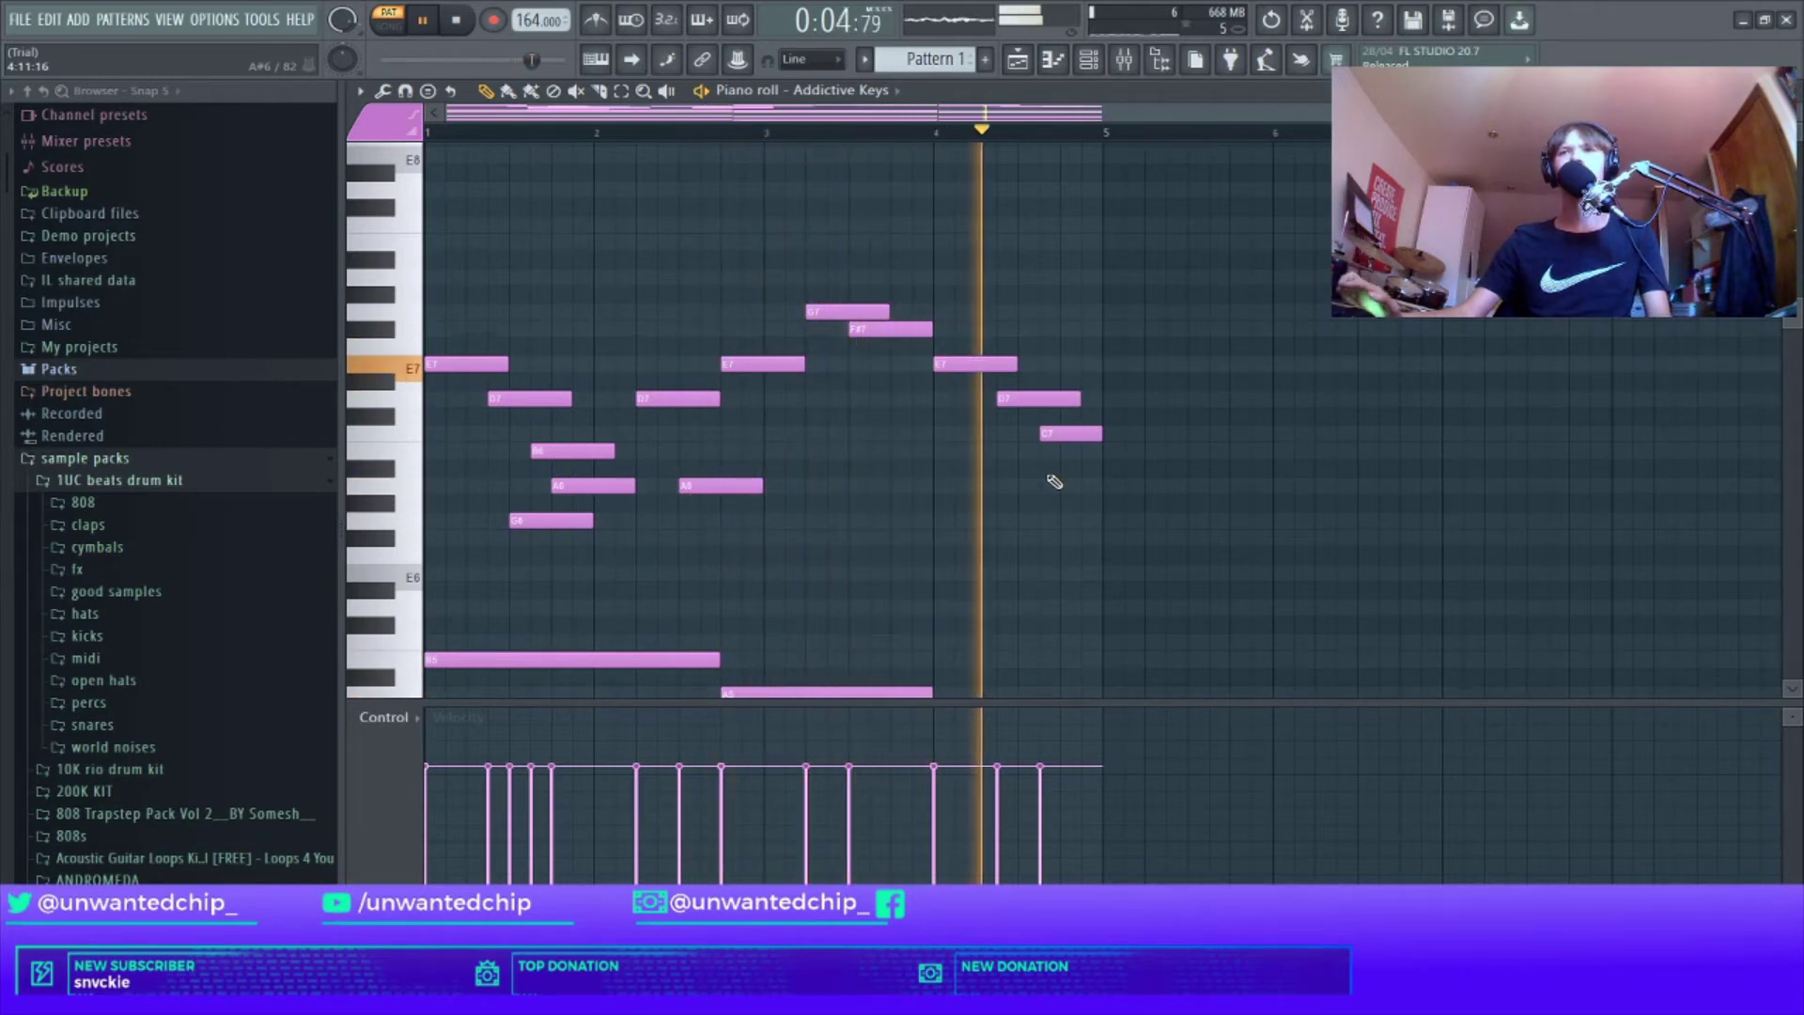
{"action": "key", "text": "space"}
Step: Rework bar 4 so E7 and D7 last one and a half beats each, followed by a one-beat C7 on beat 4
{"action": "left_click_drag", "start_coordinate": [1071, 433], "coordinate": [1018, 399]}
{"action": "left_click", "coordinate": [1083, 451]}
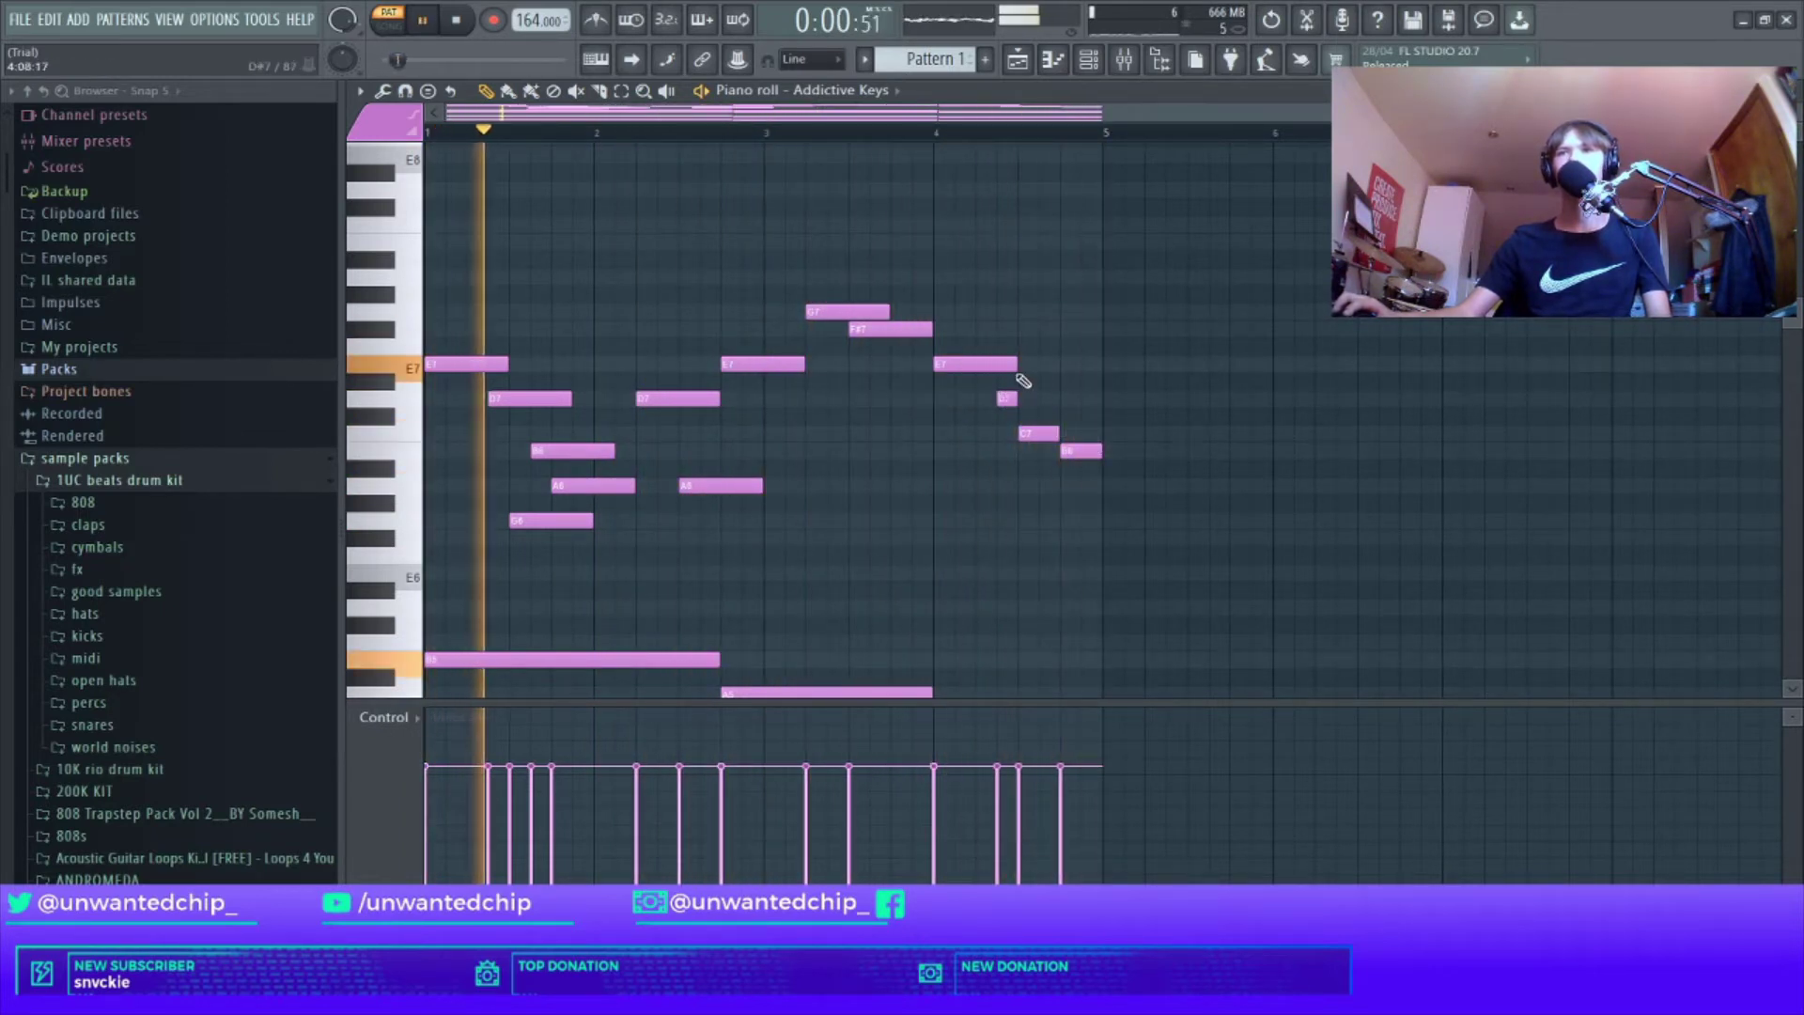
{"action": "left_click_drag", "start_coordinate": [1016, 365], "coordinate": [996, 366]}
{"action": "right_click", "coordinate": [1045, 435]}
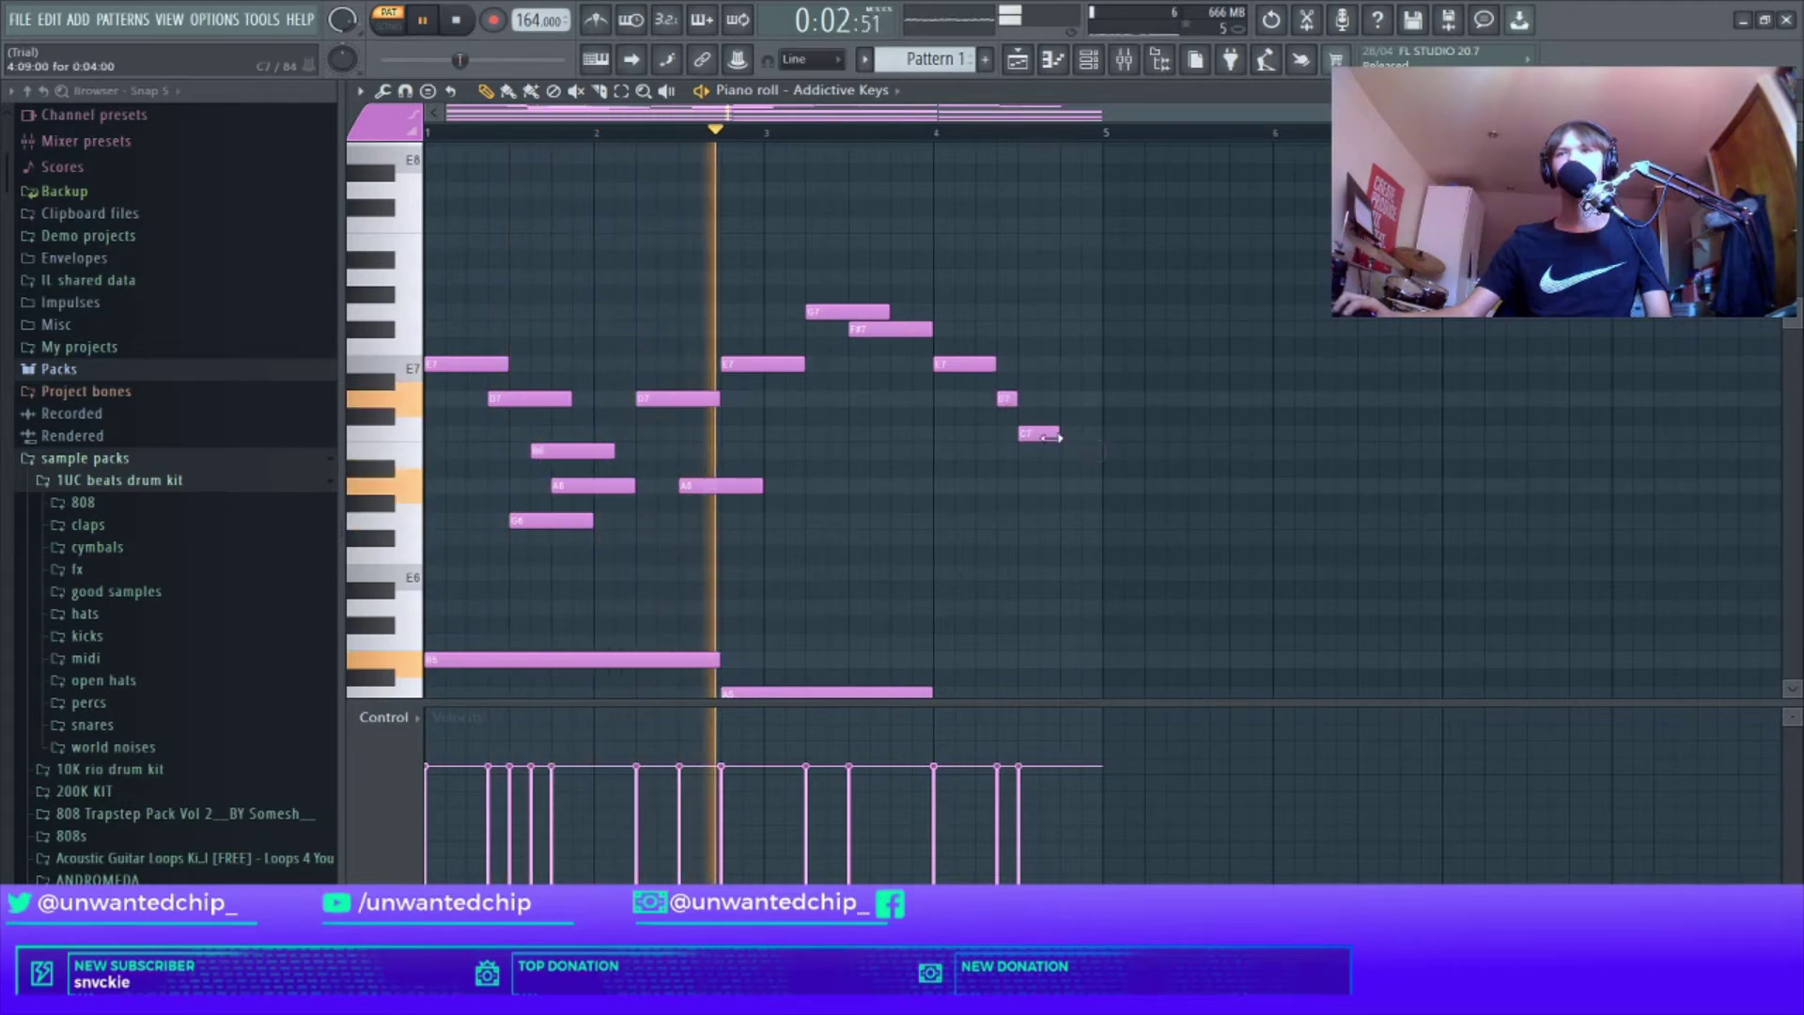
{"action": "left_click_drag", "start_coordinate": [1080, 450], "coordinate": [1061, 400]}
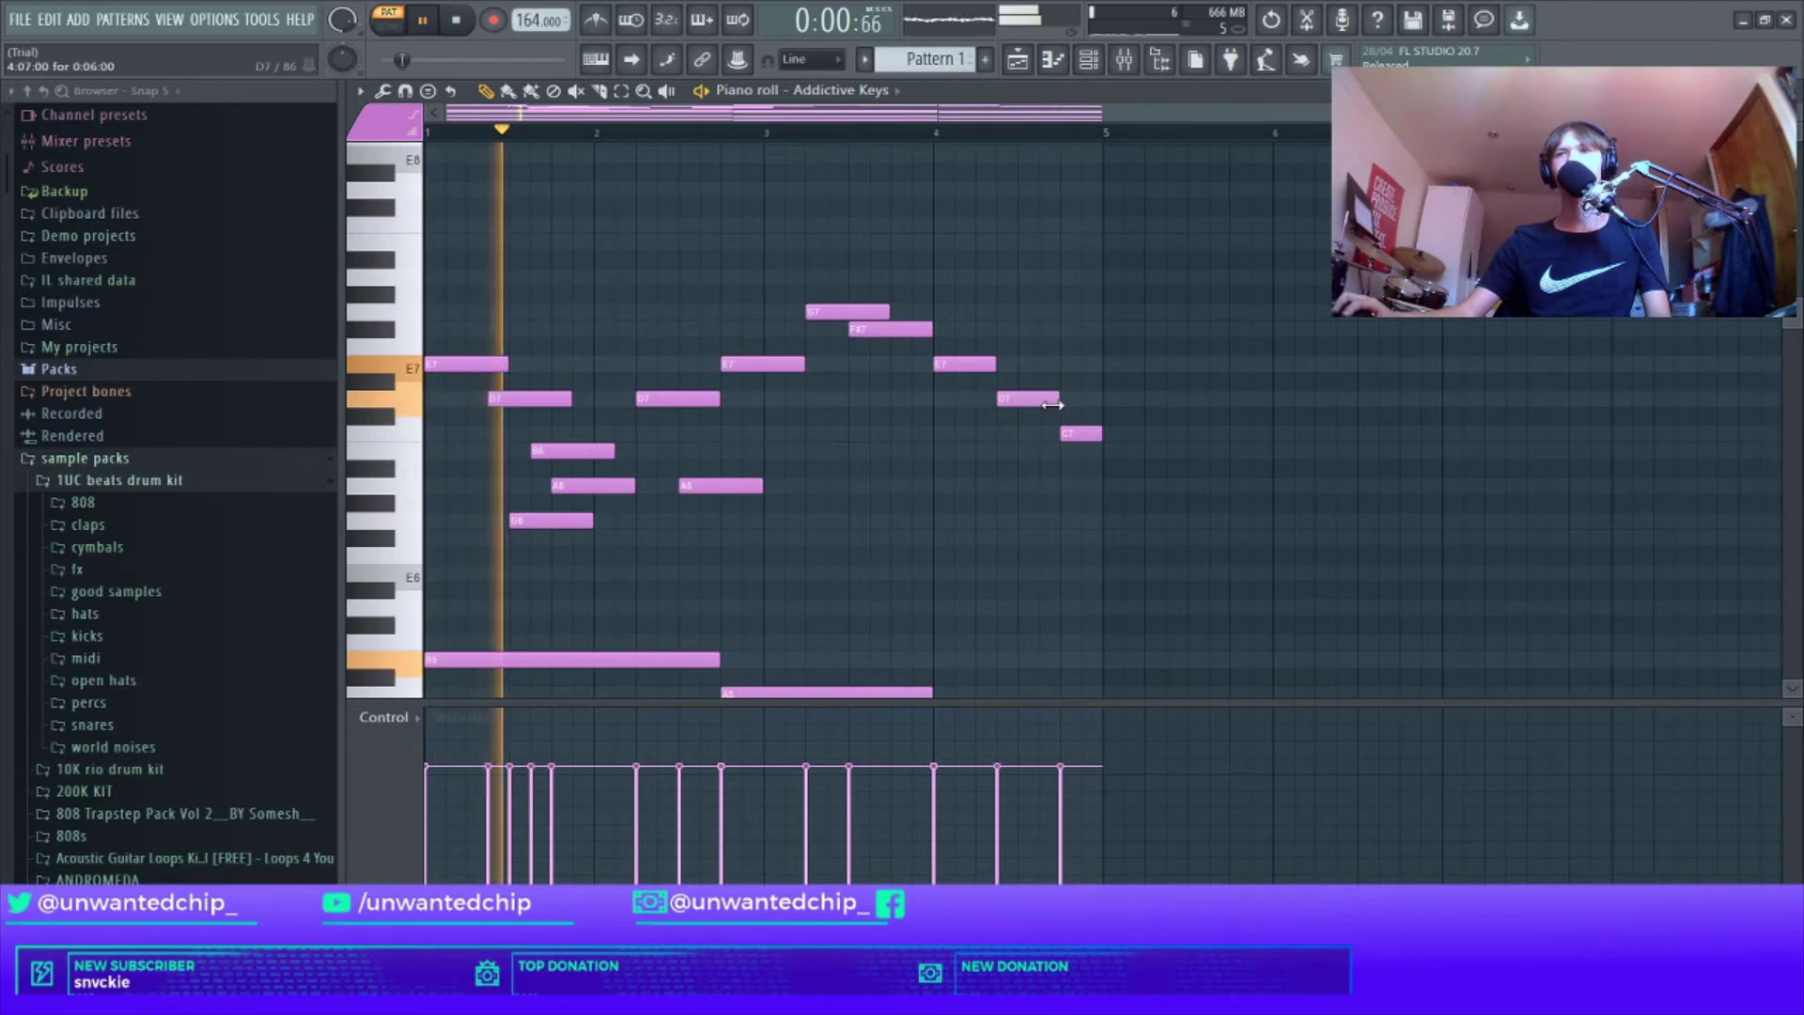
Step: Delete the bar 4 C7 note and redraw it as a one-beat note on beat 4
{"action": "scroll", "coordinate": [1080, 395], "scroll_direction": "down", "scroll_amount": 2}
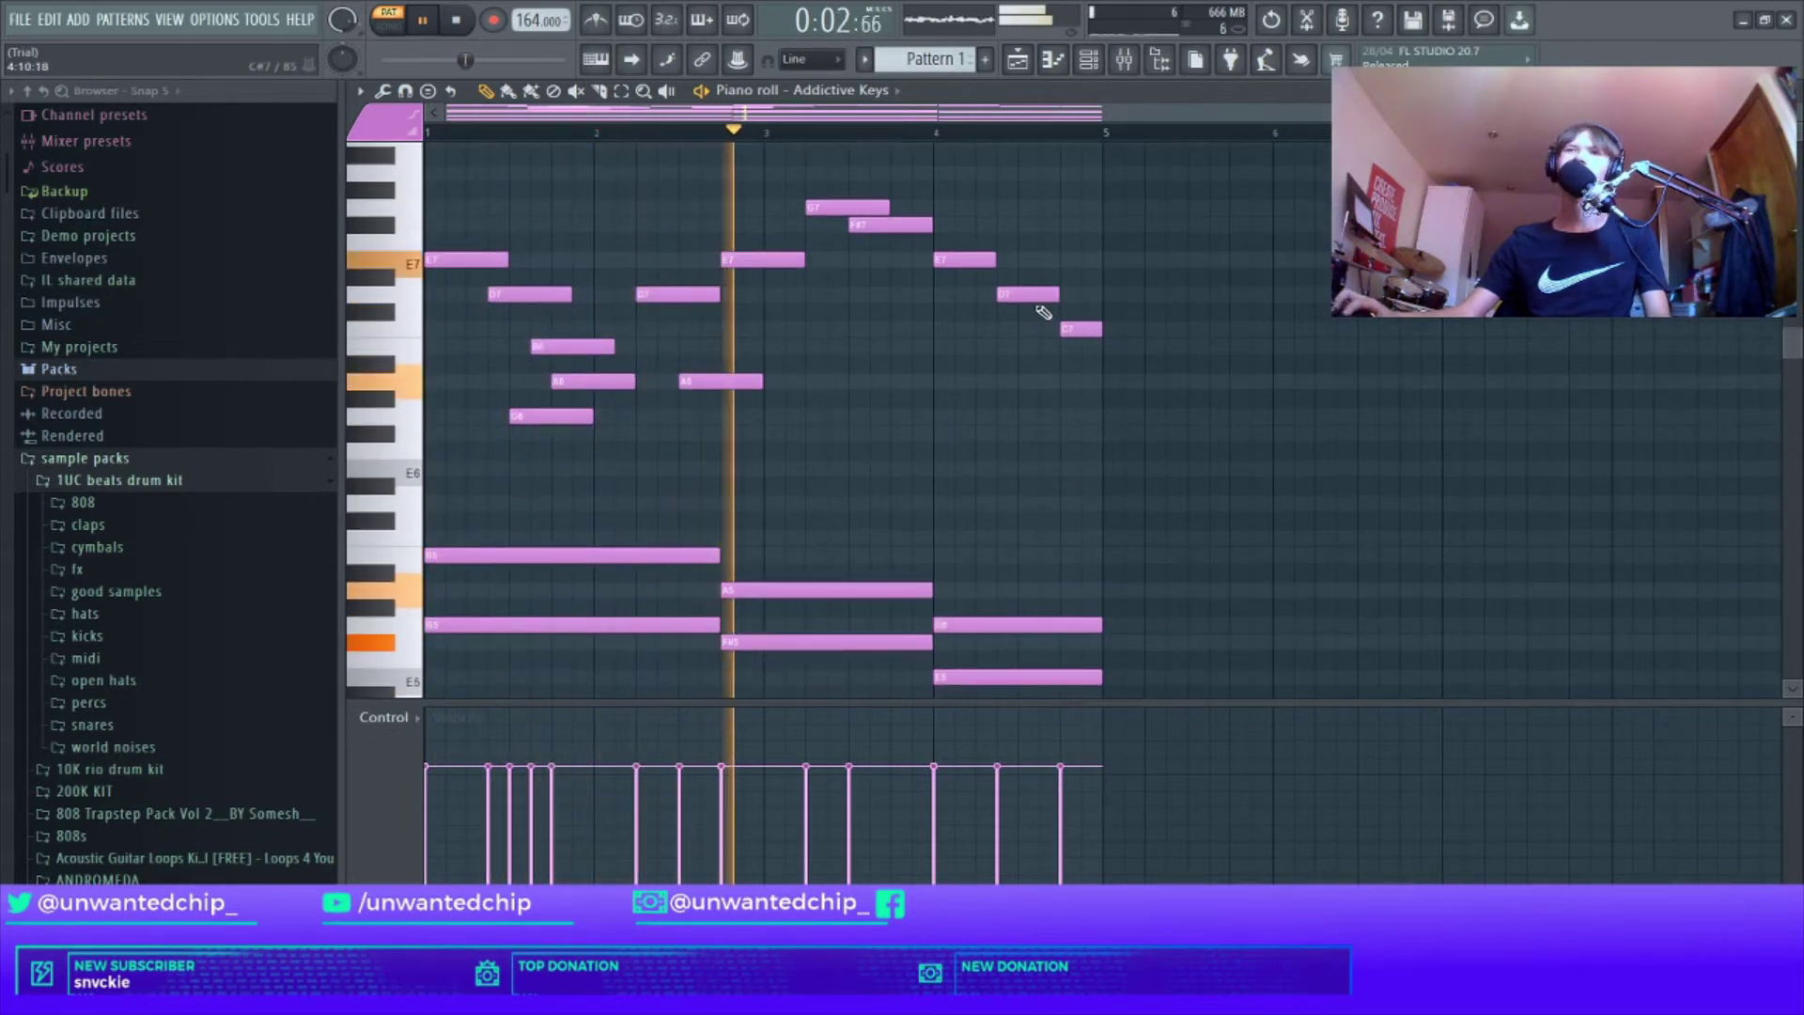
{"action": "left_click_drag", "start_coordinate": [1054, 295], "coordinate": [998, 263]}
{"action": "right_click", "coordinate": [1081, 329]}
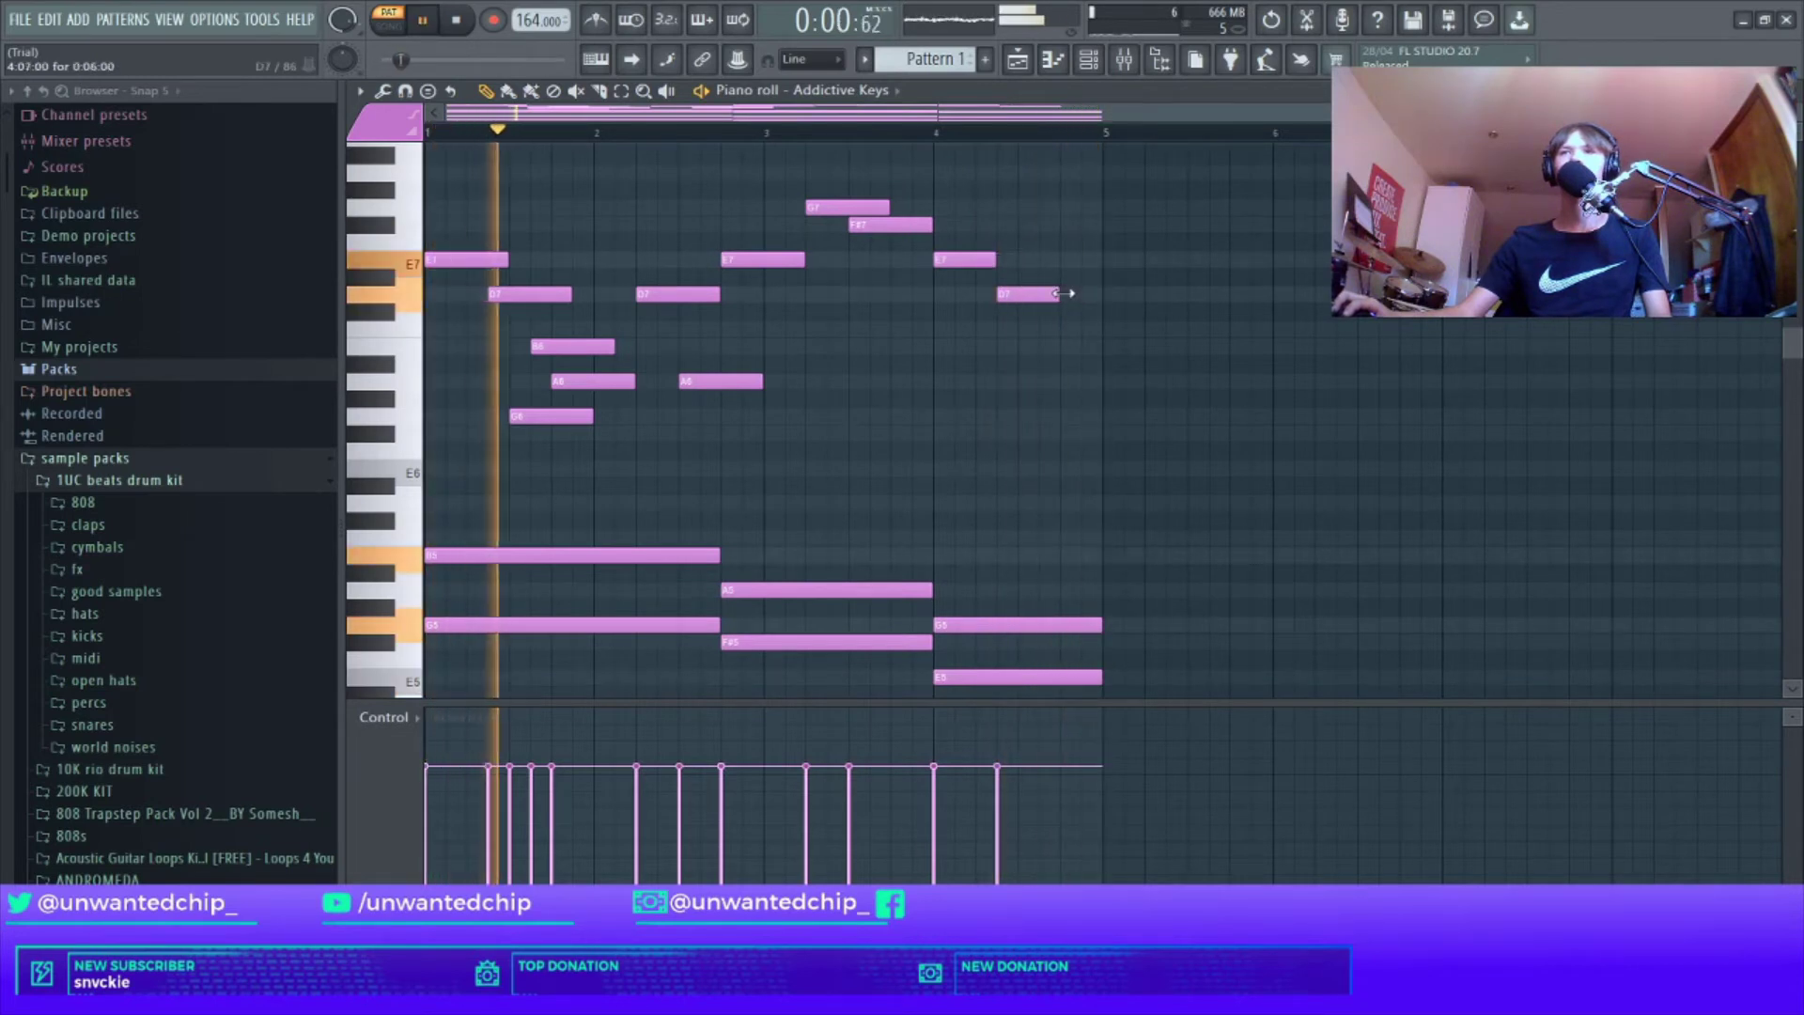
{"action": "left_click", "coordinate": [1043, 329]}
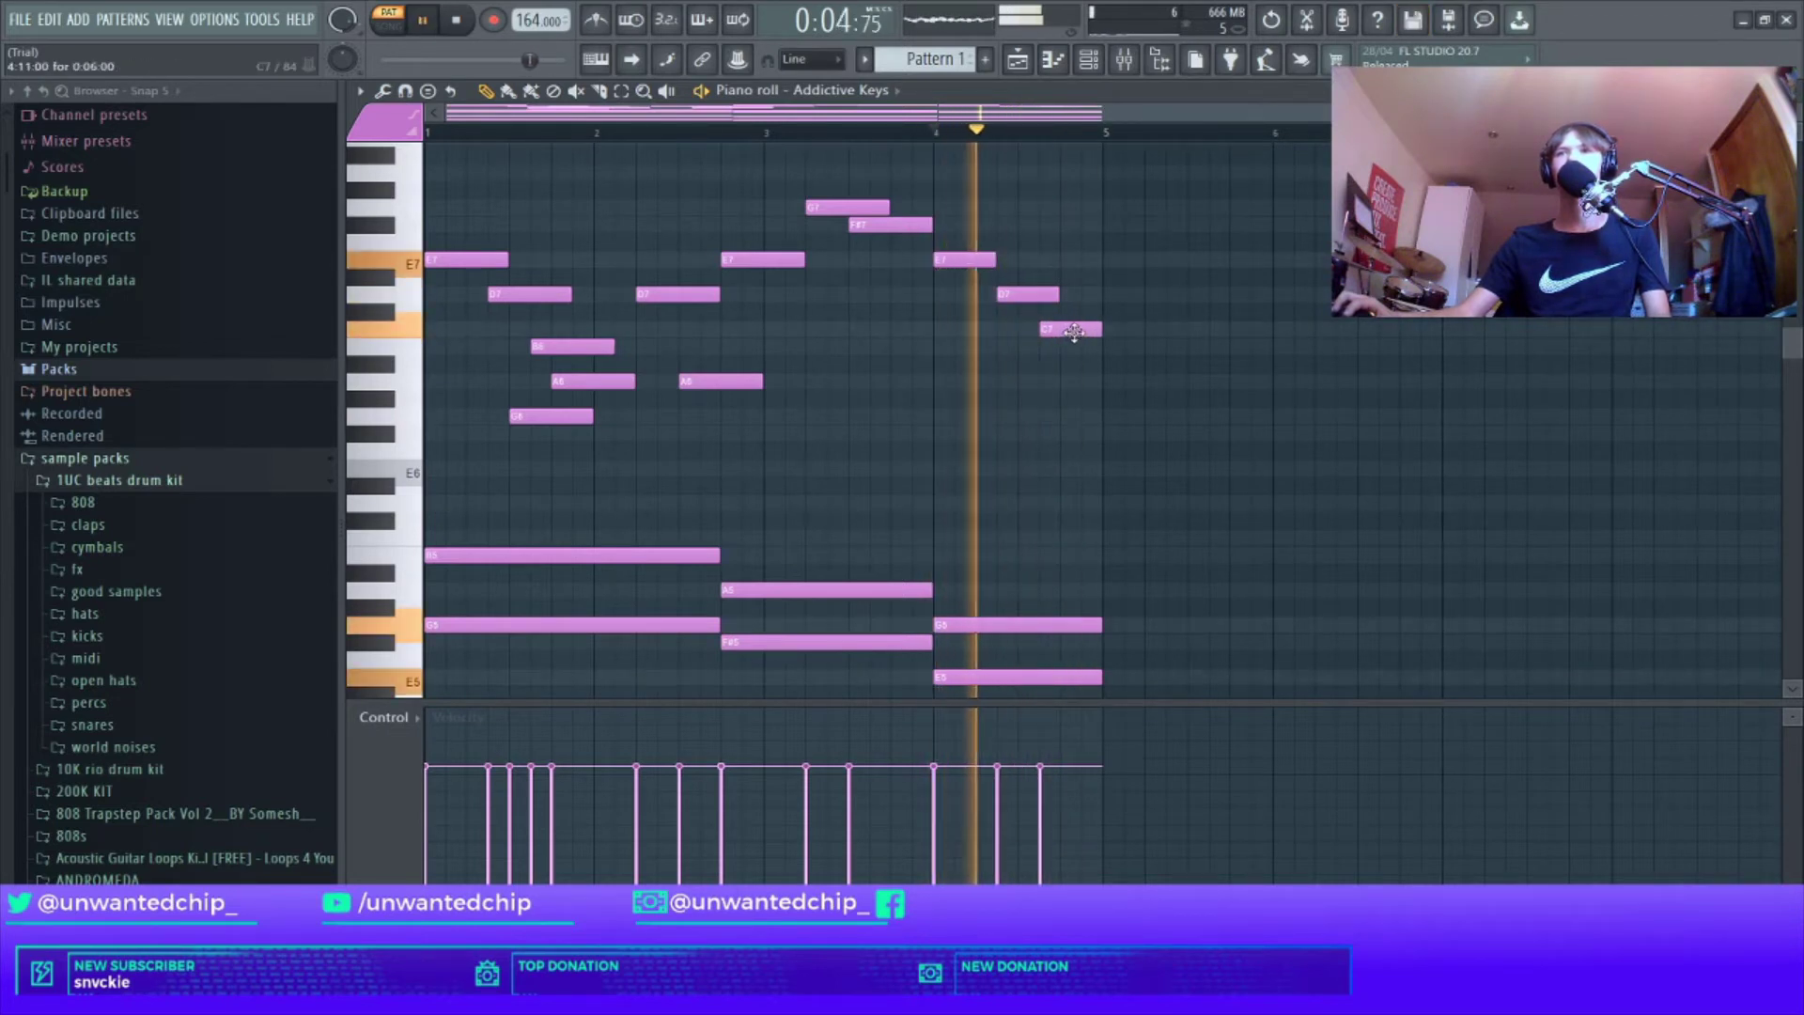
{"action": "left_click_drag", "start_coordinate": [1074, 331], "coordinate": [1108, 333]}
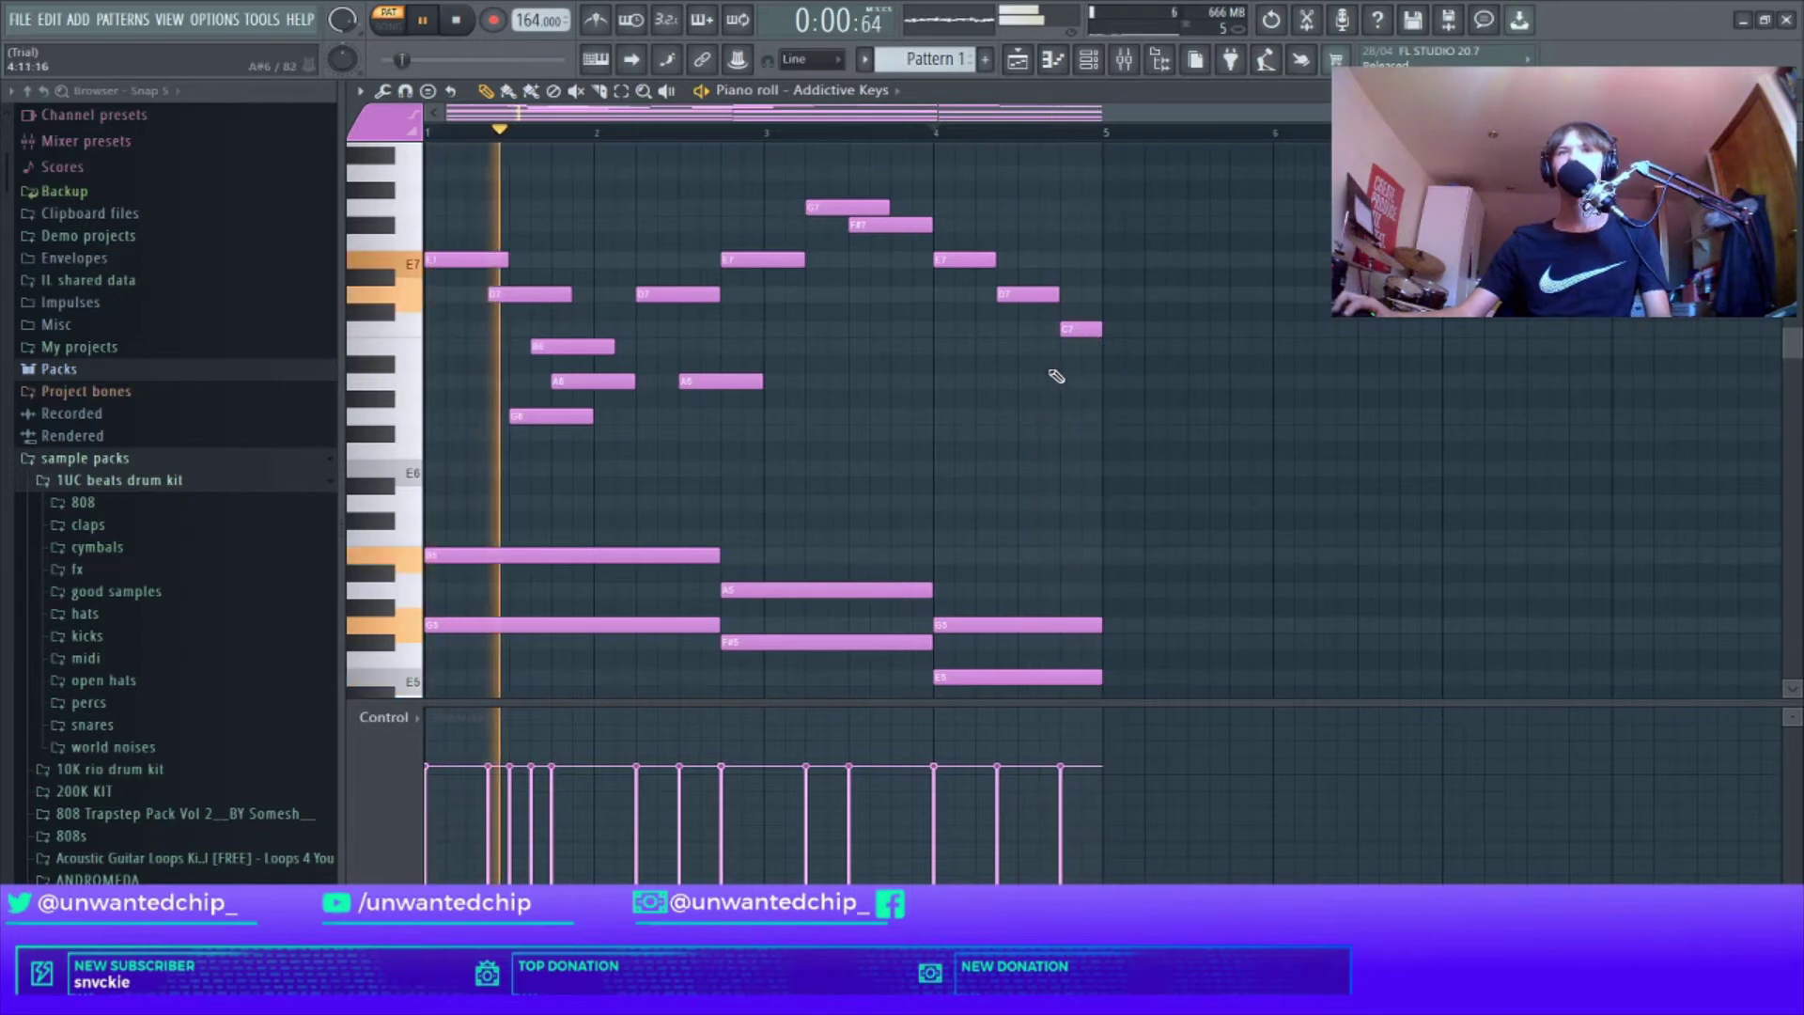
Step: Replace the C7 on beat 4 of bar 4 with a one-beat G6, and raise that note an octave to G7
{"action": "scroll", "coordinate": [1057, 380], "scroll_direction": "down", "scroll_amount": 2}
{"action": "scroll", "coordinate": [1071, 392], "scroll_direction": "up", "scroll_amount": 1}
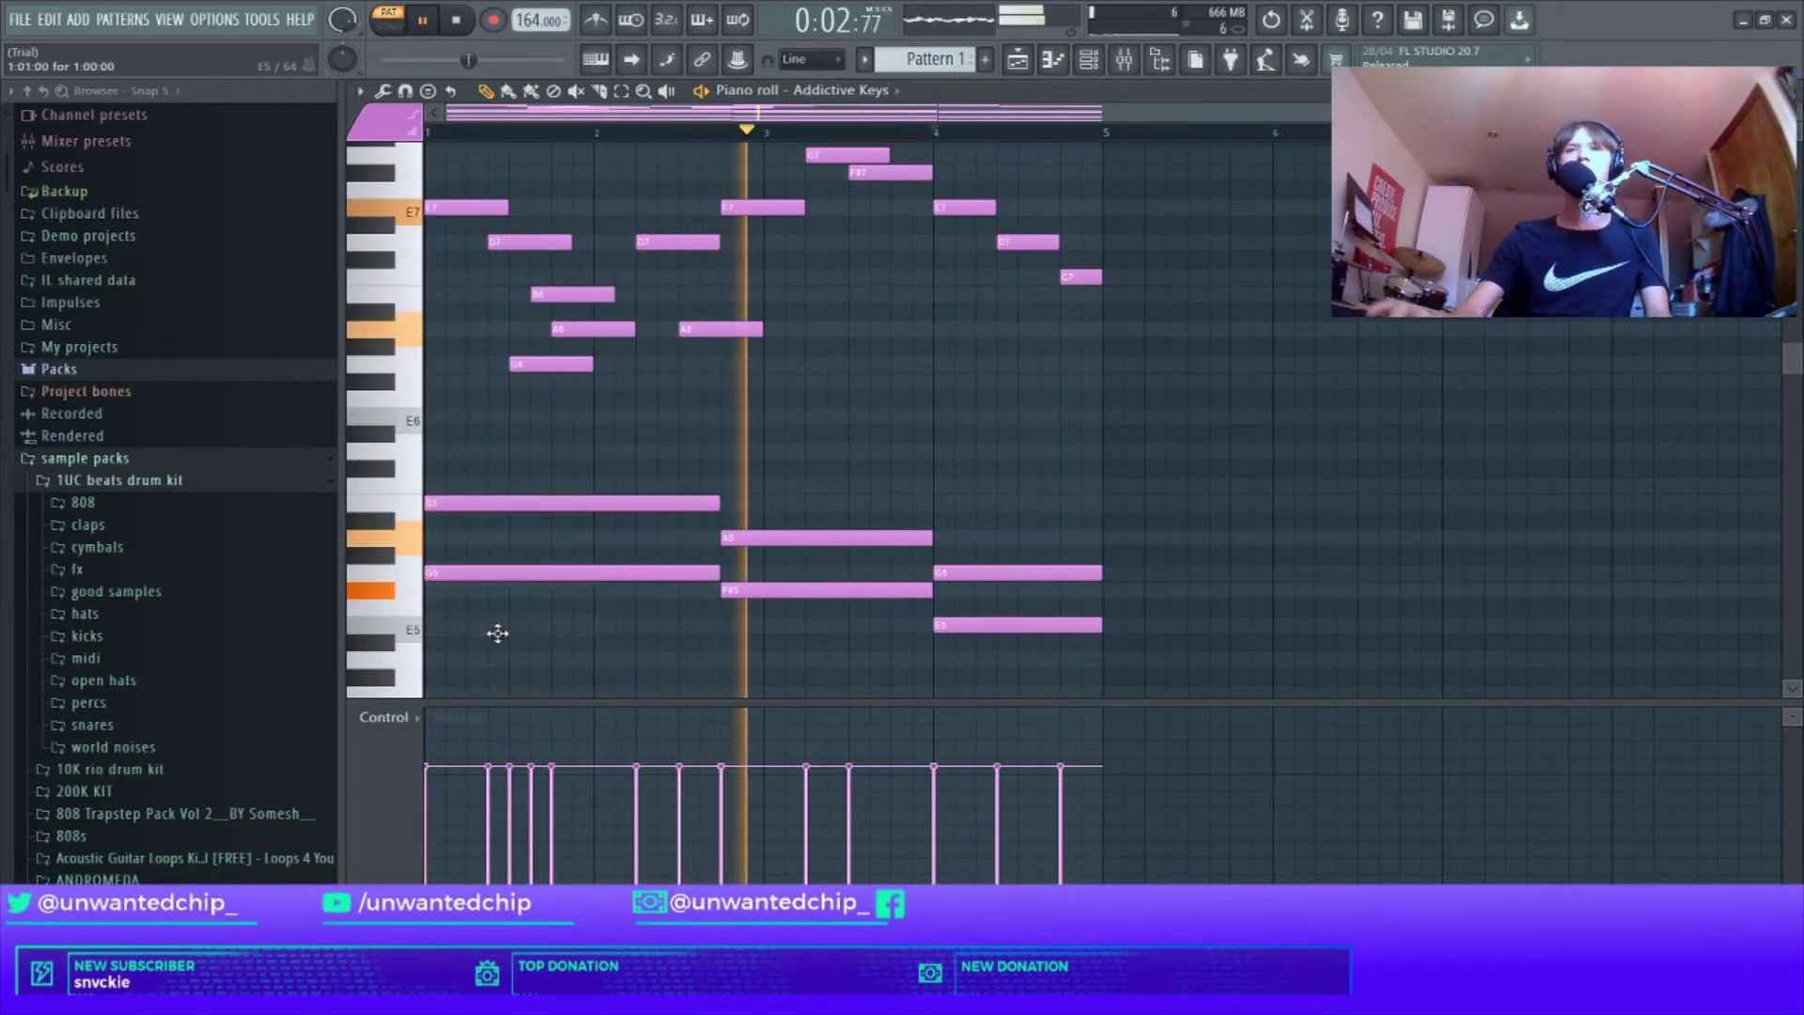
{"action": "right_click", "coordinate": [1080, 276]}
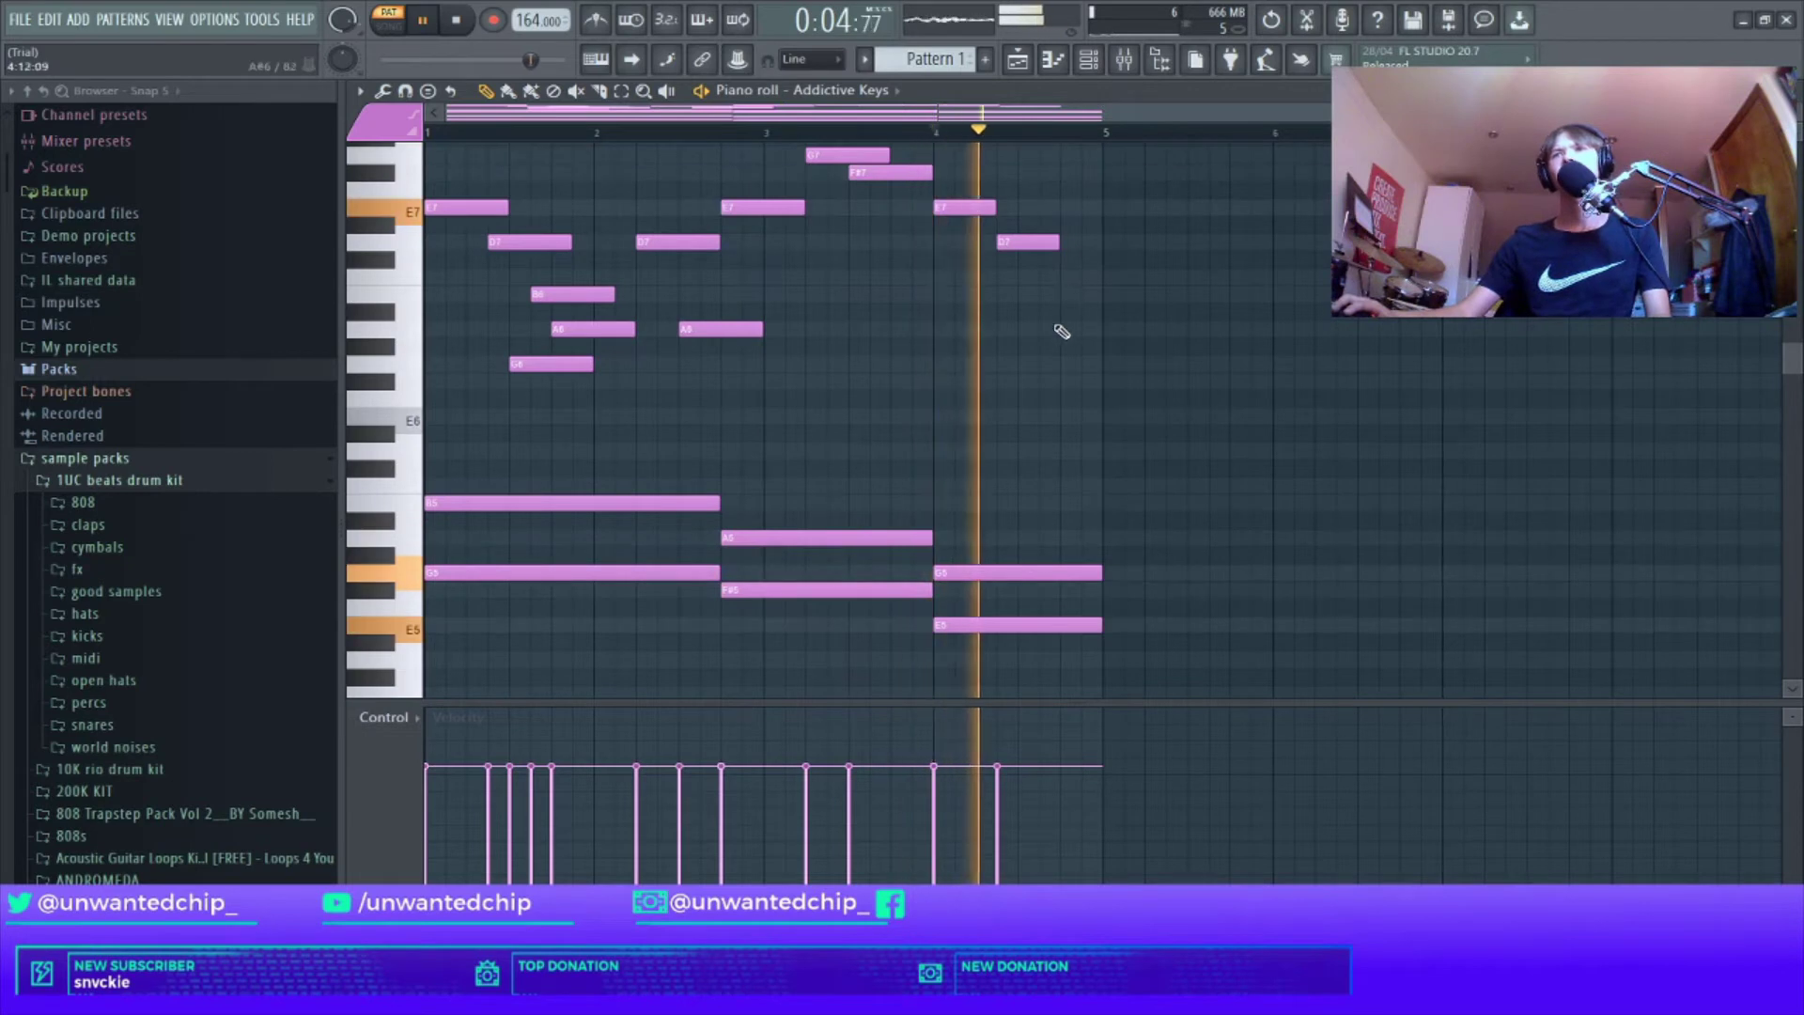
{"action": "left_click", "coordinate": [1076, 363]}
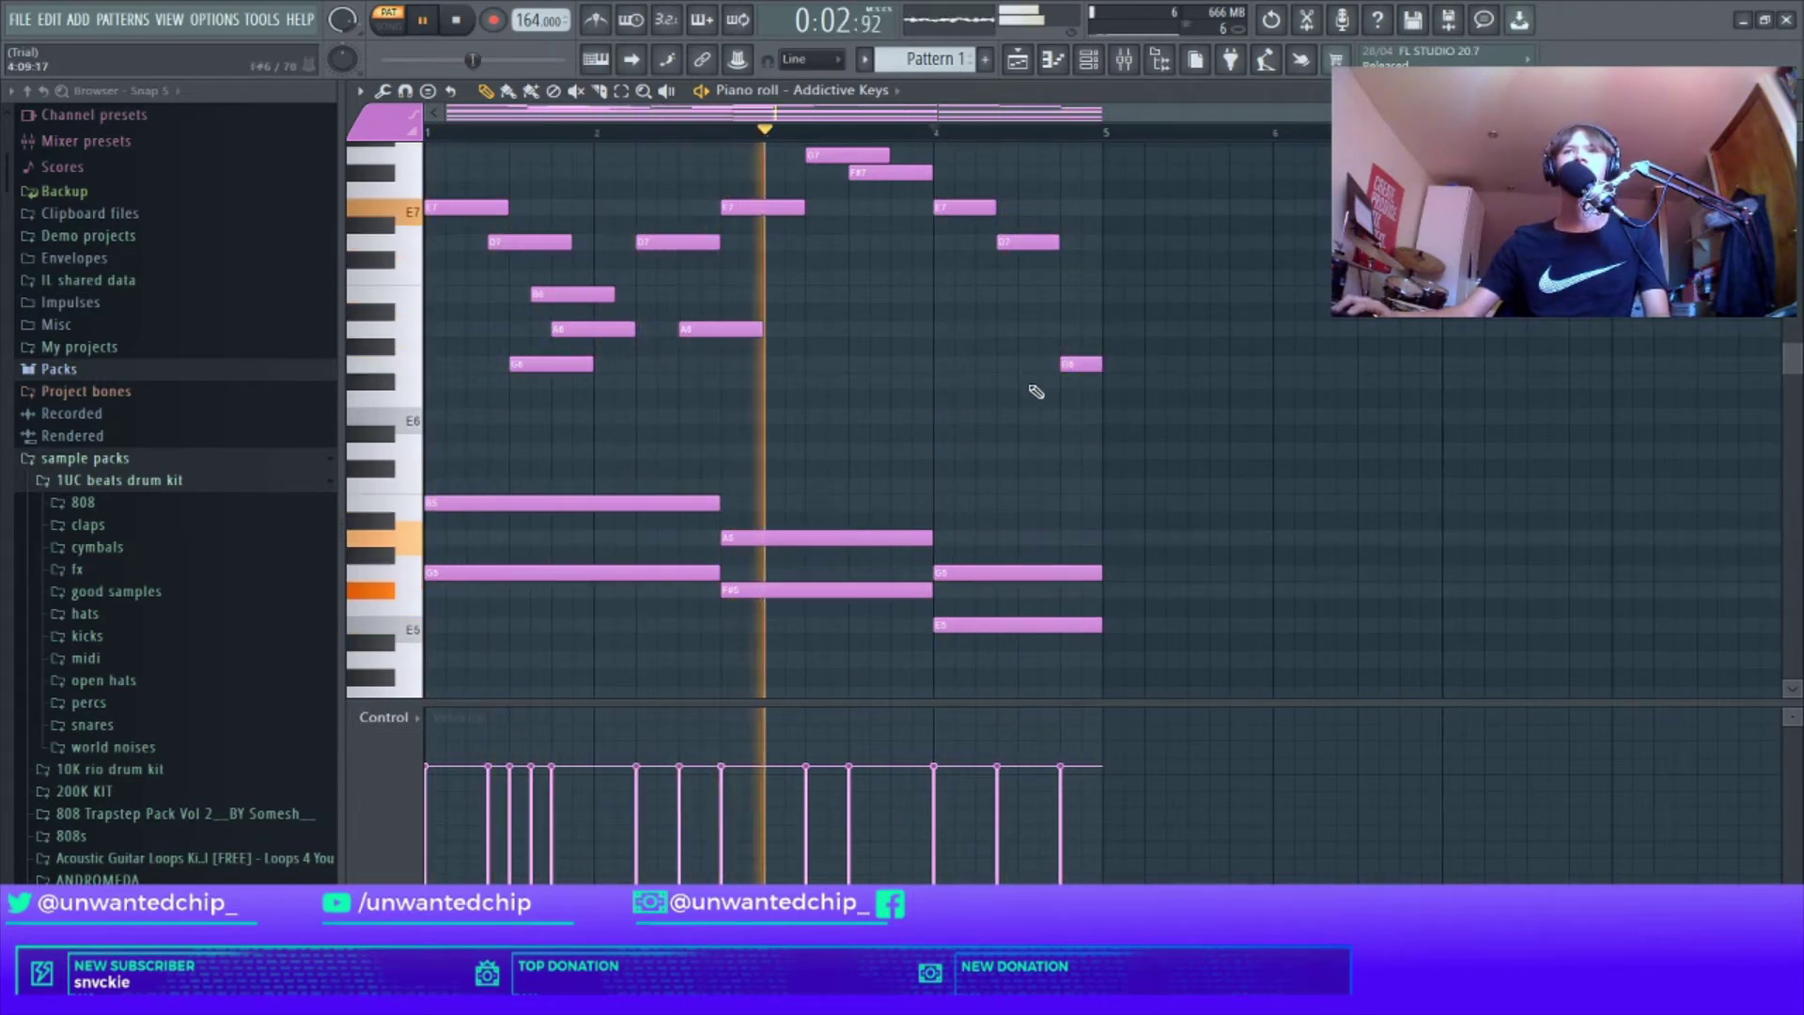
{"action": "left_click_drag", "start_coordinate": [1079, 364], "coordinate": [1079, 155]}
{"action": "scroll", "coordinate": [1057, 244], "scroll_direction": "up", "scroll_amount": 3}
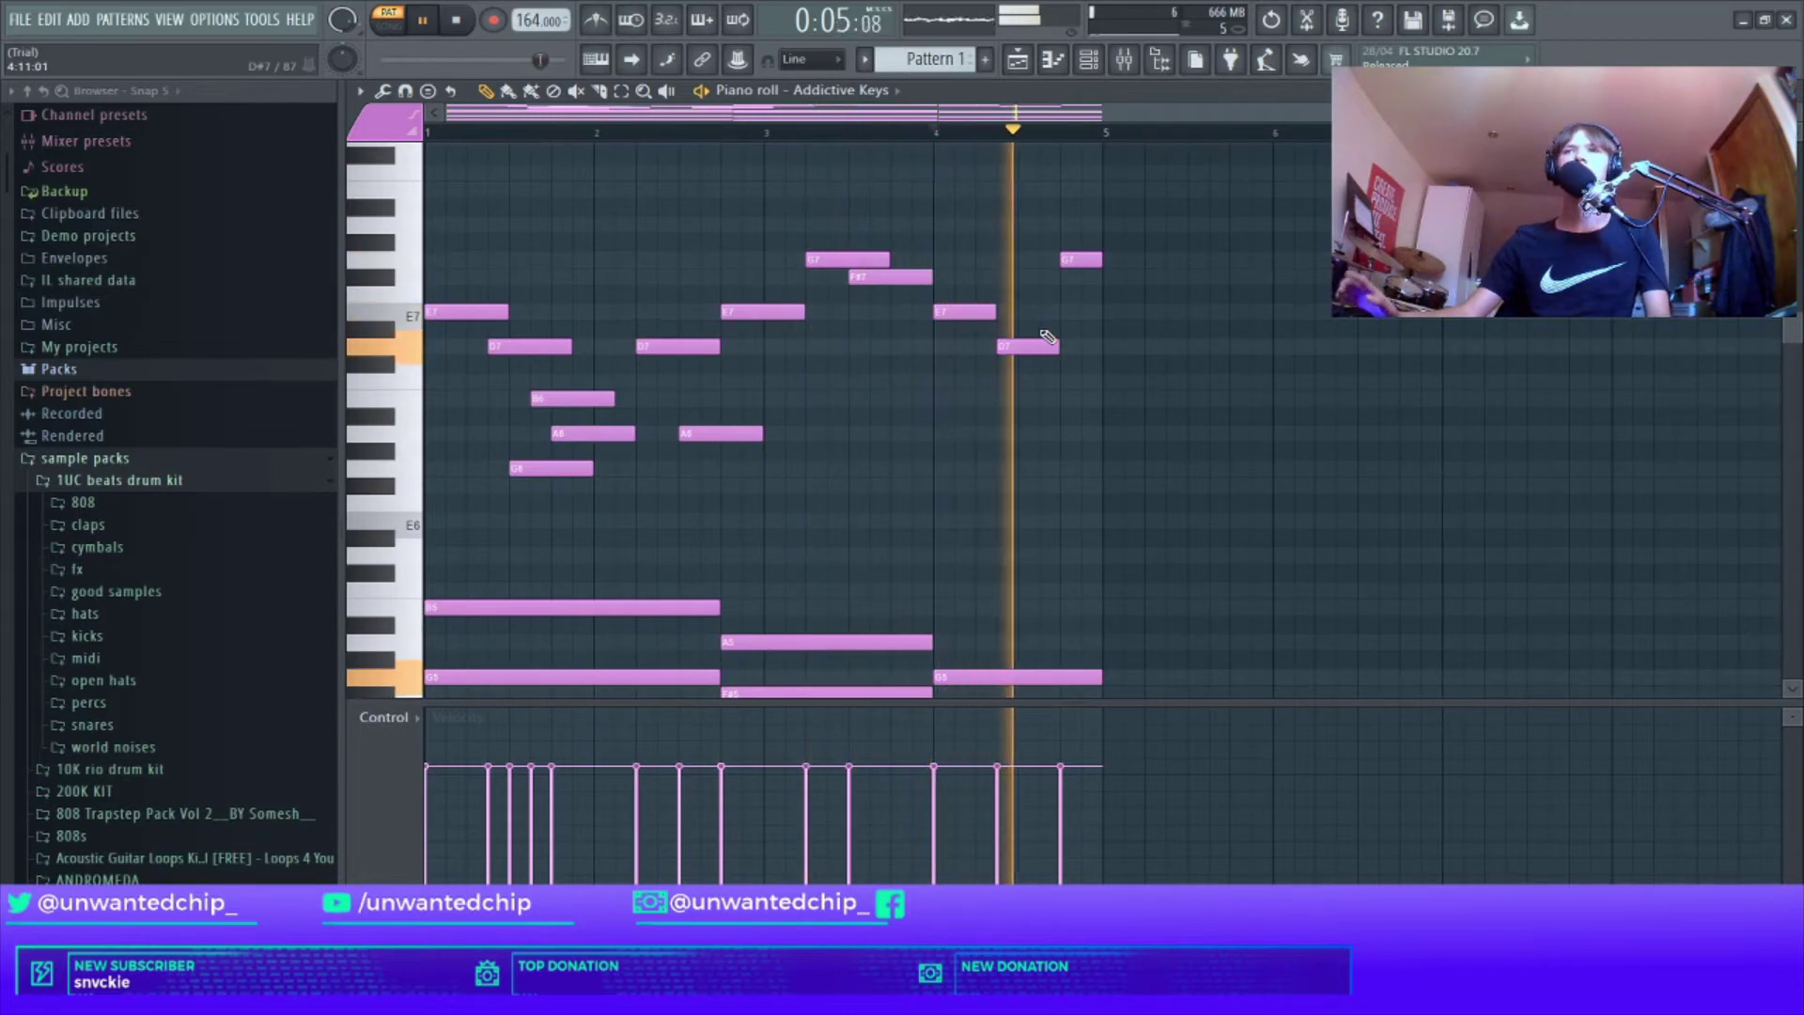
Step: Duplicate the four-bar loop into bars 5 to 8 and play through the copy
{"action": "key", "text": "ctrl+b"}
{"action": "scroll", "coordinate": [1033, 235], "scroll_direction": "down", "scroll_amount": 3}
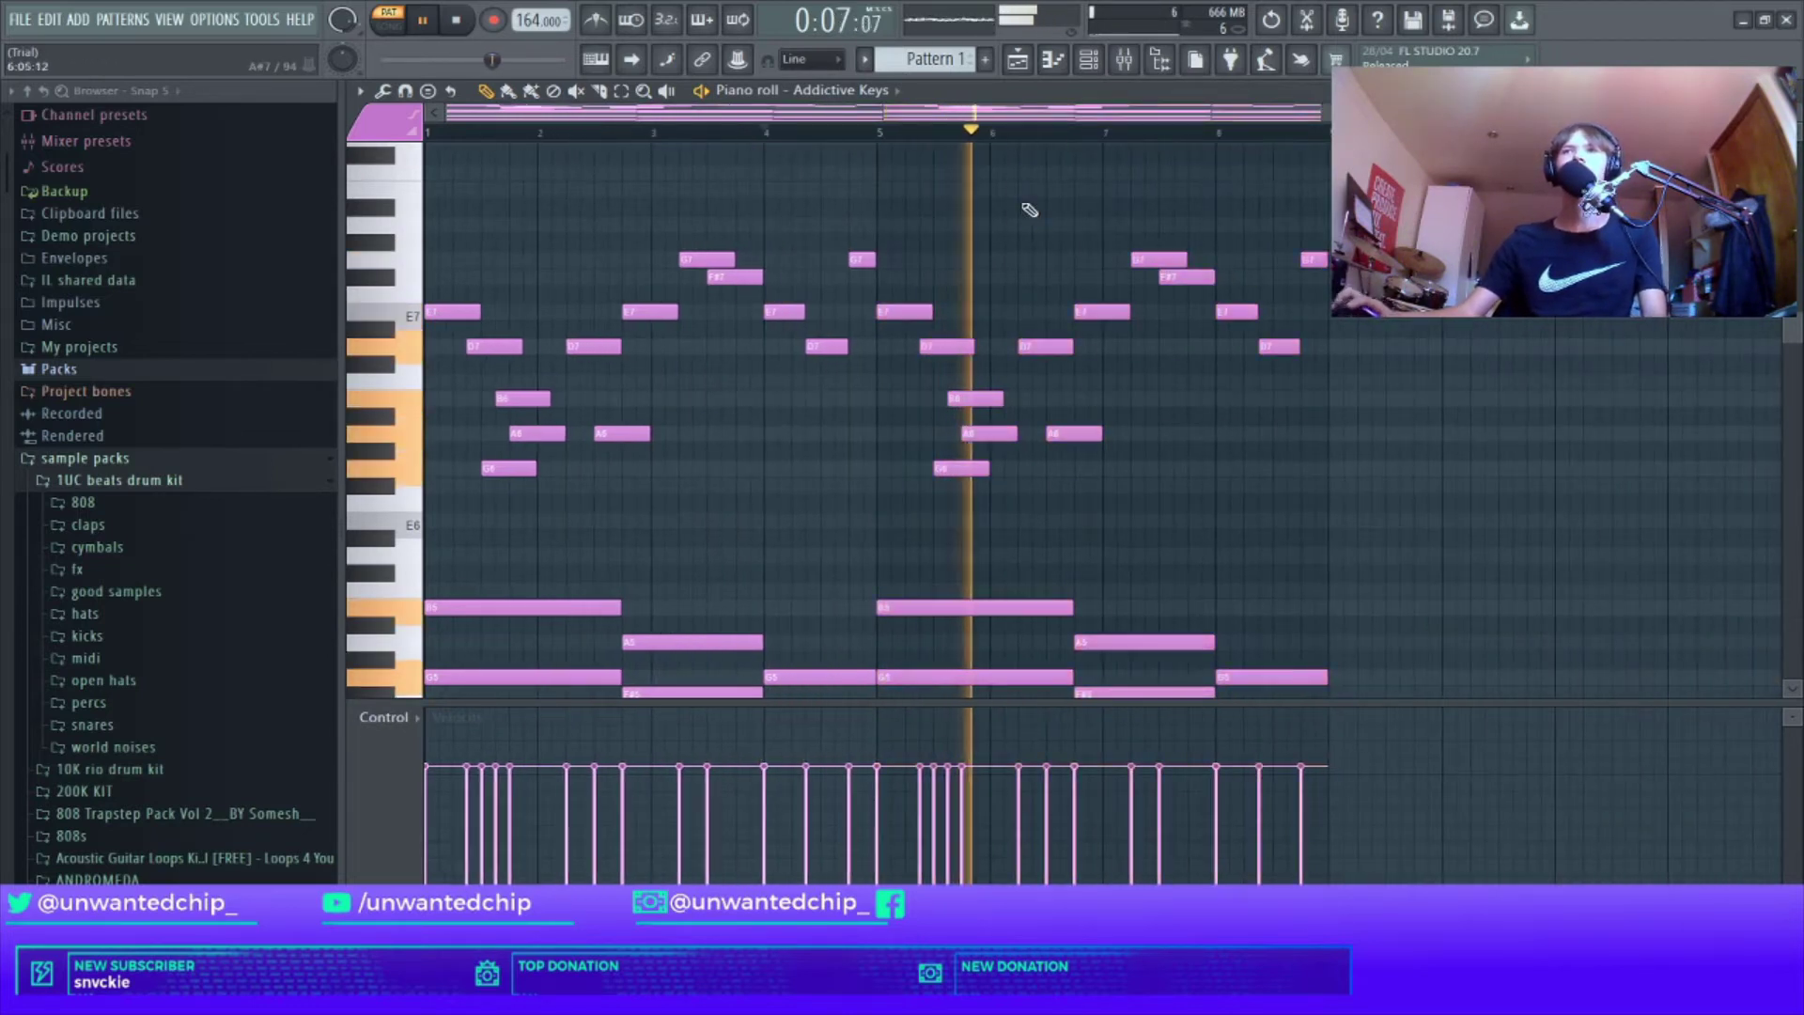
{"action": "scroll", "coordinate": [1174, 455], "scroll_direction": "down", "scroll_amount": 4}
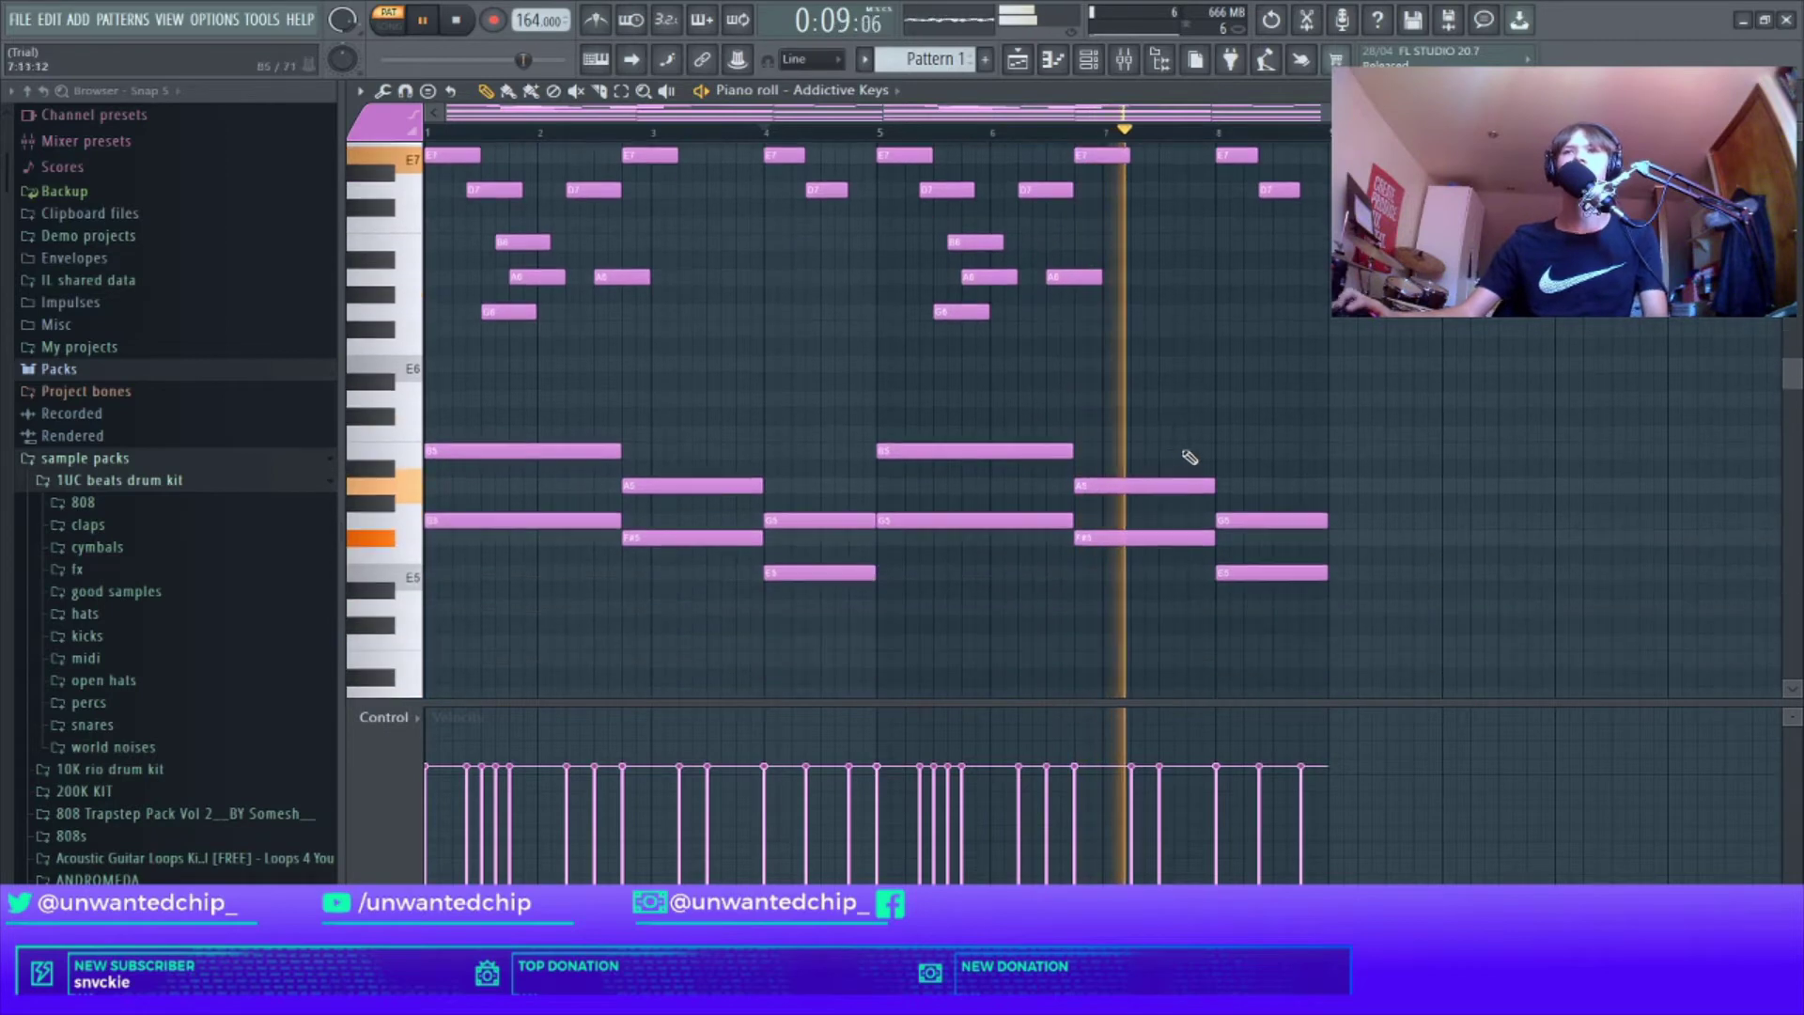
{"action": "scroll", "coordinate": [1212, 480], "scroll_direction": "down", "scroll_amount": 1}
{"action": "scroll", "coordinate": [1249, 508], "scroll_direction": "up", "scroll_amount": 3}
{"action": "scroll", "coordinate": [1282, 512], "scroll_direction": "down", "scroll_amount": 2}
{"action": "scroll", "coordinate": [1287, 502], "scroll_direction": "up", "scroll_amount": 4}
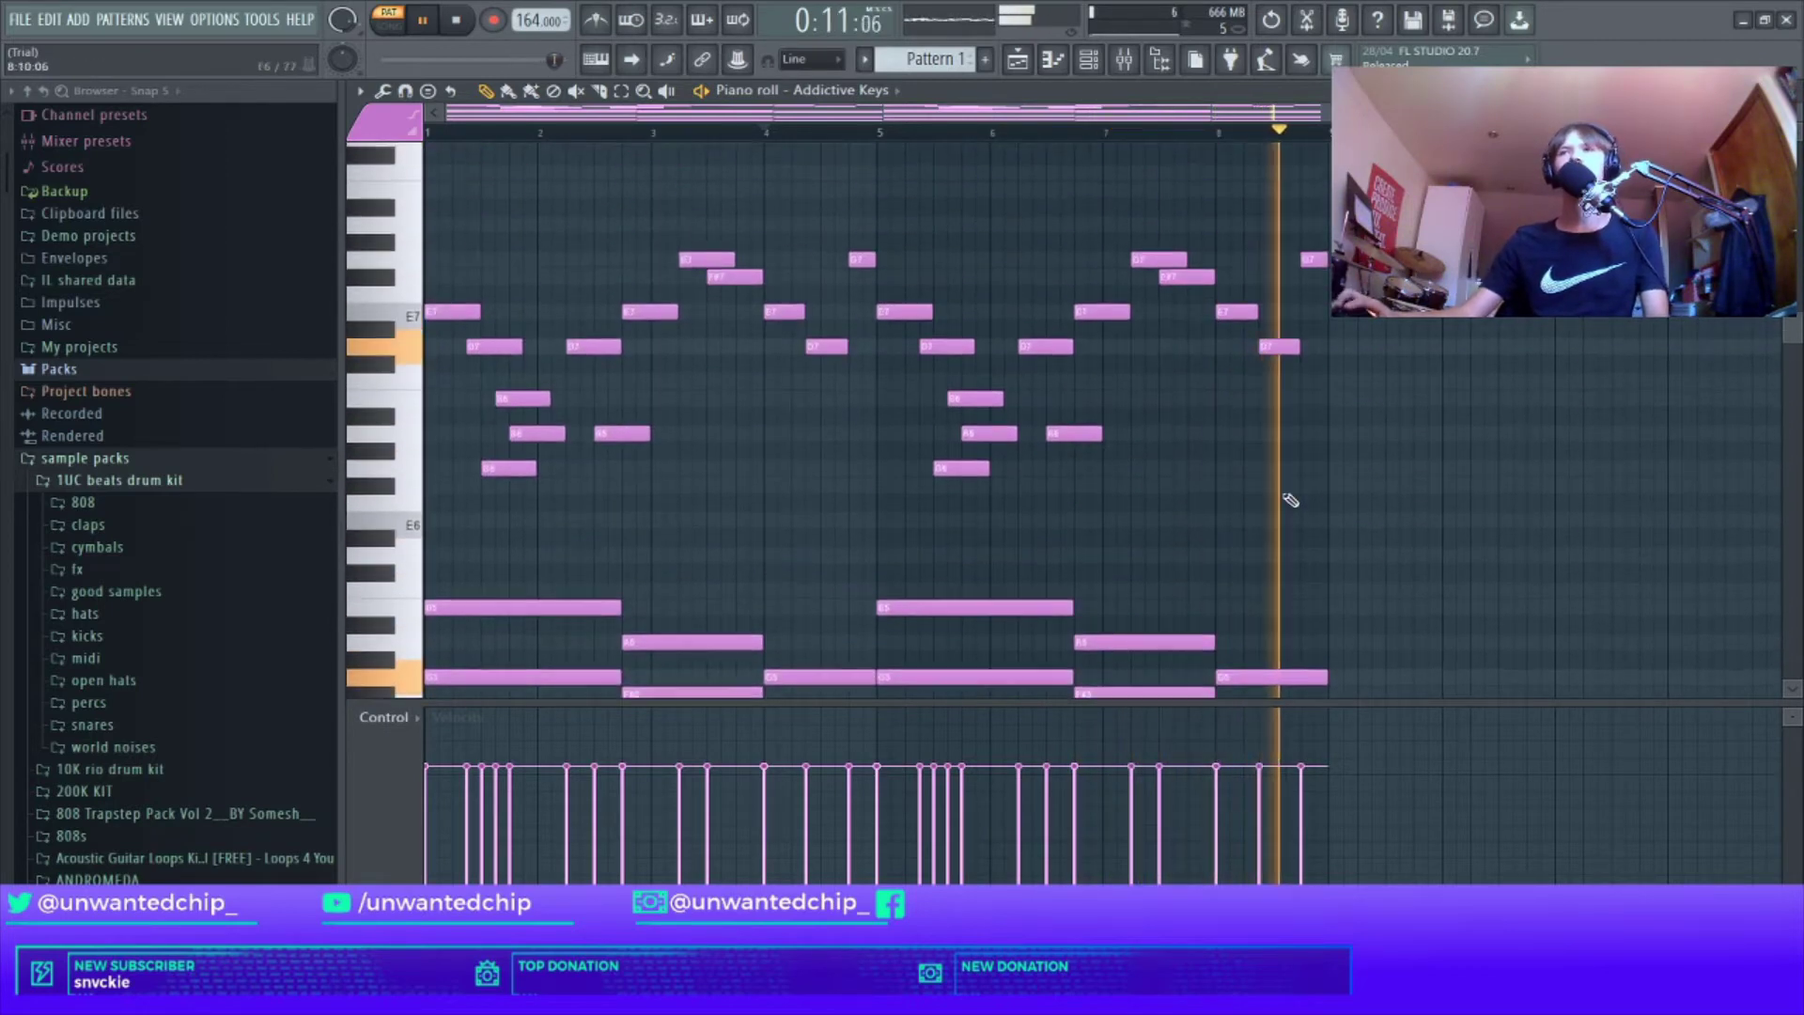
{"action": "key", "text": "space"}
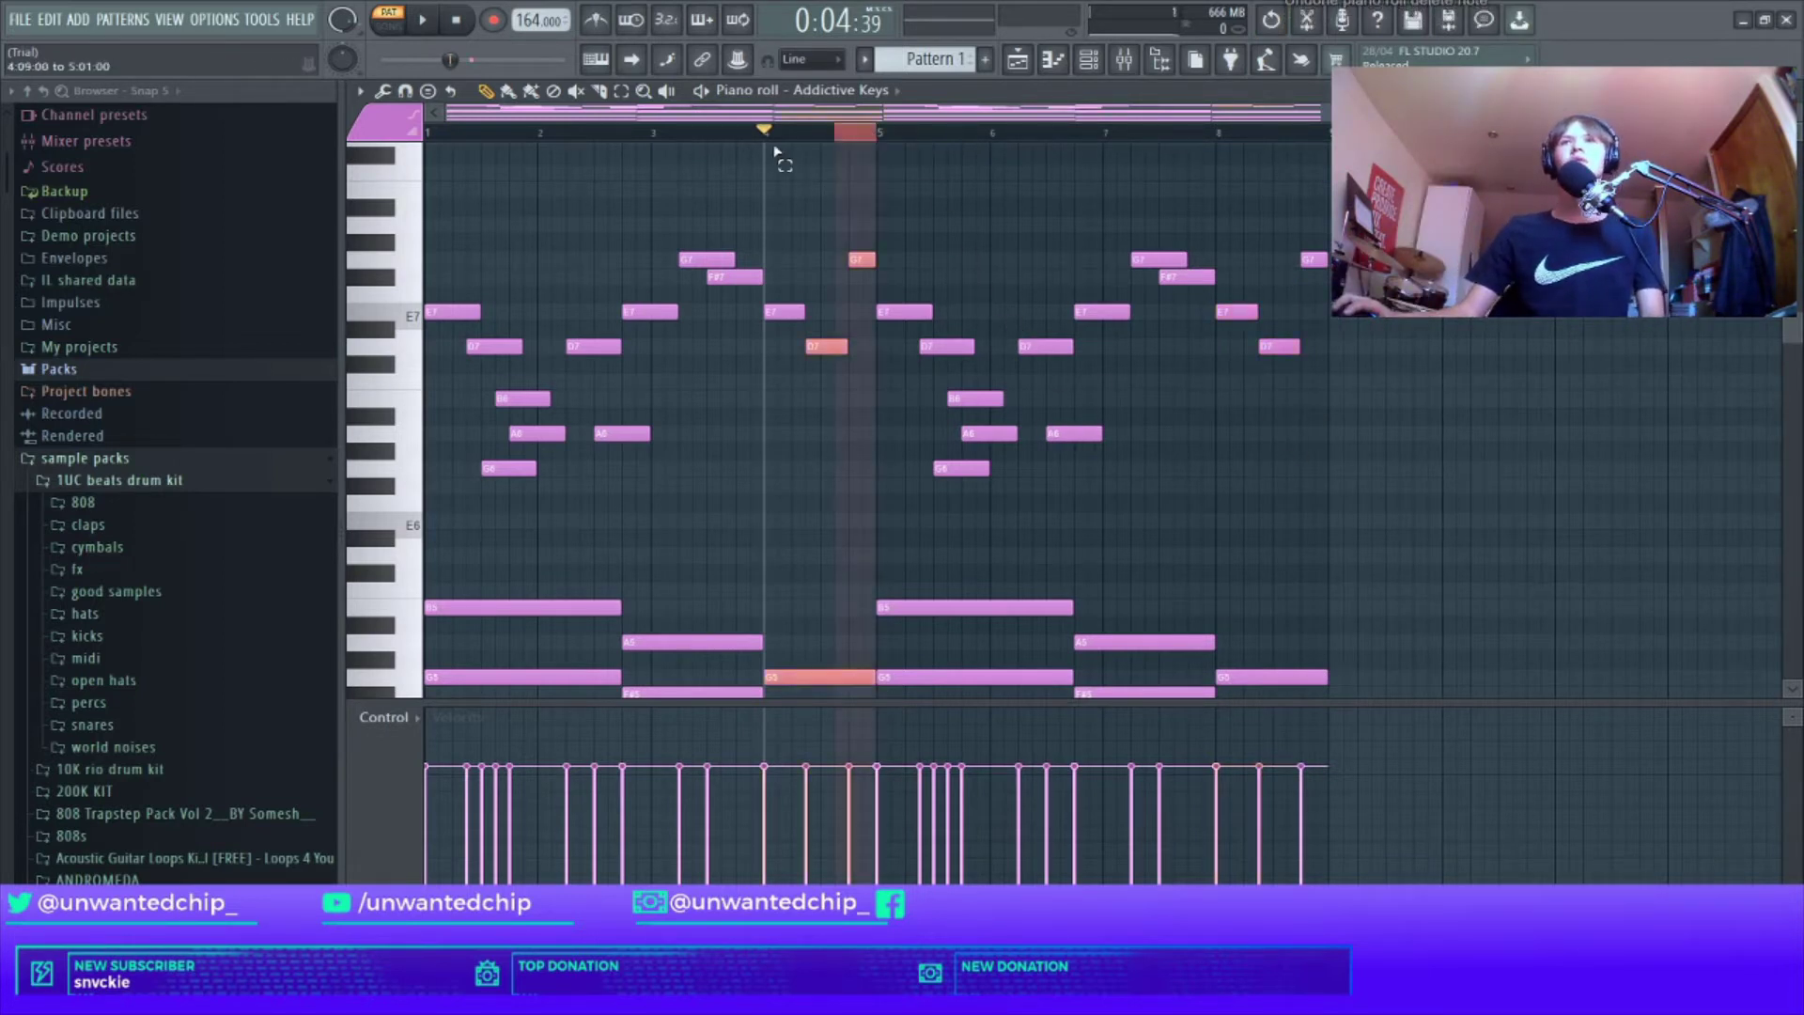
Step: Select bars 1 to 4 and examine their melody, chord and bass notes against the copy in bars 5 to 8
{"action": "left_click_drag", "start_coordinate": [835, 133], "coordinate": [425, 132]}
{"action": "scroll", "coordinate": [846, 282], "scroll_direction": "down", "scroll_amount": 2}
{"action": "scroll", "coordinate": [852, 242], "scroll_direction": "up", "scroll_amount": 3}
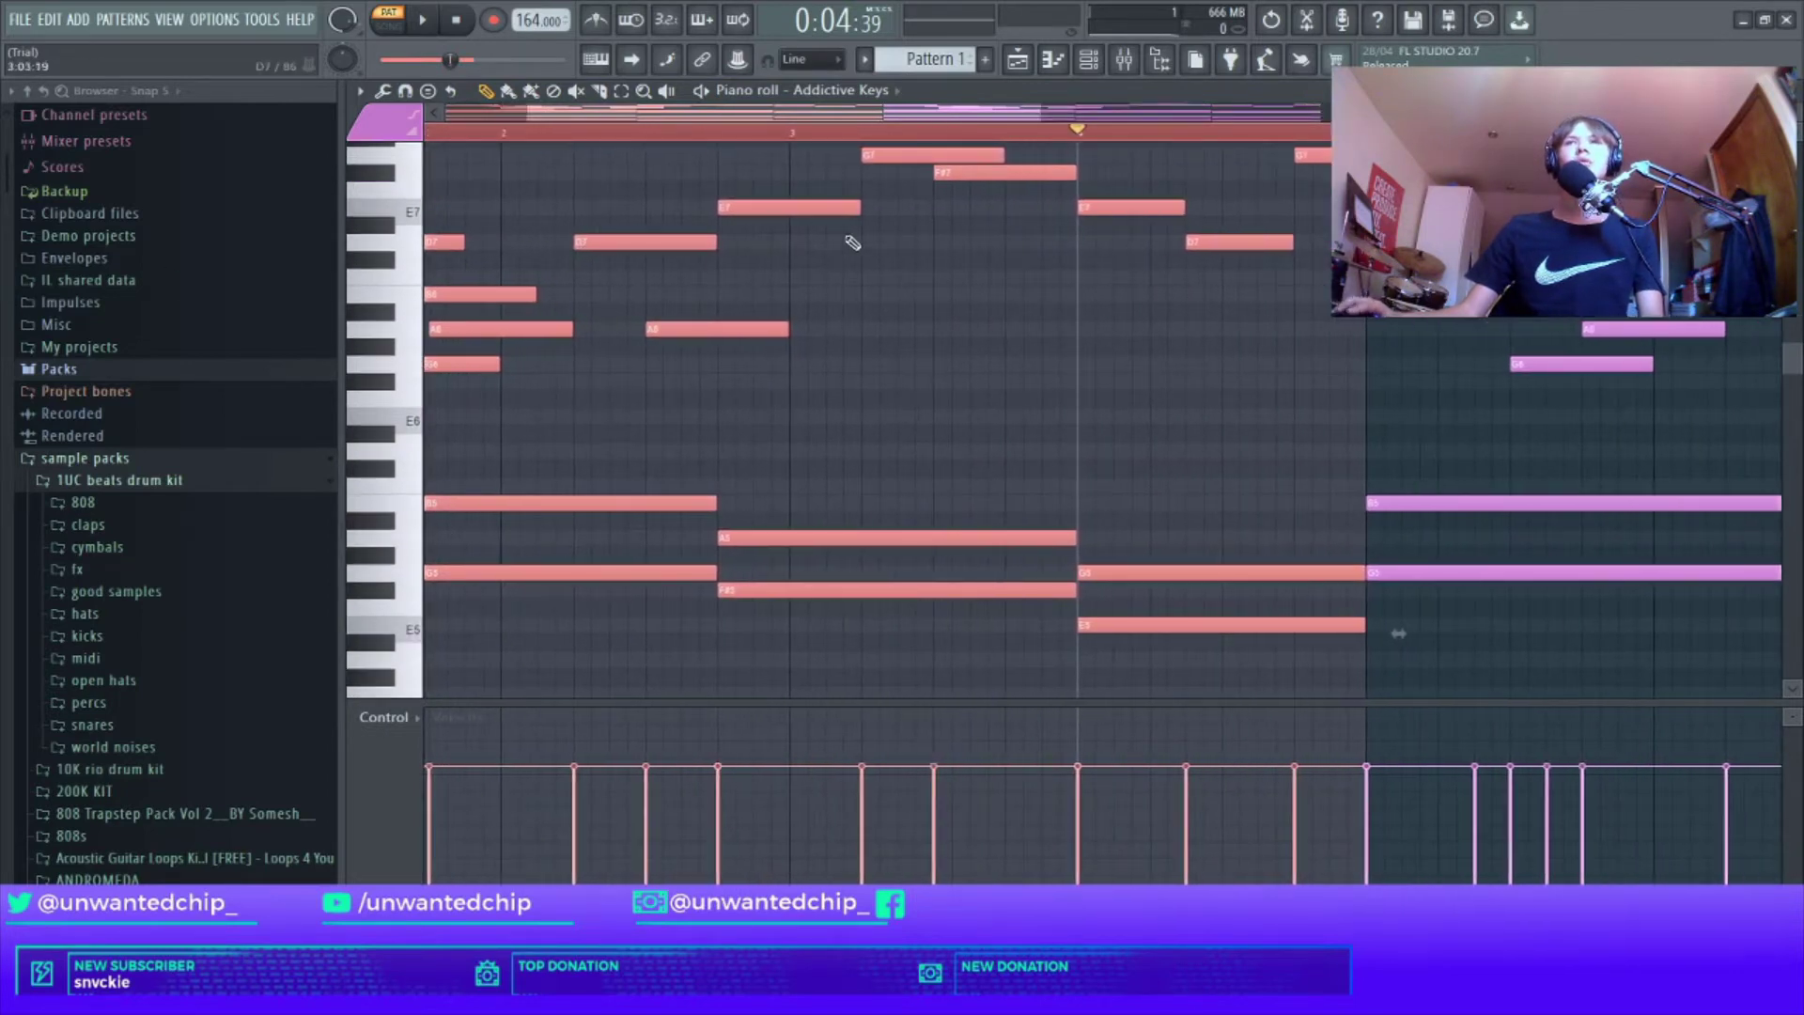
{"action": "scroll", "coordinate": [817, 201], "scroll_direction": "down", "scroll_amount": 1}
{"action": "scroll", "coordinate": [805, 282], "scroll_direction": "down", "scroll_amount": 4}
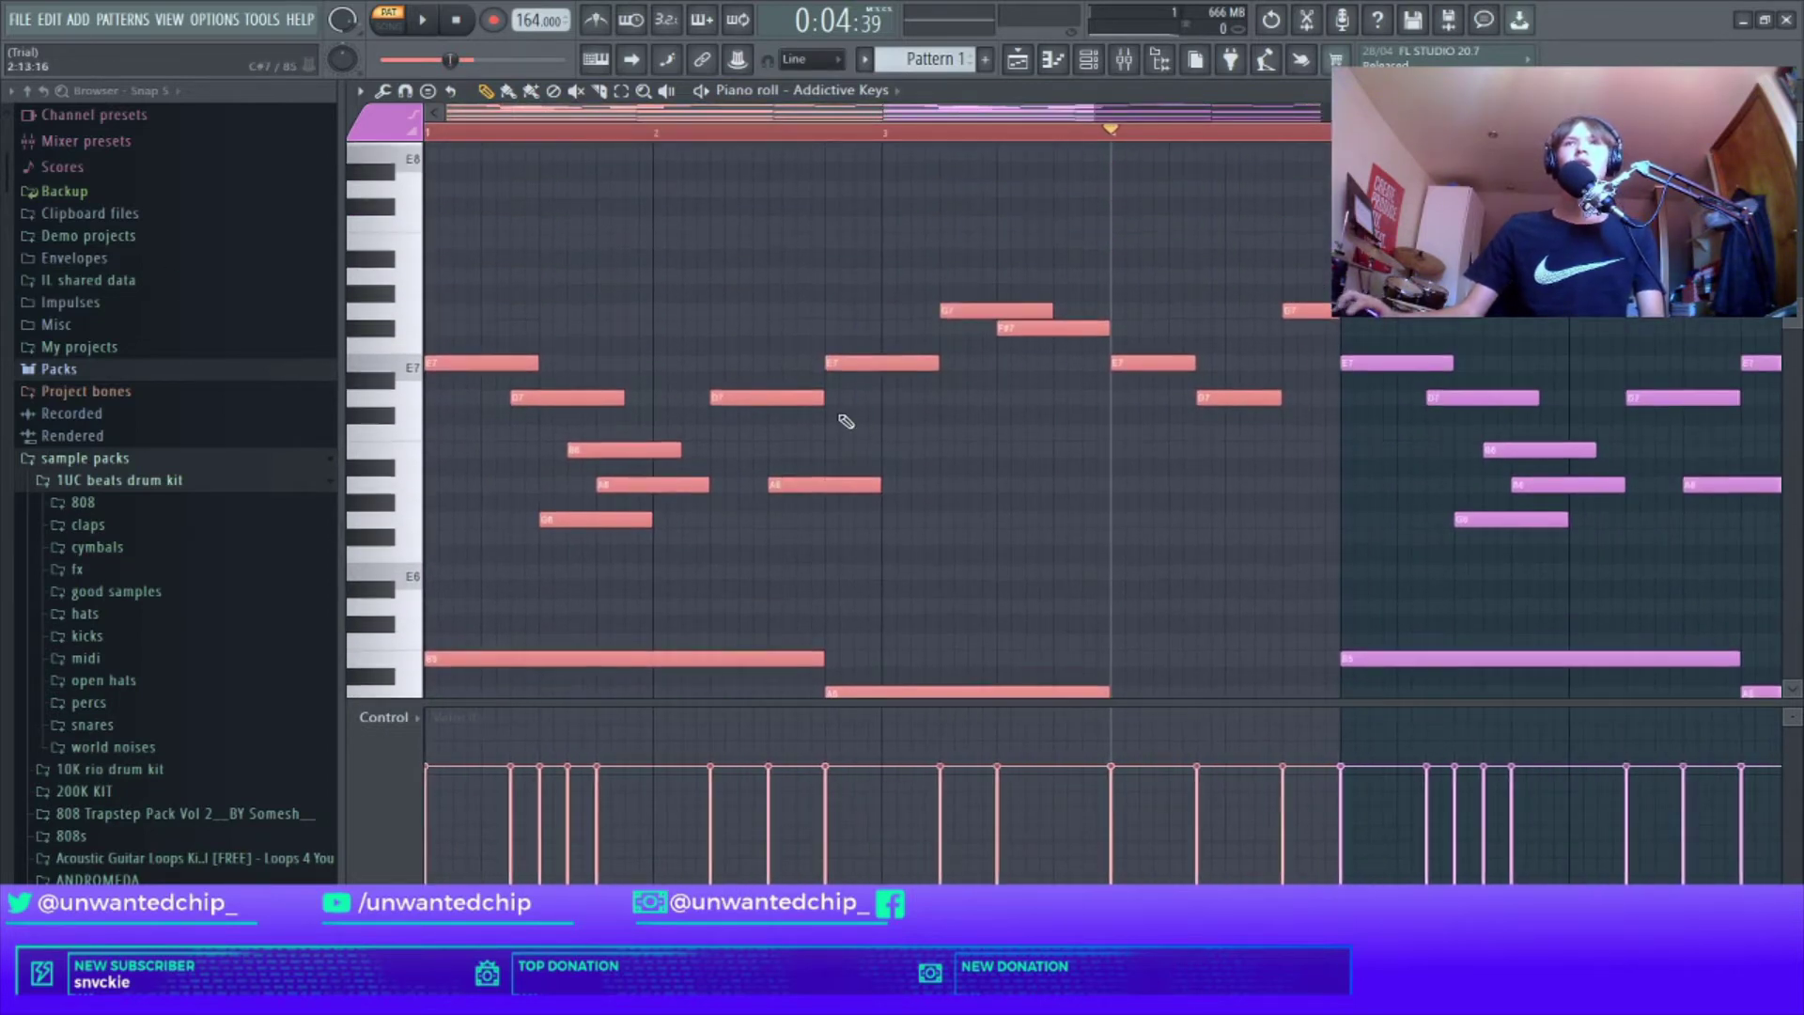
{"action": "scroll", "coordinate": [892, 404], "scroll_direction": "down", "scroll_amount": 2}
{"action": "scroll", "coordinate": [691, 469], "scroll_direction": "up", "scroll_amount": 6}
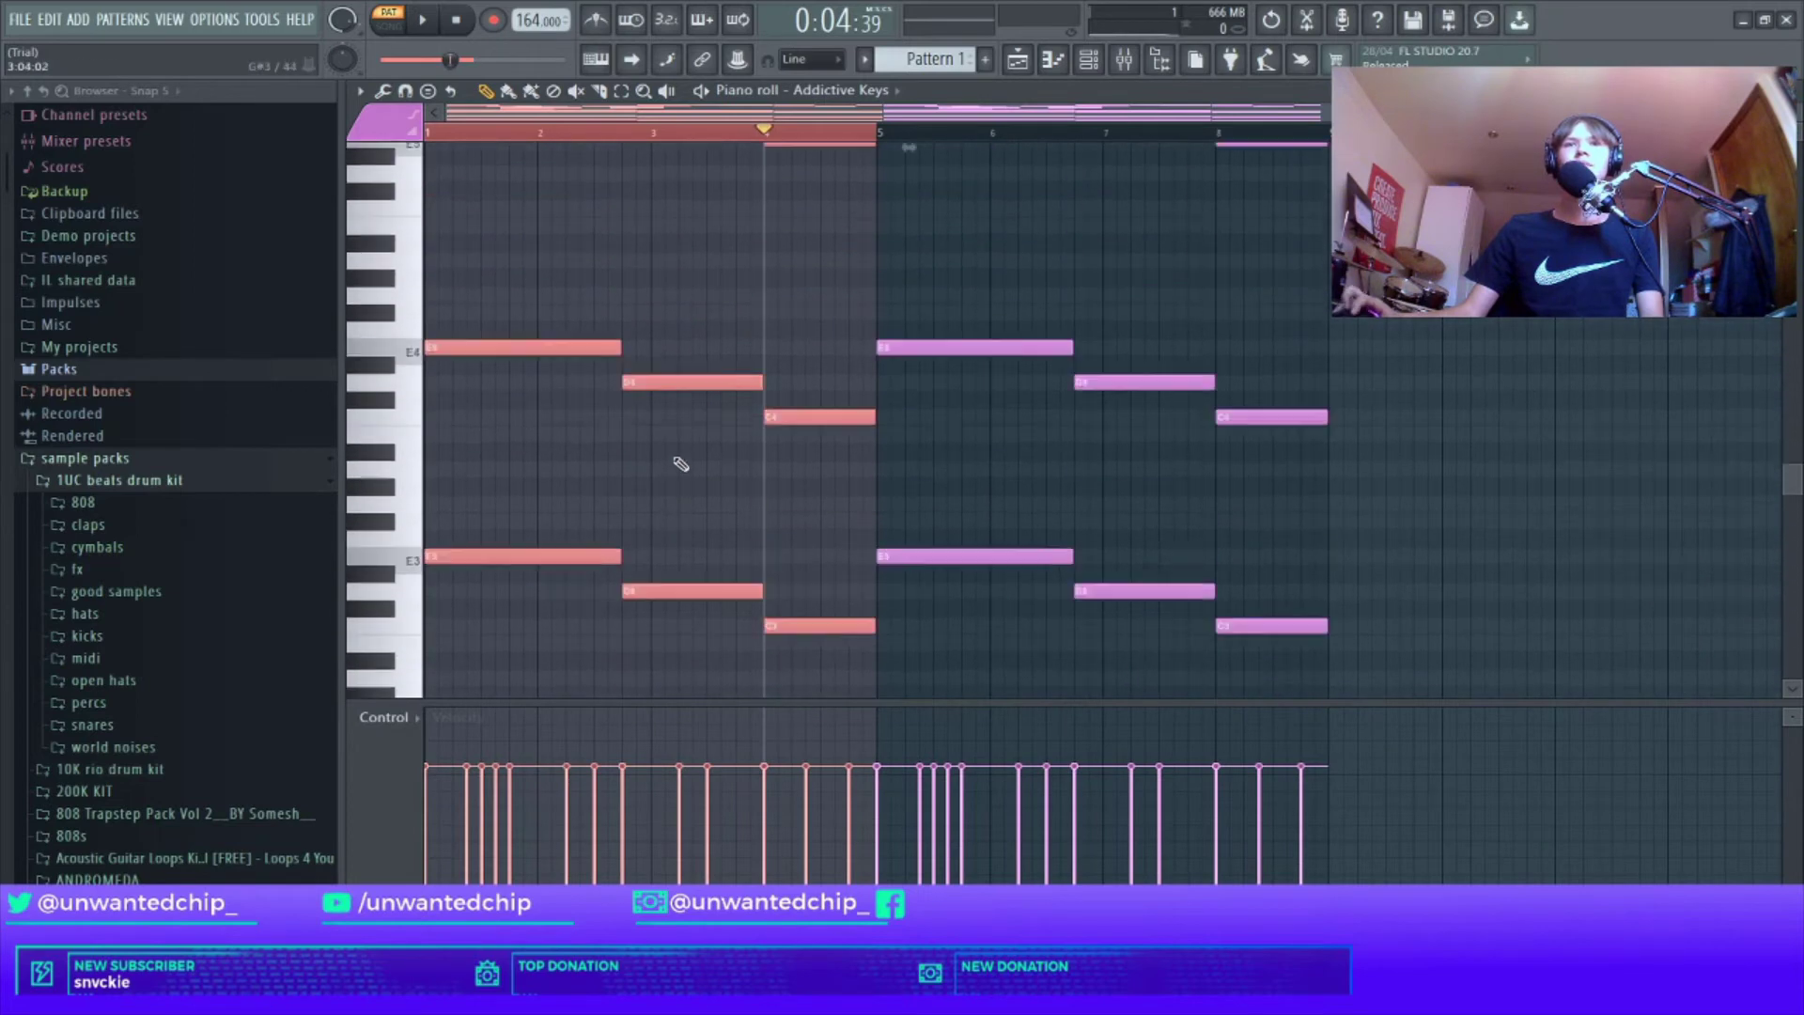
{"action": "left_click", "coordinate": [887, 136]}
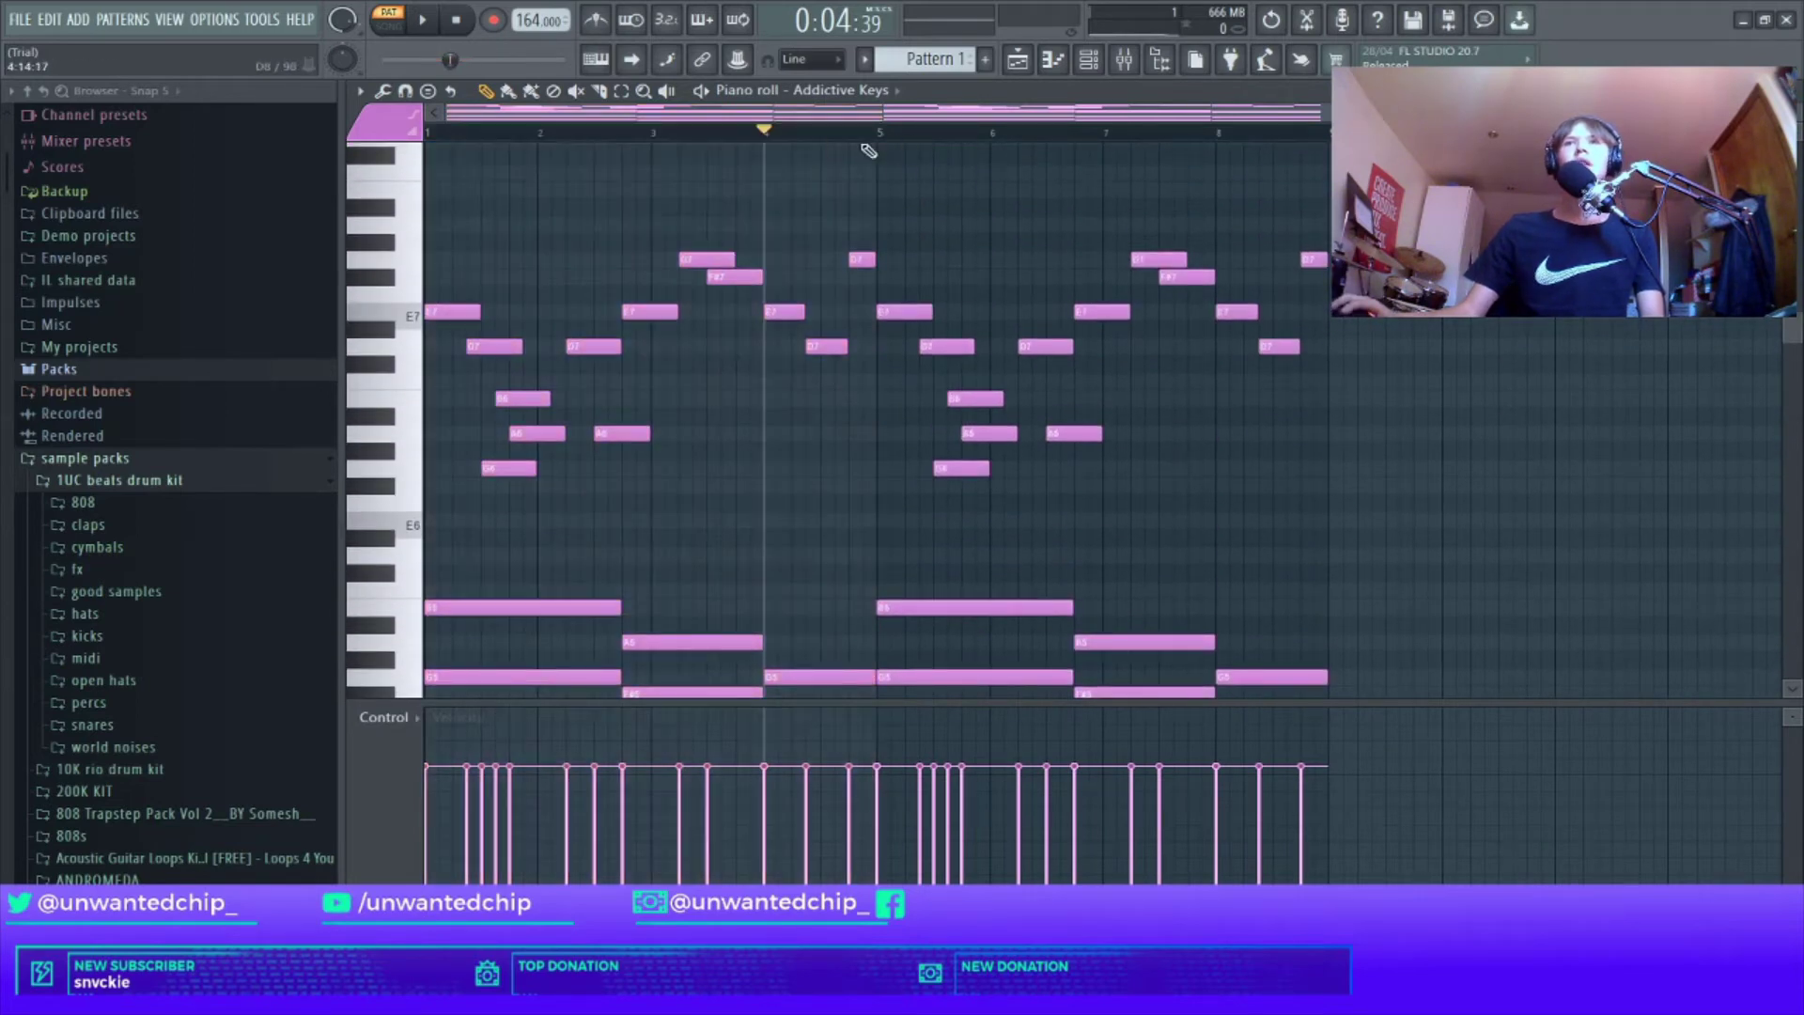
{"action": "left_click_drag", "start_coordinate": [843, 145], "coordinate": [424, 136]}
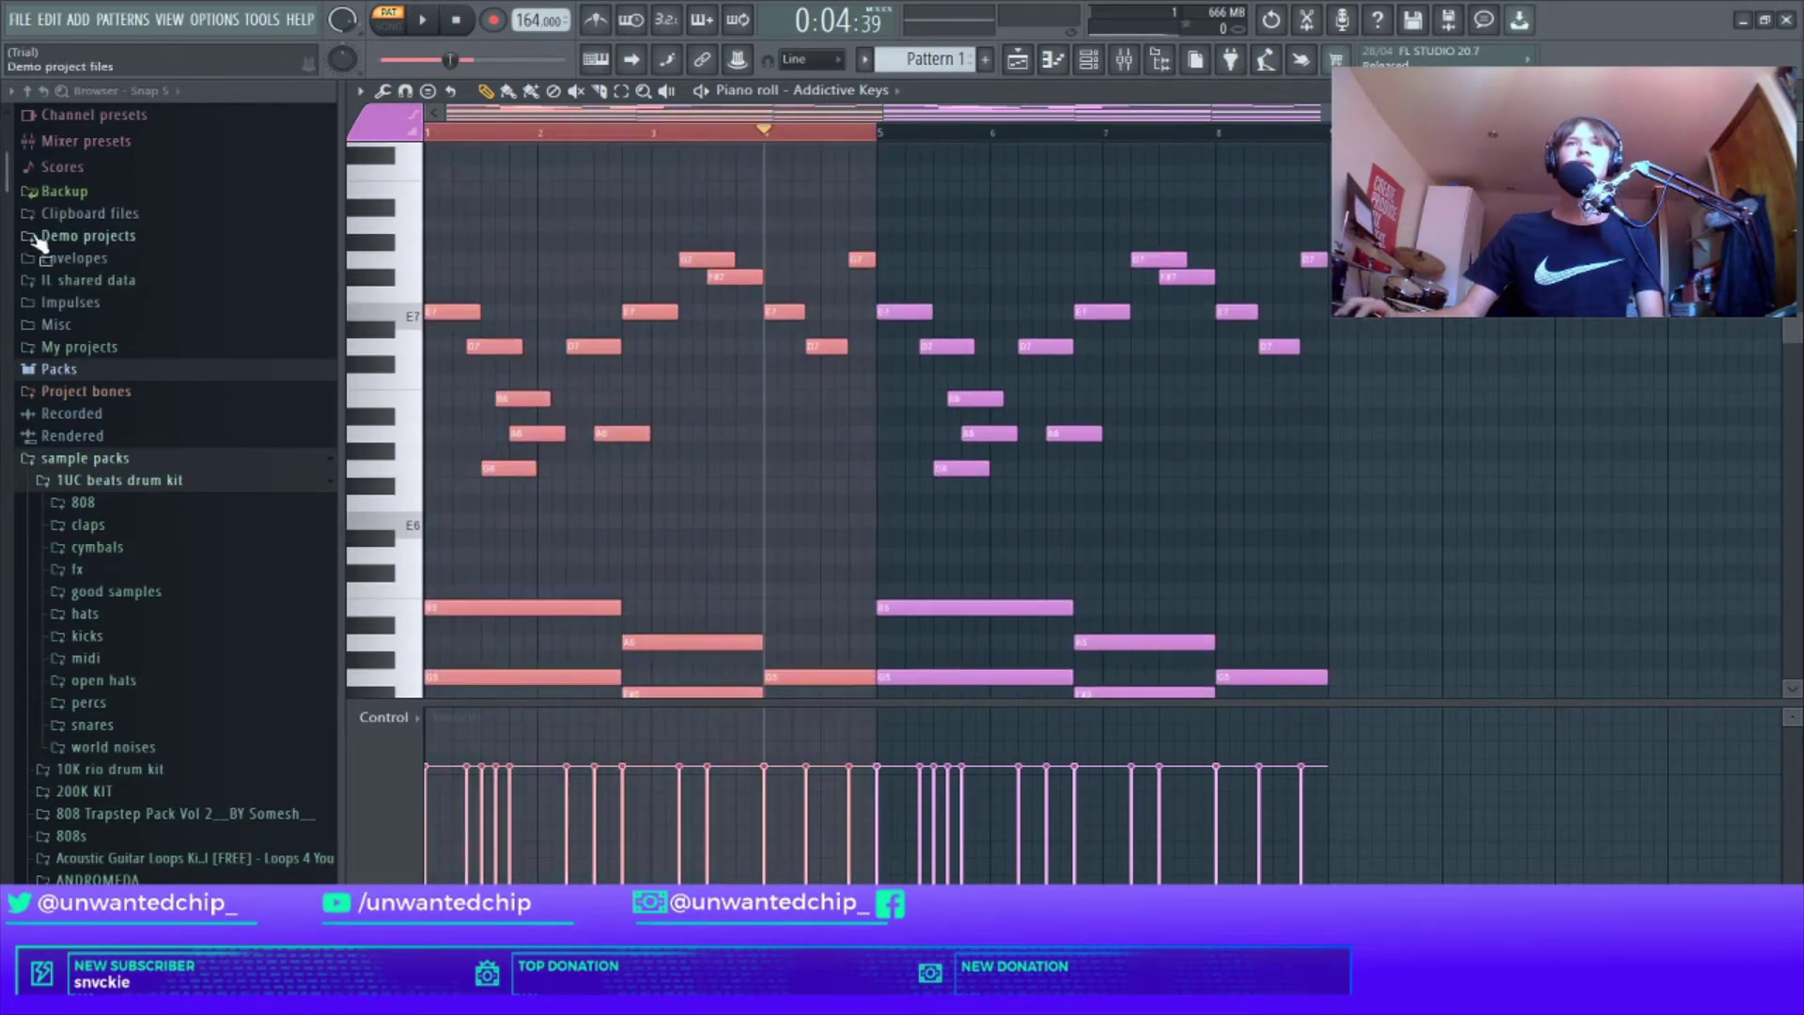
{"action": "left_click", "coordinate": [824, 138]}
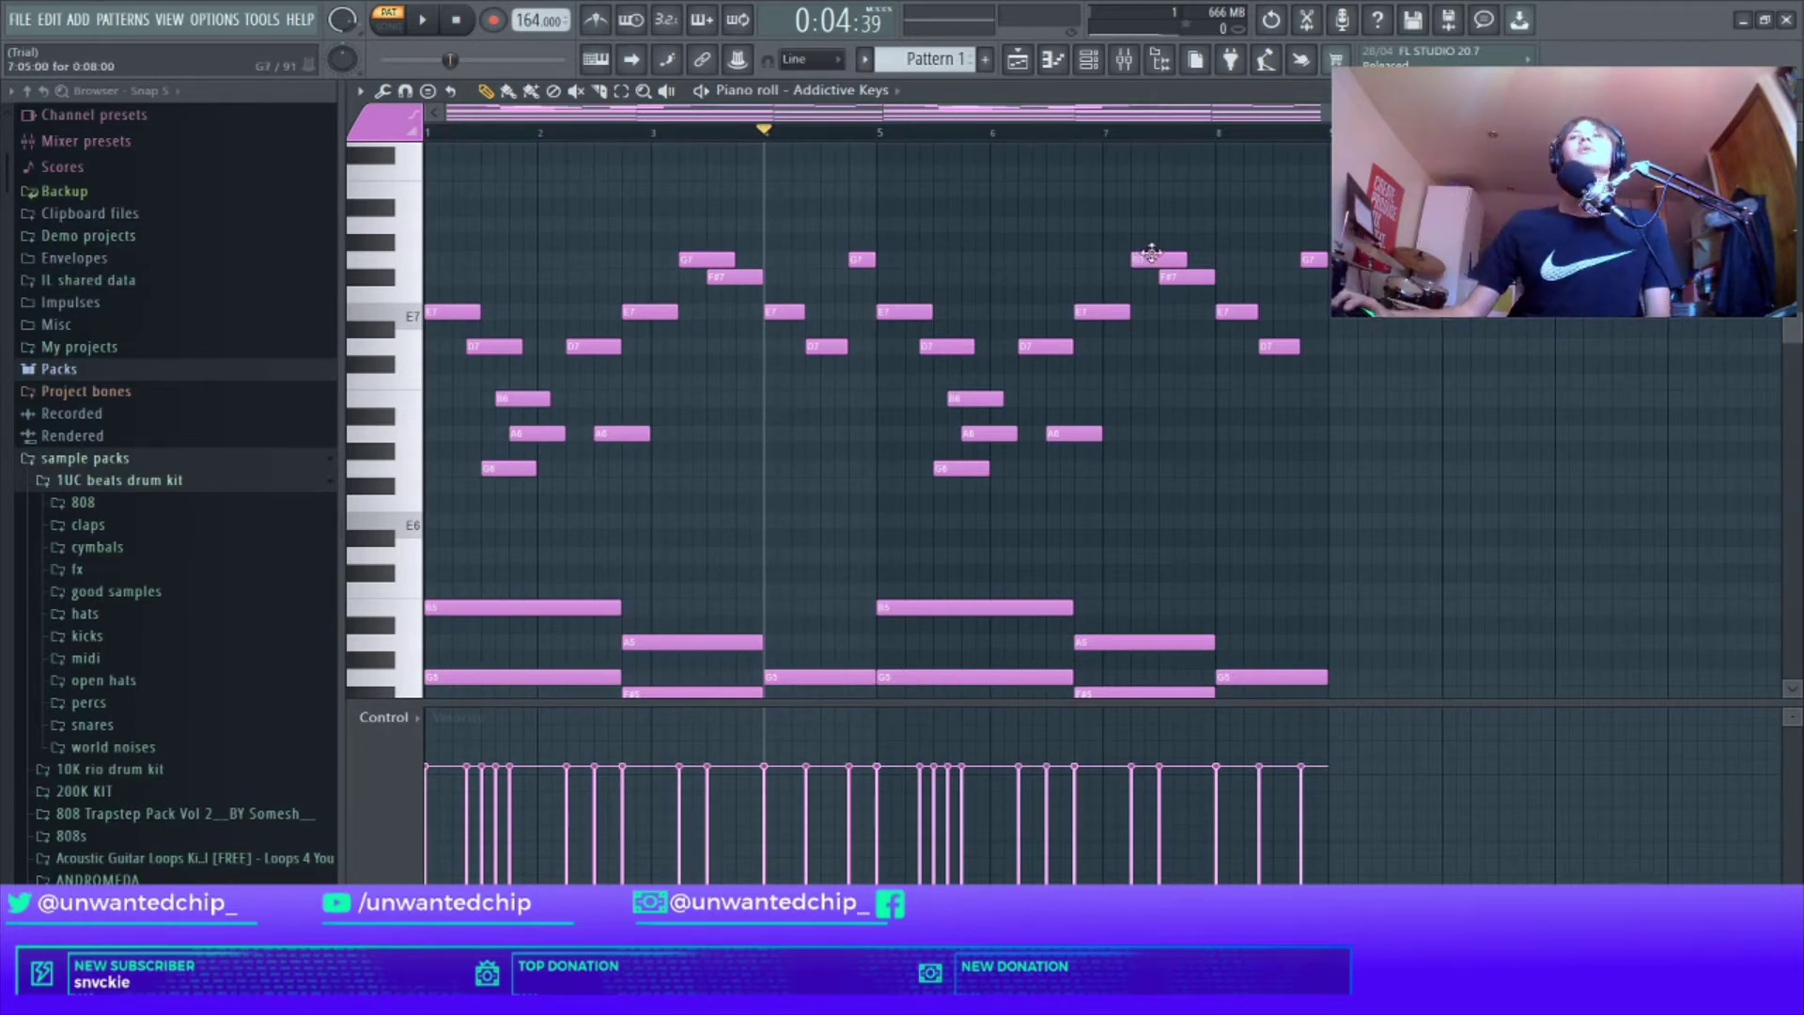
Step: Select bars 5 to 6 and bars 7 to 8 in turn to compare the two halves of the copied section
{"action": "left_click_drag", "start_coordinate": [1092, 140], "coordinate": [1251, 138]}
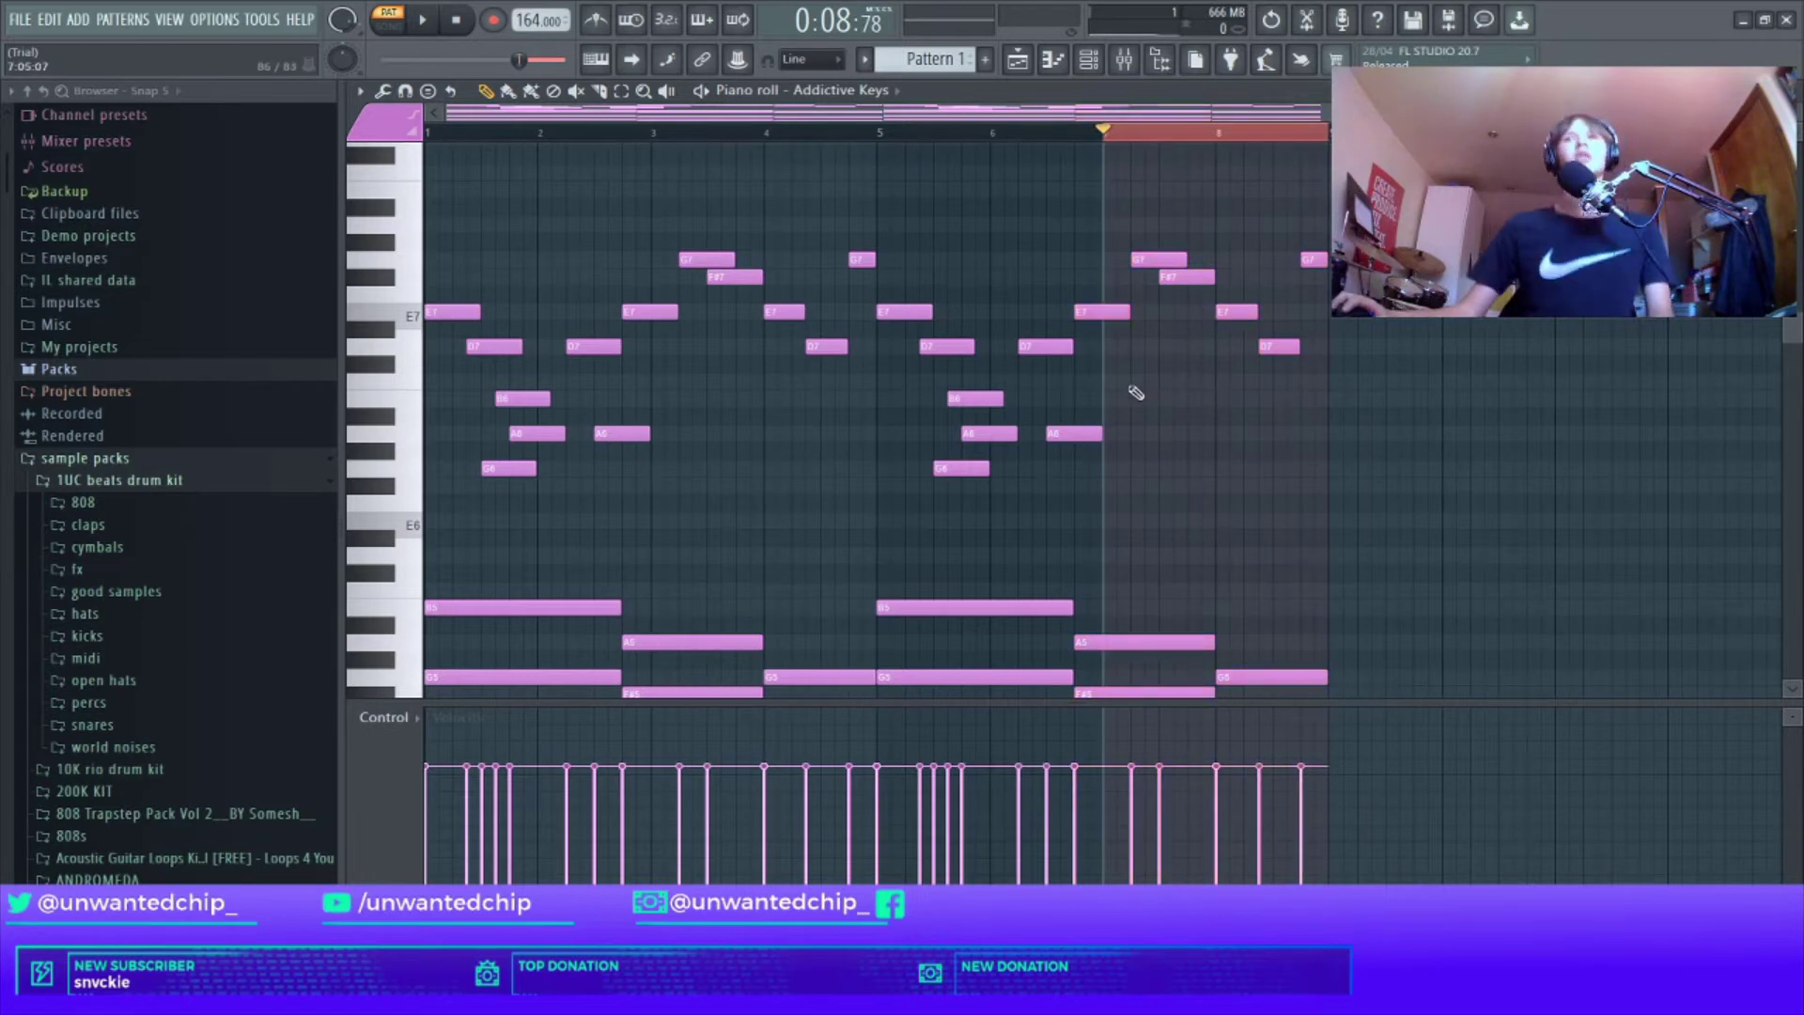
{"action": "left_click_drag", "start_coordinate": [1105, 144], "coordinate": [916, 167]}
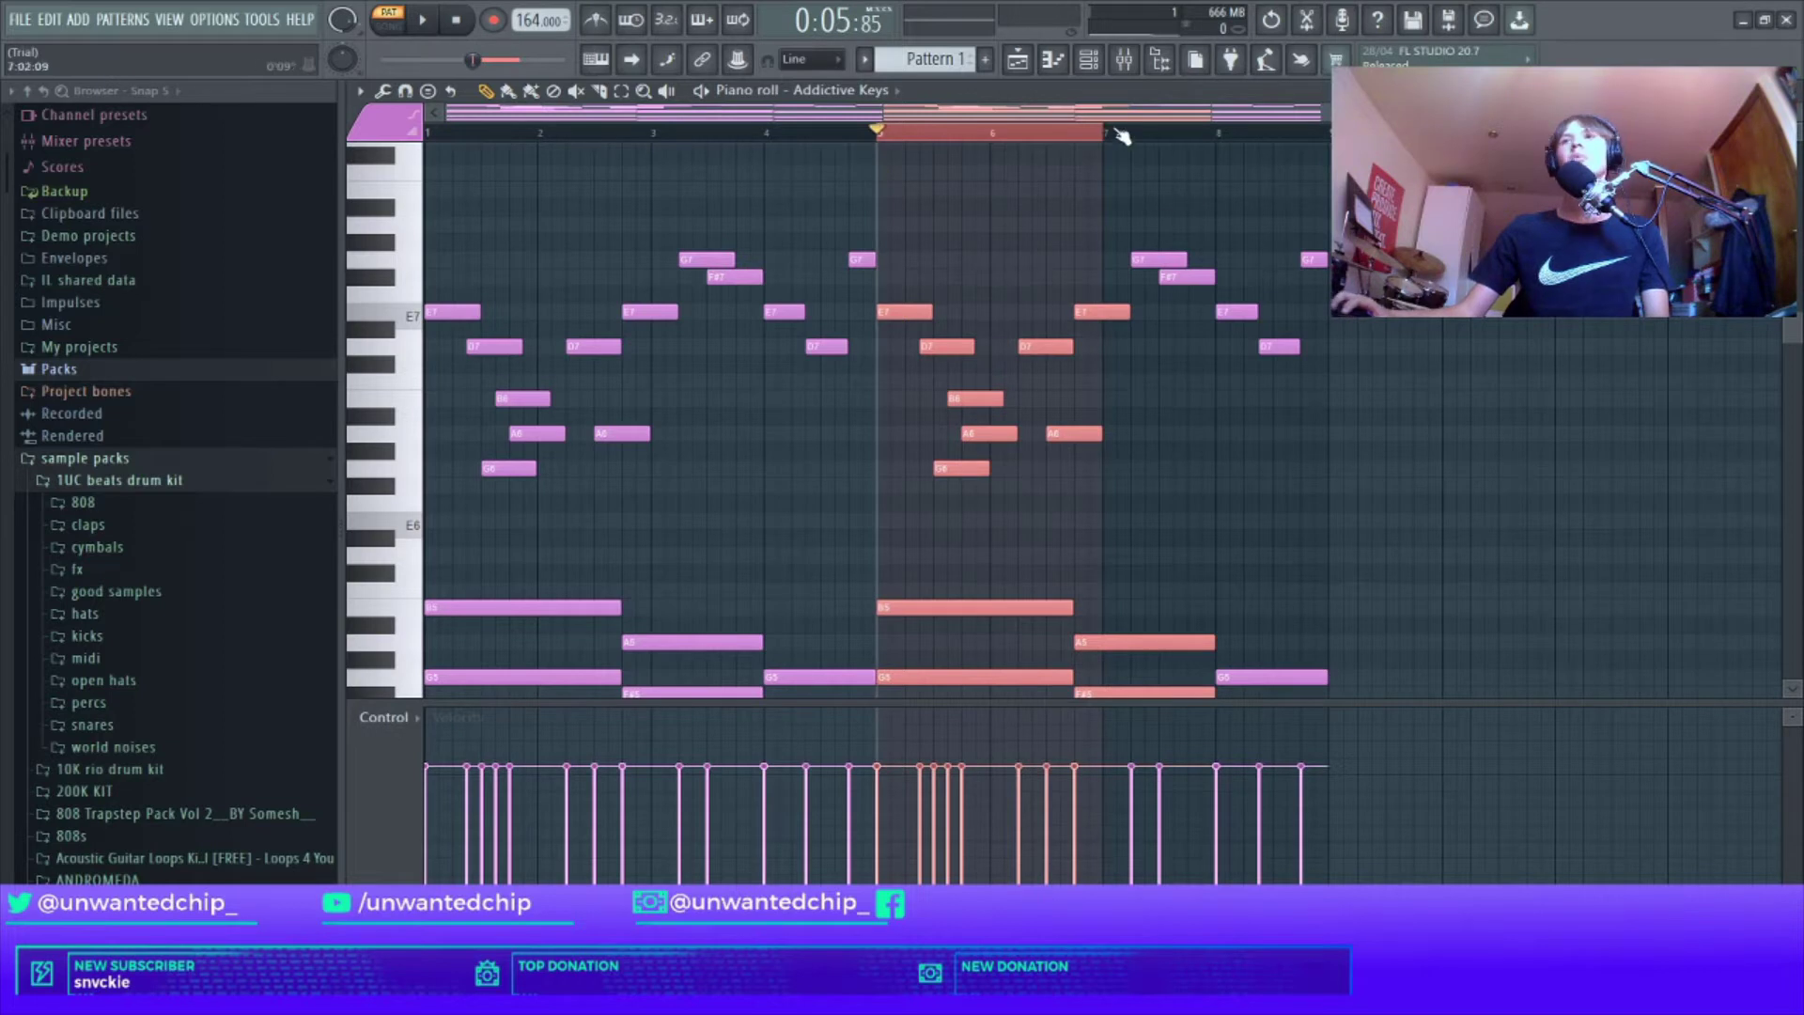
{"action": "left_click_drag", "start_coordinate": [1122, 137], "coordinate": [1259, 150]}
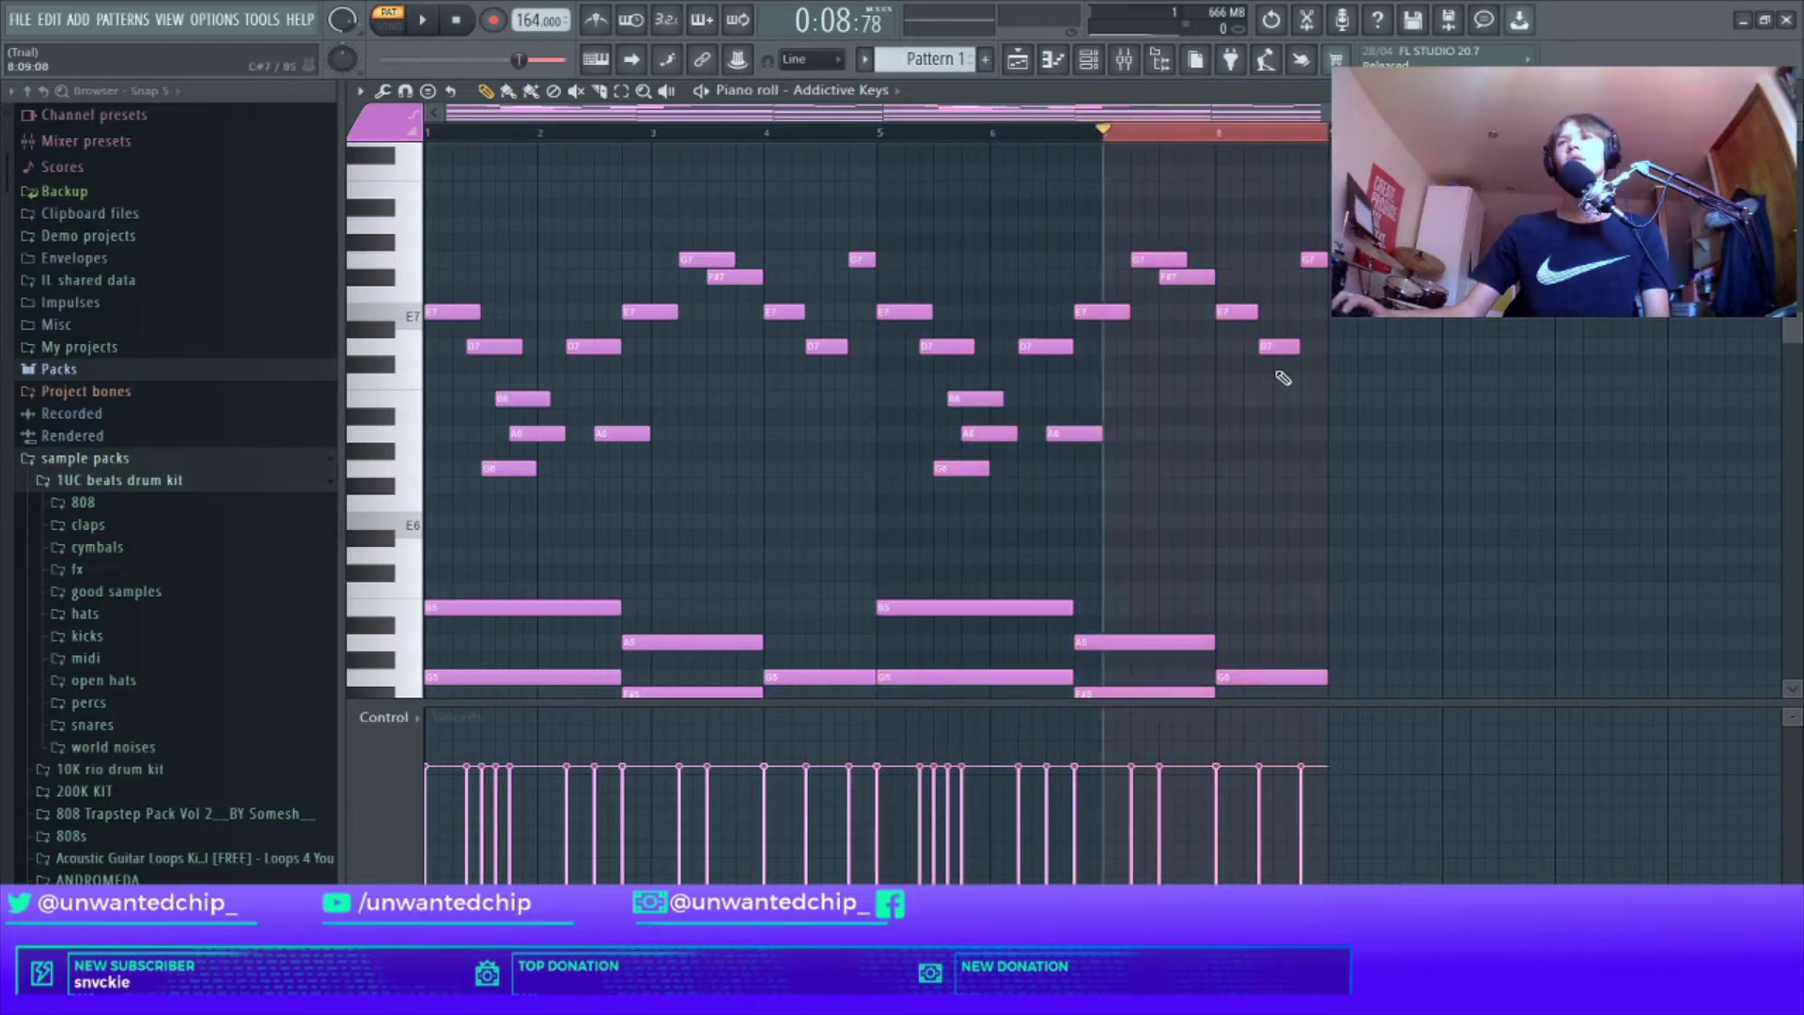
Step: Raise the first two melody notes of bar 8 to B7 and A7
{"action": "left_click", "coordinate": [1212, 138]}
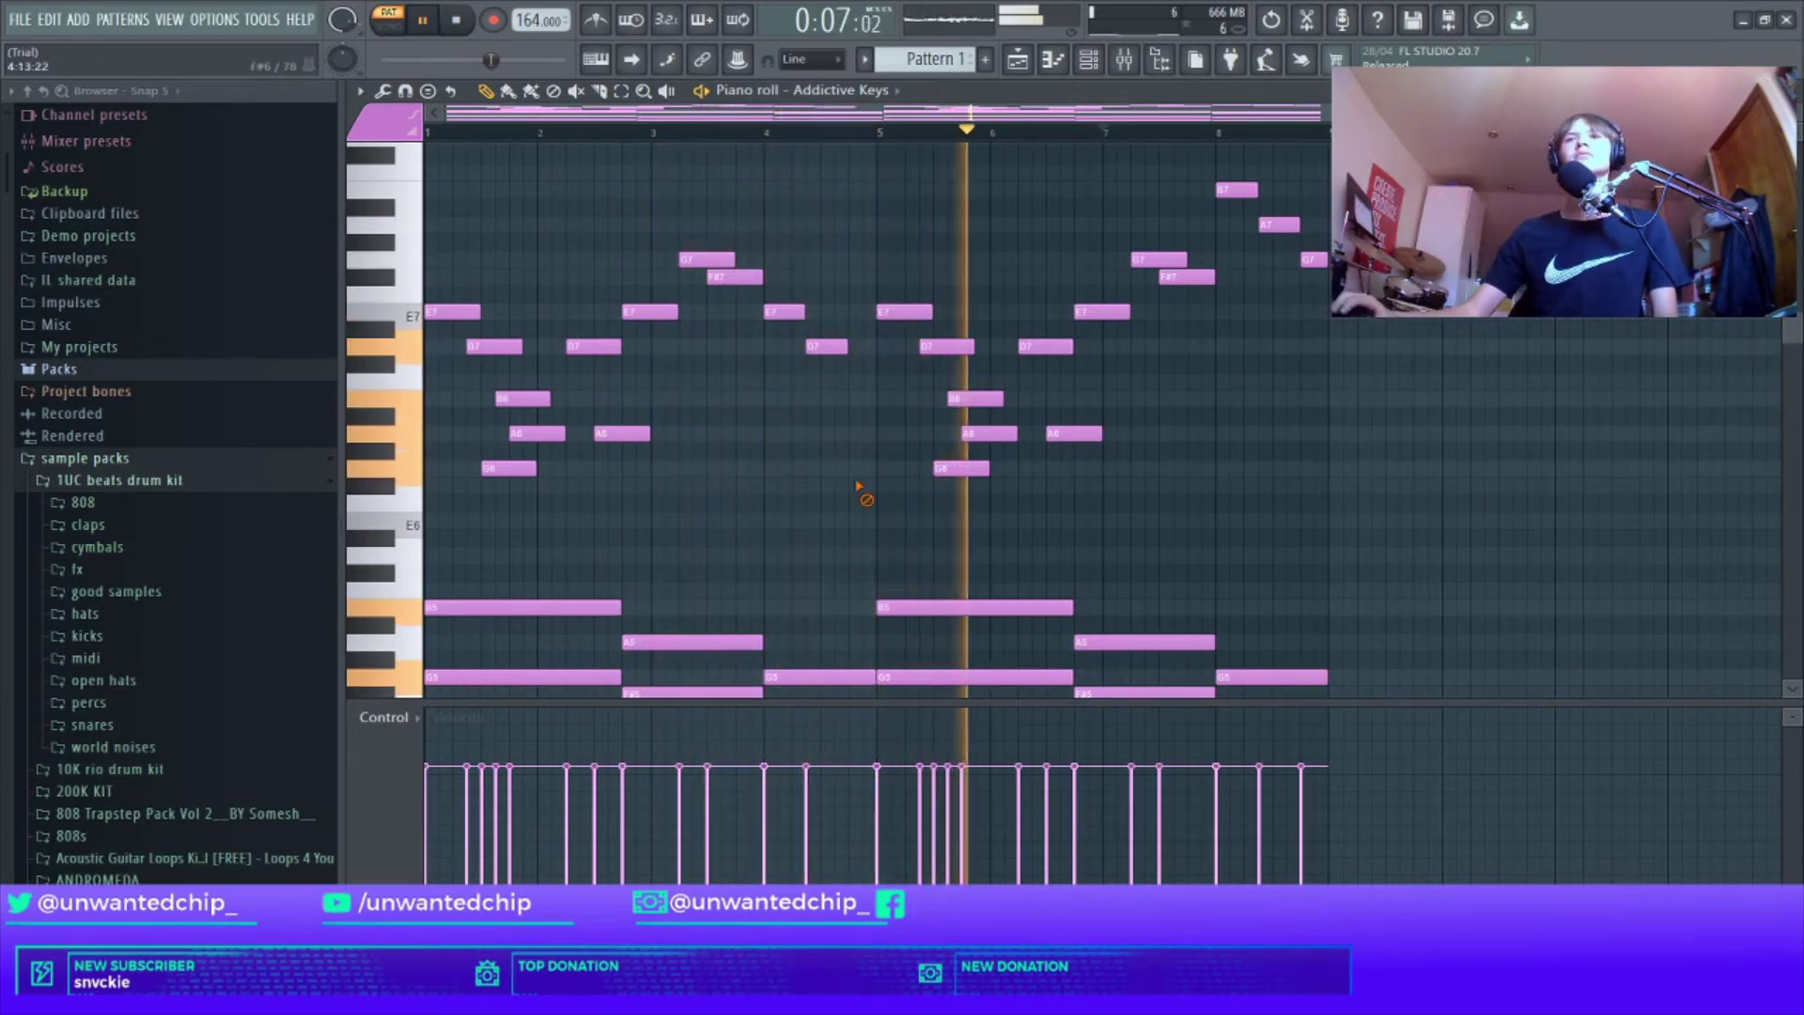
Step: Try a one-beat B6 on beat 4 of bar 4 during playback and remove it
{"action": "scroll", "coordinate": [883, 465], "scroll_direction": "down", "scroll_amount": 3}
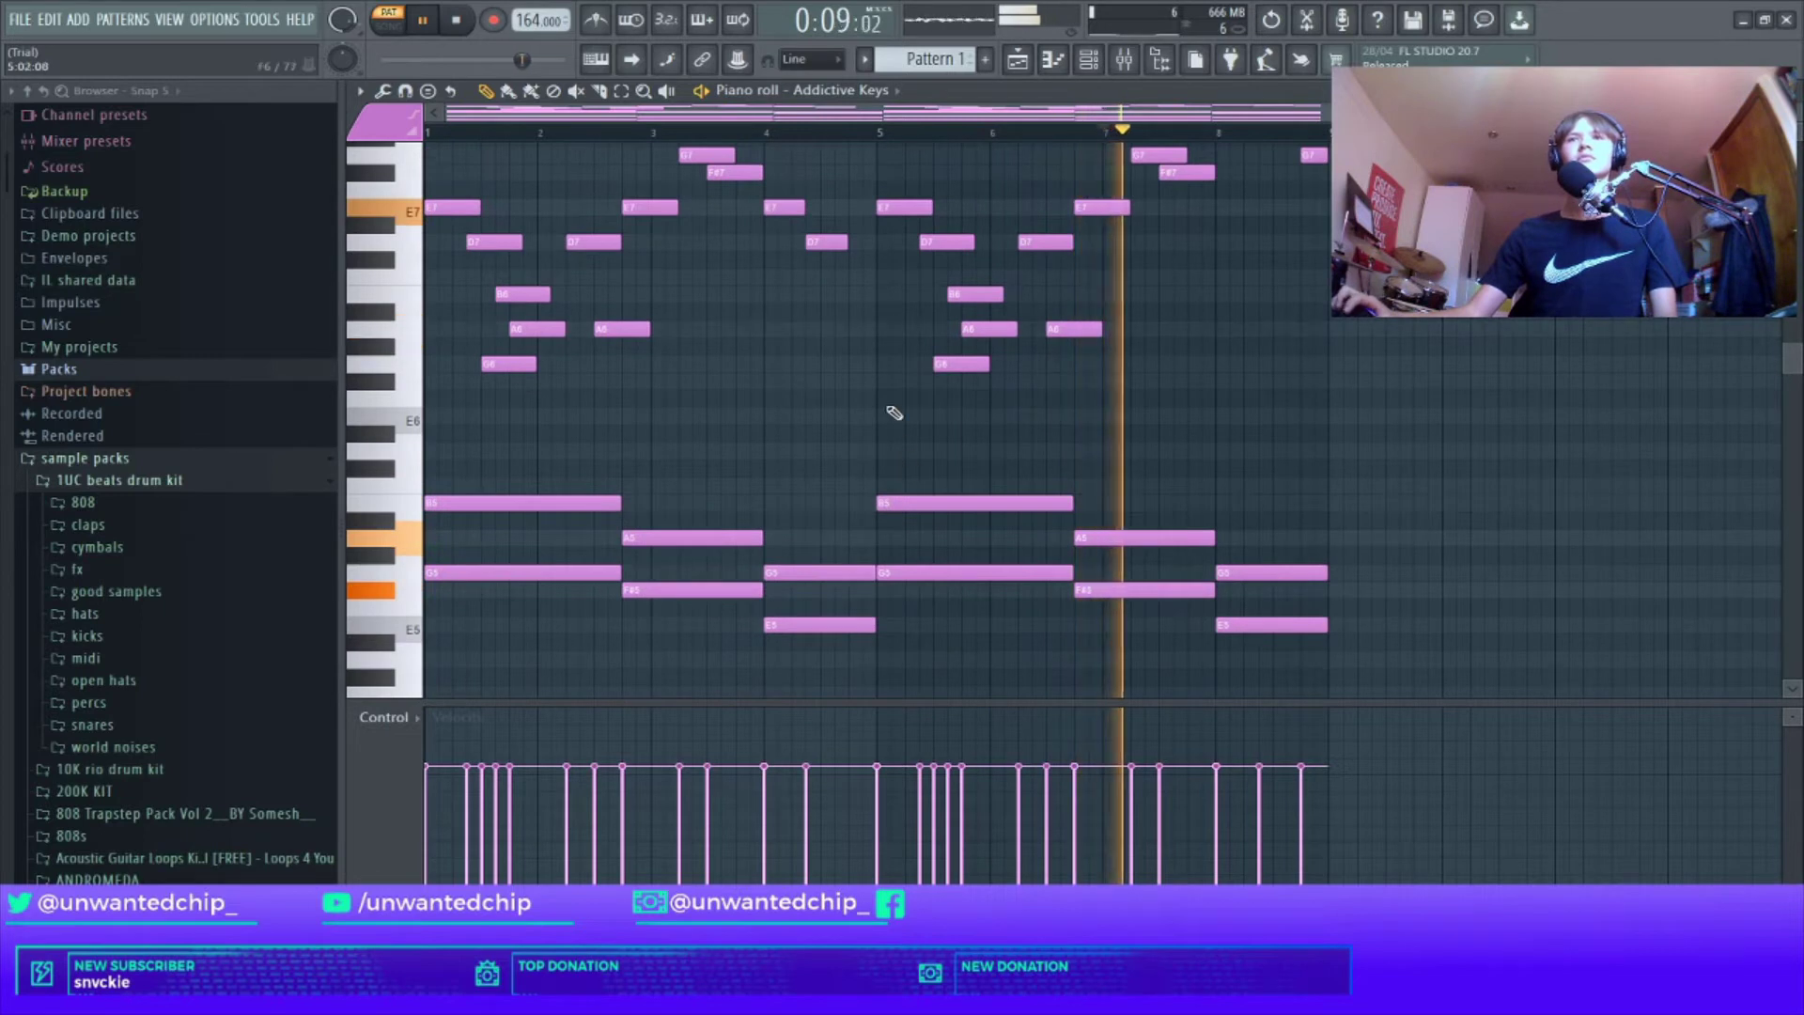
{"action": "left_click", "coordinate": [852, 293]}
{"action": "key", "text": "space"}
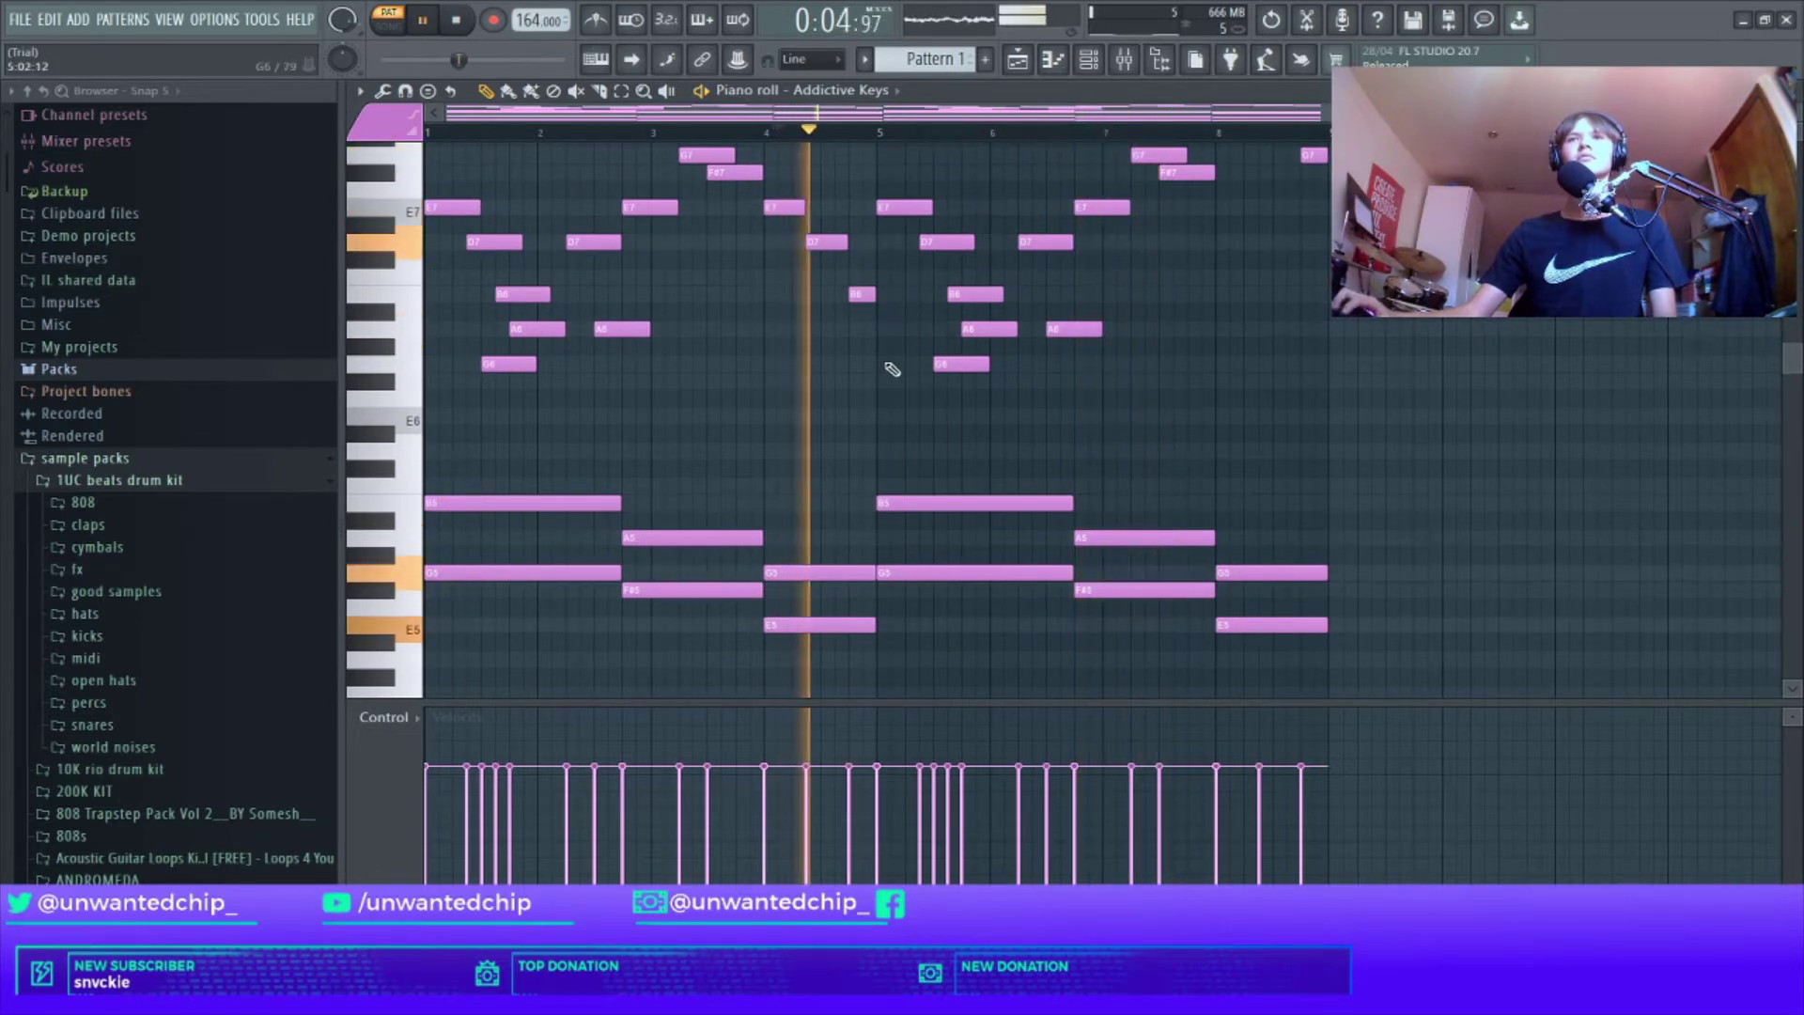
{"action": "right_click", "coordinate": [852, 297]}
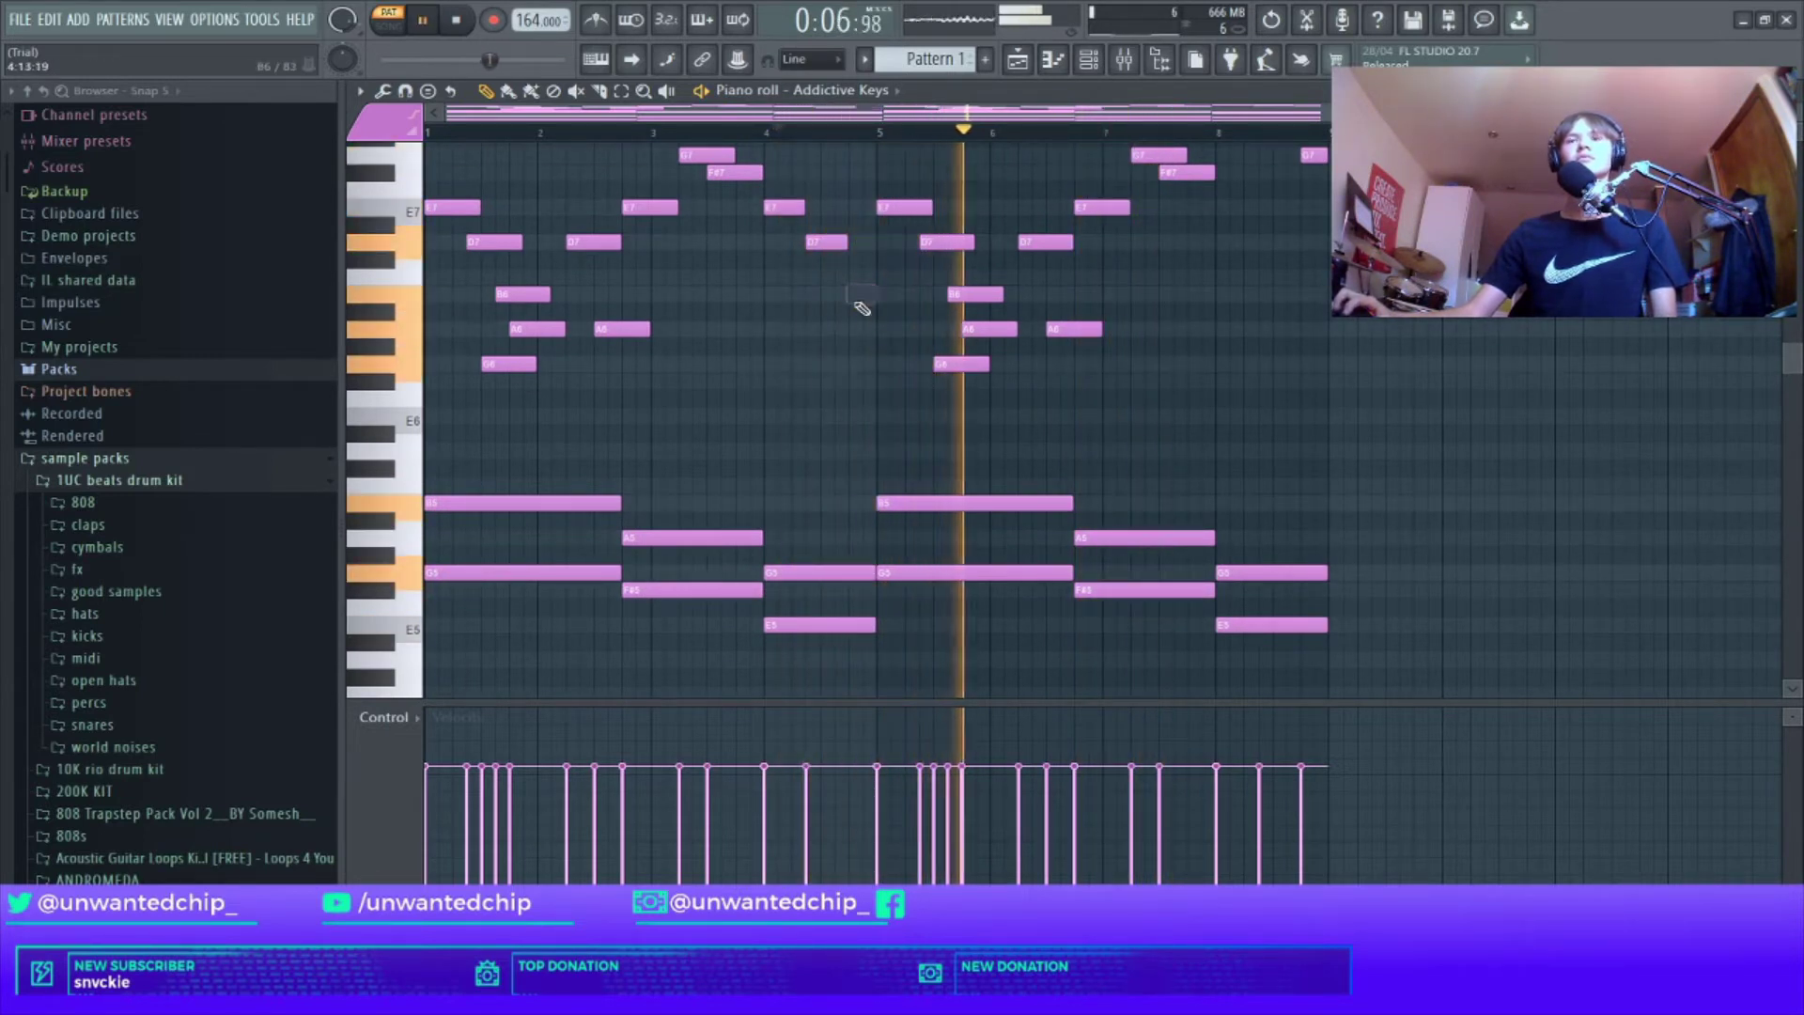
Step: Try a descending B6, A6, G6 run at the end of bar 4 with the G6 shortened to half a beat, and delete it
{"action": "left_click", "coordinate": [842, 298]}
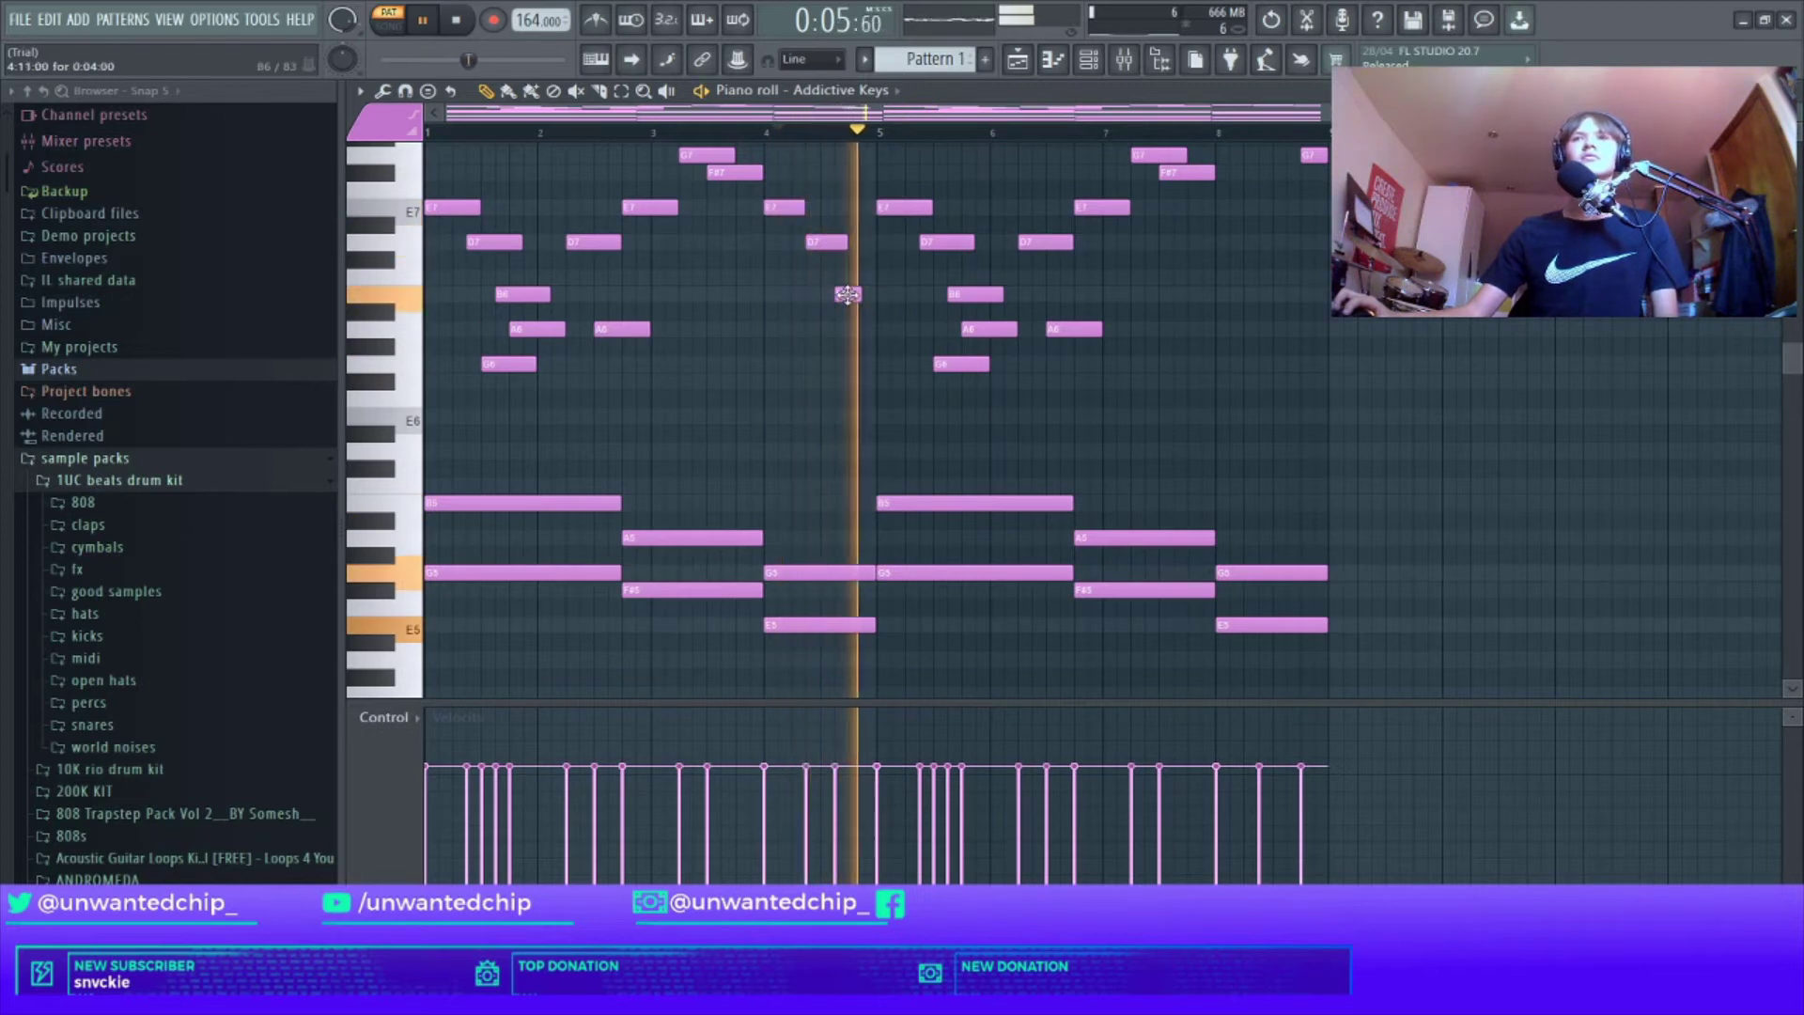
{"action": "key", "text": "space"}
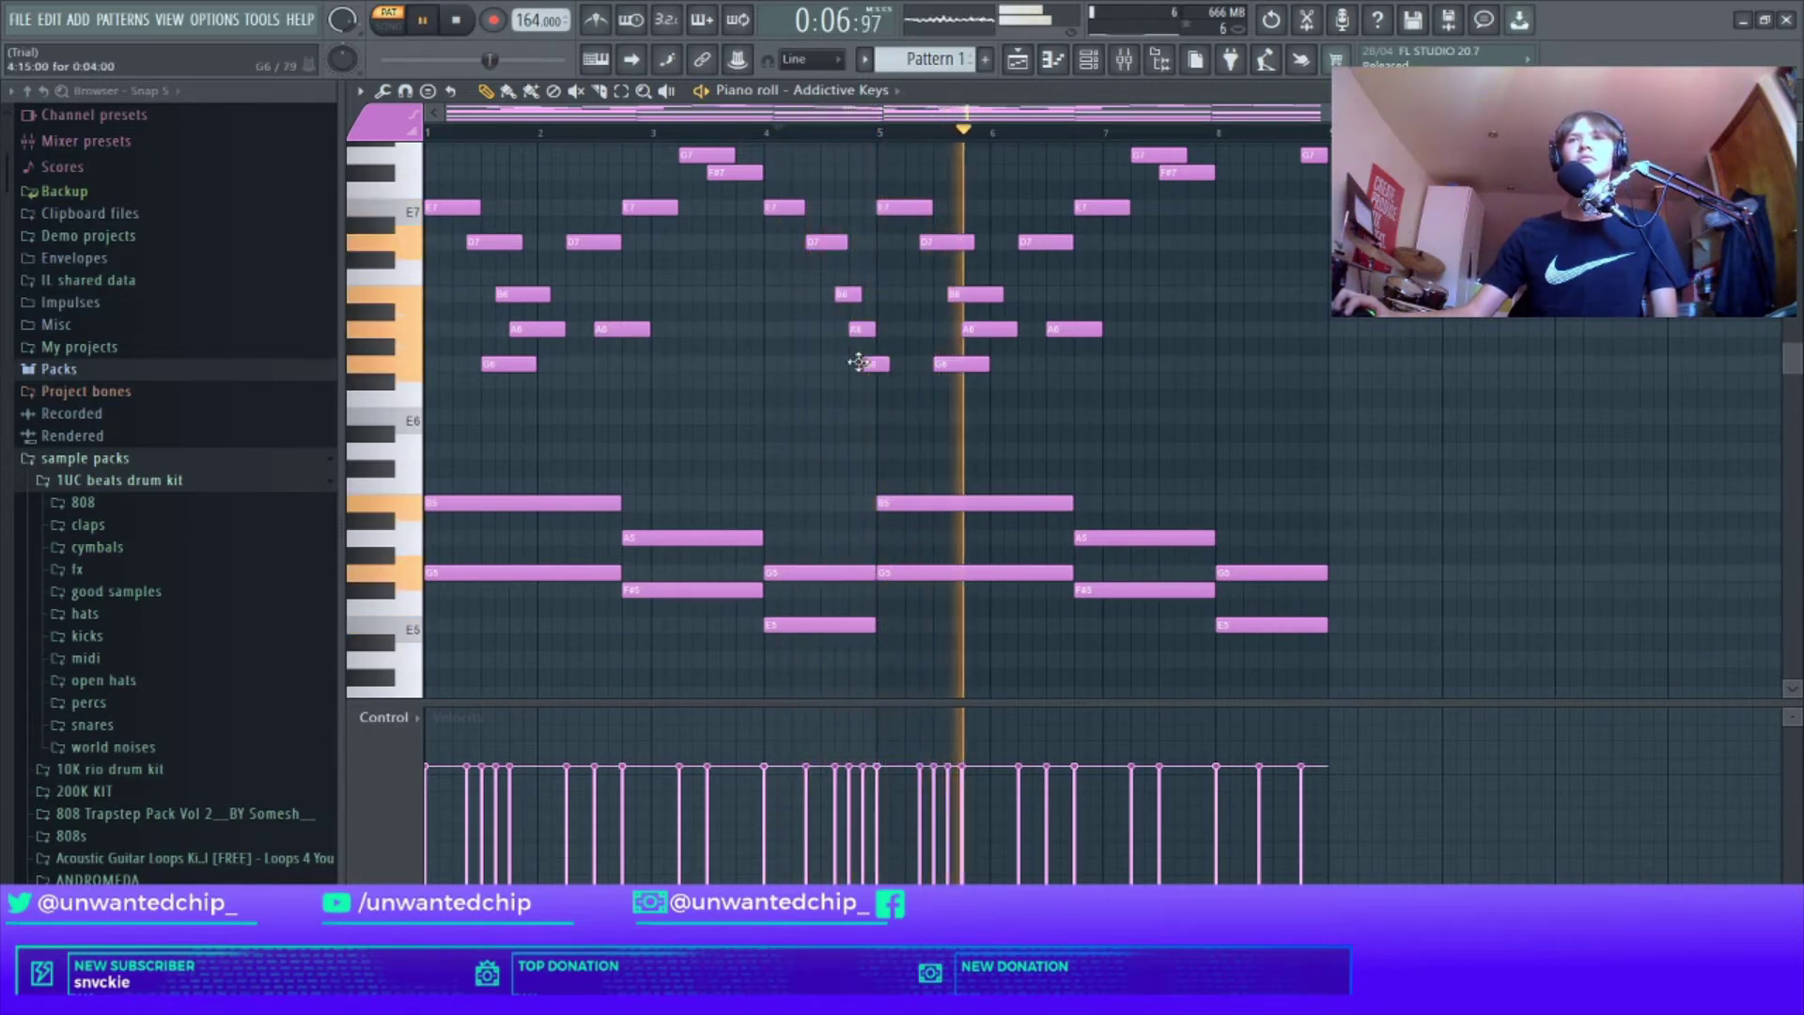
{"action": "left_click", "coordinate": [869, 364]}
{"action": "right_click", "coordinate": [869, 364]}
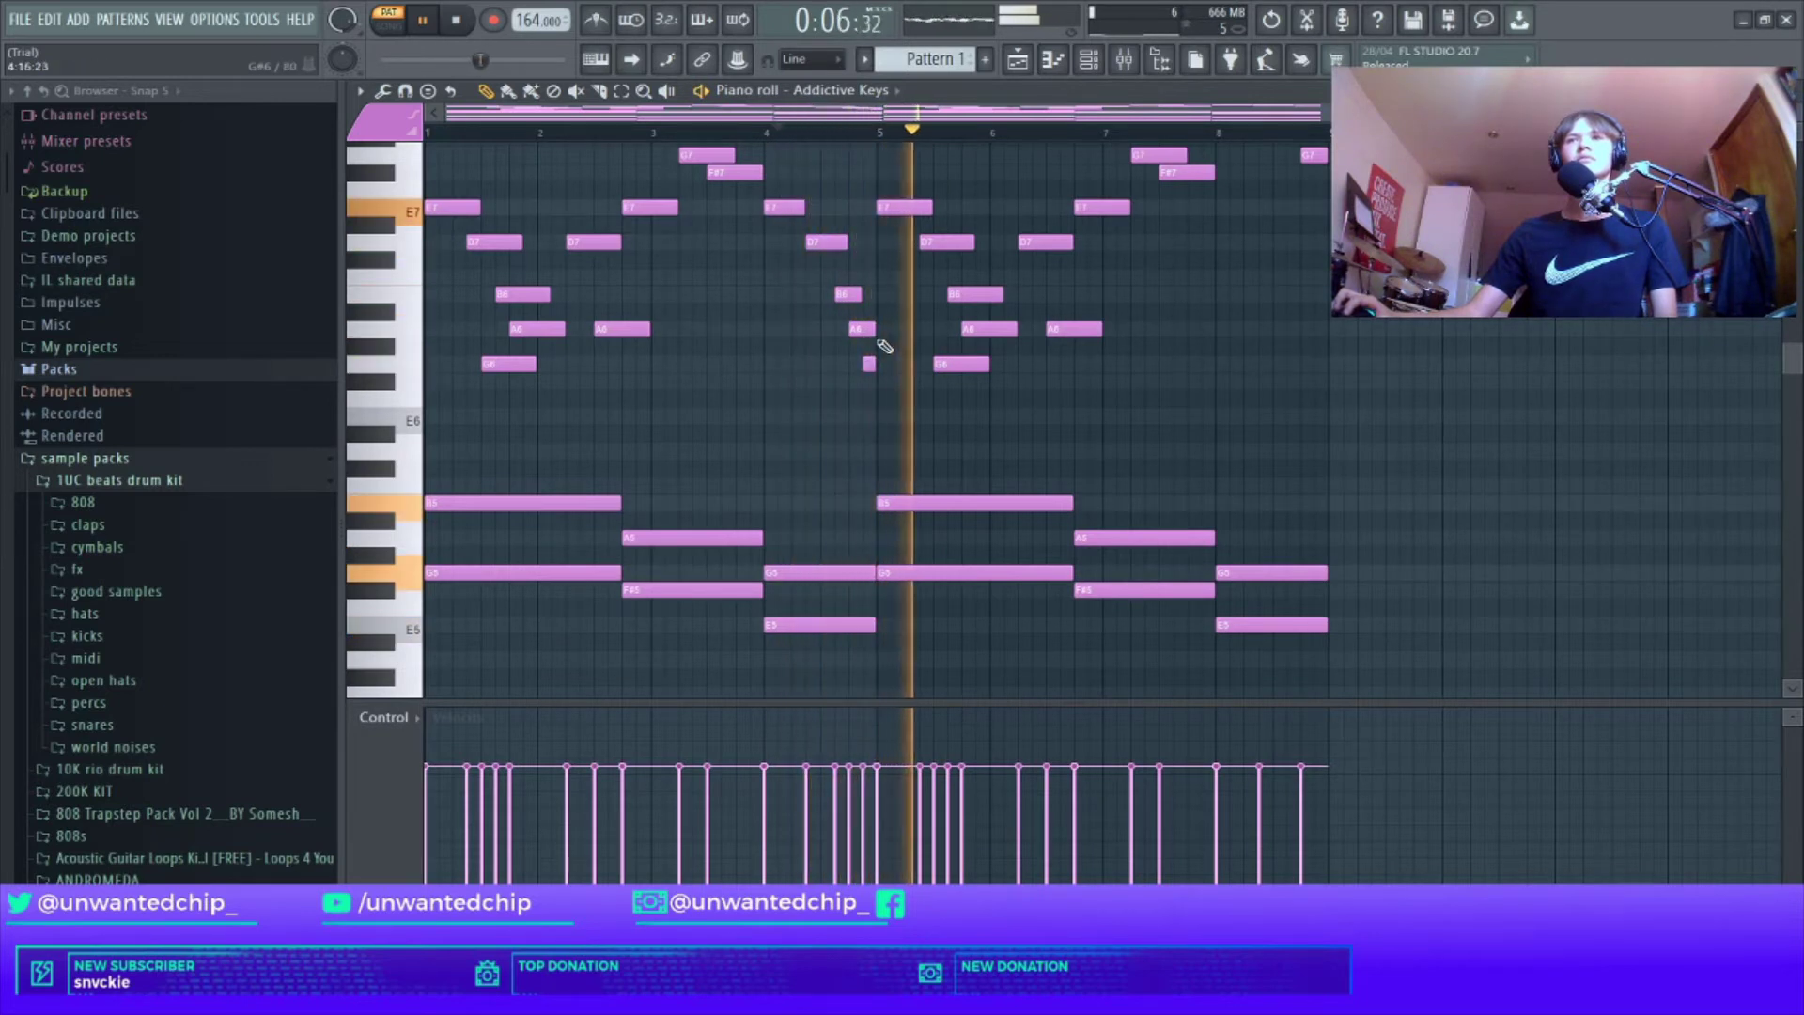
{"action": "right_click", "coordinate": [859, 330]}
{"action": "right_click", "coordinate": [850, 294]}
Step: Delete the E7 that opens bar 5 and place a one-beat C7 on beat 4 of bar 4
{"action": "scroll", "coordinate": [898, 338], "scroll_direction": "up", "scroll_amount": 1}
{"action": "scroll", "coordinate": [897, 338], "scroll_direction": "up", "scroll_amount": 2}
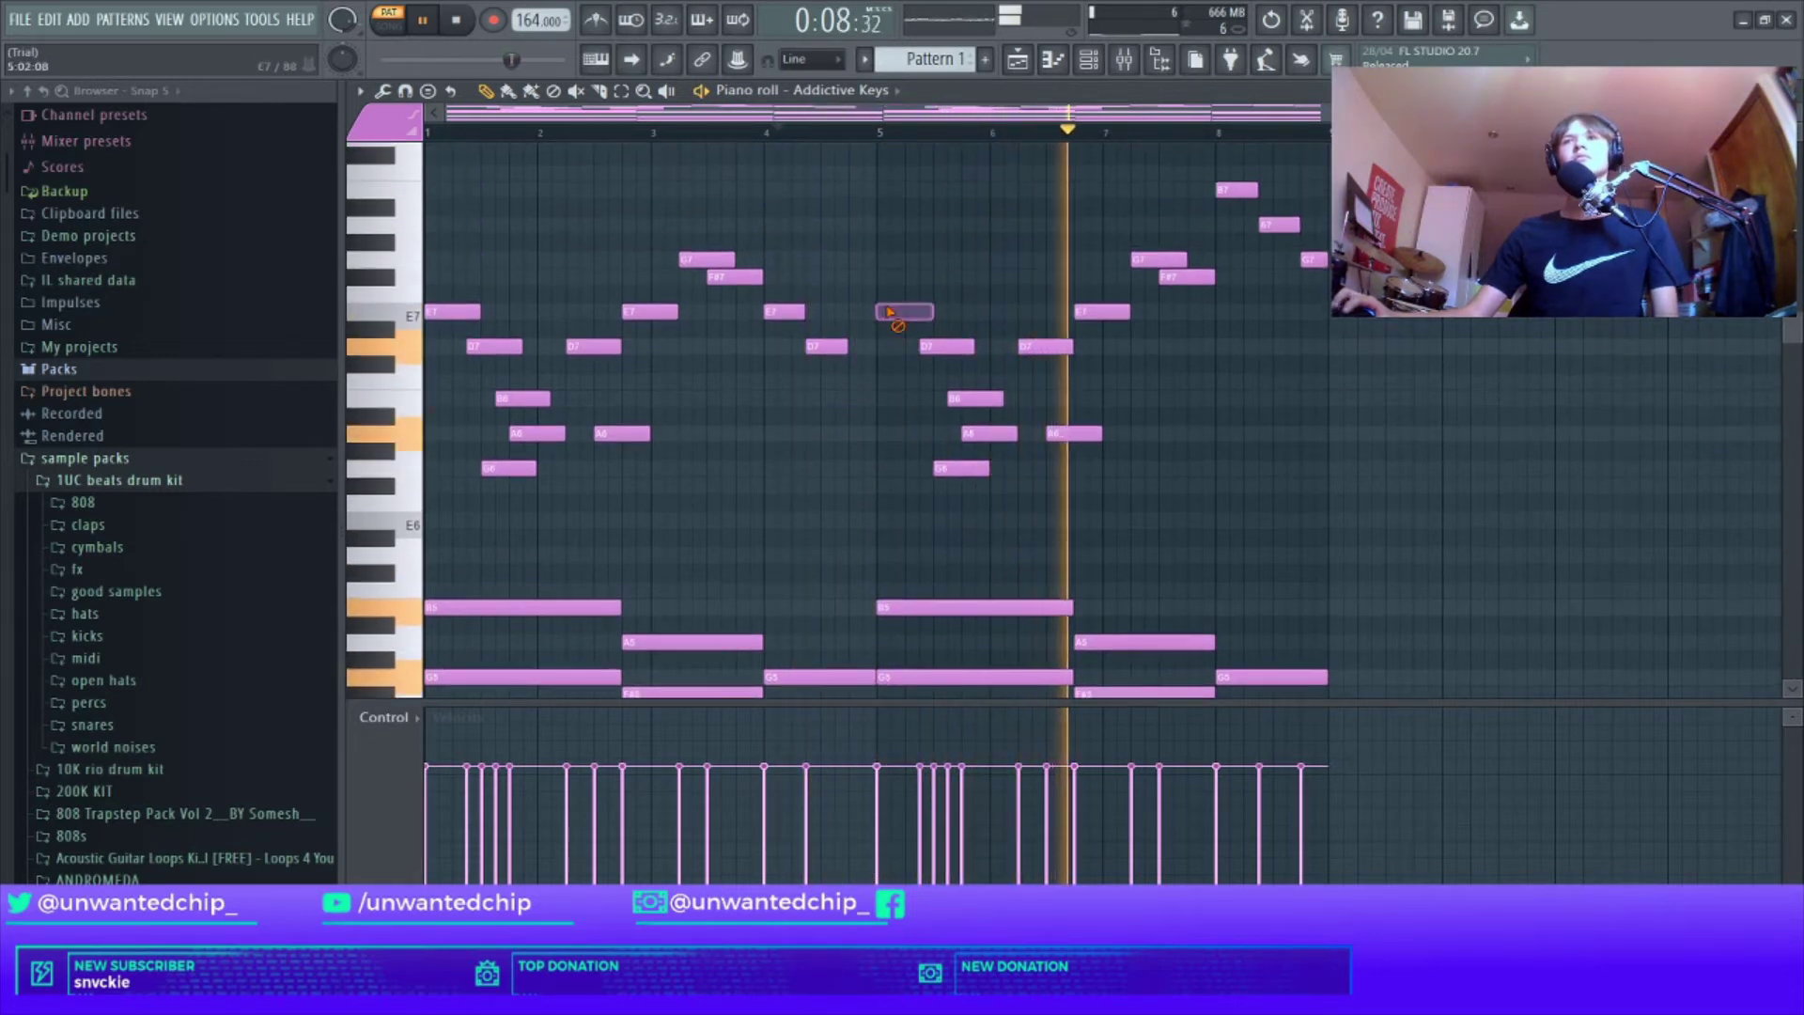
{"action": "right_click", "coordinate": [893, 311]}
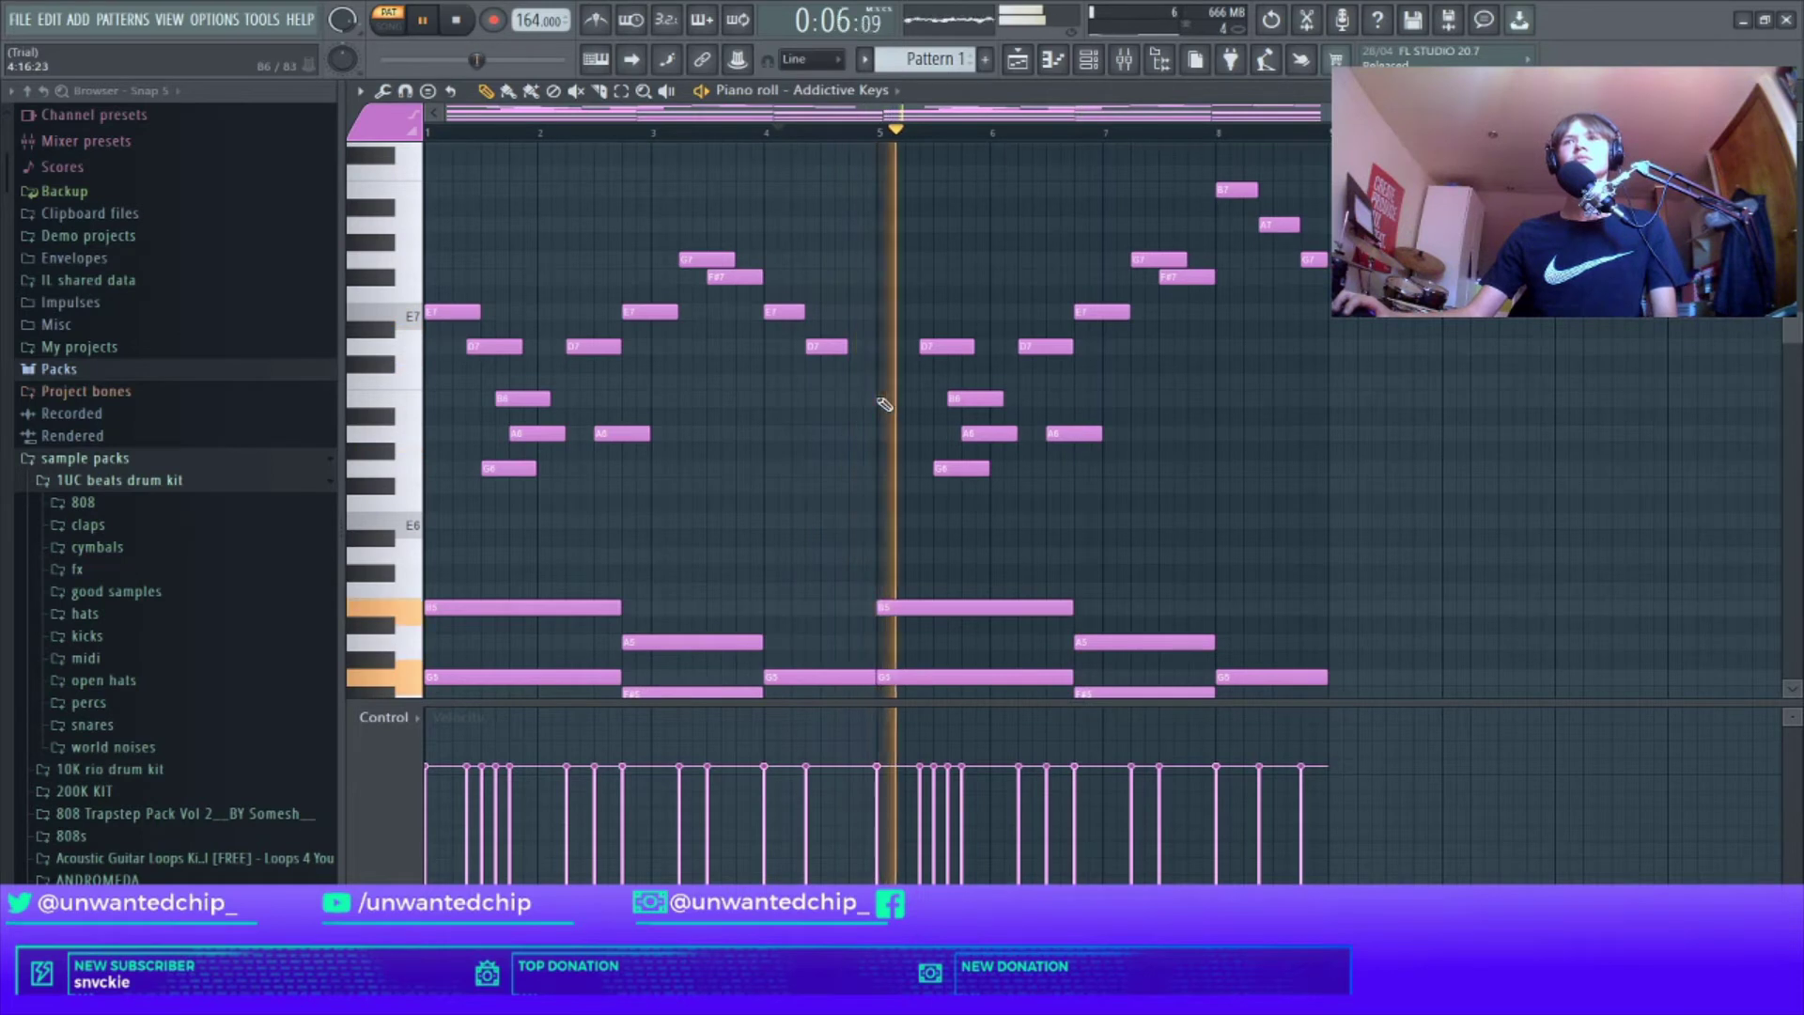
{"action": "left_click", "coordinate": [860, 381]}
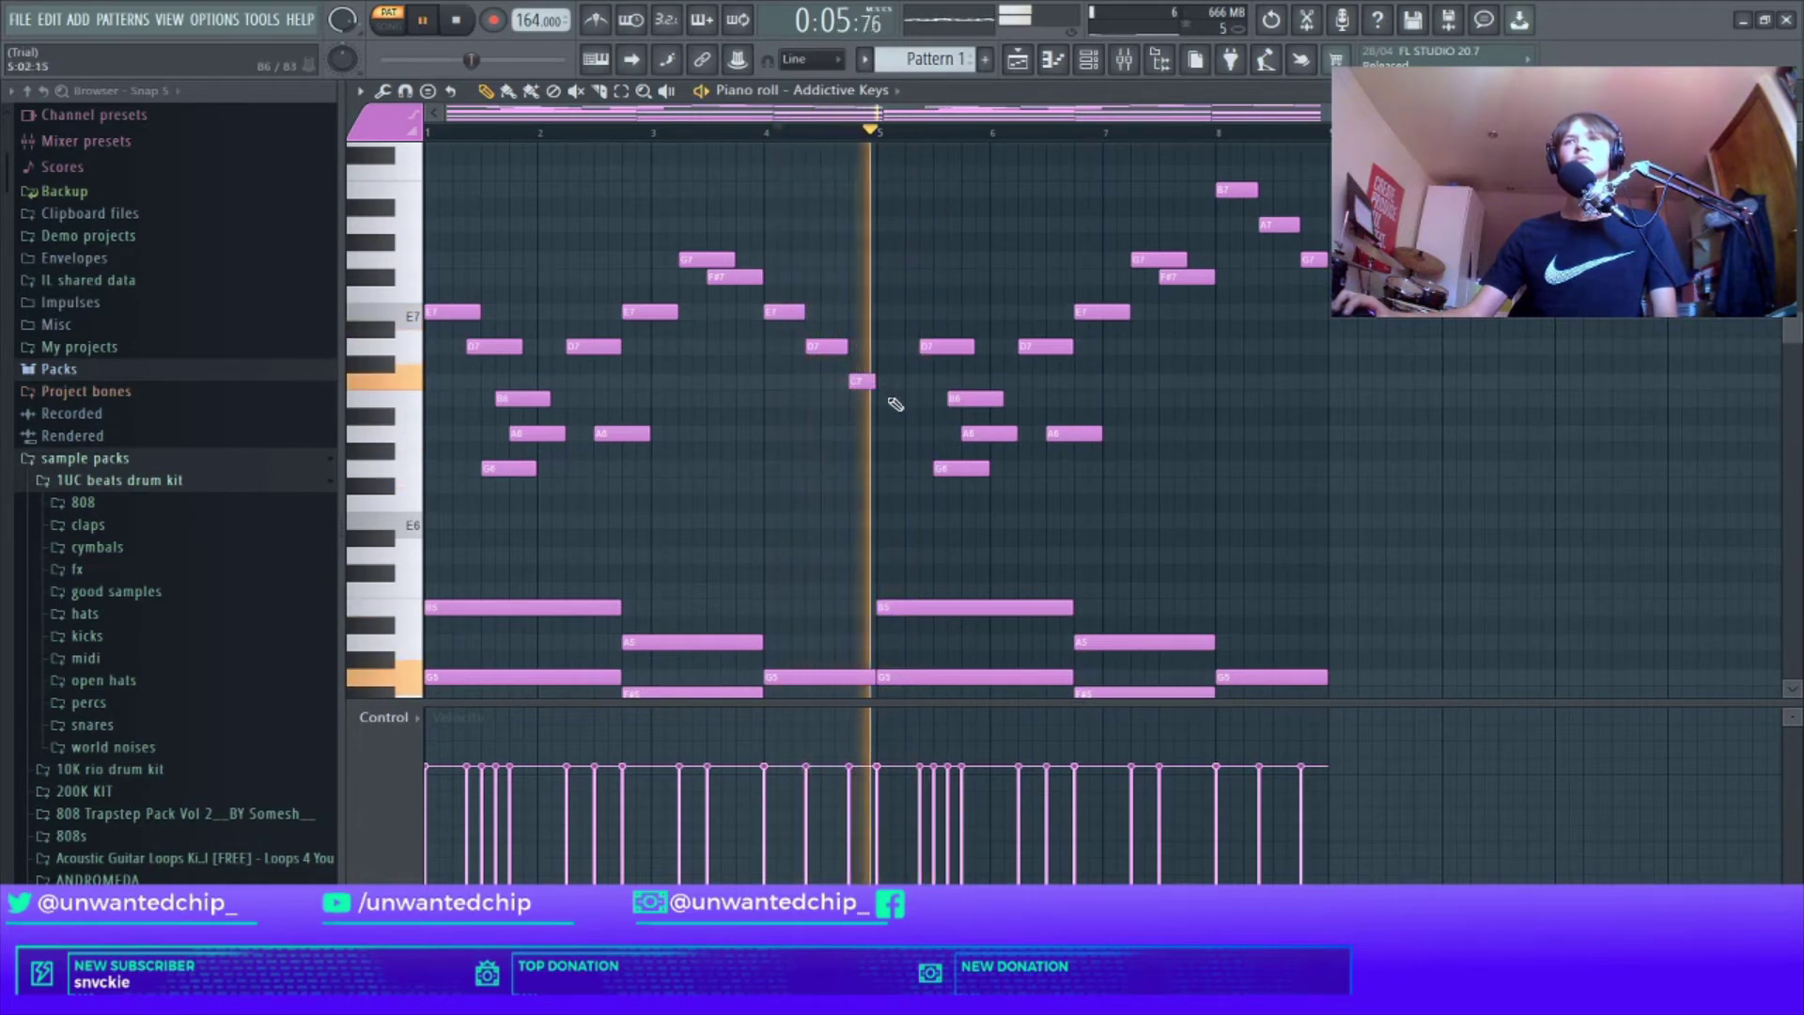
Step: Try raising the C7 on beat 4 of bar 4 to F7 and G7 while the loop plays
{"action": "left_click", "coordinate": [860, 380]}
{"action": "key", "text": "shift+Up"}
{"action": "key", "text": "shift+Up"}
{"action": "key", "text": "shift+Up"}
{"action": "key", "text": "shift+Up"}
{"action": "key", "text": "shift+Up"}
{"action": "key", "text": "shift+Up"}
{"action": "key", "text": "shift+Up"}
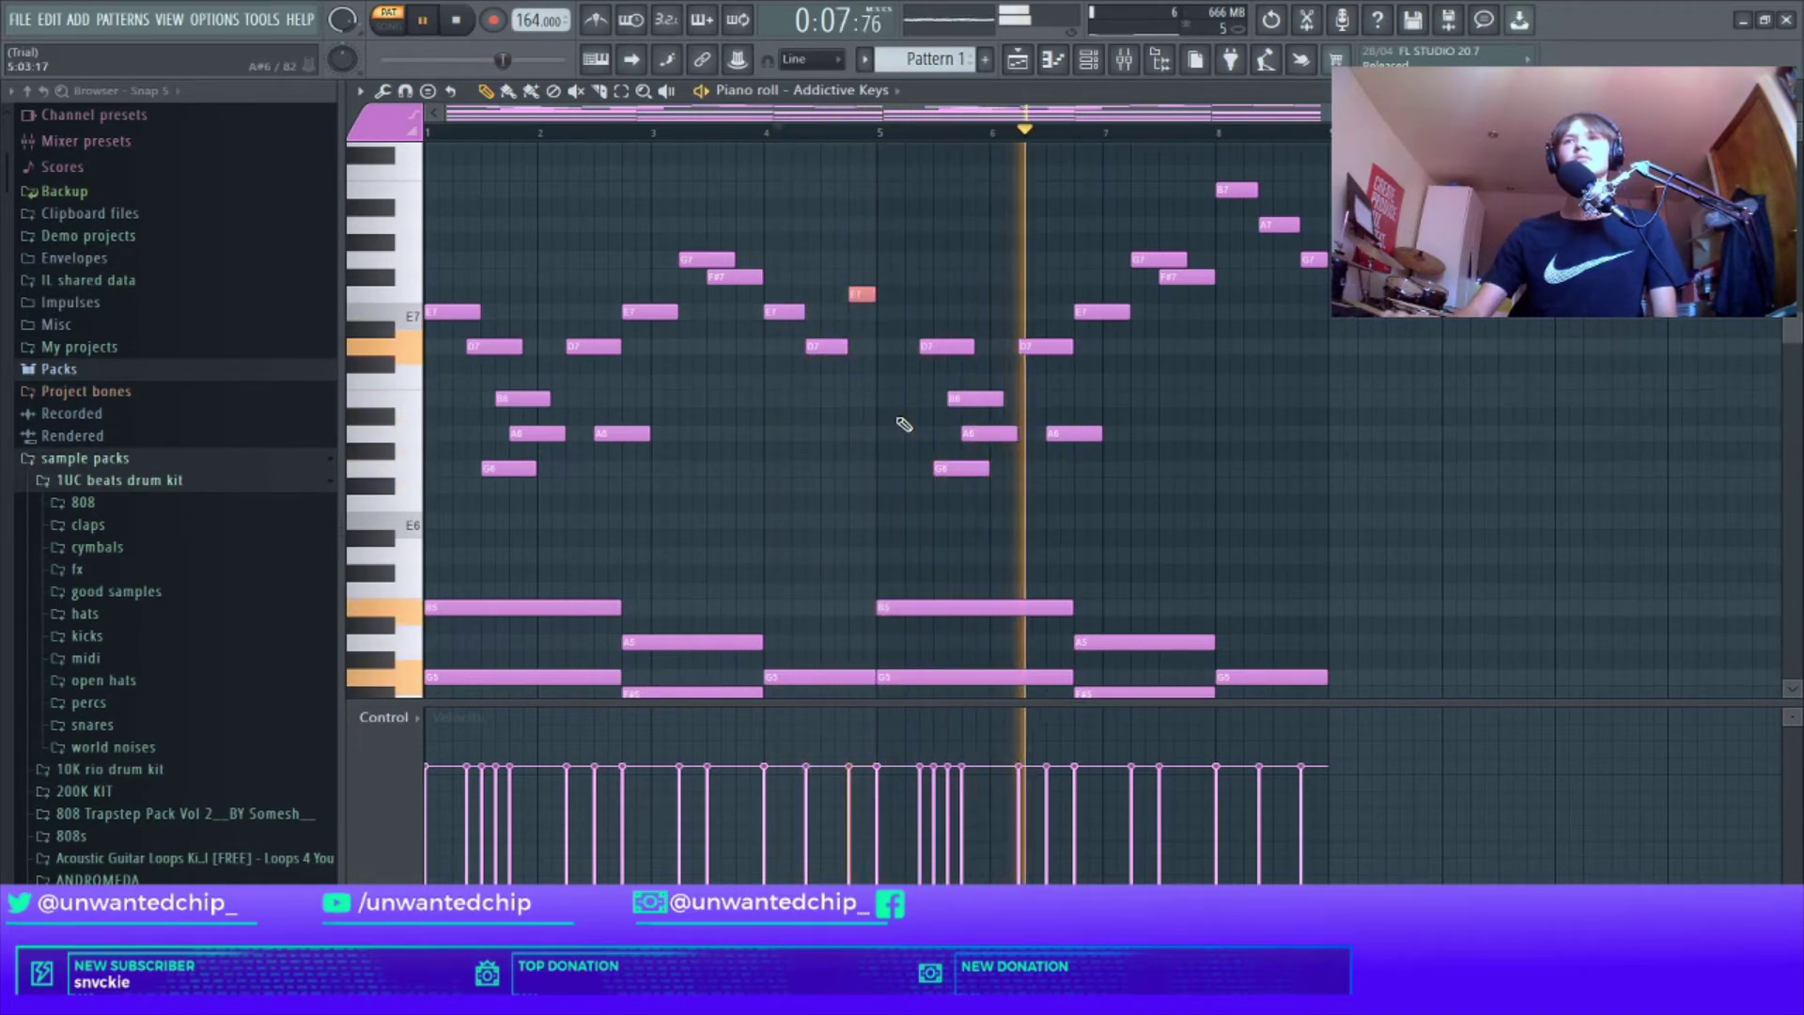
{"action": "key", "text": "space"}
{"action": "key", "text": "space"}
{"action": "key", "text": "ctrl+d"}
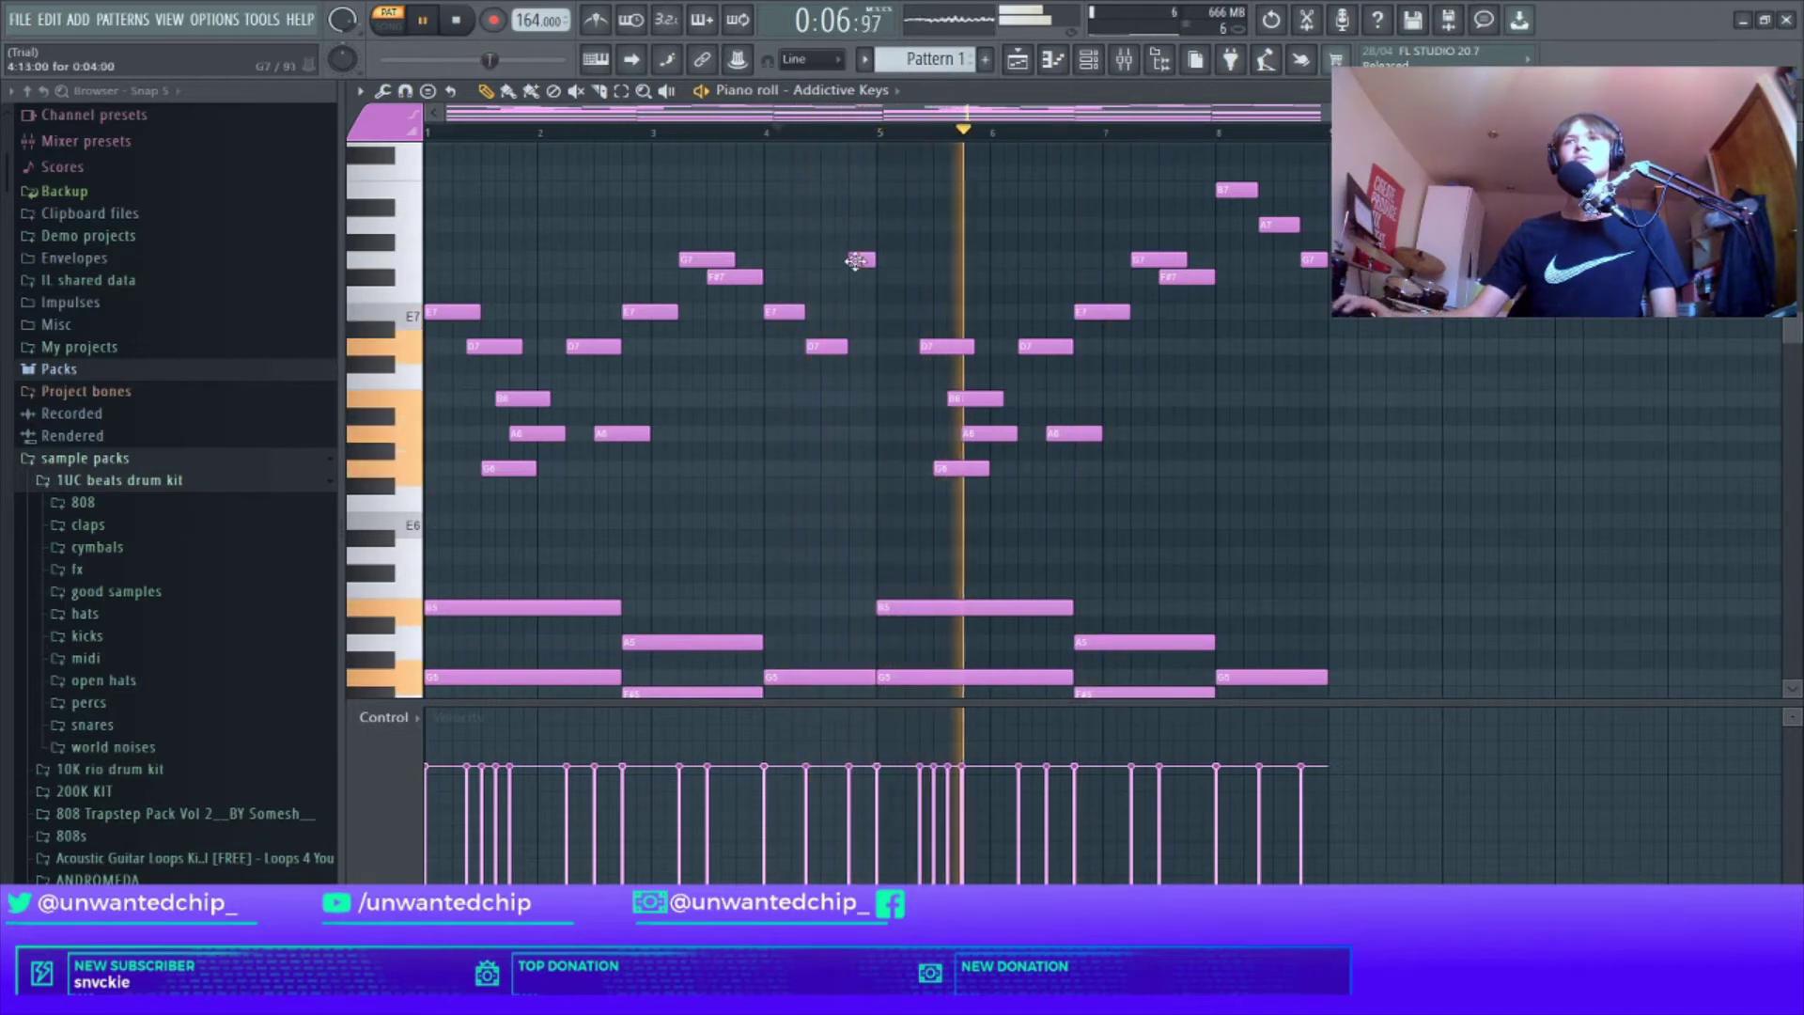
{"action": "scroll", "coordinate": [878, 369], "scroll_direction": "down", "scroll_amount": 2}
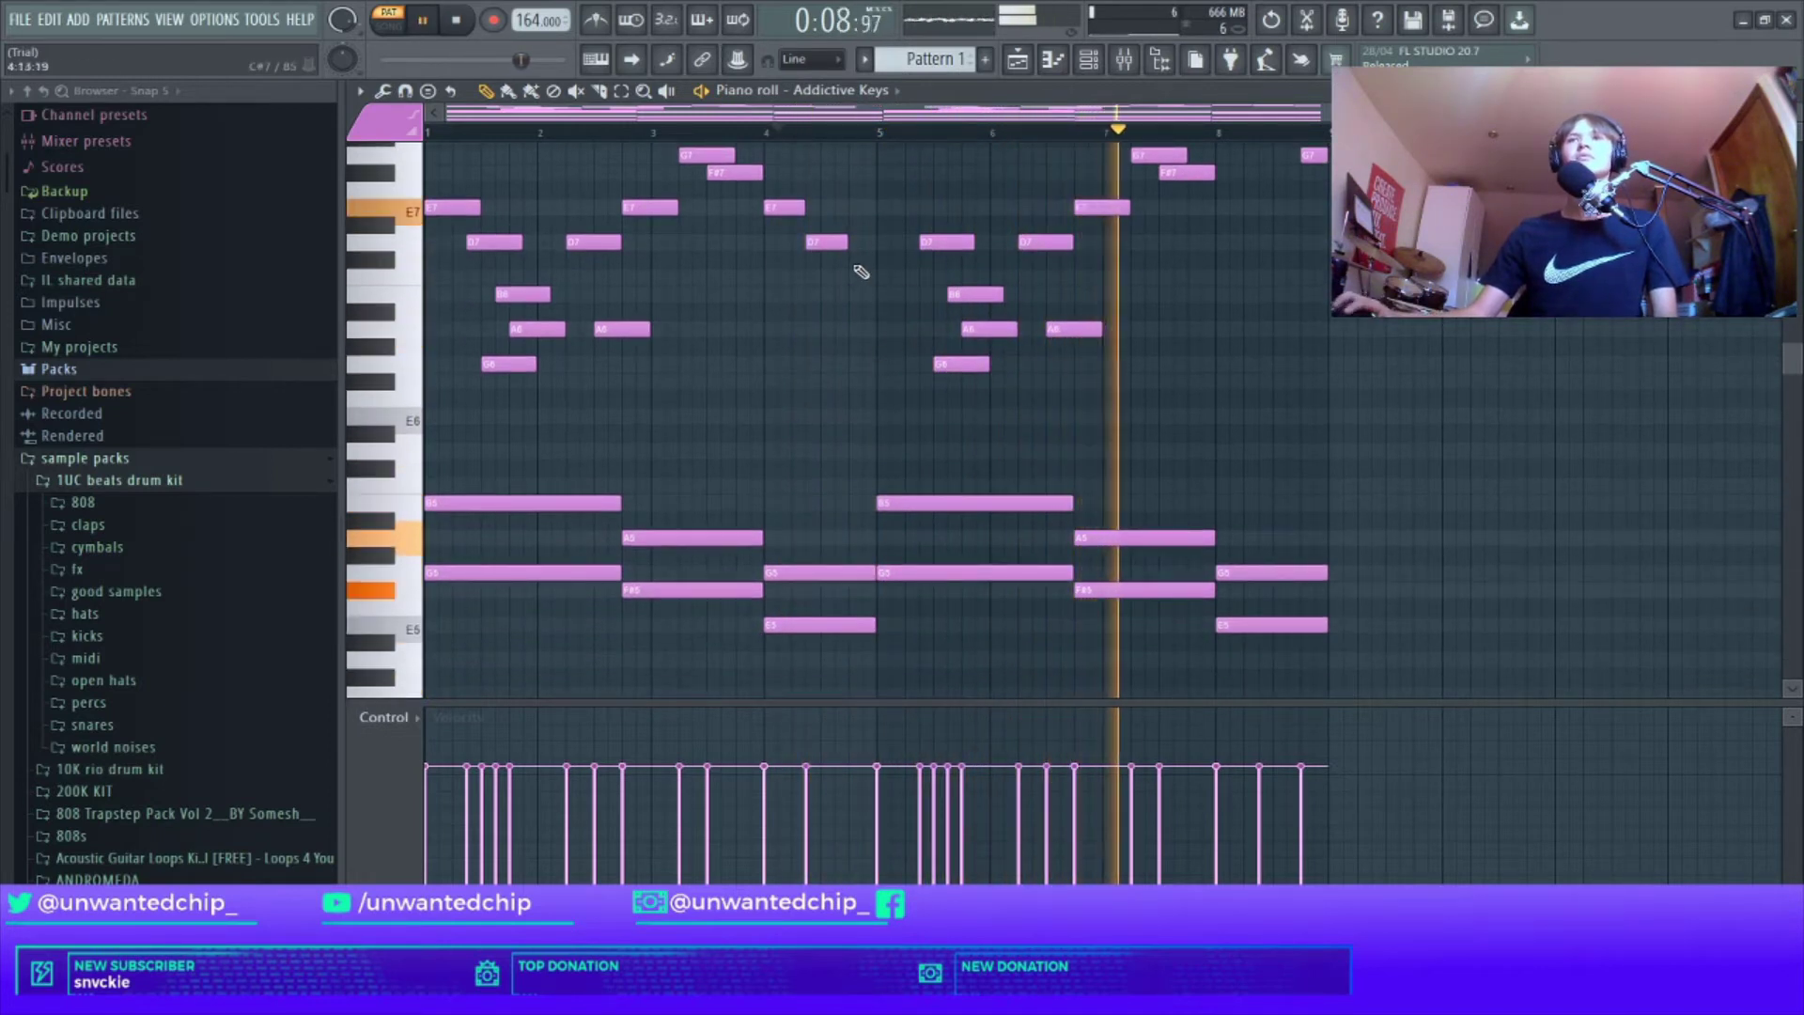
Step: Place a one-beat G7 on beat 4 of bar 4 and a one-and-a-half-beat E7 at the start of bar 5, and play the loop
{"action": "scroll", "coordinate": [855, 310], "scroll_direction": "up", "scroll_amount": 2}
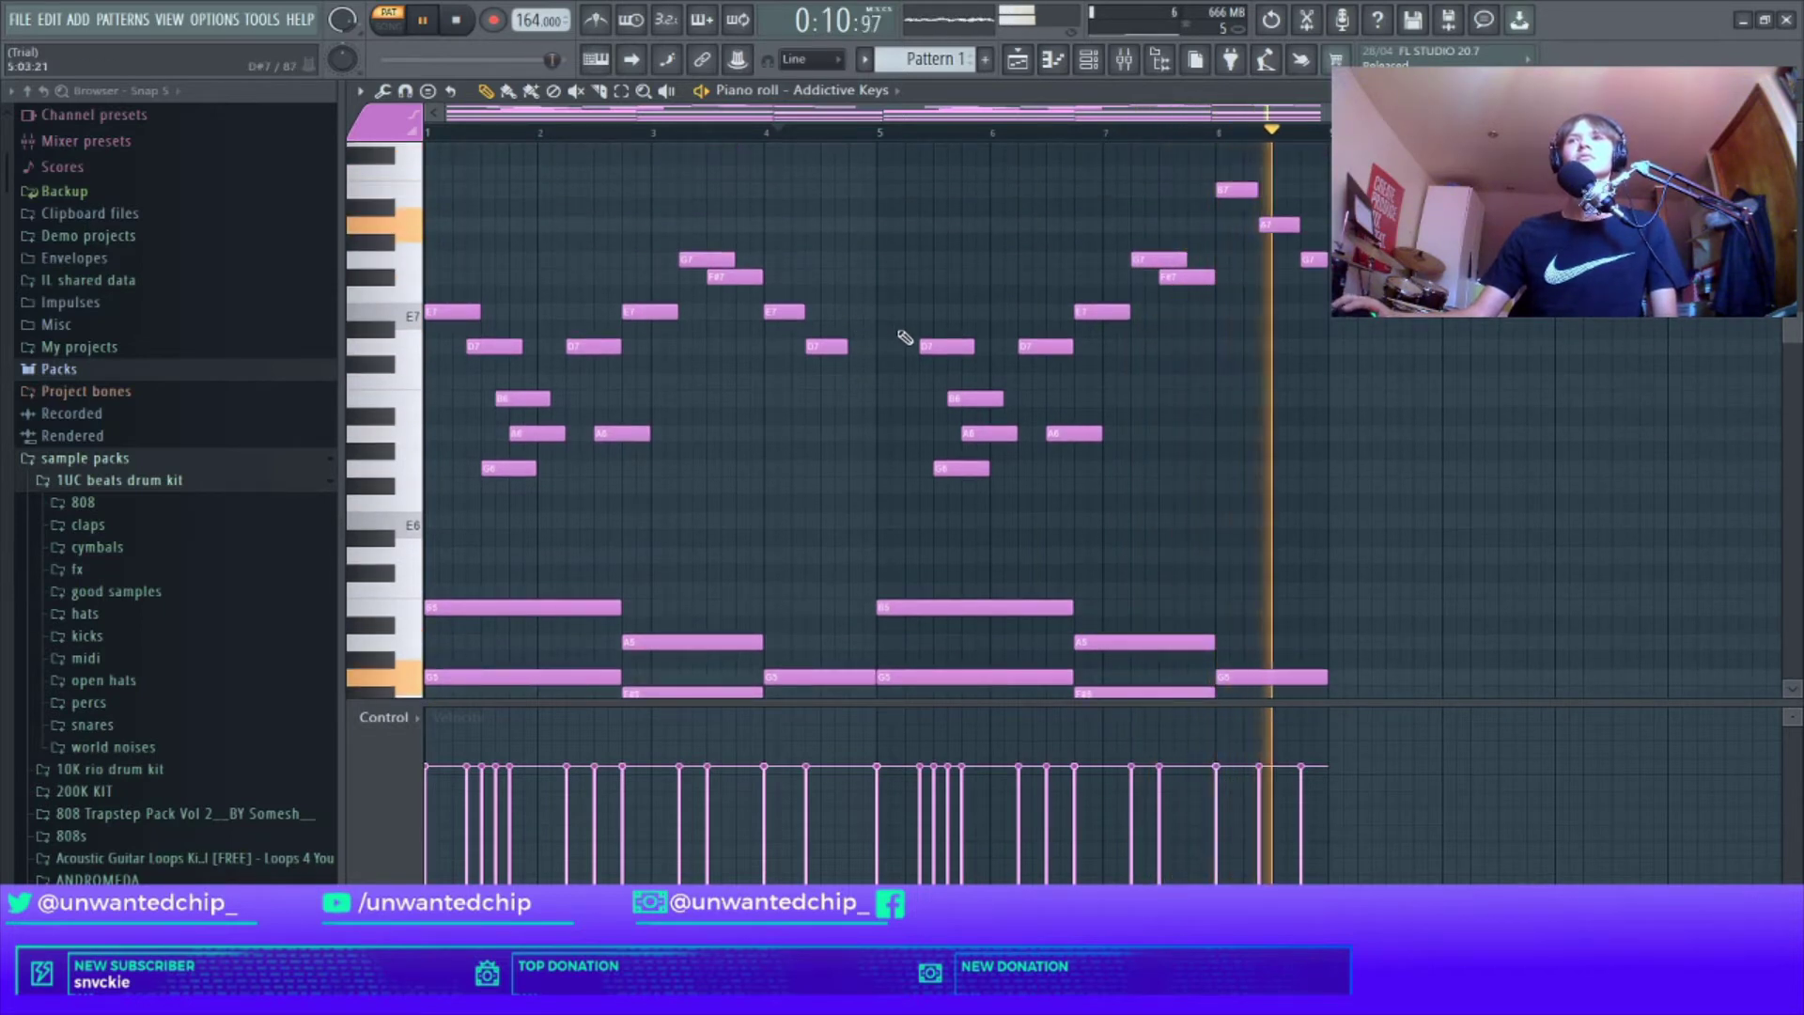
{"action": "left_click", "coordinate": [855, 277]}
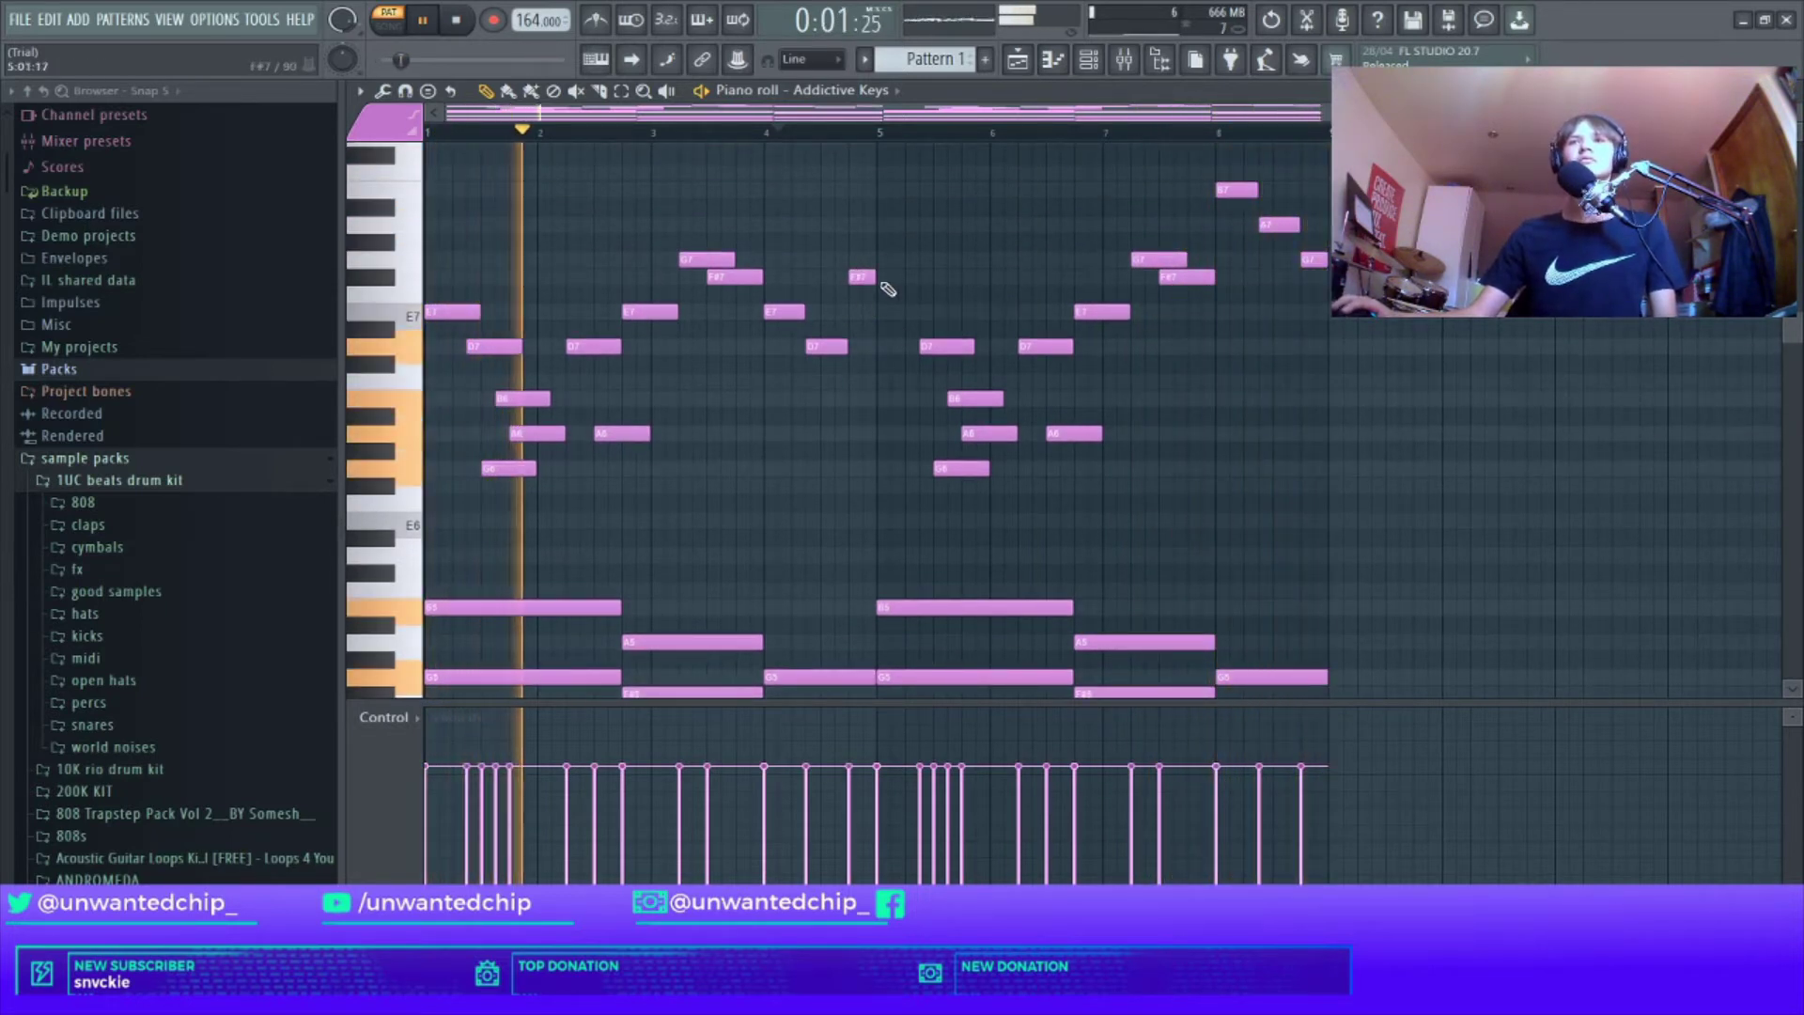
{"action": "left_click_drag", "start_coordinate": [857, 277], "coordinate": [918, 314]}
{"action": "left_click", "coordinate": [891, 294]}
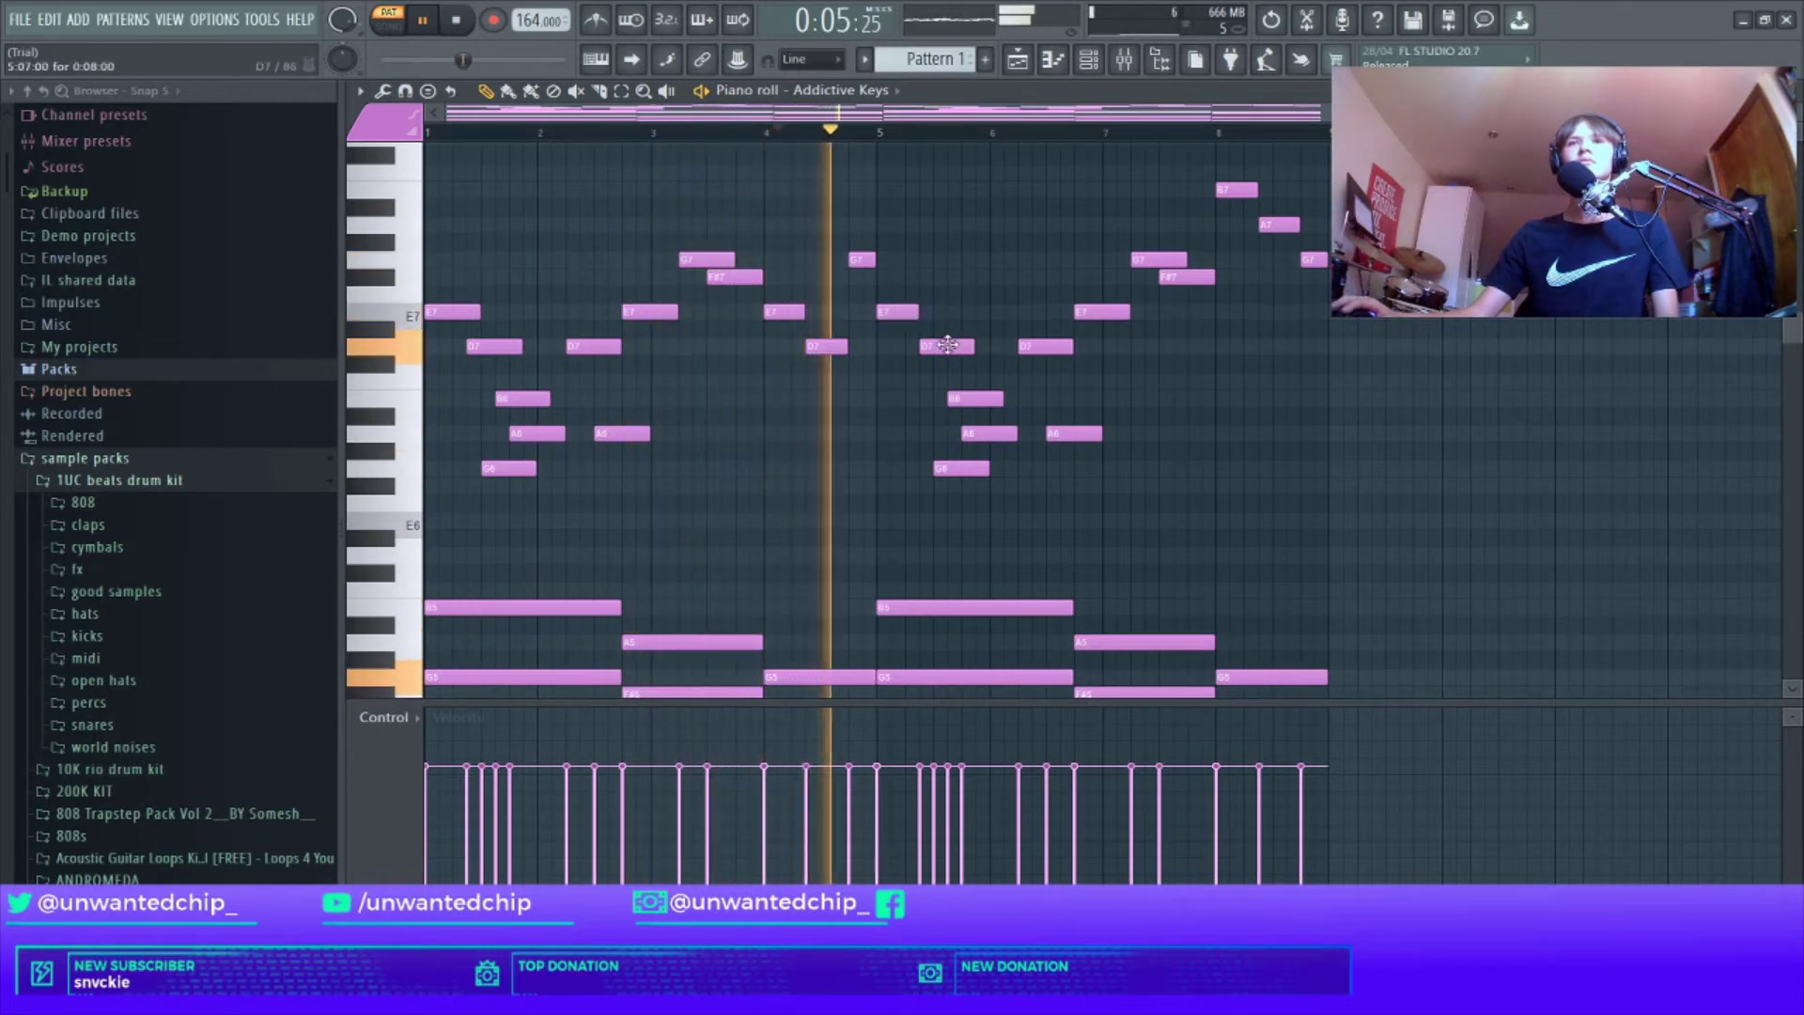
{"action": "key", "text": "space"}
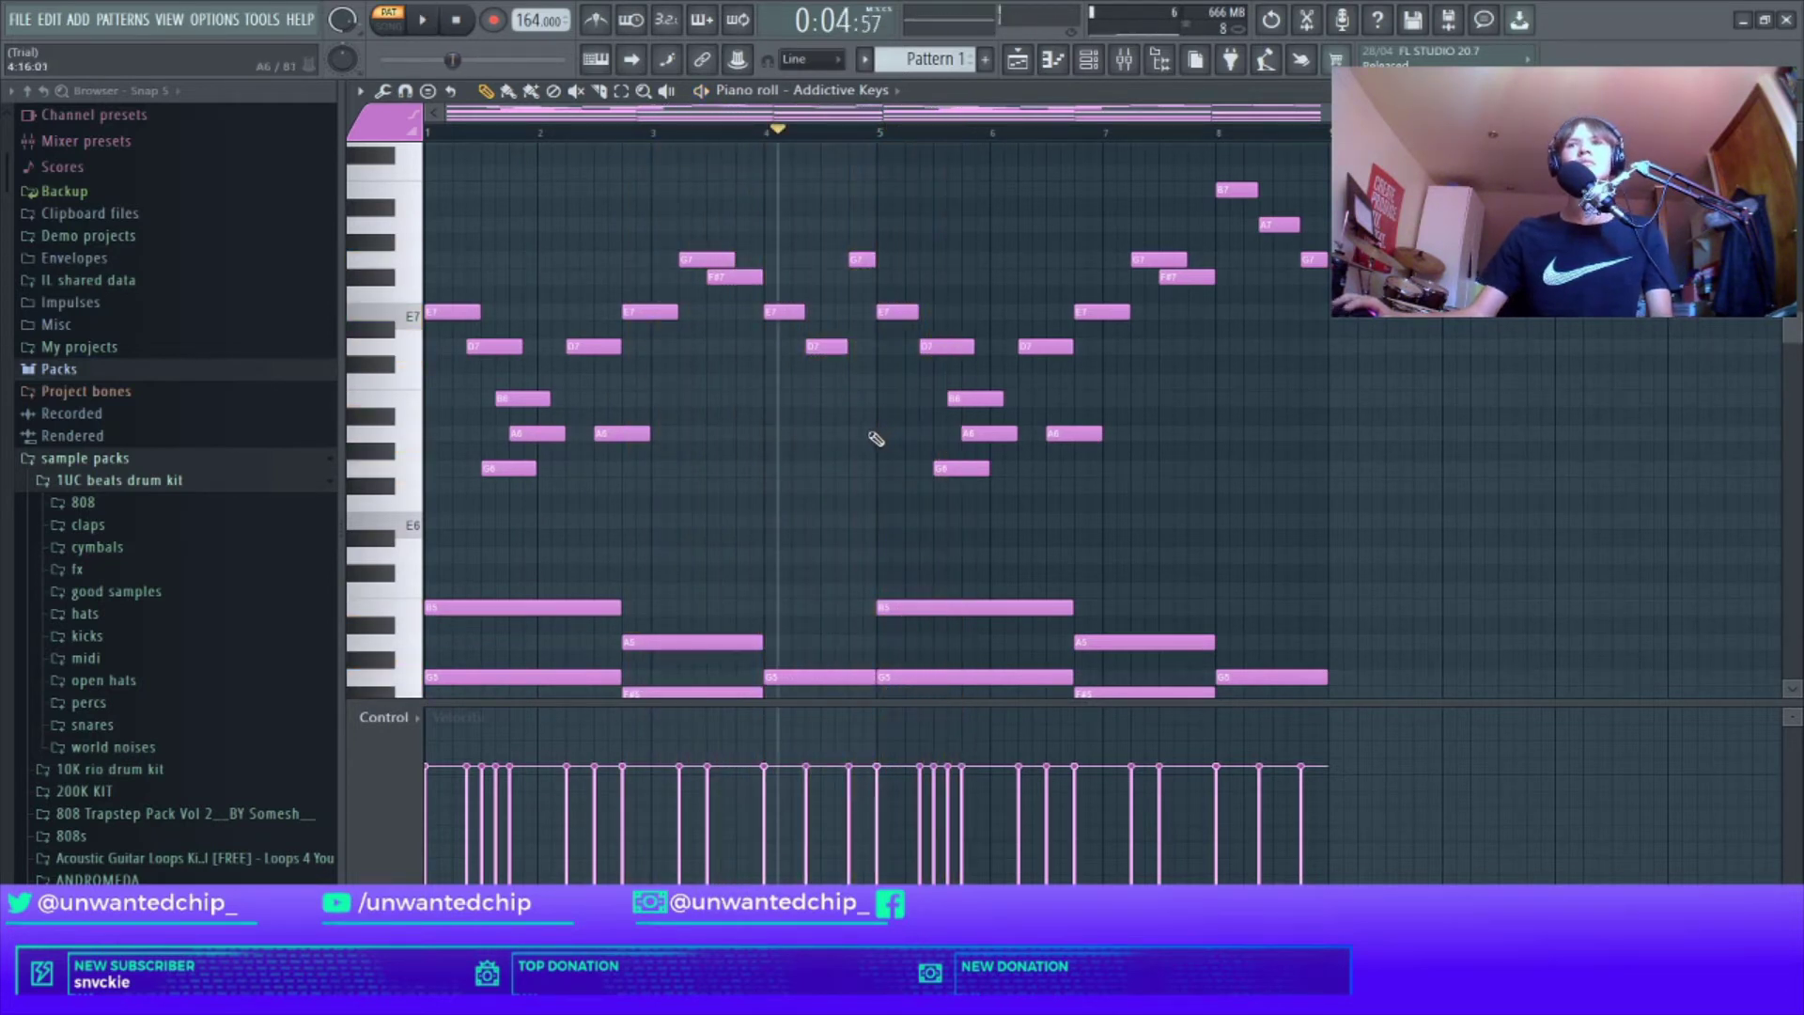
{"action": "left_click", "coordinate": [457, 23]}
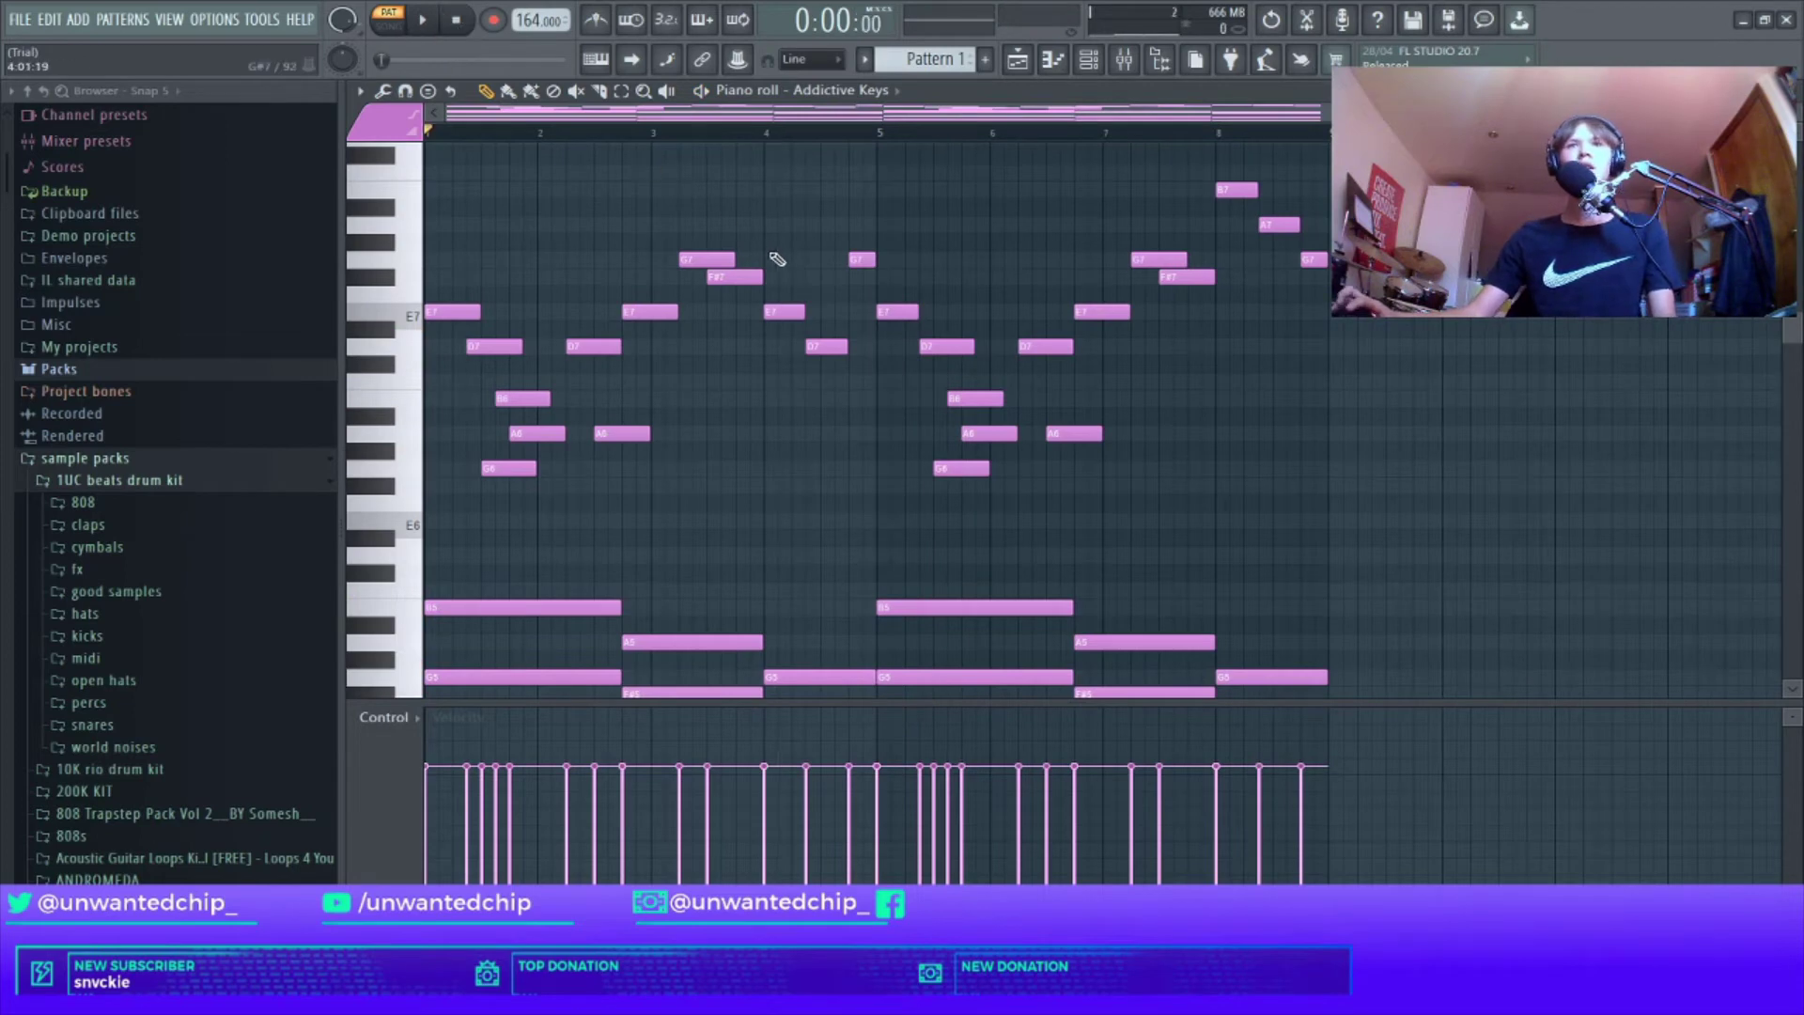
Step: Select the whole melody line across bars 1 to 8 and examine its contour above the chord and bass notes
{"action": "scroll", "coordinate": [836, 296], "scroll_direction": "down", "scroll_amount": 5}
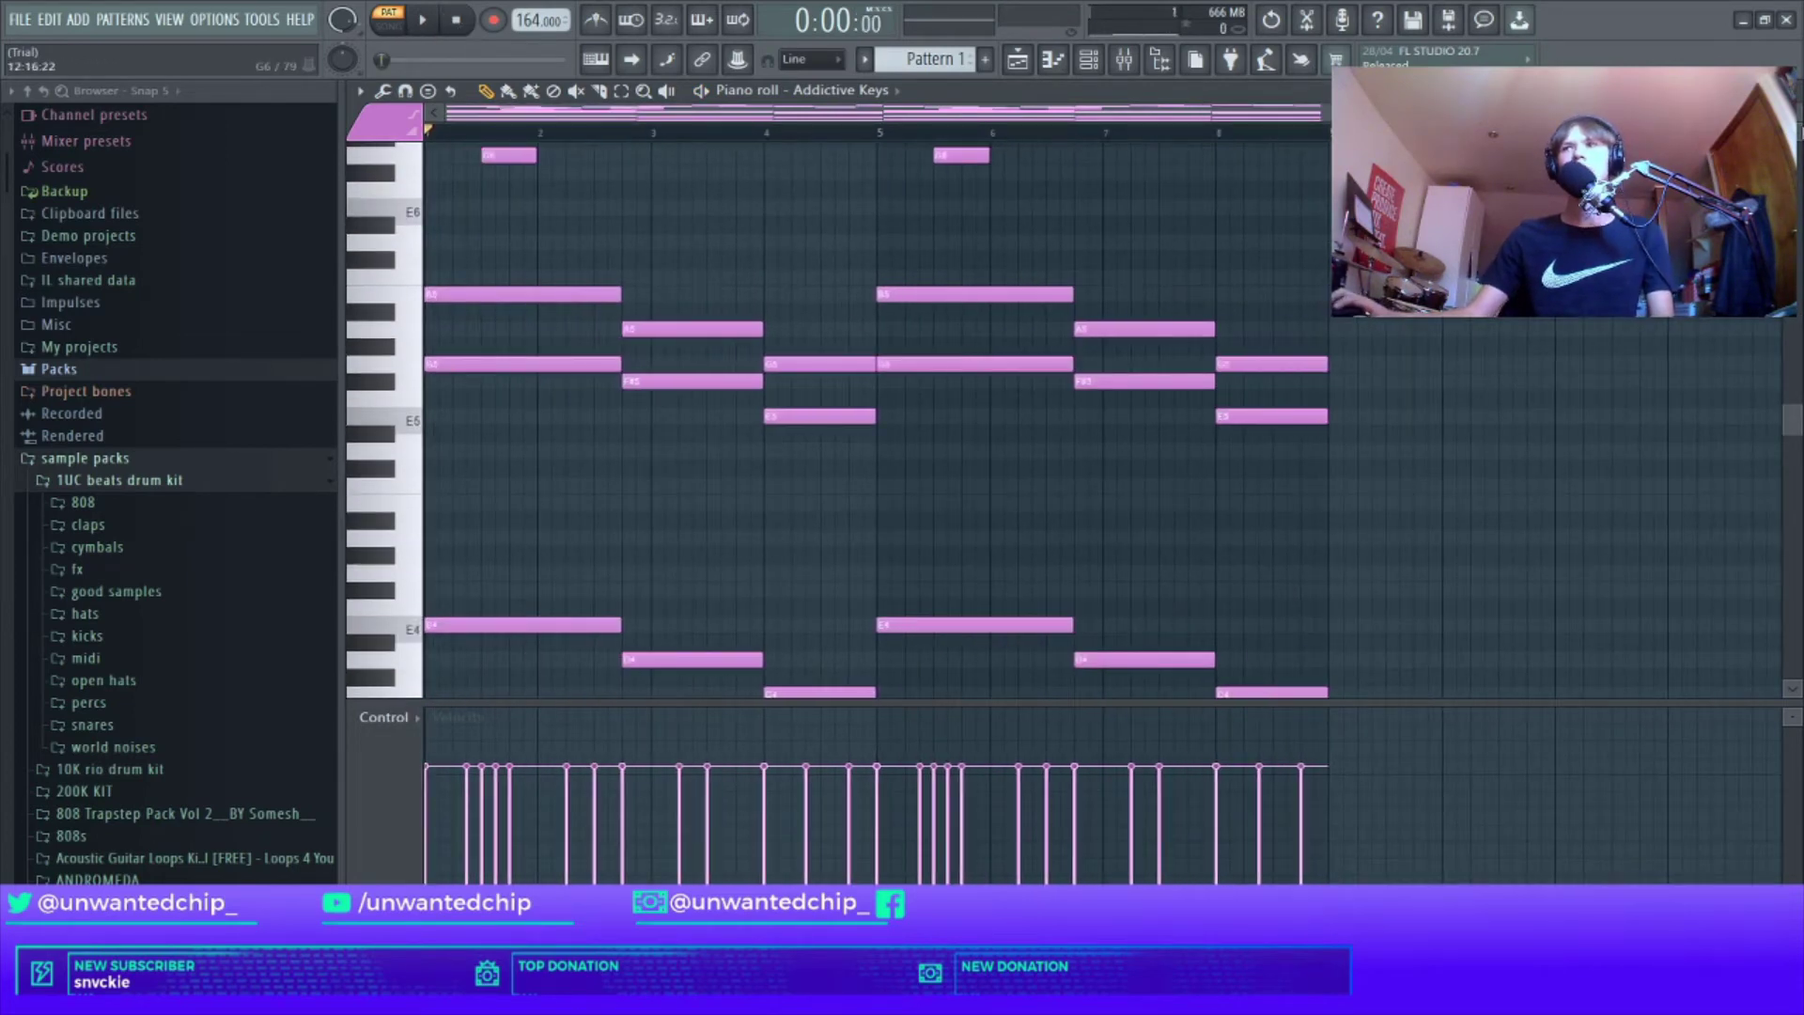
{"action": "scroll", "coordinate": [836, 376], "scroll_direction": "down", "scroll_amount": 5}
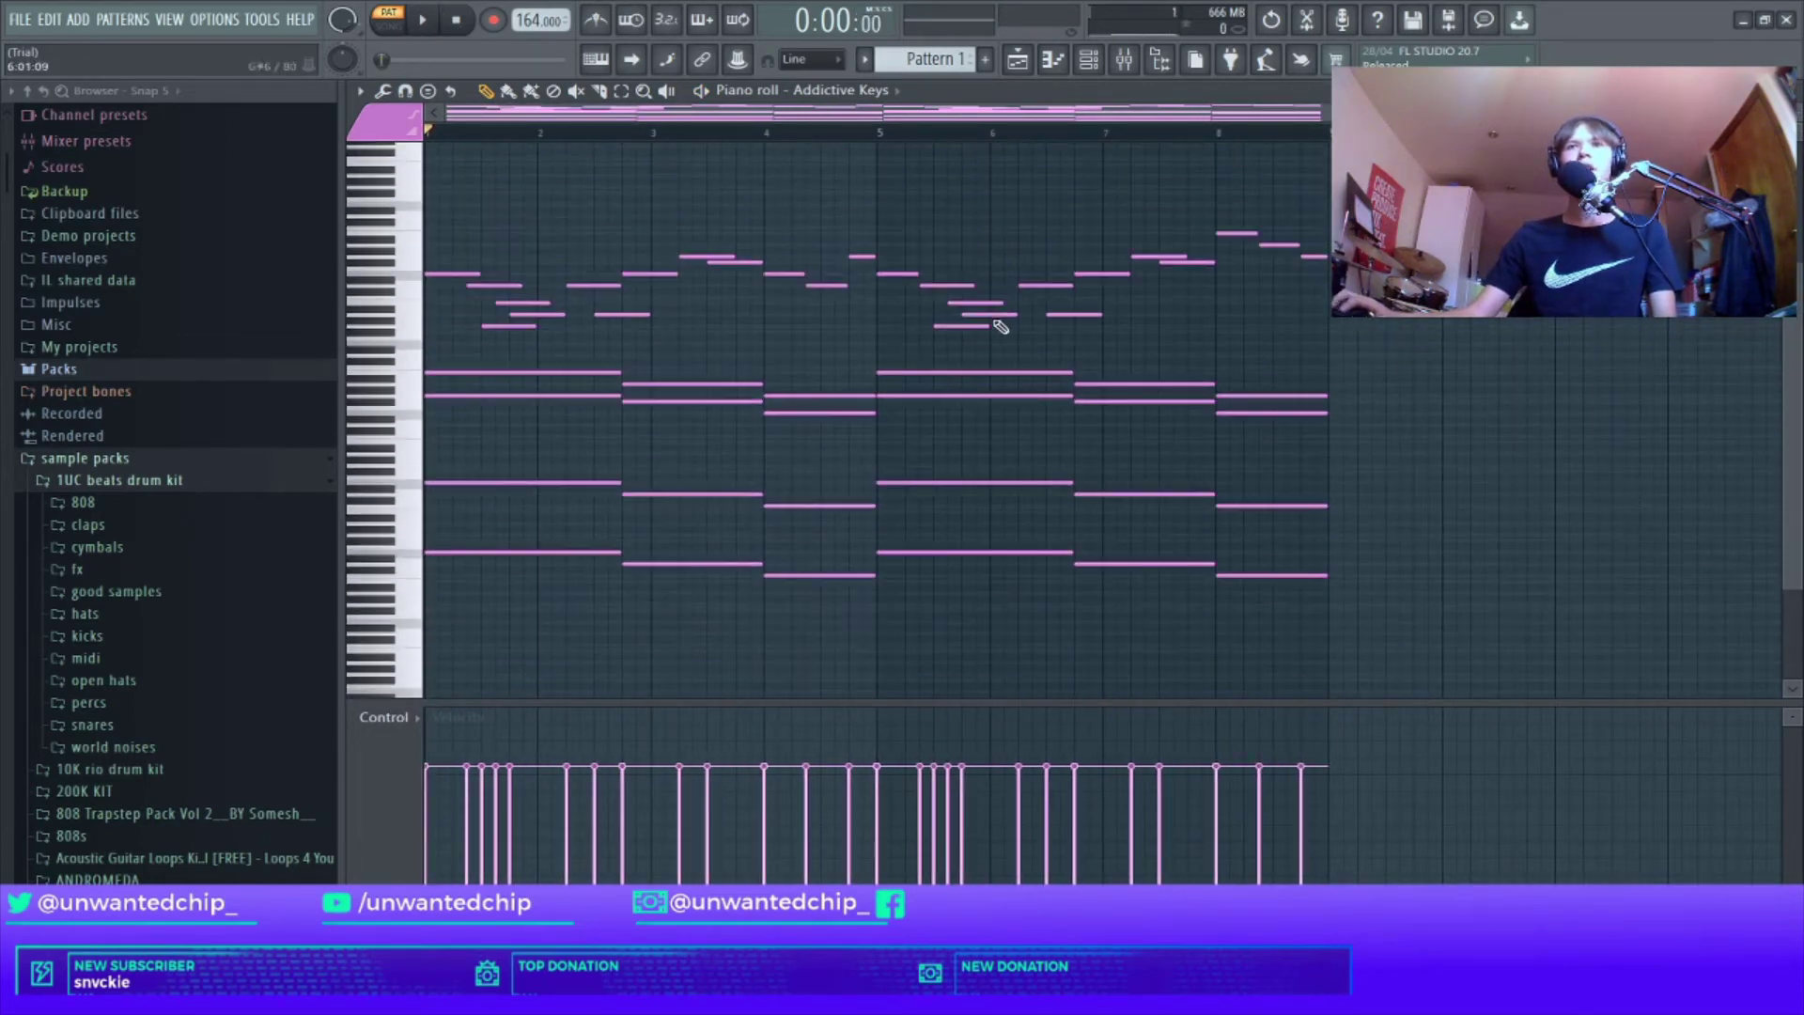
{"action": "scroll", "coordinate": [692, 482], "scroll_direction": "up", "scroll_amount": 2}
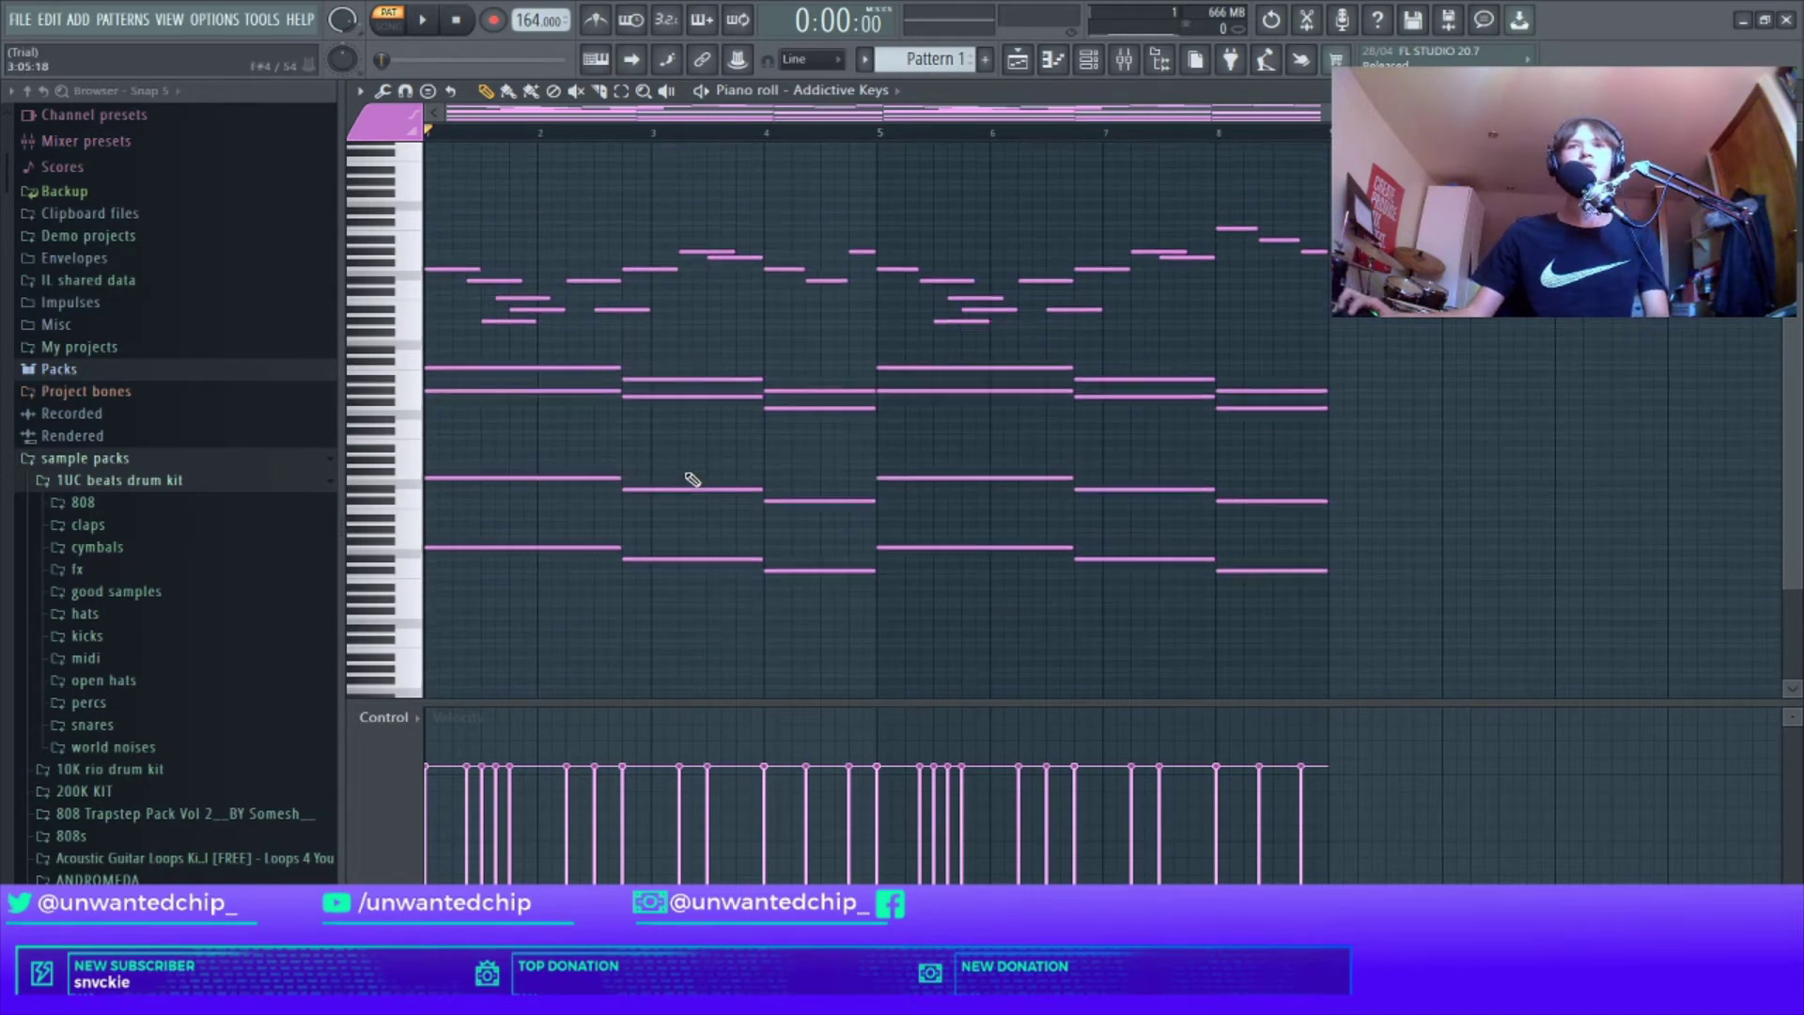
{"action": "left_click_drag", "start_coordinate": [445, 250], "coordinate": [1351, 361]}
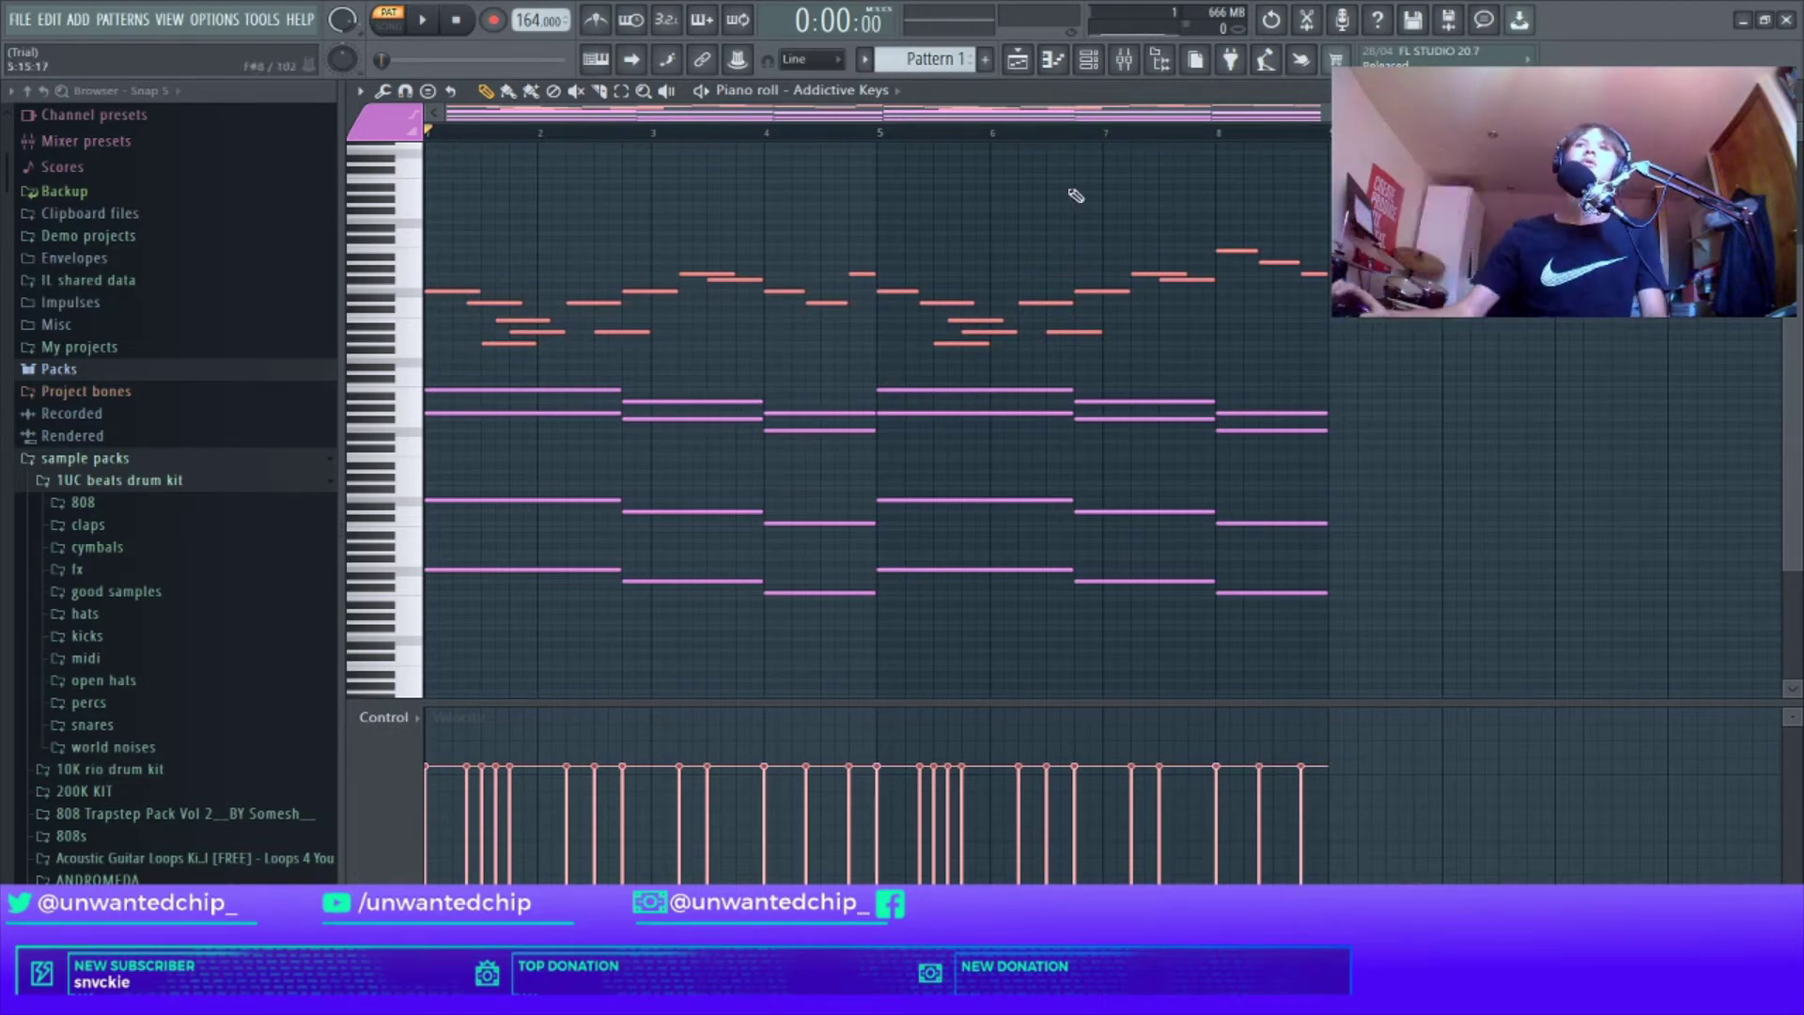
{"action": "scroll", "coordinate": [1042, 347], "scroll_direction": "up", "scroll_amount": 5}
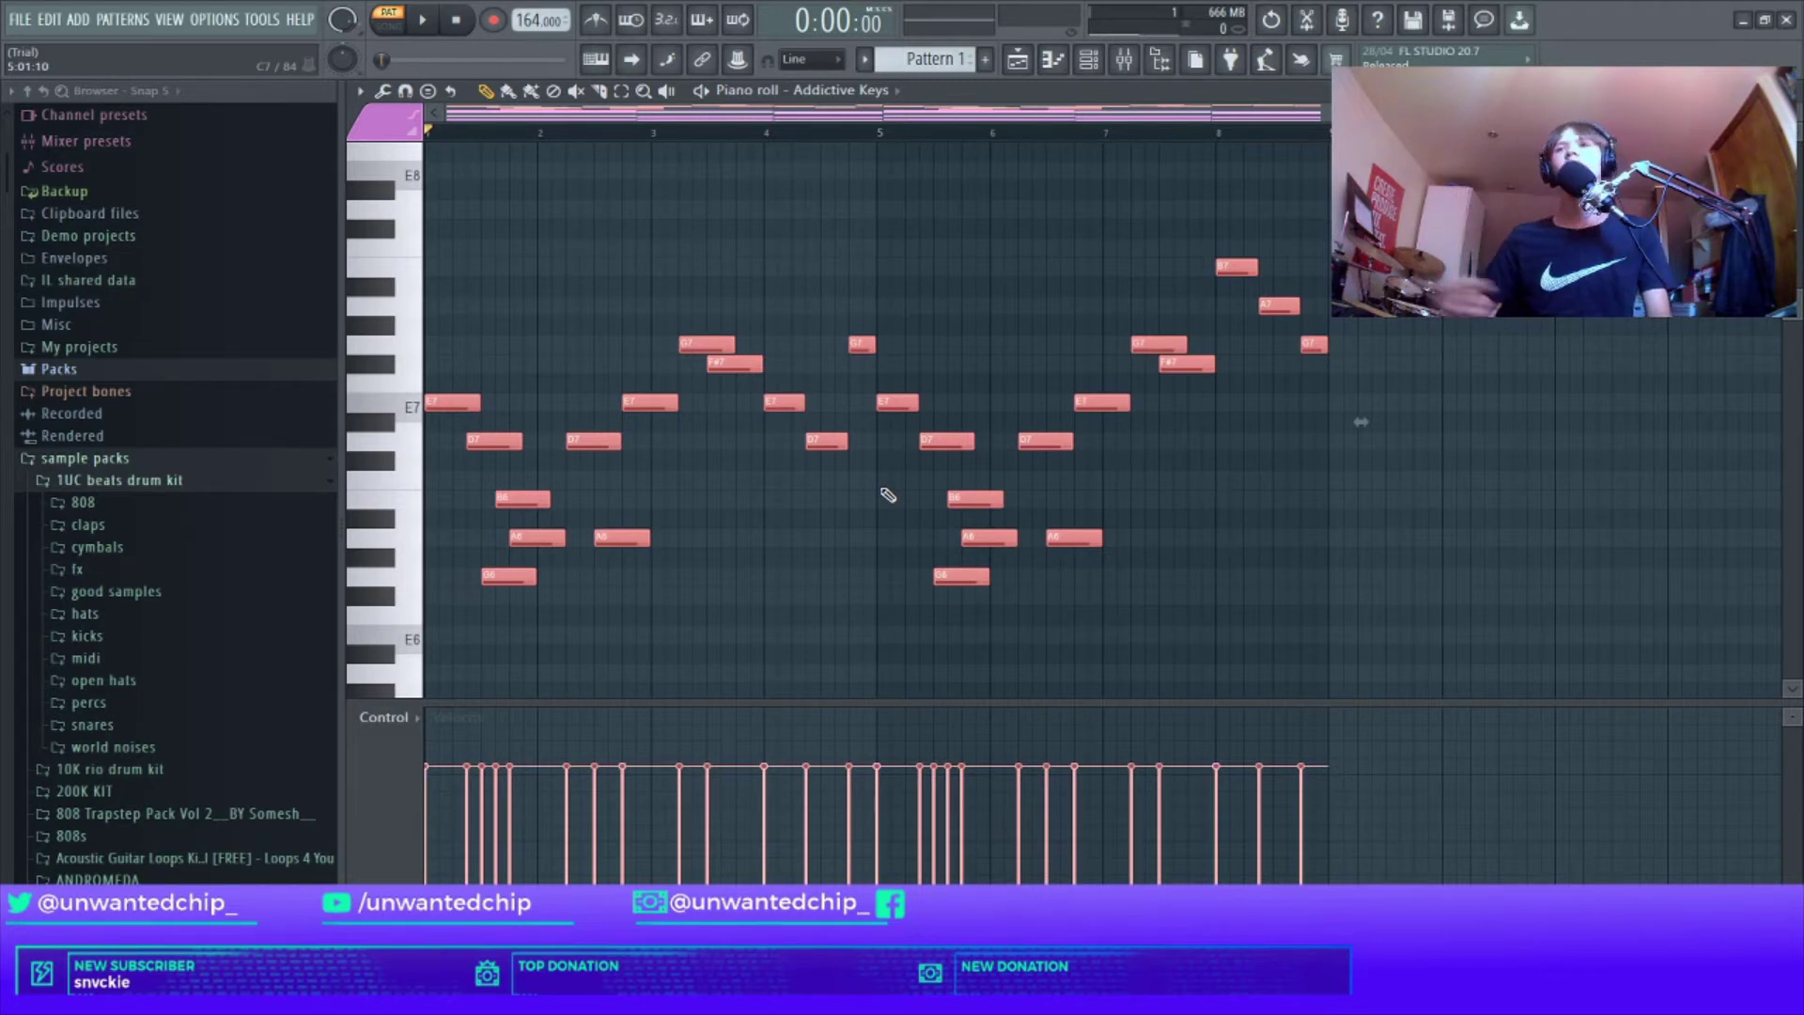
{"action": "scroll", "coordinate": [910, 425], "scroll_direction": "down", "scroll_amount": 2}
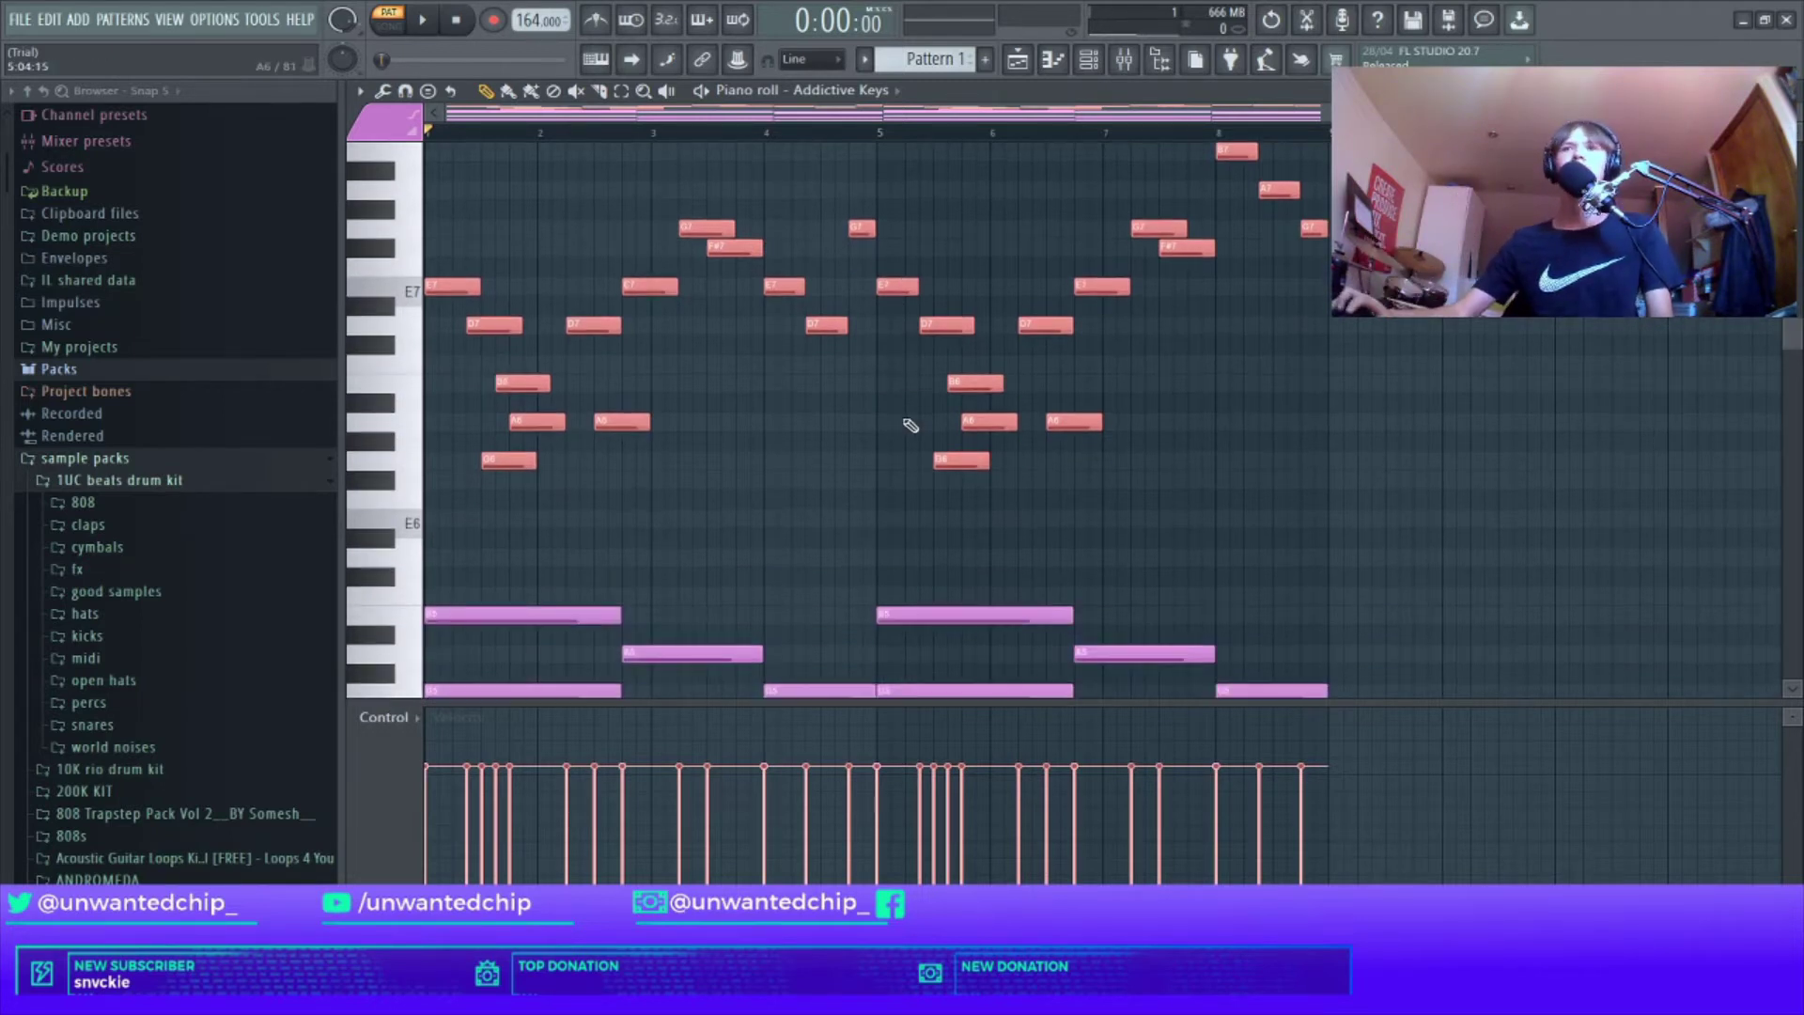
{"action": "scroll", "coordinate": [910, 425], "scroll_direction": "up", "scroll_amount": 1}
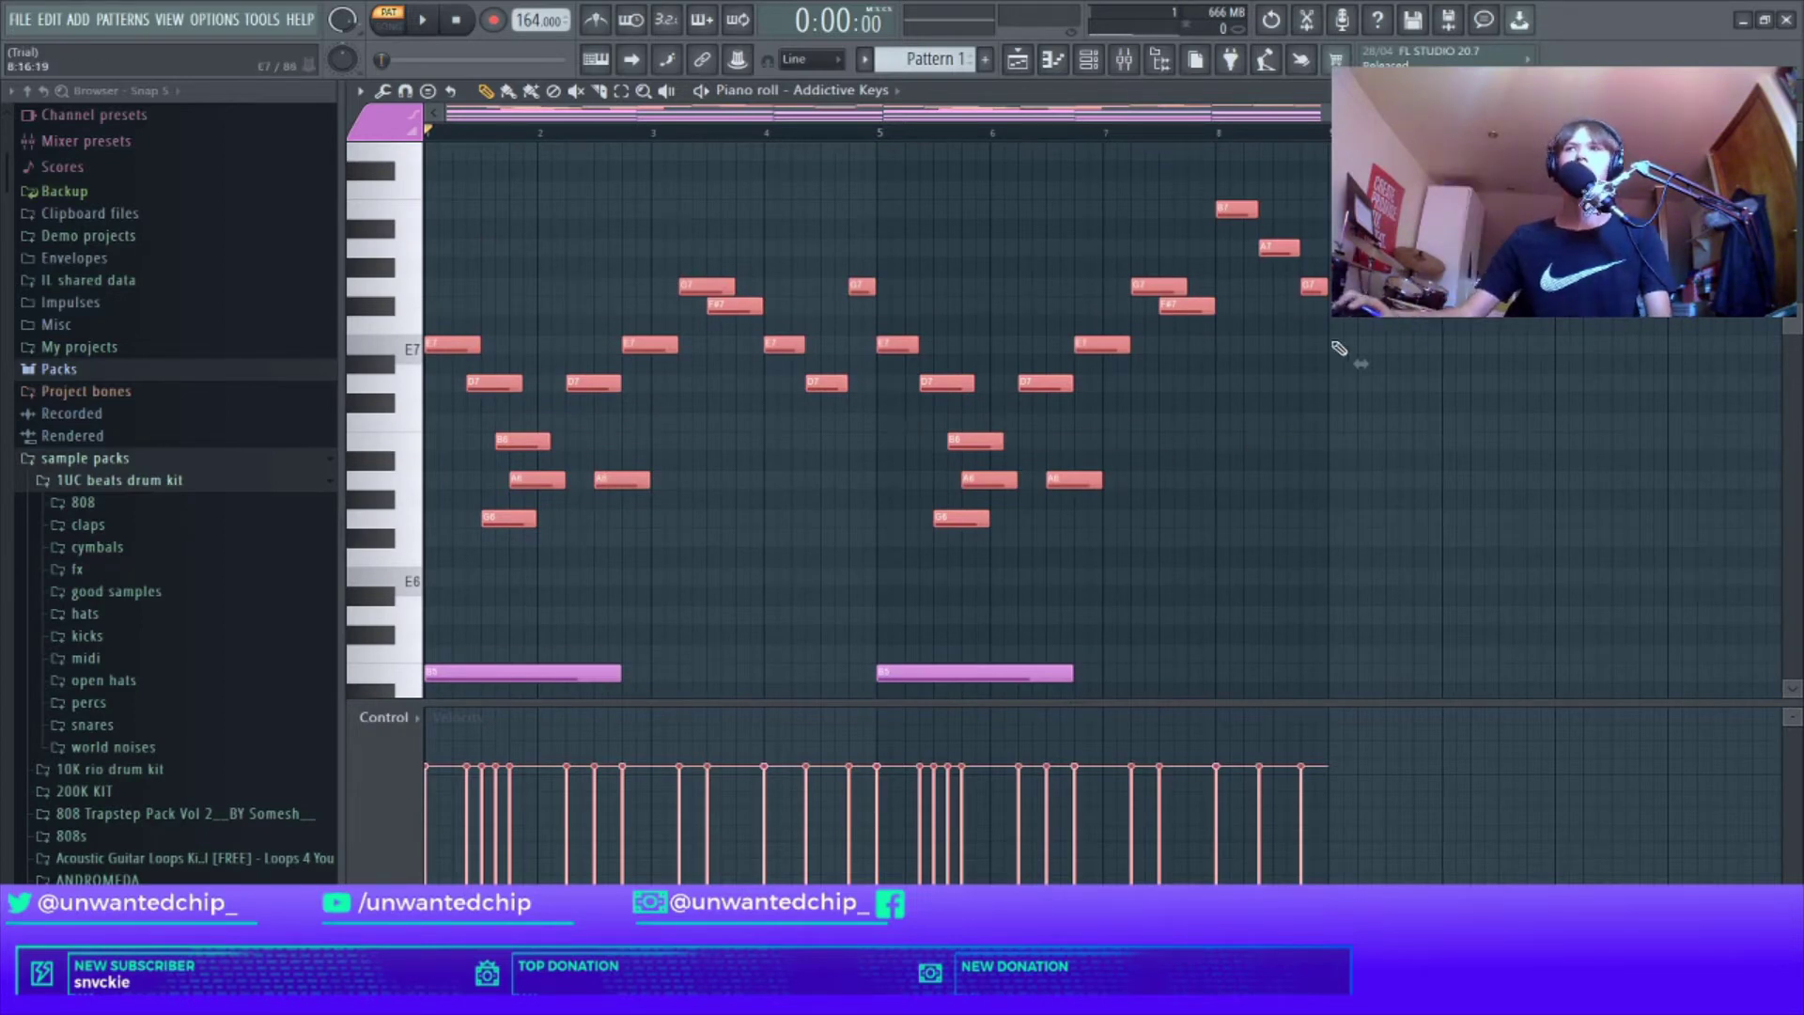
{"action": "scroll", "coordinate": [961, 295], "scroll_direction": "down", "scroll_amount": 3}
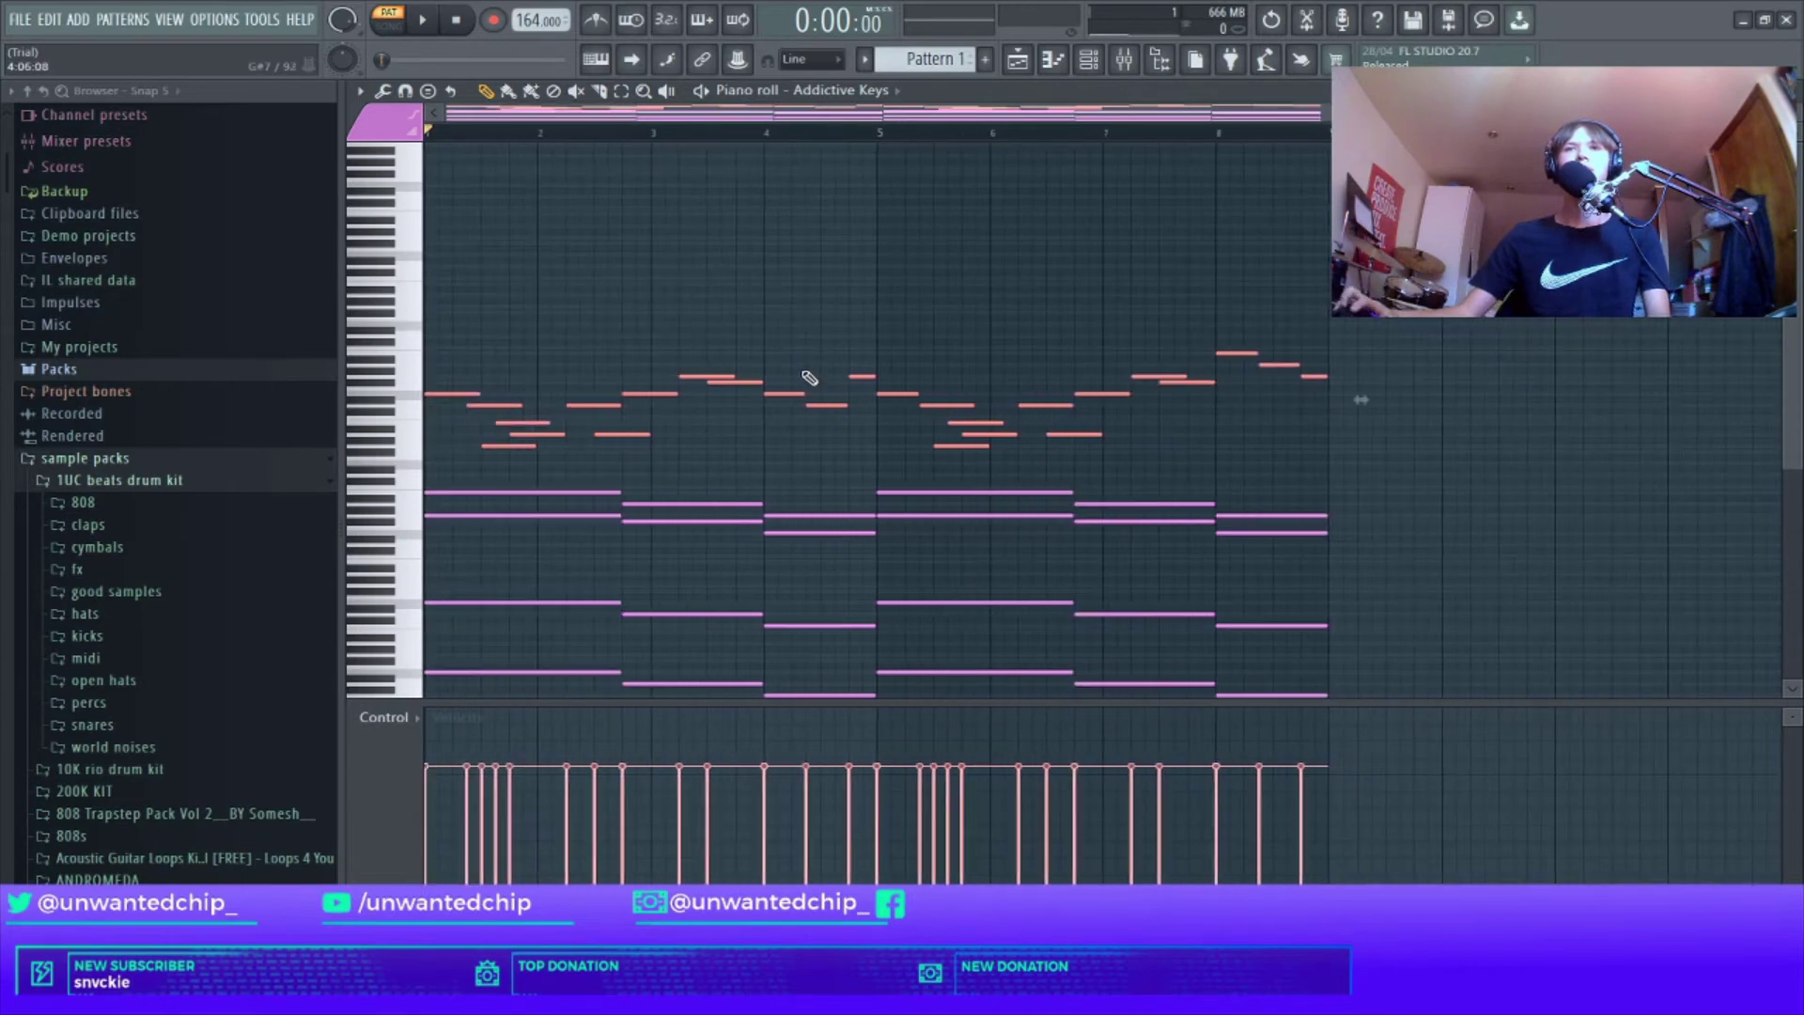
{"action": "scroll", "coordinate": [723, 404], "scroll_direction": "down", "scroll_amount": 3}
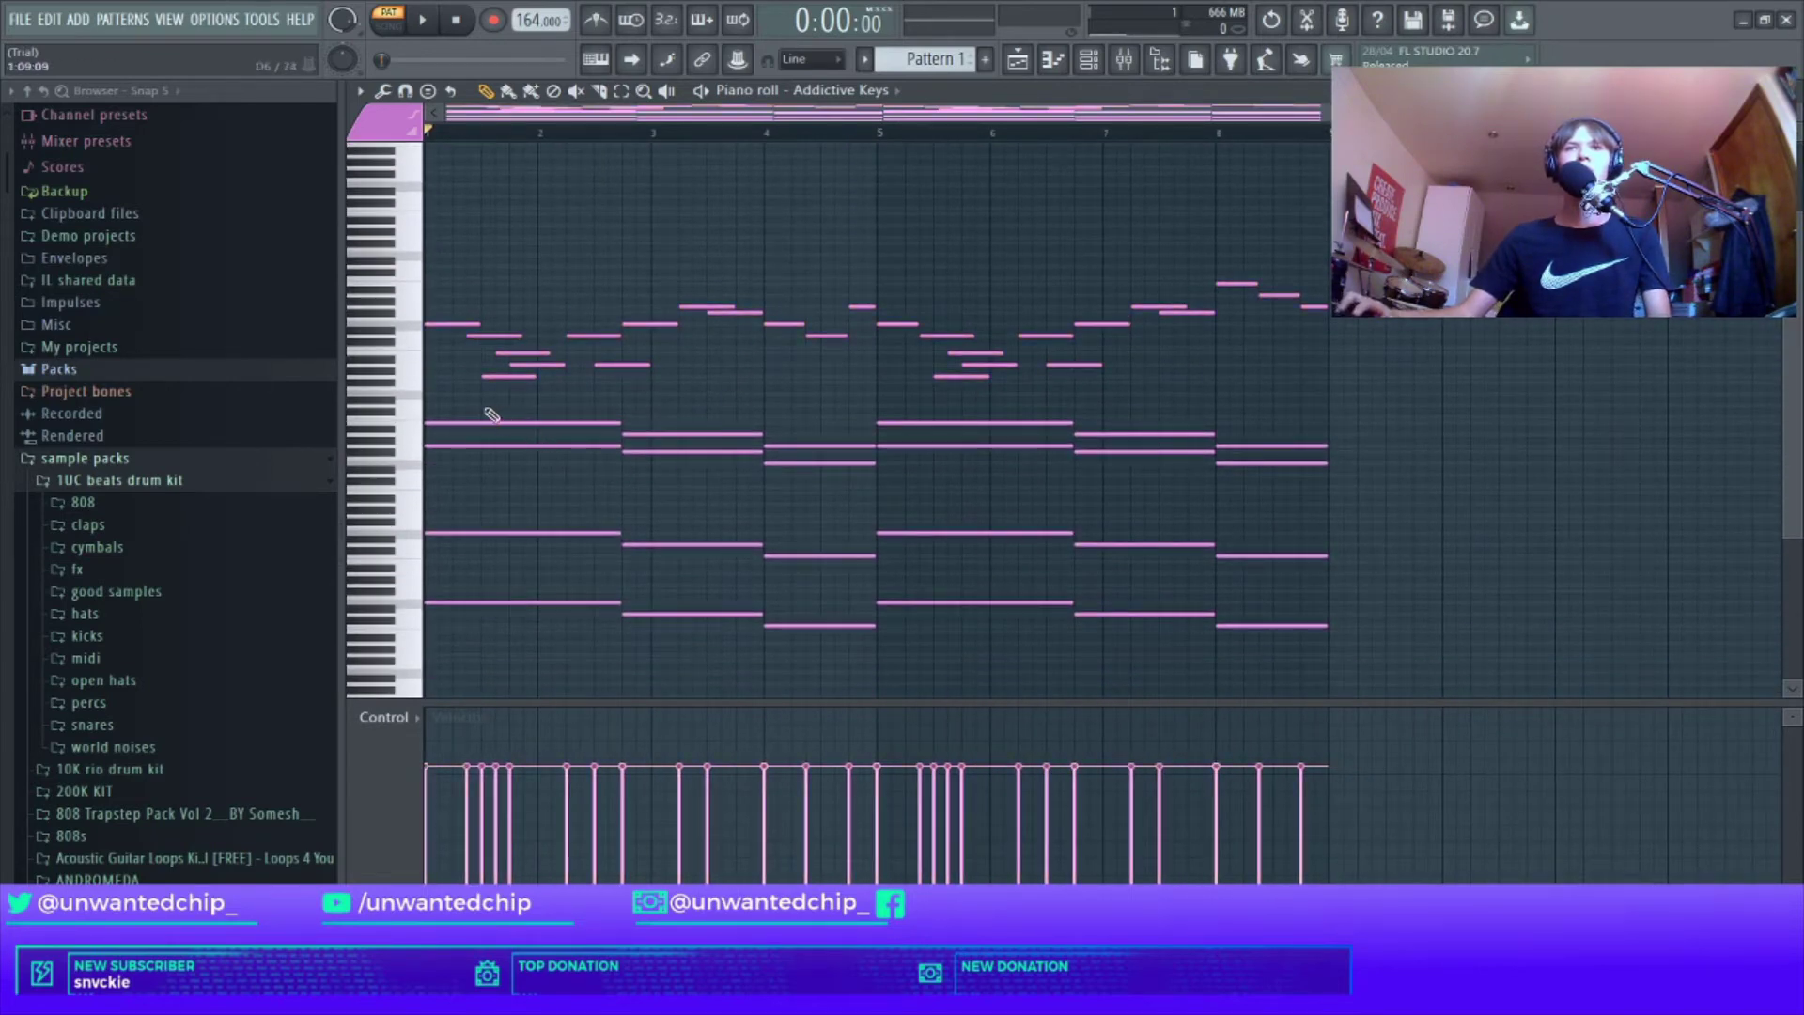
Step: Select the upper-octave bass notes E4, D4 and C4 across all eight bars and examine them against the chords
{"action": "left_click_drag", "start_coordinate": [470, 404], "coordinate": [1346, 569]}
{"action": "left_click_drag", "start_coordinate": [476, 504], "coordinate": [1326, 604]}
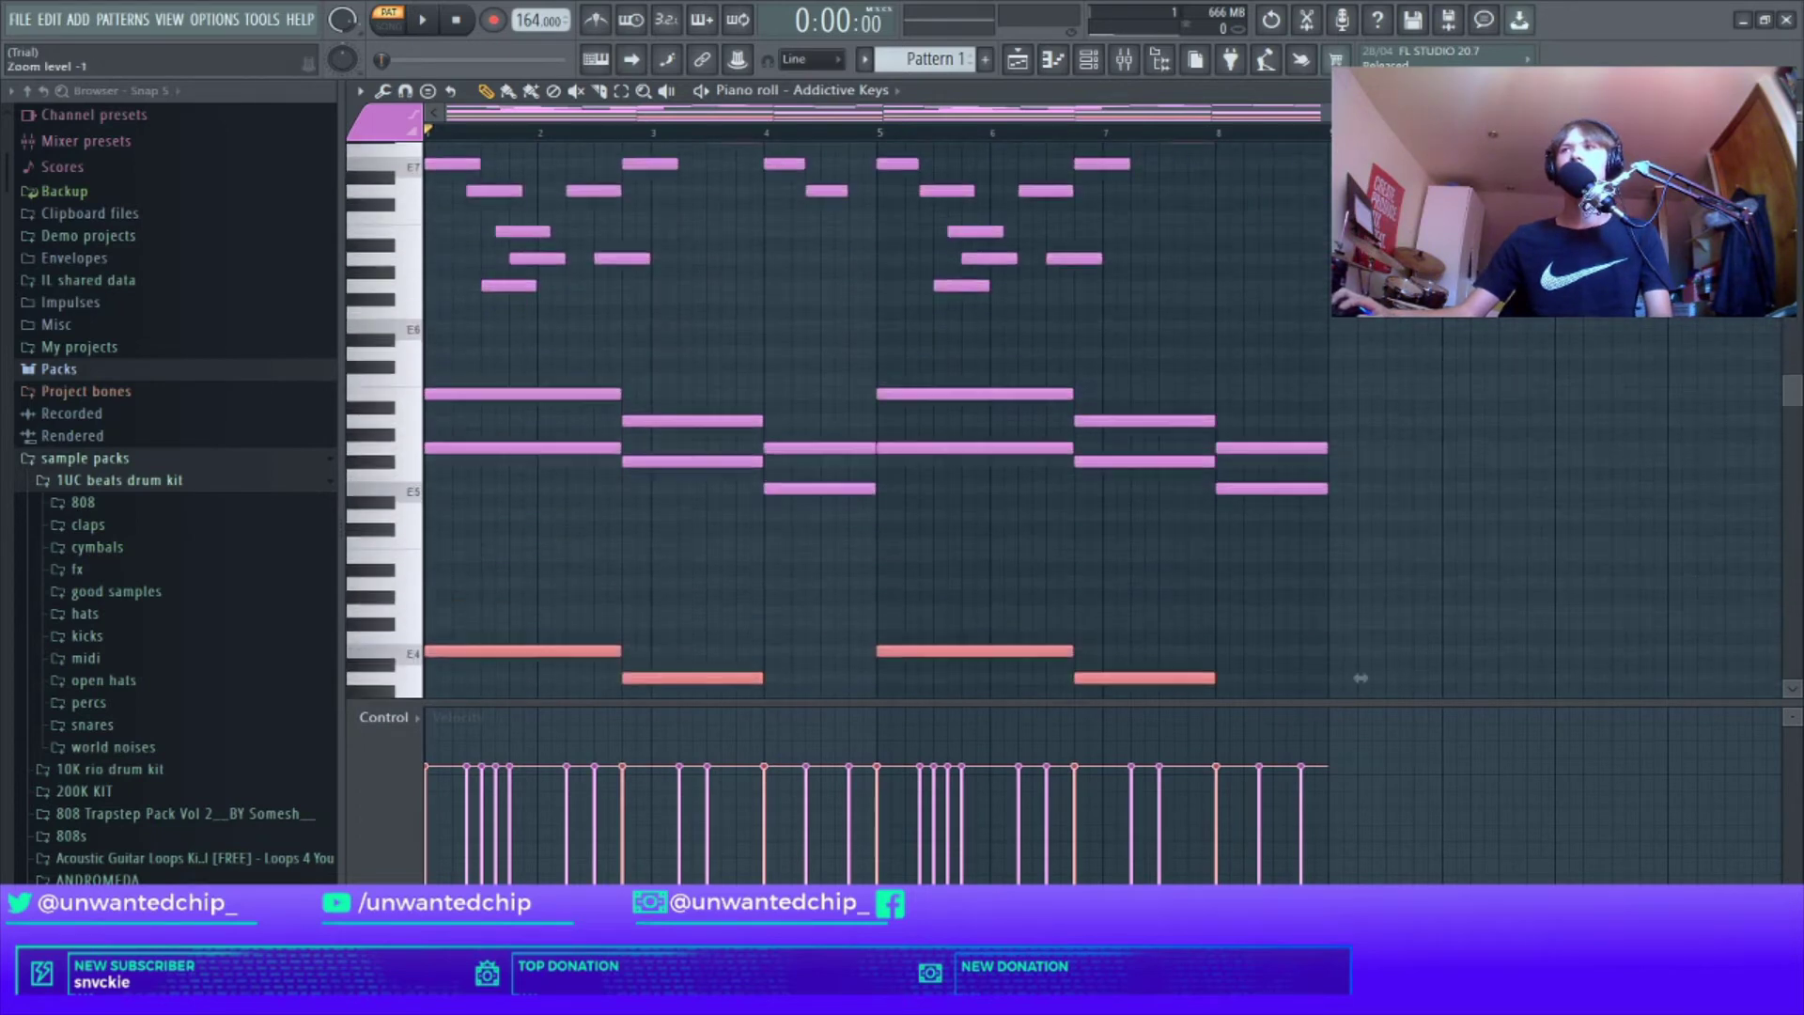
{"action": "scroll", "coordinate": [1234, 486], "scroll_direction": "up", "scroll_amount": 3}
{"action": "scroll", "coordinate": [636, 536], "scroll_direction": "down", "scroll_amount": 6}
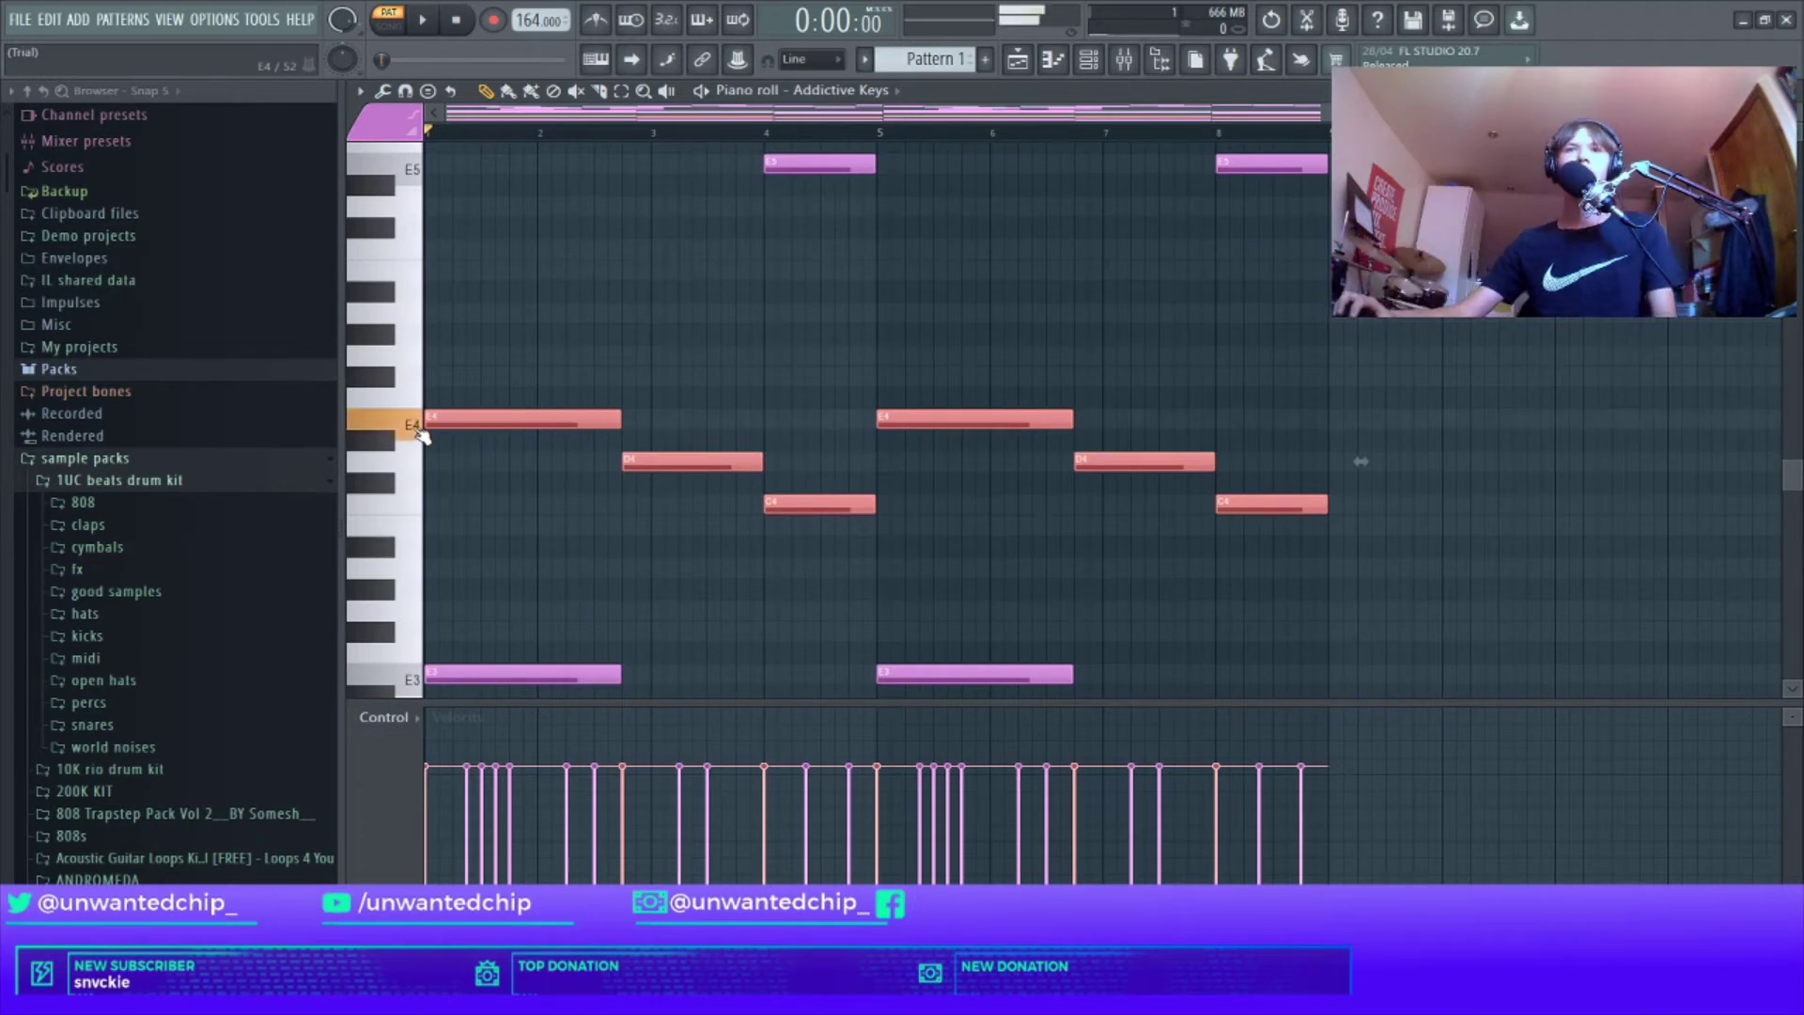
{"action": "scroll", "coordinate": [701, 526], "scroll_direction": "up", "scroll_amount": 2}
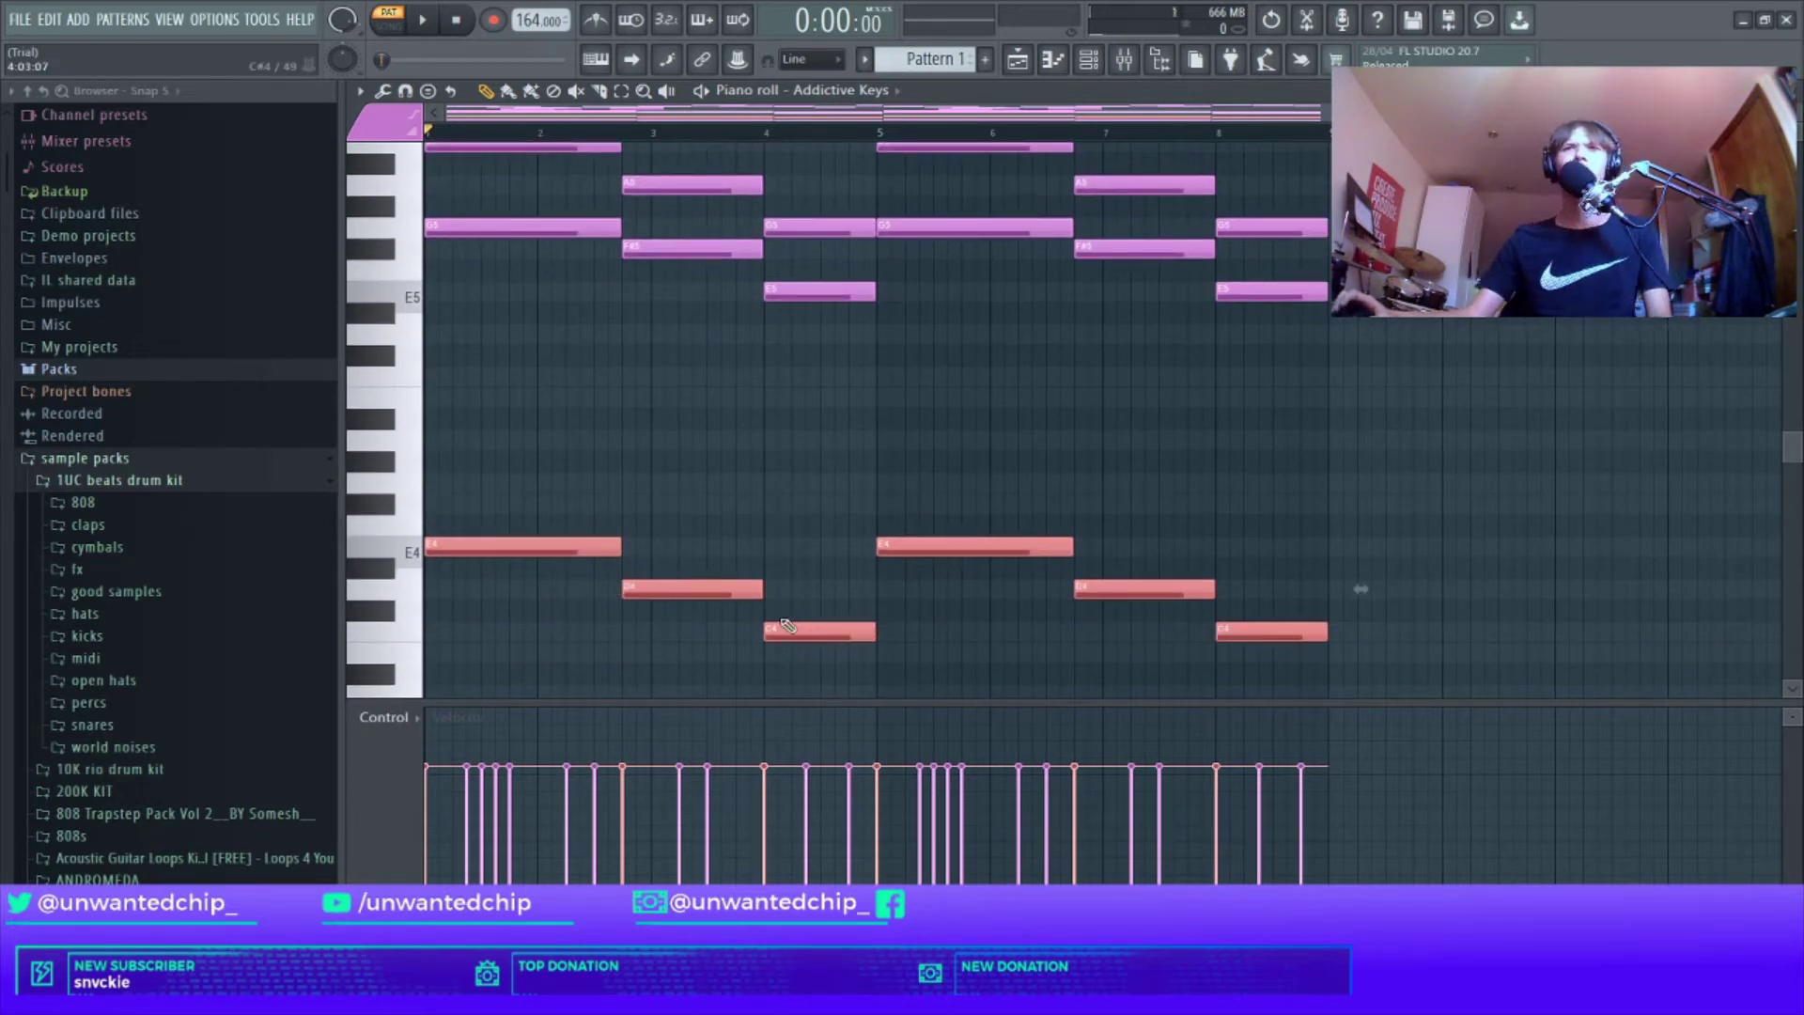
Step: Select the chord and bass notes of bars 1 to 4, and examine the lower-octave bass notes E3, D3 and C3
{"action": "scroll", "coordinate": [787, 626], "scroll_direction": "up", "scroll_amount": 2}
{"action": "left_click_drag", "start_coordinate": [503, 247], "coordinate": [845, 685]}
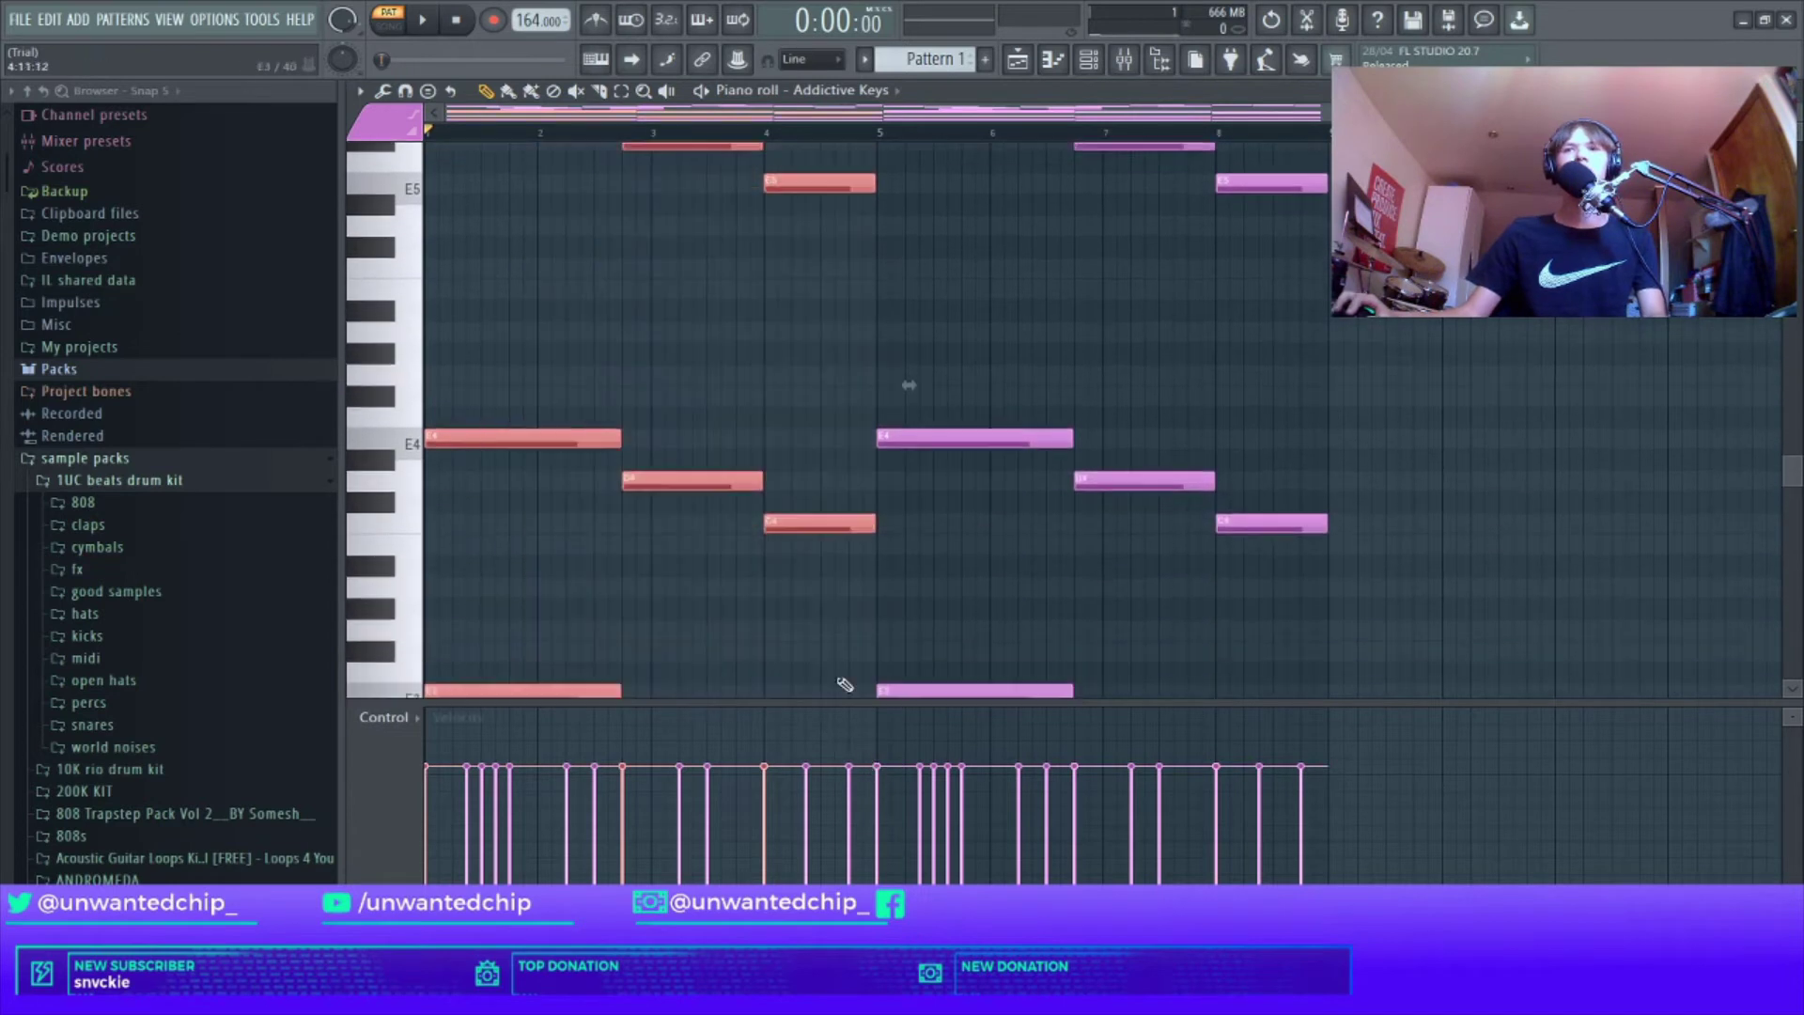
{"action": "scroll", "coordinate": [743, 601], "scroll_direction": "down", "scroll_amount": 7}
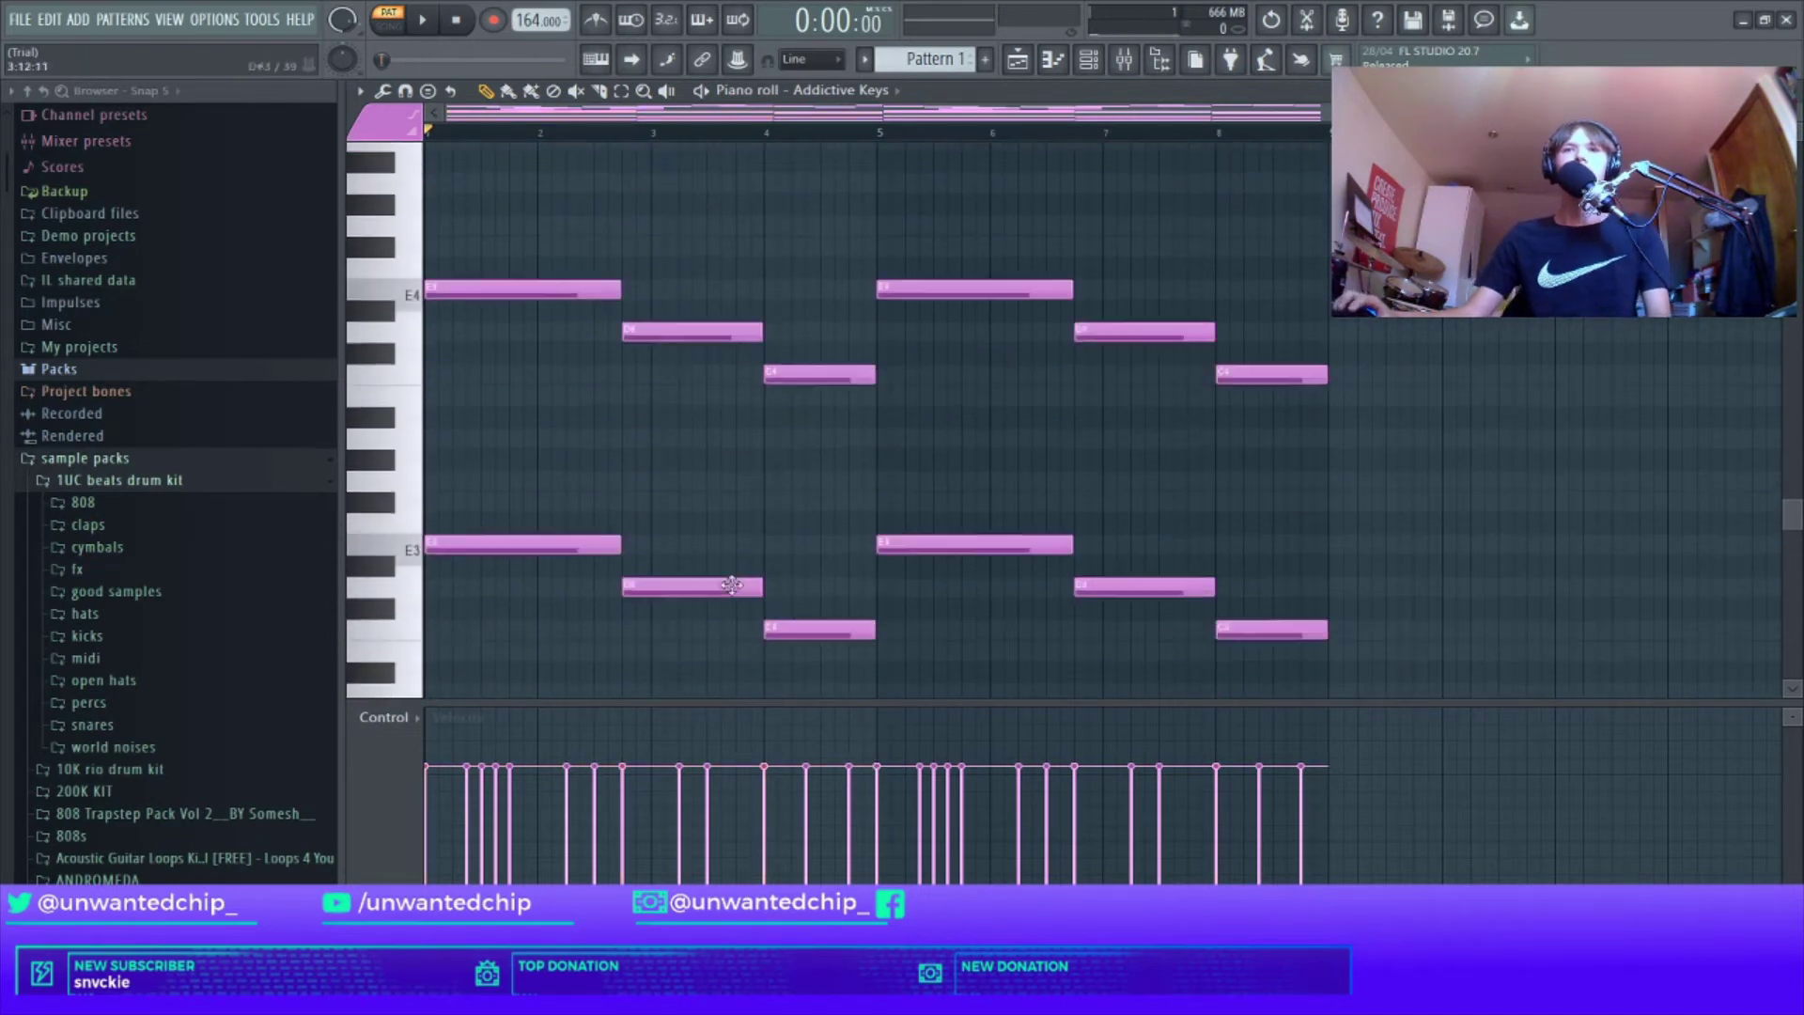
{"action": "left_click", "coordinate": [407, 445]}
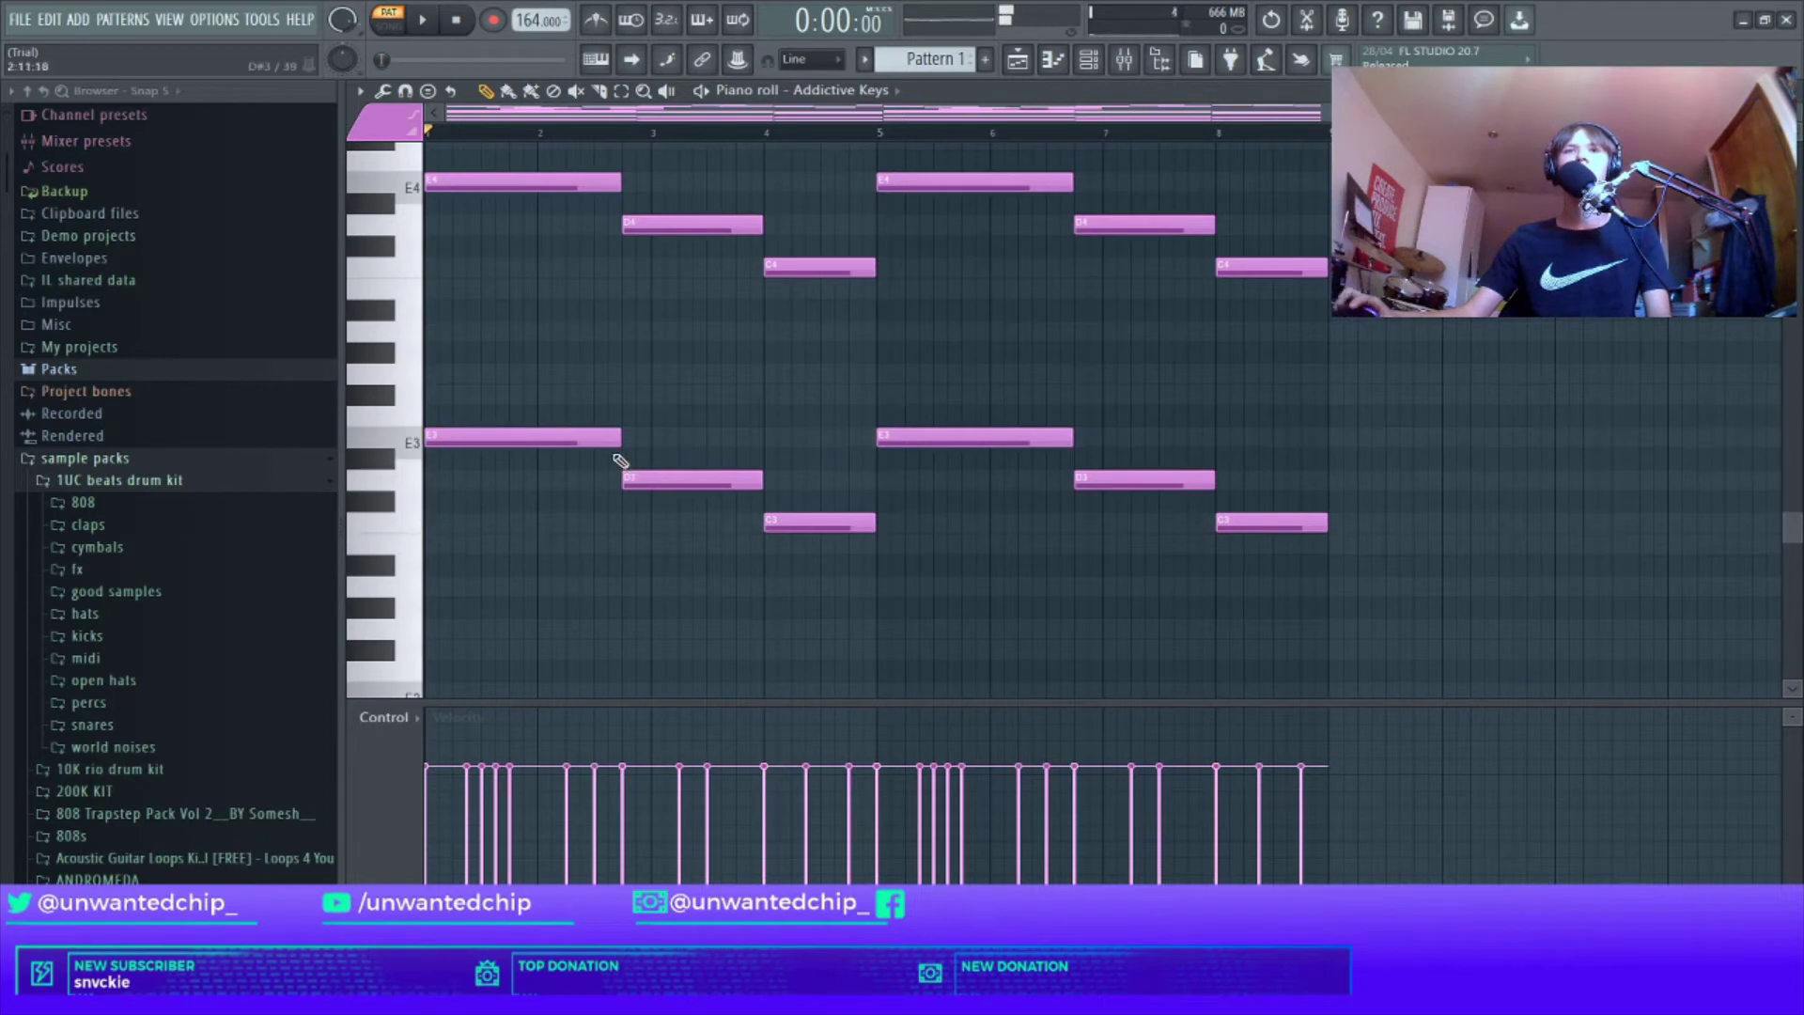
{"action": "scroll", "coordinate": [1113, 452], "scroll_direction": "up", "scroll_amount": 4}
{"action": "scroll", "coordinate": [902, 418], "scroll_direction": "down", "scroll_amount": 5}
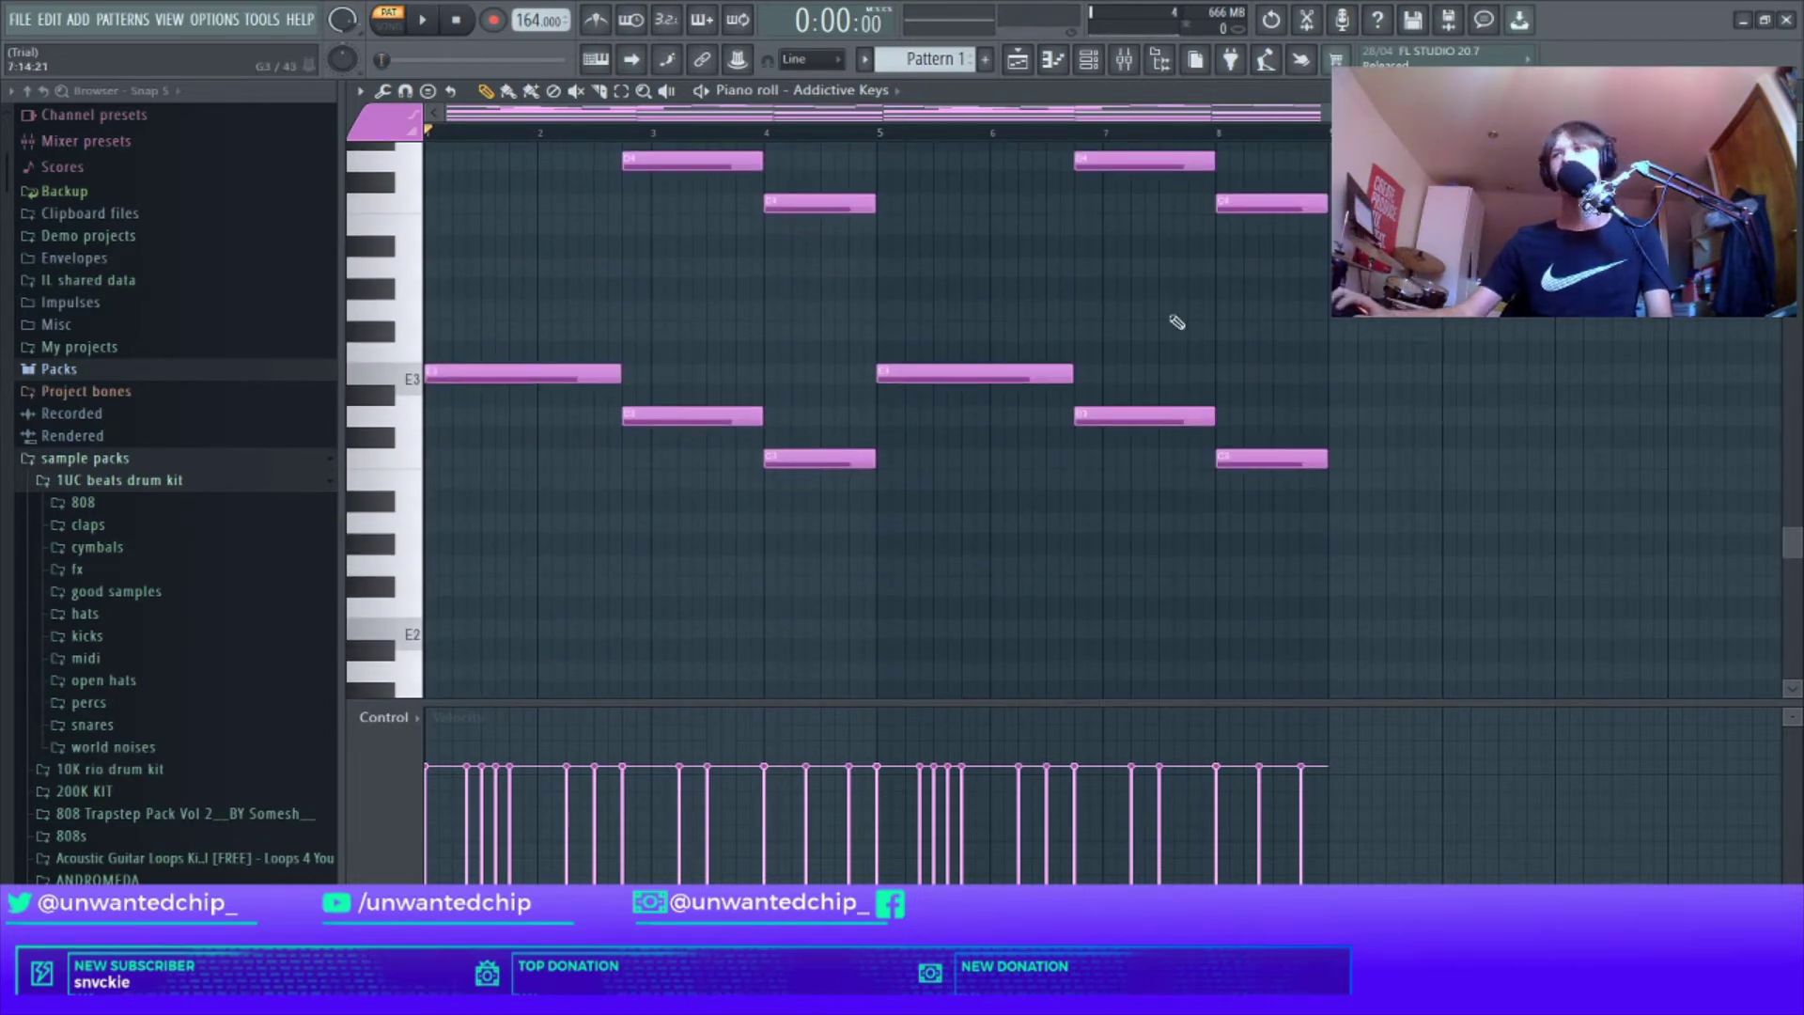
{"action": "scroll", "coordinate": [1025, 370], "scroll_direction": "down", "scroll_amount": 5}
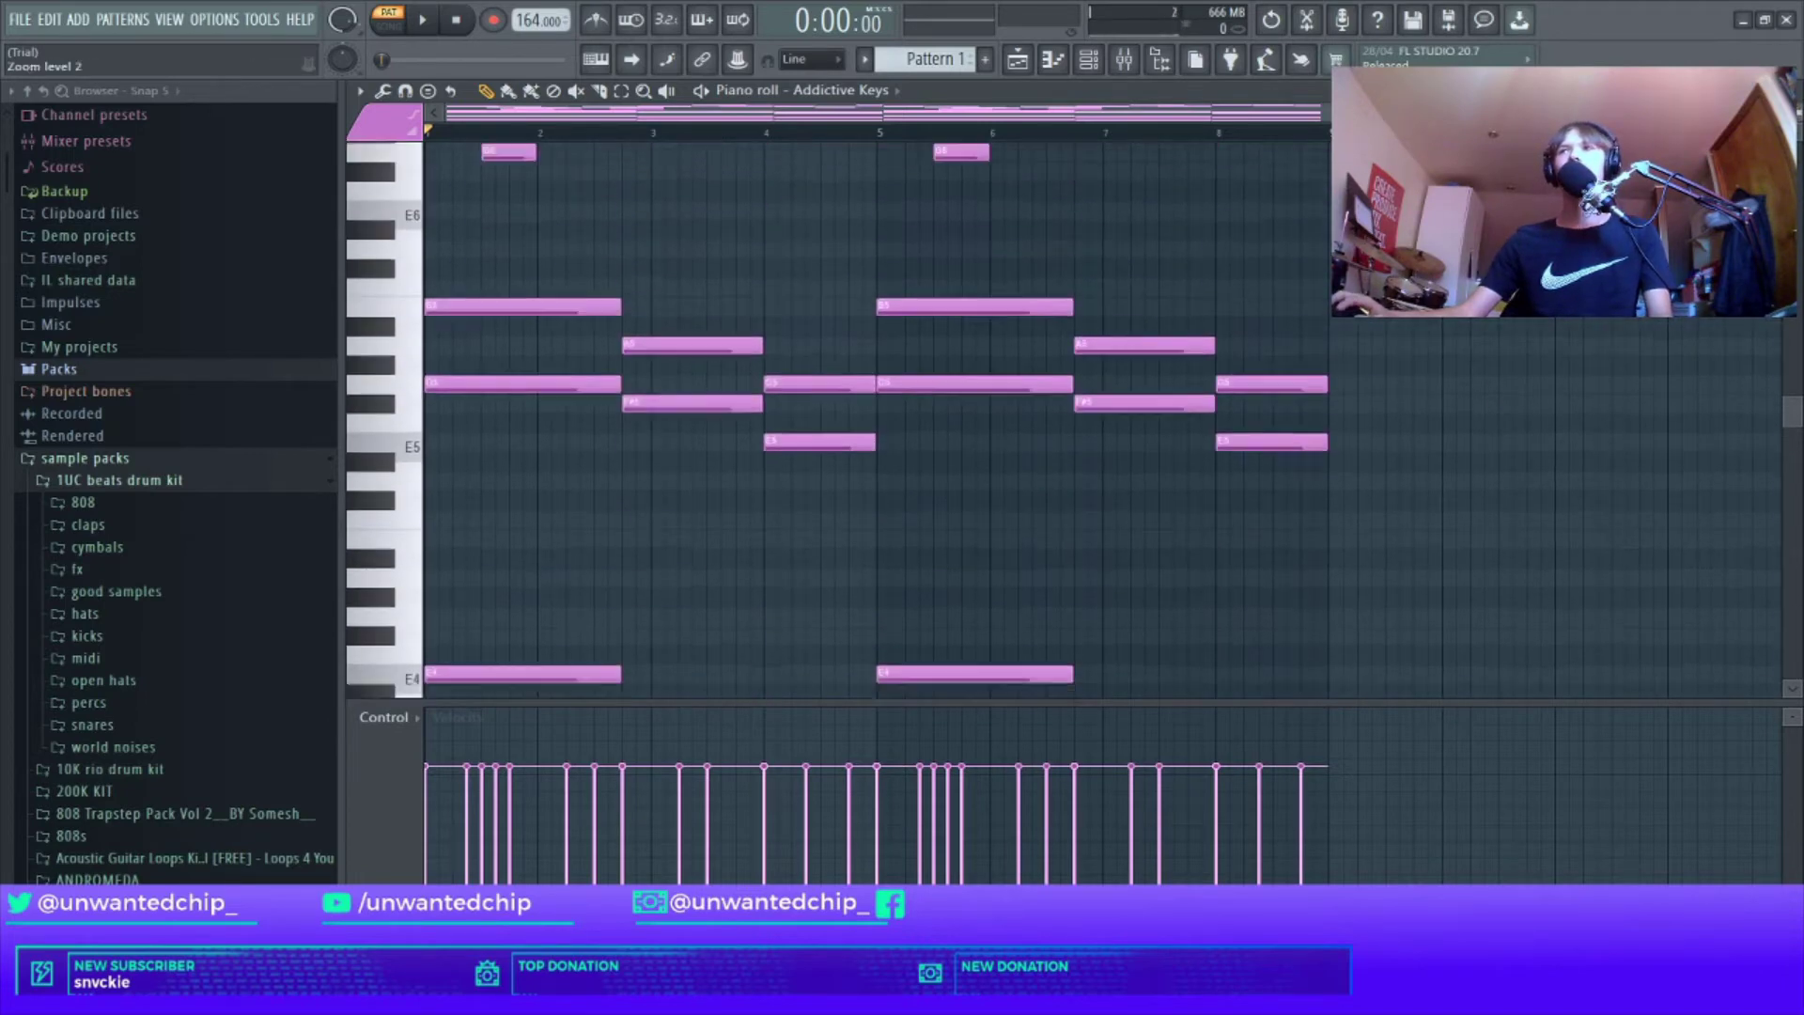
Step: Try a one-and-a-half-beat E8 above the melody at the start of bar 1, and remove it
{"action": "scroll", "coordinate": [752, 446], "scroll_direction": "up", "scroll_amount": 2}
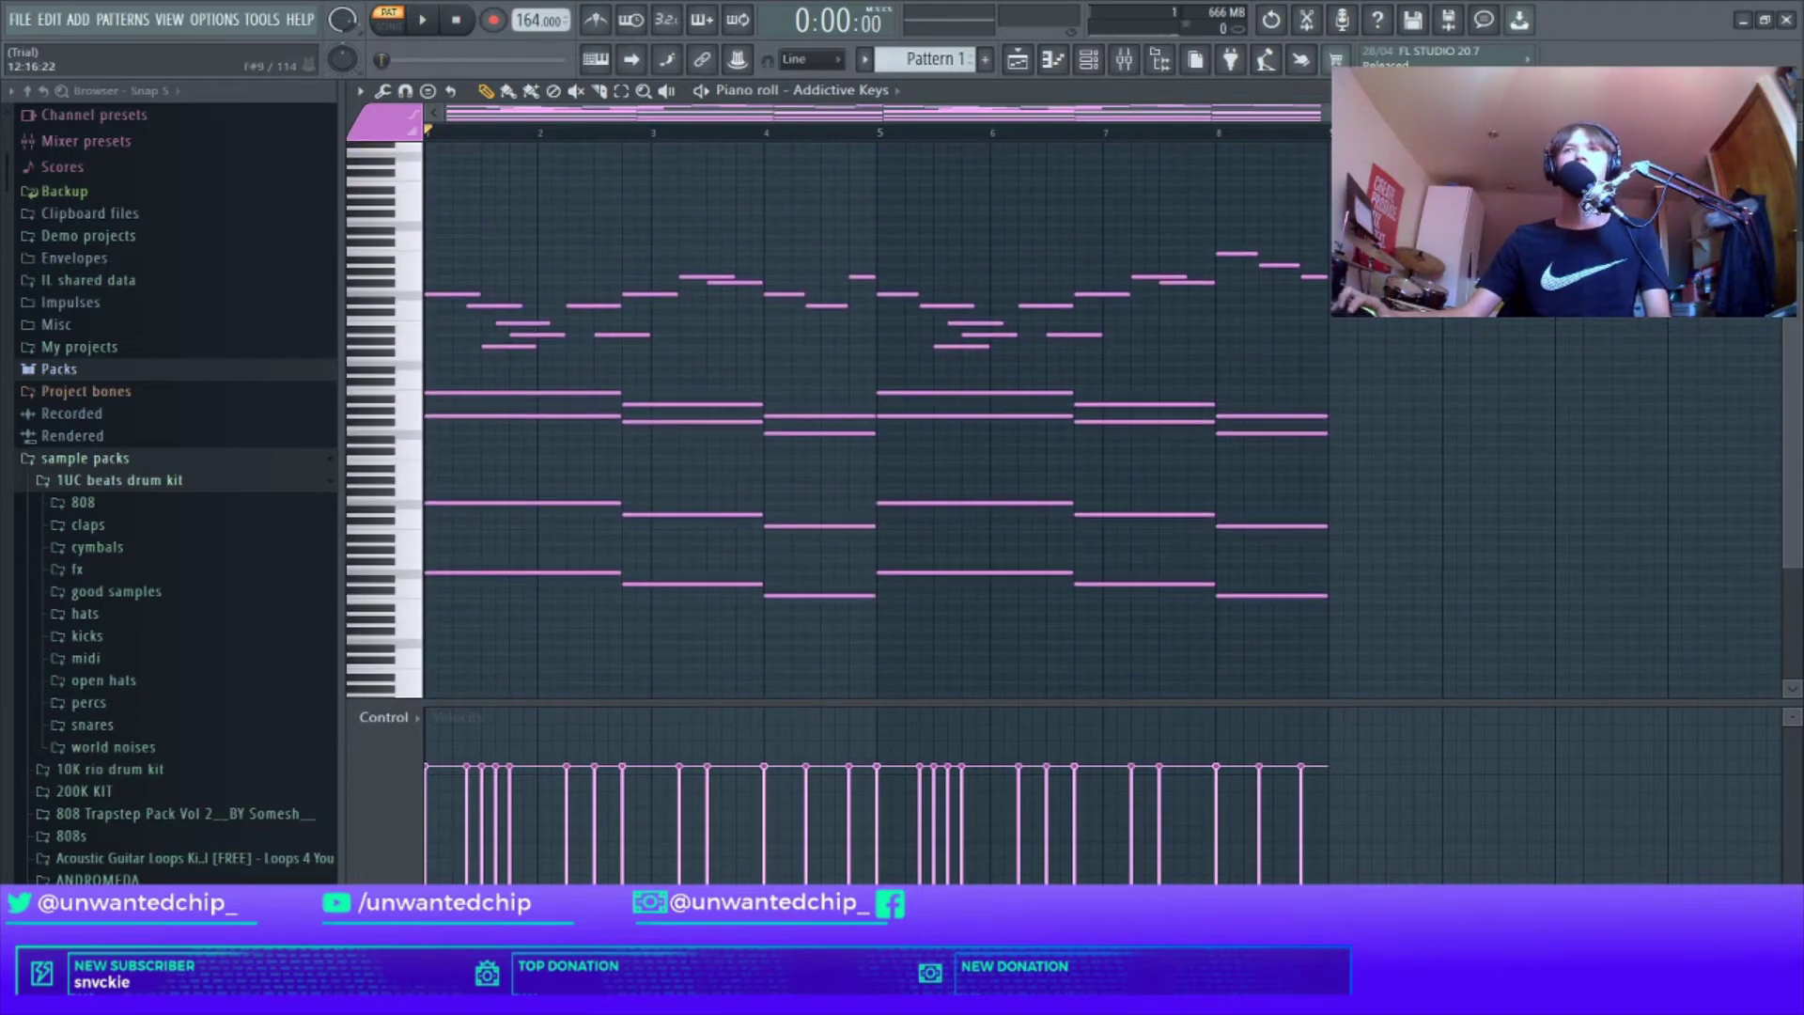
{"action": "scroll", "coordinate": [877, 414], "scroll_direction": "up", "scroll_amount": 5}
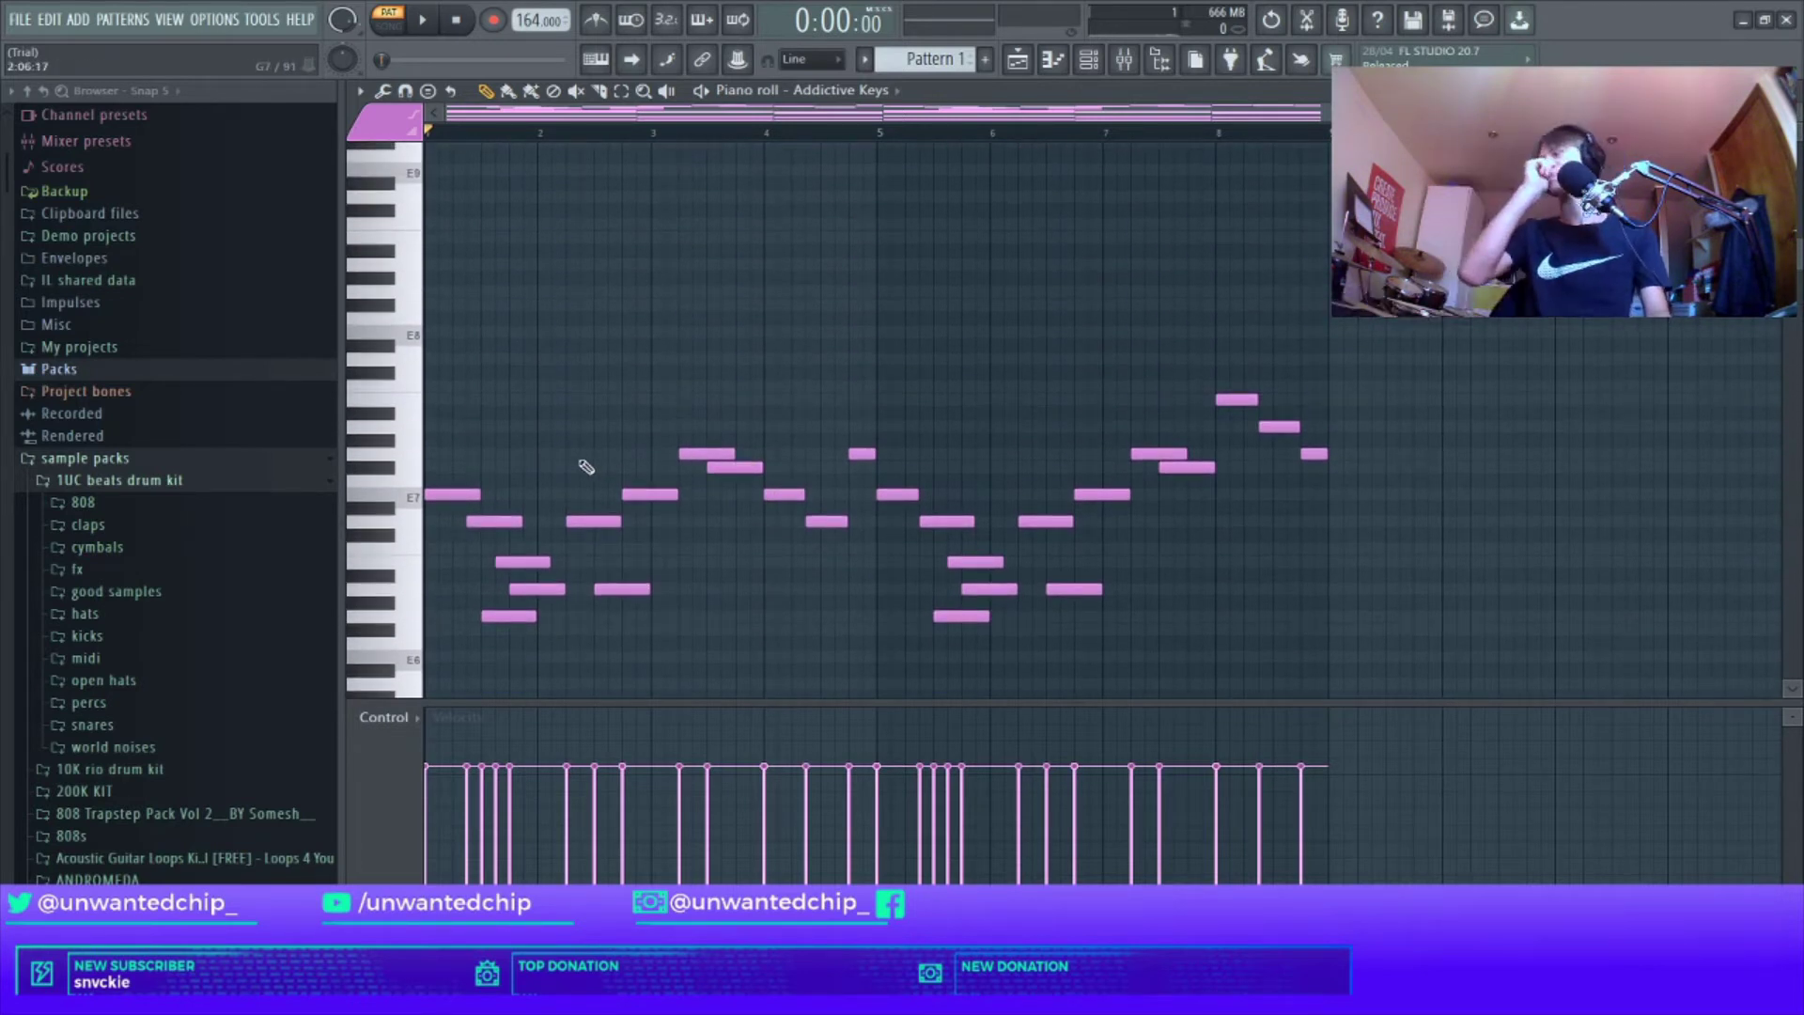
{"action": "left_click", "coordinate": [442, 334]}
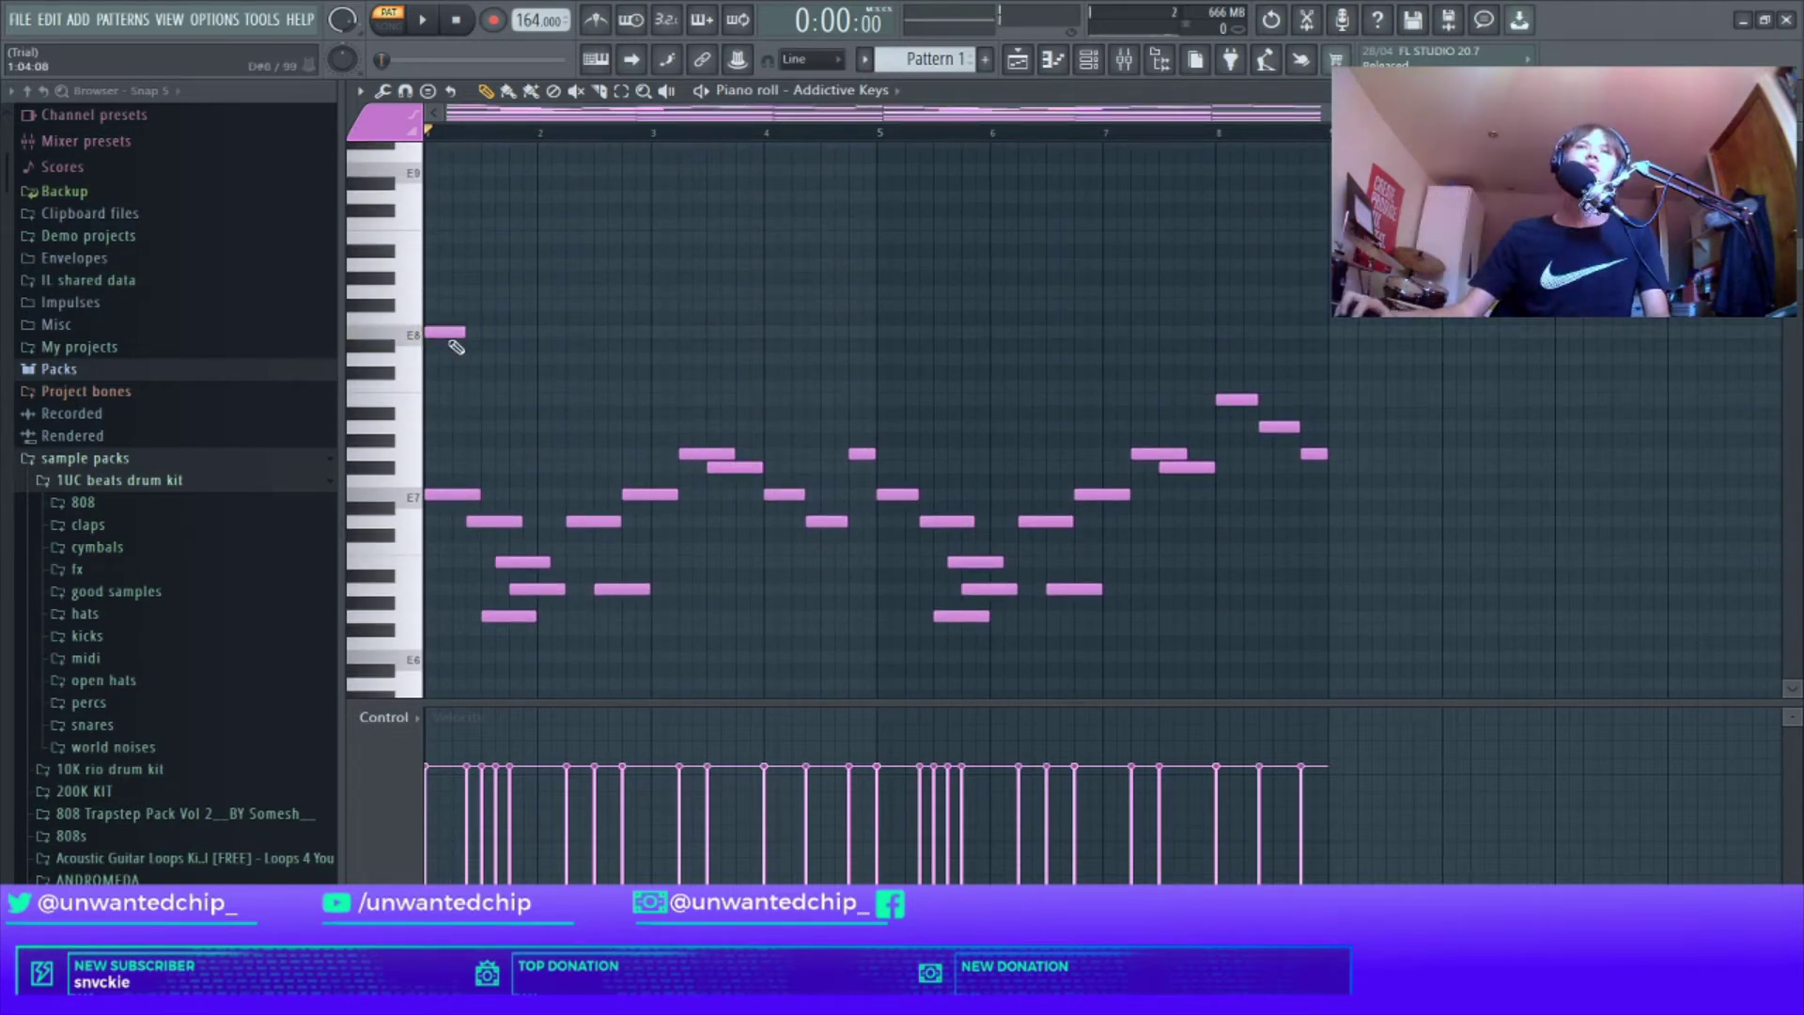
{"action": "right_click", "coordinate": [442, 333]}
Step: Examine the octave spacing between the melody, chord and bass notes in bars 1 to 4
{"action": "scroll", "coordinate": [562, 335], "scroll_direction": "up", "scroll_amount": 3}
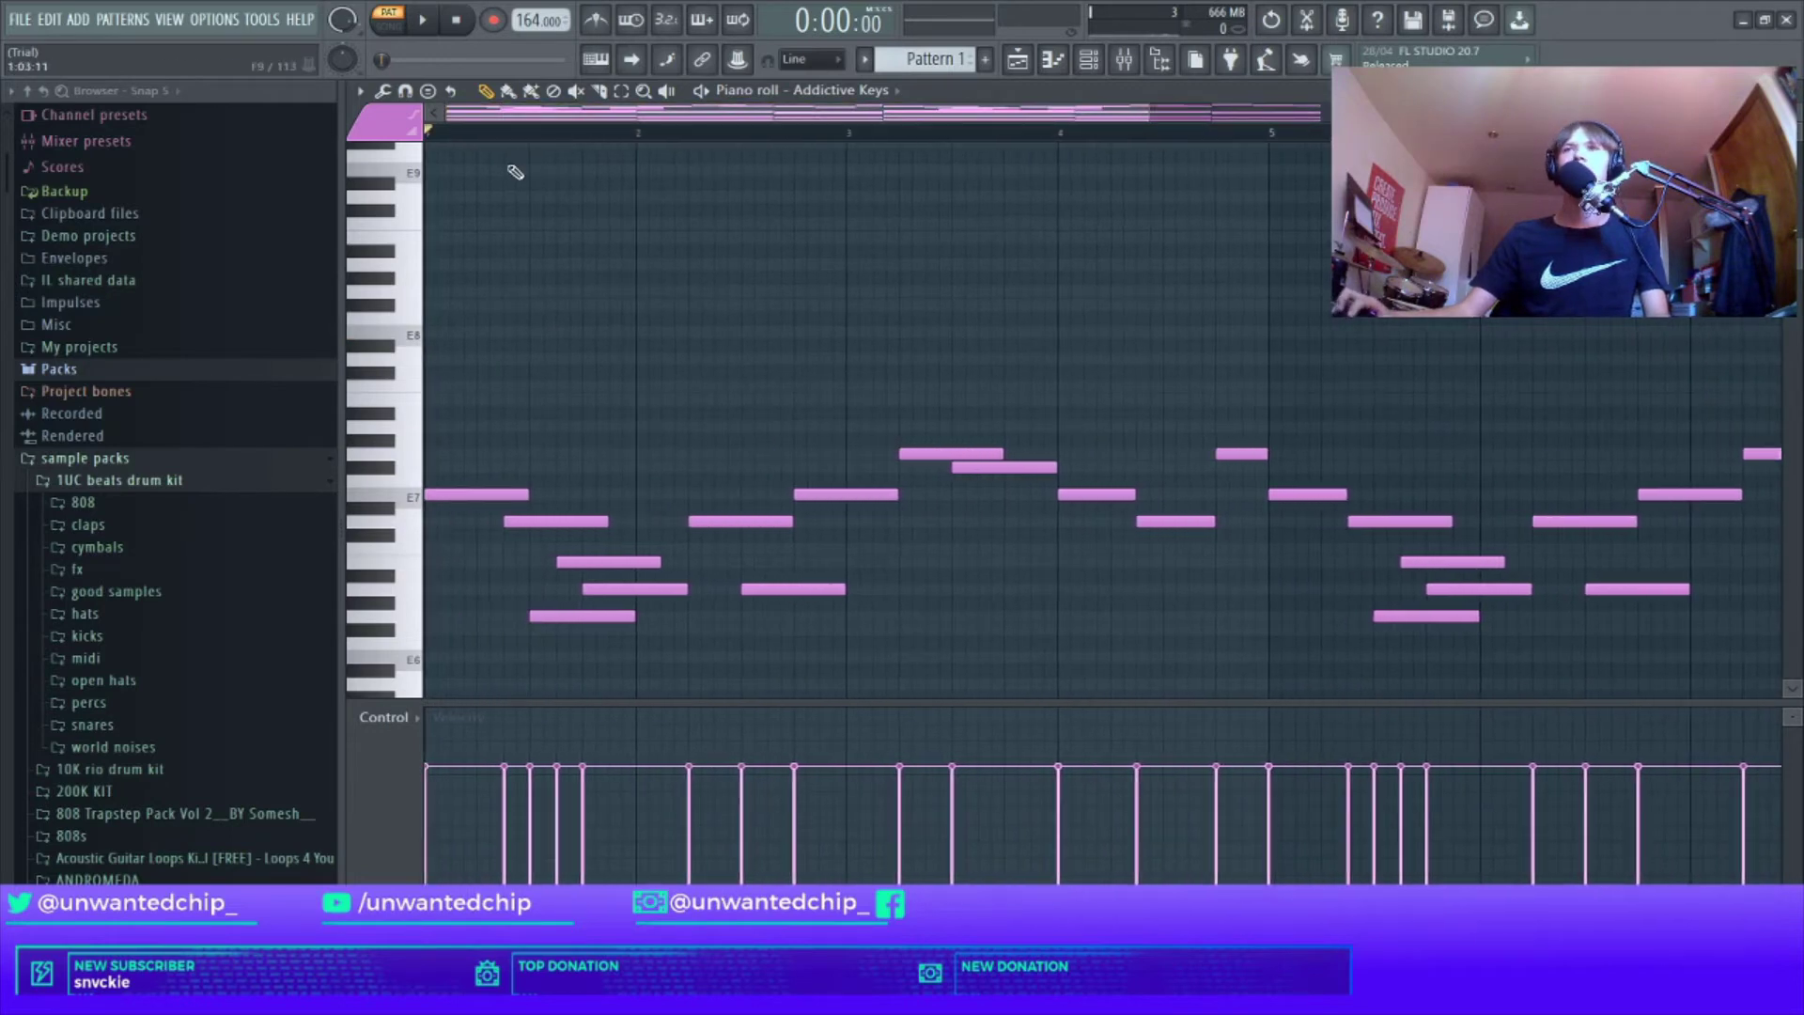
{"action": "scroll", "coordinate": [531, 380], "scroll_direction": "down", "scroll_amount": 3}
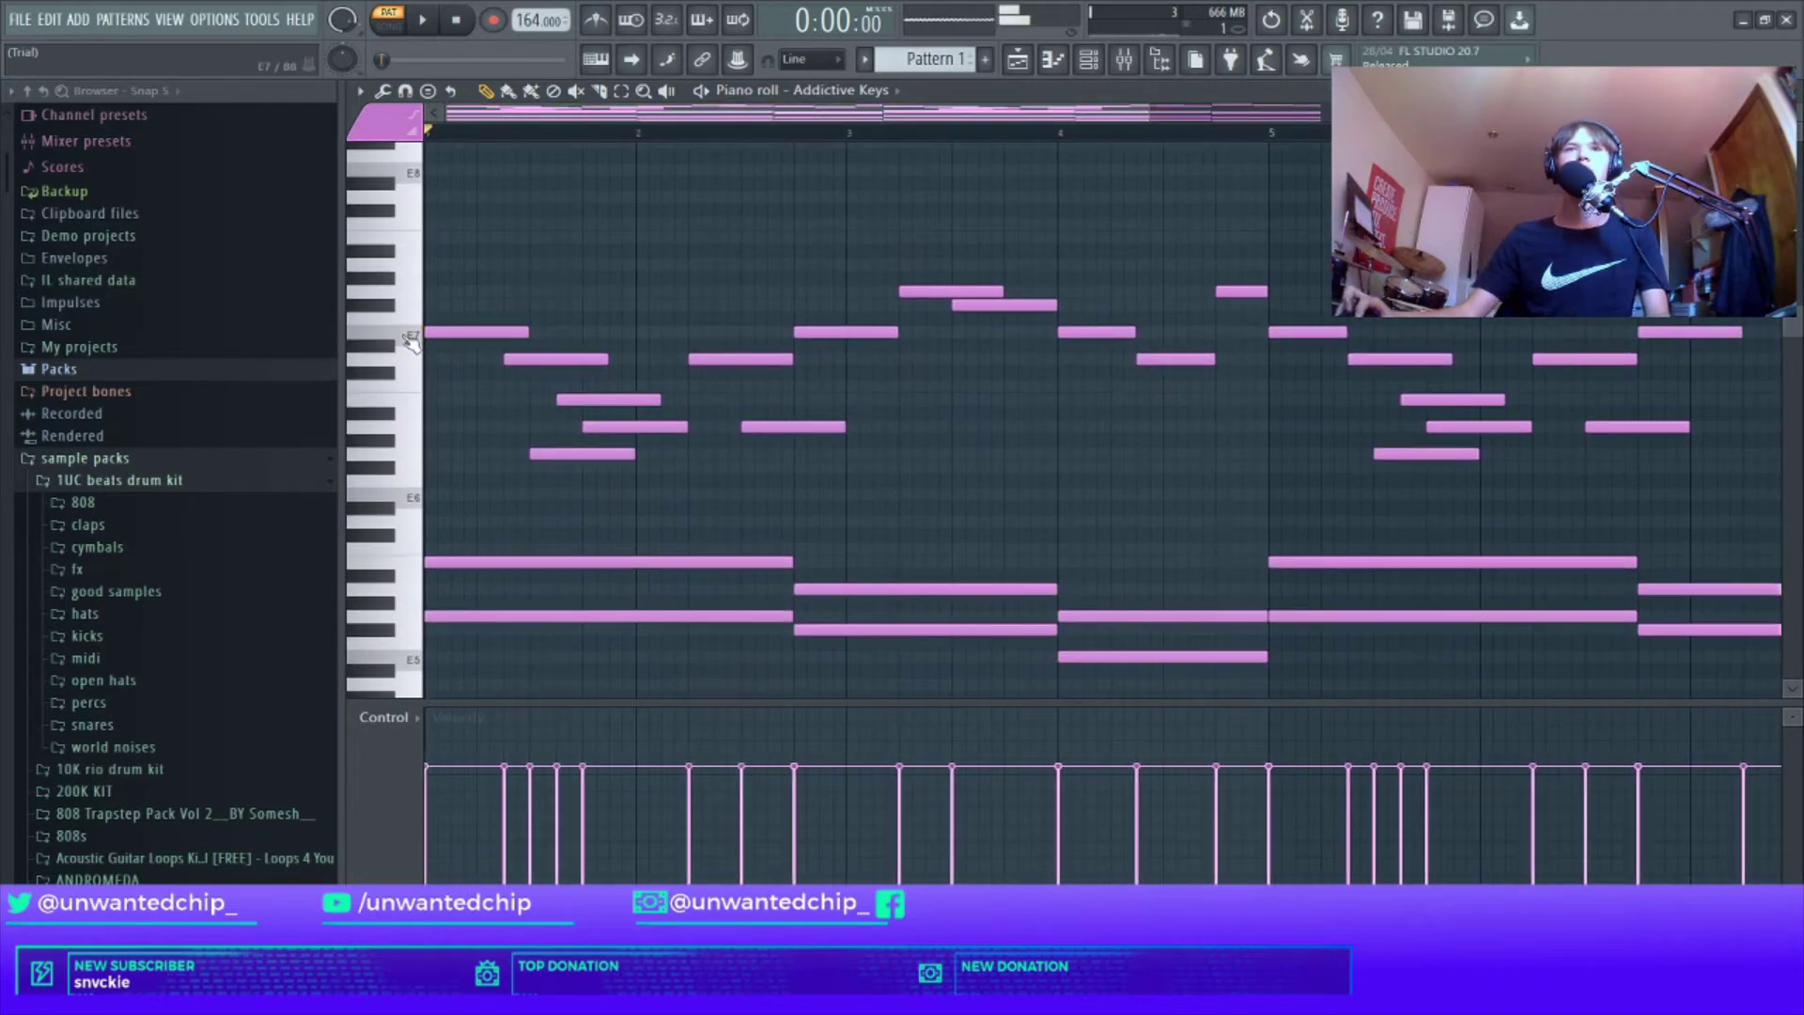
{"action": "scroll", "coordinate": [435, 381], "scroll_direction": "down", "scroll_amount": 2}
{"action": "scroll", "coordinate": [454, 407], "scroll_direction": "down", "scroll_amount": 4}
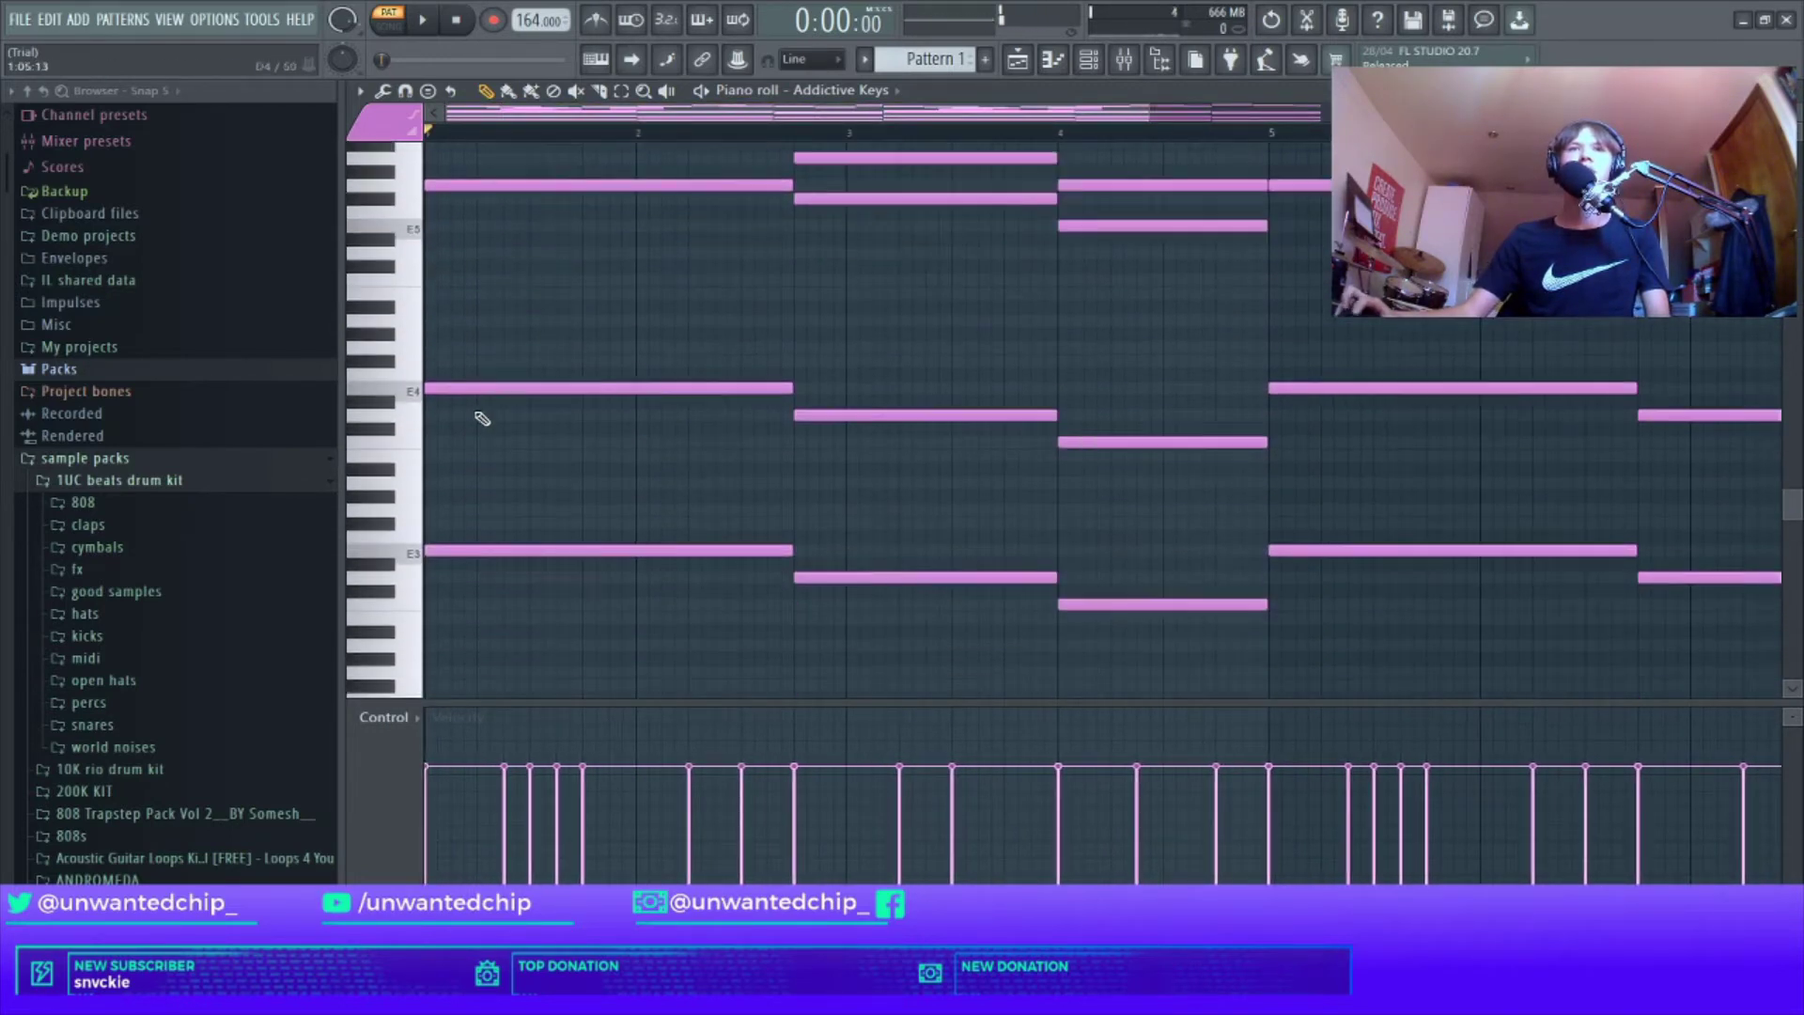
{"action": "scroll", "coordinate": [460, 541], "scroll_direction": "up", "scroll_amount": 6}
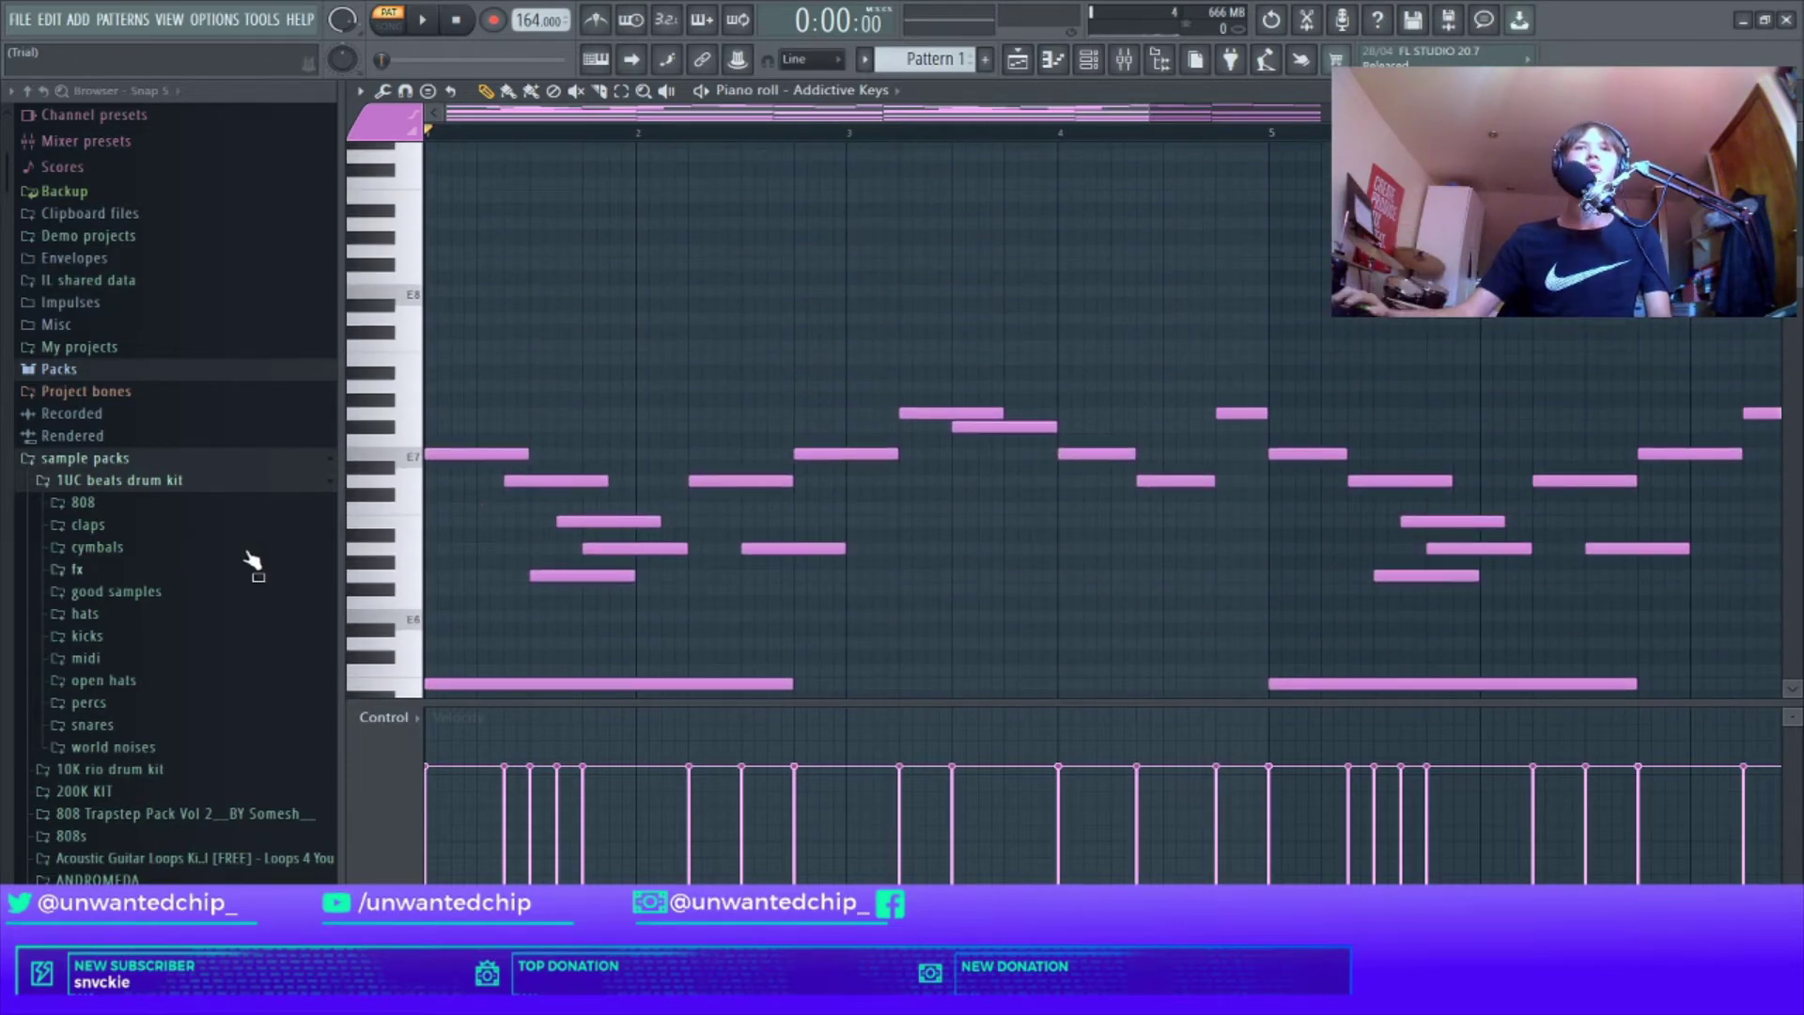
{"action": "scroll", "coordinate": [672, 570], "scroll_direction": "down", "scroll_amount": 2}
{"action": "scroll", "coordinate": [1085, 626], "scroll_direction": "up", "scroll_amount": 3}
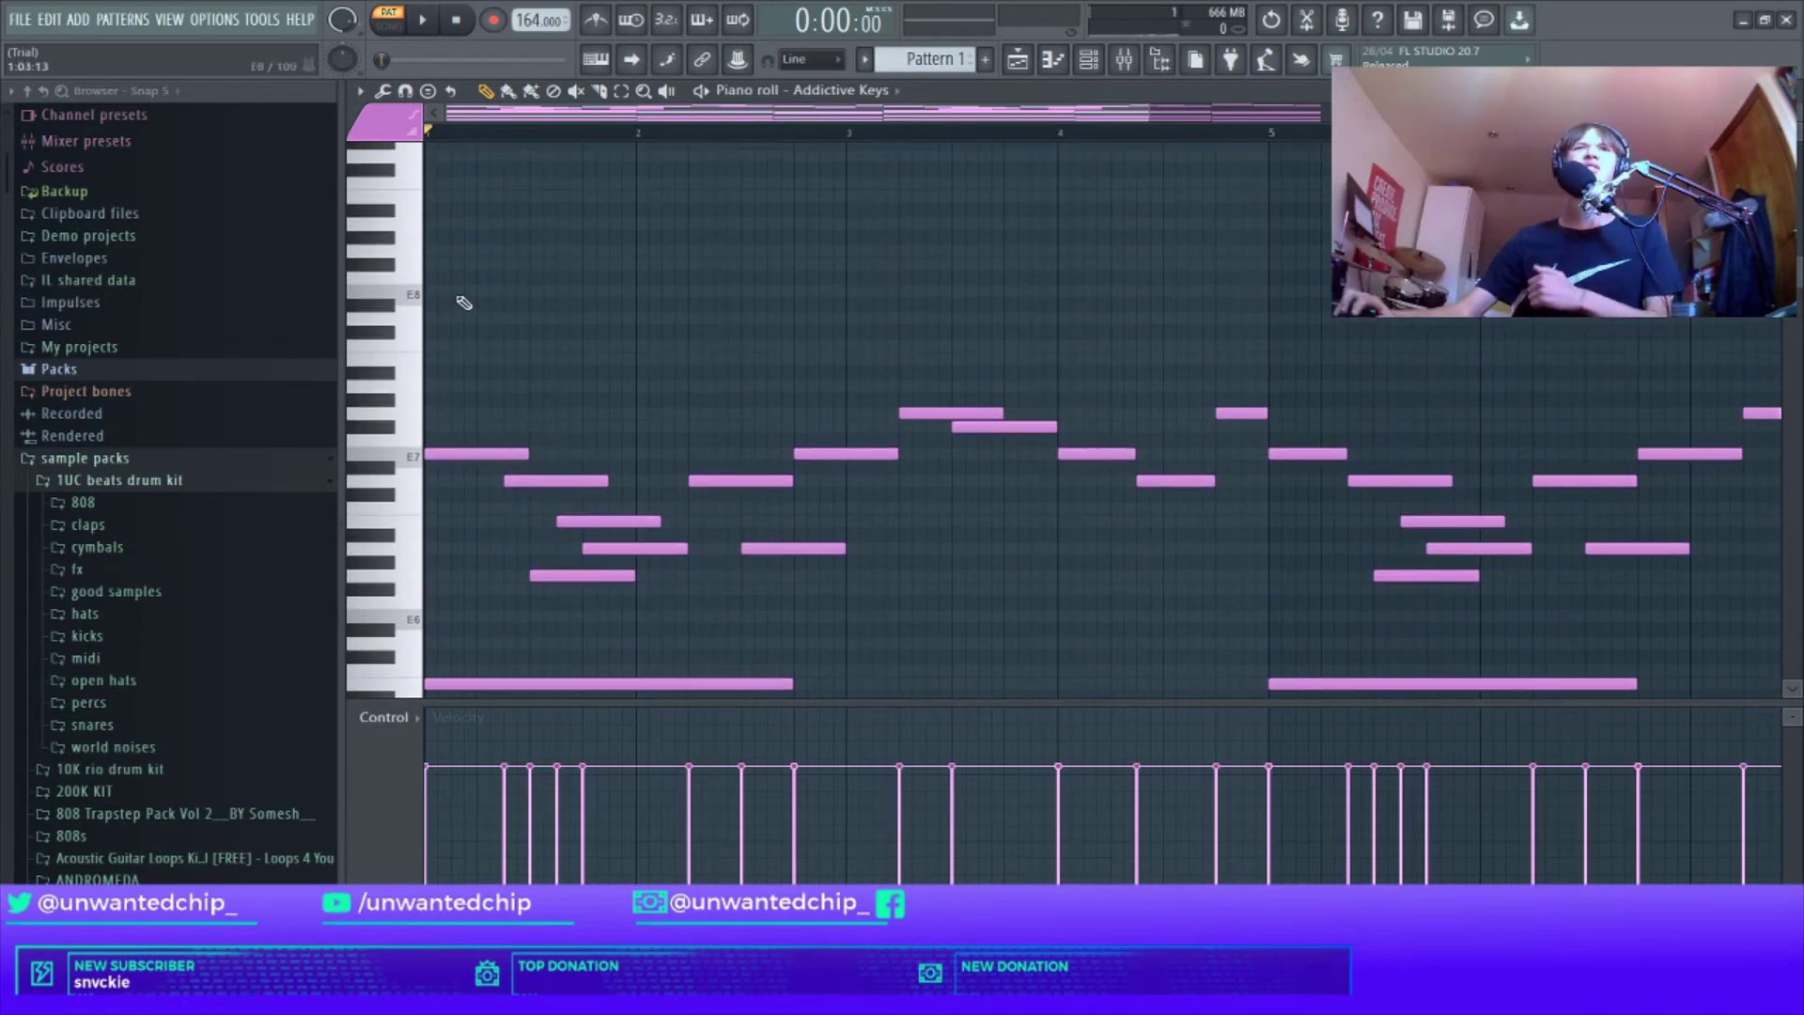
{"action": "scroll", "coordinate": [503, 302], "scroll_direction": "up", "scroll_amount": 1}
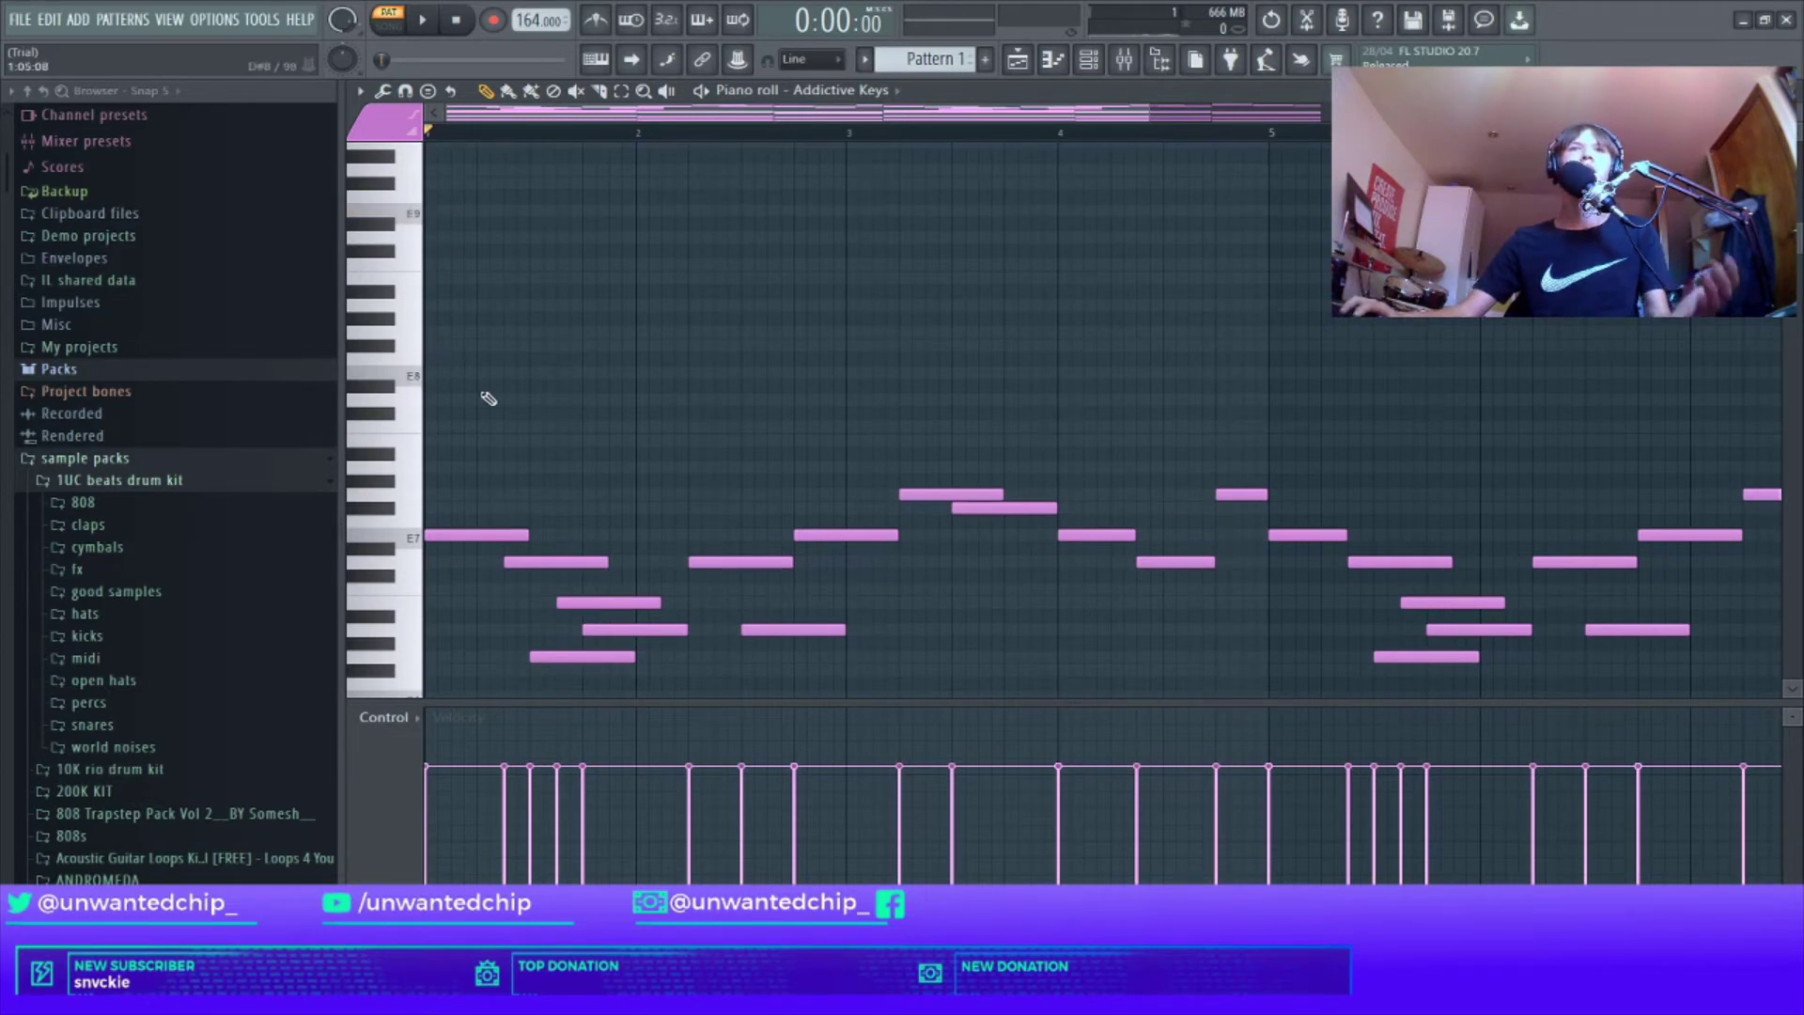
{"action": "scroll", "coordinate": [430, 386], "scroll_direction": "down", "scroll_amount": 2}
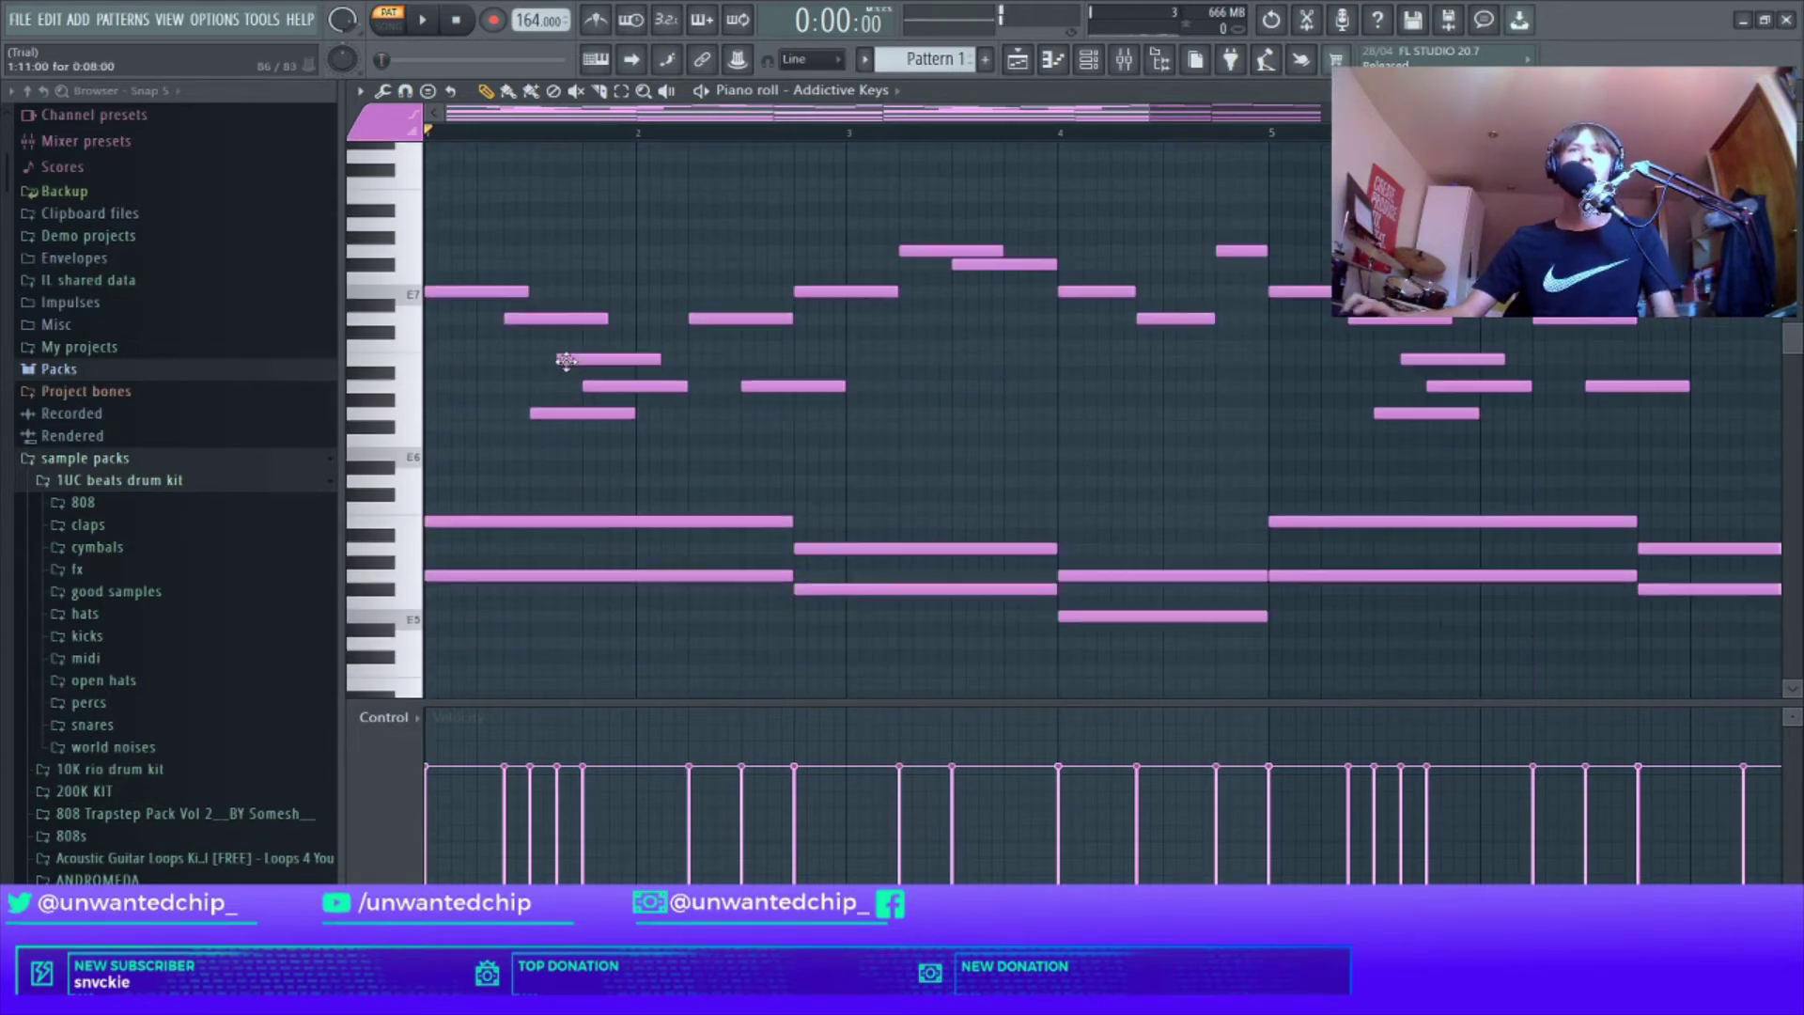
{"action": "scroll", "coordinate": [413, 310], "scroll_direction": "up", "scroll_amount": 1}
{"action": "scroll", "coordinate": [492, 350], "scroll_direction": "down", "scroll_amount": 2}
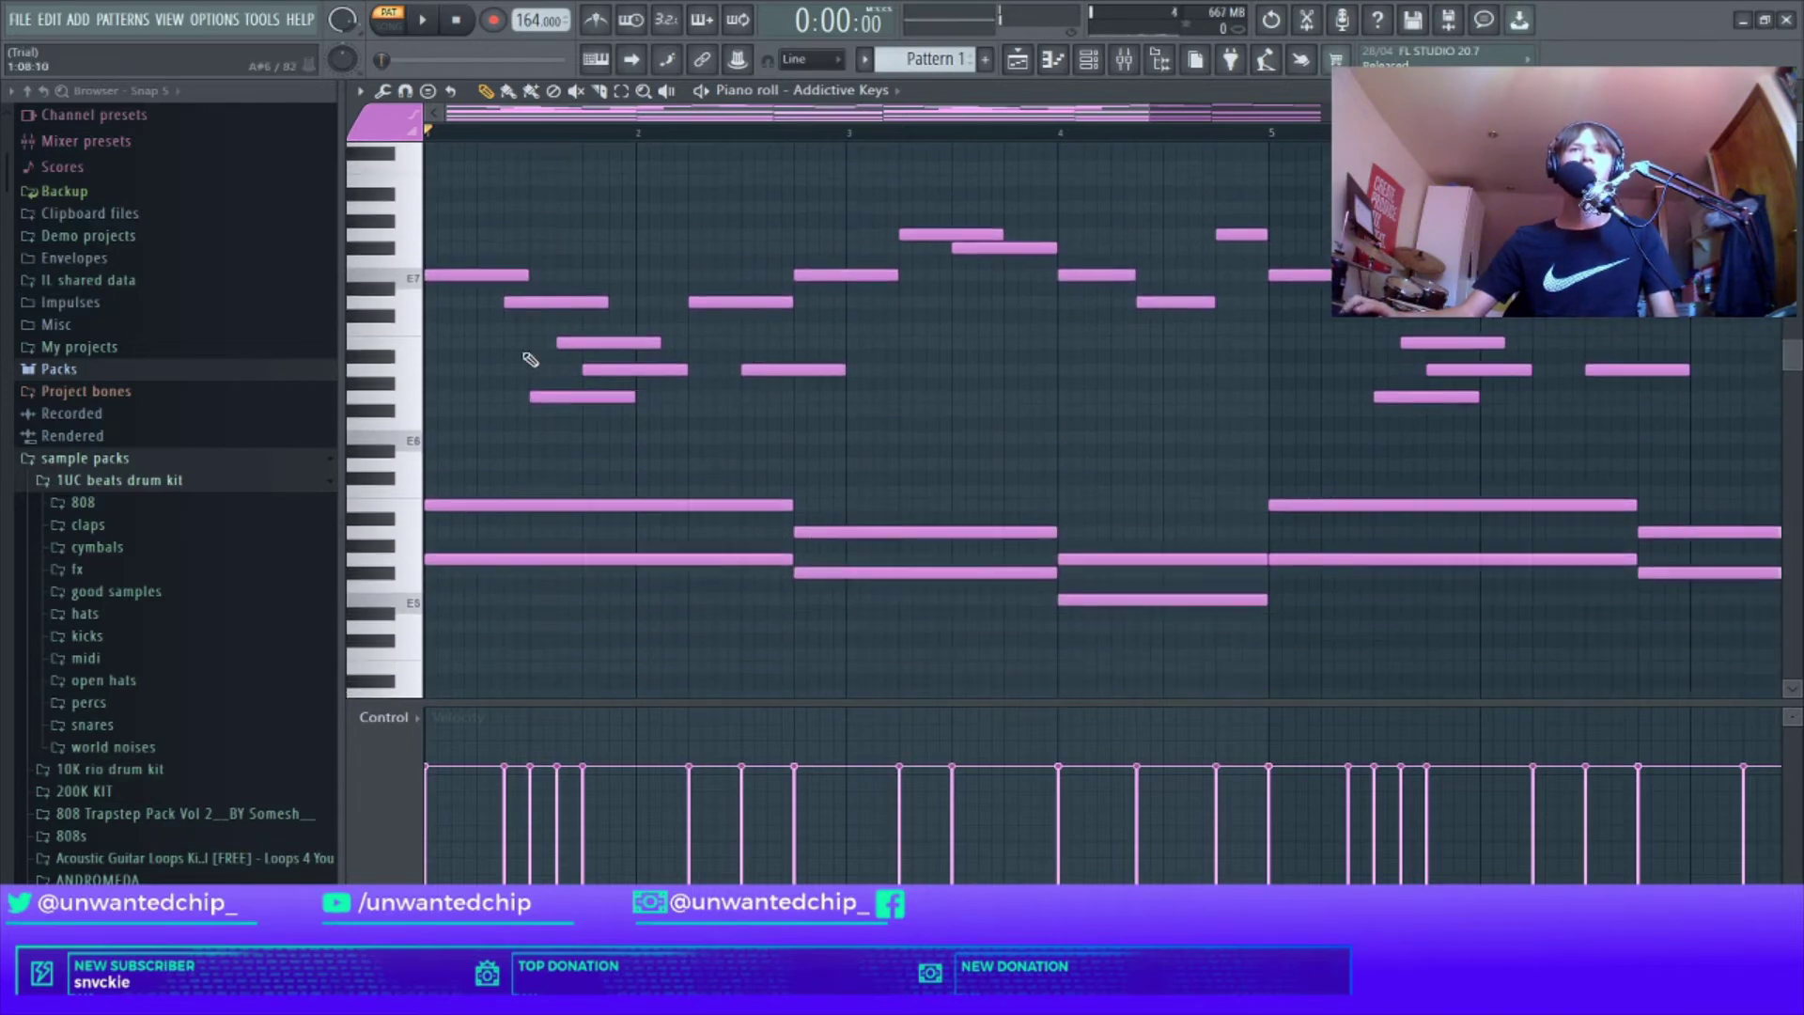
{"action": "scroll", "coordinate": [527, 350], "scroll_direction": "up", "scroll_amount": 3}
{"action": "scroll", "coordinate": [453, 355], "scroll_direction": "down", "scroll_amount": 20}
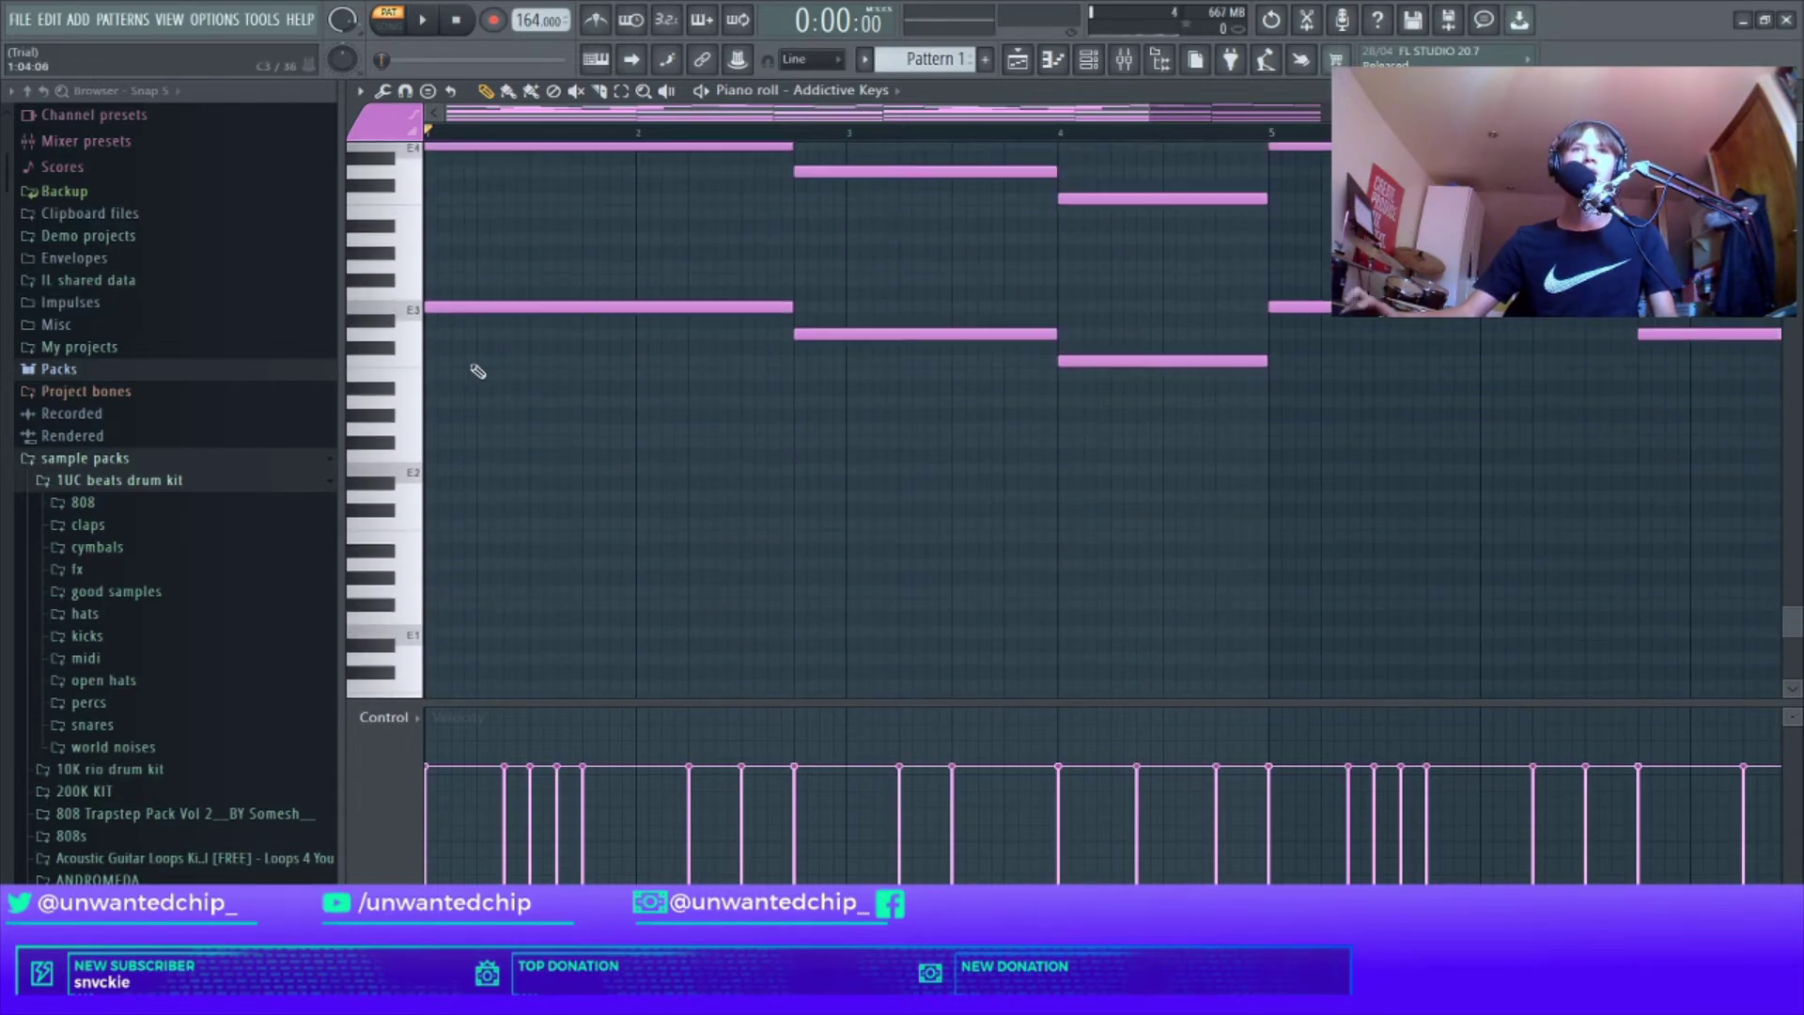
Step: Audition the low piano keys E2, E1 and C2 below the bass line
{"action": "left_click", "coordinate": [415, 425]}
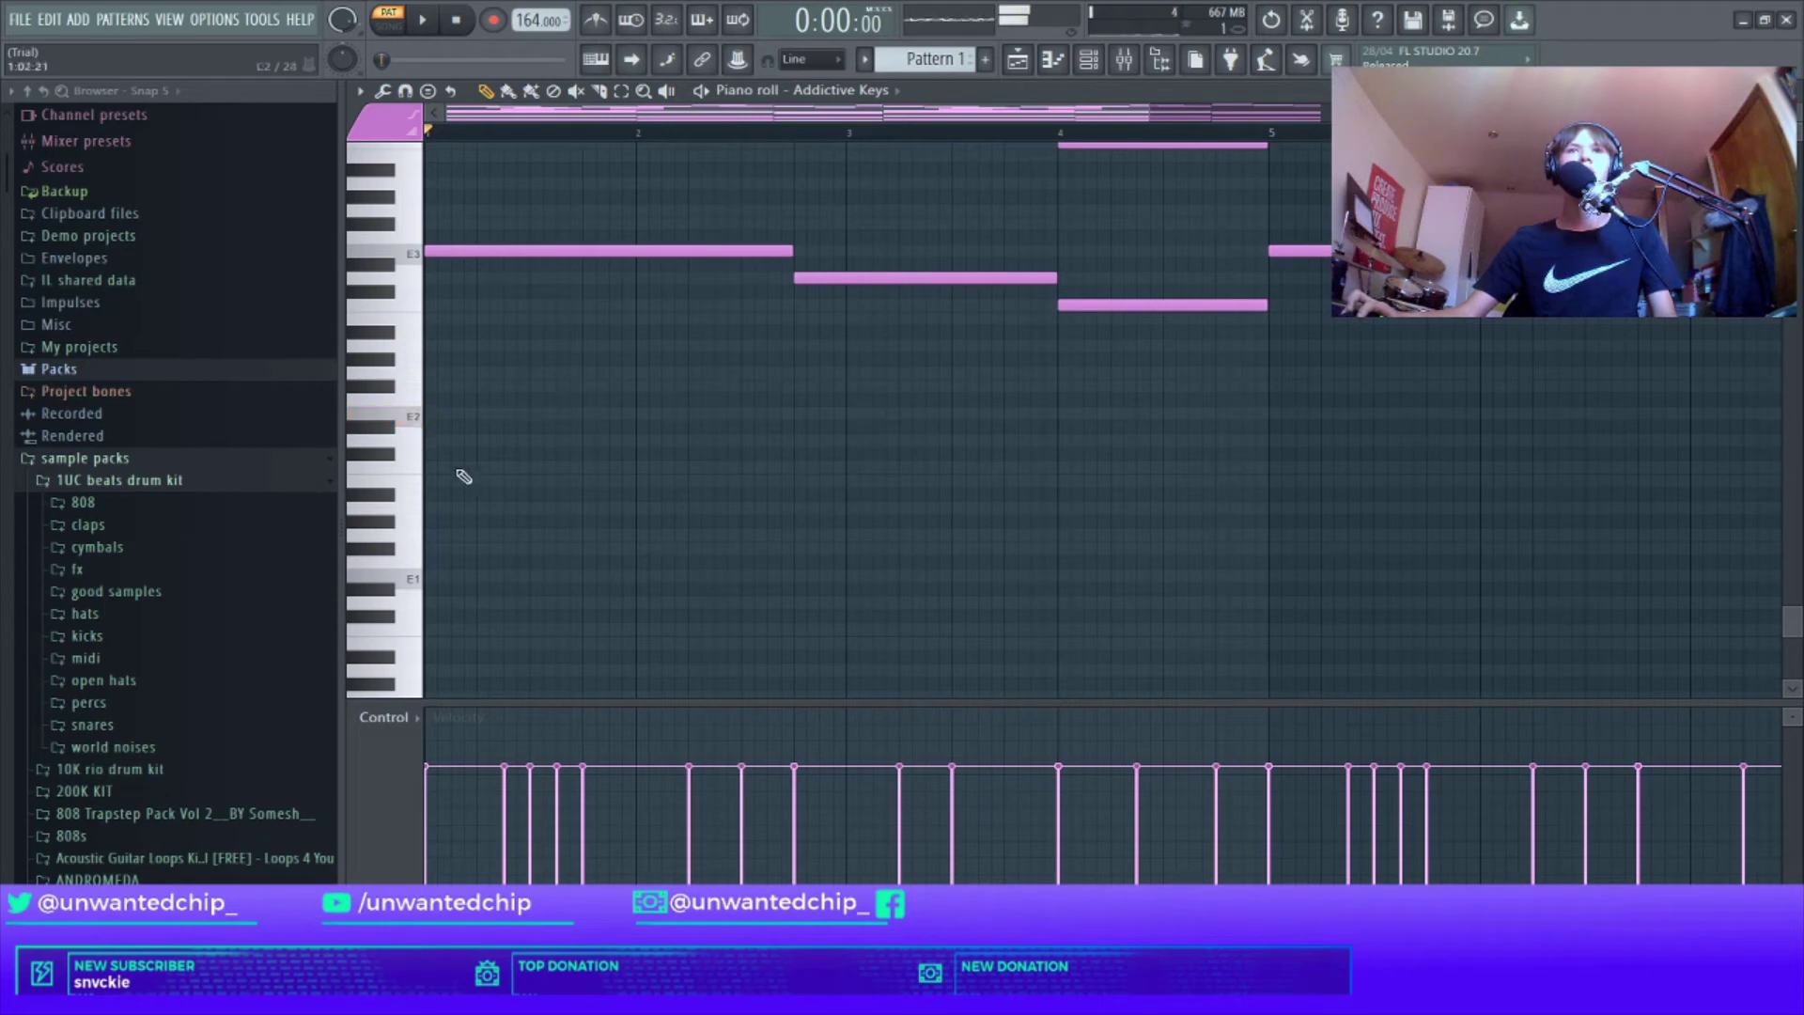
{"action": "left_click", "coordinate": [423, 587]}
{"action": "left_click_drag", "start_coordinate": [417, 432], "coordinate": [418, 475]}
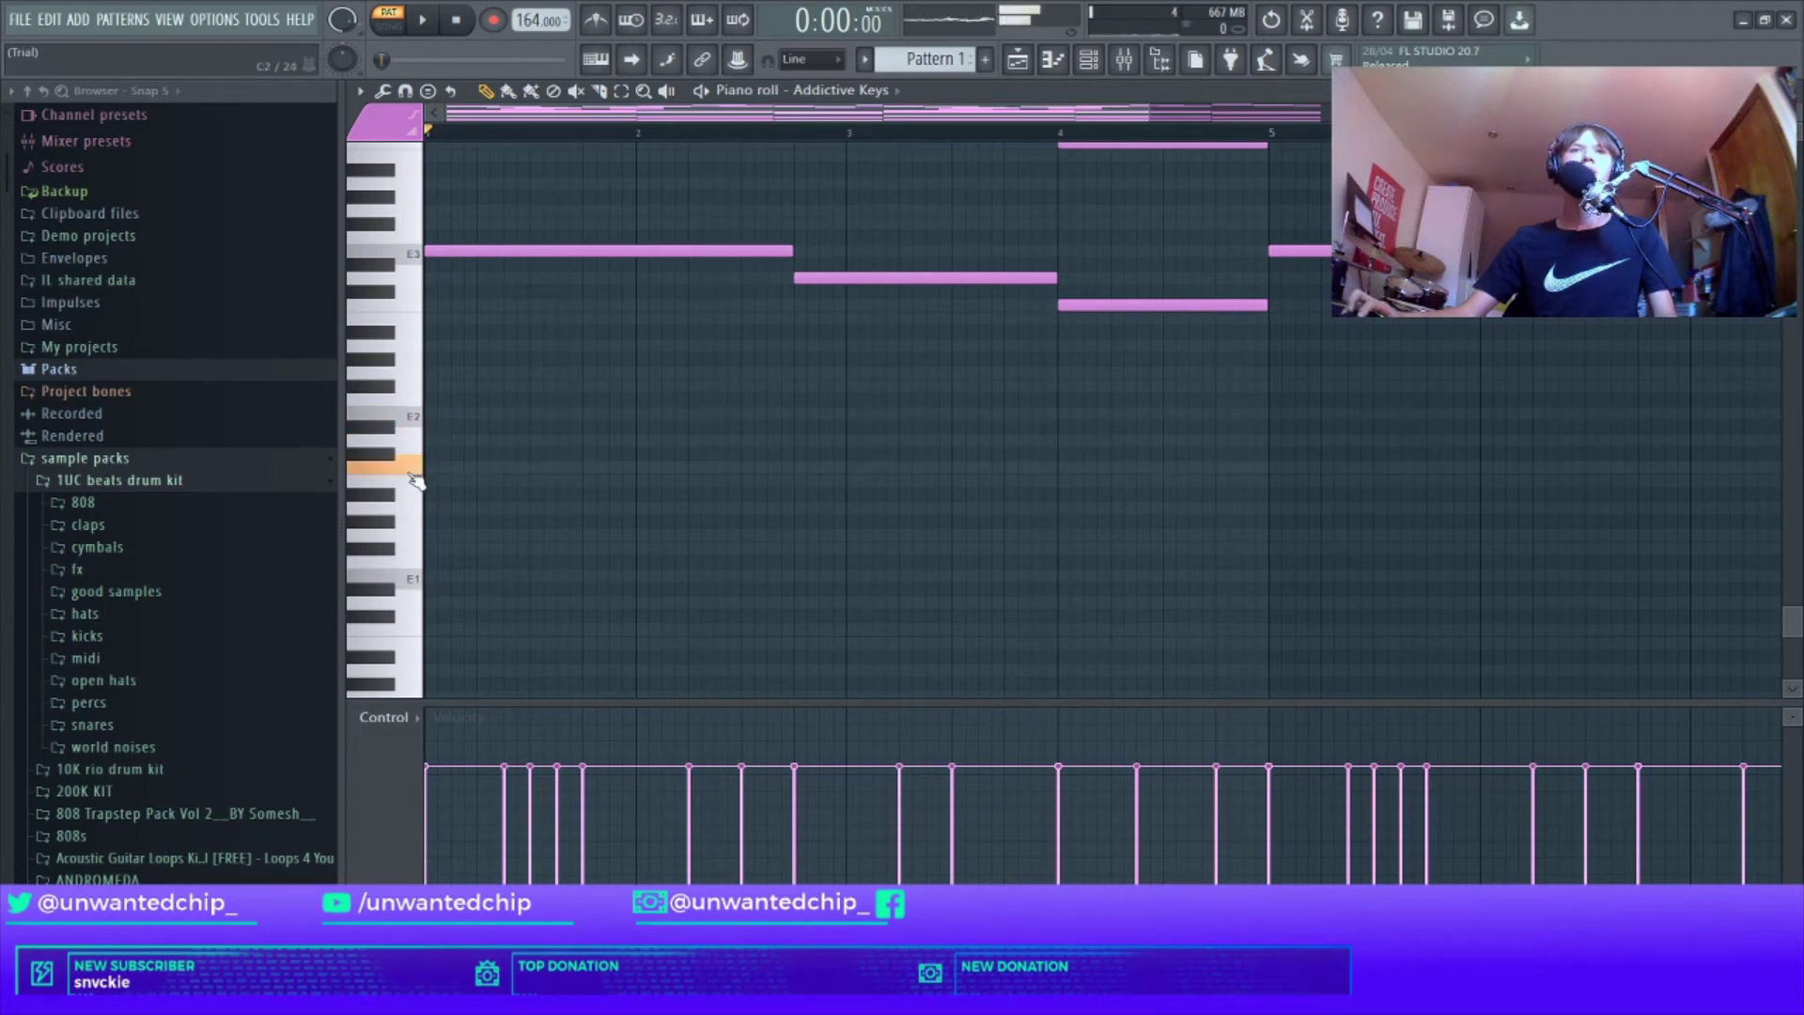
Step: Try a one-bar E8 above the melody at the start of bar 1, and raise it to G8
{"action": "scroll", "coordinate": [549, 472], "scroll_direction": "up", "scroll_amount": 3}
{"action": "scroll", "coordinate": [647, 518], "scroll_direction": "up", "scroll_amount": 18}
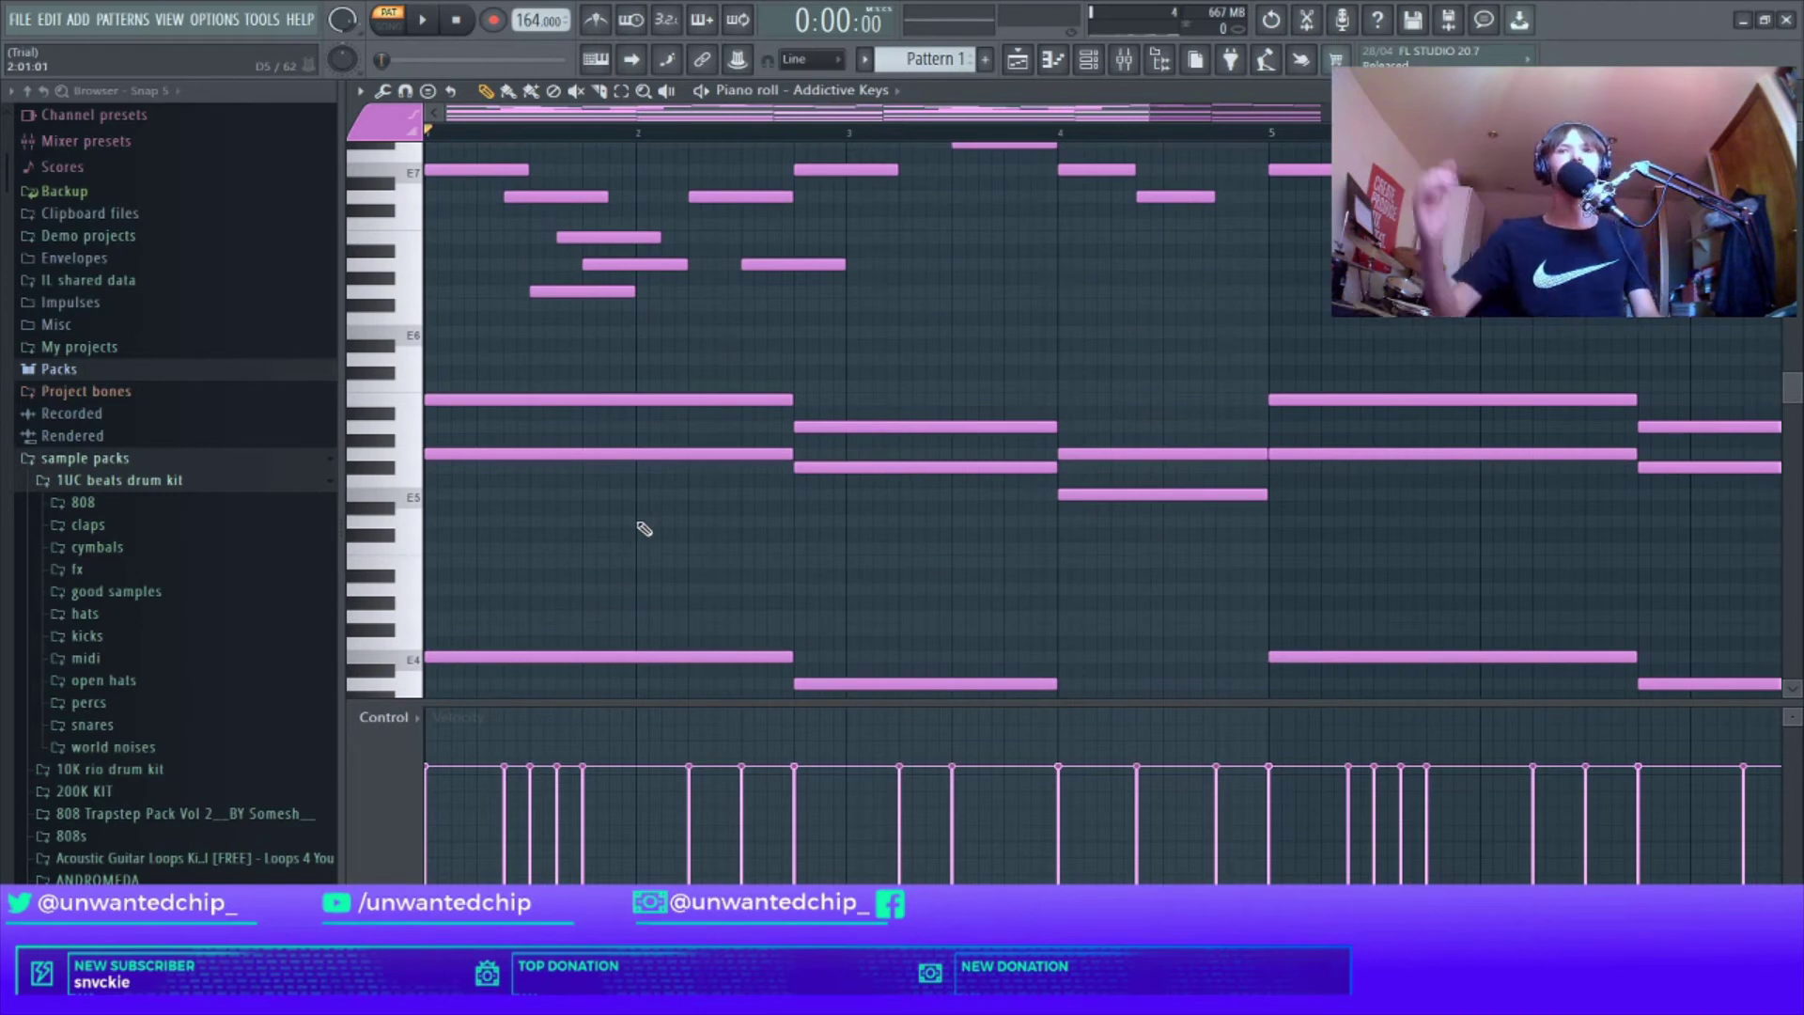
{"action": "scroll", "coordinate": [635, 521], "scroll_direction": "up", "scroll_amount": 12}
{"action": "scroll", "coordinate": [633, 519], "scroll_direction": "up", "scroll_amount": 4}
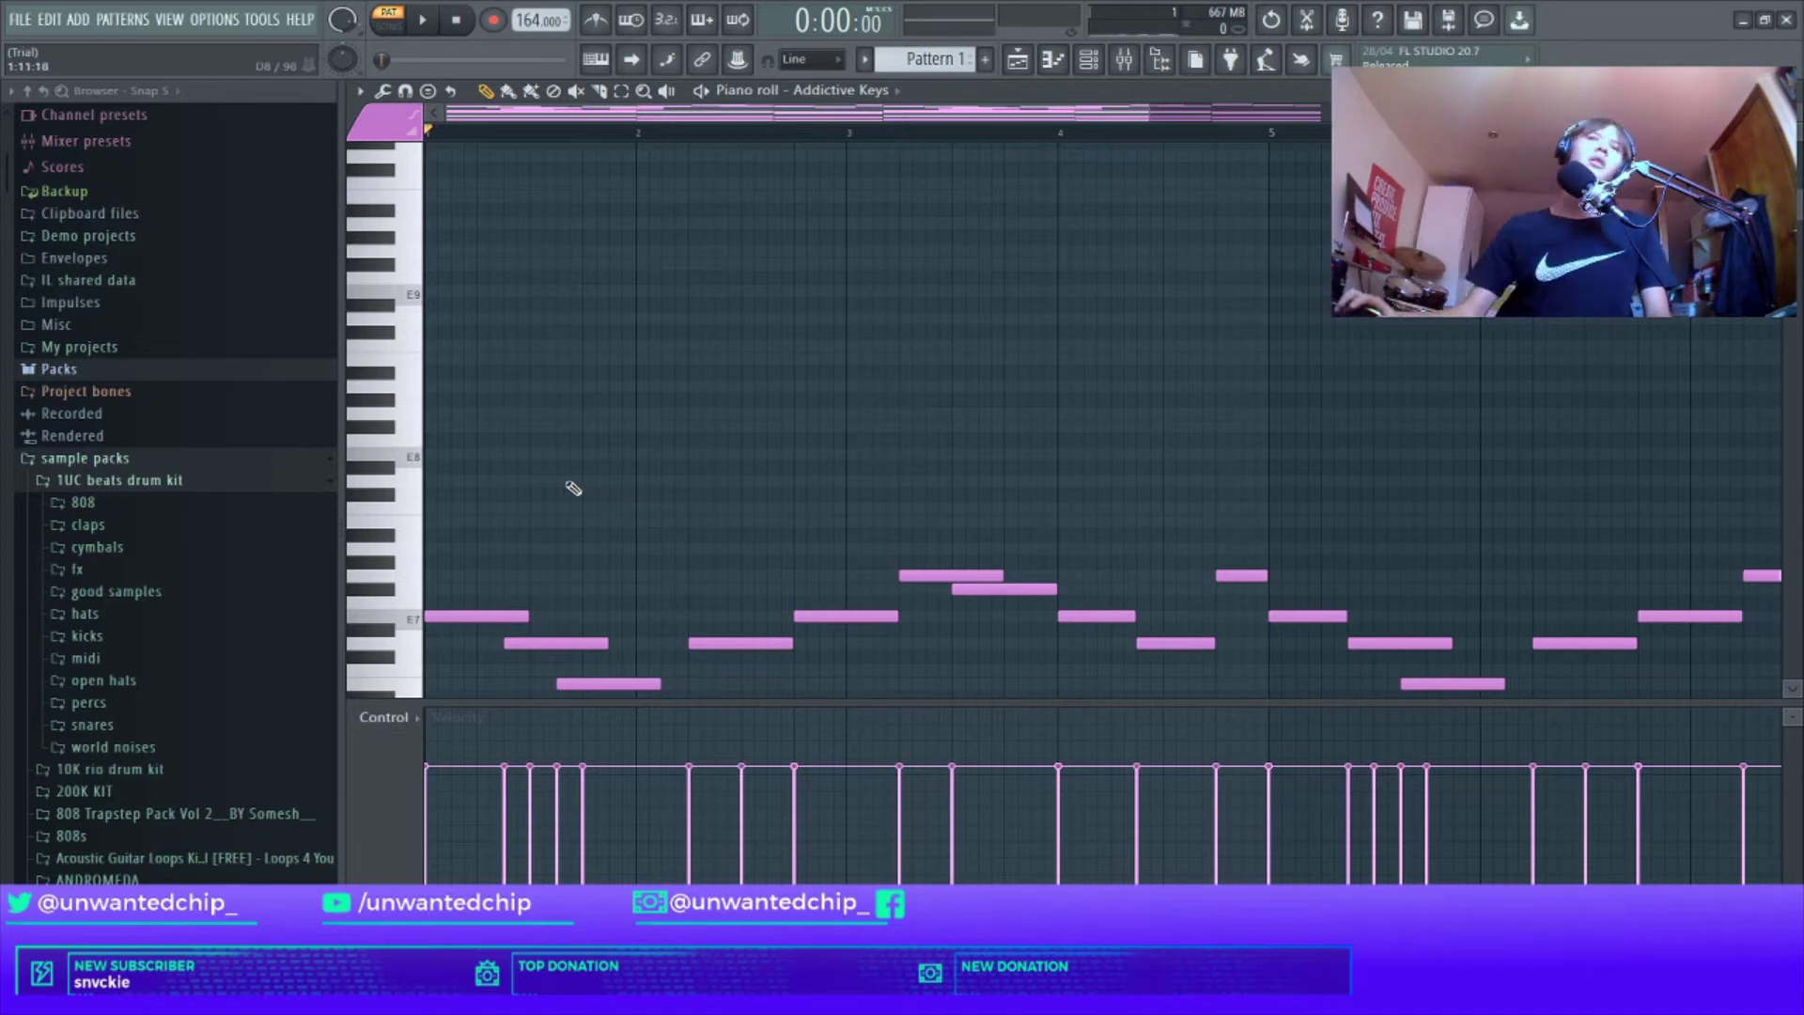
{"action": "scroll", "coordinate": [535, 425], "scroll_direction": "down", "scroll_amount": 1}
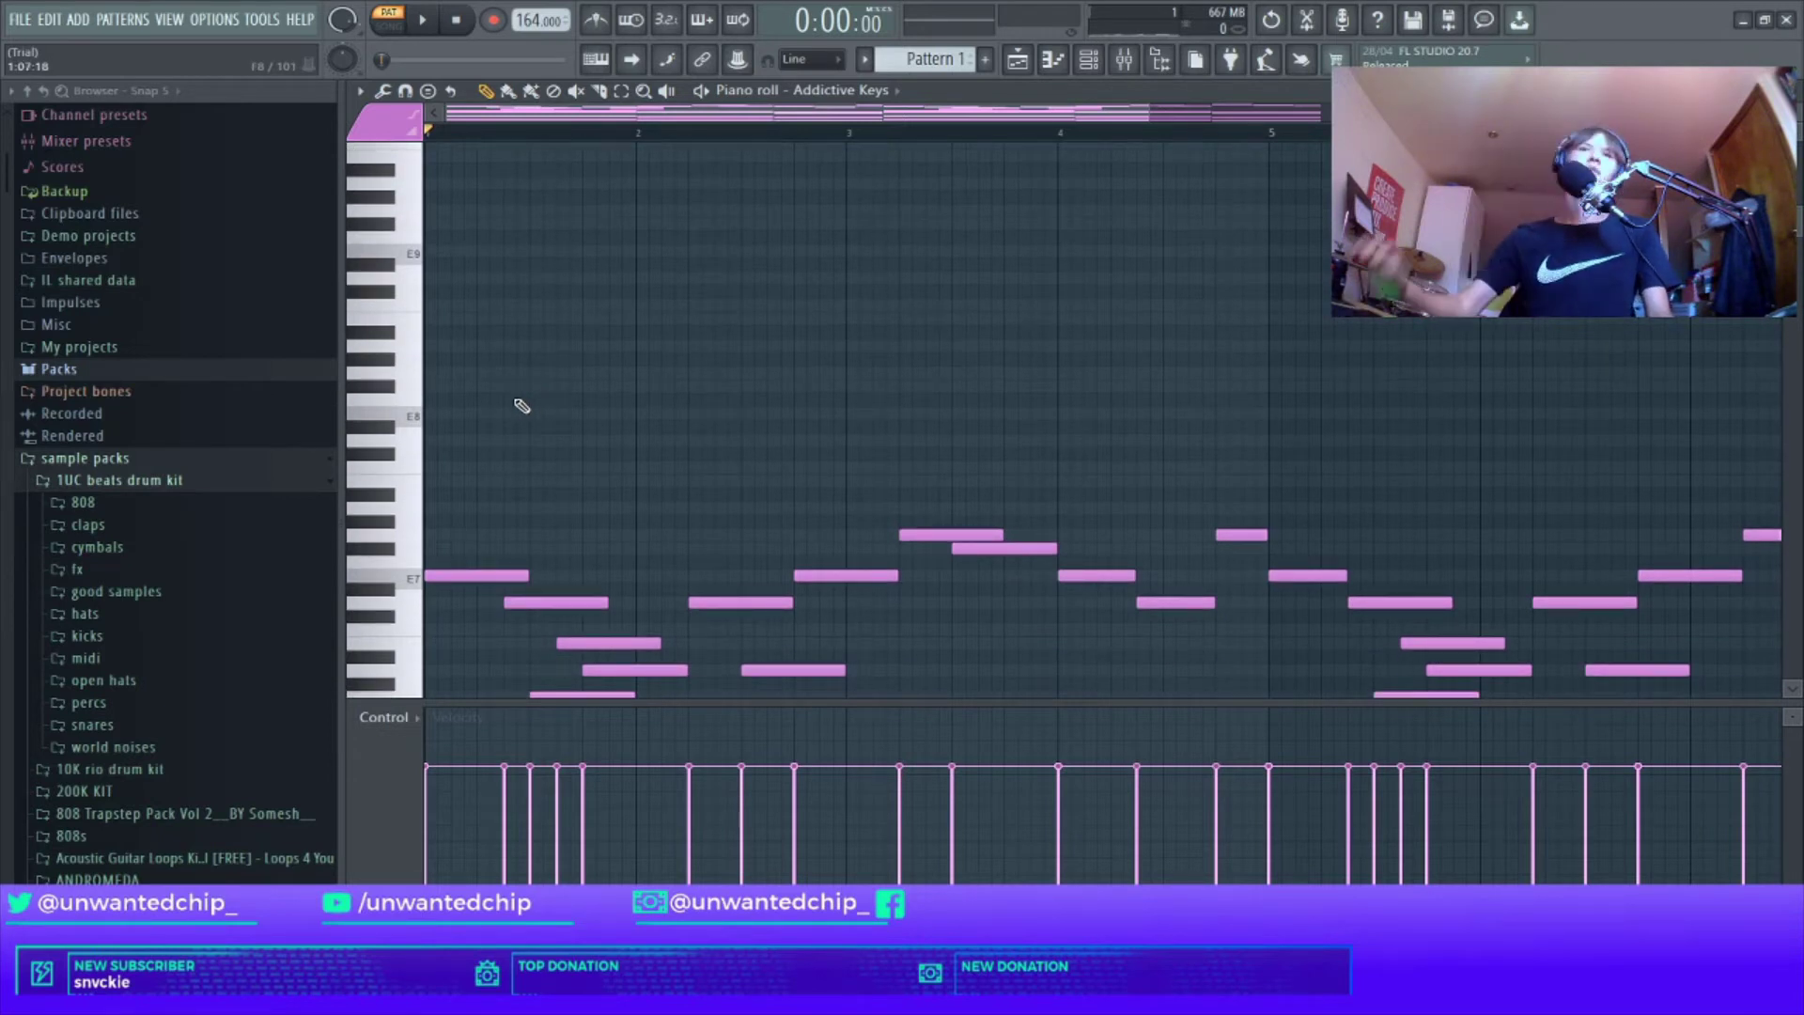
{"action": "left_click", "coordinate": [465, 412]}
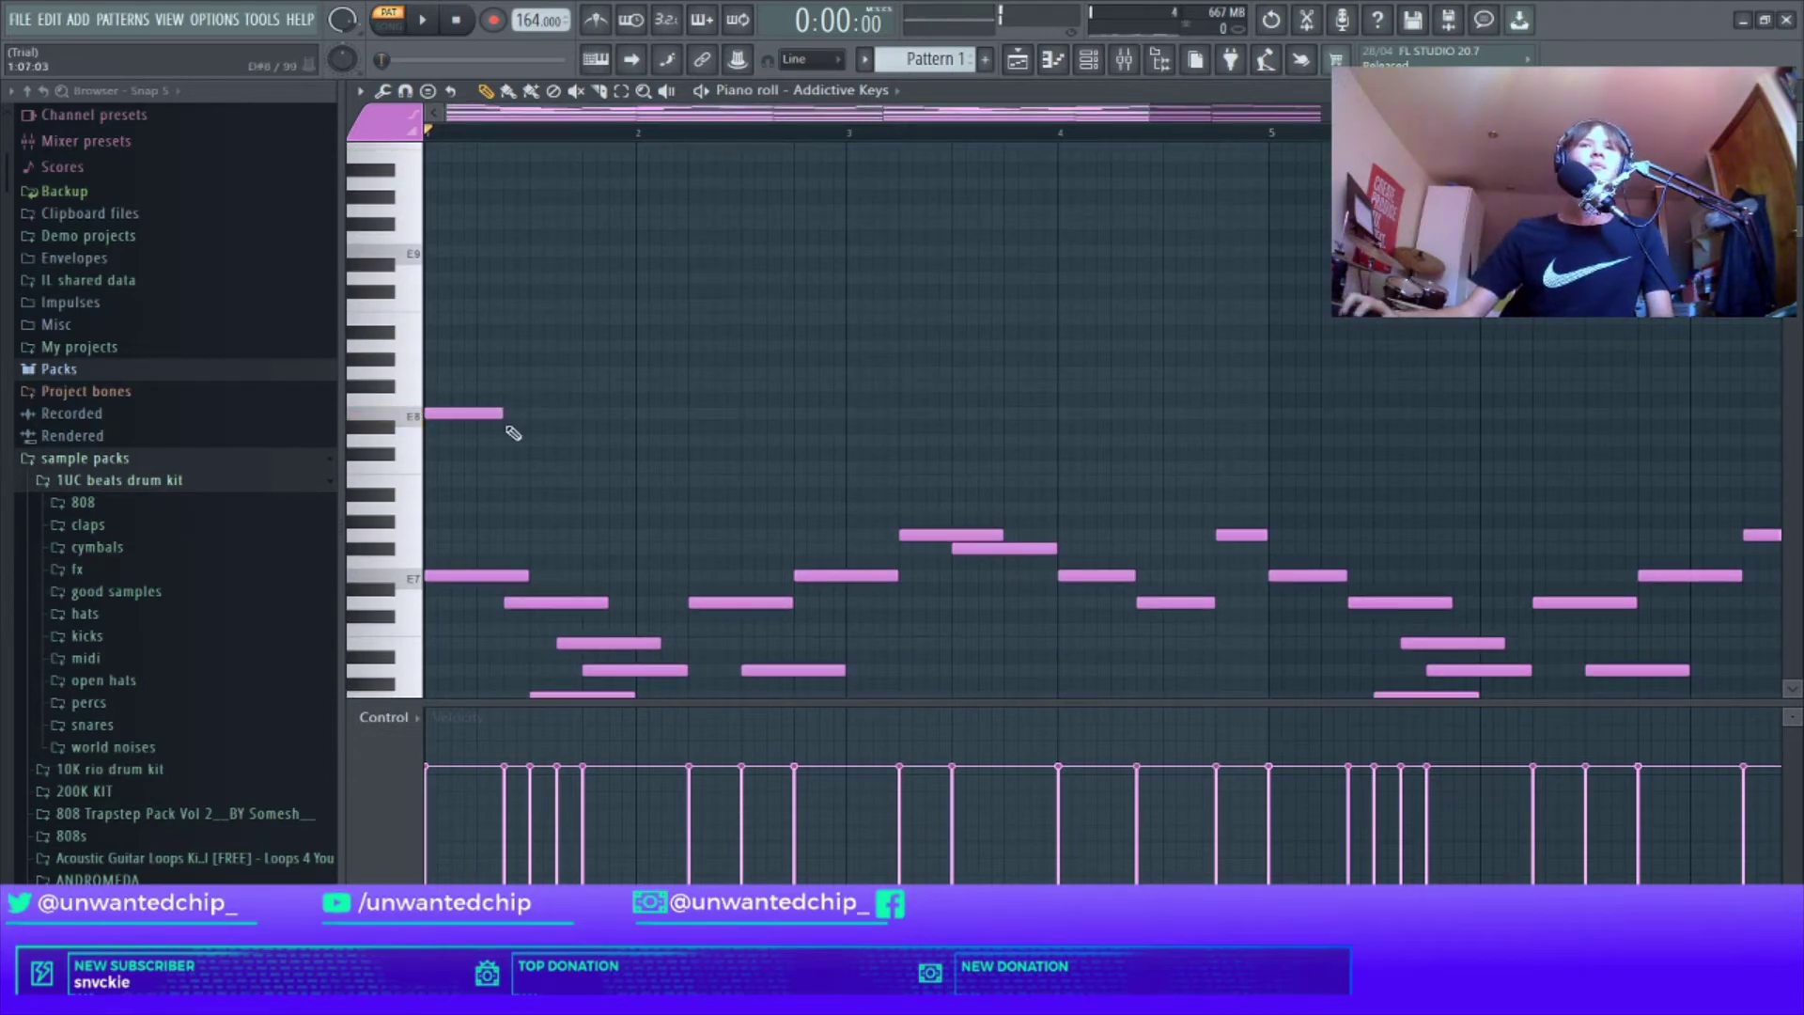
{"action": "left_click_drag", "start_coordinate": [515, 412], "coordinate": [629, 410]}
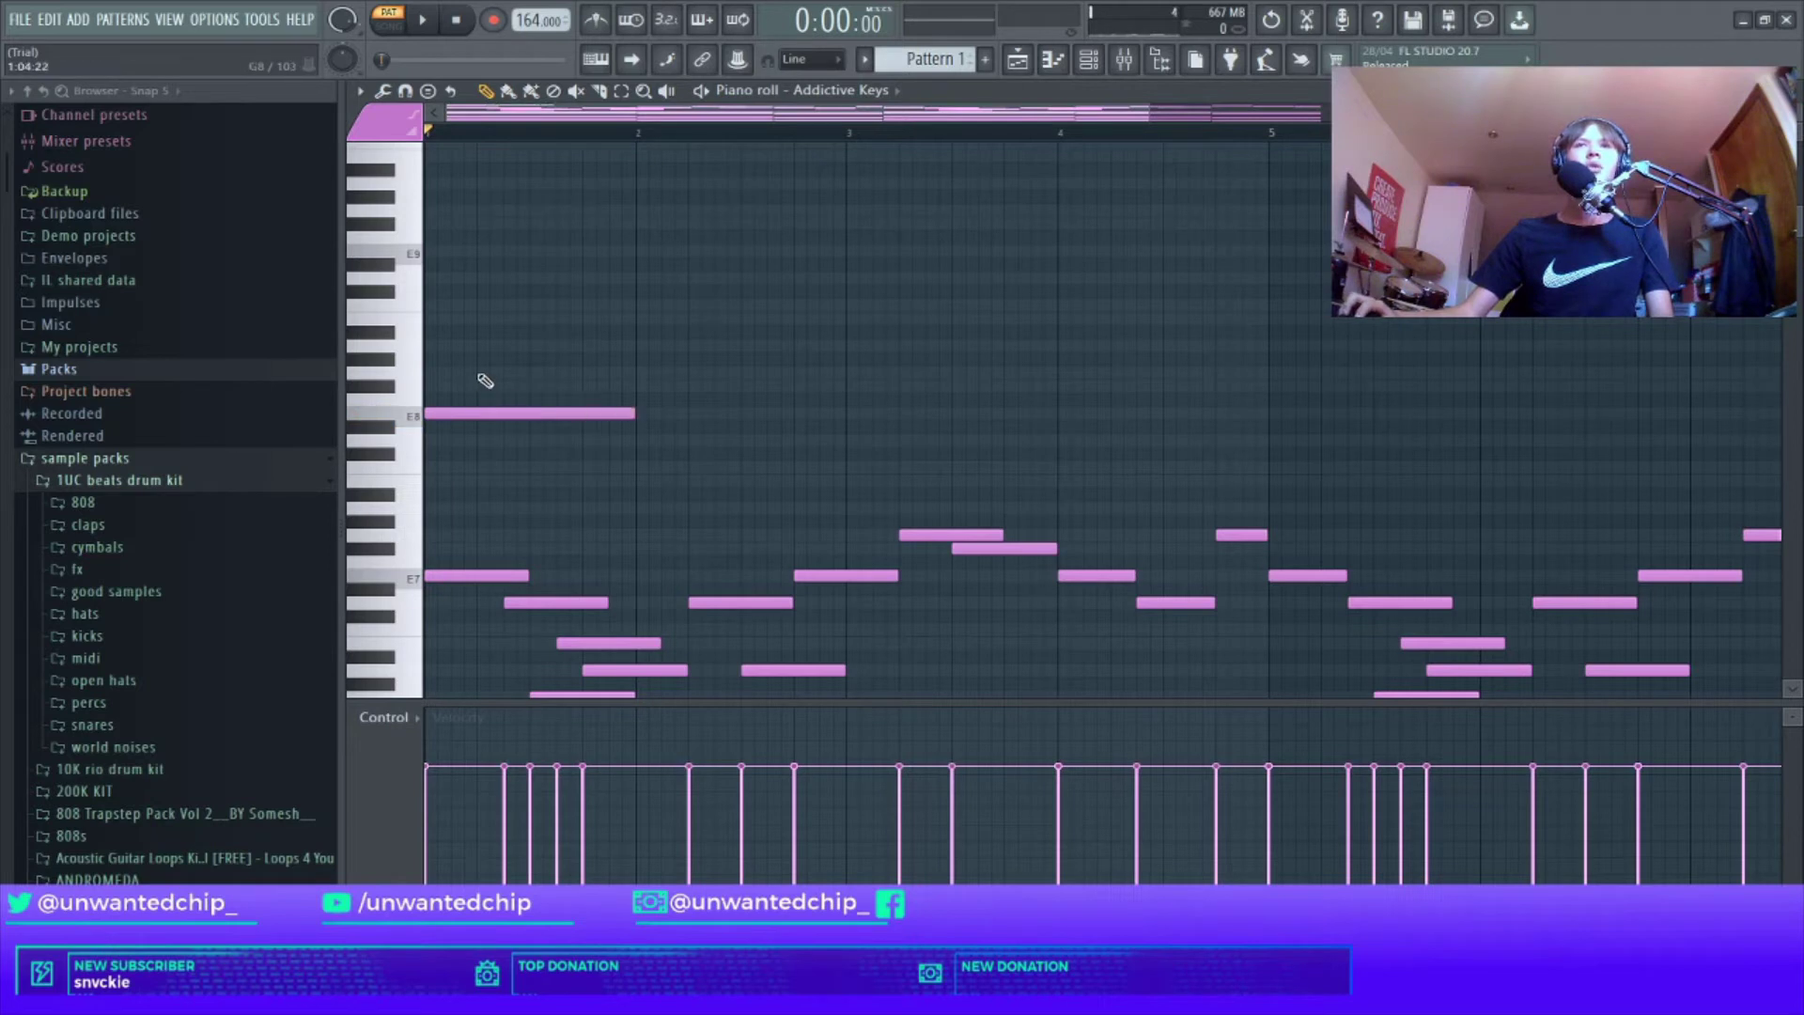
{"action": "left_click_drag", "start_coordinate": [484, 413], "coordinate": [484, 372]}
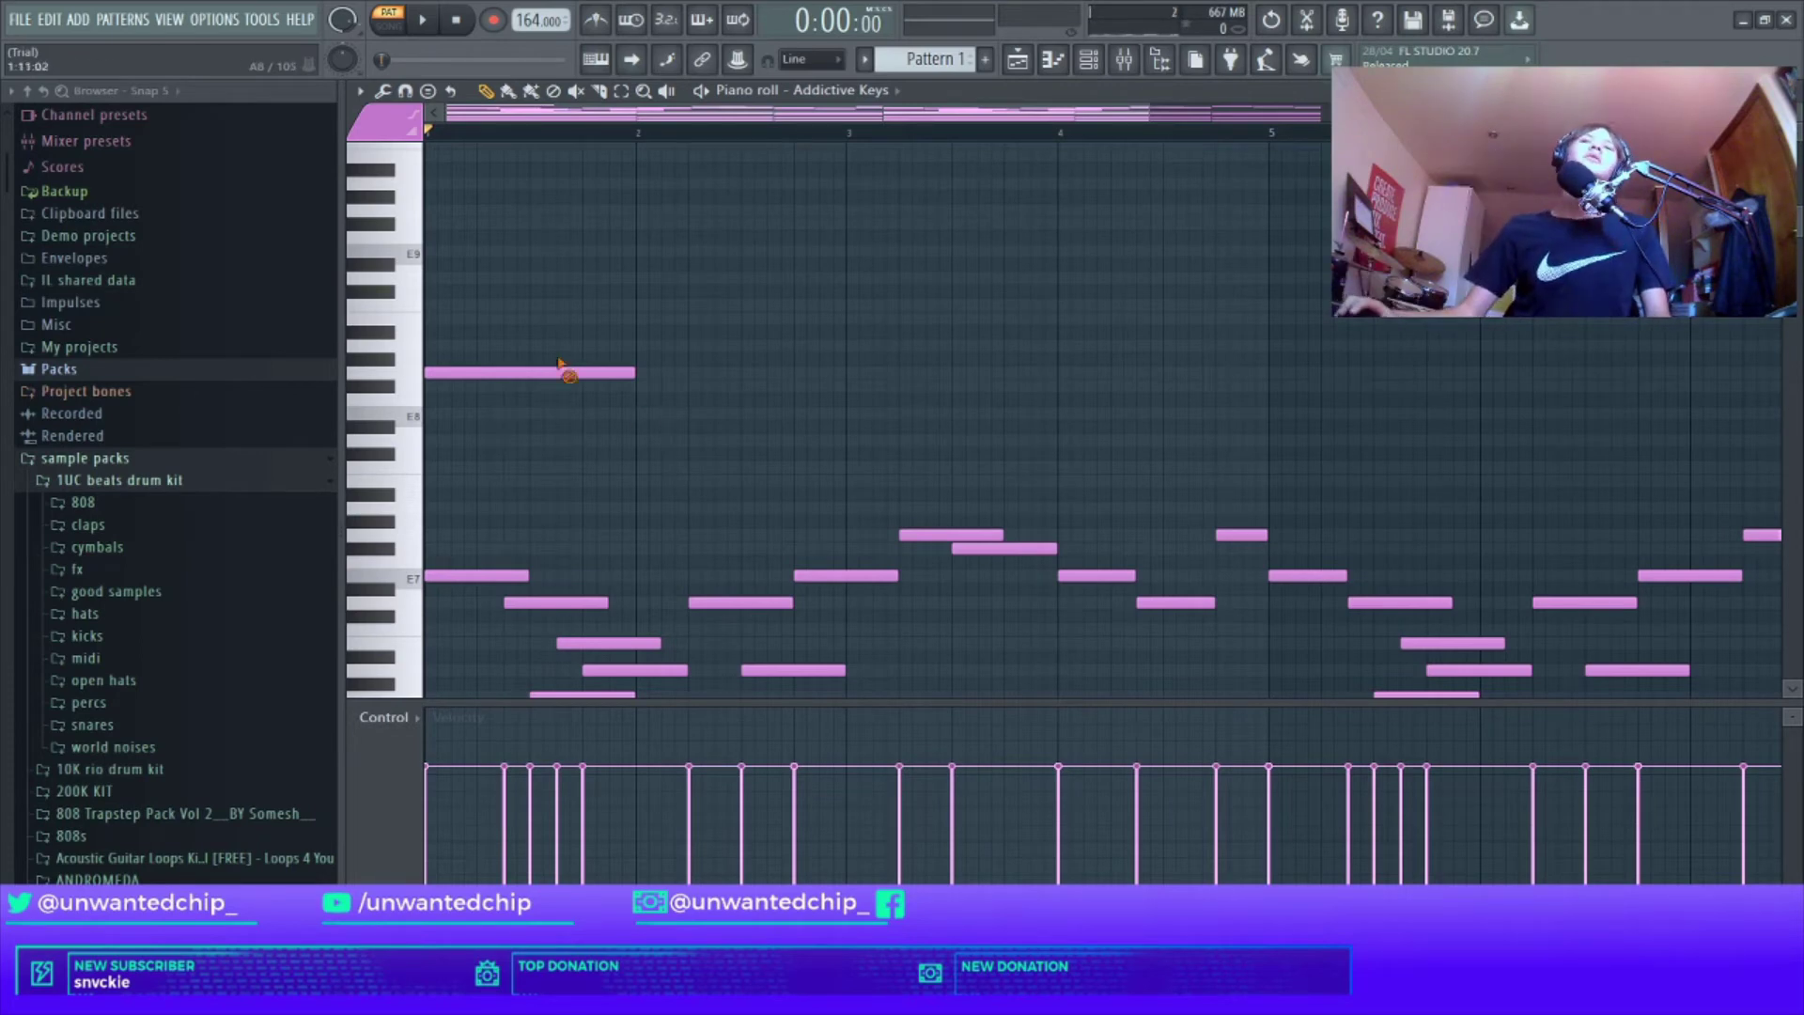
{"action": "scroll", "coordinate": [559, 364], "scroll_direction": "down", "scroll_amount": 5}
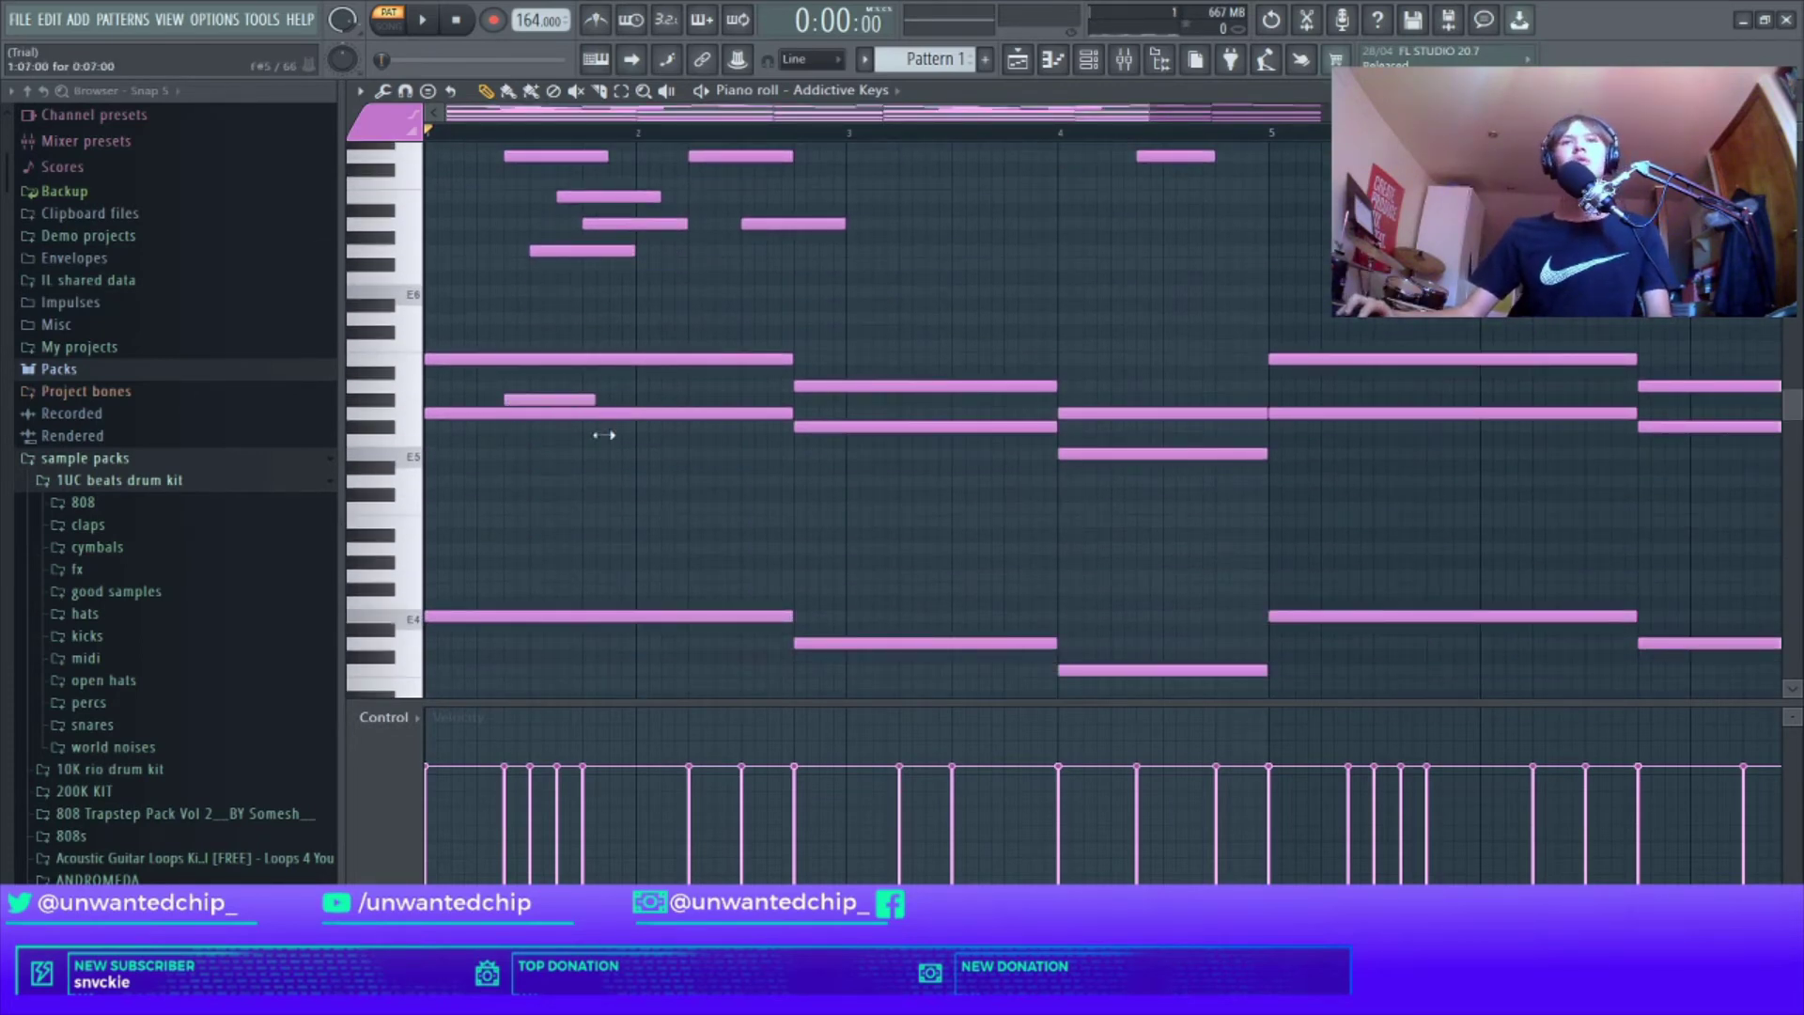
{"action": "scroll", "coordinate": [540, 434], "scroll_direction": "down", "scroll_amount": 2}
{"action": "left_click", "coordinate": [531, 400]}
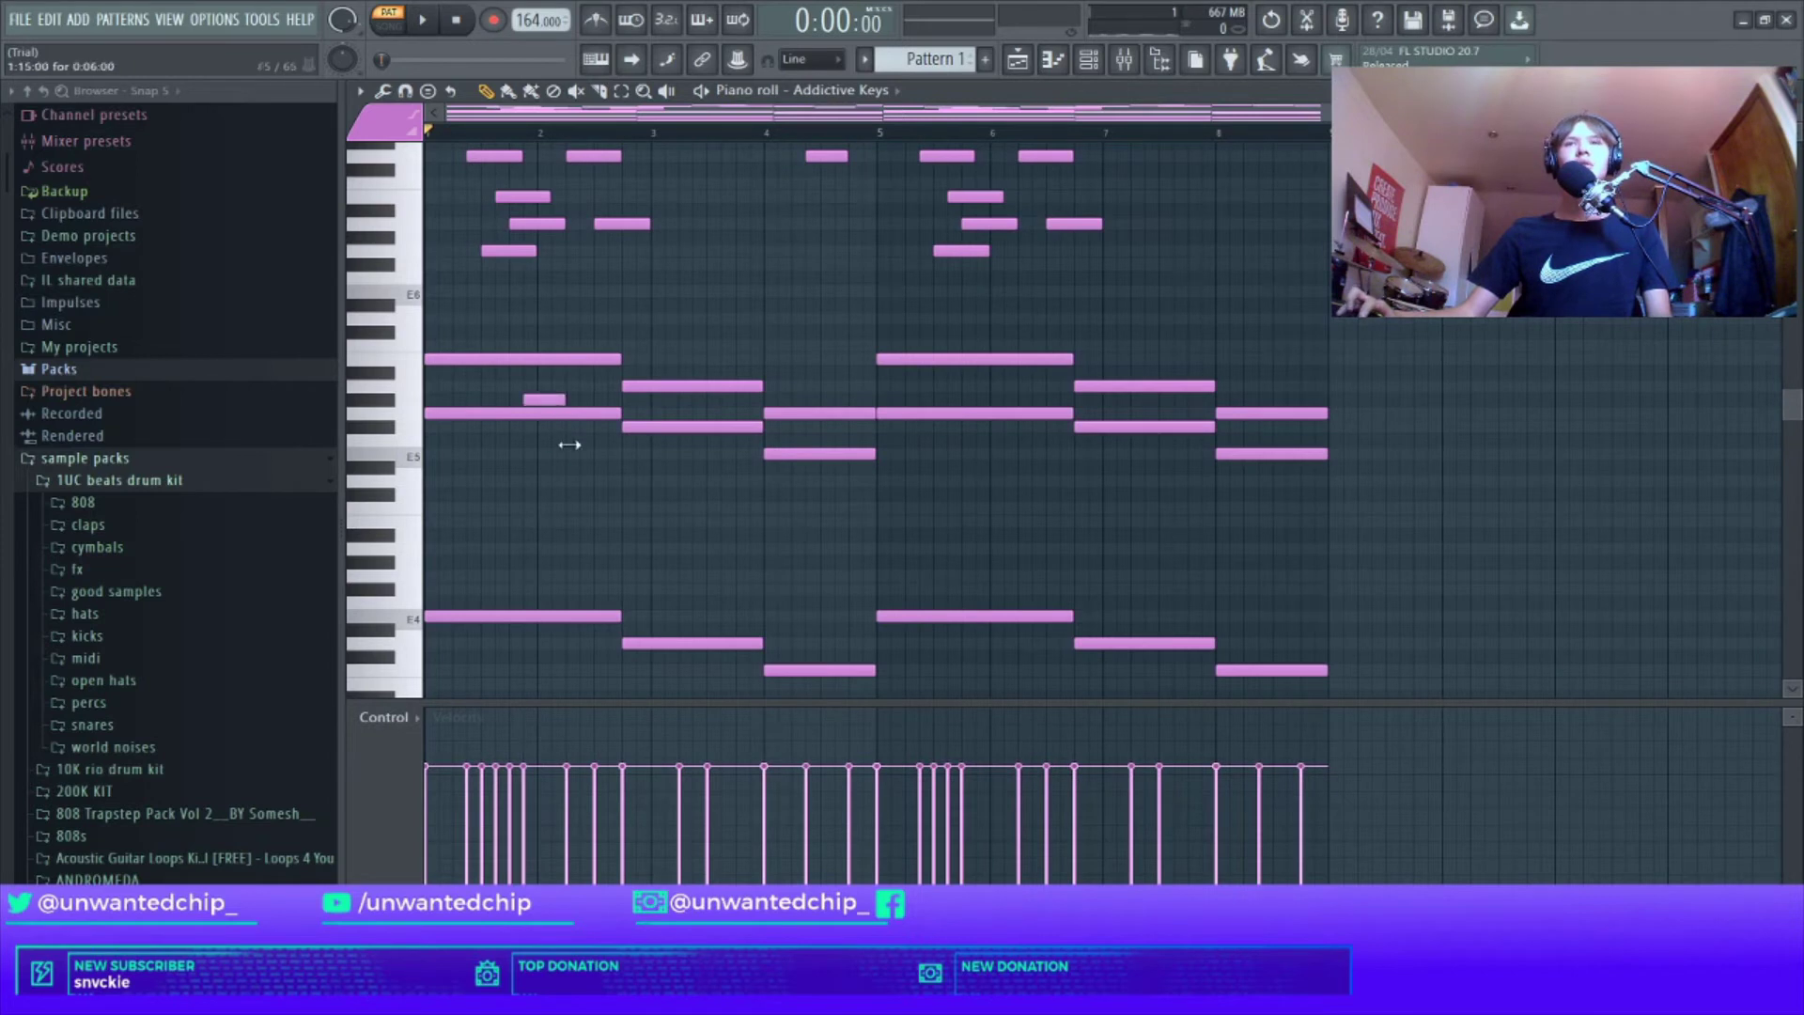
{"action": "right_click", "coordinate": [568, 402]}
Step: Try doubling the lower chord notes G5, F#5 and E5 three octaves higher across all eight bars, and play the loop
{"action": "left_click_drag", "start_coordinate": [516, 392], "coordinate": [797, 485]}
{"action": "left_click_drag", "start_coordinate": [1080, 406], "coordinate": [1128, 461]}
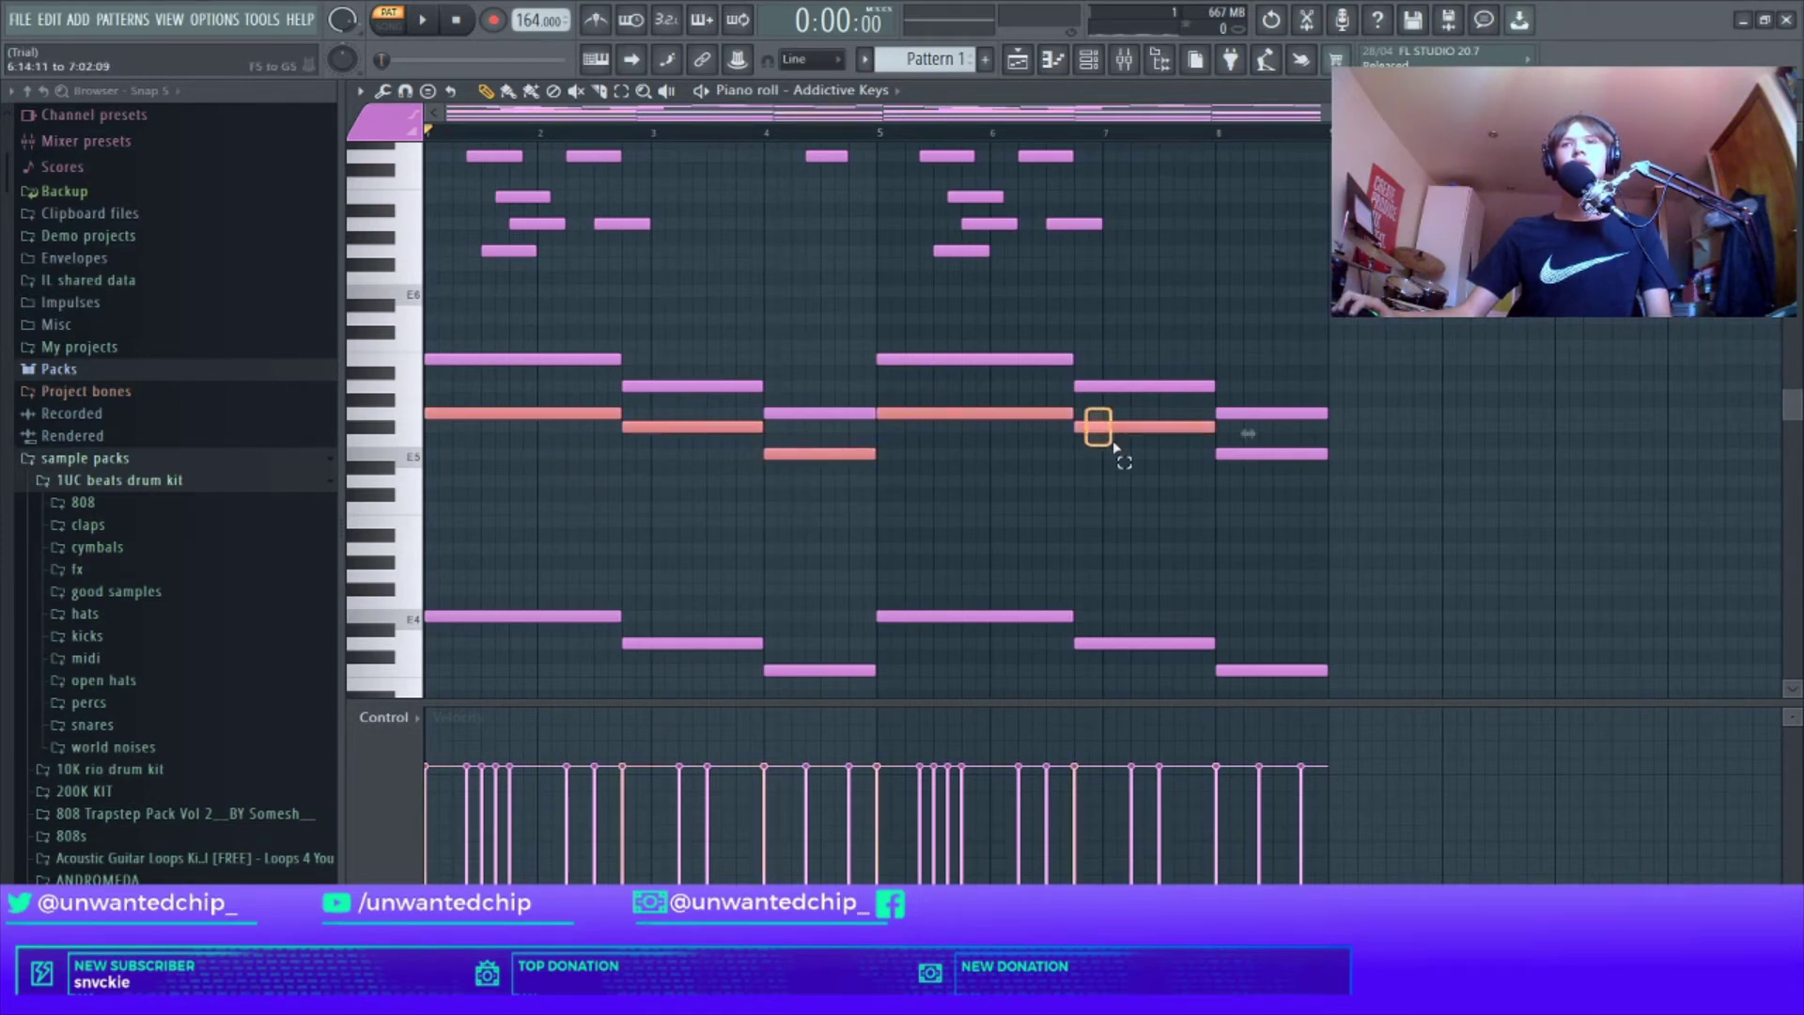
{"action": "left_click_drag", "start_coordinate": [1263, 434], "coordinate": [1301, 489]}
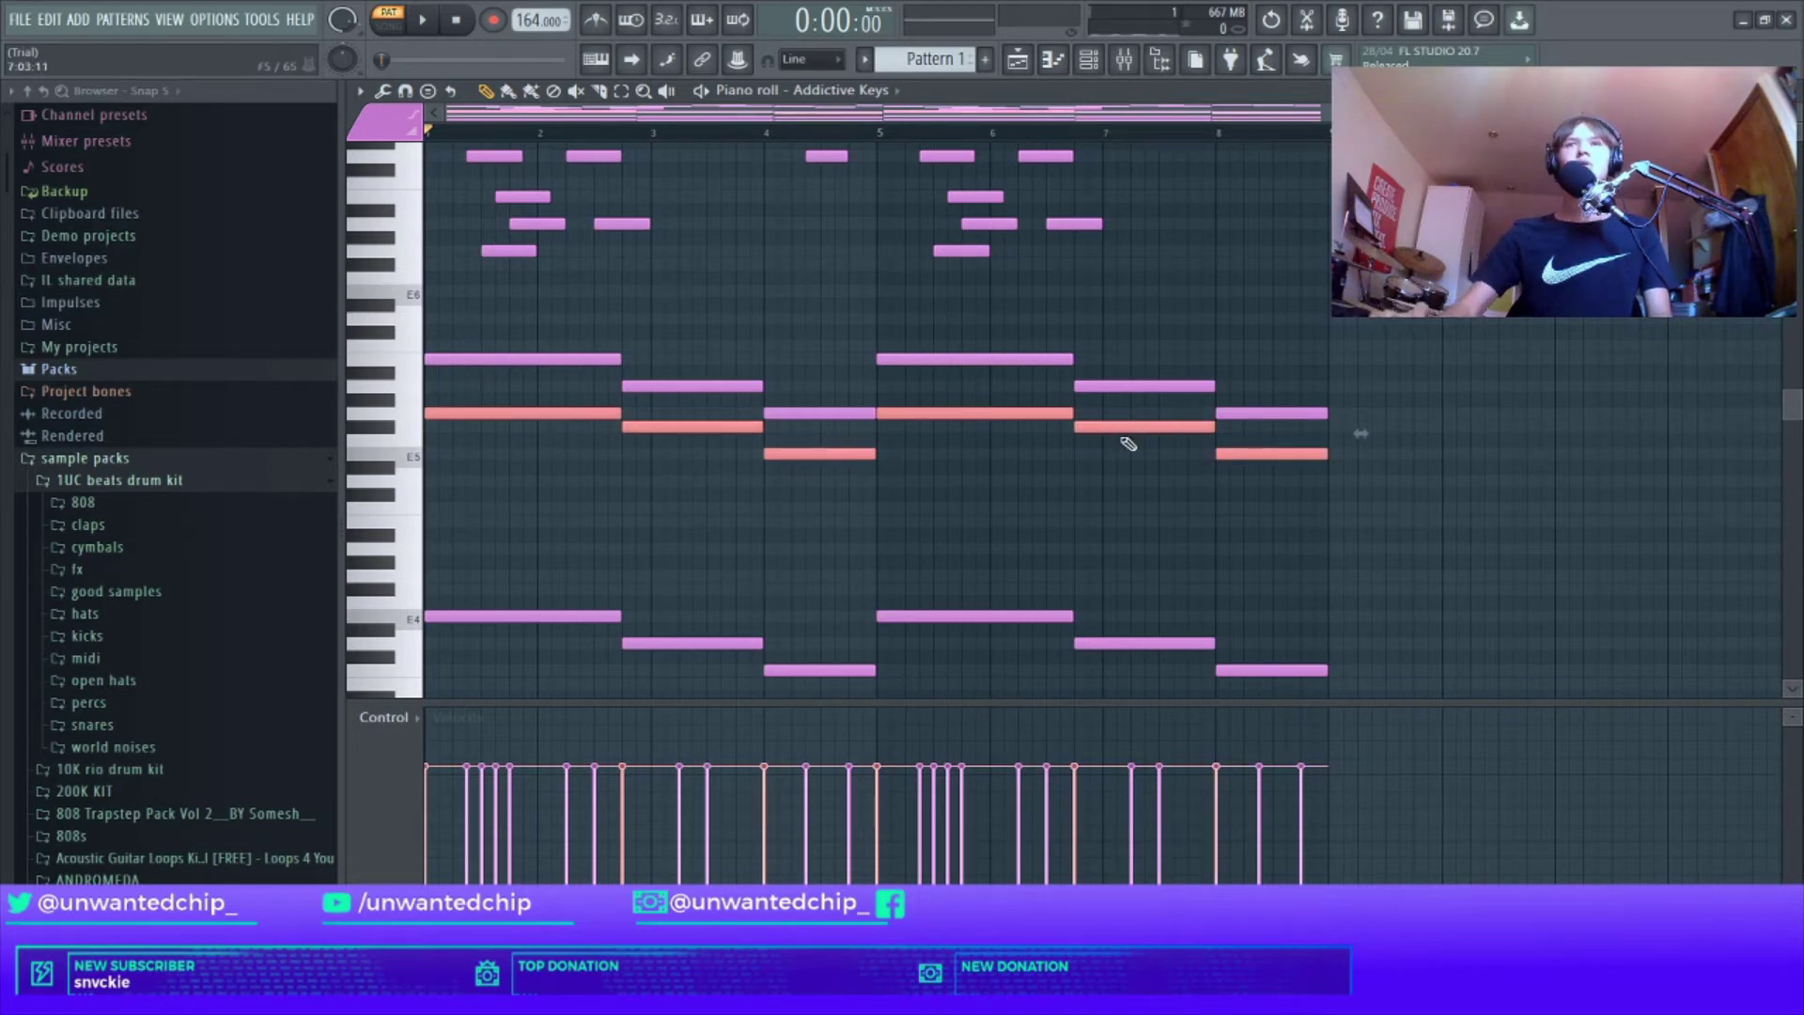
{"action": "key", "text": "ctrl+Up"}
{"action": "key", "text": "ctrl+Up"}
{"action": "key", "text": "ctrl+Up"}
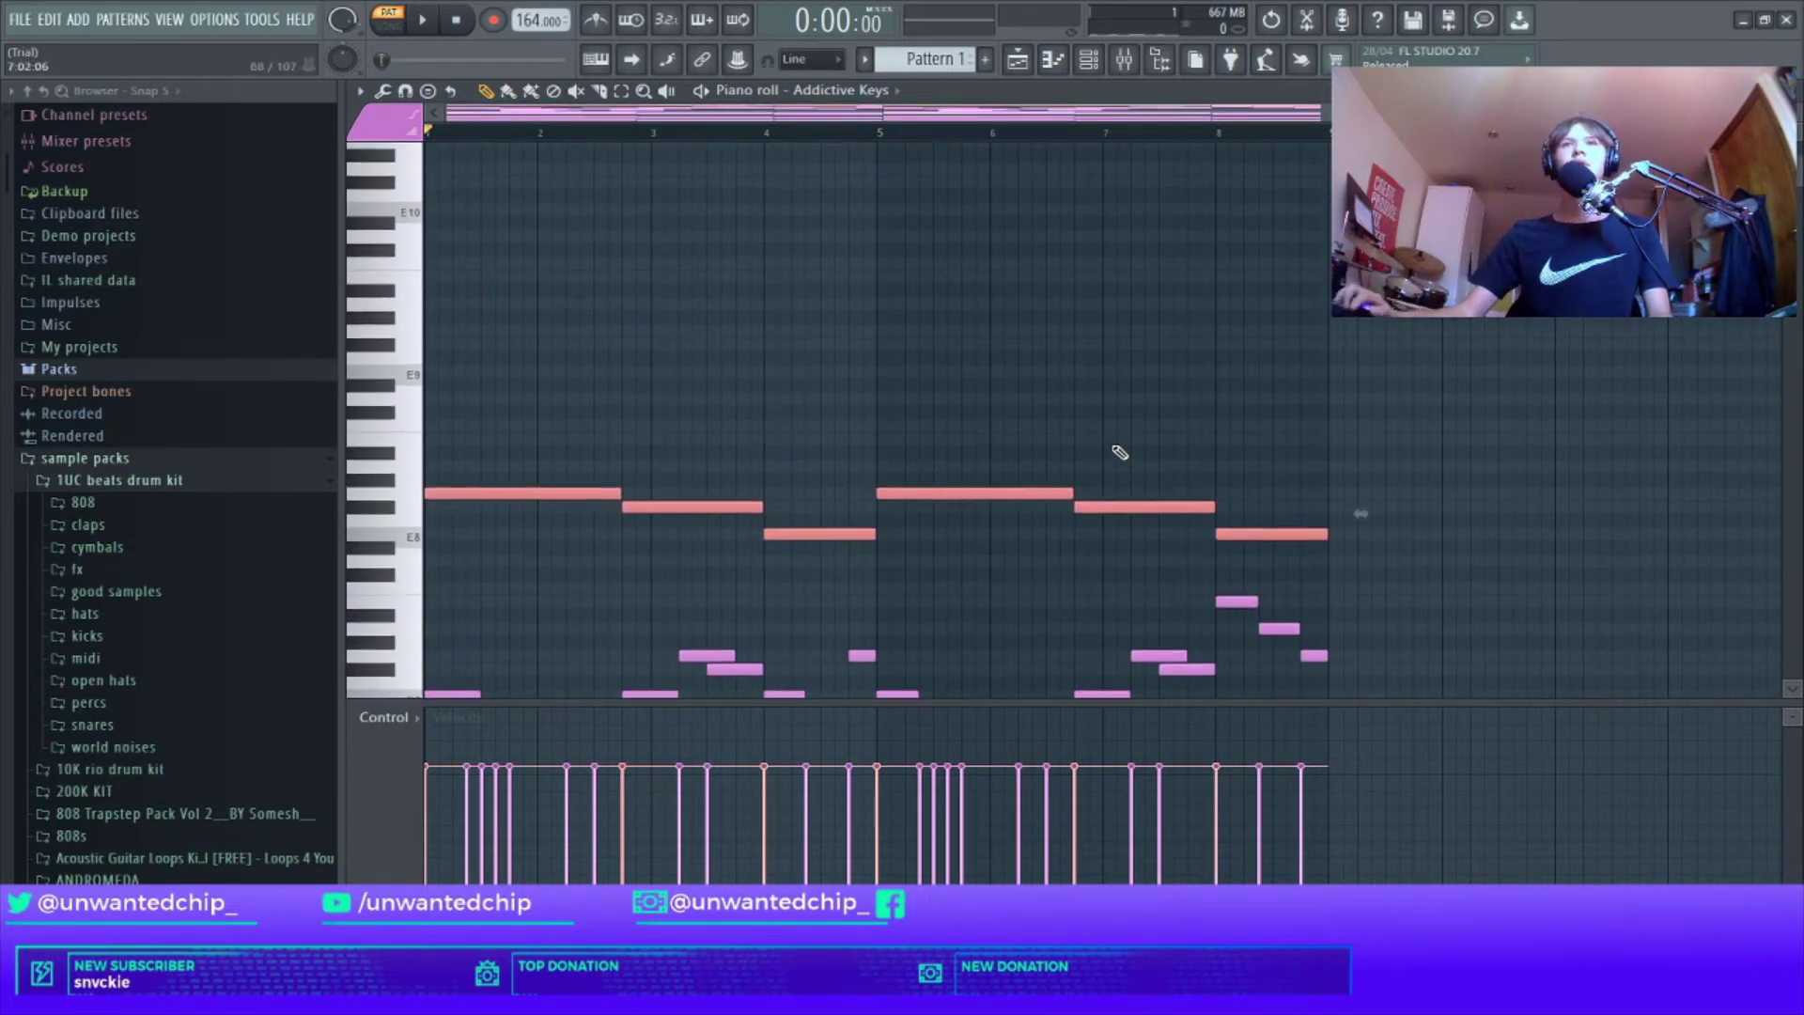
{"action": "scroll", "coordinate": [1111, 171], "scroll_direction": "down", "scroll_amount": 2}
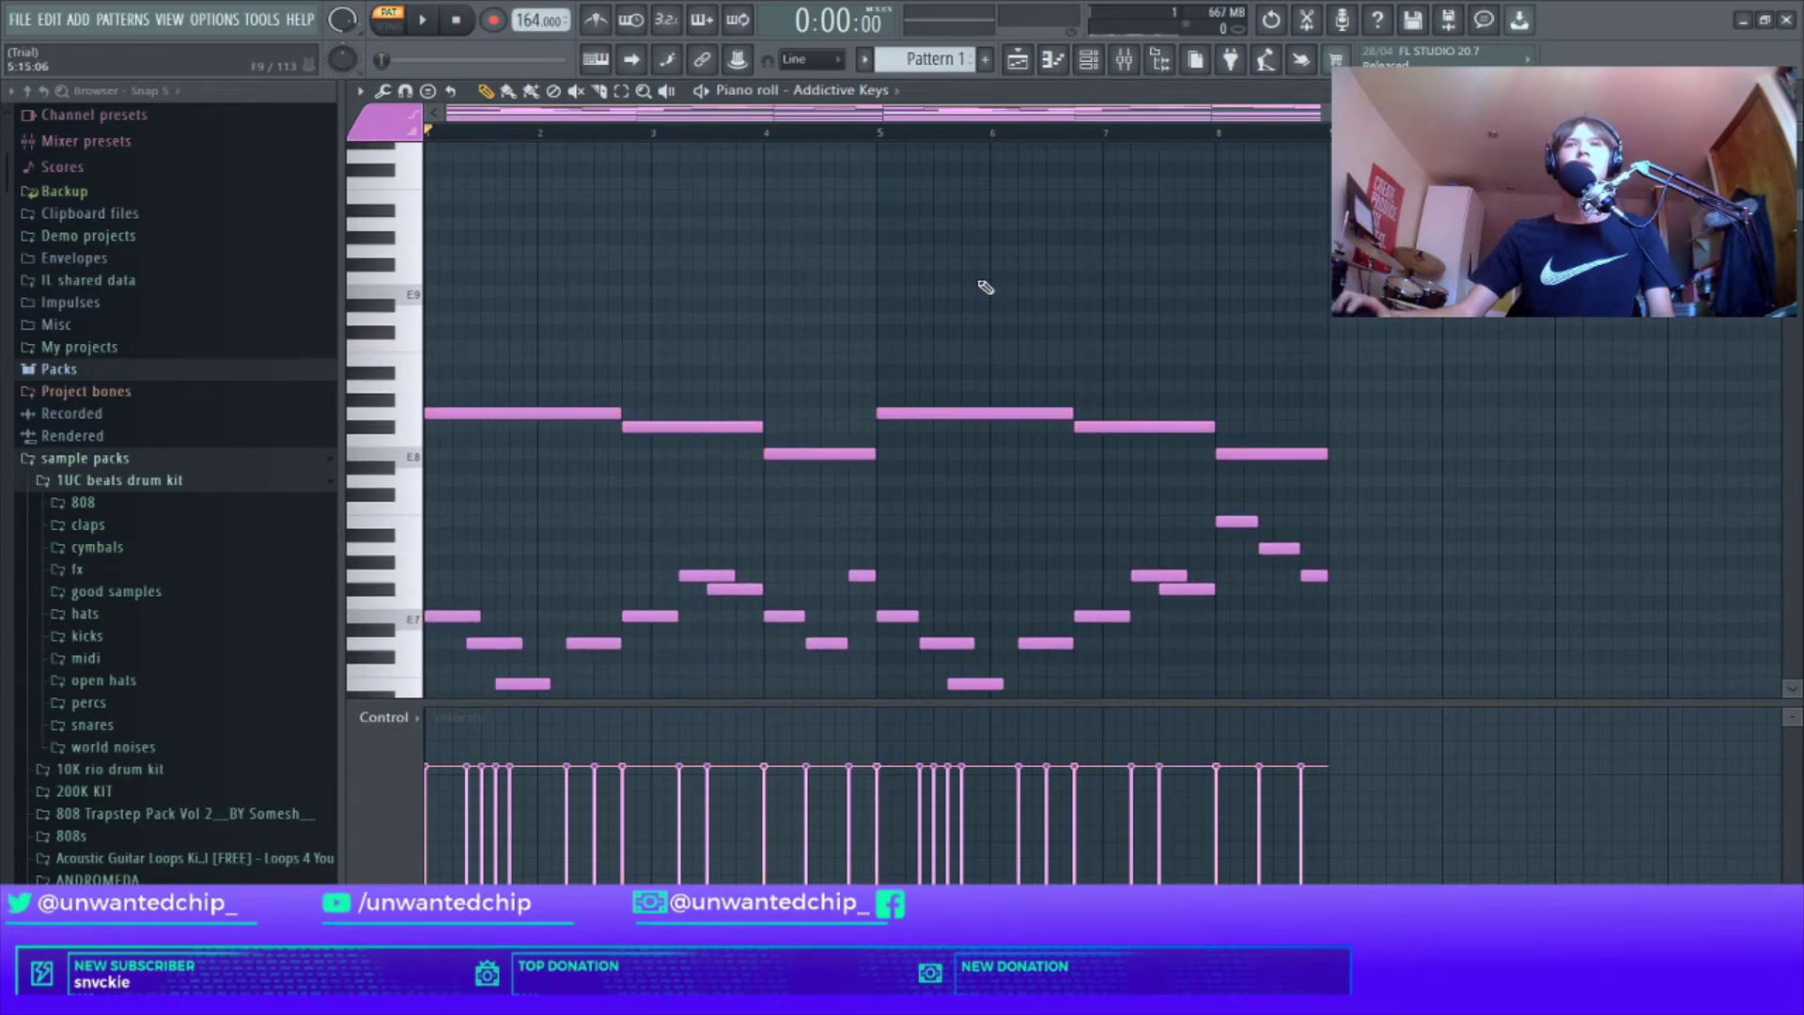
{"action": "key", "text": "space"}
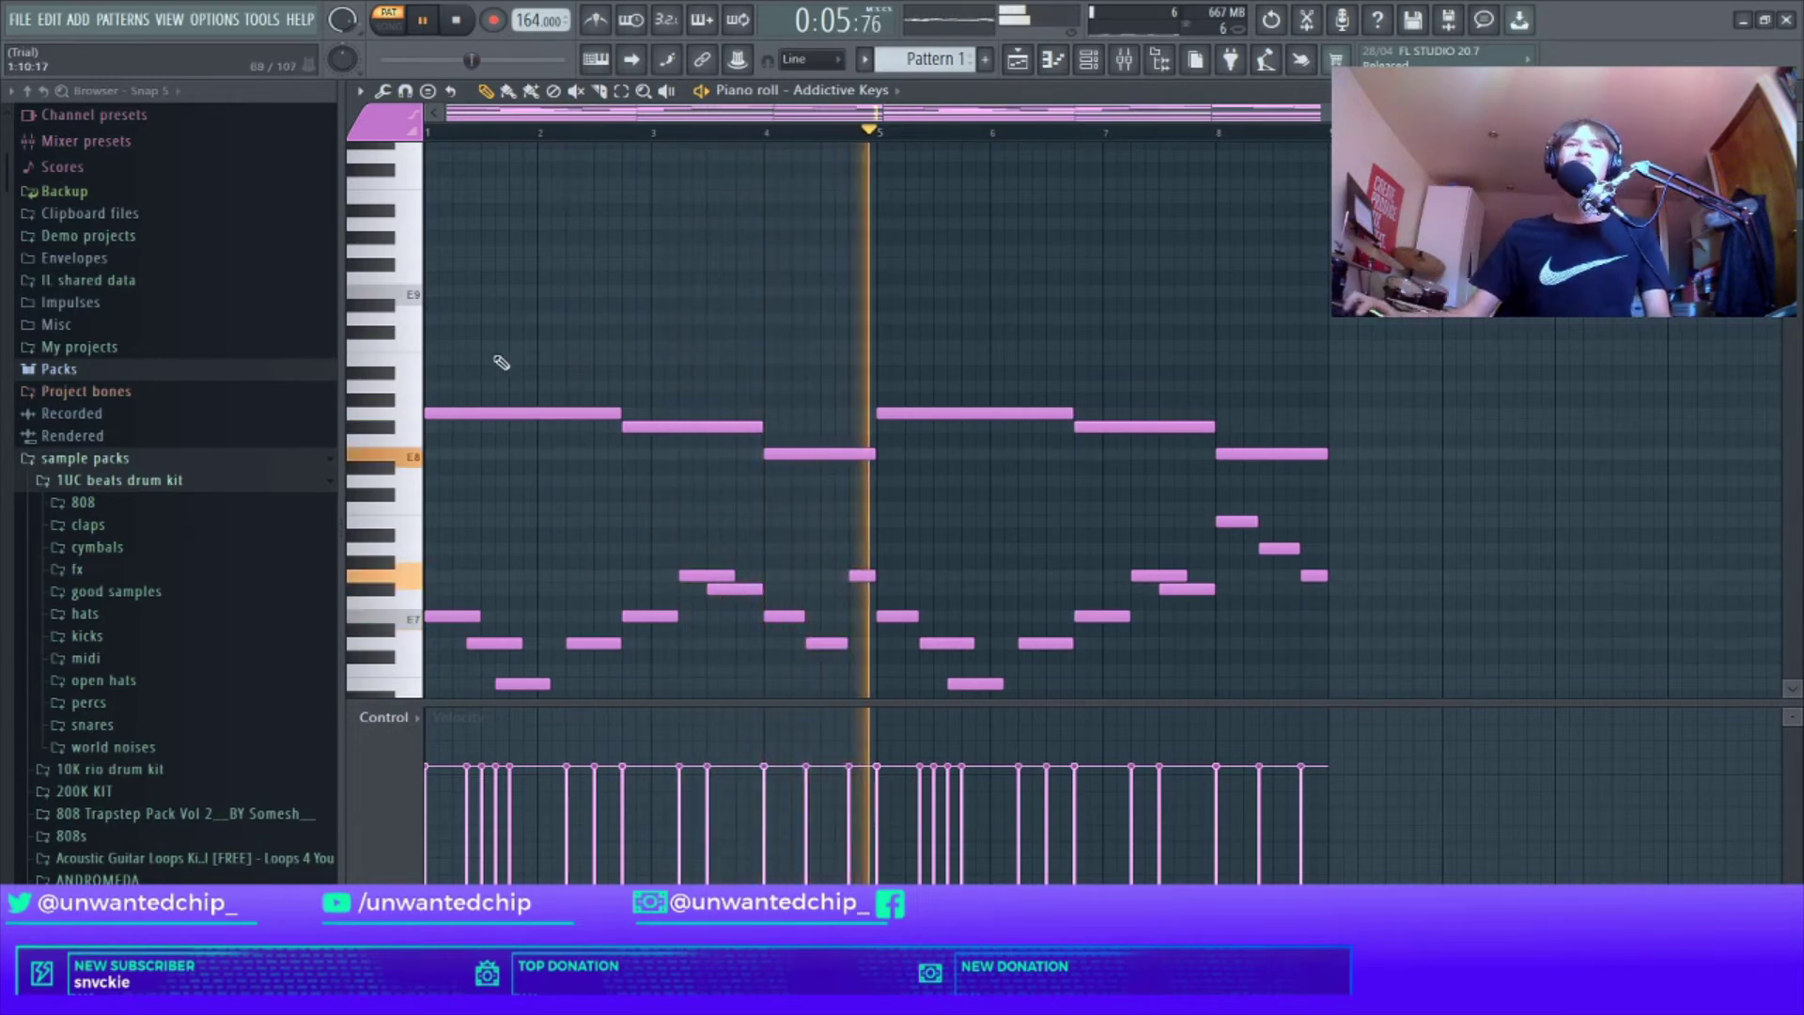
Step: Lower the velocity of the doubled high line across bars 1 to 8, and delete that line
{"action": "left_click_drag", "start_coordinate": [499, 357], "coordinate": [1362, 516]}
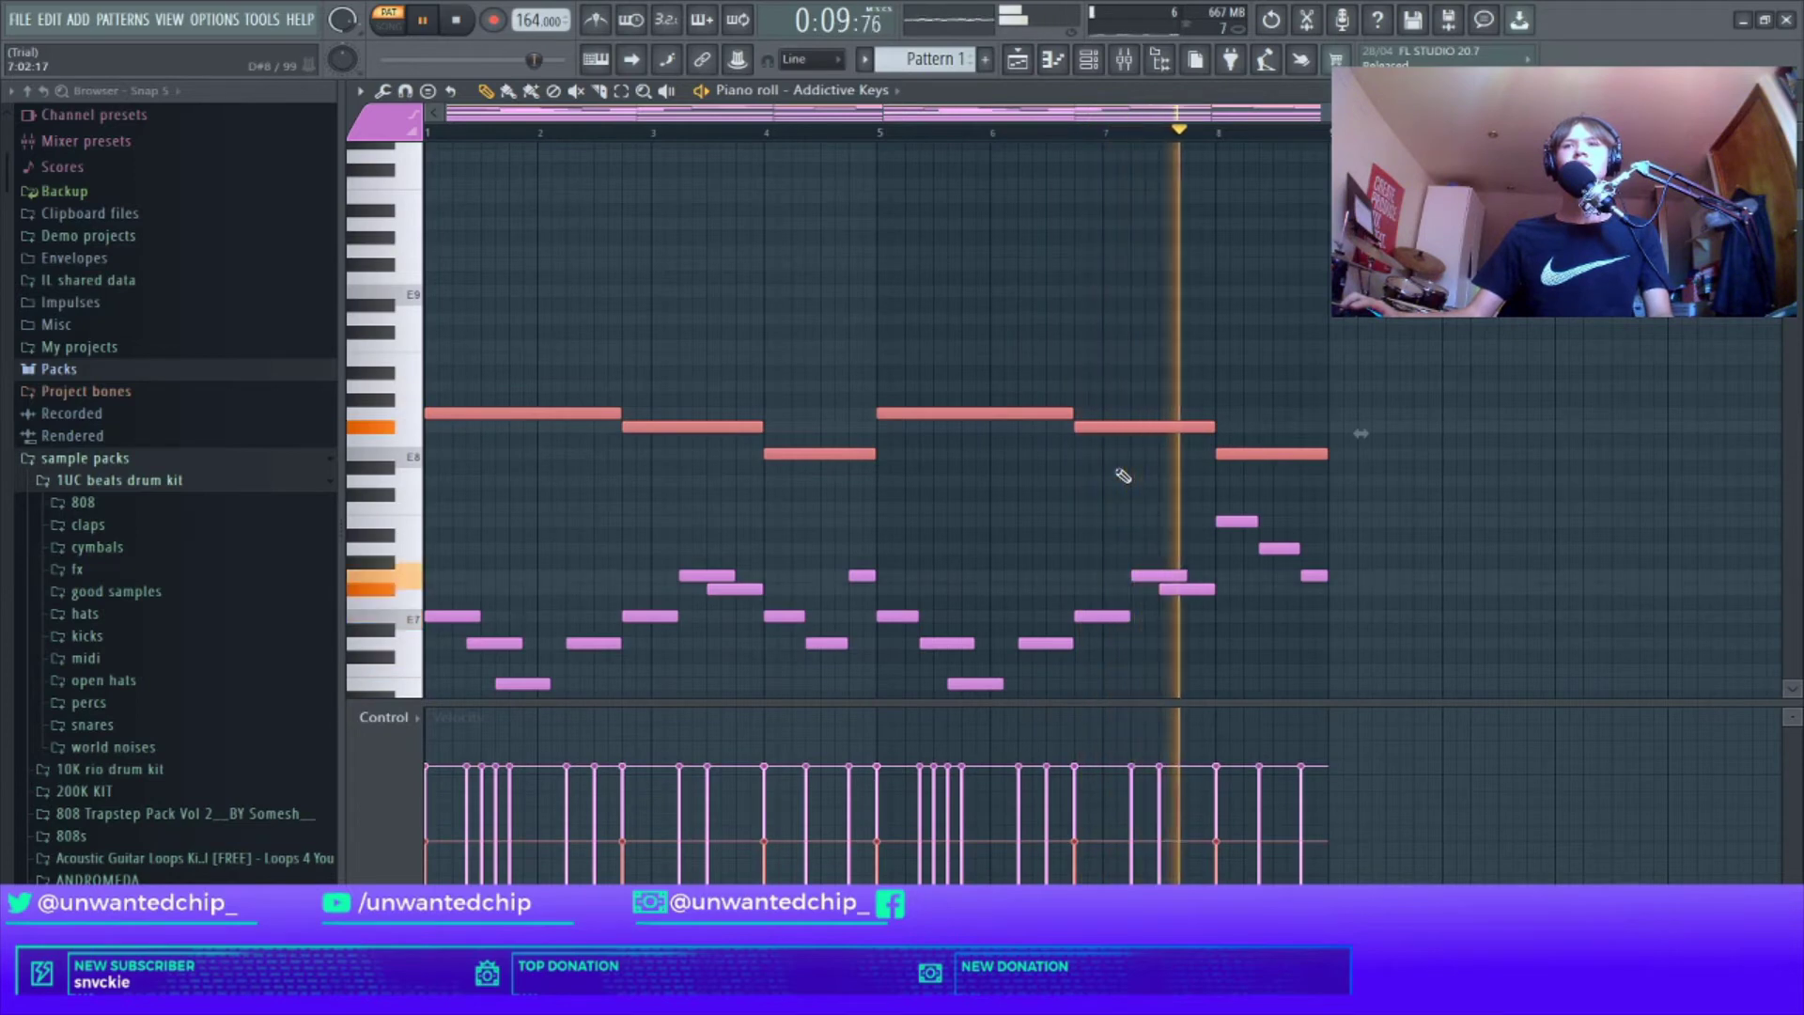
{"action": "key", "text": "Delete"}
{"action": "scroll", "coordinate": [1118, 432], "scroll_direction": "down", "scroll_amount": 5}
{"action": "scroll", "coordinate": [1099, 399], "scroll_direction": "down", "scroll_amount": 6}
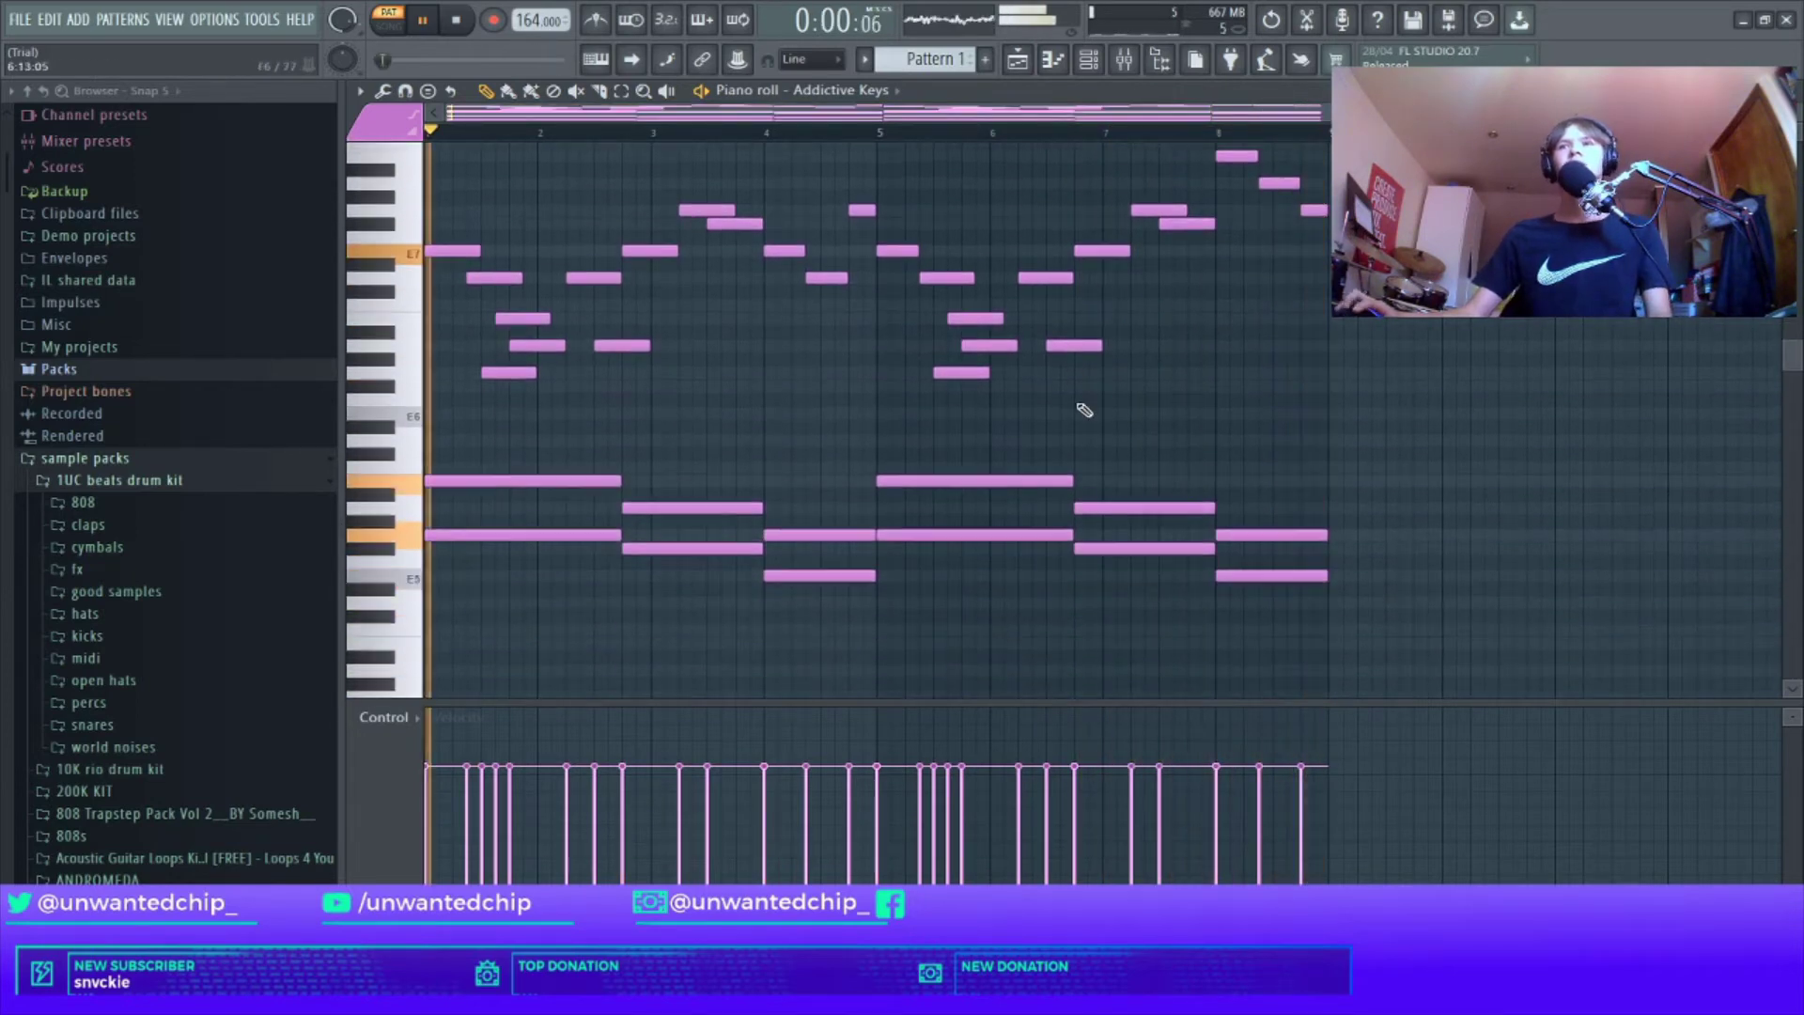
Step: Add a high counter line above the melody with E8 in bar 1, D8 in bar 3 and B7 in bar 4
{"action": "scroll", "coordinate": [657, 498], "scroll_direction": "up", "scroll_amount": 6}
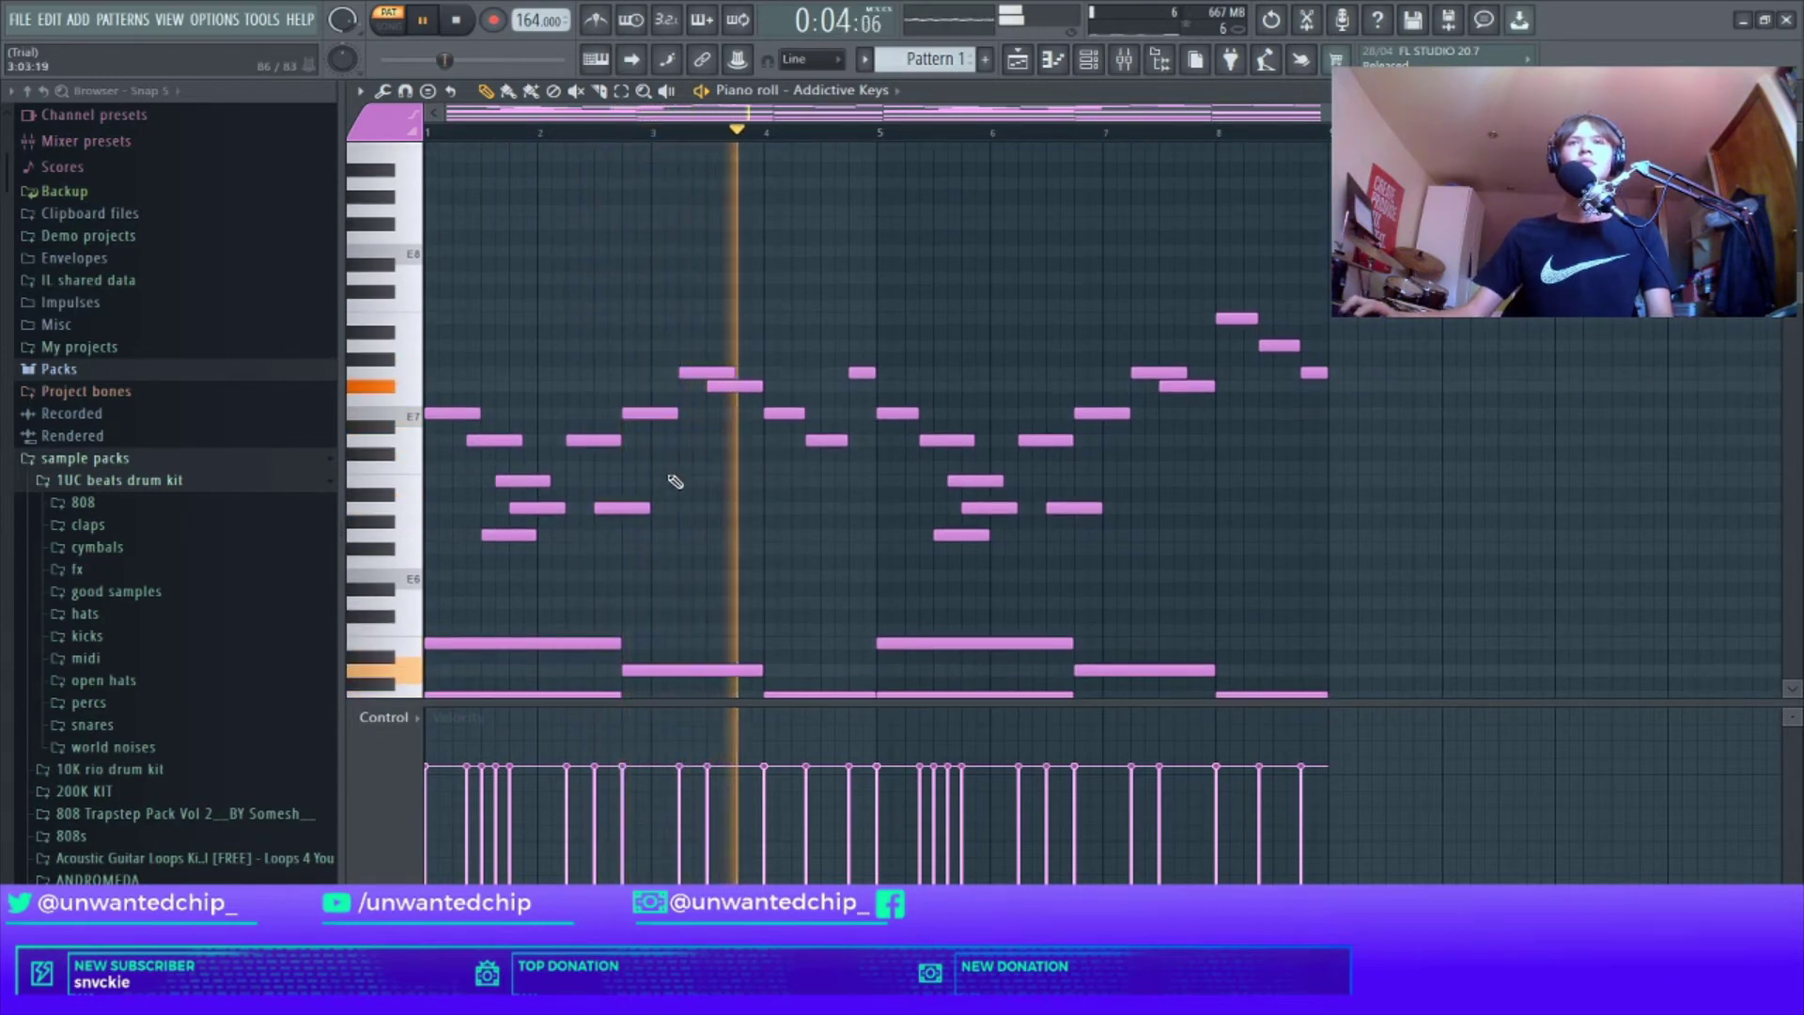
{"action": "left_click", "coordinate": [432, 251]}
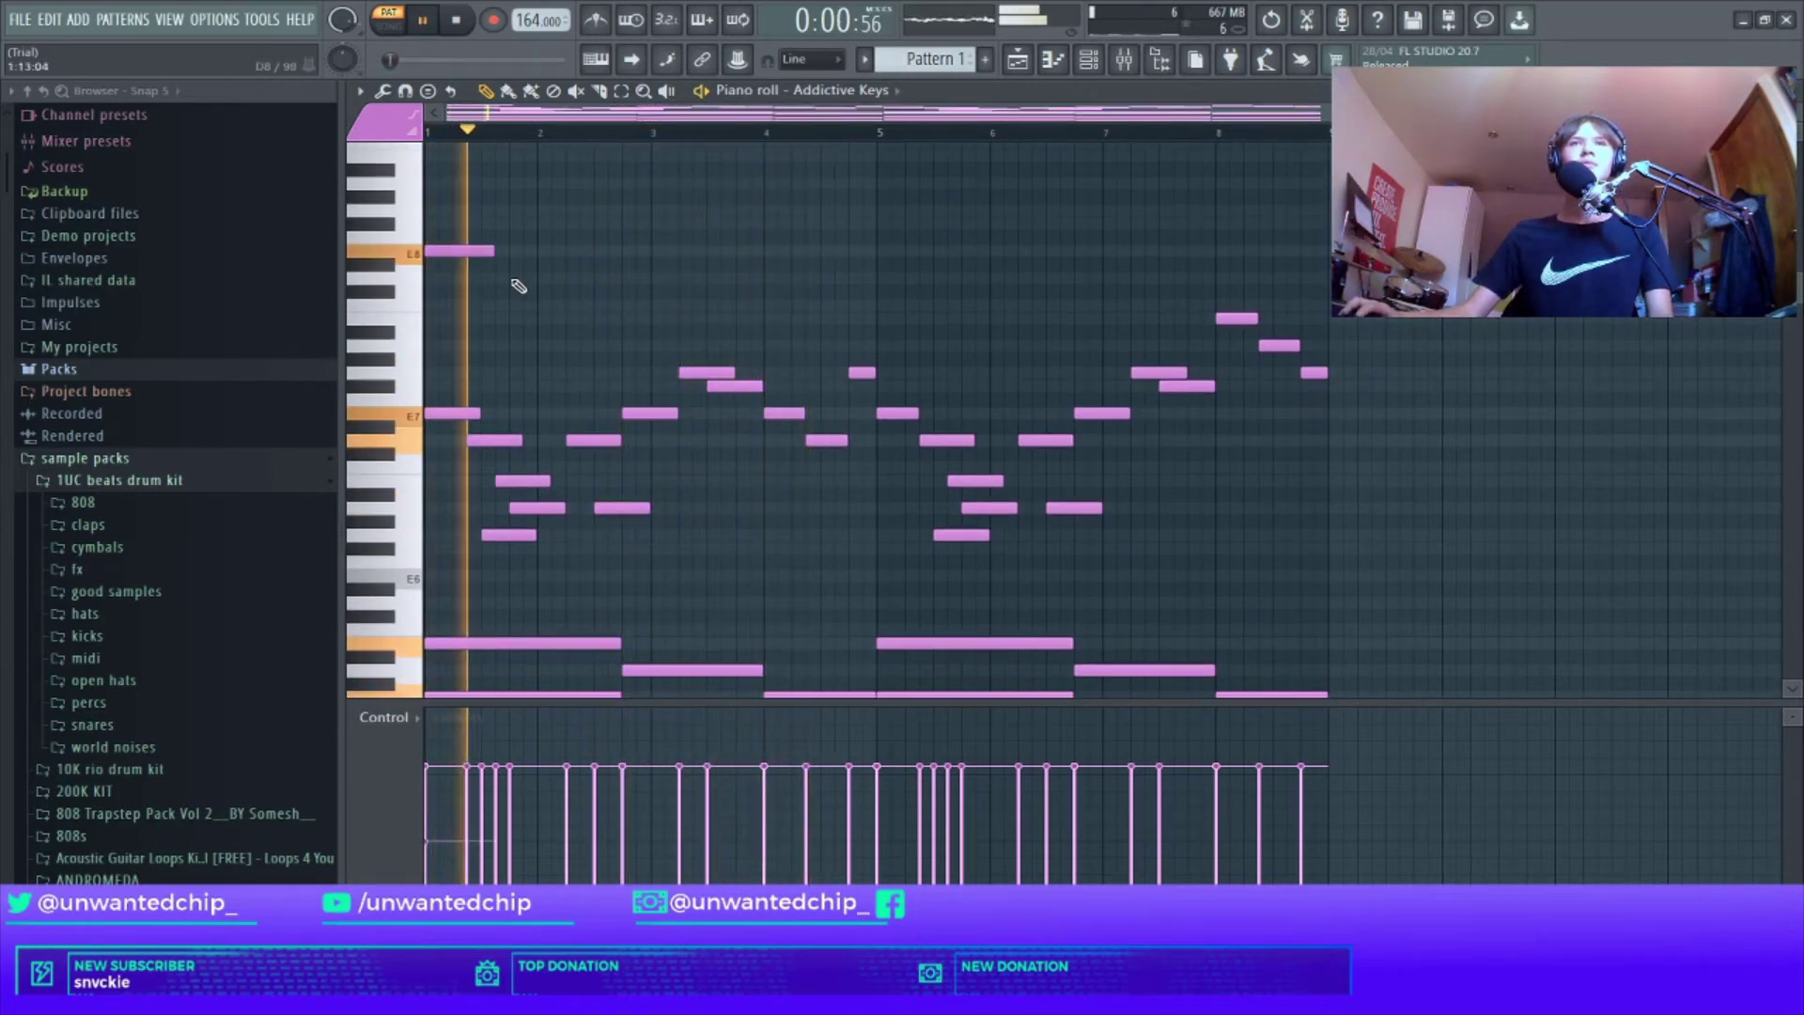
{"action": "left_click", "coordinate": [655, 277]}
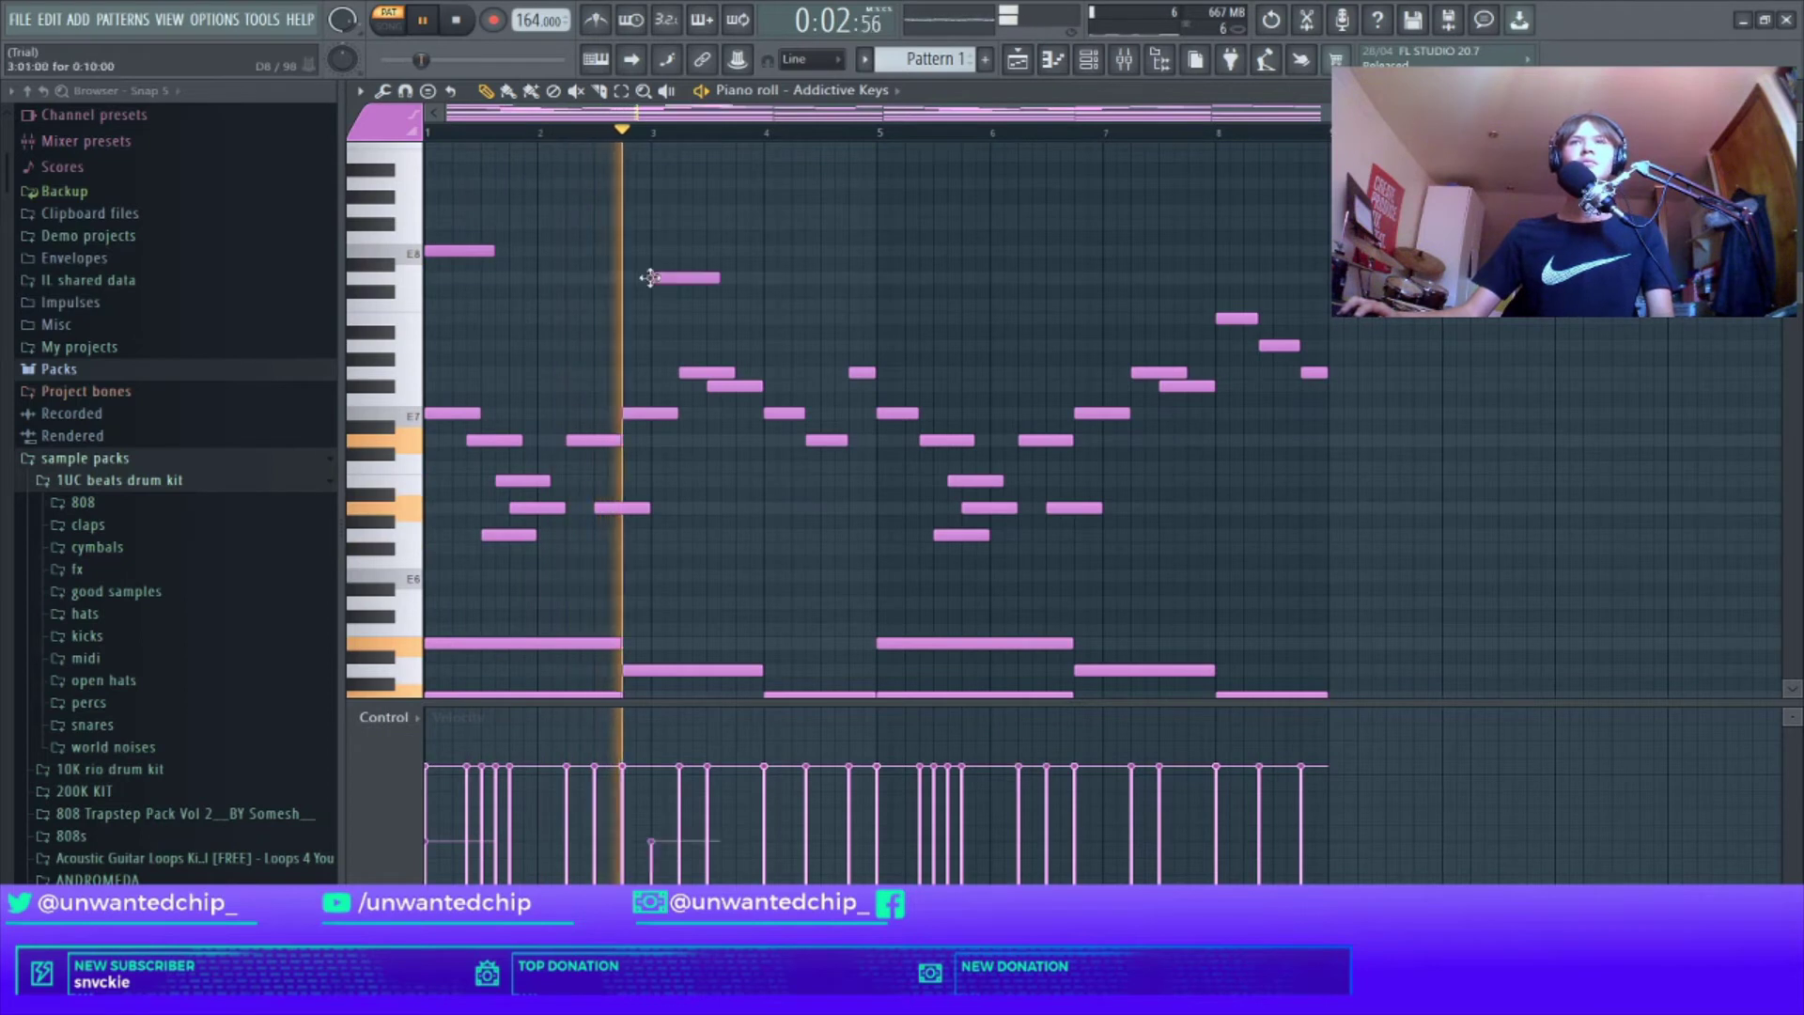
{"action": "left_click", "coordinate": [768, 306]}
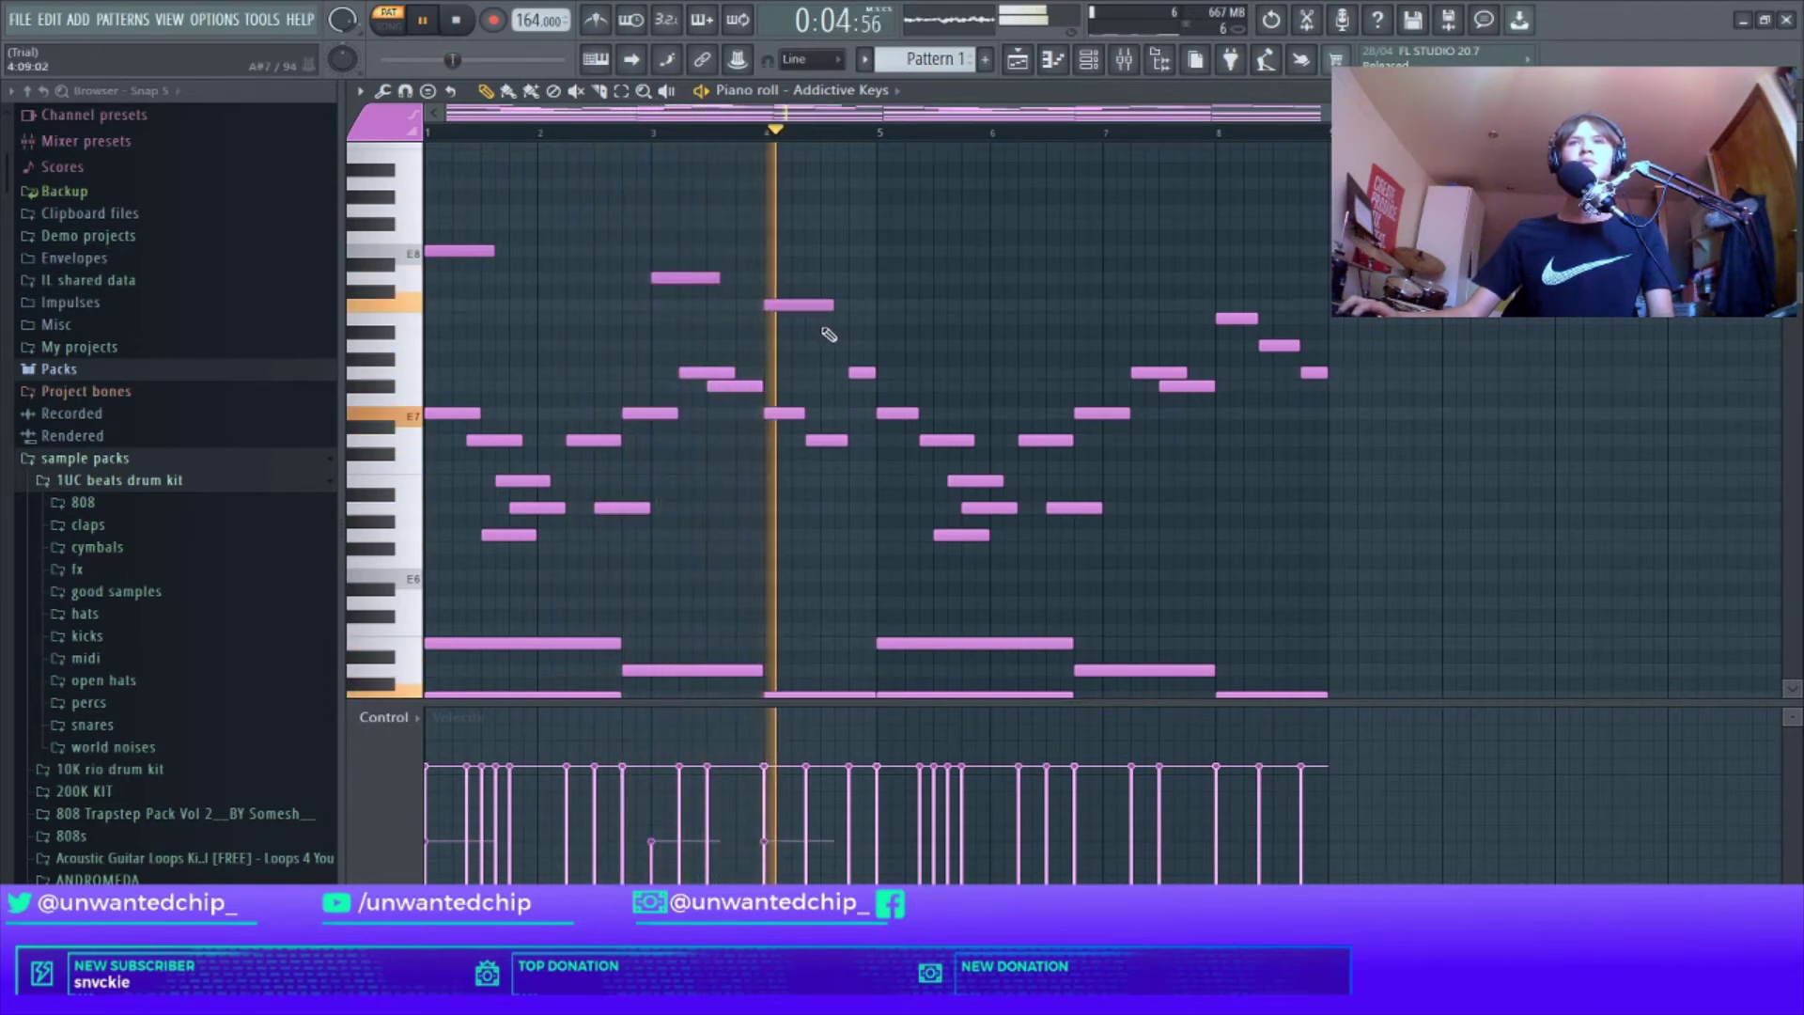
{"action": "left_click_drag", "start_coordinate": [787, 305], "coordinate": [787, 318]}
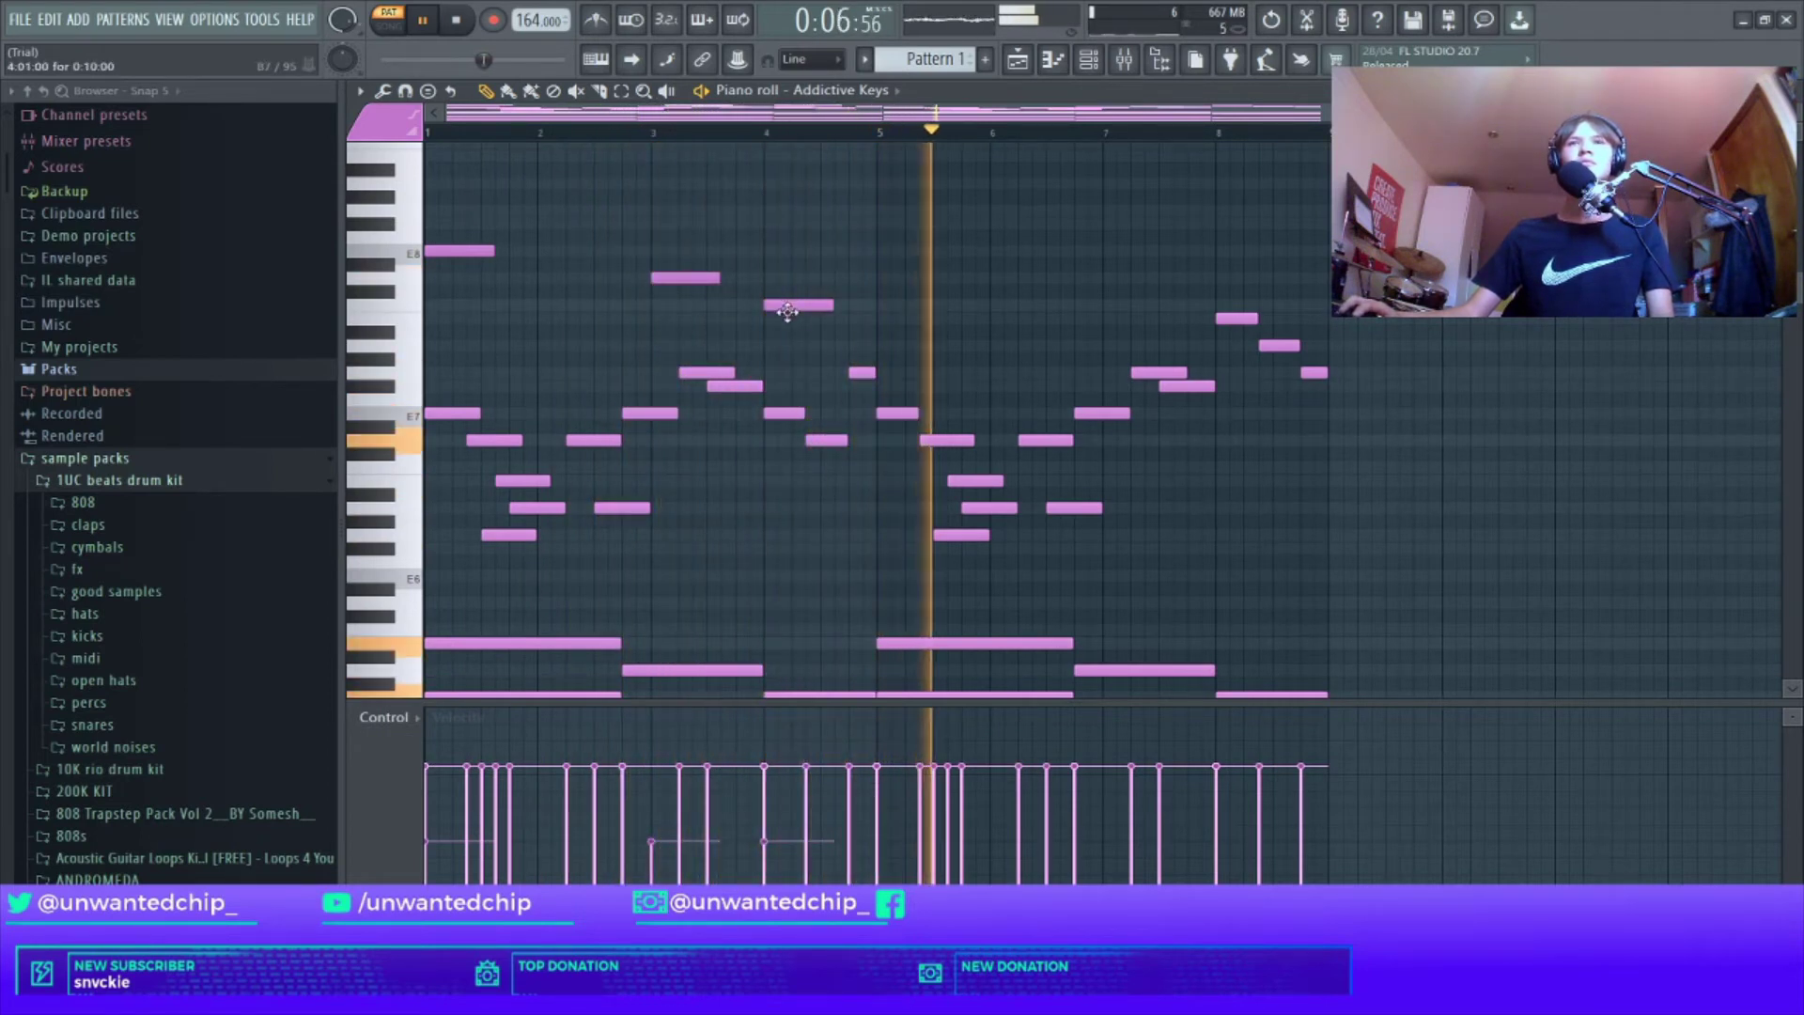
Step: Extend the high counter line with shorter notes: E8 late in bar 4, D8 late in bar 6 and B7 late in bar 7
{"action": "left_click_drag", "start_coordinate": [606, 218], "coordinate": [606, 291]}
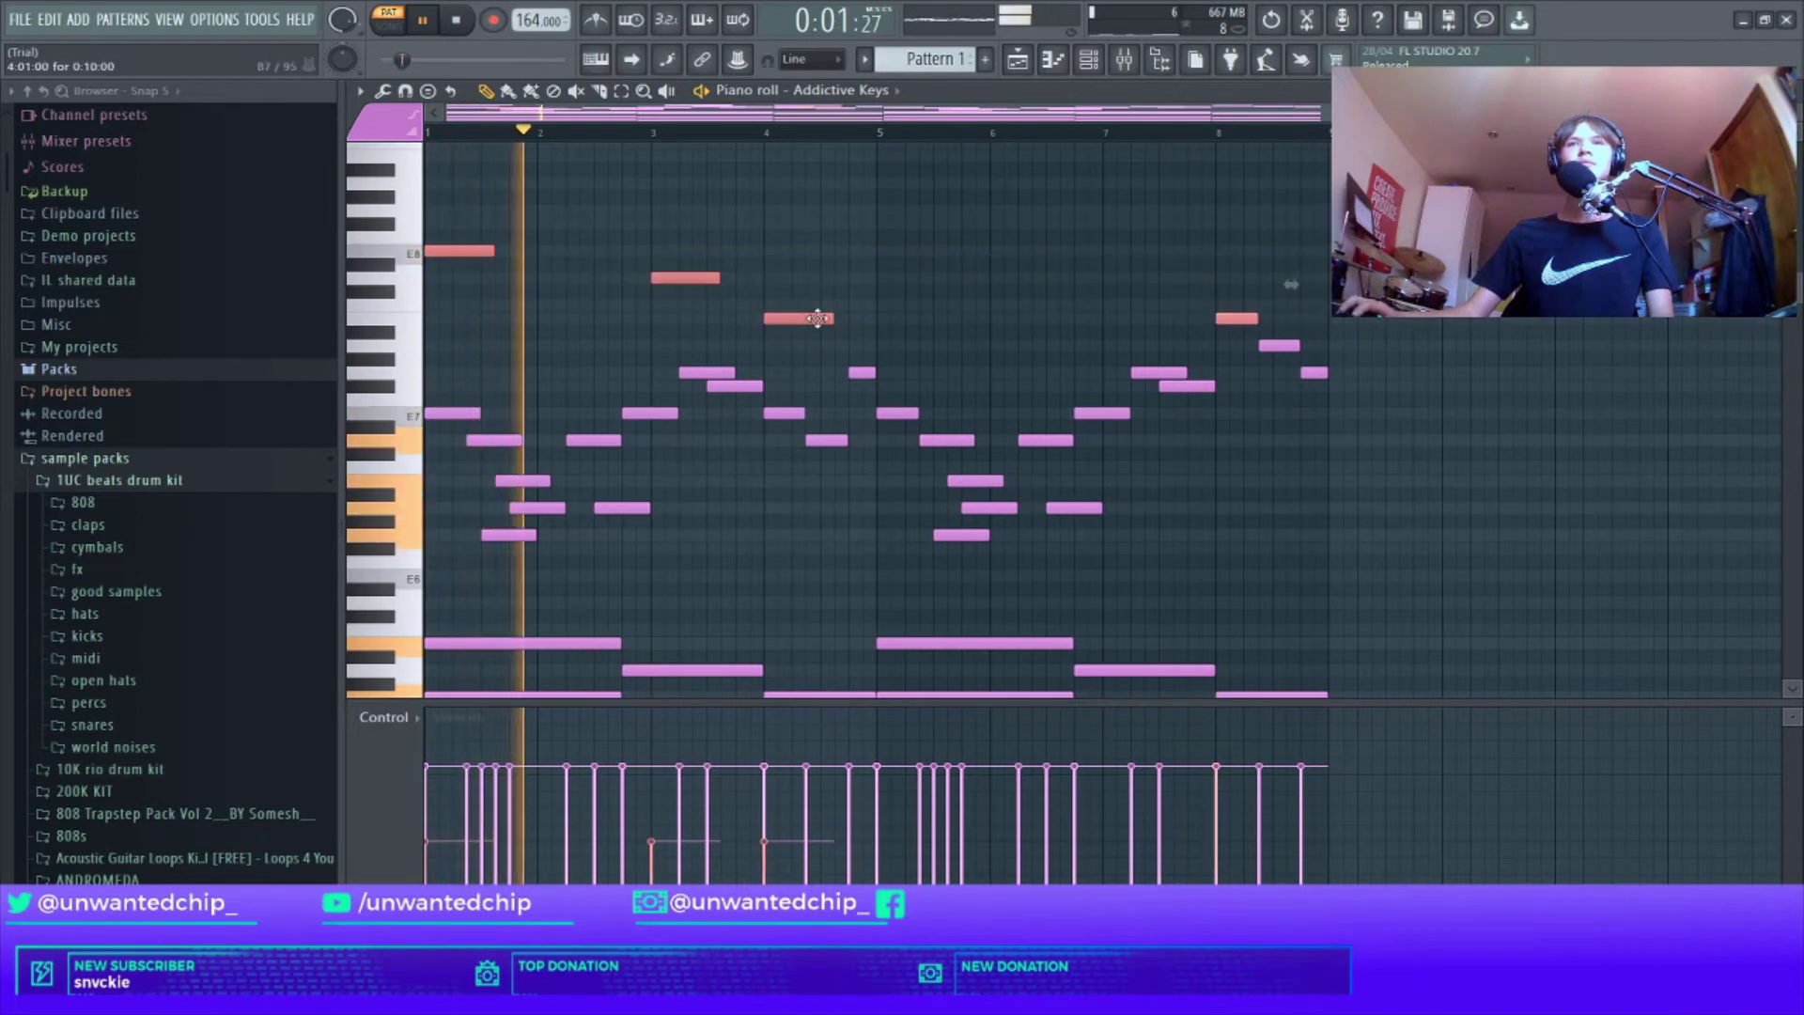
{"action": "left_click_drag", "start_coordinate": [817, 336], "coordinate": [1213, 318]}
{"action": "left_click", "coordinate": [1134, 254]}
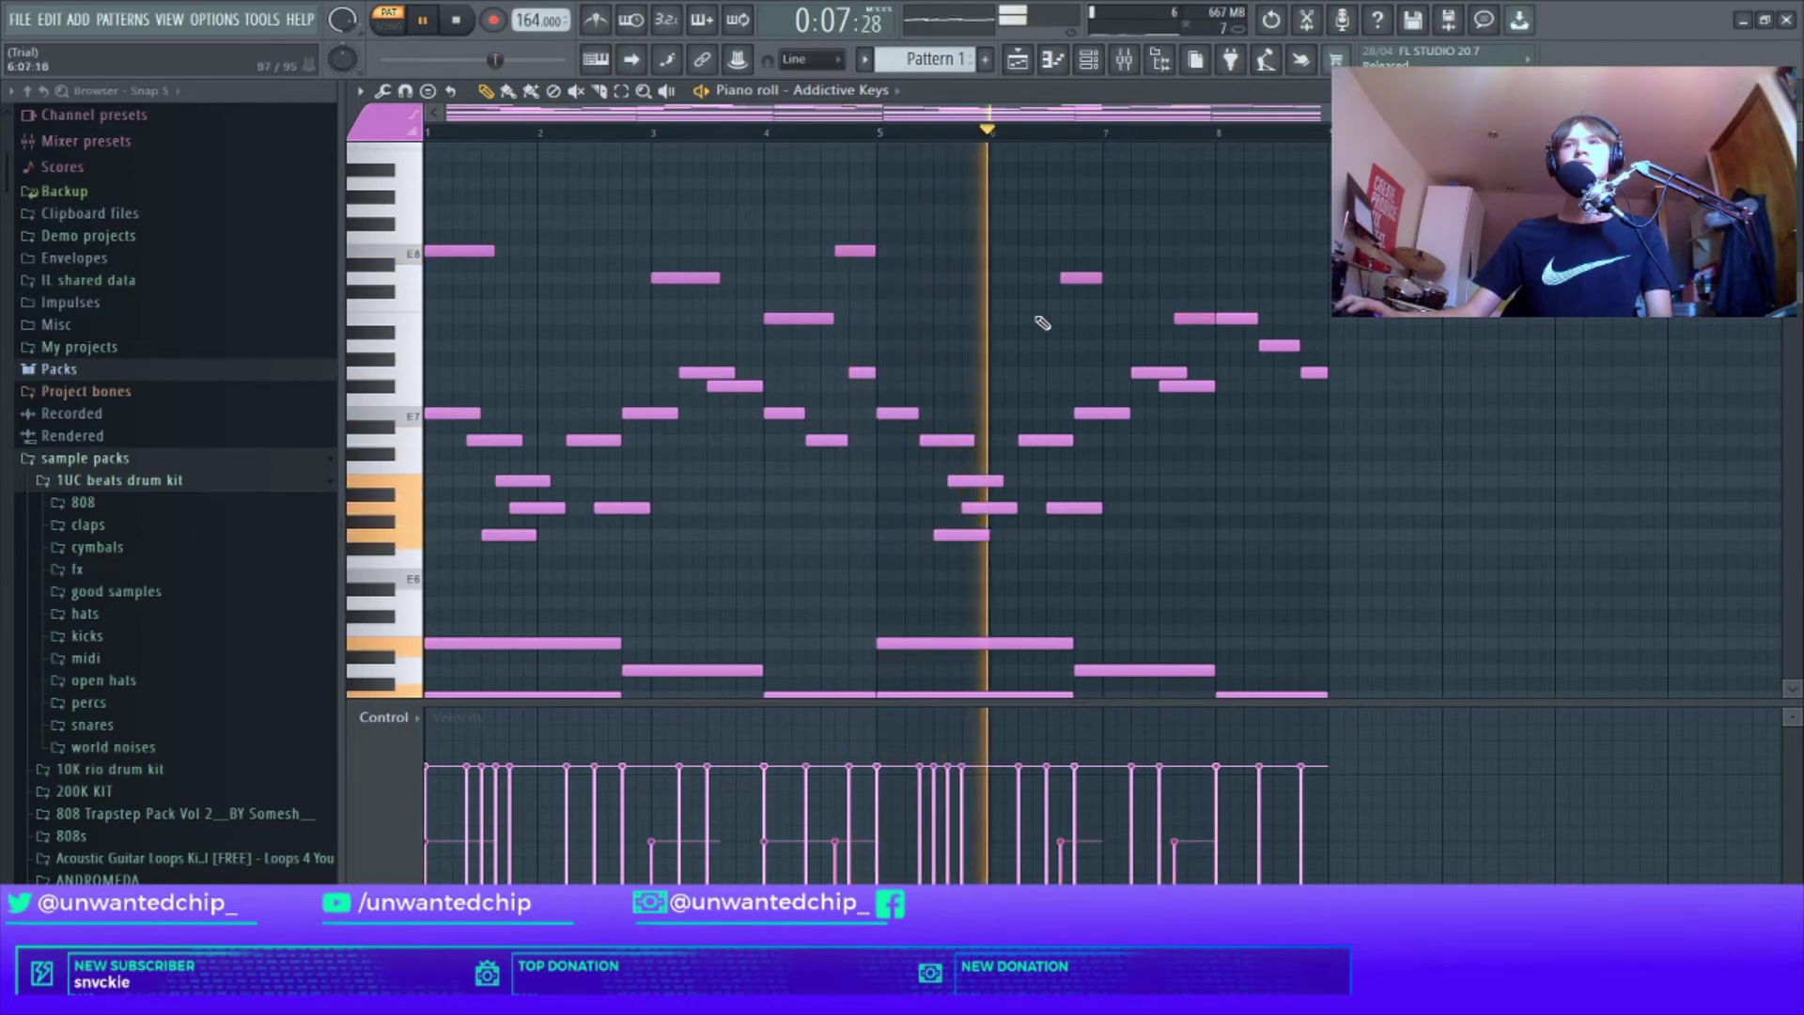
Step: Select the high counter-line notes across bars 1 to 7, lower their velocity to near the minimum, and stop playback
{"action": "left_click_drag", "start_coordinate": [834, 225], "coordinate": [1165, 324]}
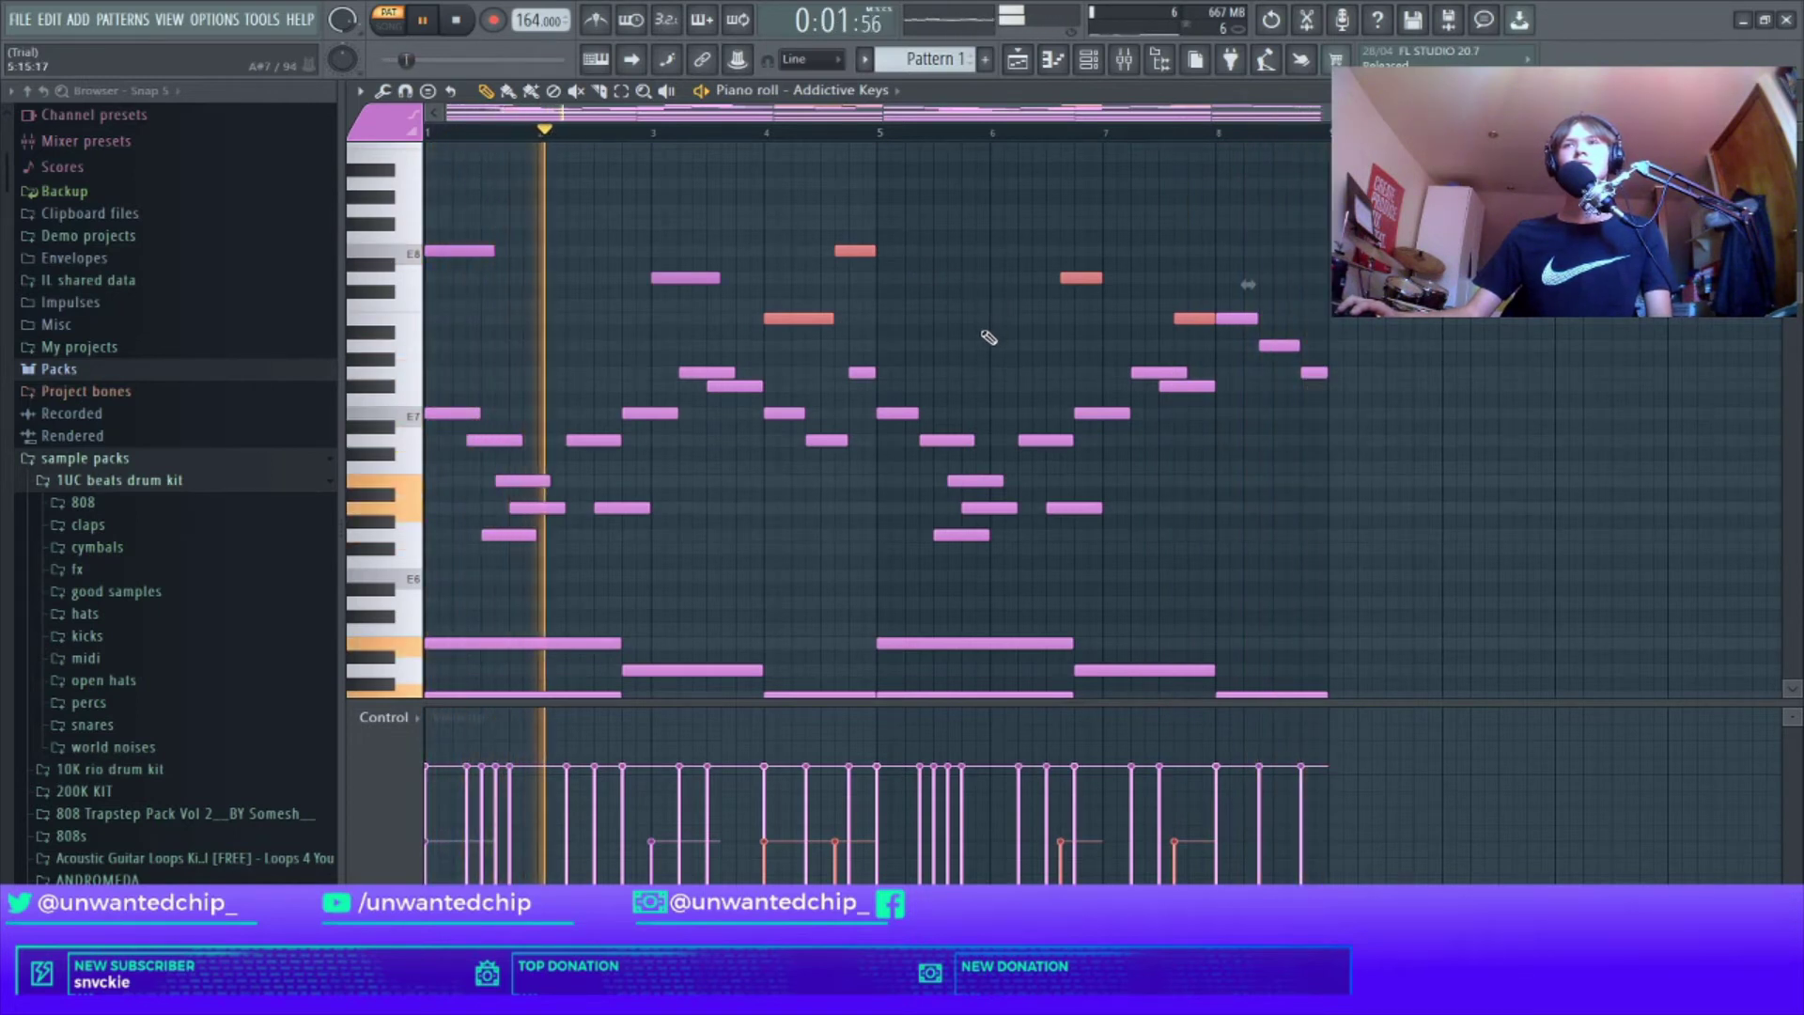
{"action": "left_click", "coordinate": [919, 318]}
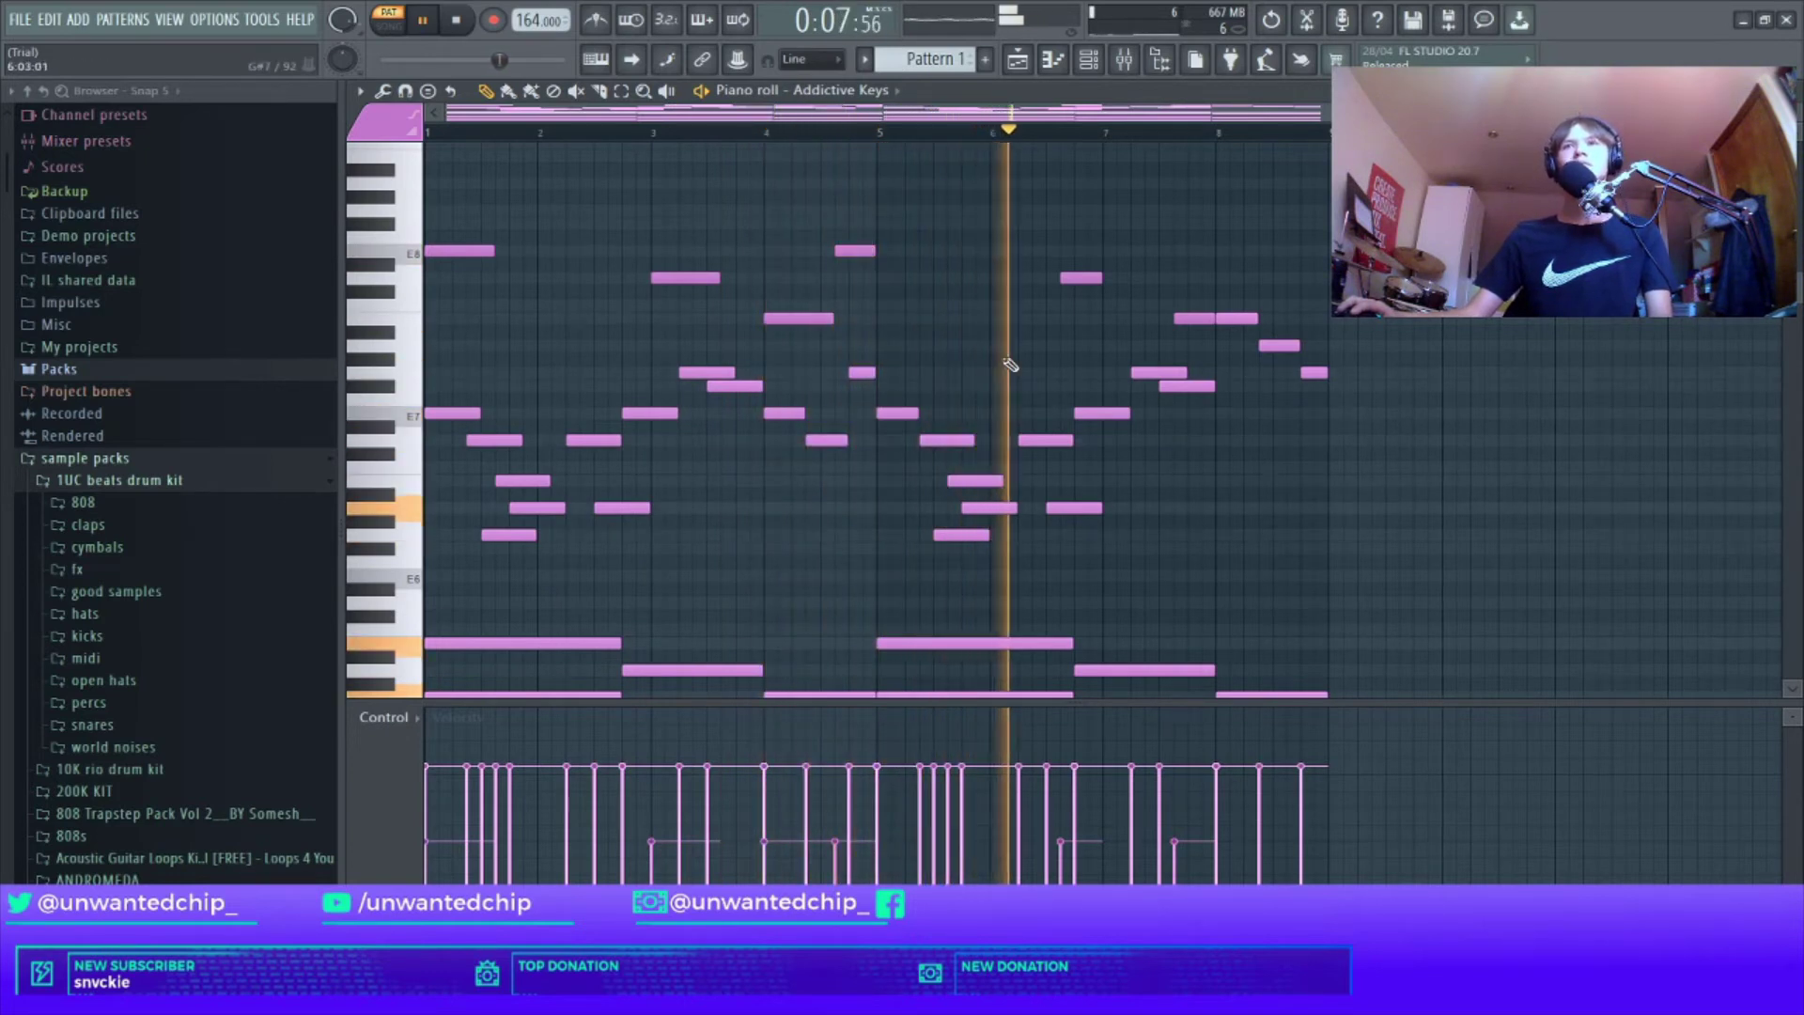
{"action": "left_click_drag", "start_coordinate": [460, 193], "coordinate": [959, 329]}
{"action": "left_click_drag", "start_coordinate": [1059, 263], "coordinate": [1199, 330]}
{"action": "key", "text": "space"}
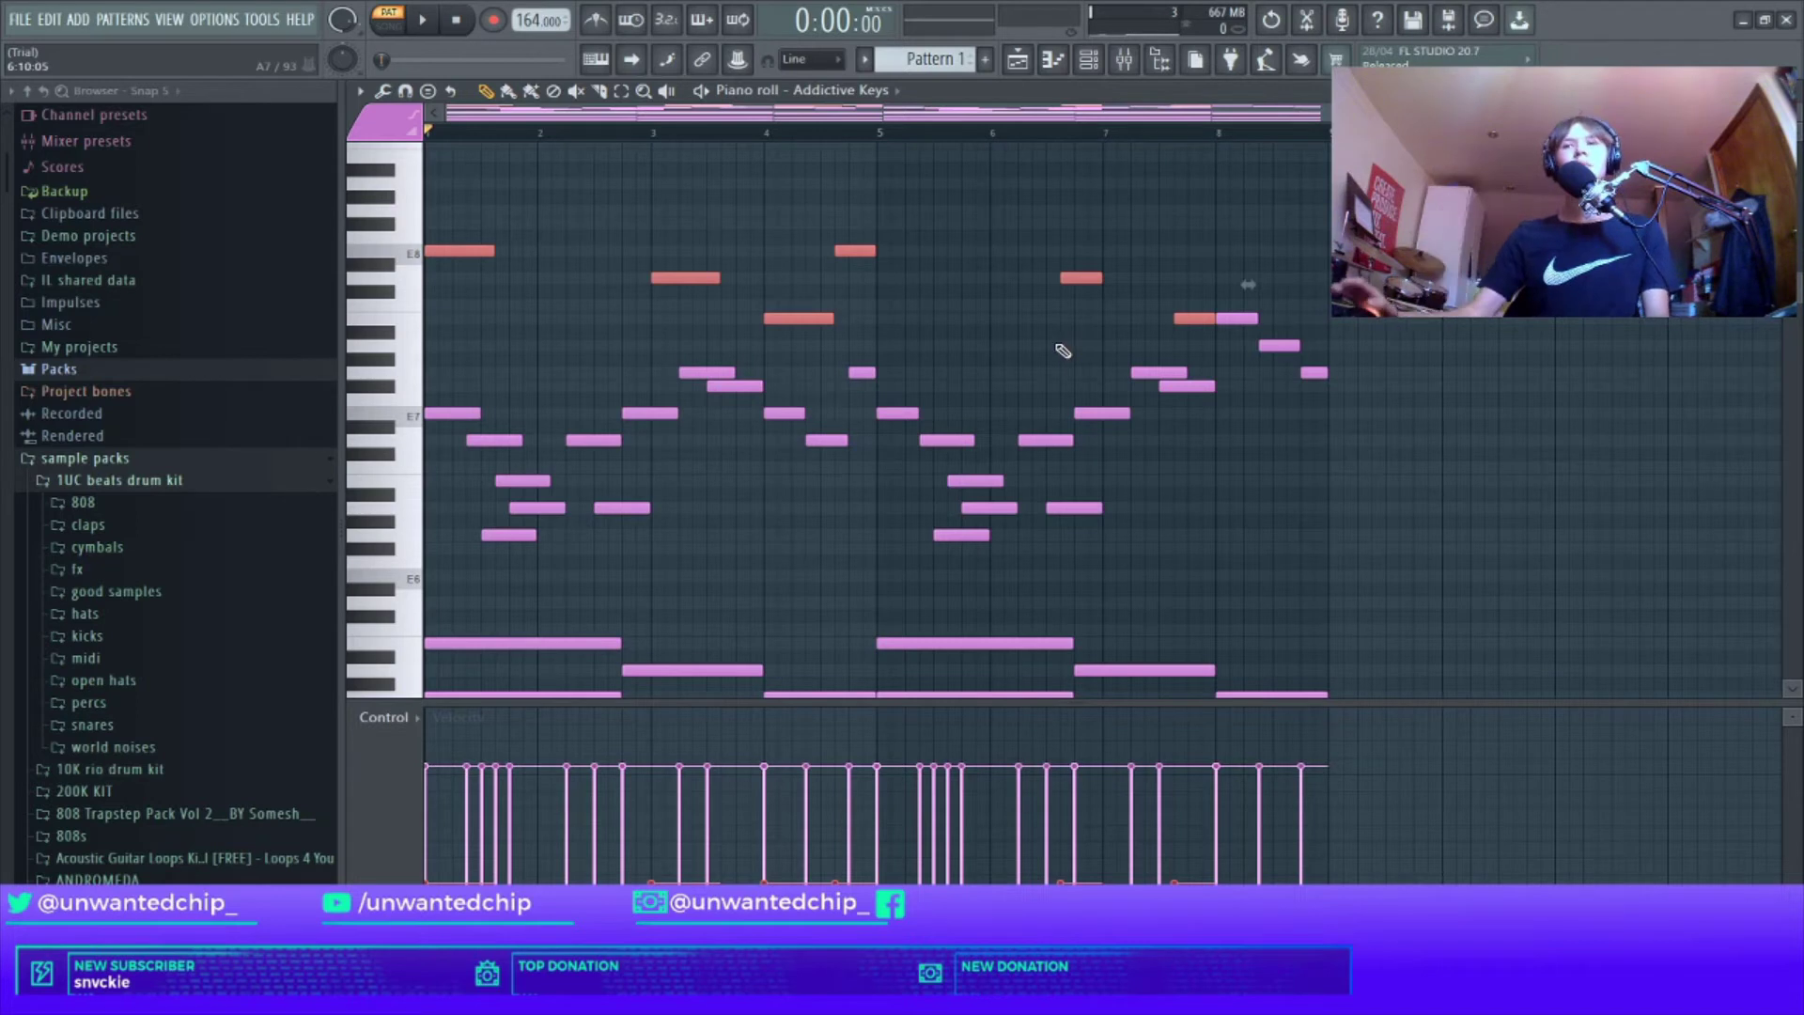
Step: Play the loop to check the quiet counter line against the melody and chords
{"action": "scroll", "coordinate": [1038, 340], "scroll_direction": "down", "scroll_amount": 4}
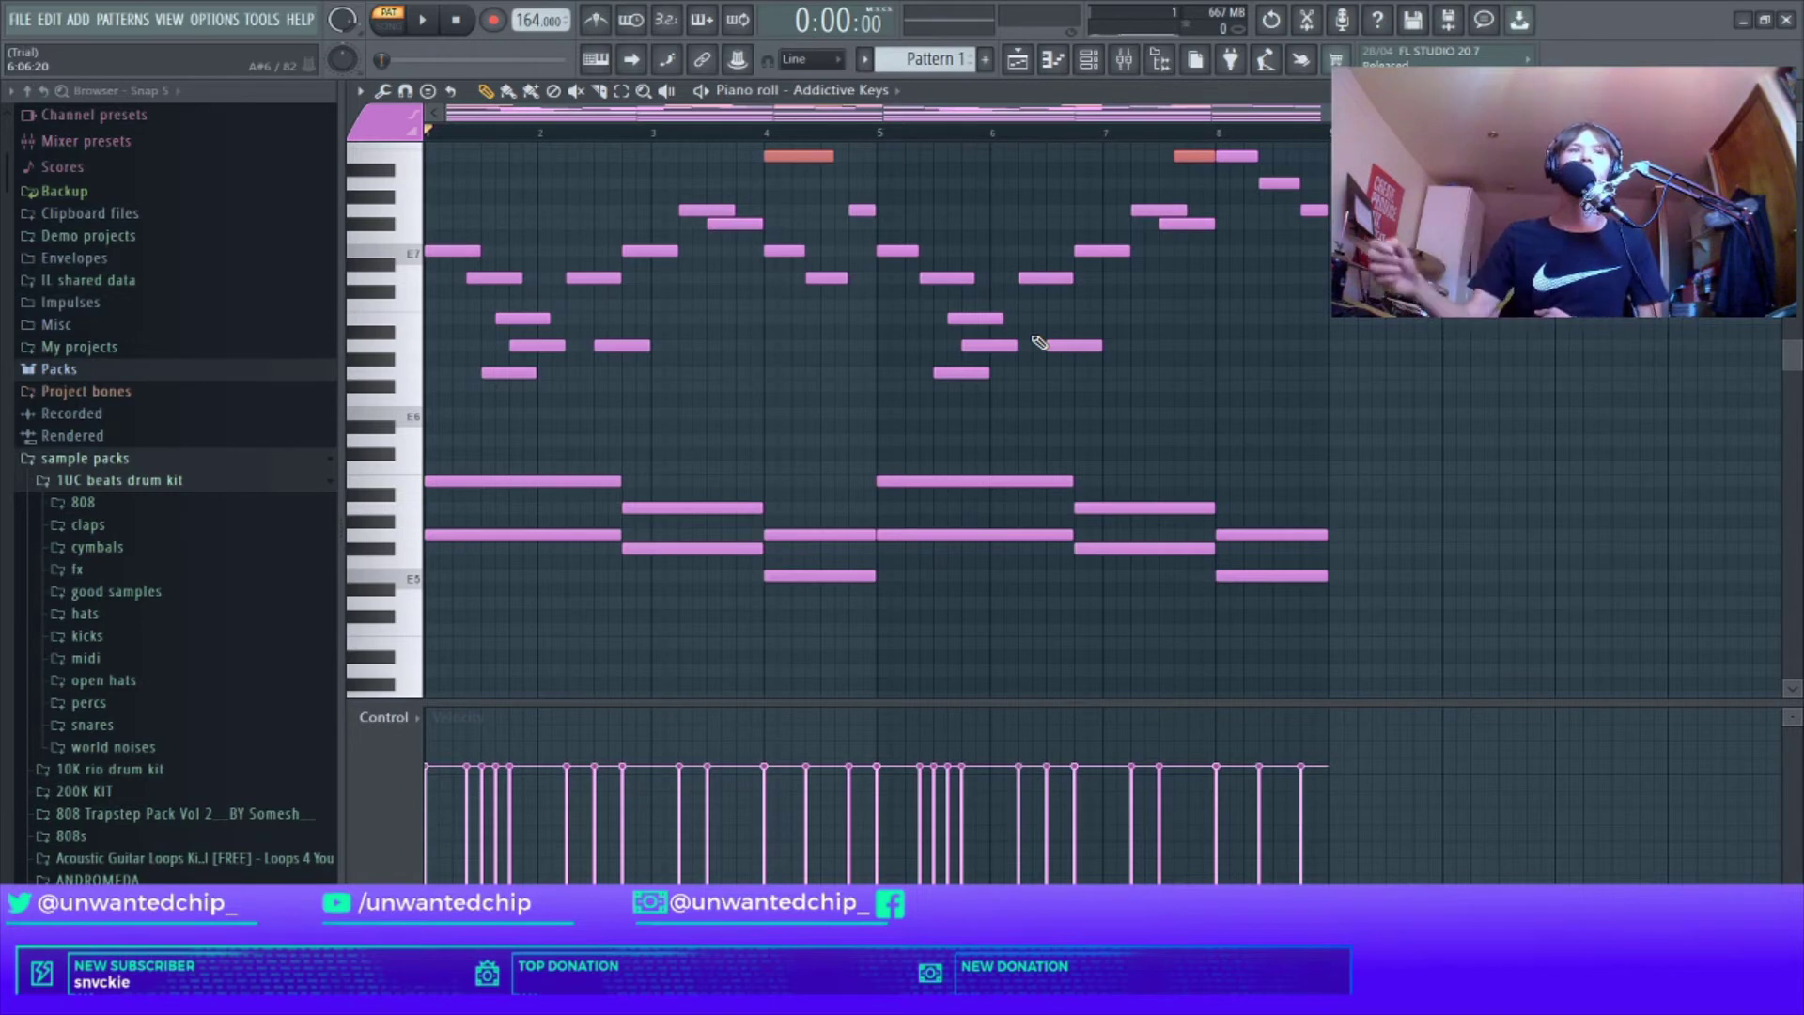
{"action": "scroll", "coordinate": [846, 402], "scroll_direction": "up", "scroll_amount": 6}
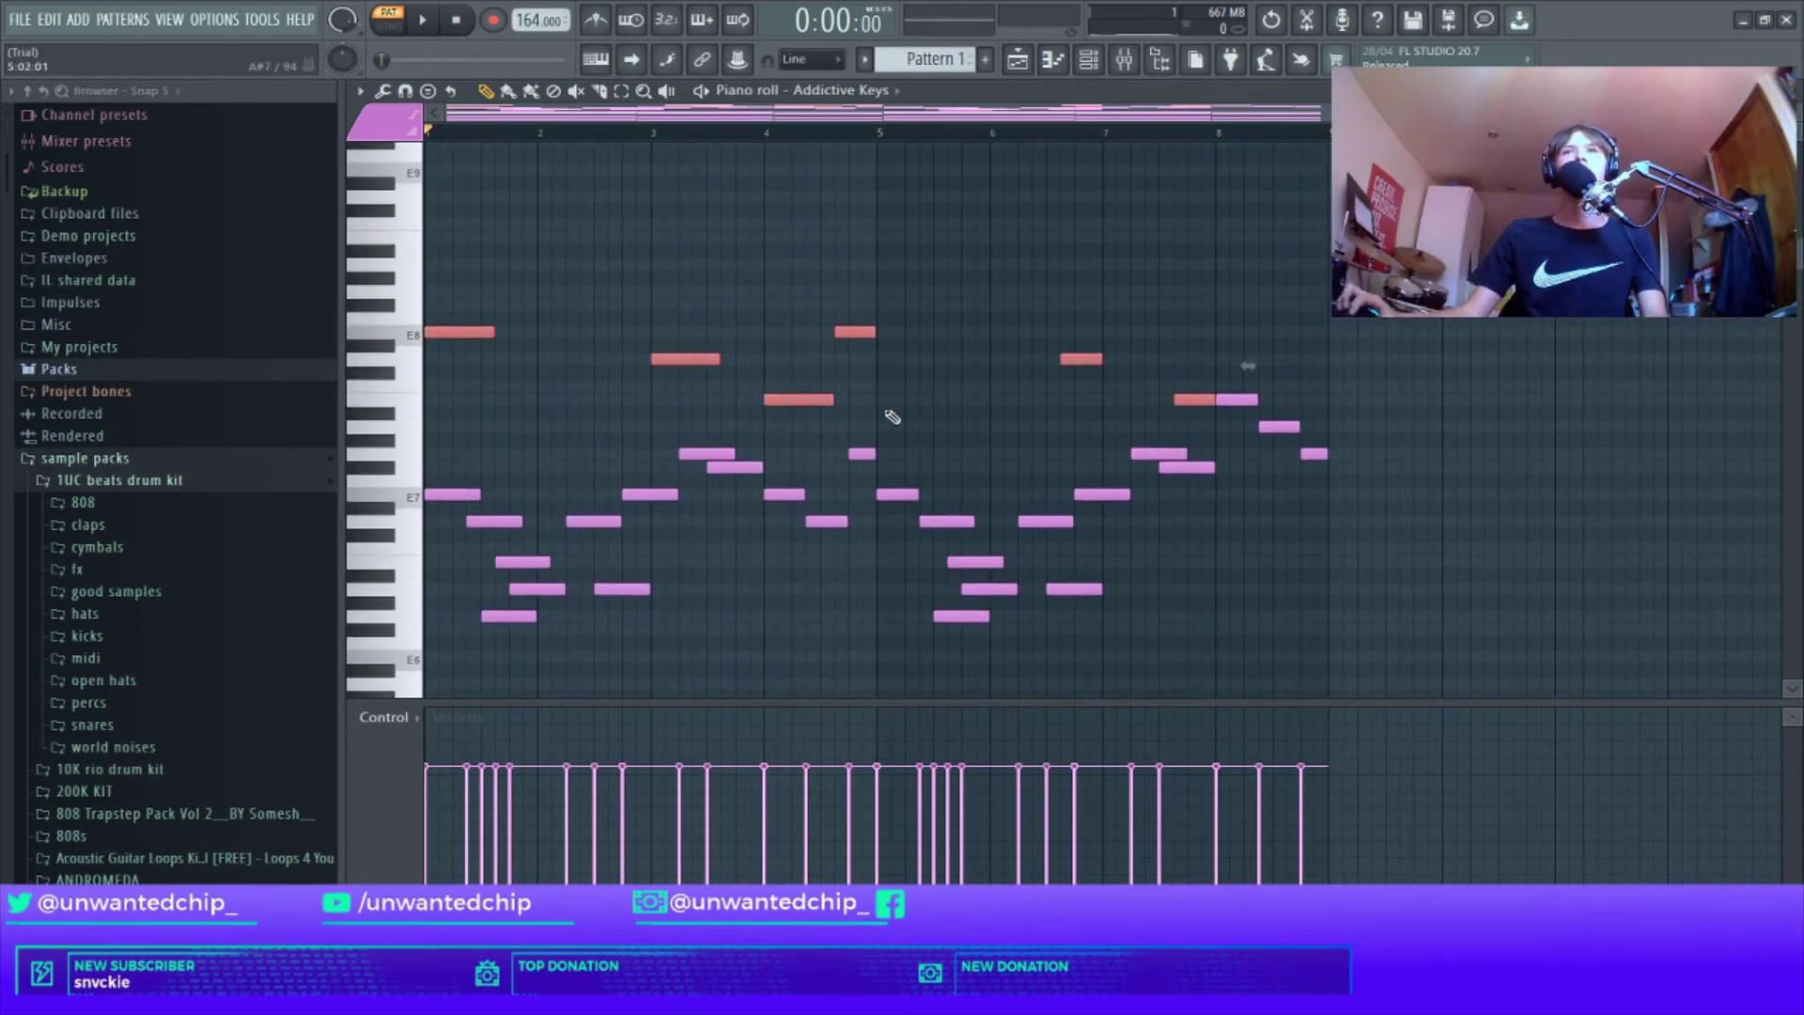
{"action": "key", "text": "space"}
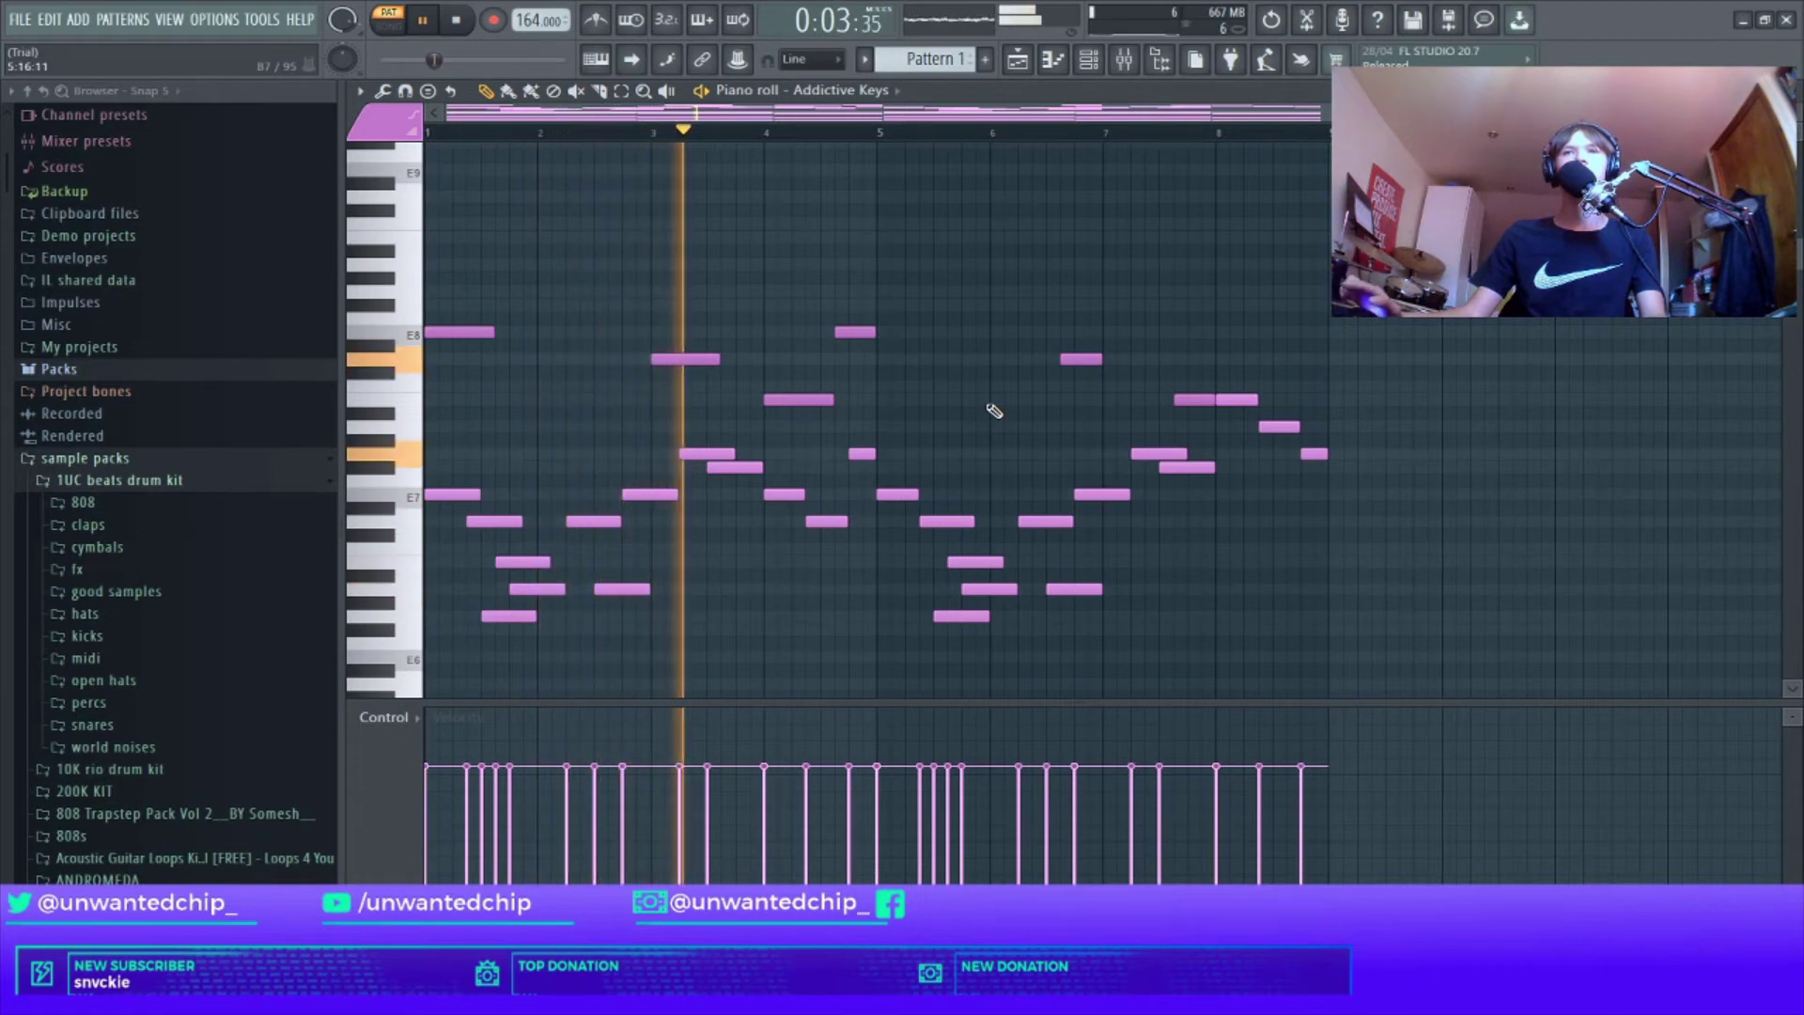
{"action": "key", "text": "space"}
Step: Select the melody, chord and bass notes, including the high bar 8 notes but not the counter line, and raise their velocity to maximum
{"action": "scroll", "coordinate": [986, 394], "scroll_direction": "down", "scroll_amount": 7}
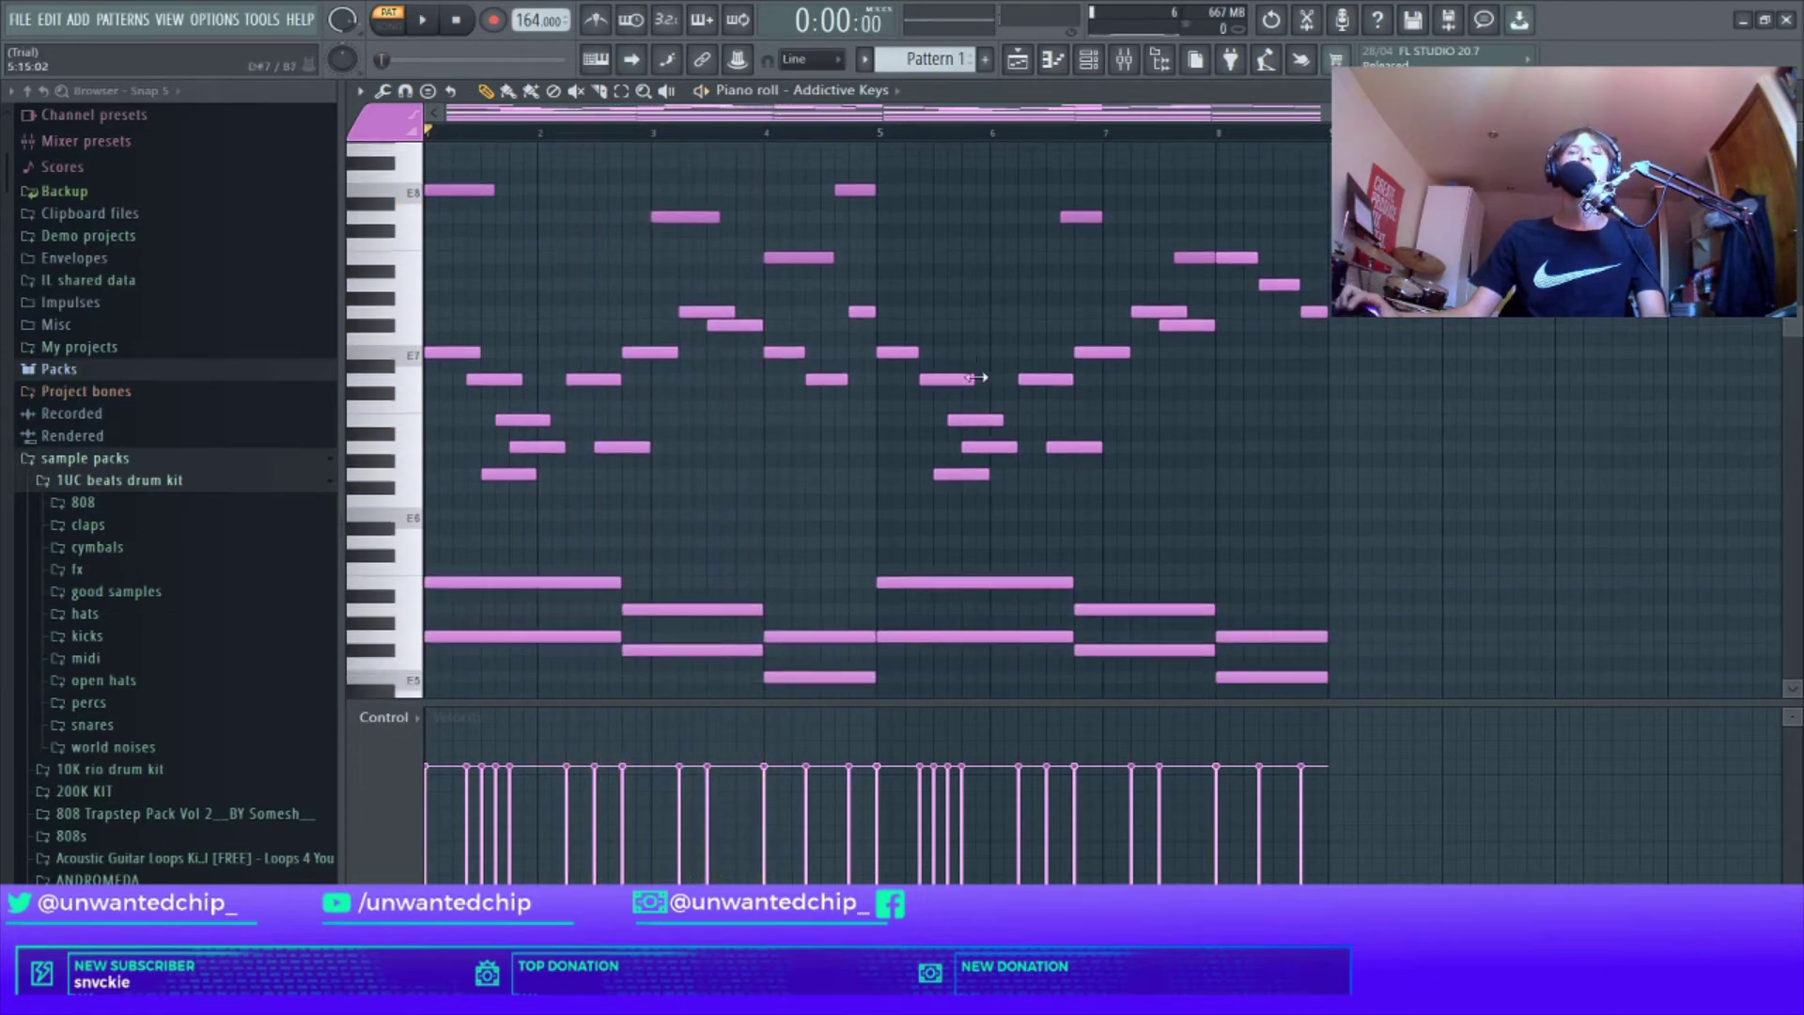
{"action": "scroll", "coordinate": [985, 389], "scroll_direction": "up", "scroll_amount": 3}
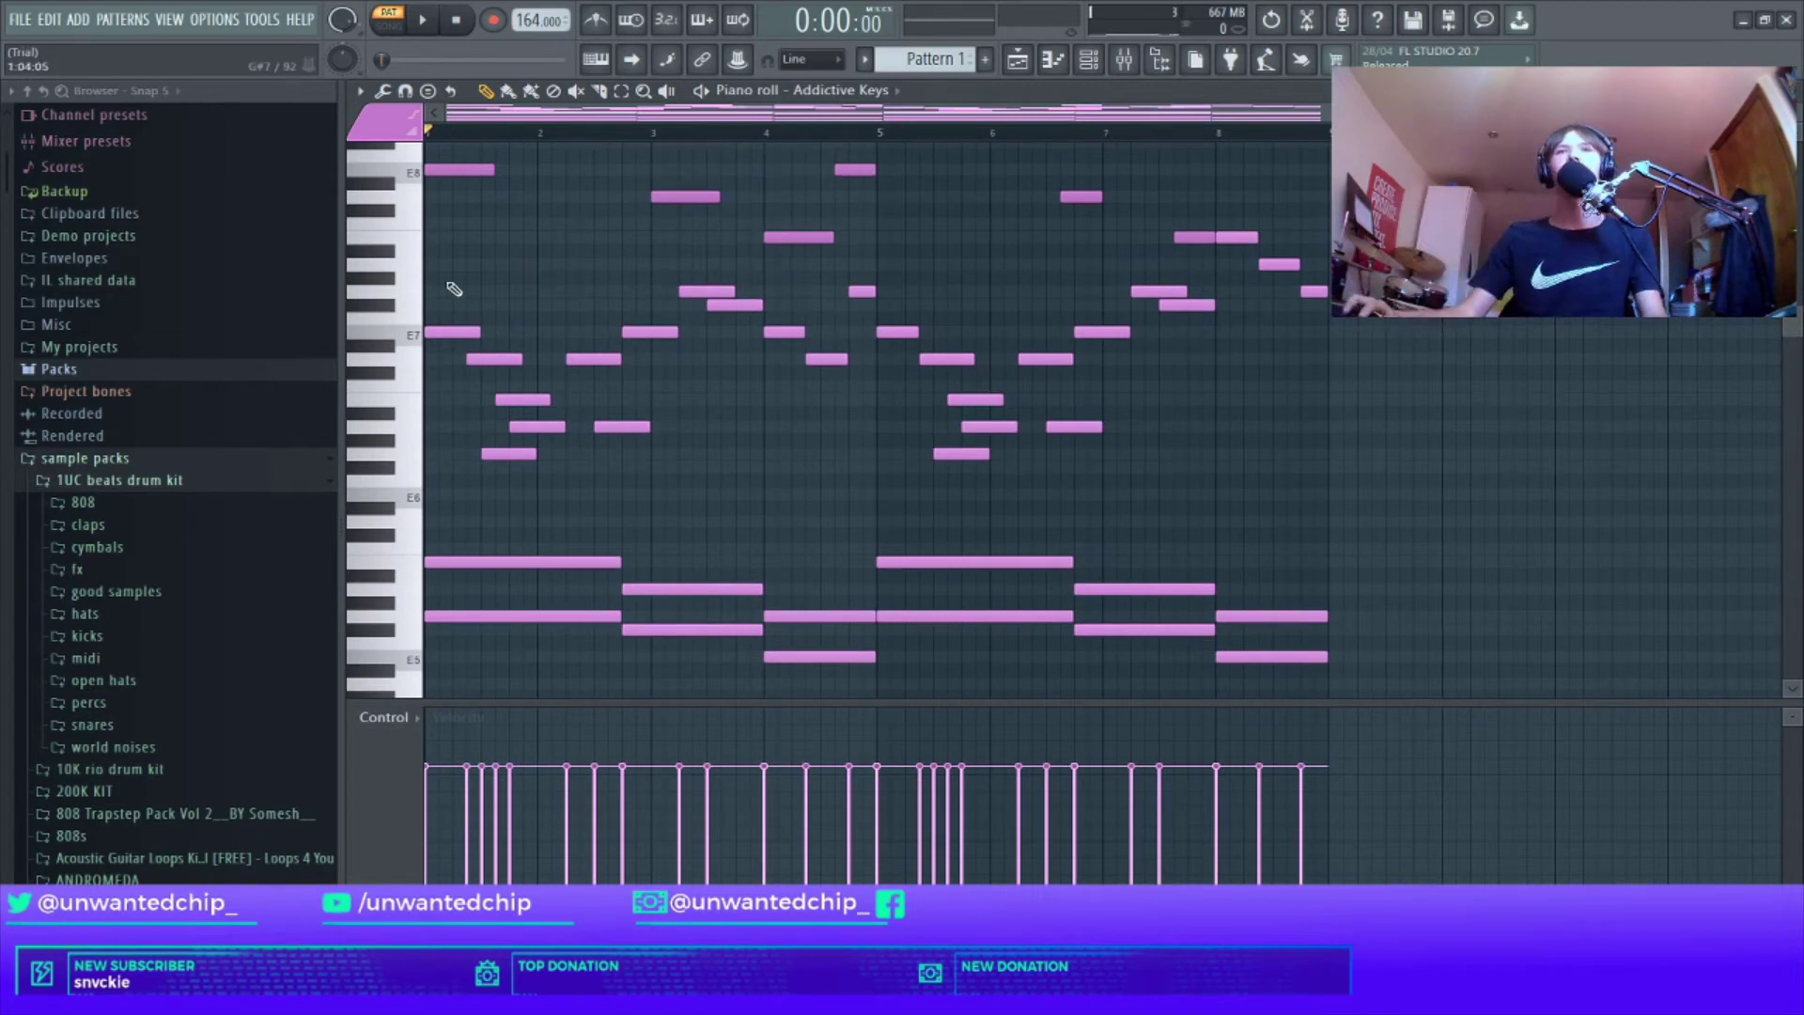
{"action": "left_click_drag", "start_coordinate": [454, 288], "coordinate": [1393, 729]}
{"action": "scroll", "coordinate": [1256, 483], "scroll_direction": "up", "scroll_amount": 8}
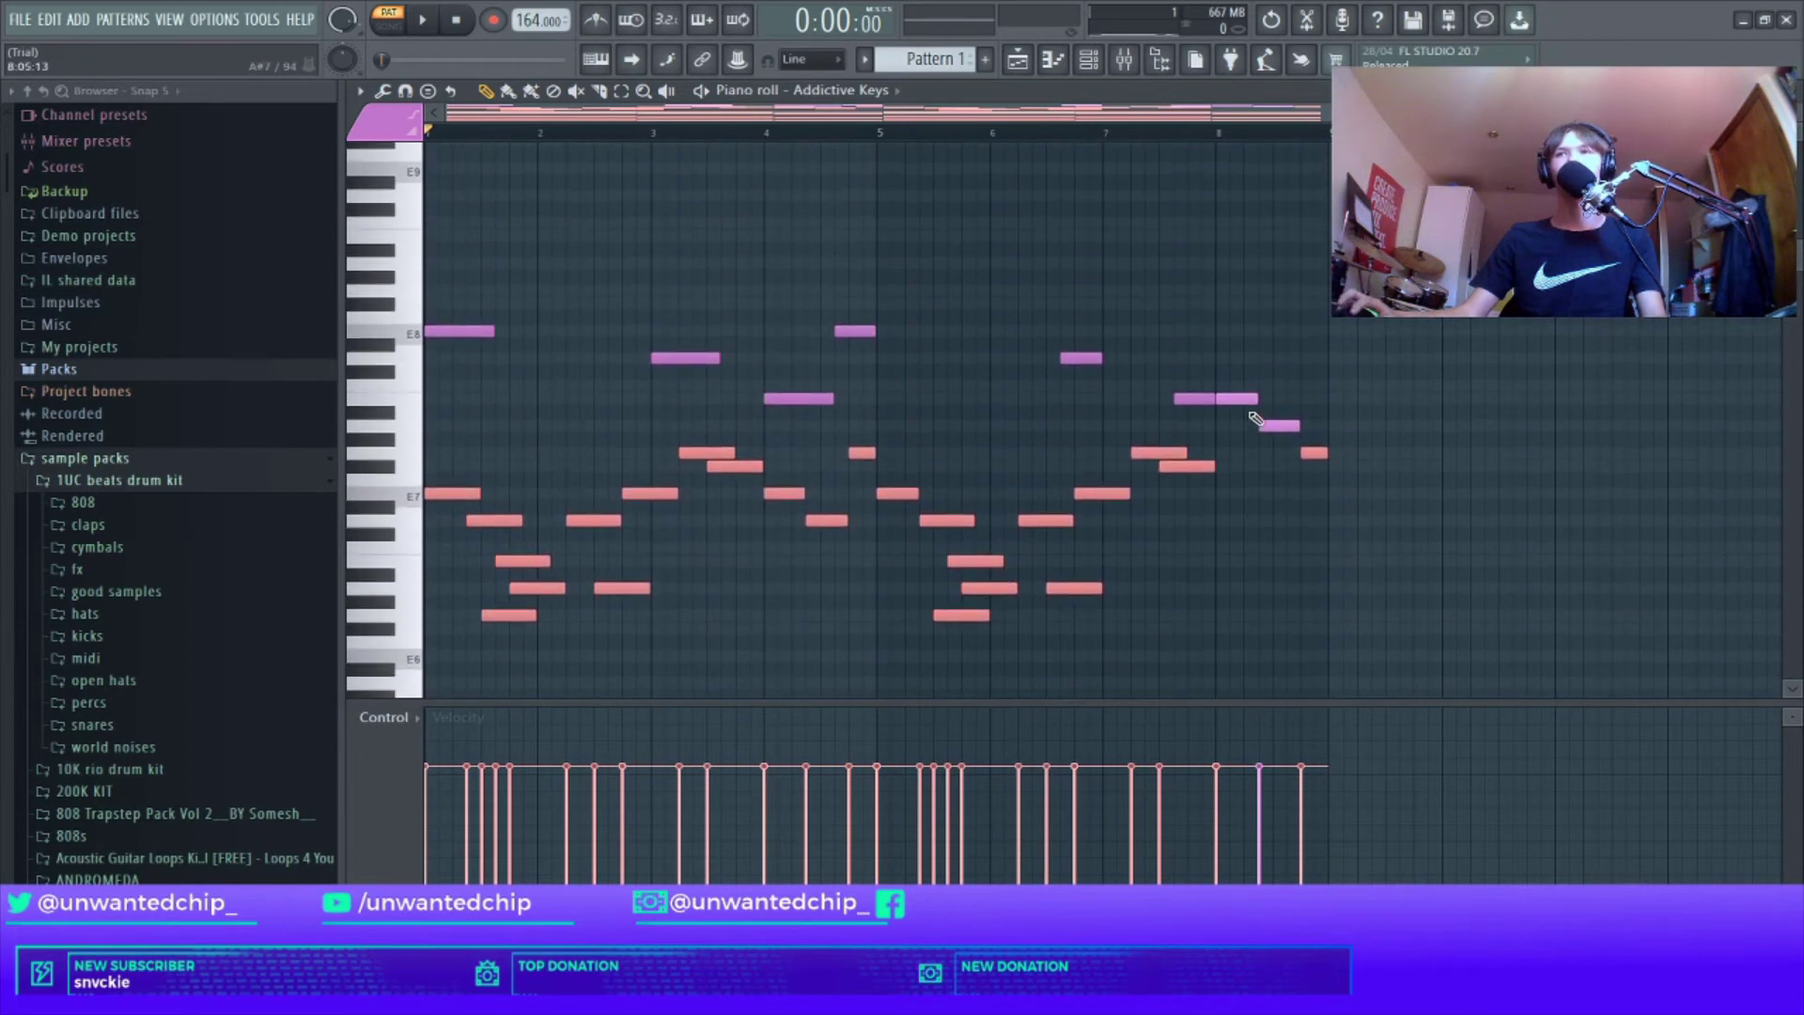
{"action": "left_click_drag", "start_coordinate": [1242, 380], "coordinate": [1359, 484]}
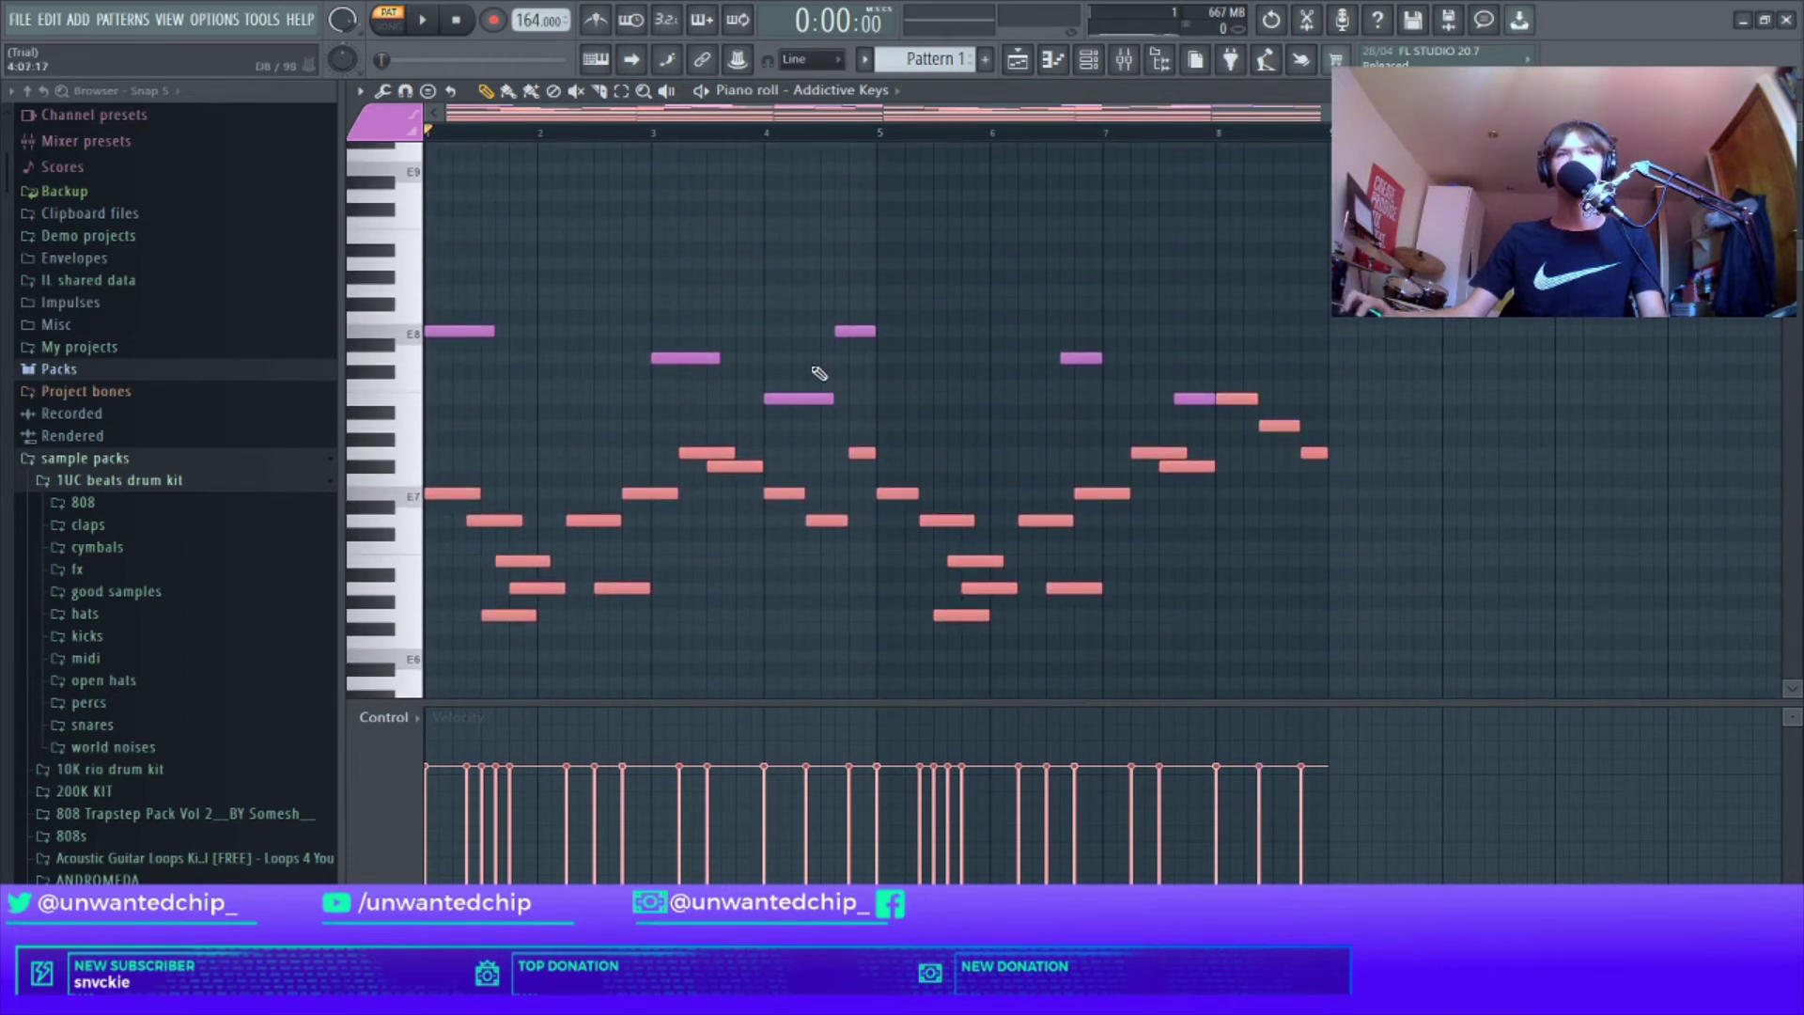
{"action": "scroll", "coordinate": [1031, 445], "scroll_direction": "down", "scroll_amount": 5}
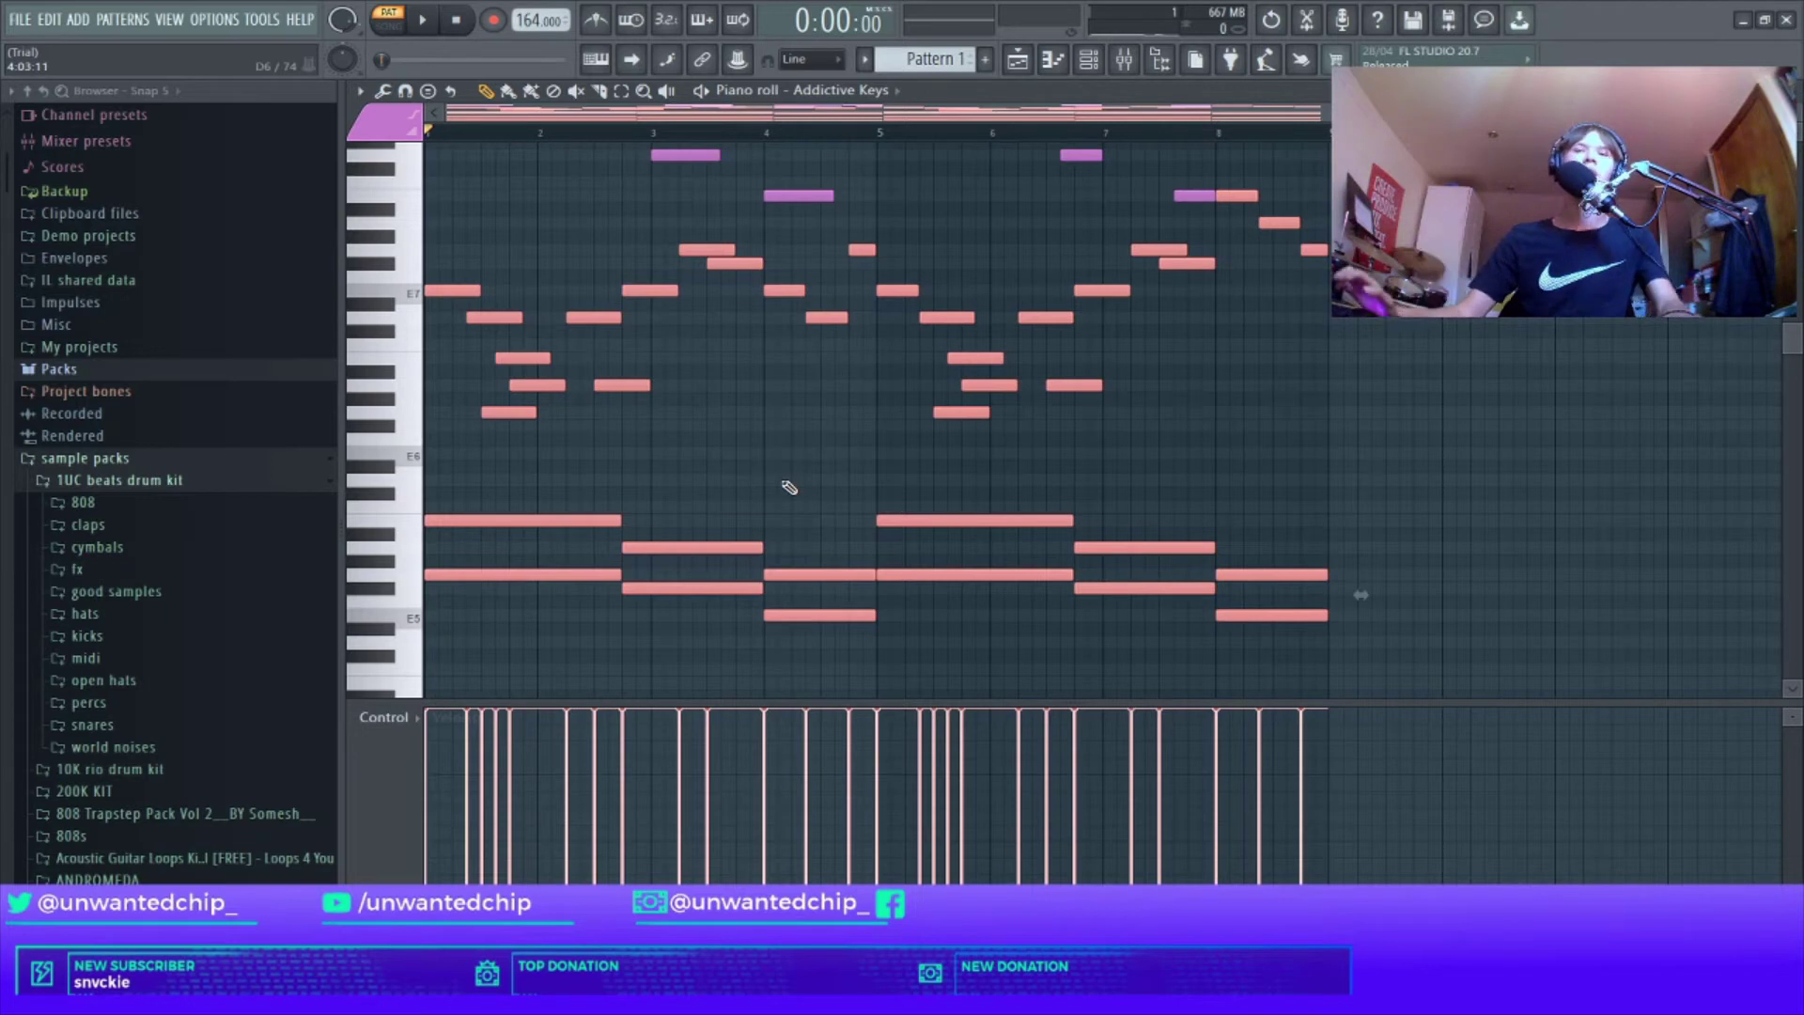
Step: Randomize the selected notes' velocities in bipolar mode, and lower their overall velocity
{"action": "key", "text": "alt+r"}
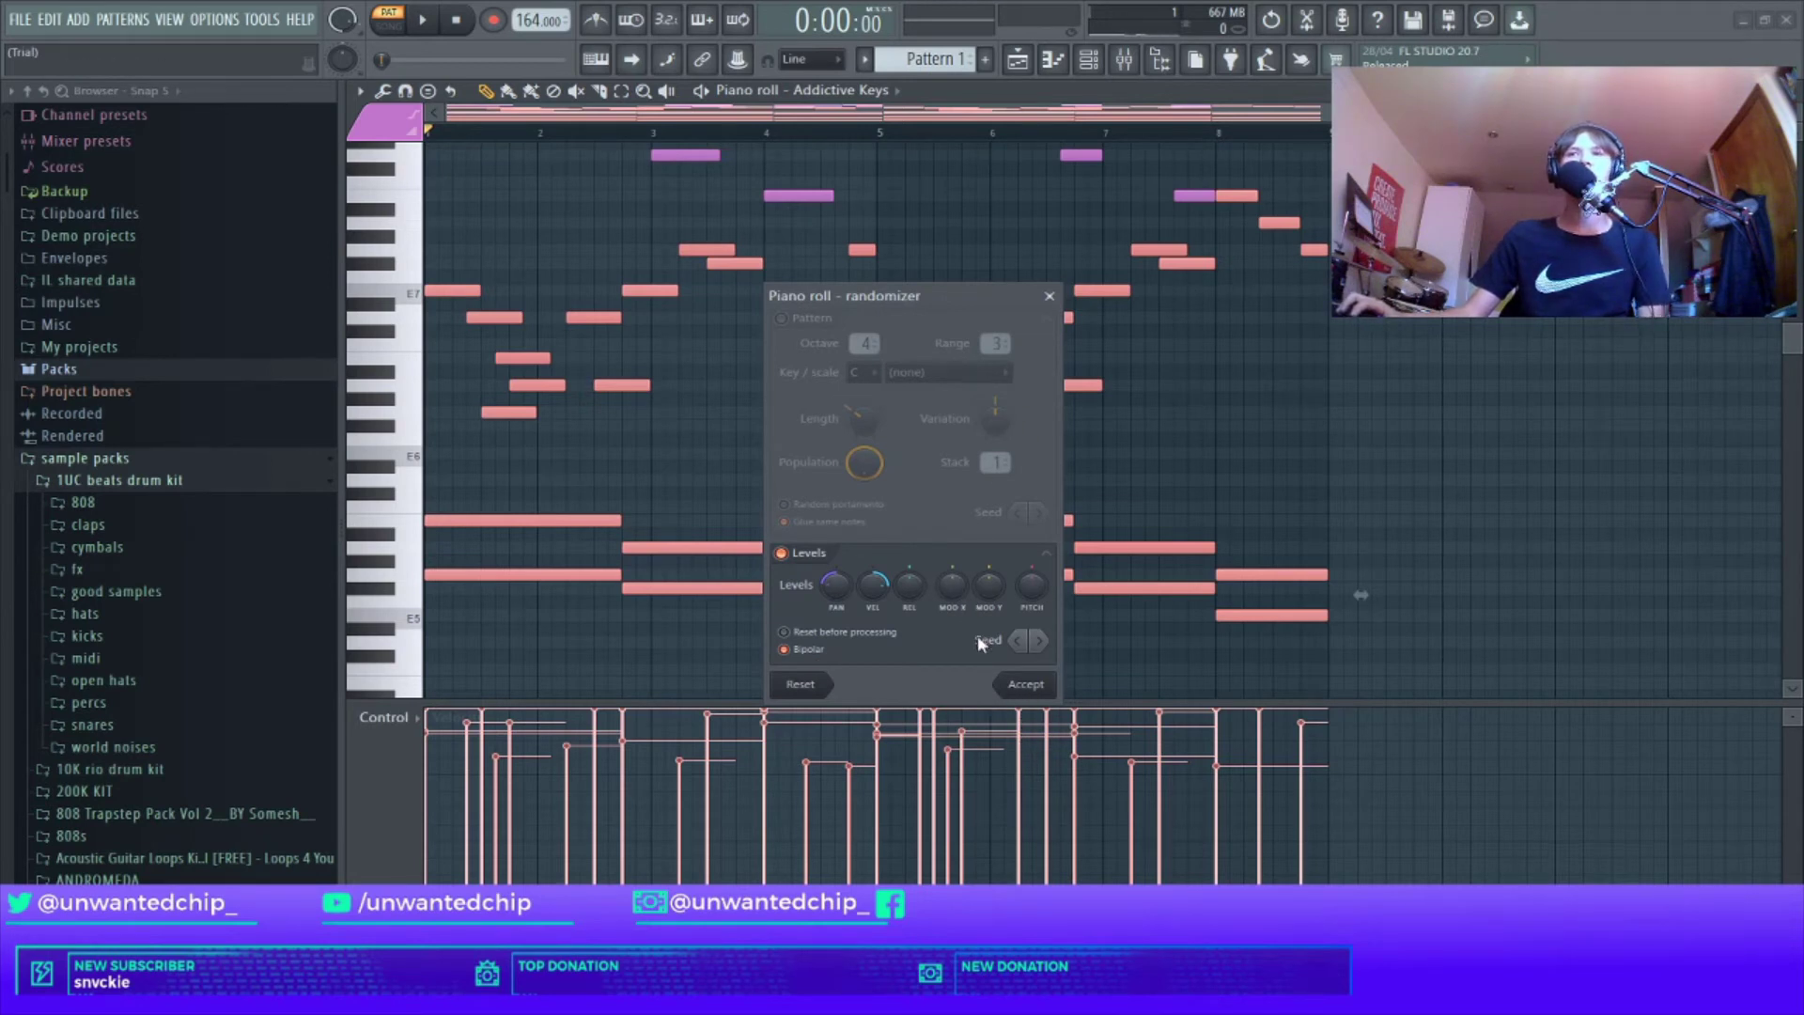
{"action": "left_click", "coordinate": [1026, 684]}
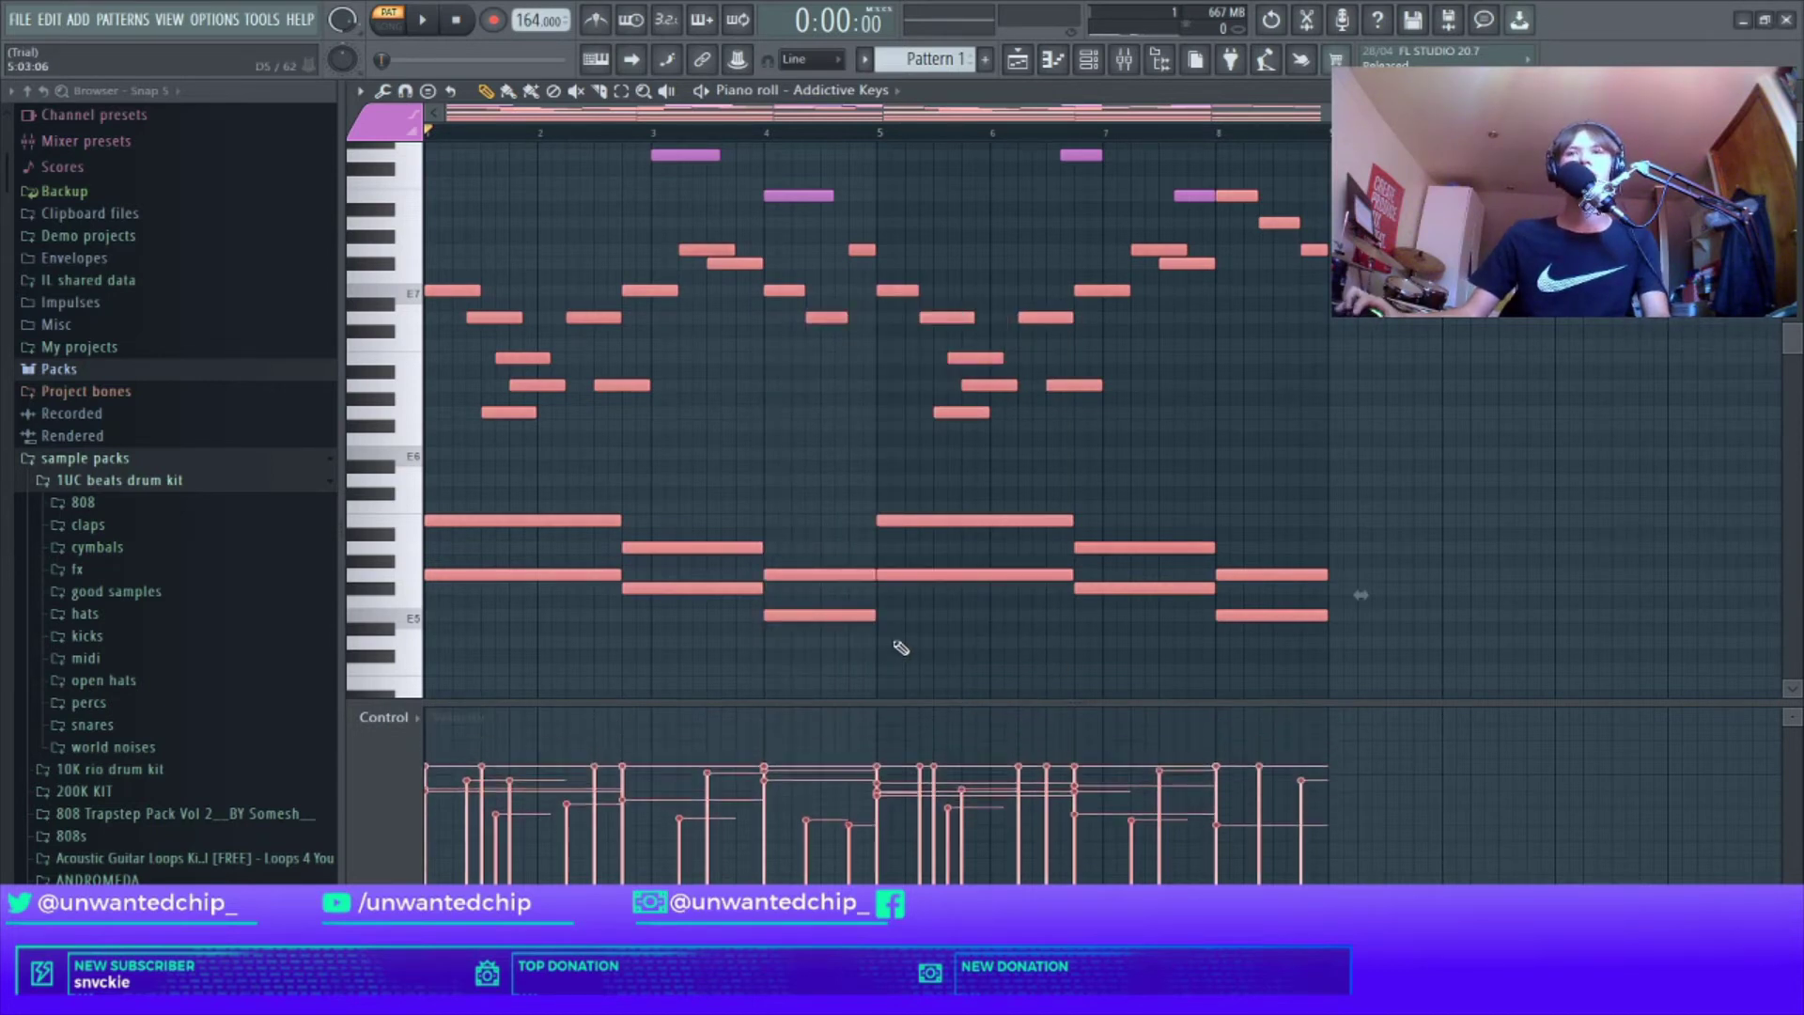
{"action": "scroll", "coordinate": [910, 644], "scroll_direction": "down", "scroll_amount": 2}
Step: Play the loop and examine the velocity variation across the counter line, melody, chords and bass
{"action": "key", "text": "space"}
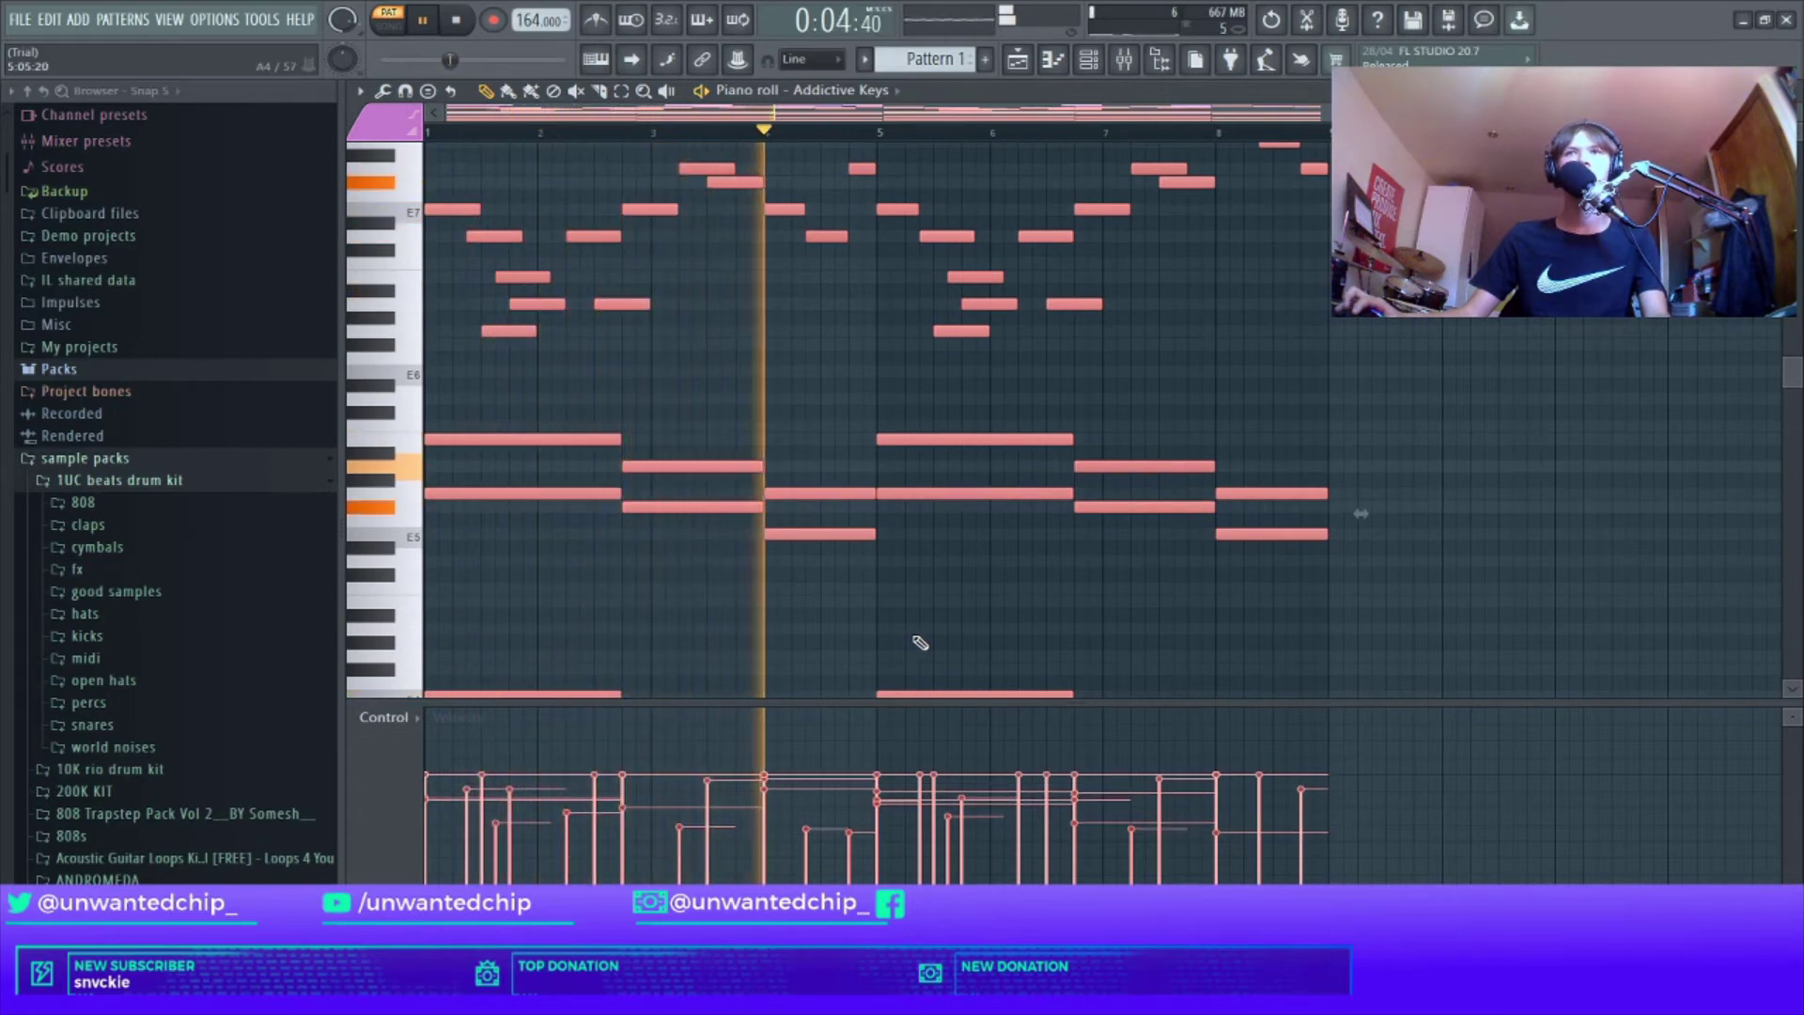
{"action": "scroll", "coordinate": [938, 633], "scroll_direction": "up", "scroll_amount": 3}
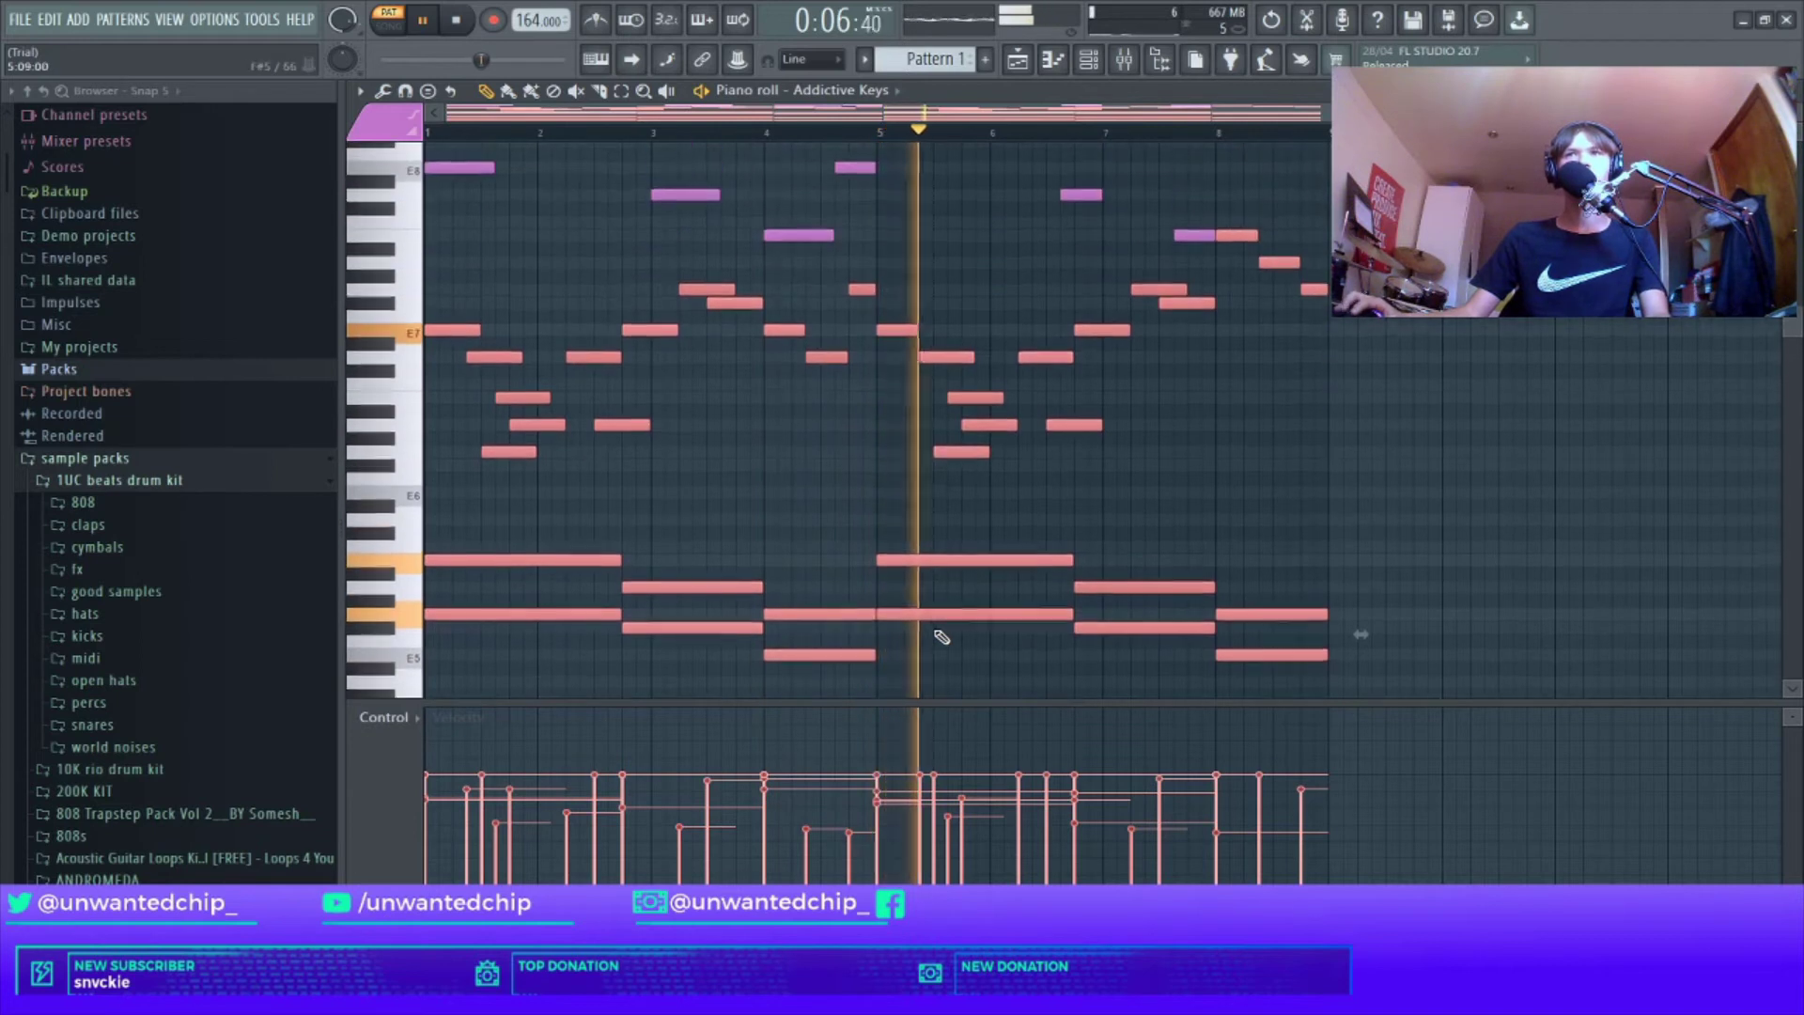
{"action": "left_click", "coordinate": [918, 576]}
{"action": "scroll", "coordinate": [925, 592], "scroll_direction": "down", "scroll_amount": 3}
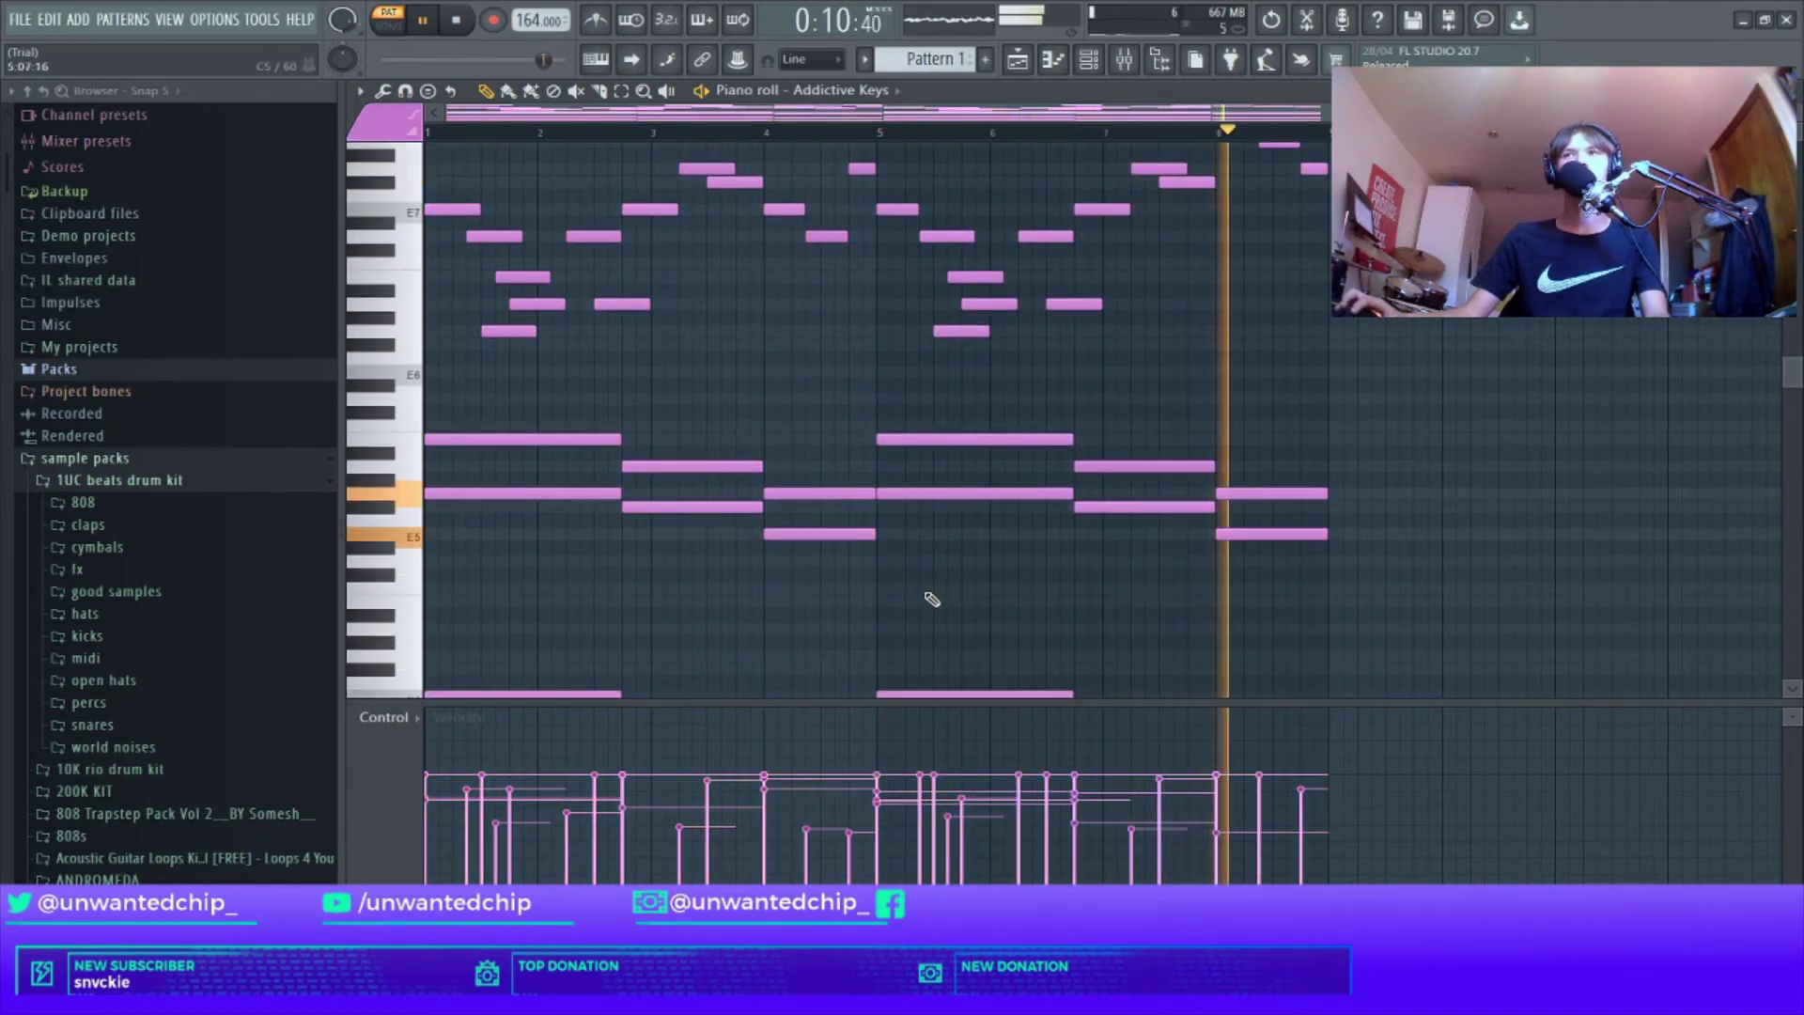
{"action": "scroll", "coordinate": [977, 597], "scroll_direction": "down", "scroll_amount": 3}
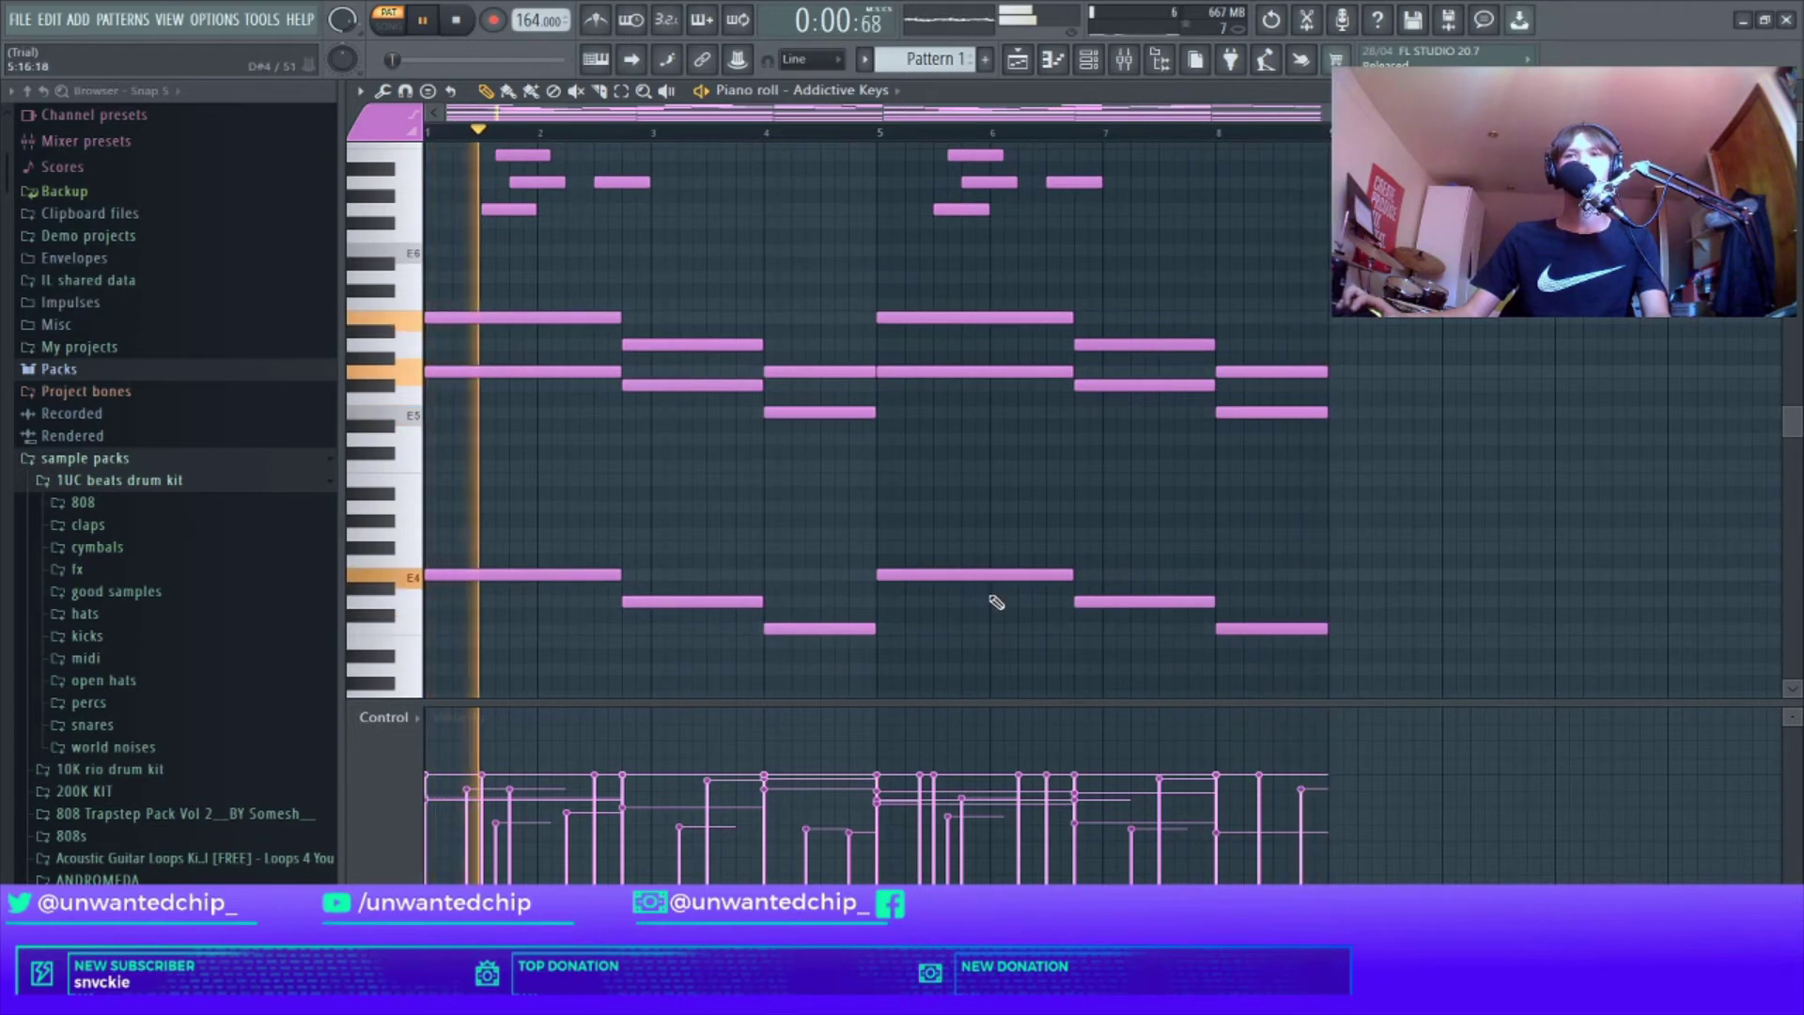
{"action": "key", "text": "space"}
{"action": "scroll", "coordinate": [919, 611], "scroll_direction": "up", "scroll_amount": 2}
{"action": "scroll", "coordinate": [920, 611], "scroll_direction": "up", "scroll_amount": 4}
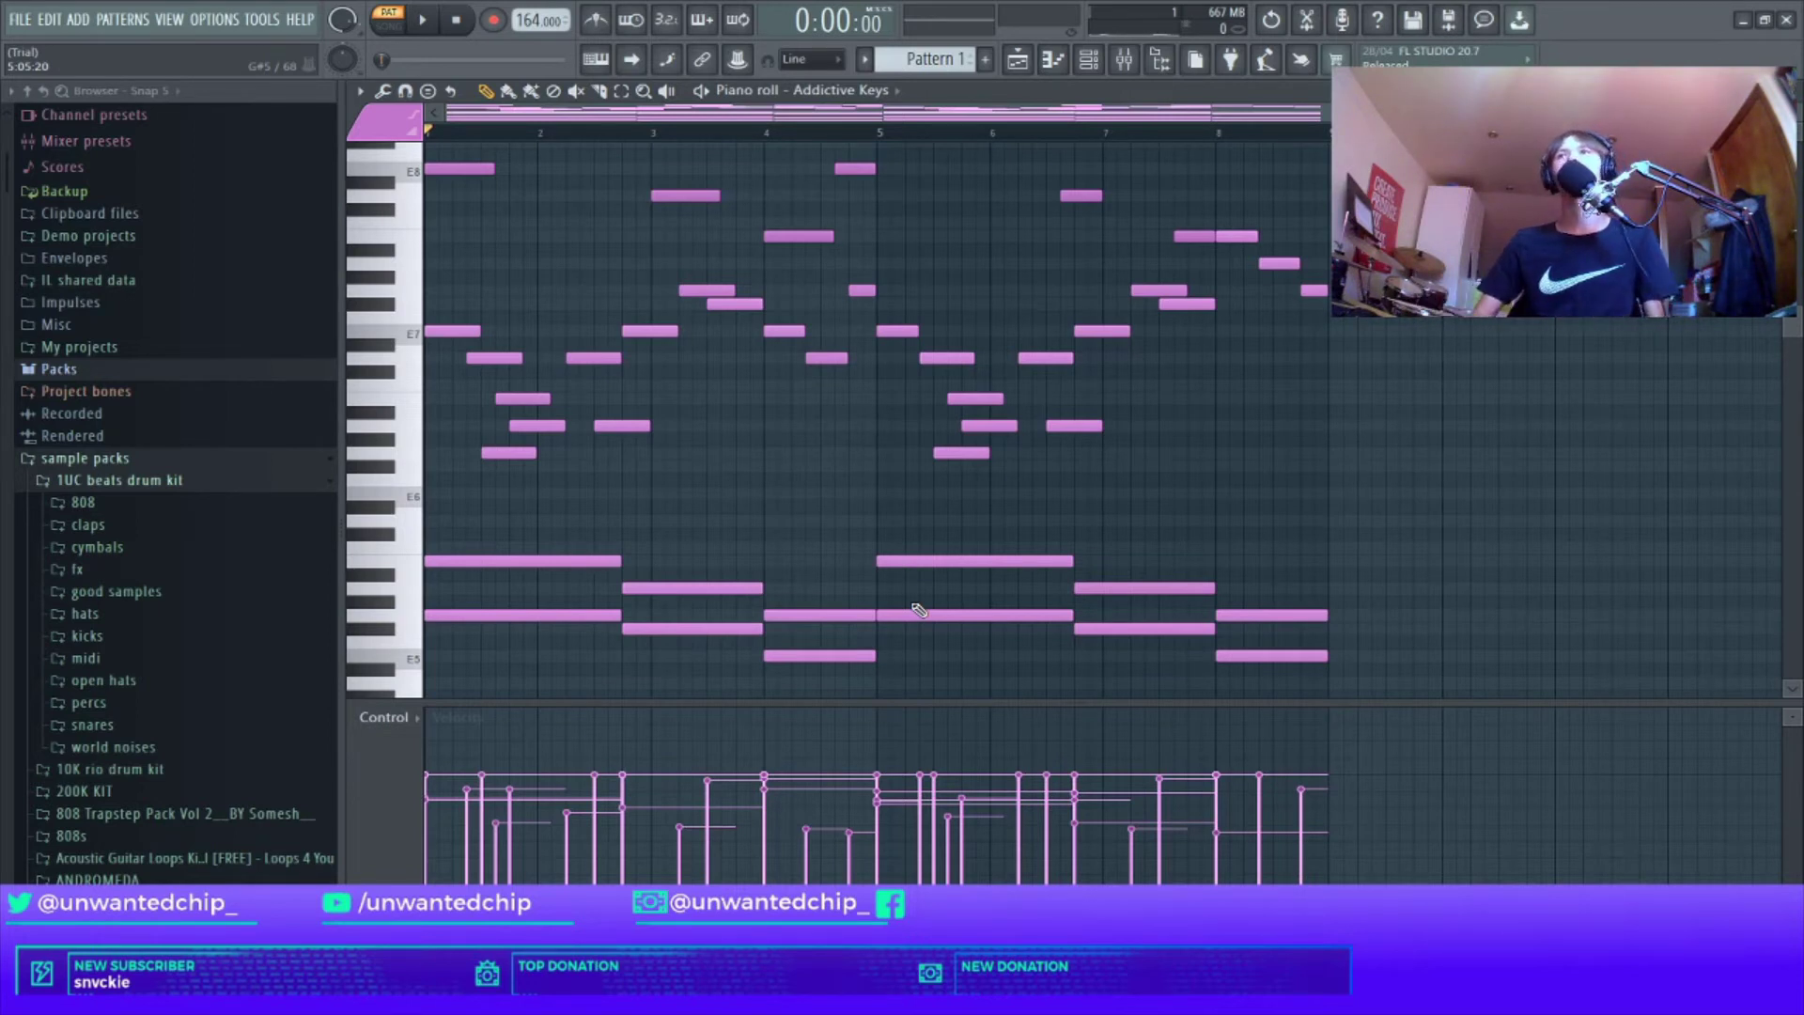
{"action": "scroll", "coordinate": [798, 511], "scroll_direction": "down", "scroll_amount": 2}
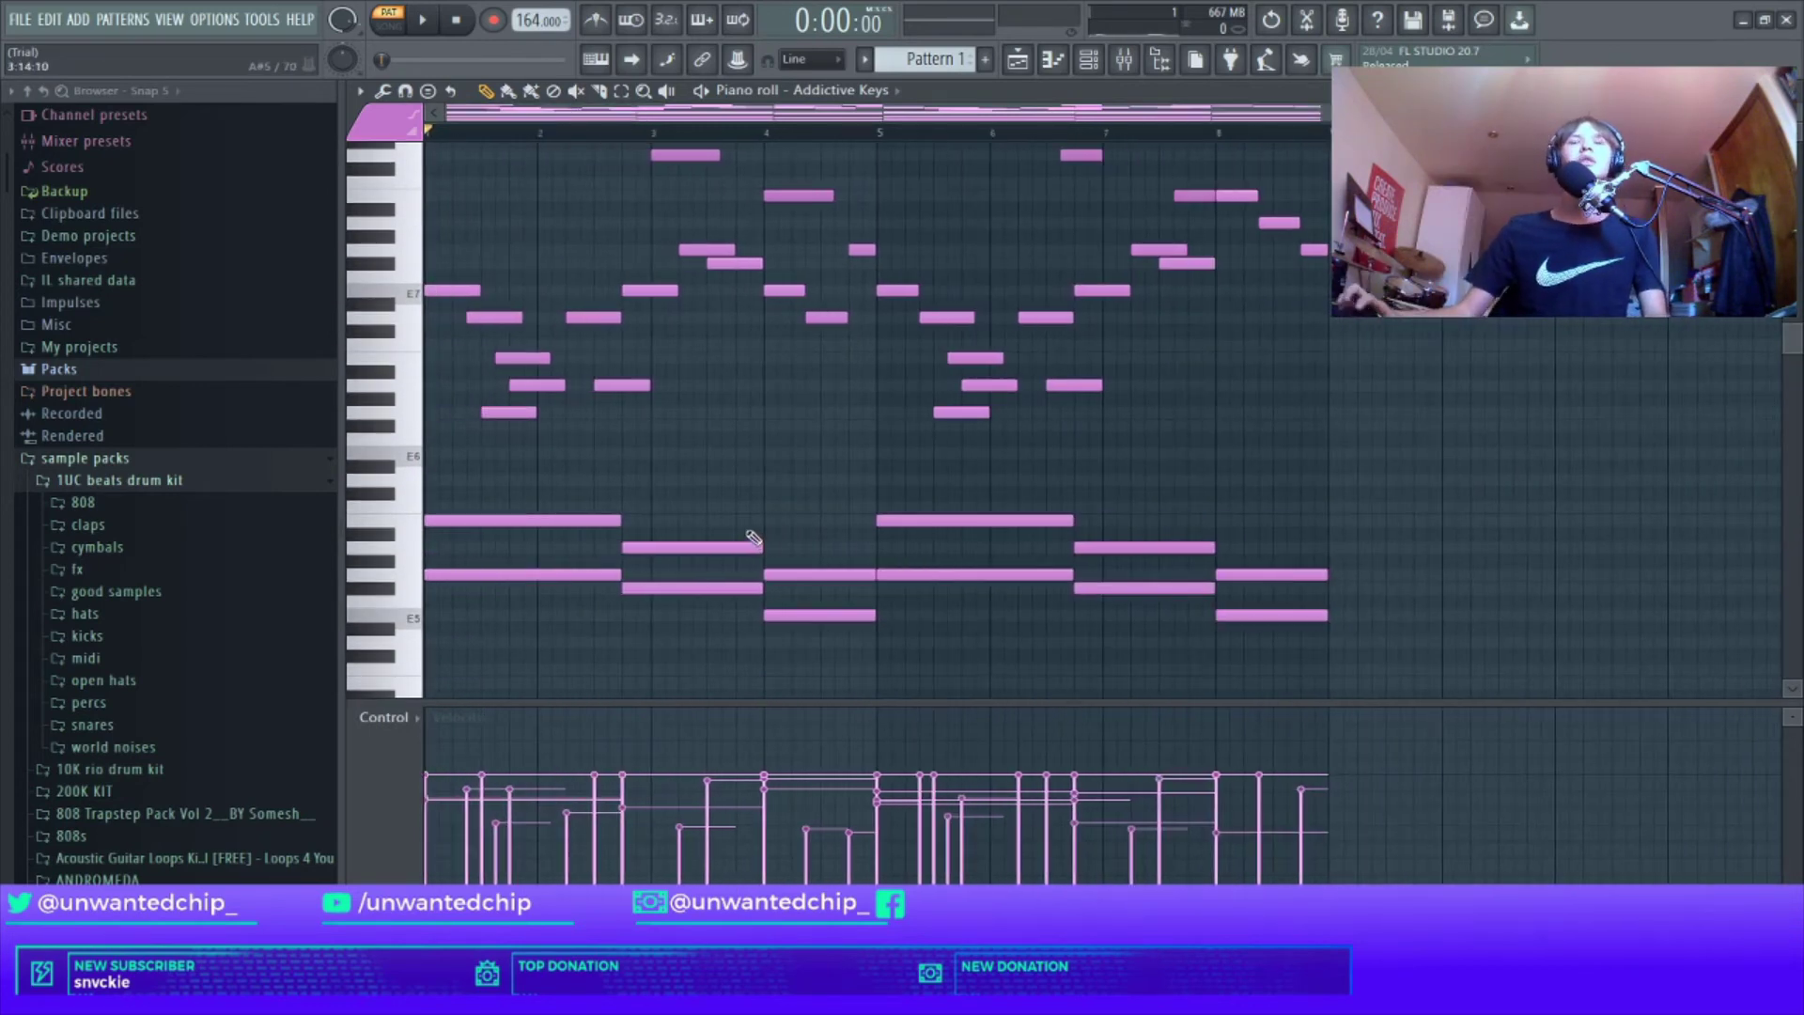
{"action": "scroll", "coordinate": [793, 522], "scroll_direction": "down", "scroll_amount": 4}
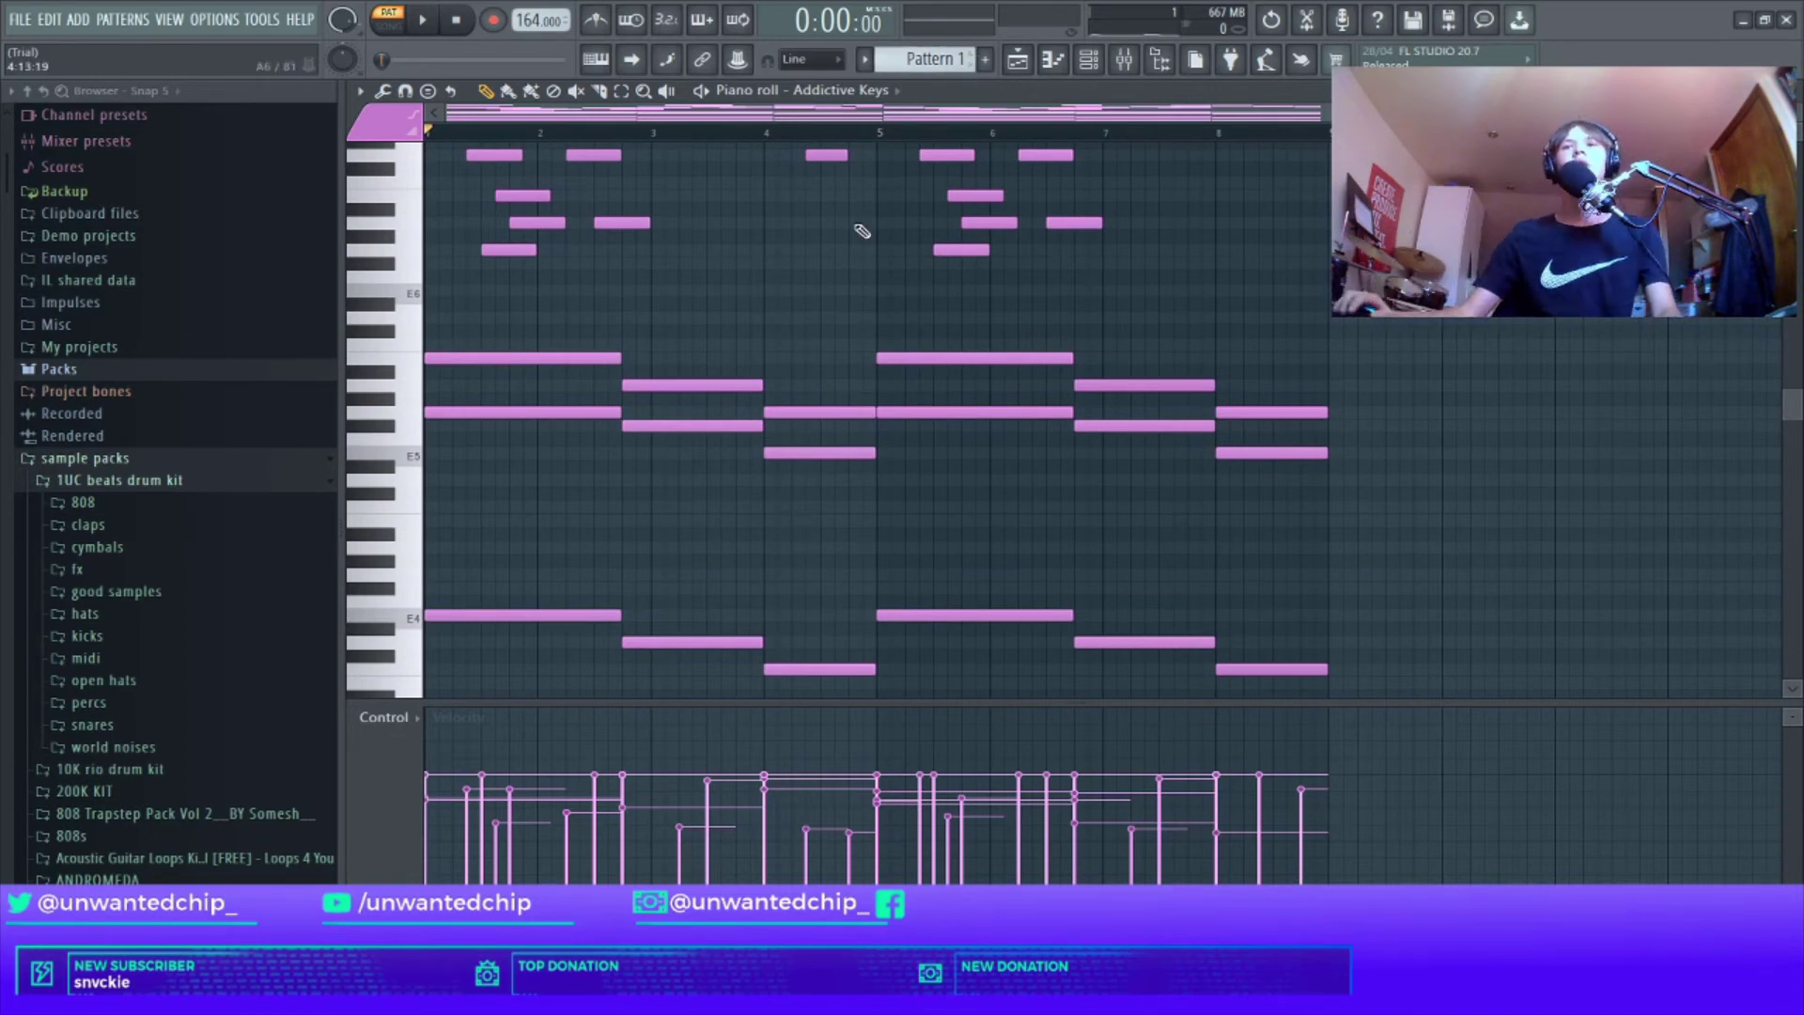
Step: Apply the Strumizer to the Addictive Keys notes with a slight start-time offset, note ends preserved and alternate direction on
{"action": "key", "text": "F7"}
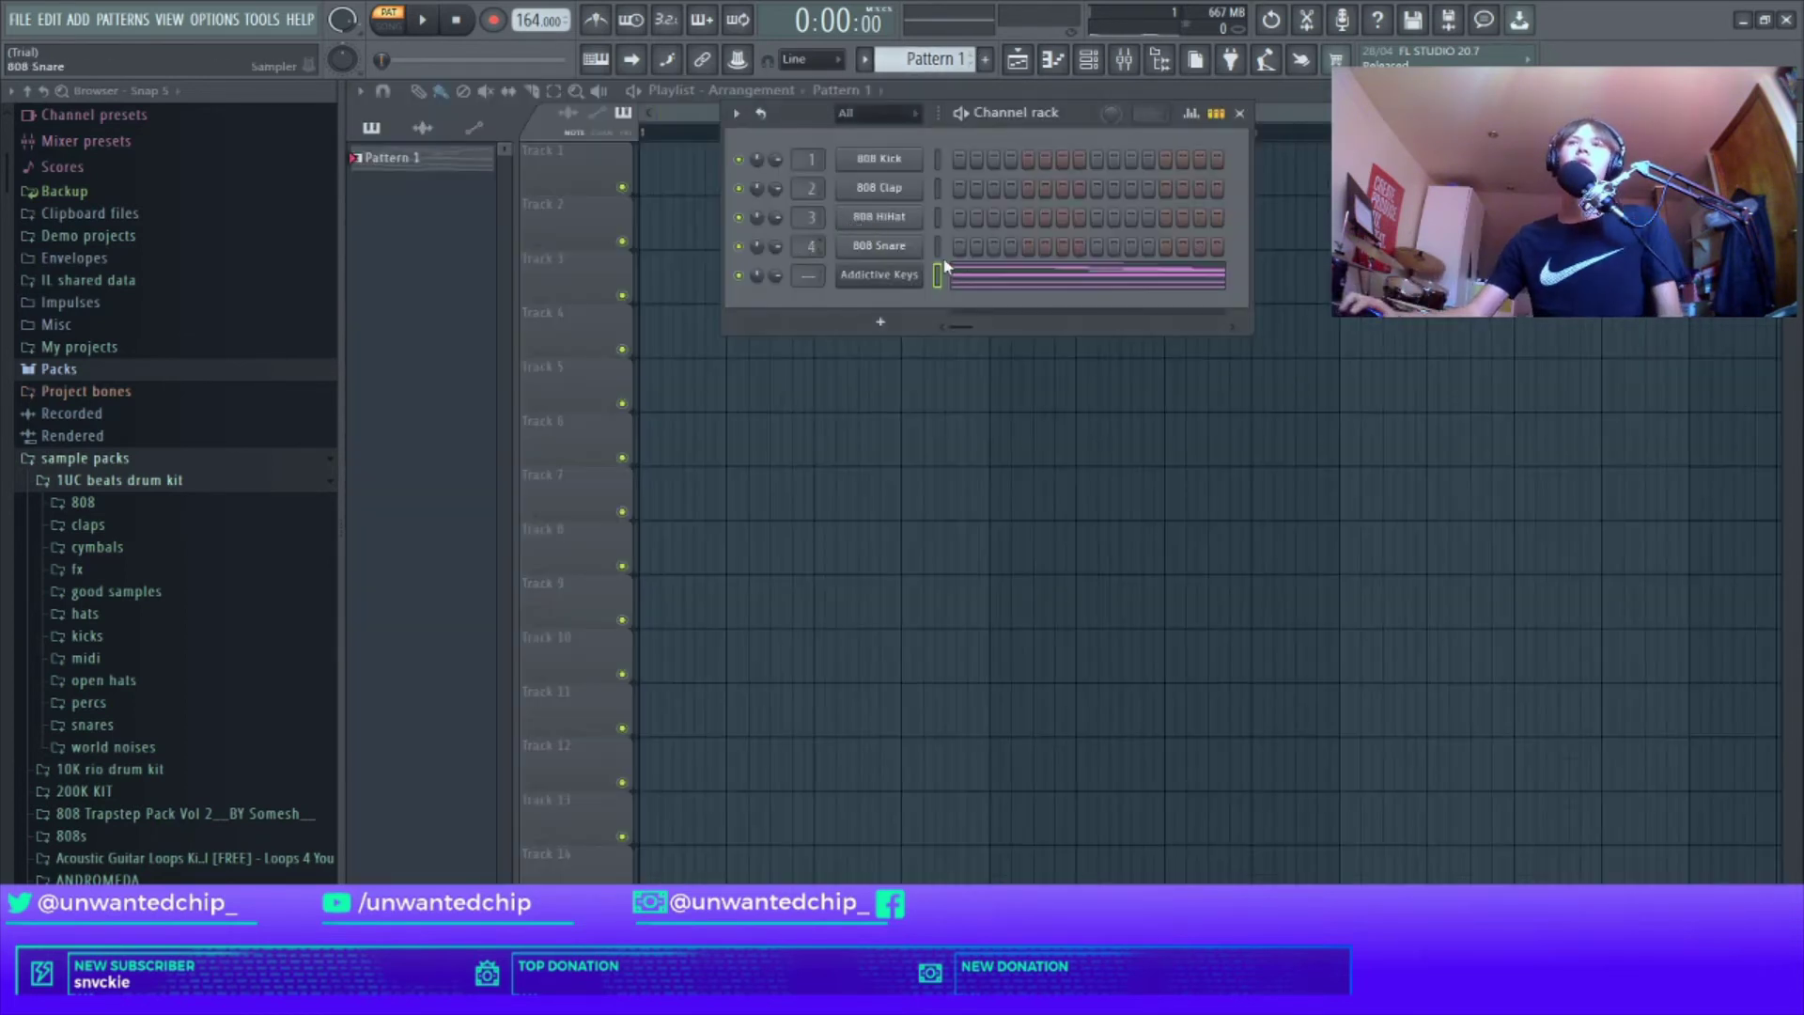
{"action": "left_click", "coordinate": [1003, 290]}
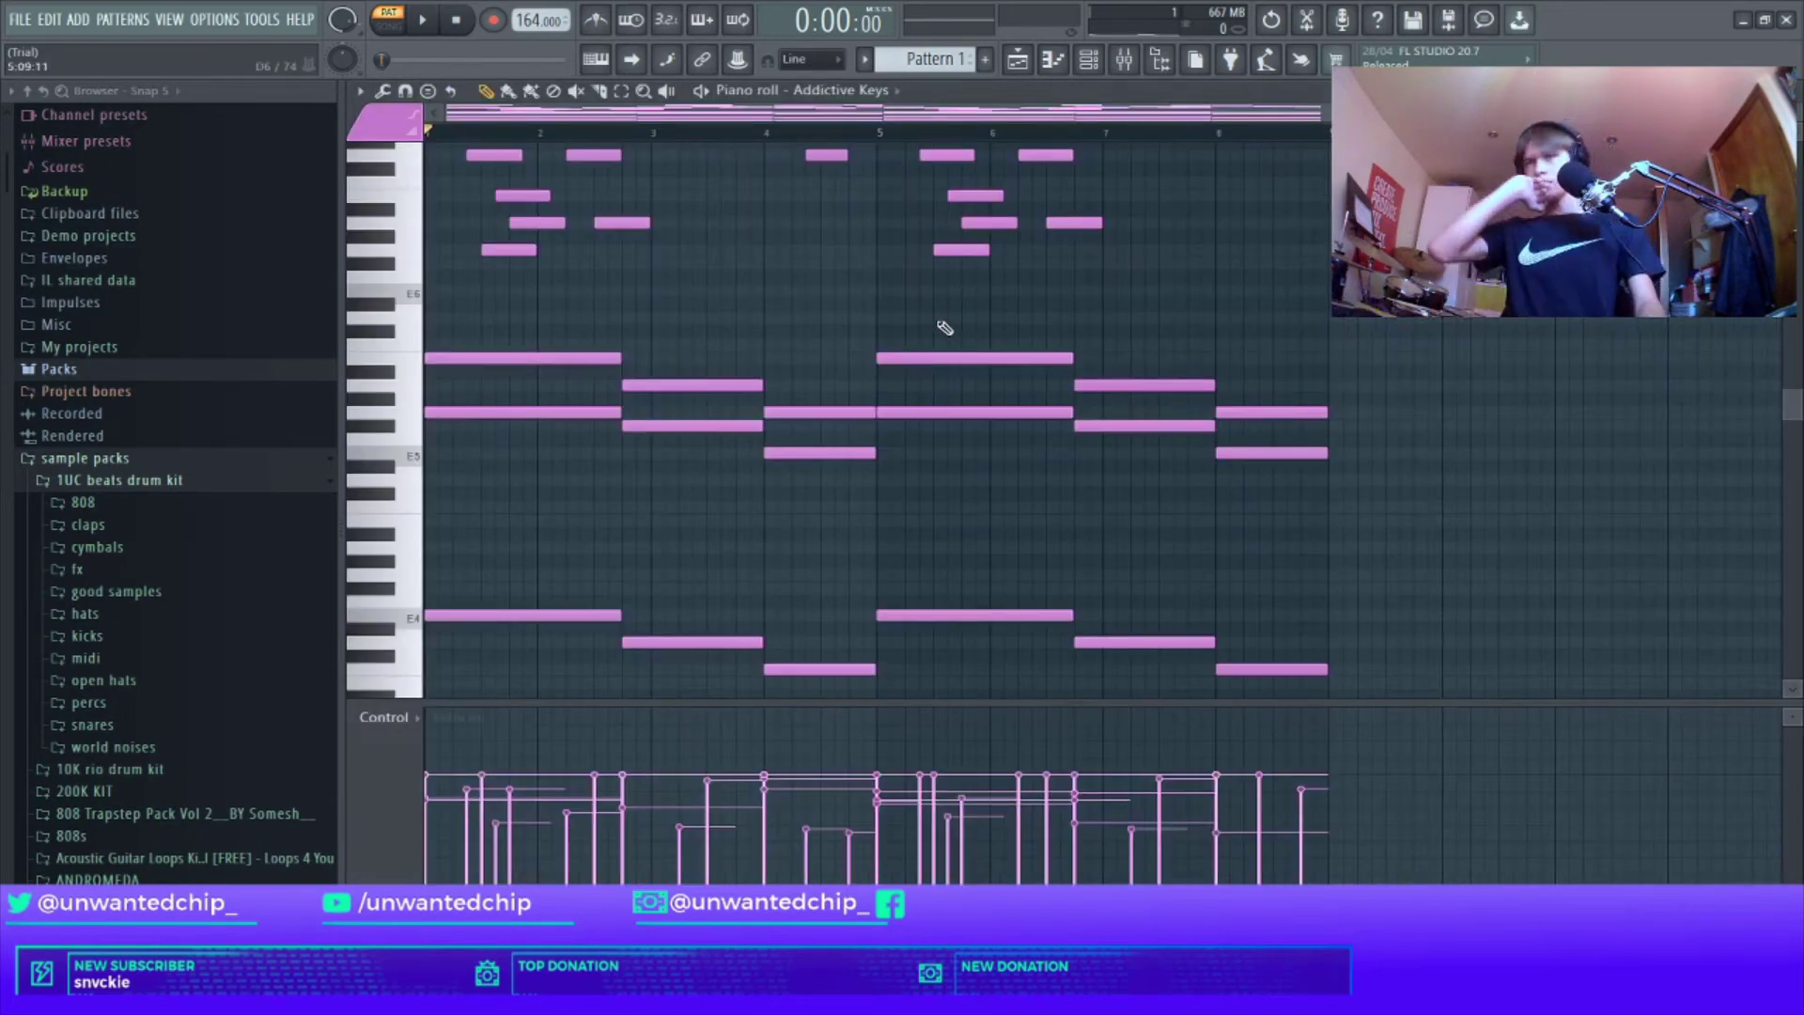
{"action": "key", "text": "alt+s"}
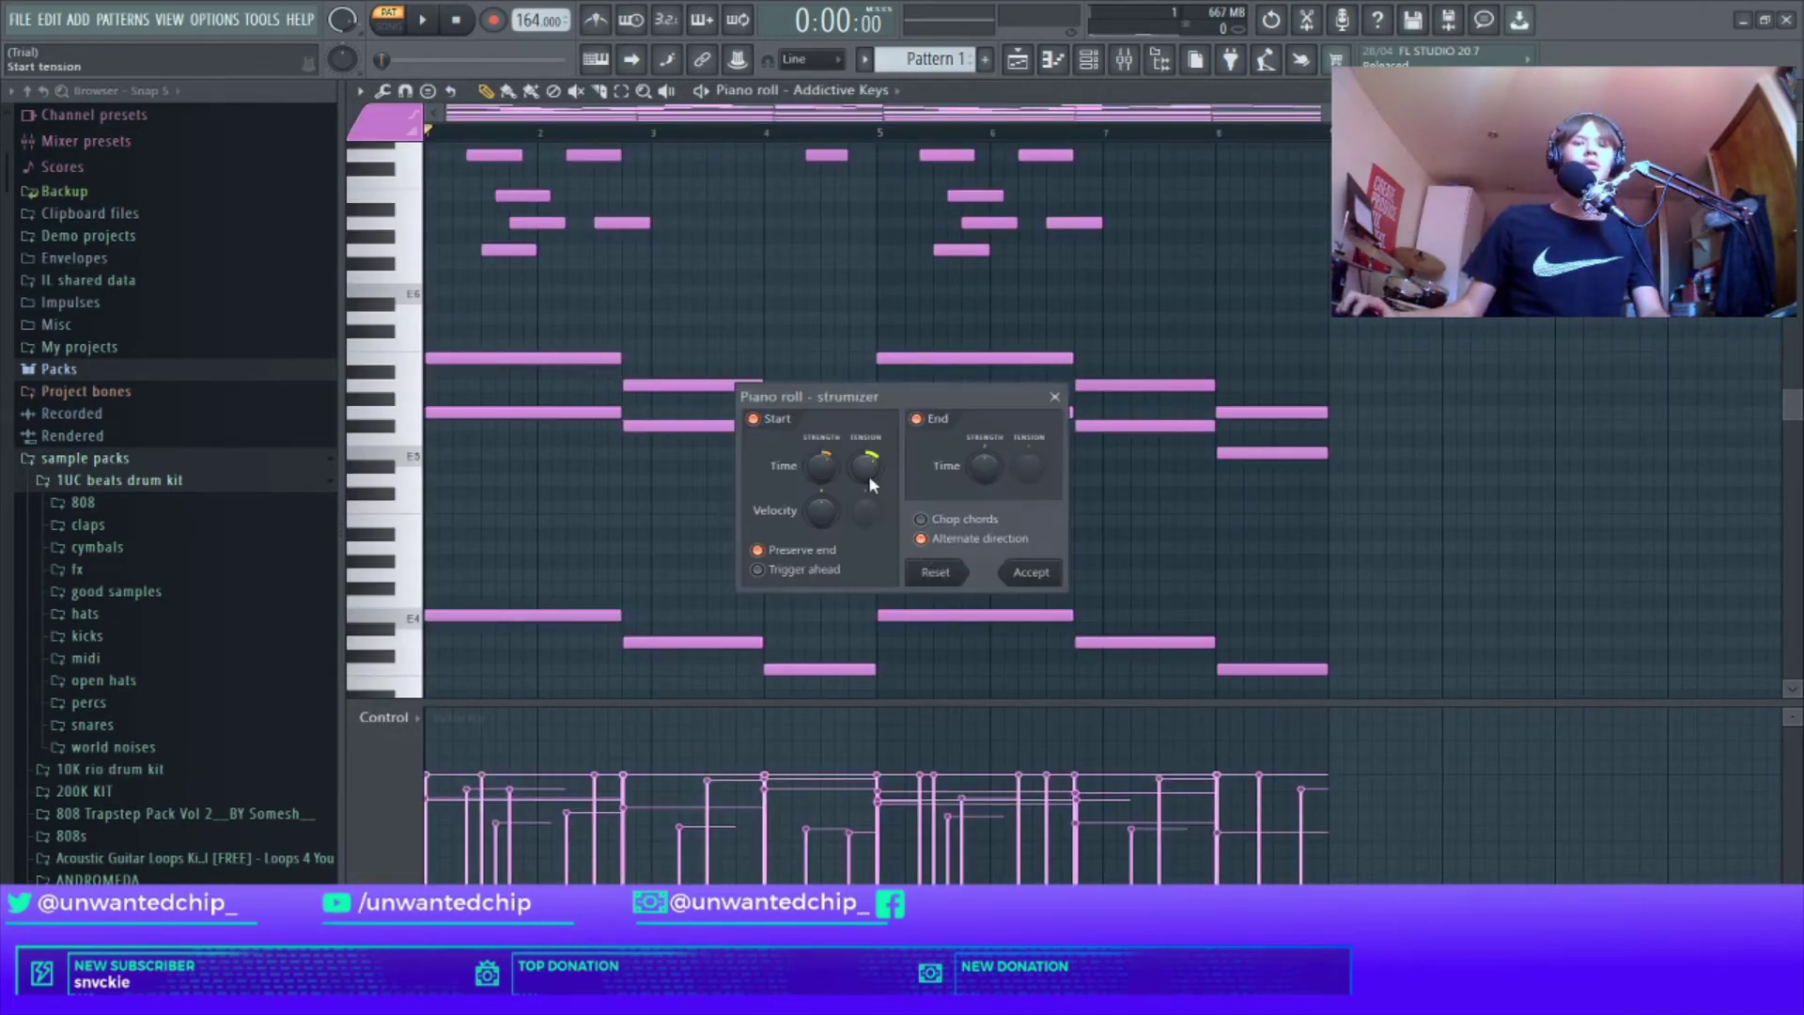
{"action": "left_click", "coordinate": [1024, 574]}
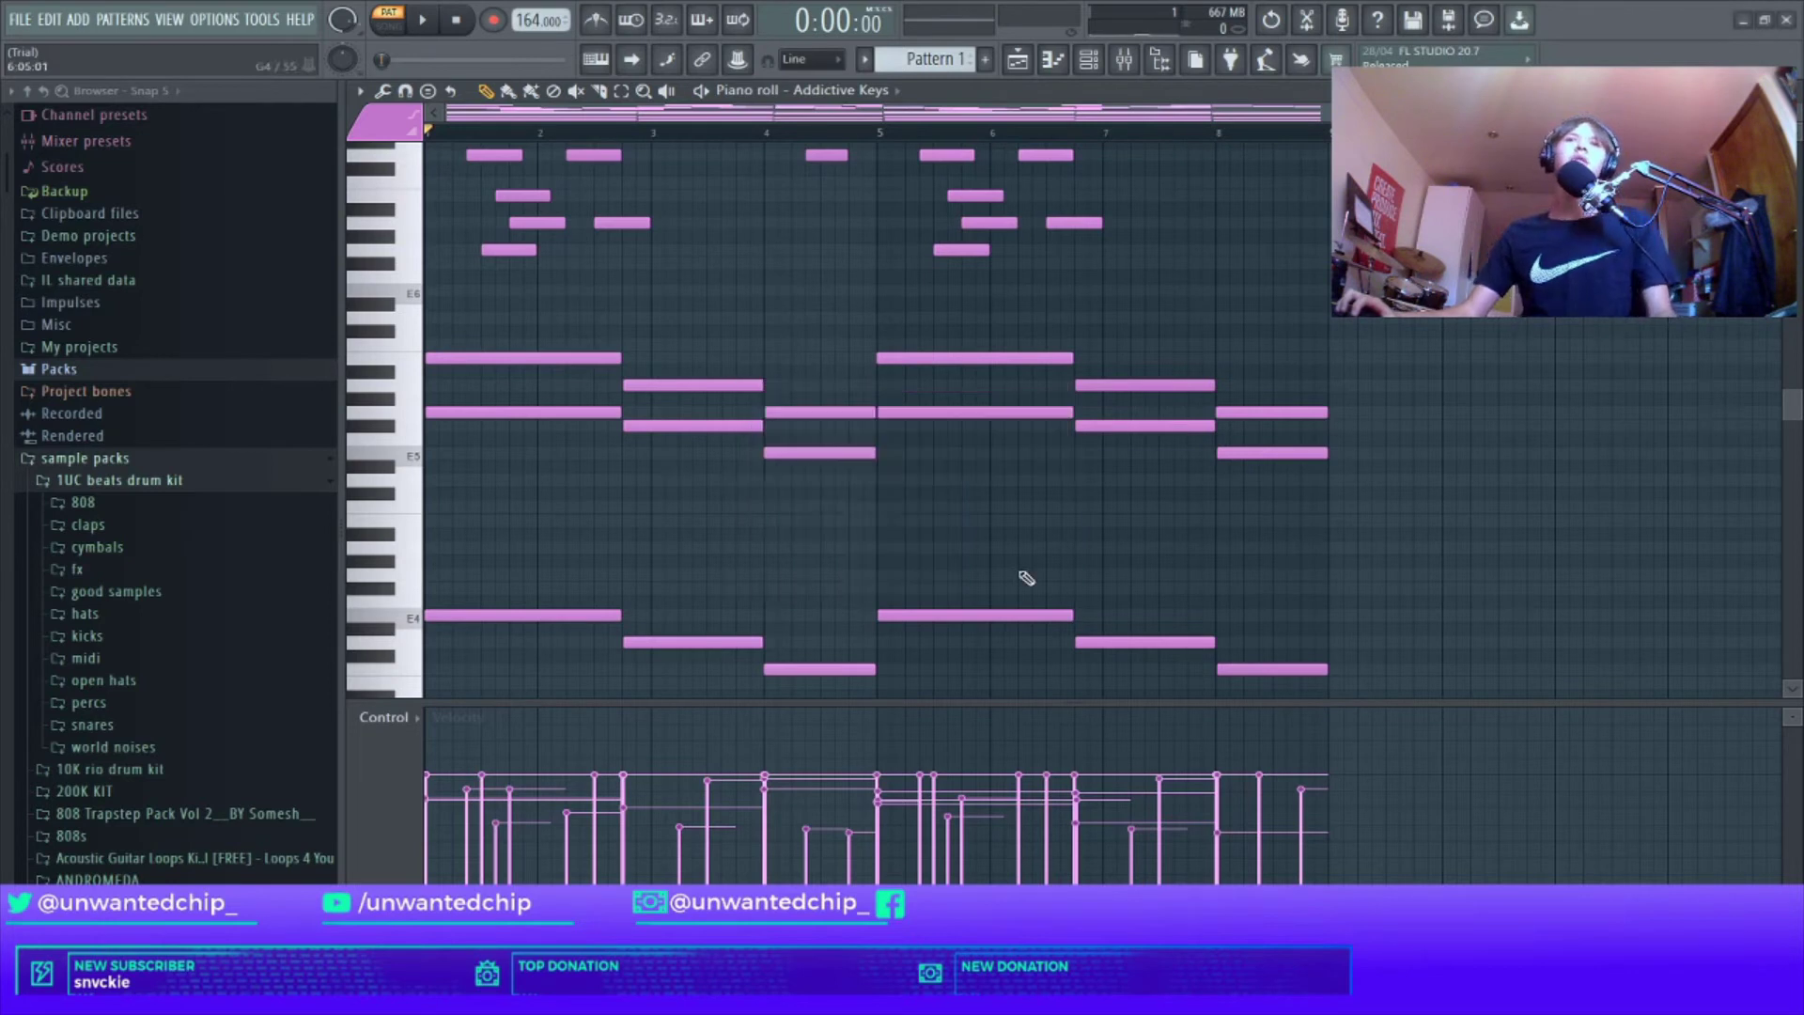
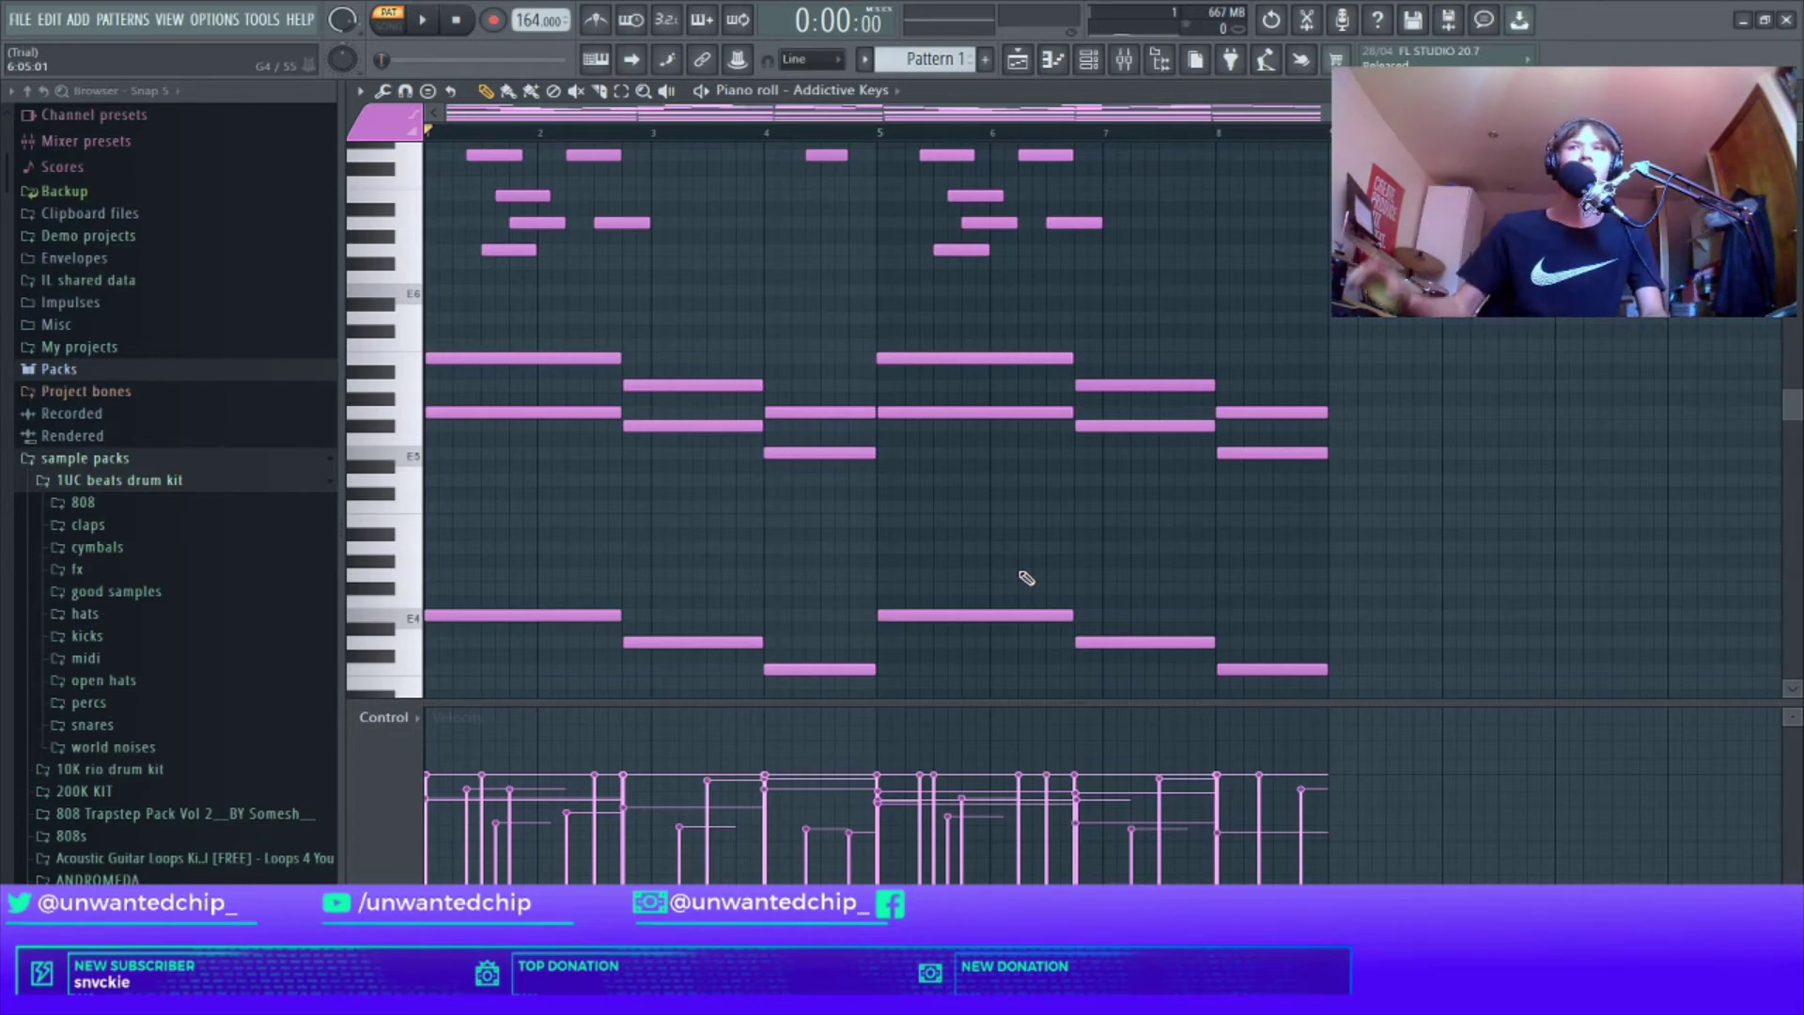
Step: Play the loop to listen to the strummed chords
{"action": "scroll", "coordinate": [842, 334], "scroll_direction": "up", "scroll_amount": 4}
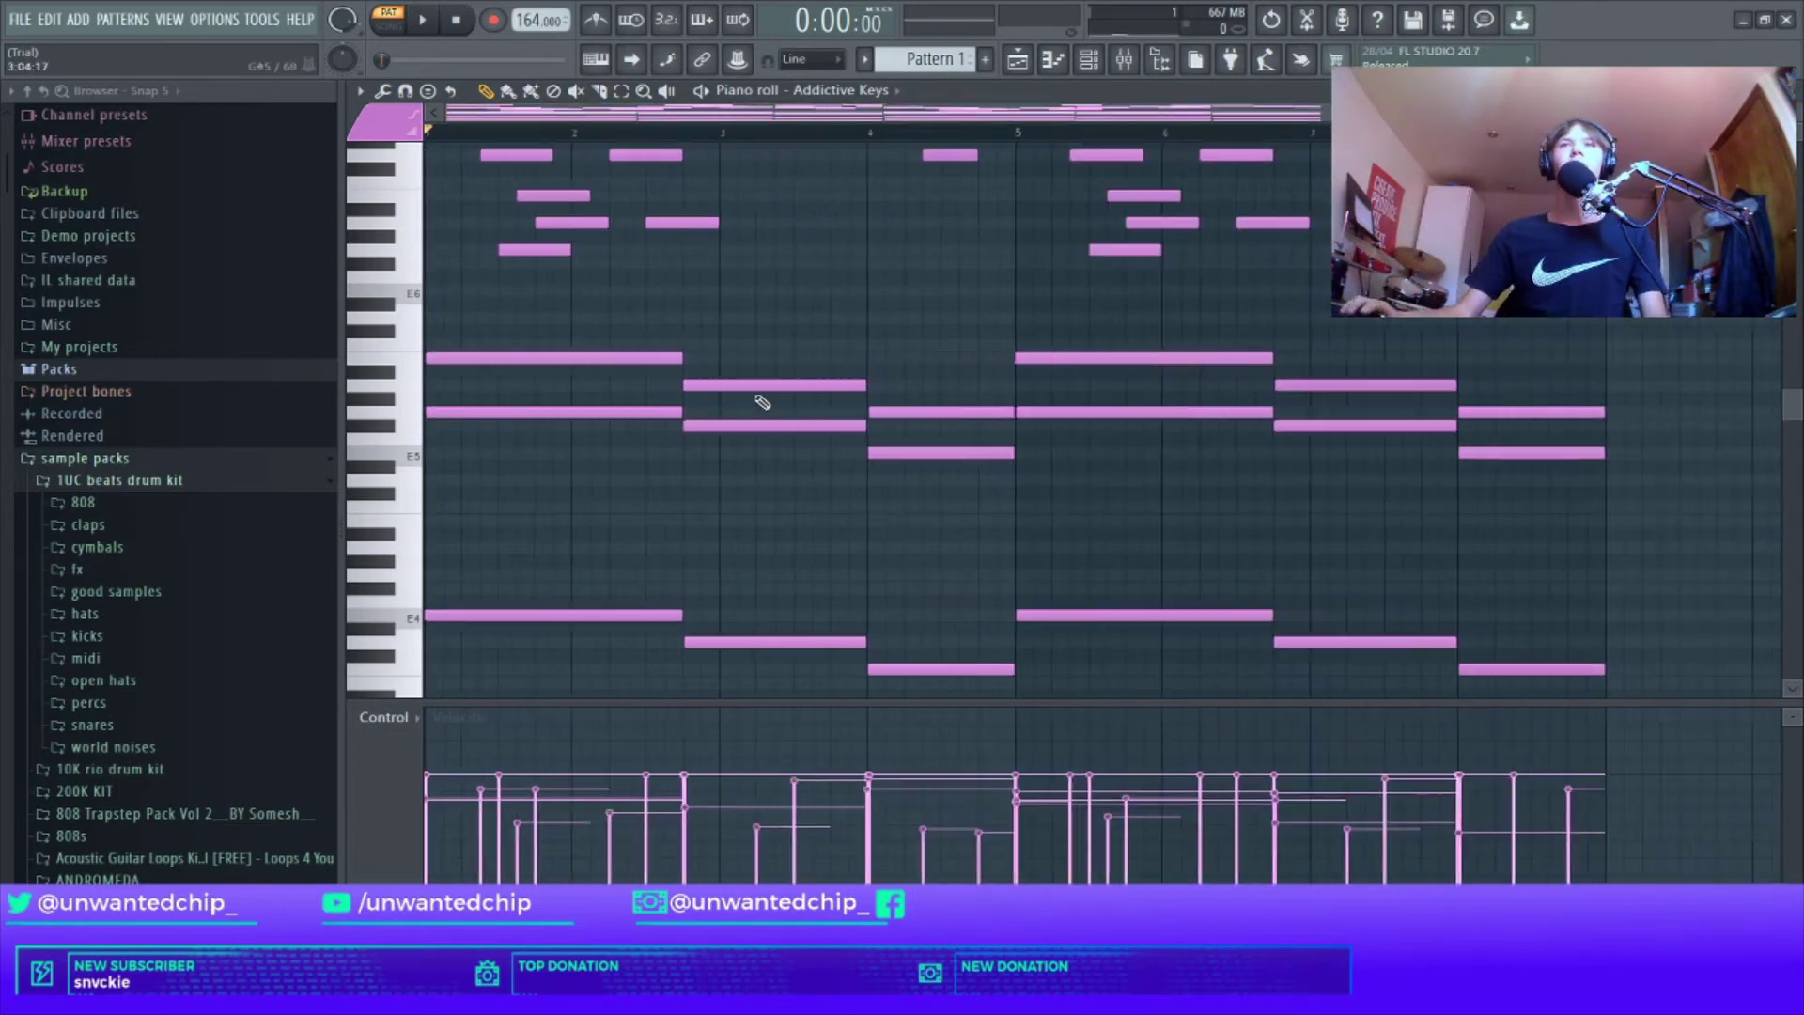
{"action": "scroll", "coordinate": [762, 402], "scroll_direction": "down", "scroll_amount": 2}
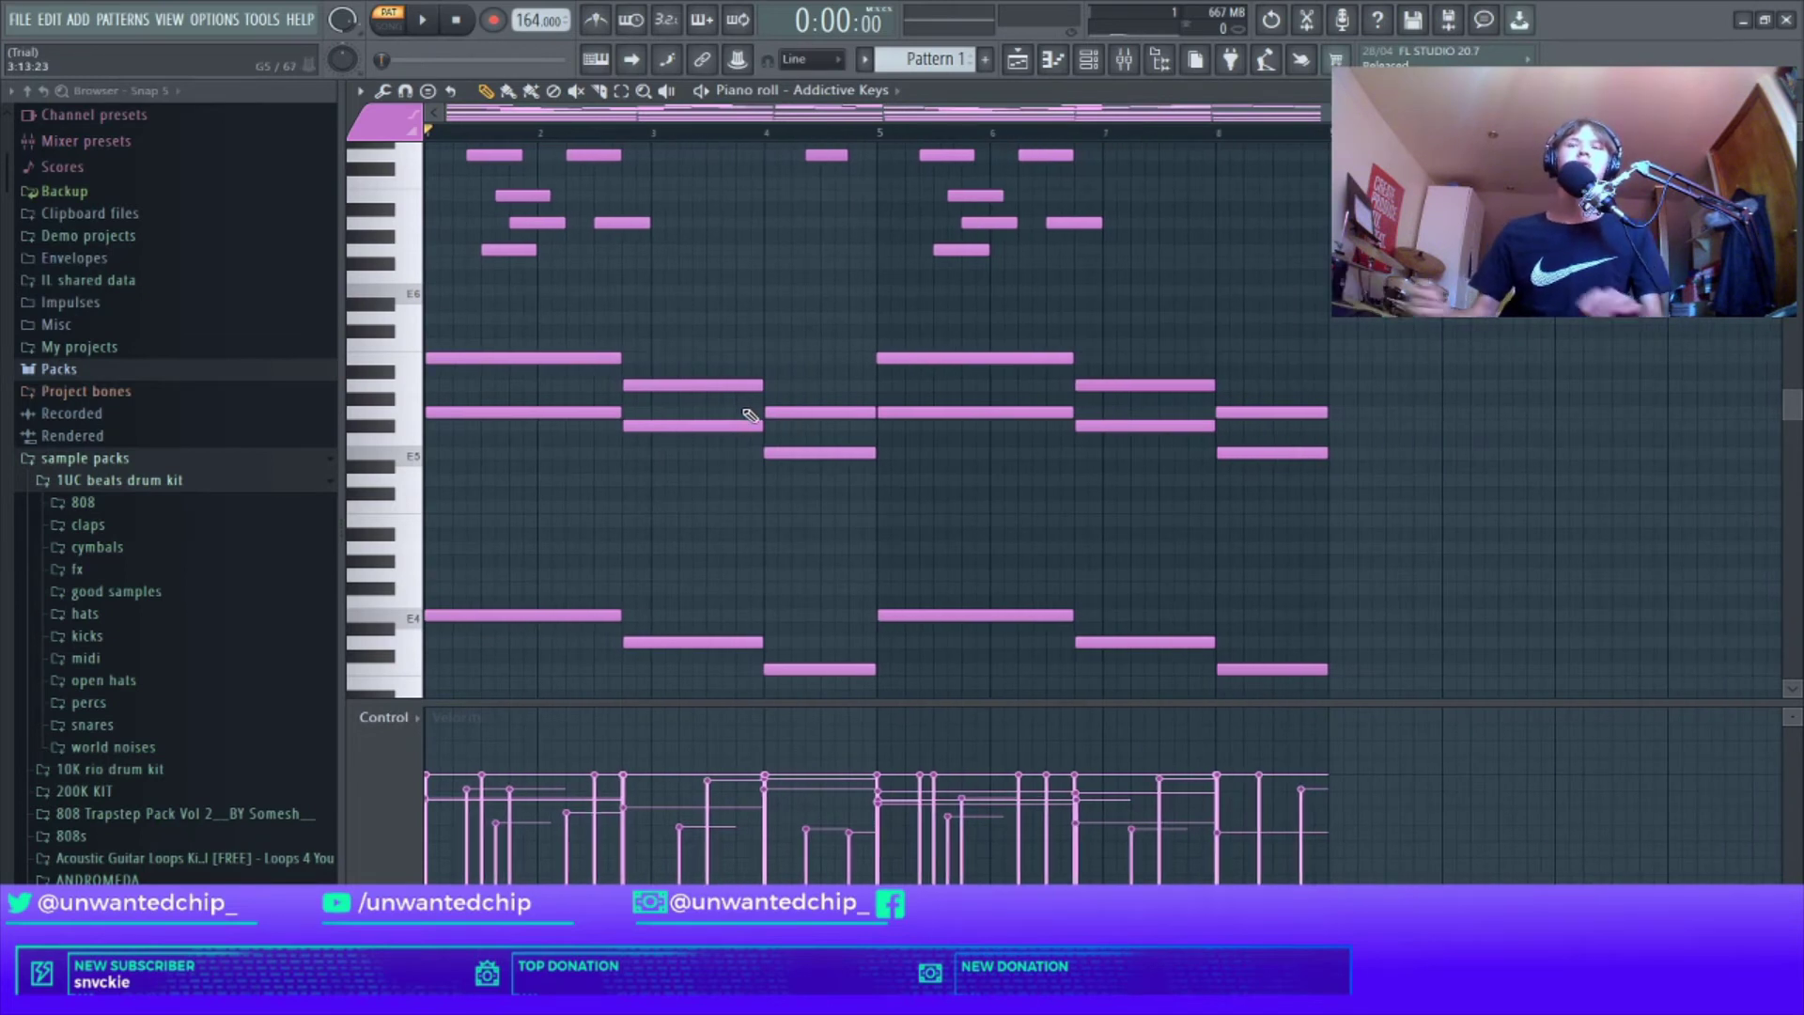
{"action": "key", "text": "space"}
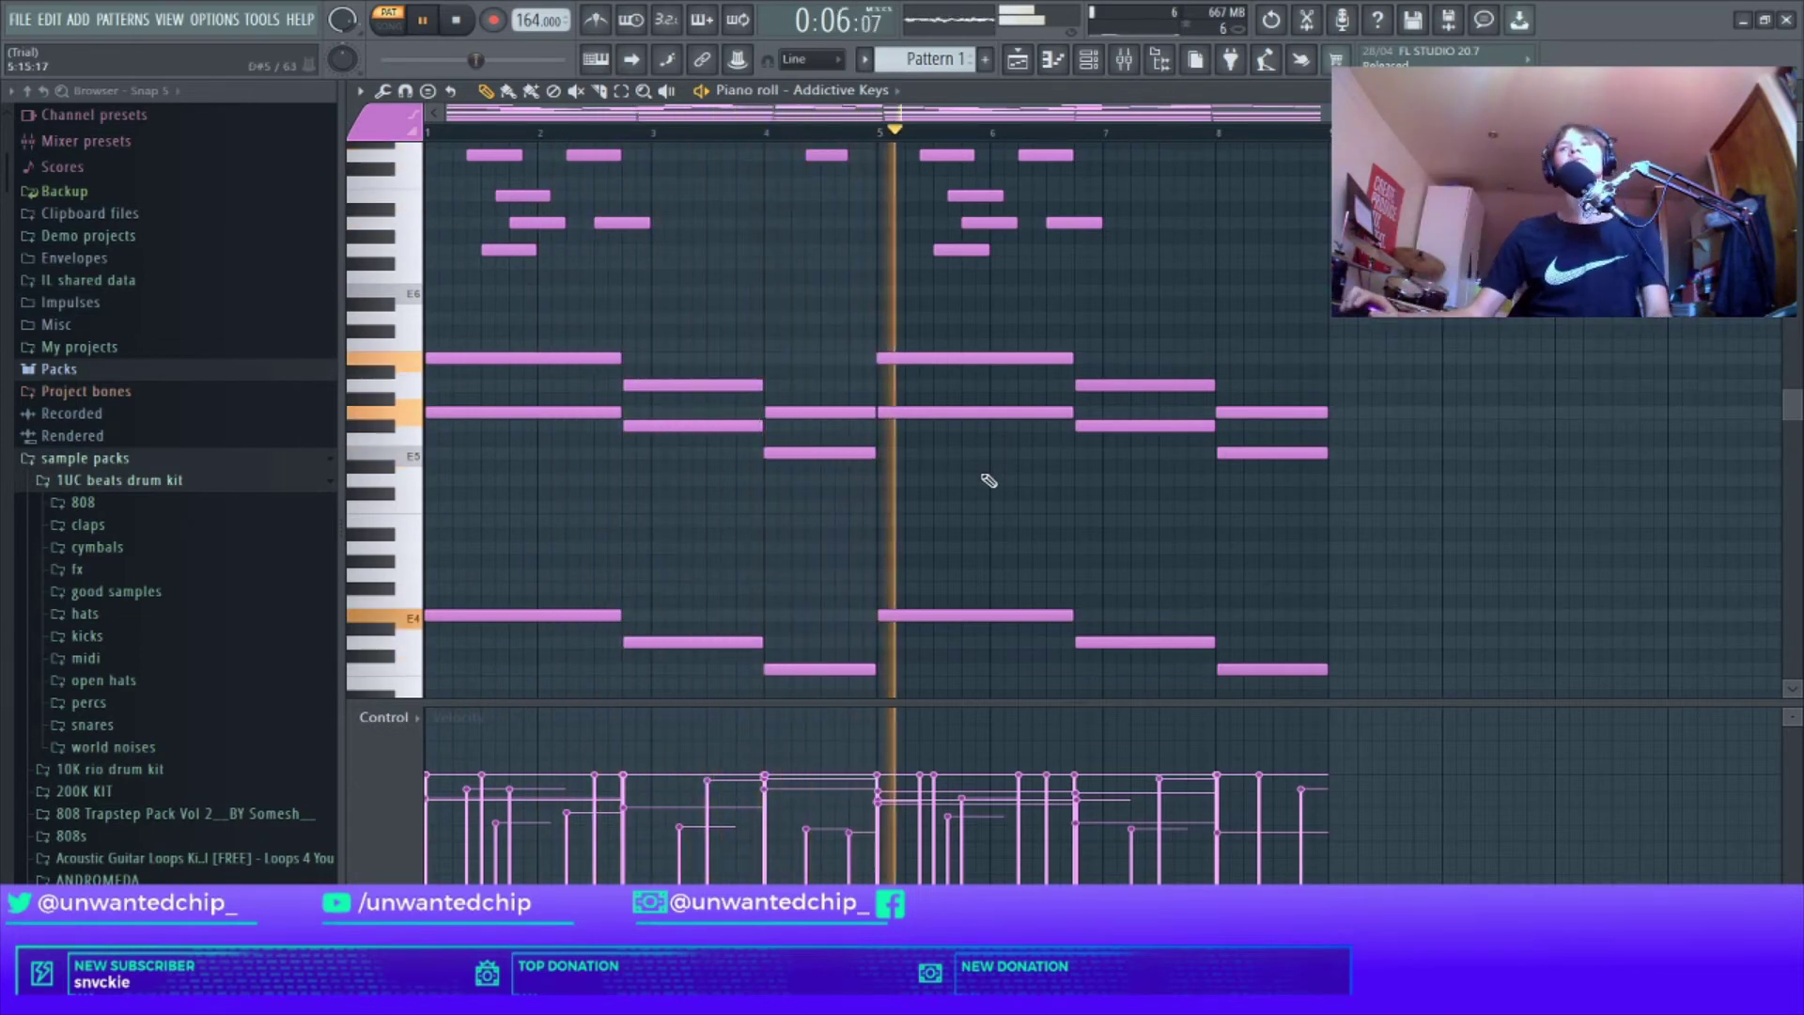
Step: Finish listening to the loop and select the three closing high notes in bar 8
{"action": "scroll", "coordinate": [987, 483], "scroll_direction": "up", "scroll_amount": 3}
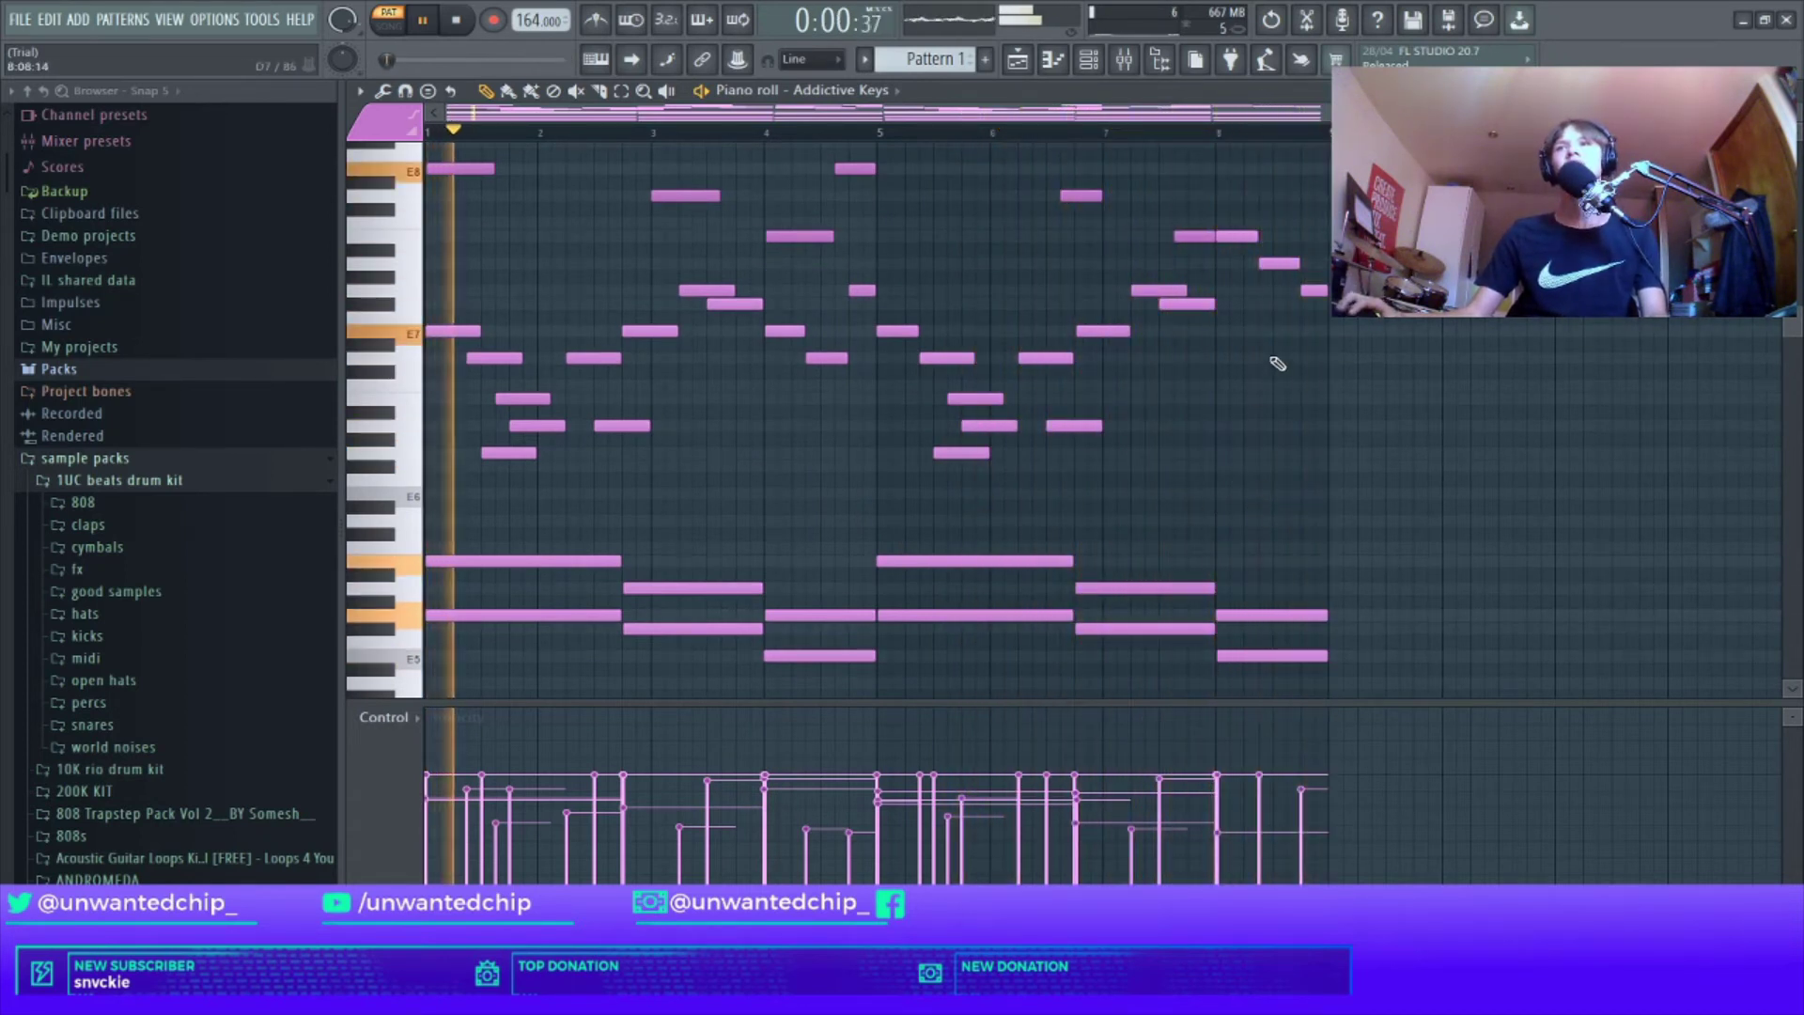
{"action": "key", "text": "space"}
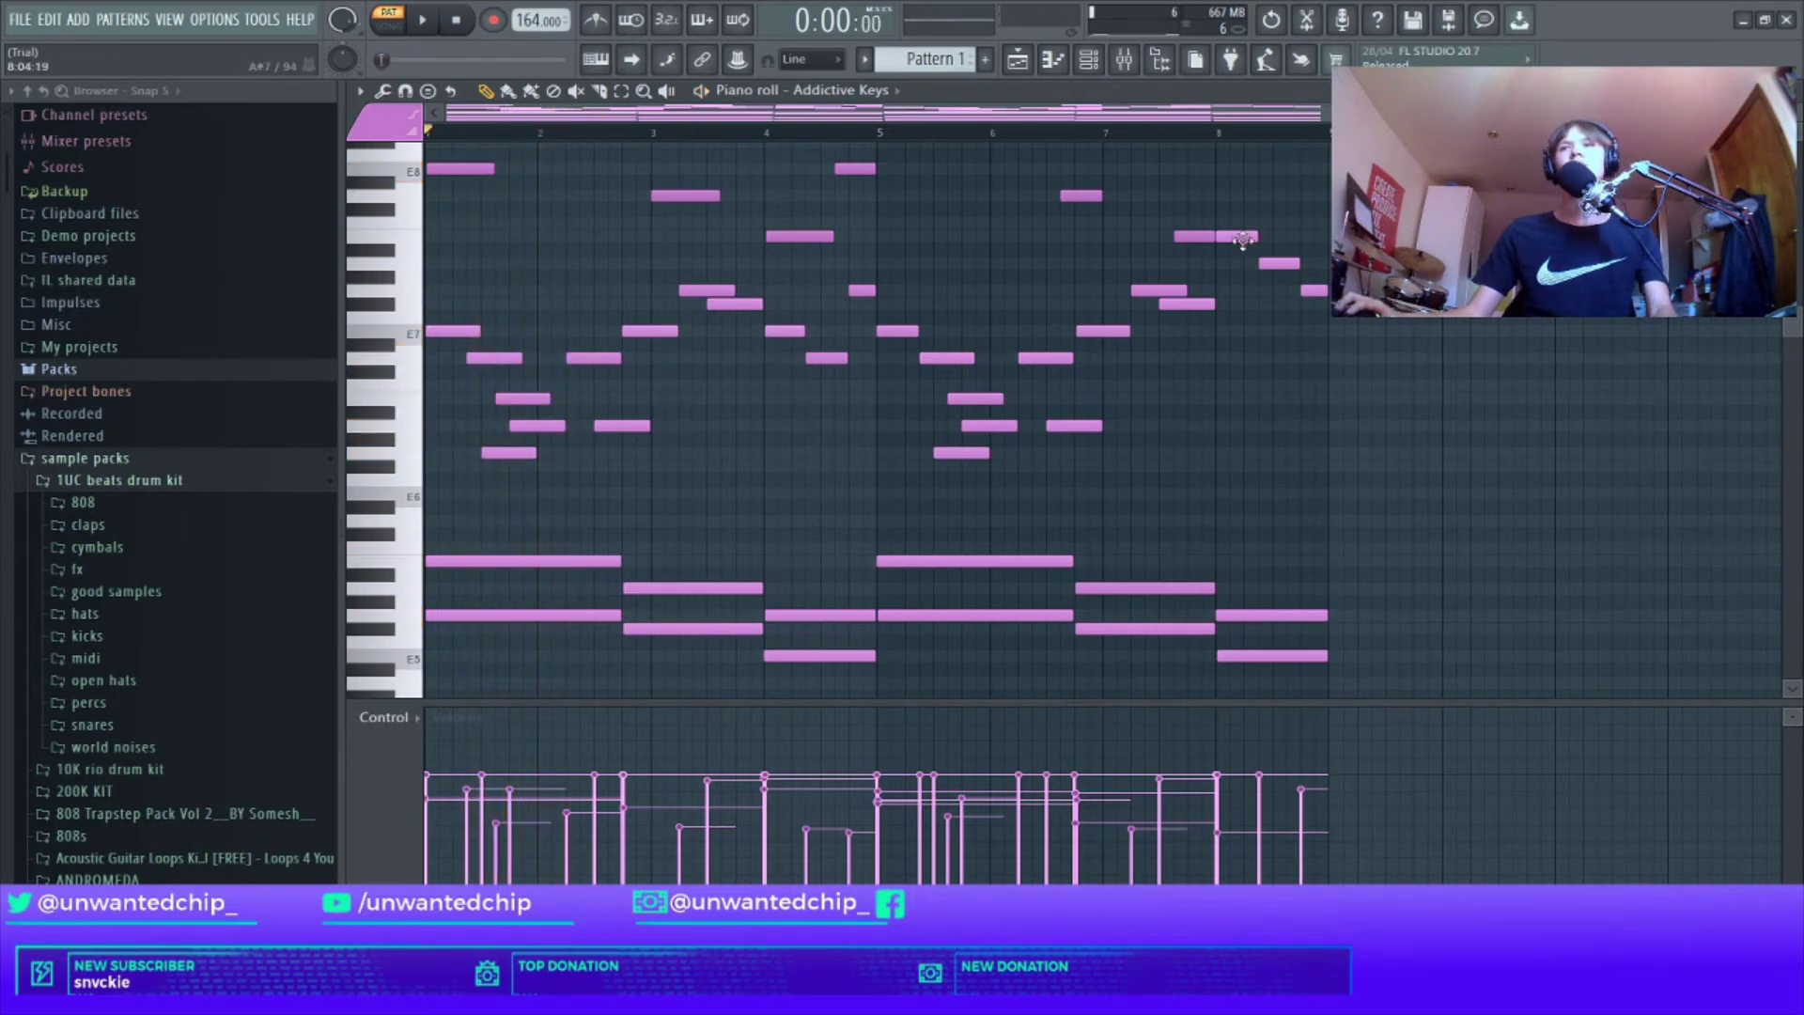
{"action": "left_click_drag", "start_coordinate": [1231, 226], "coordinate": [1331, 344]}
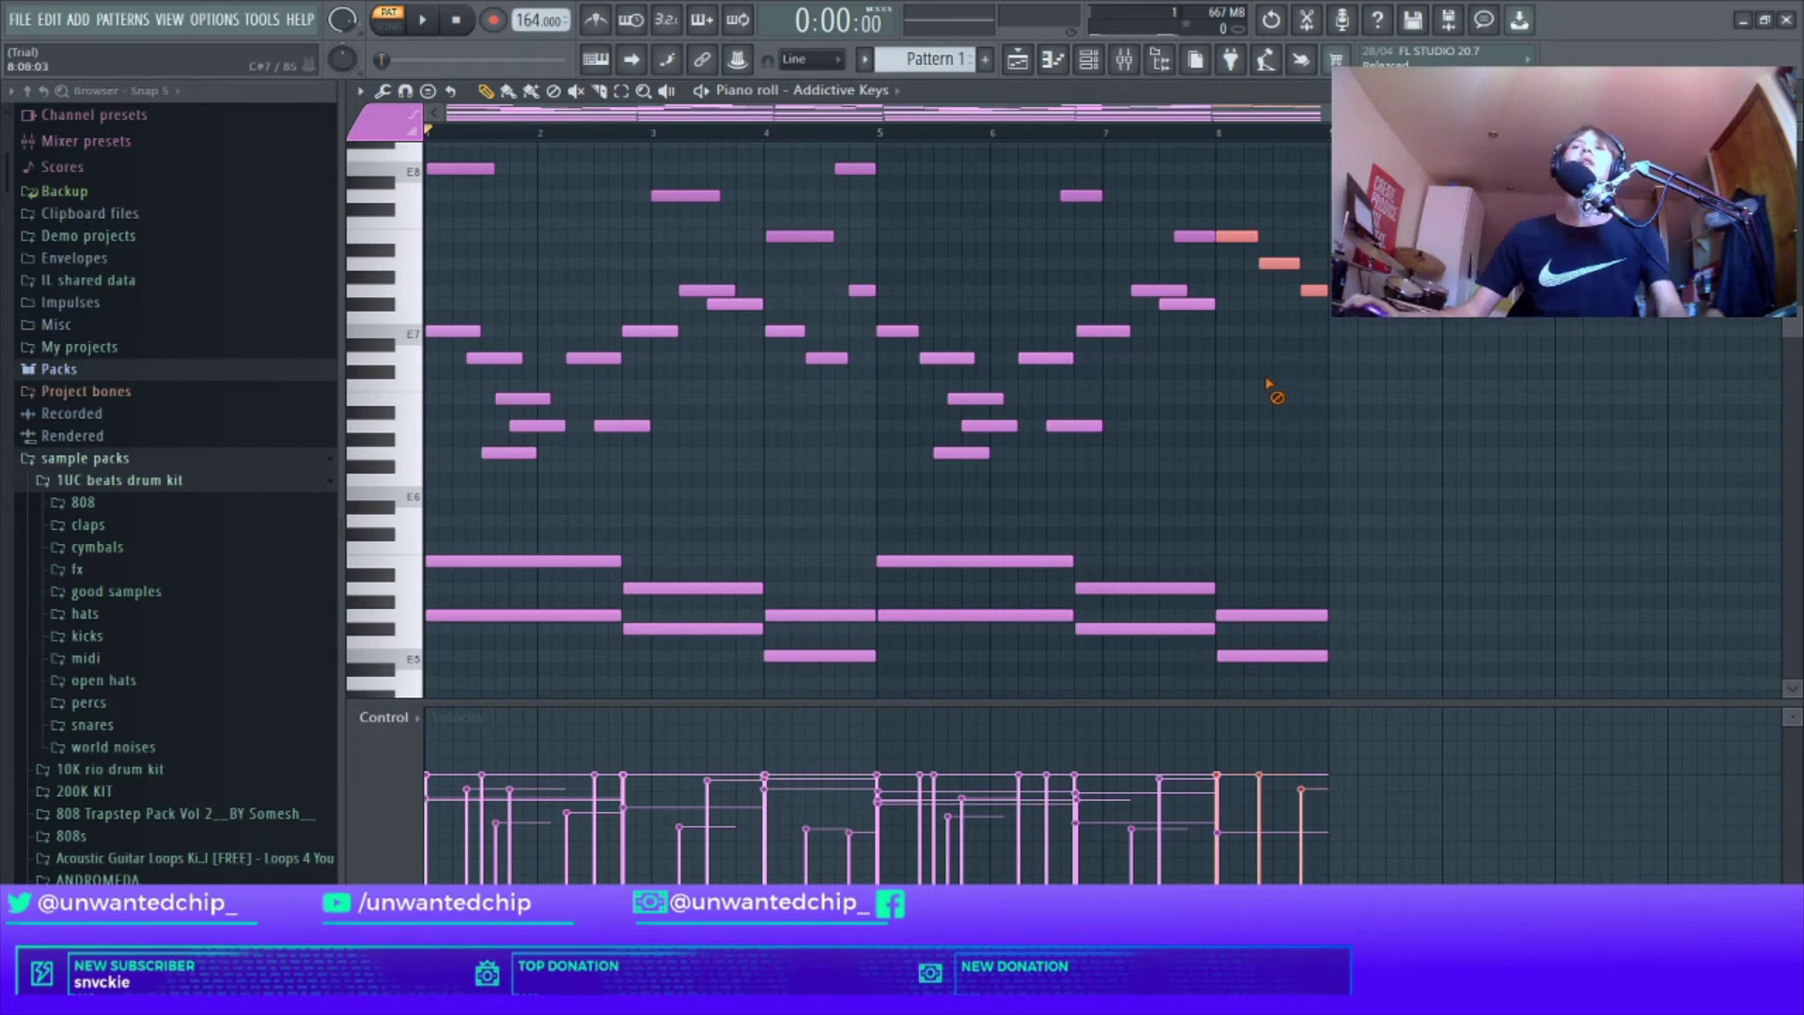
{"action": "key", "text": "F7"}
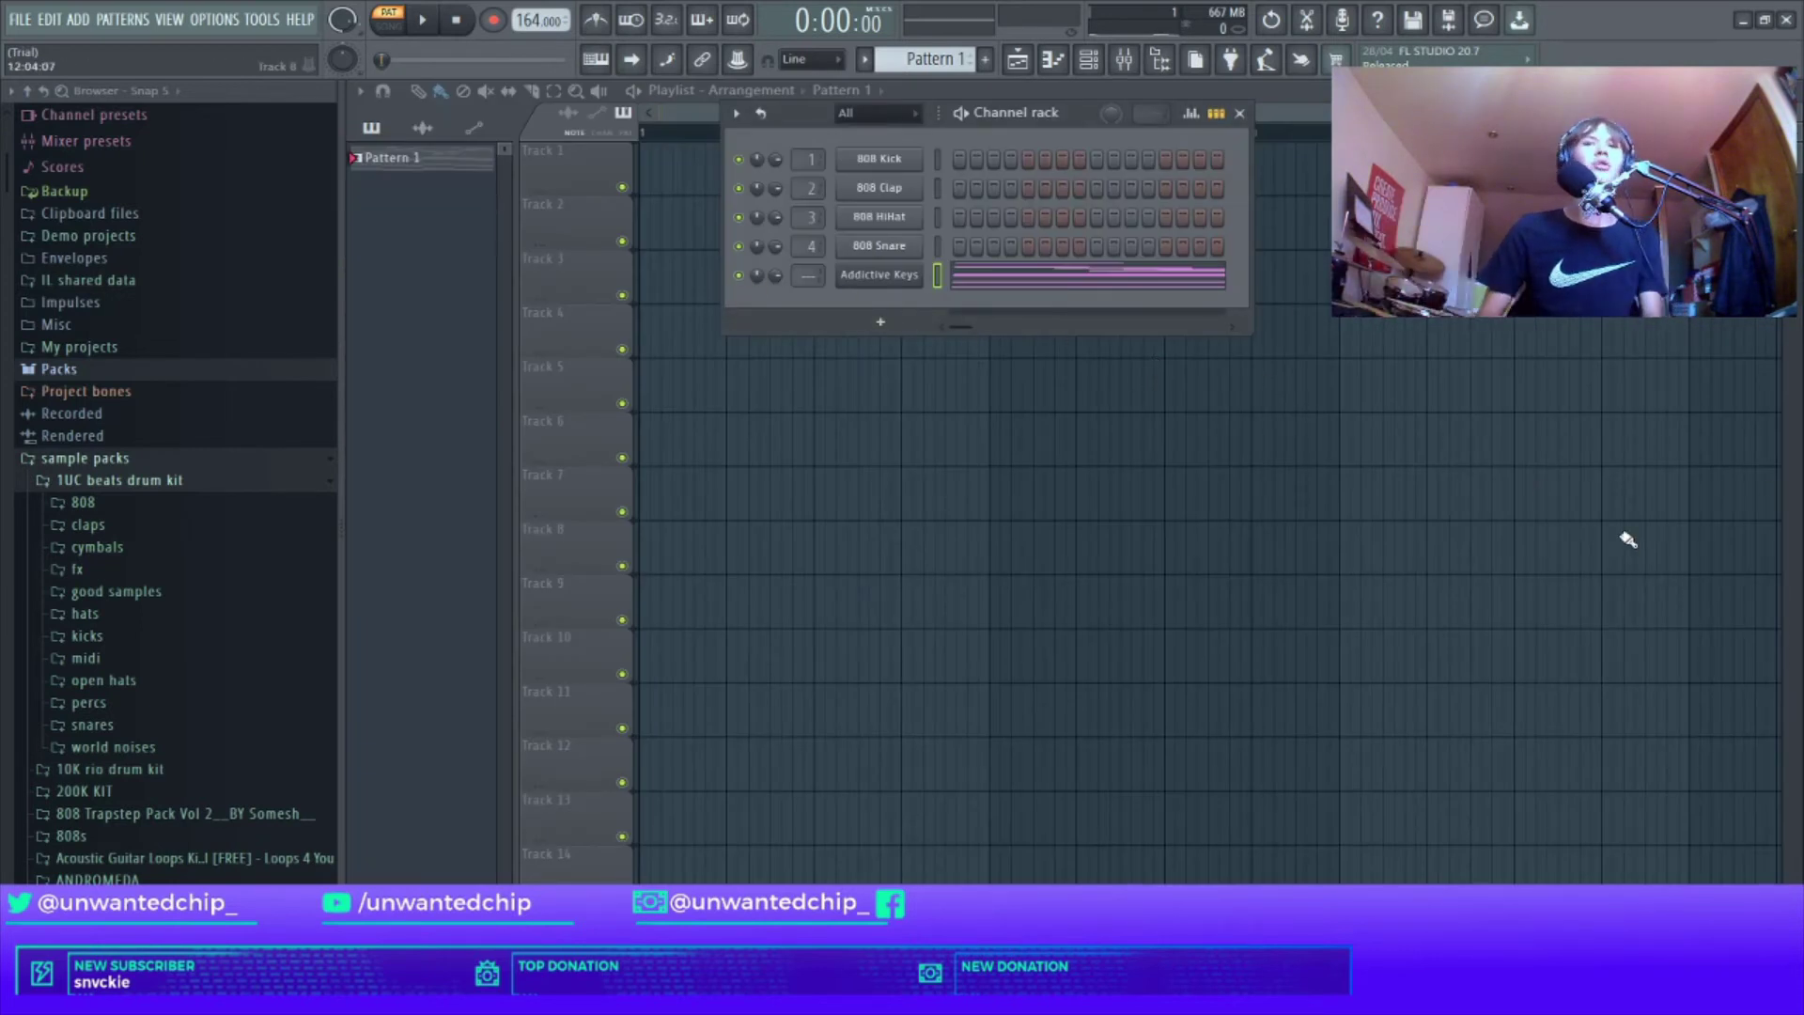
{"action": "left_click", "coordinate": [1027, 282]}
{"action": "key", "text": "Escape"}
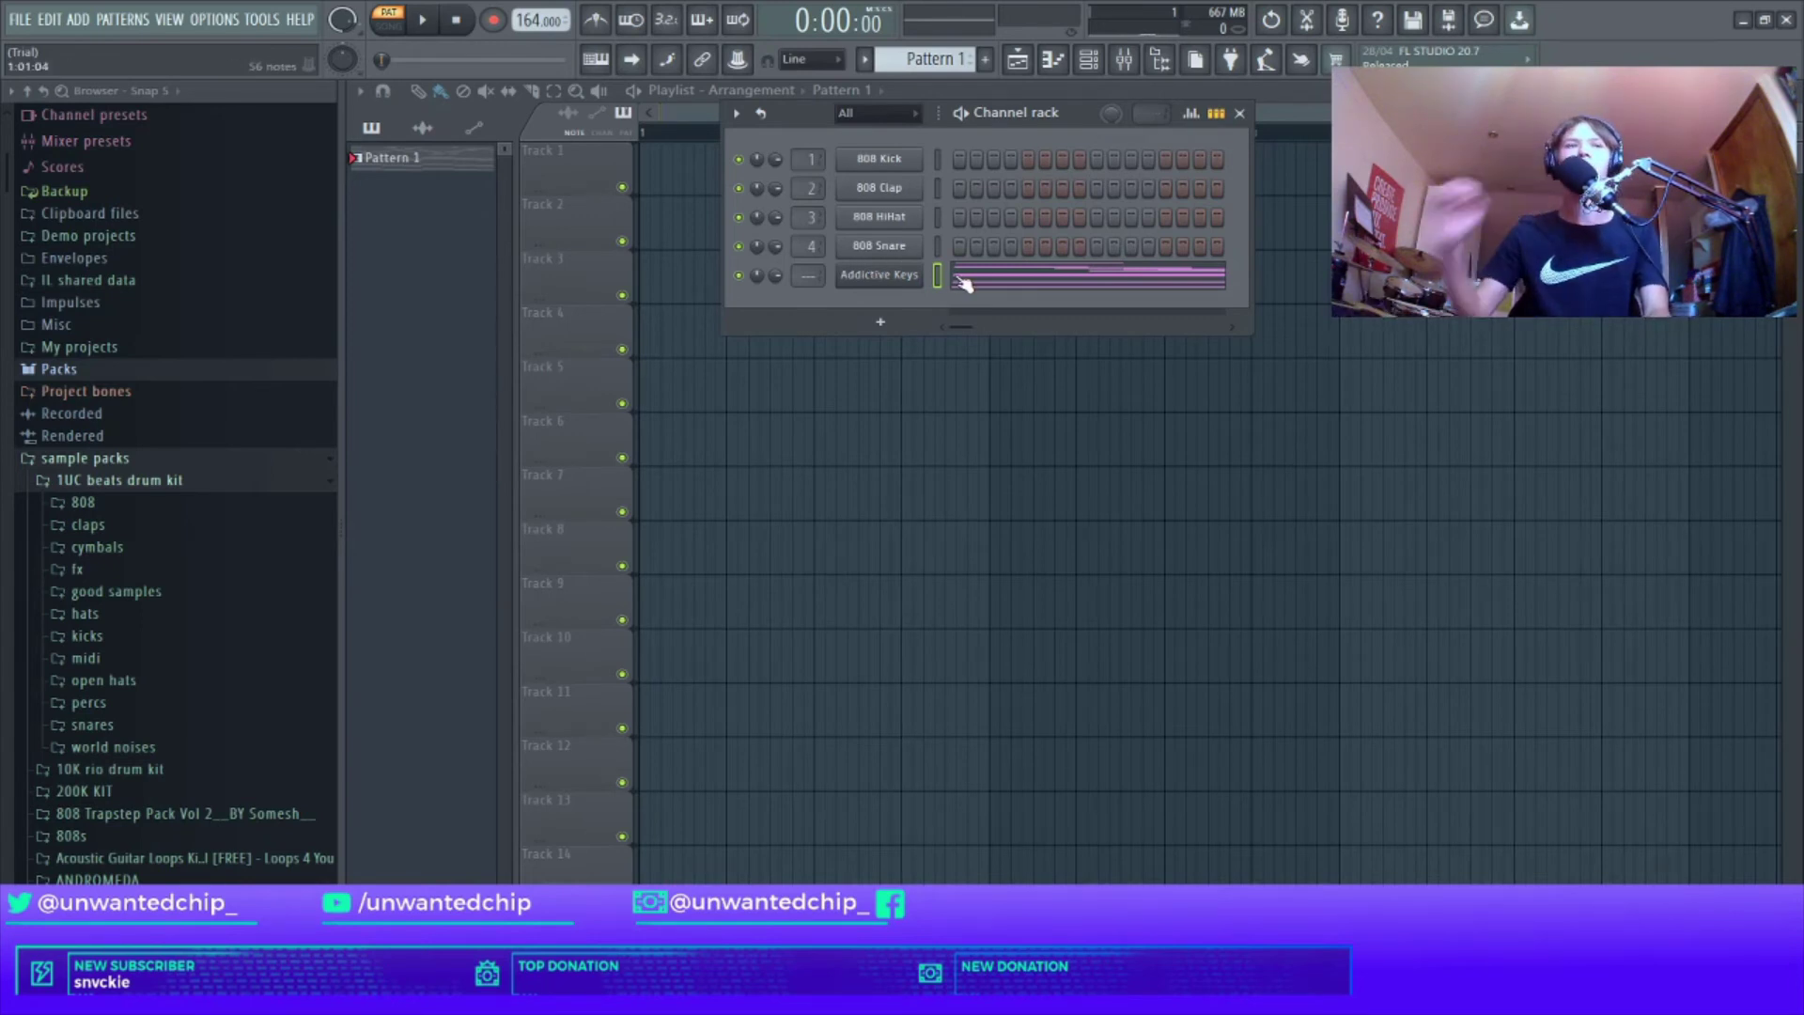
{"action": "left_click", "coordinate": [1239, 114]}
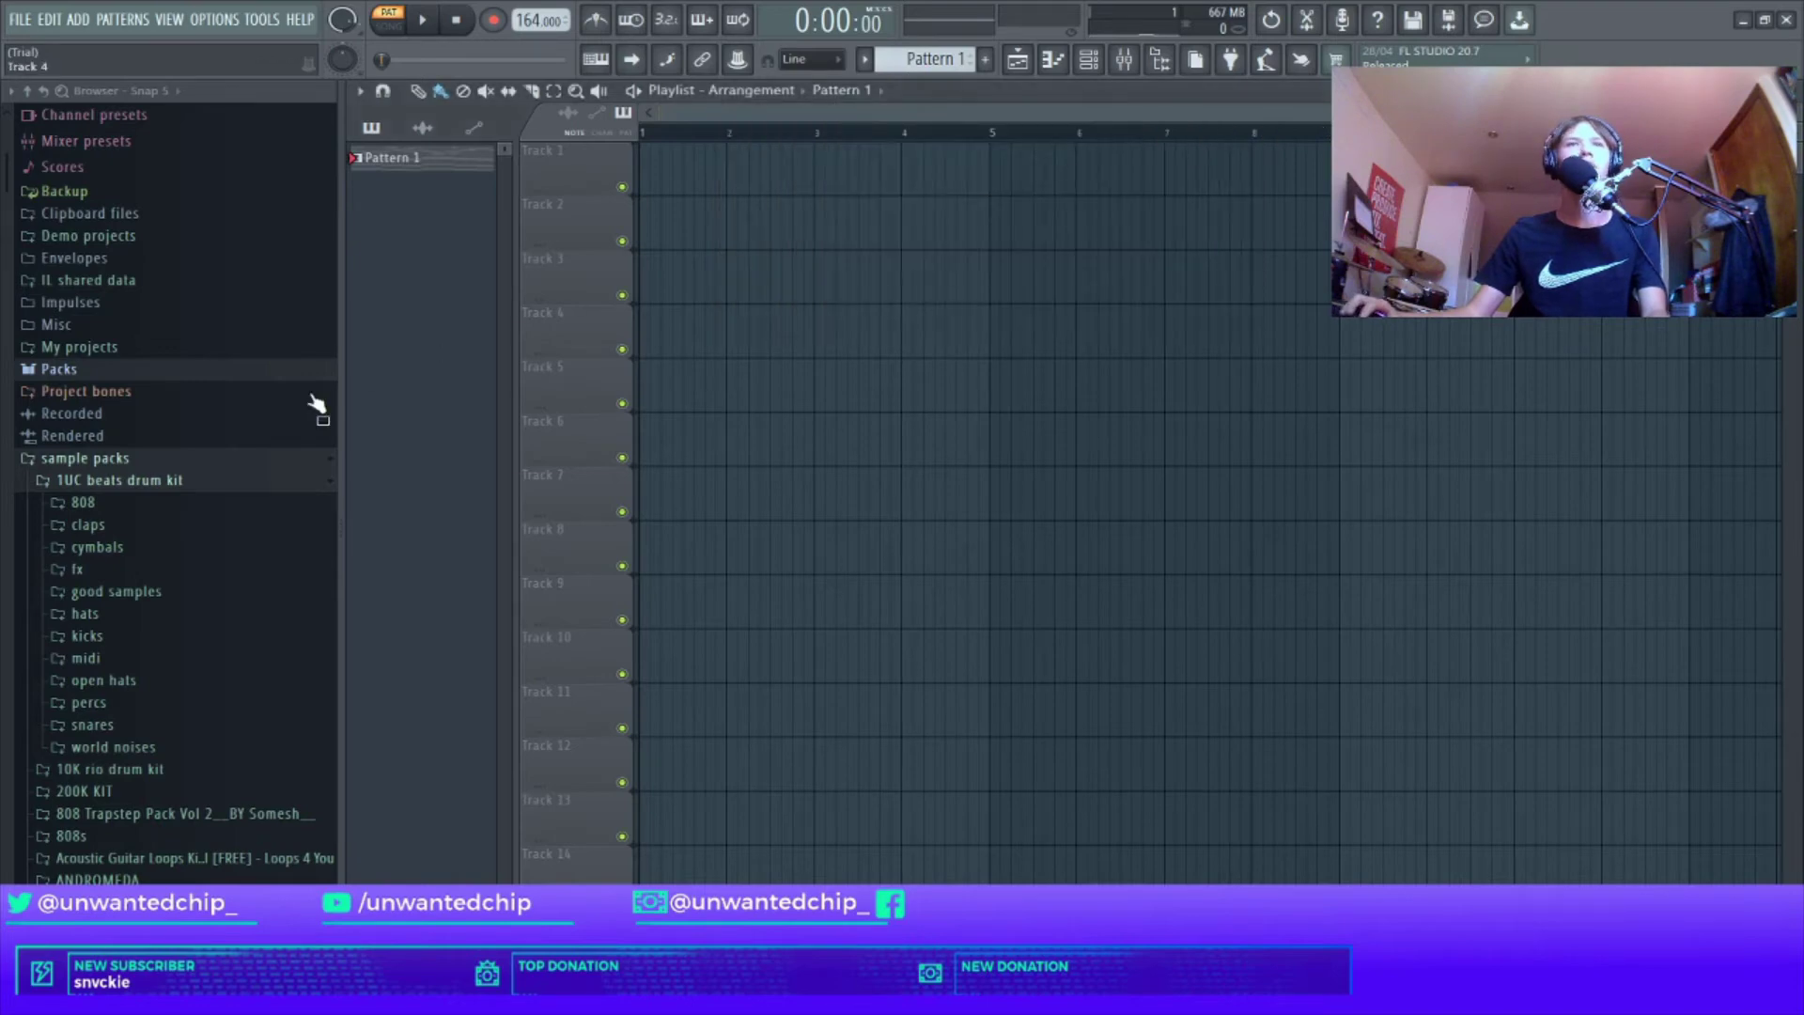
{"action": "scroll", "coordinate": [250, 438], "scroll_direction": "down", "scroll_amount": 10}
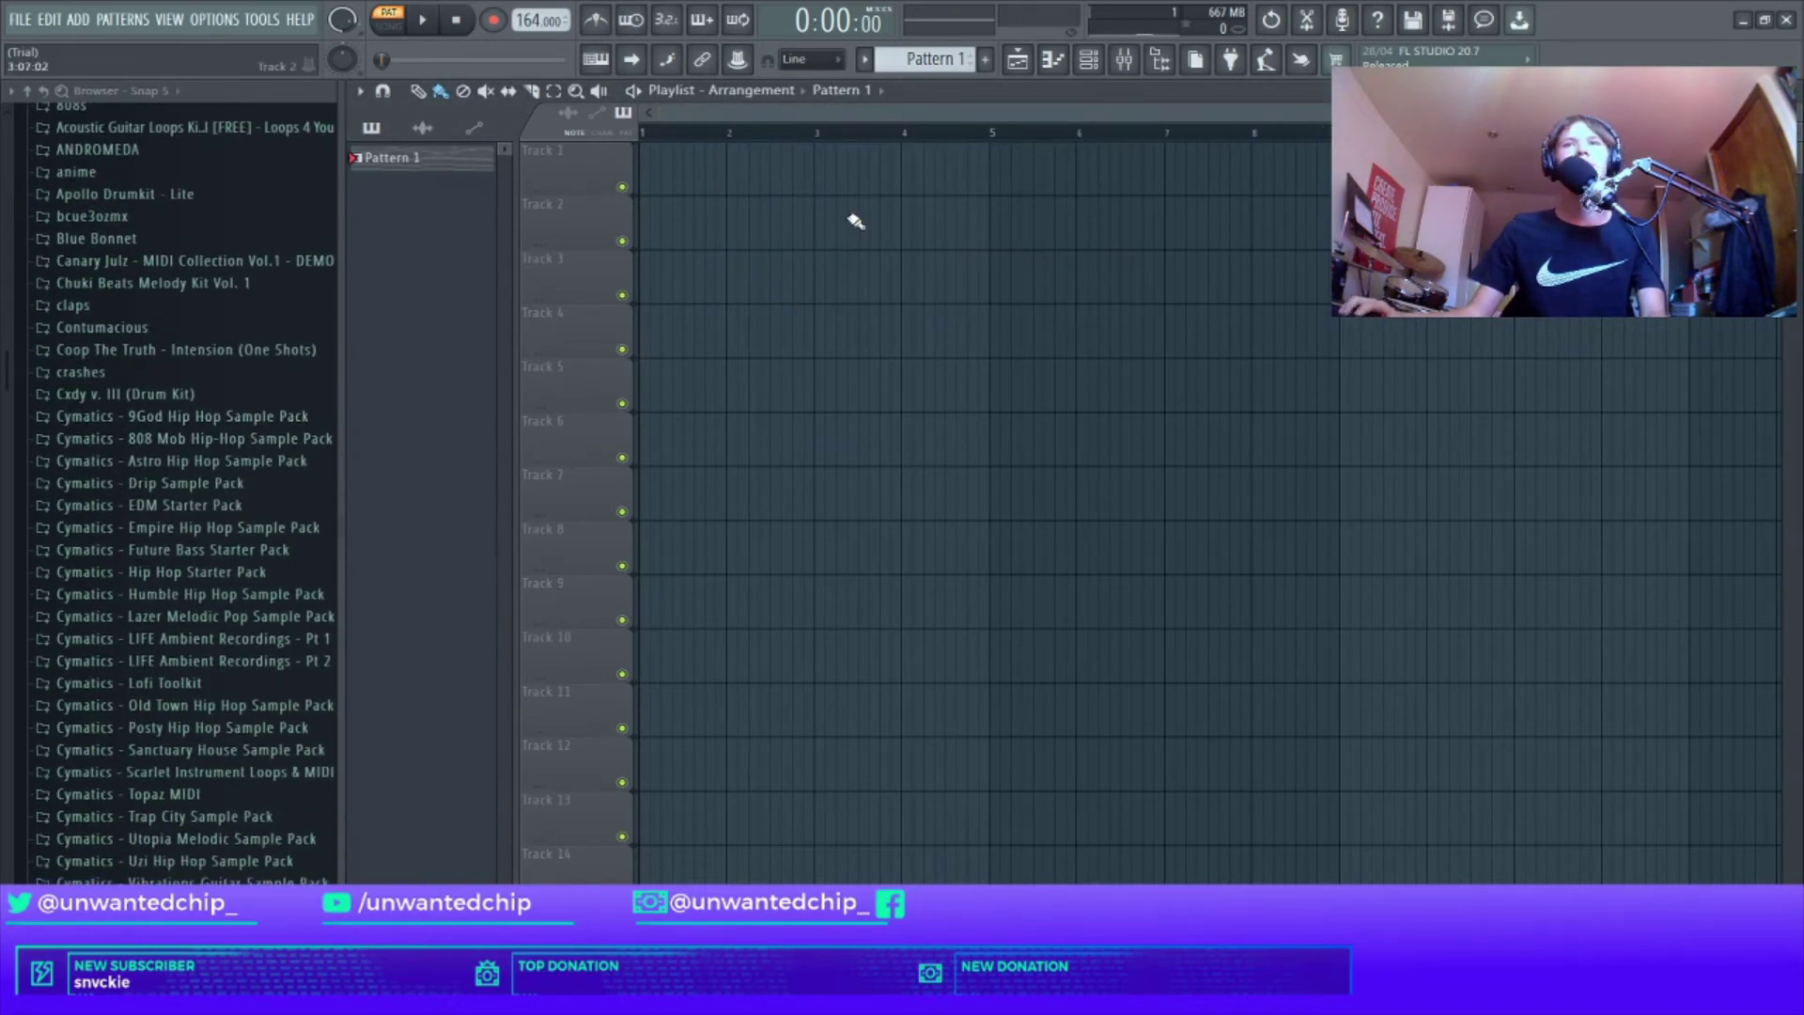
Step: Reopen the Addictive Keys piano roll and briefly play the loop
{"action": "key", "text": "F6"}
{"action": "left_click", "coordinate": [998, 287]}
{"action": "key", "text": "space"}
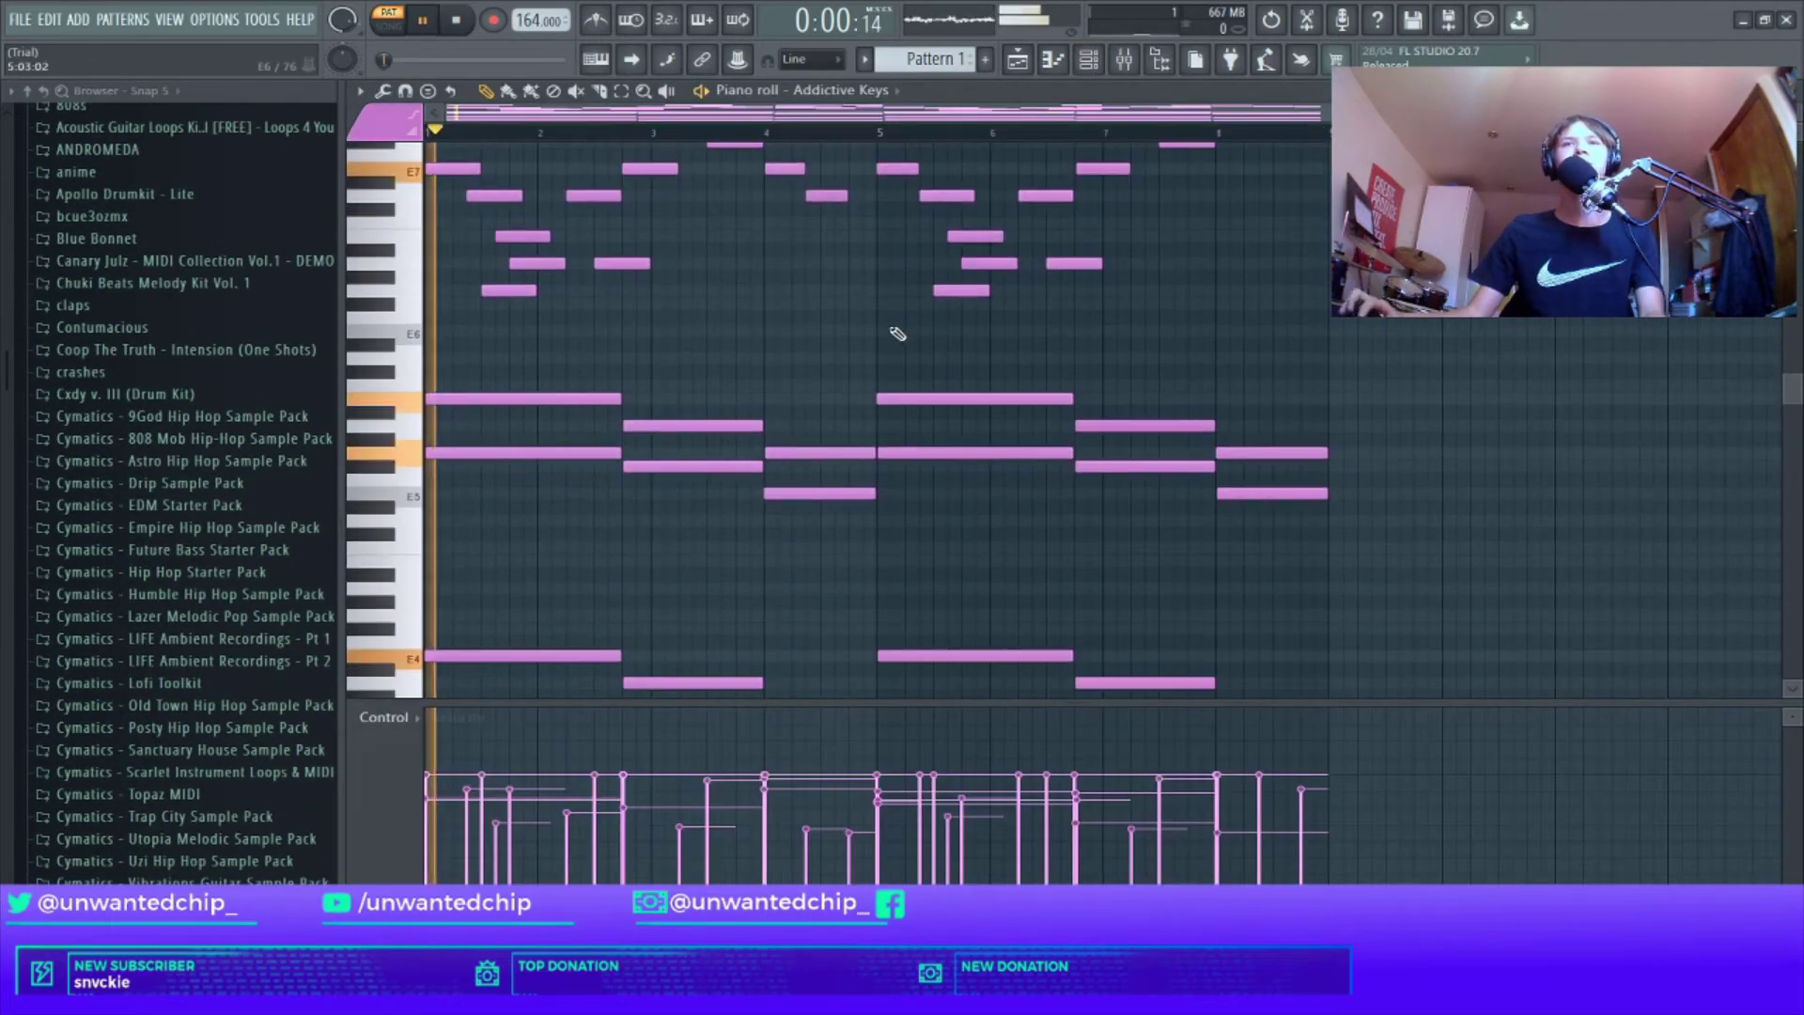
{"action": "key", "text": "space"}
Step: Browse the sample packs and collapse the Kyres Beats - Moonlight (One Shot Kit) folder
{"action": "key", "text": "F7"}
{"action": "scroll", "coordinate": [188, 469], "scroll_direction": "down", "scroll_amount": 15}
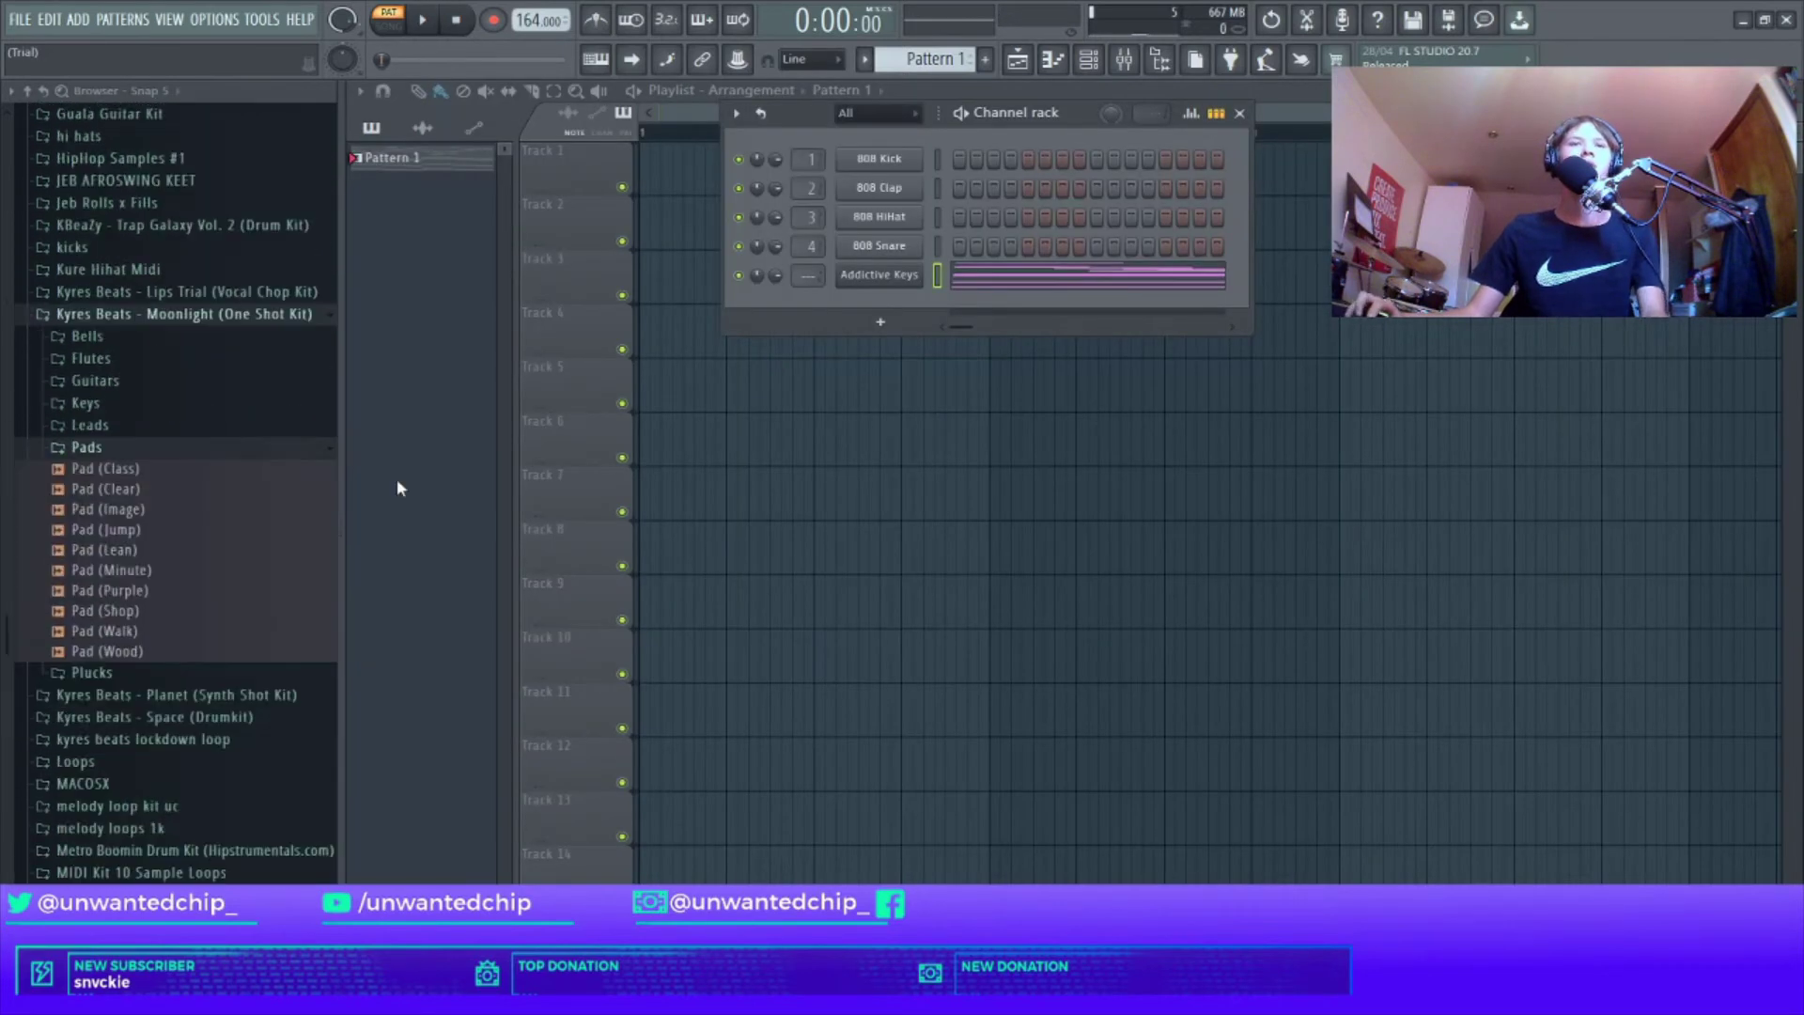
{"action": "left_click", "coordinate": [143, 380]}
{"action": "left_click", "coordinate": [228, 248]}
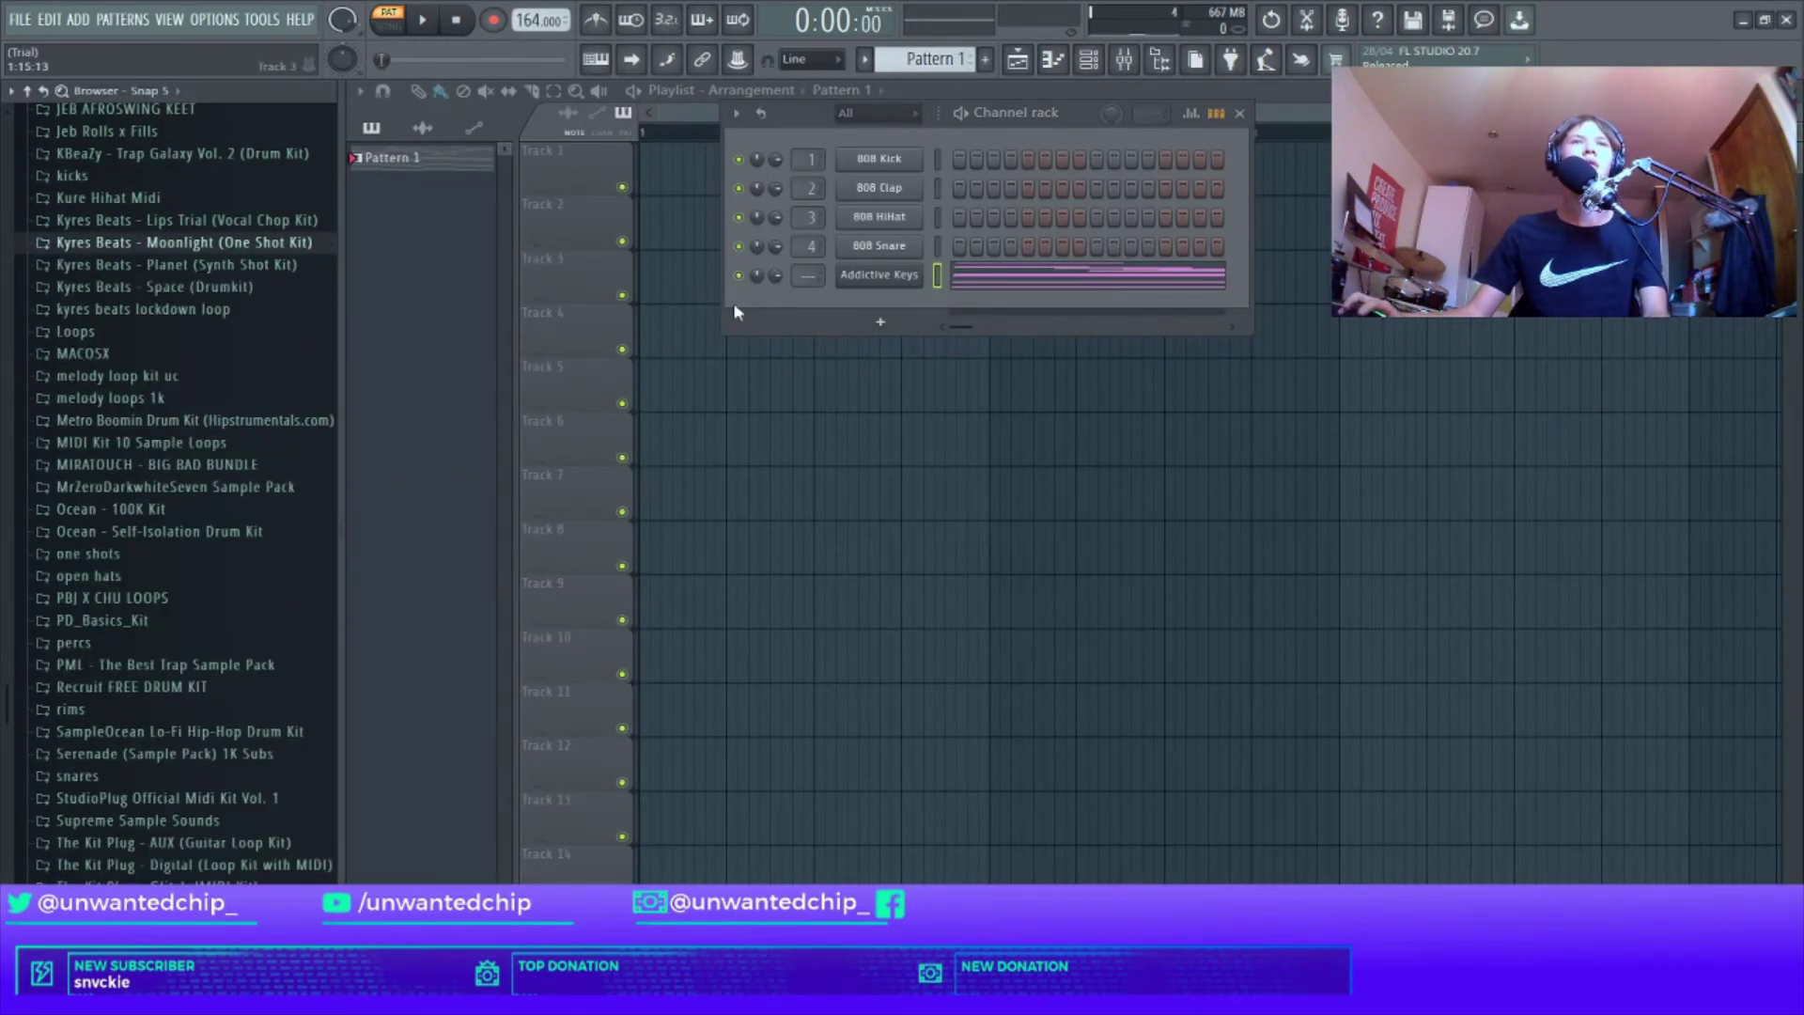
Step: Add a FLEX channel and load the Flute preset from its favorites
{"action": "left_click", "coordinate": [874, 321]}
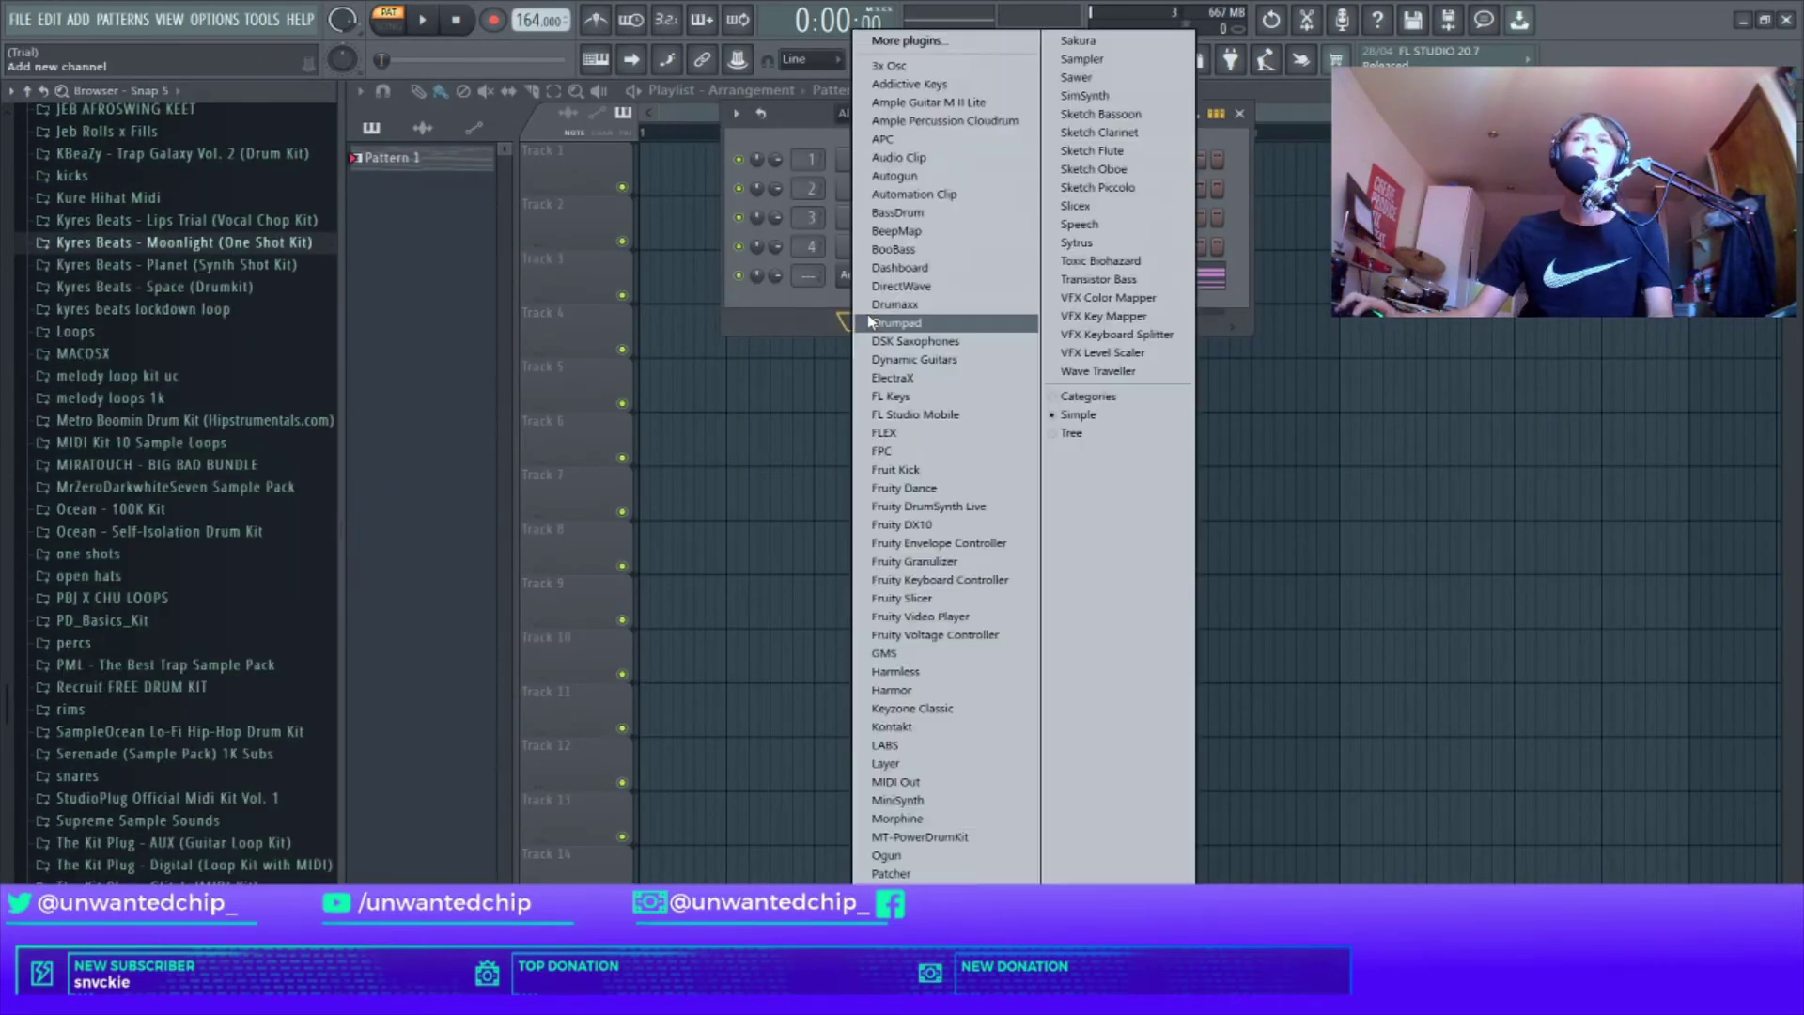
{"action": "left_click", "coordinate": [929, 432]}
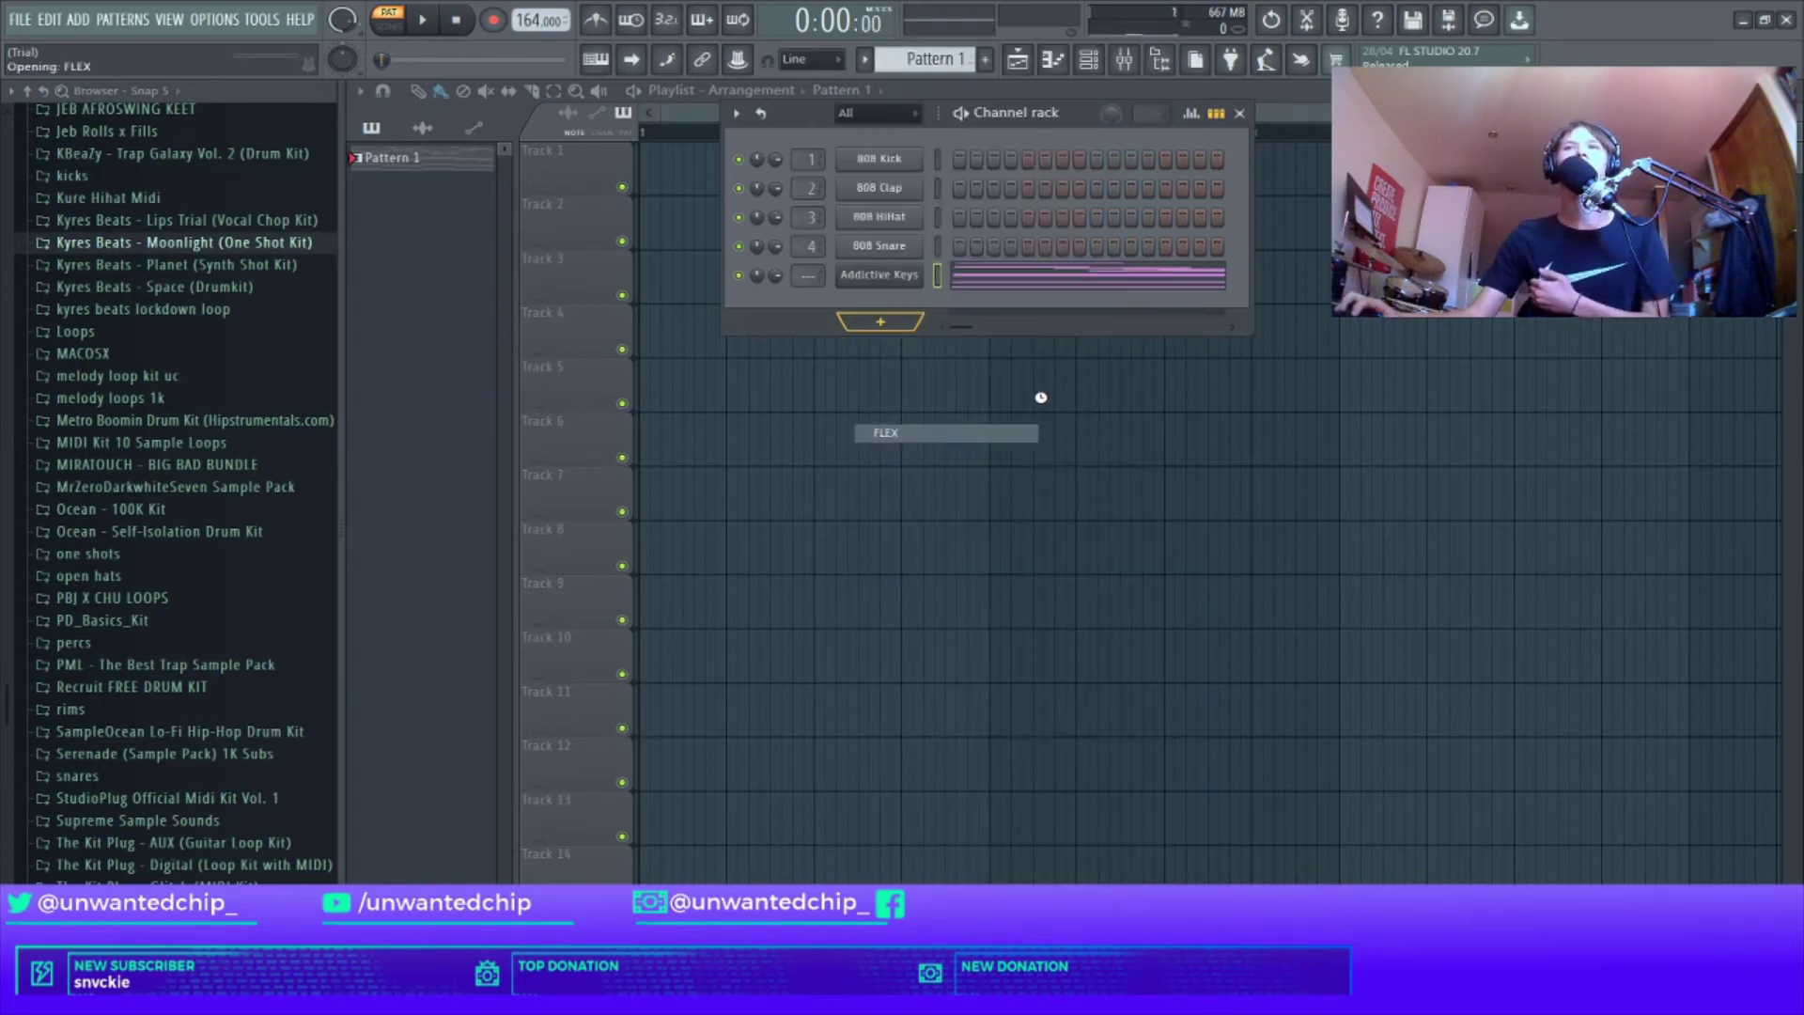
{"action": "scroll", "coordinate": [202, 300], "scroll_direction": "up", "scroll_amount": 8}
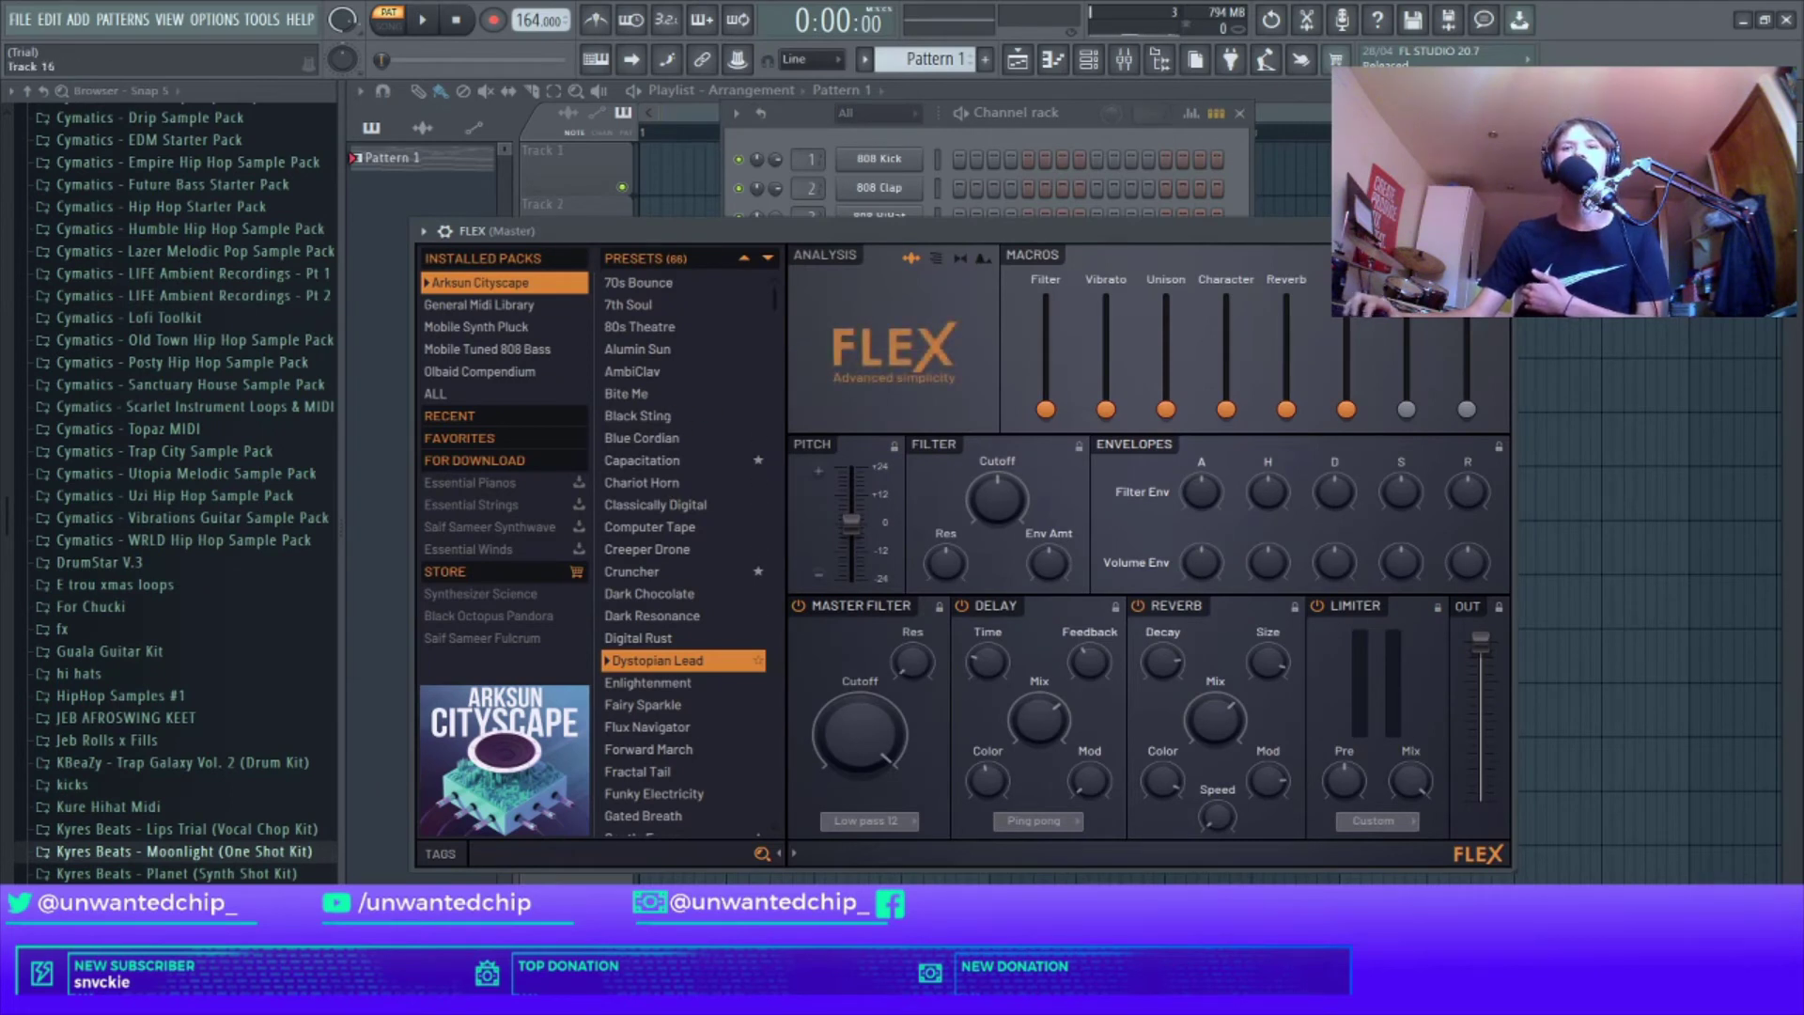
{"action": "scroll", "coordinate": [674, 564], "scroll_direction": "down", "scroll_amount": 4}
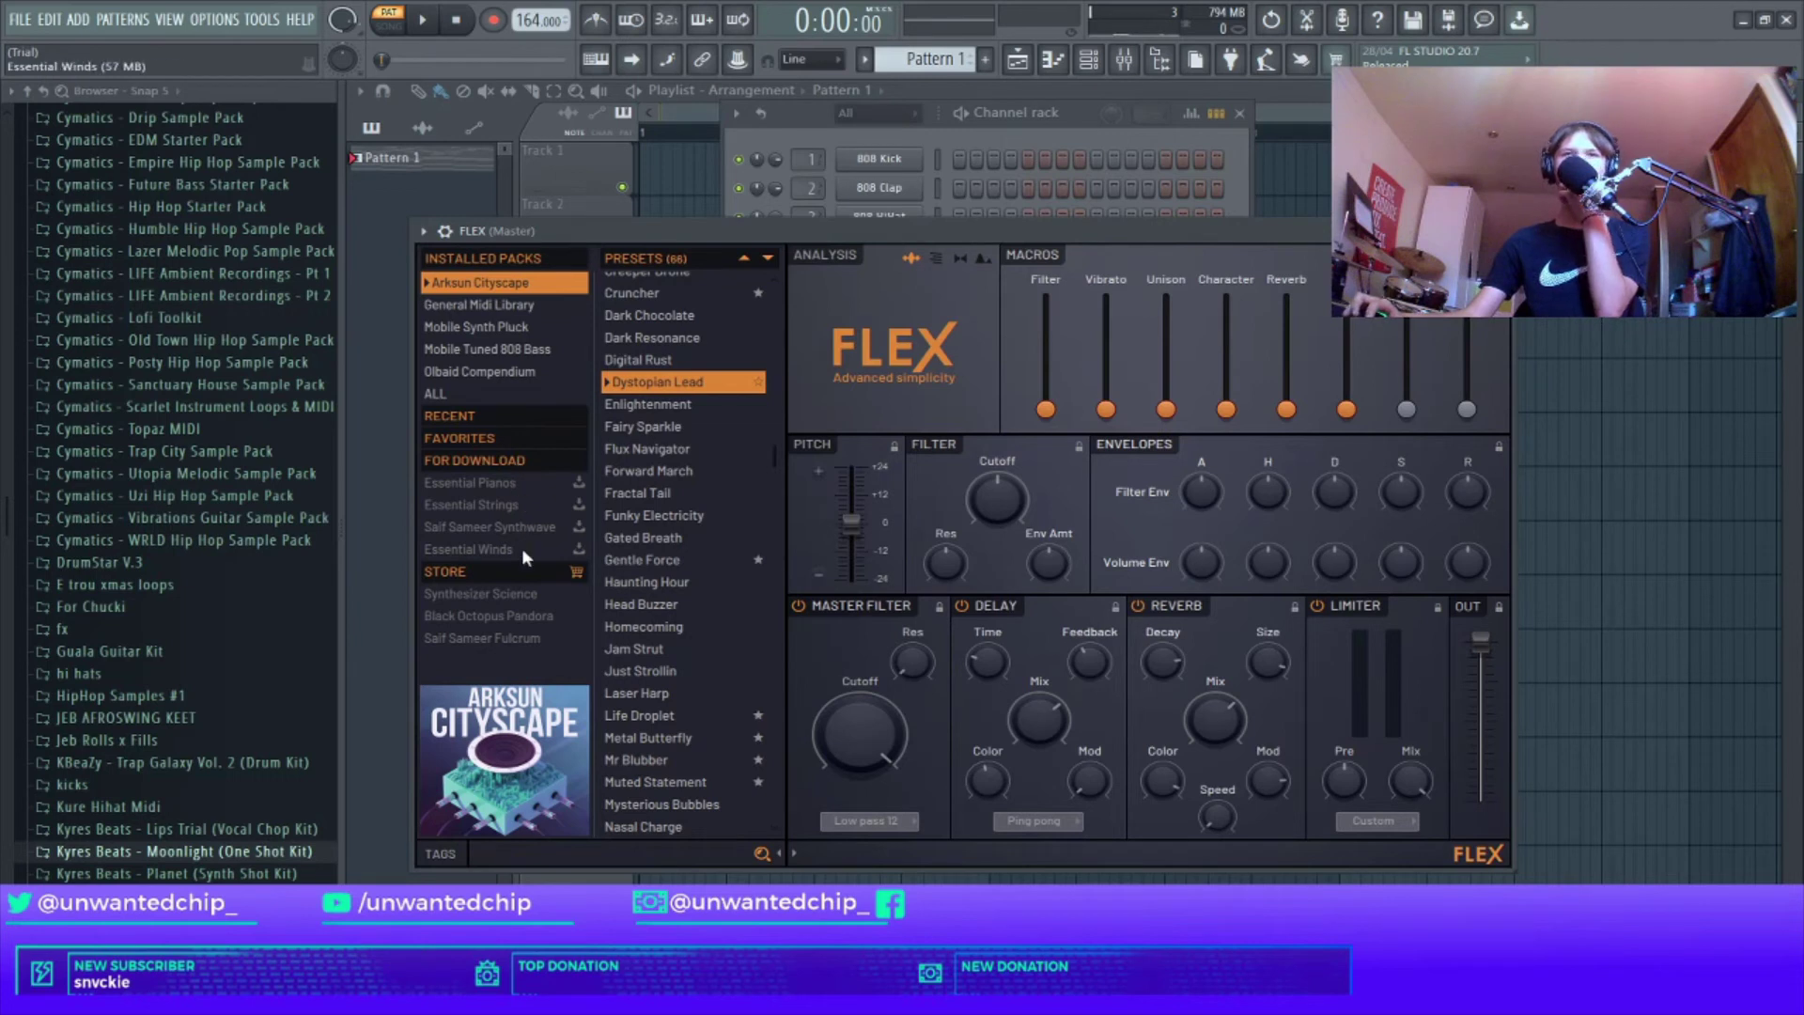
{"action": "left_click", "coordinate": [507, 439]}
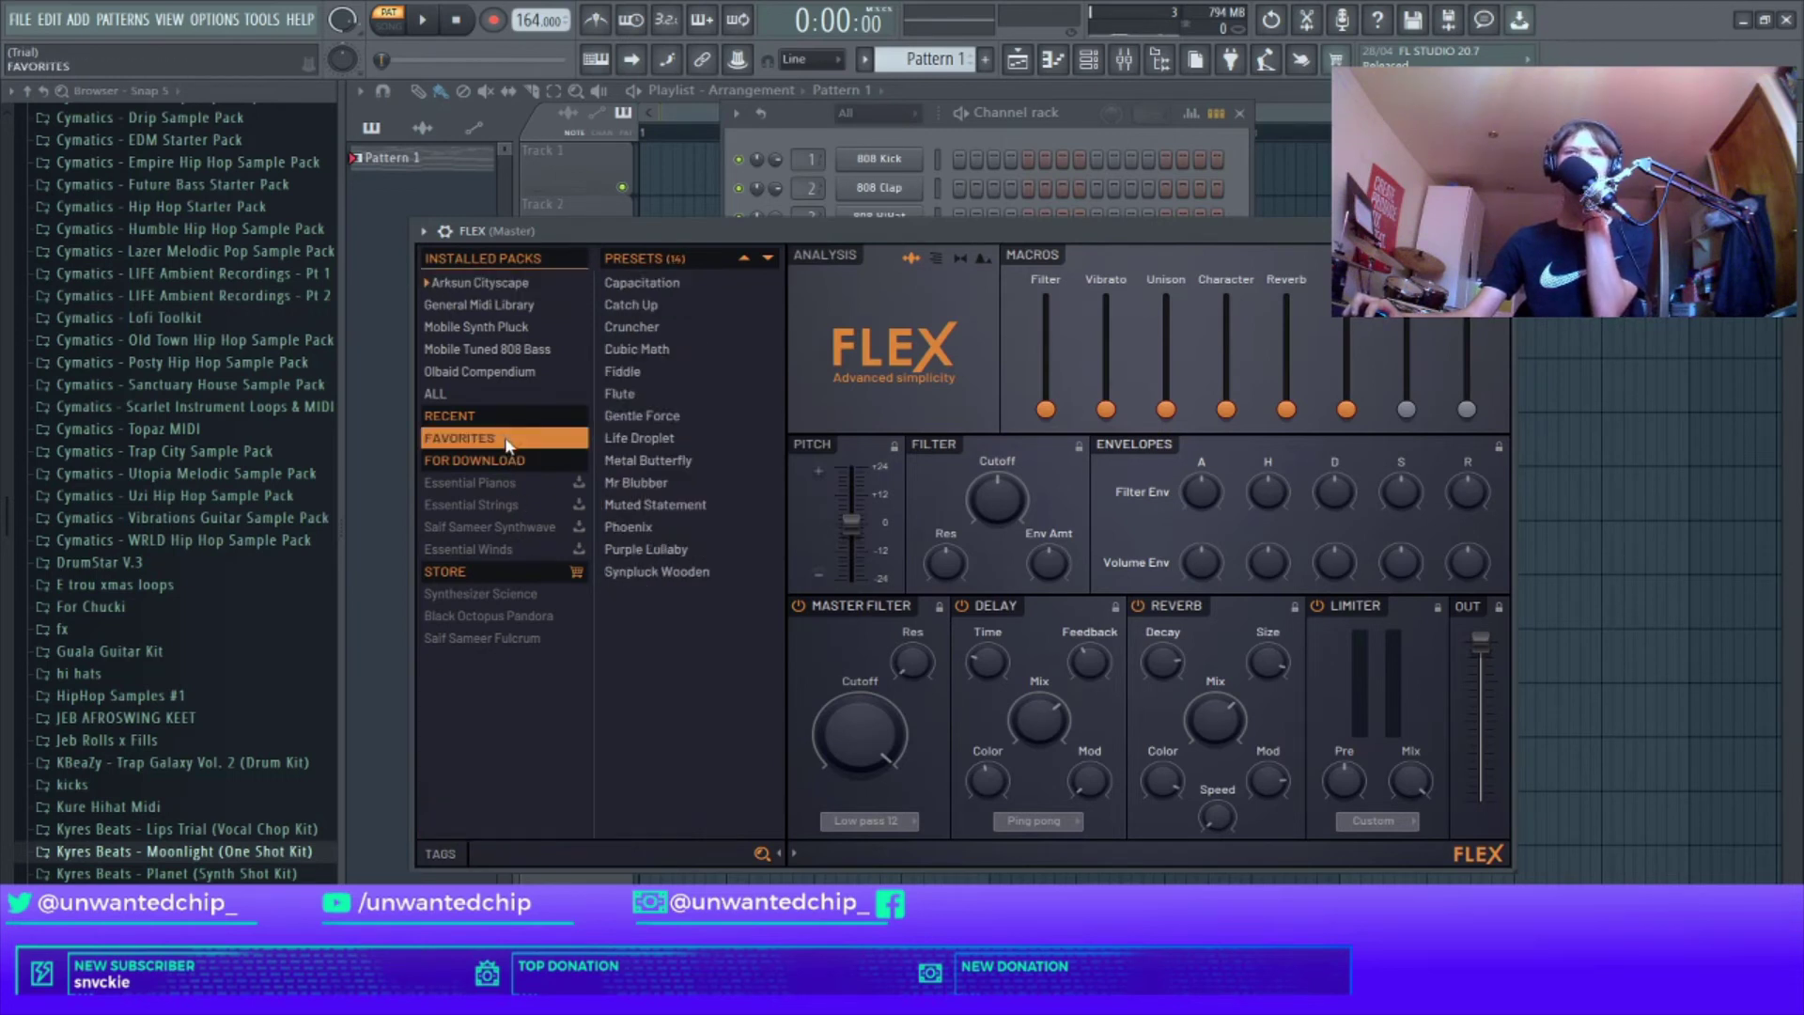
{"action": "left_click", "coordinate": [613, 394]}
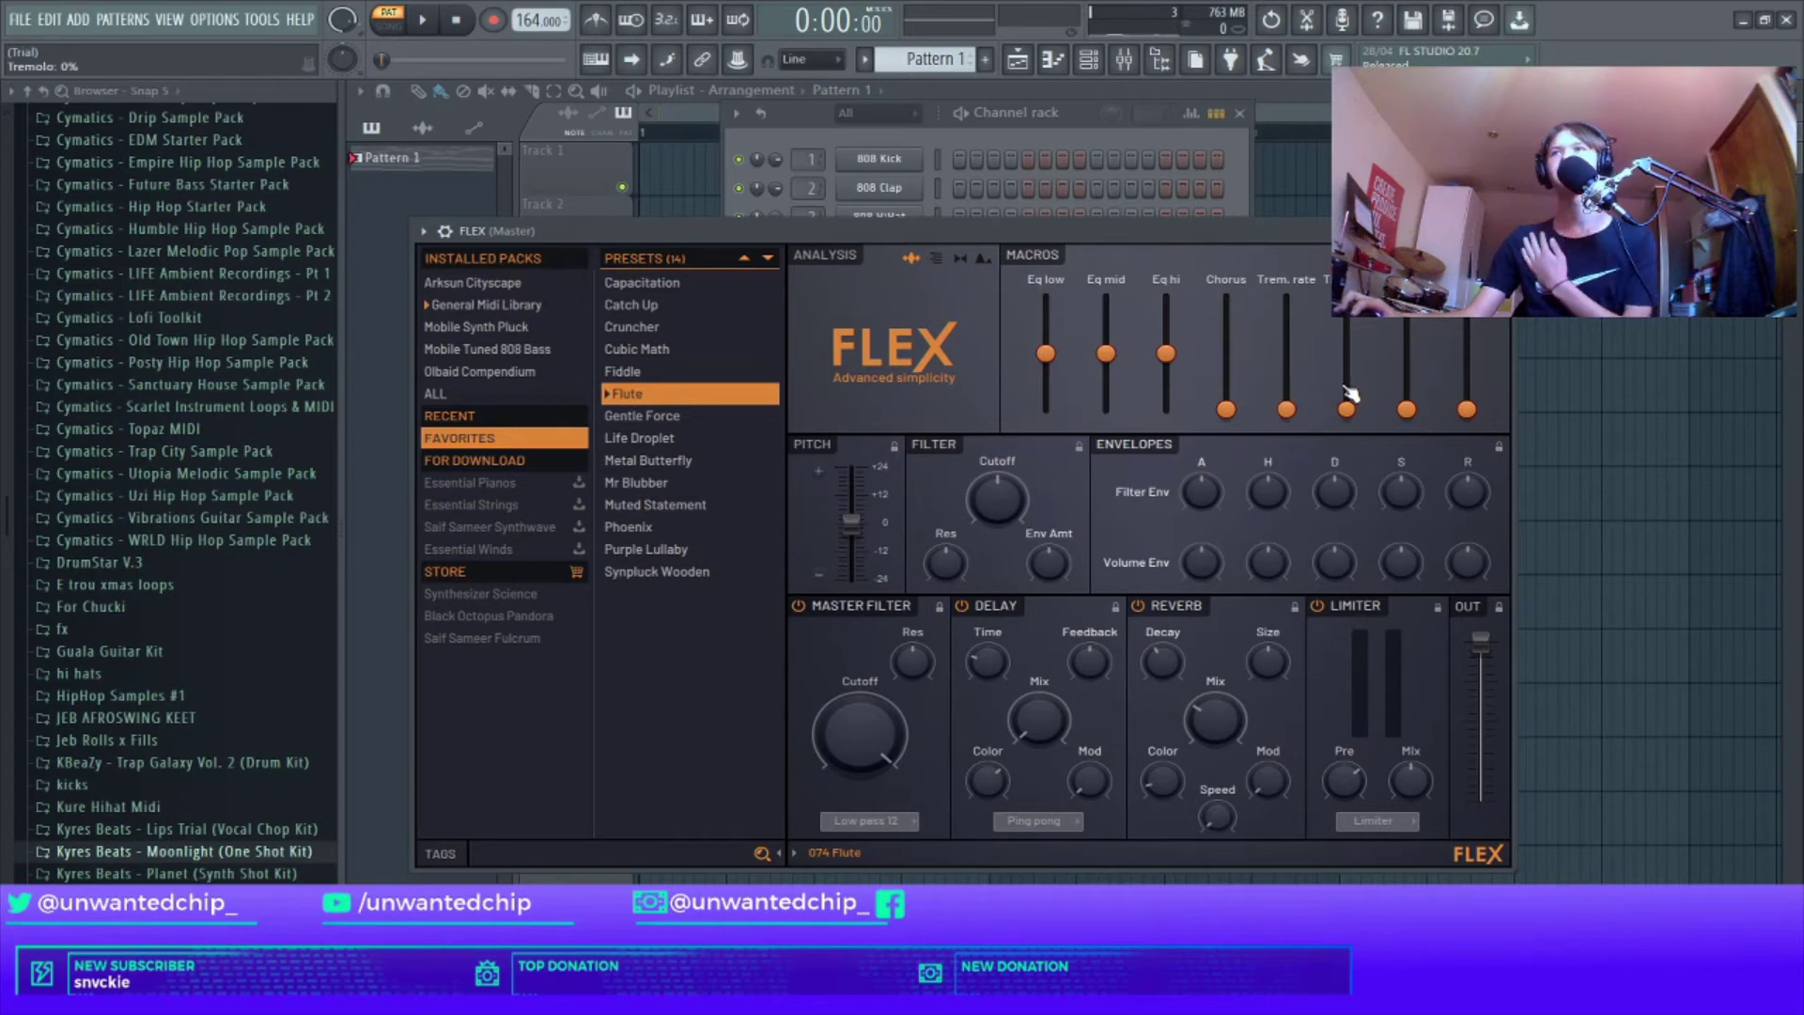
Step: Paste the piano notes into the FLEX channel and open its piano roll
{"action": "key", "text": "Escape"}
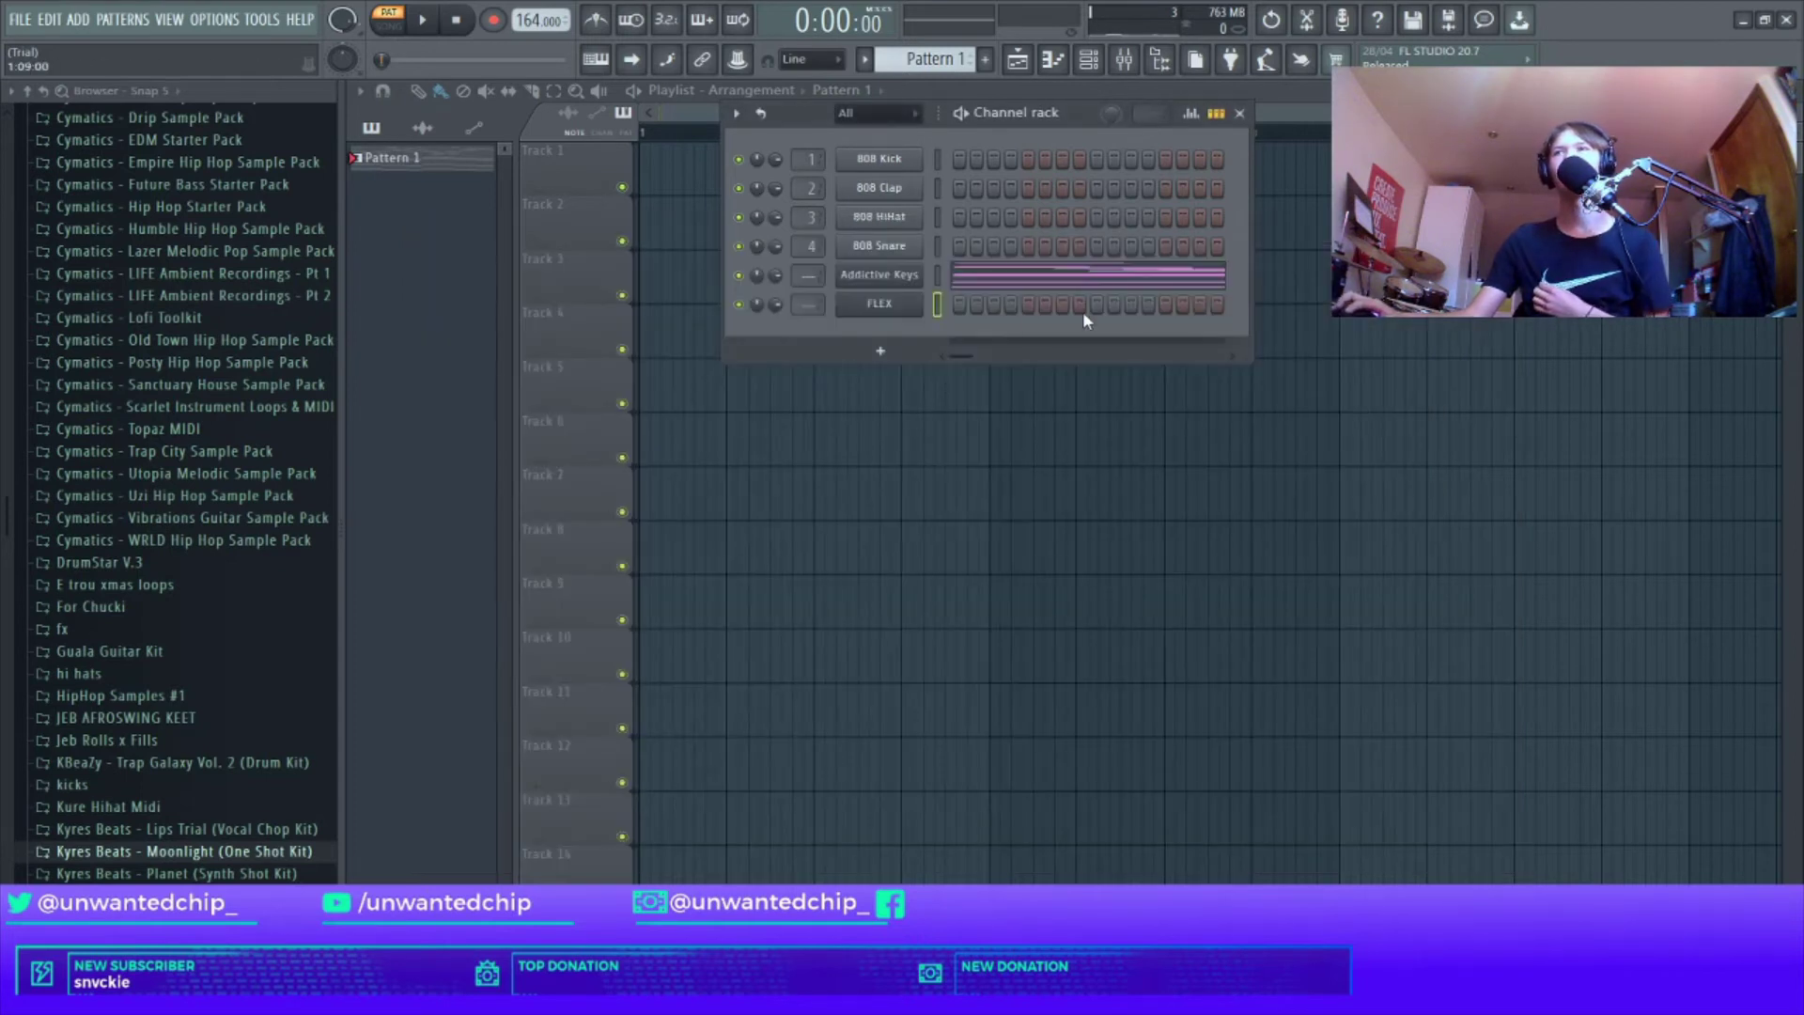
{"action": "key", "text": "ctrl+v"}
{"action": "left_click", "coordinate": [968, 304]}
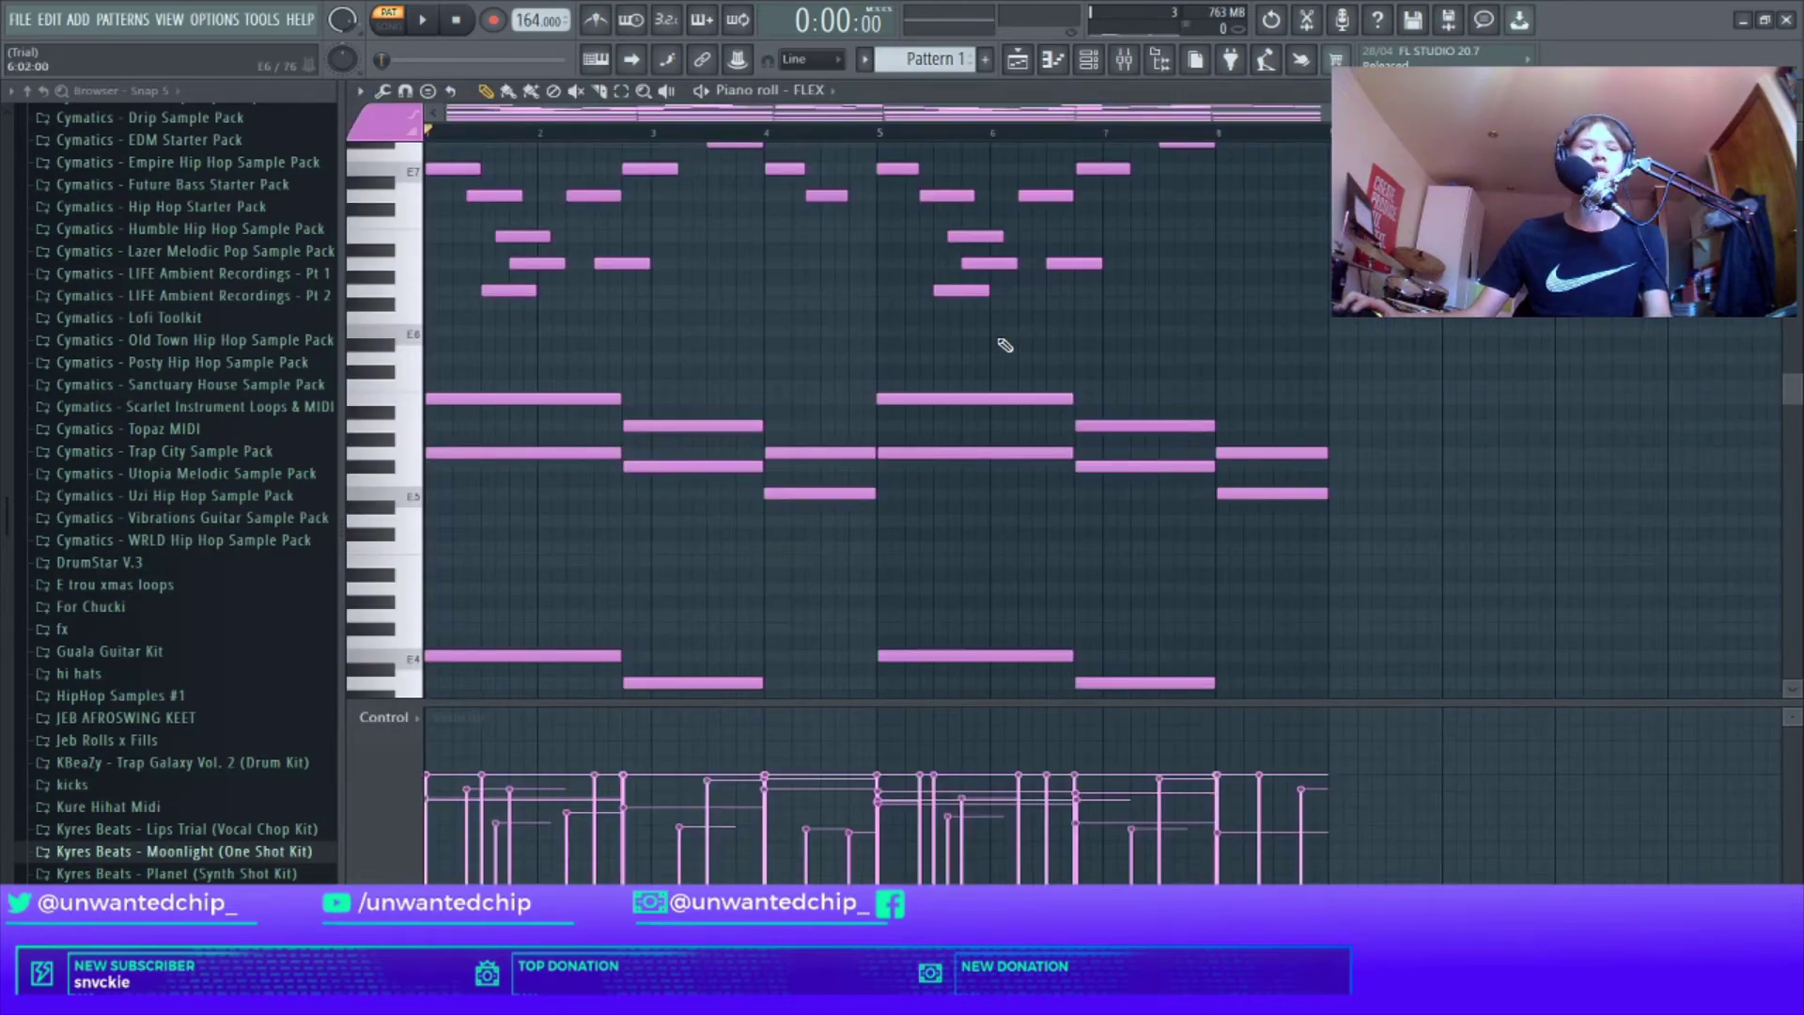
Step: Arpeggiate the FLEX notes with the Normal pattern, a range of 3 and Time sync
{"action": "key", "text": "alt+a"}
{"action": "left_click_drag", "start_coordinate": [865, 472], "coordinate": [806, 364]}
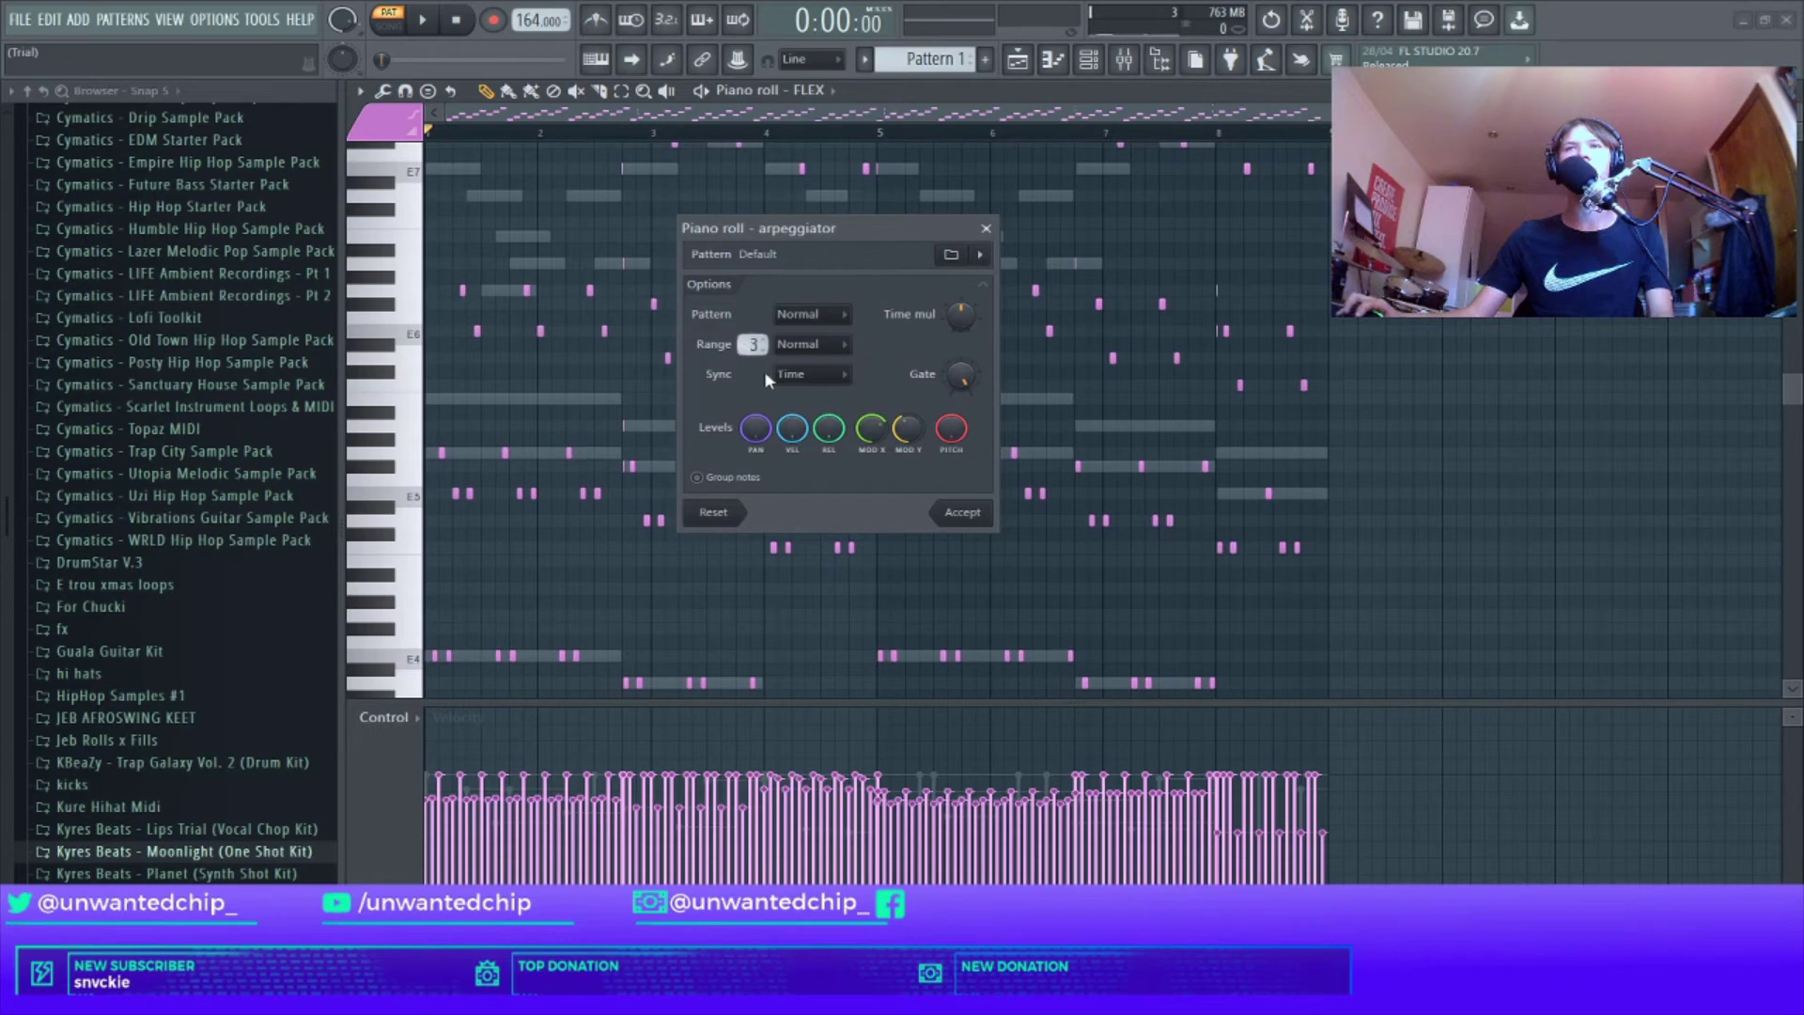
{"action": "left_click", "coordinate": [960, 513]}
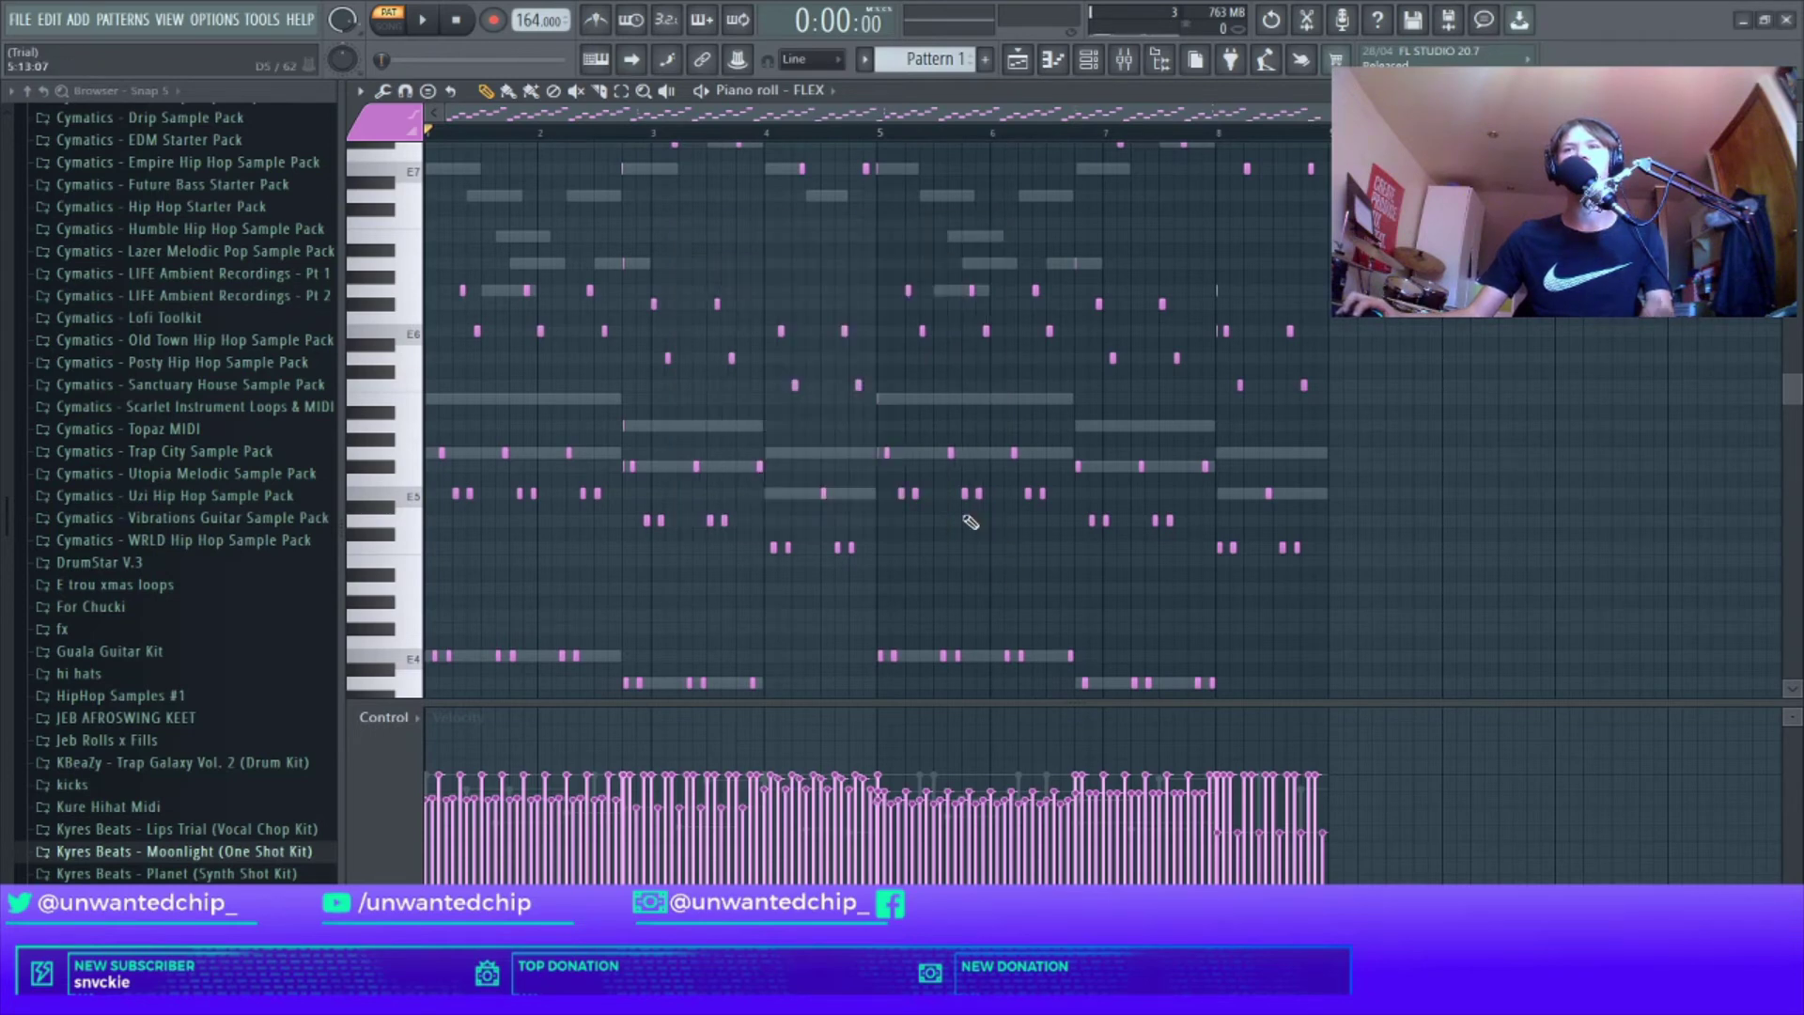
Step: Play the loop to listen to the flute arpeggio over the piano
{"action": "key", "text": "space"}
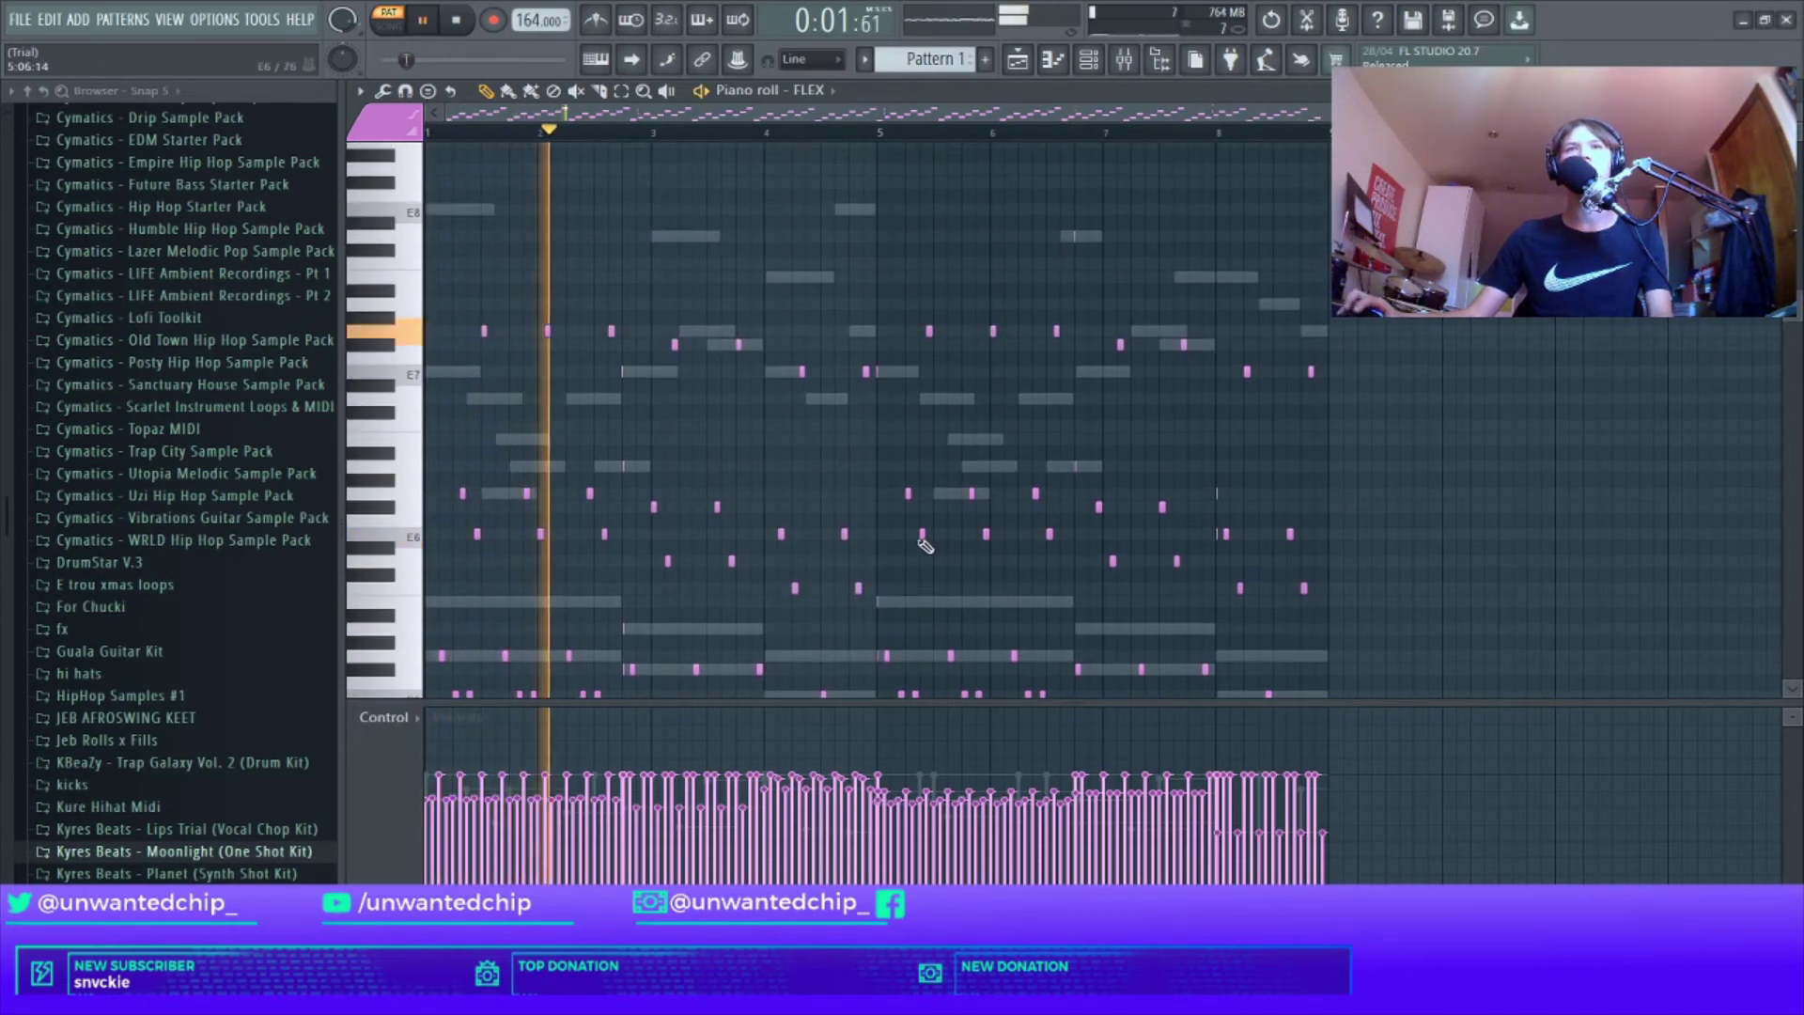
{"action": "scroll", "coordinate": [935, 553], "scroll_direction": "up", "scroll_amount": 1}
{"action": "scroll", "coordinate": [936, 553], "scroll_direction": "down", "scroll_amount": 4}
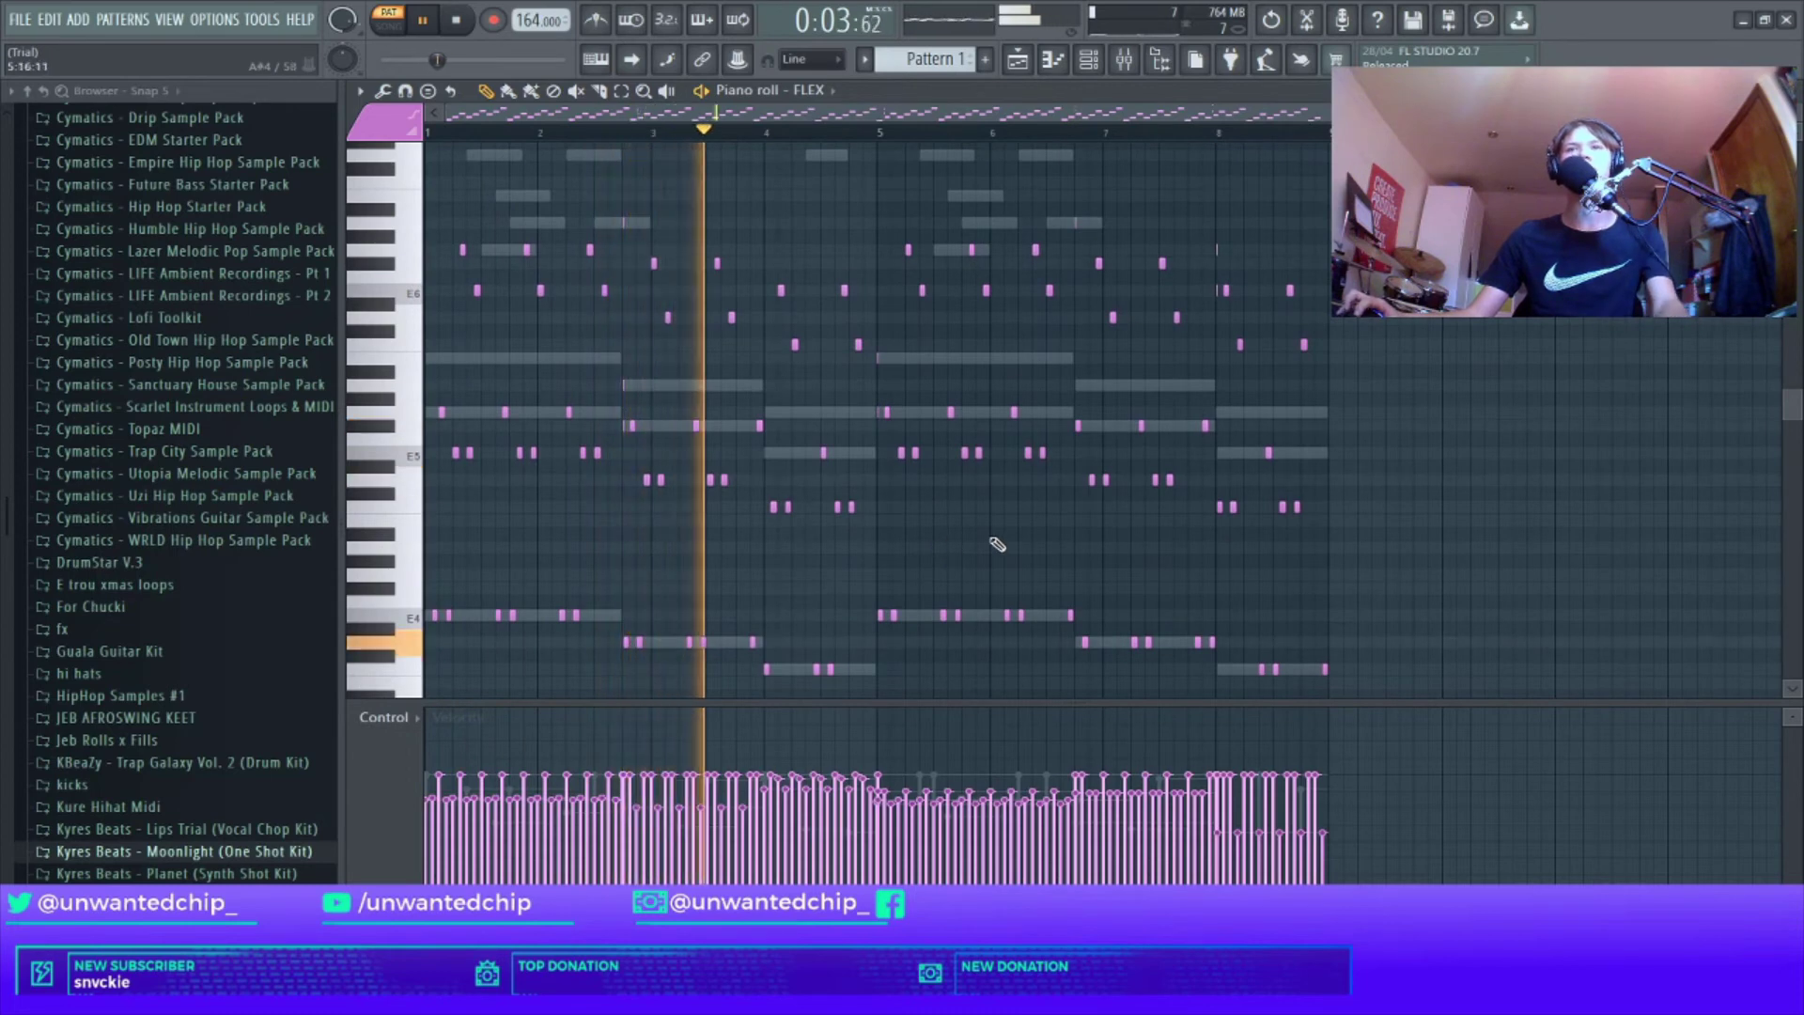
{"action": "key", "text": "space"}
Step: Randomize the velocities of all arpeggiated FLEX notes and lower their overall velocity
{"action": "key", "text": "F7"}
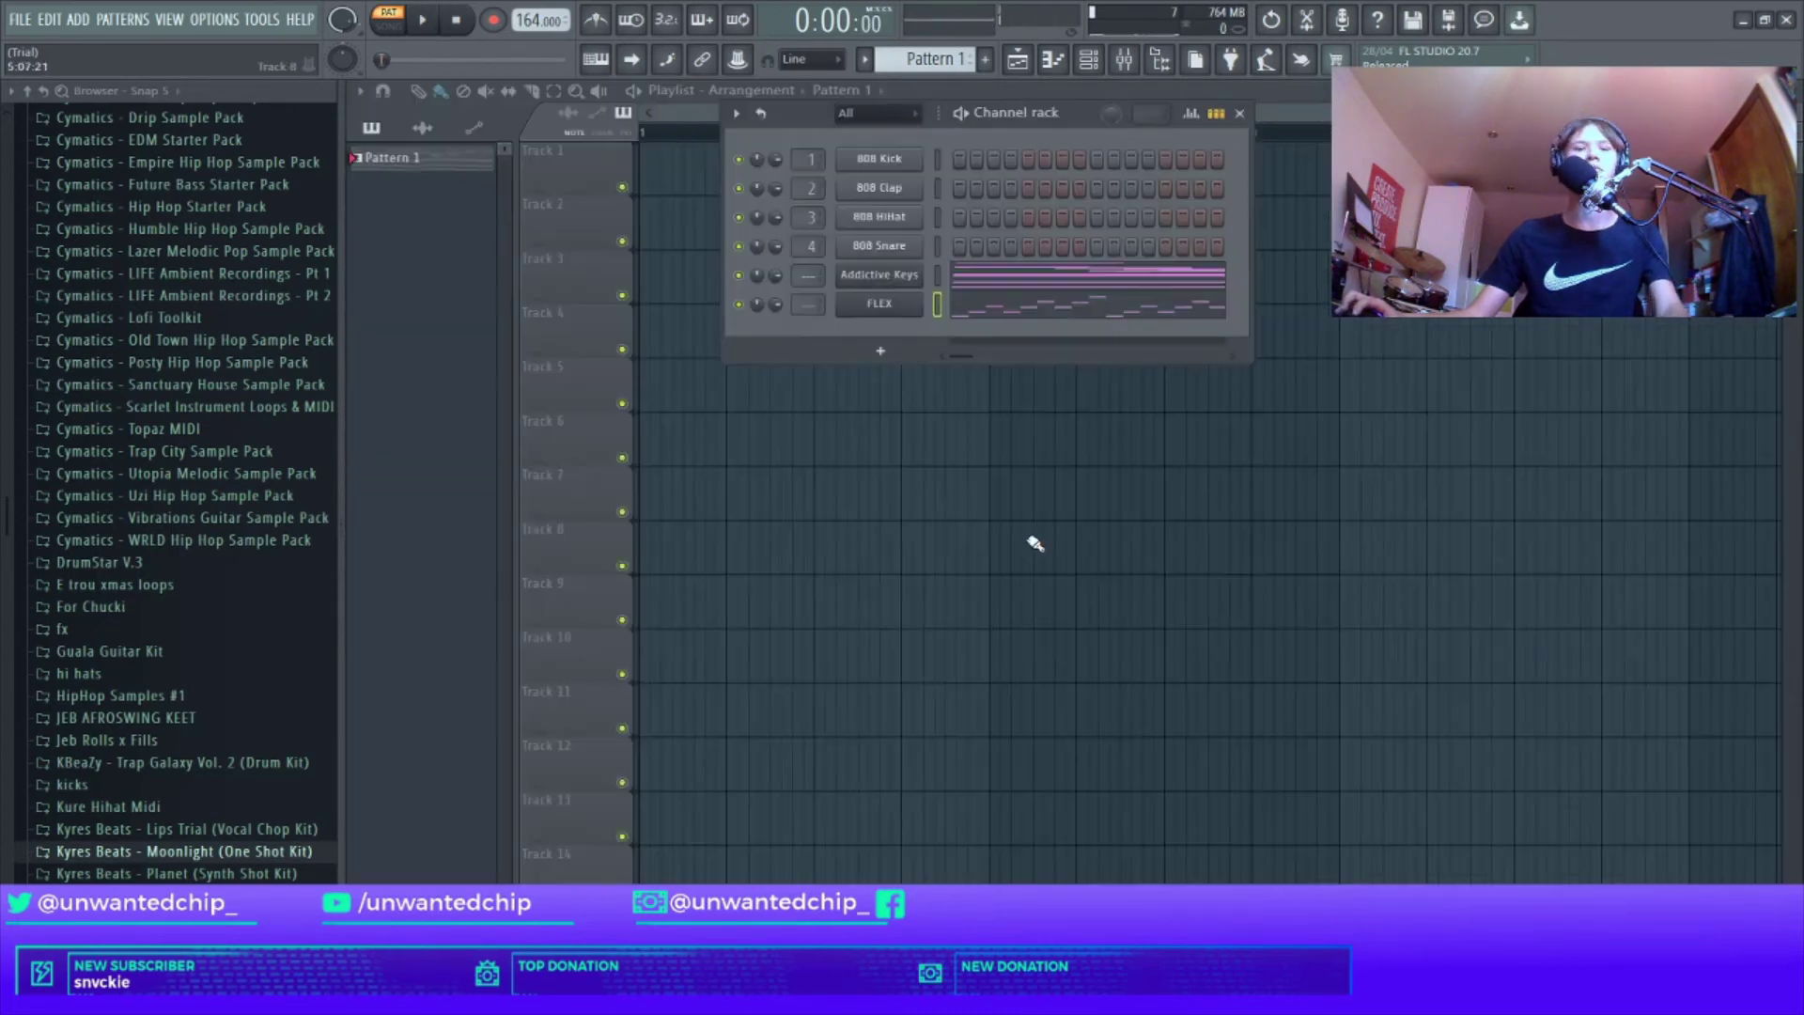
{"action": "key", "text": "F7"}
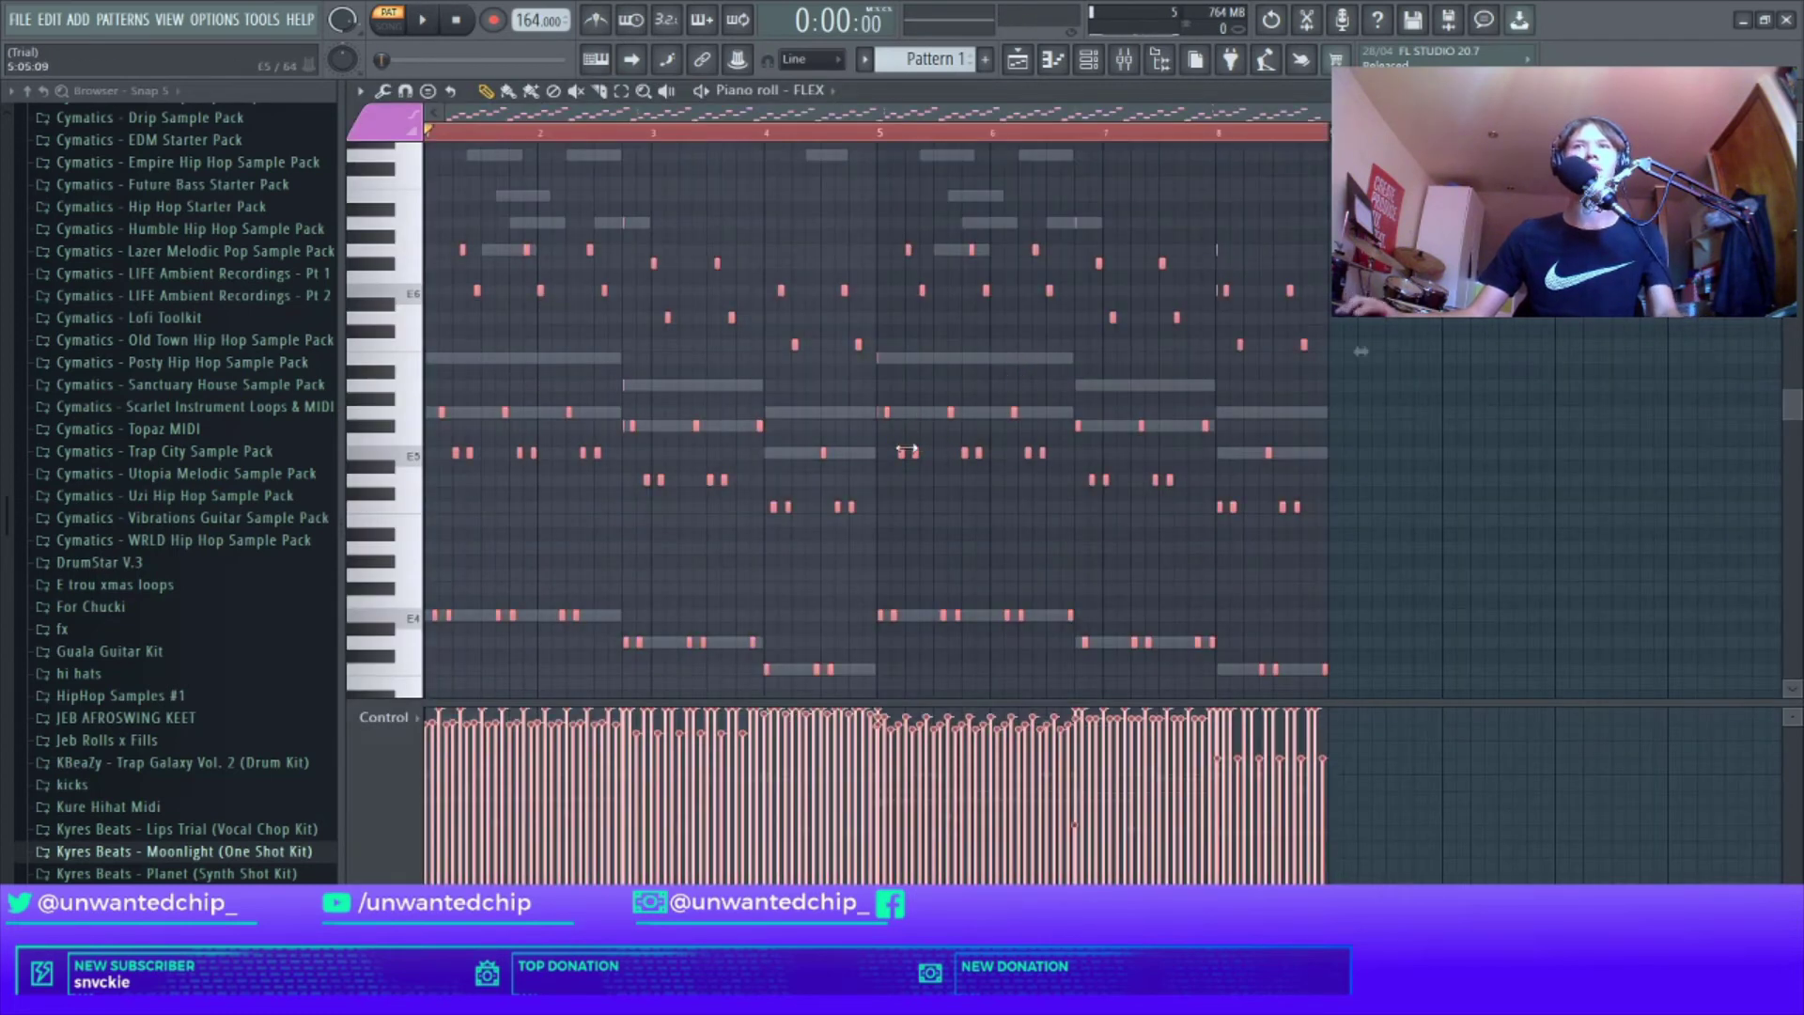
{"action": "key", "text": "alt+r"}
{"action": "left_click", "coordinate": [1026, 683]}
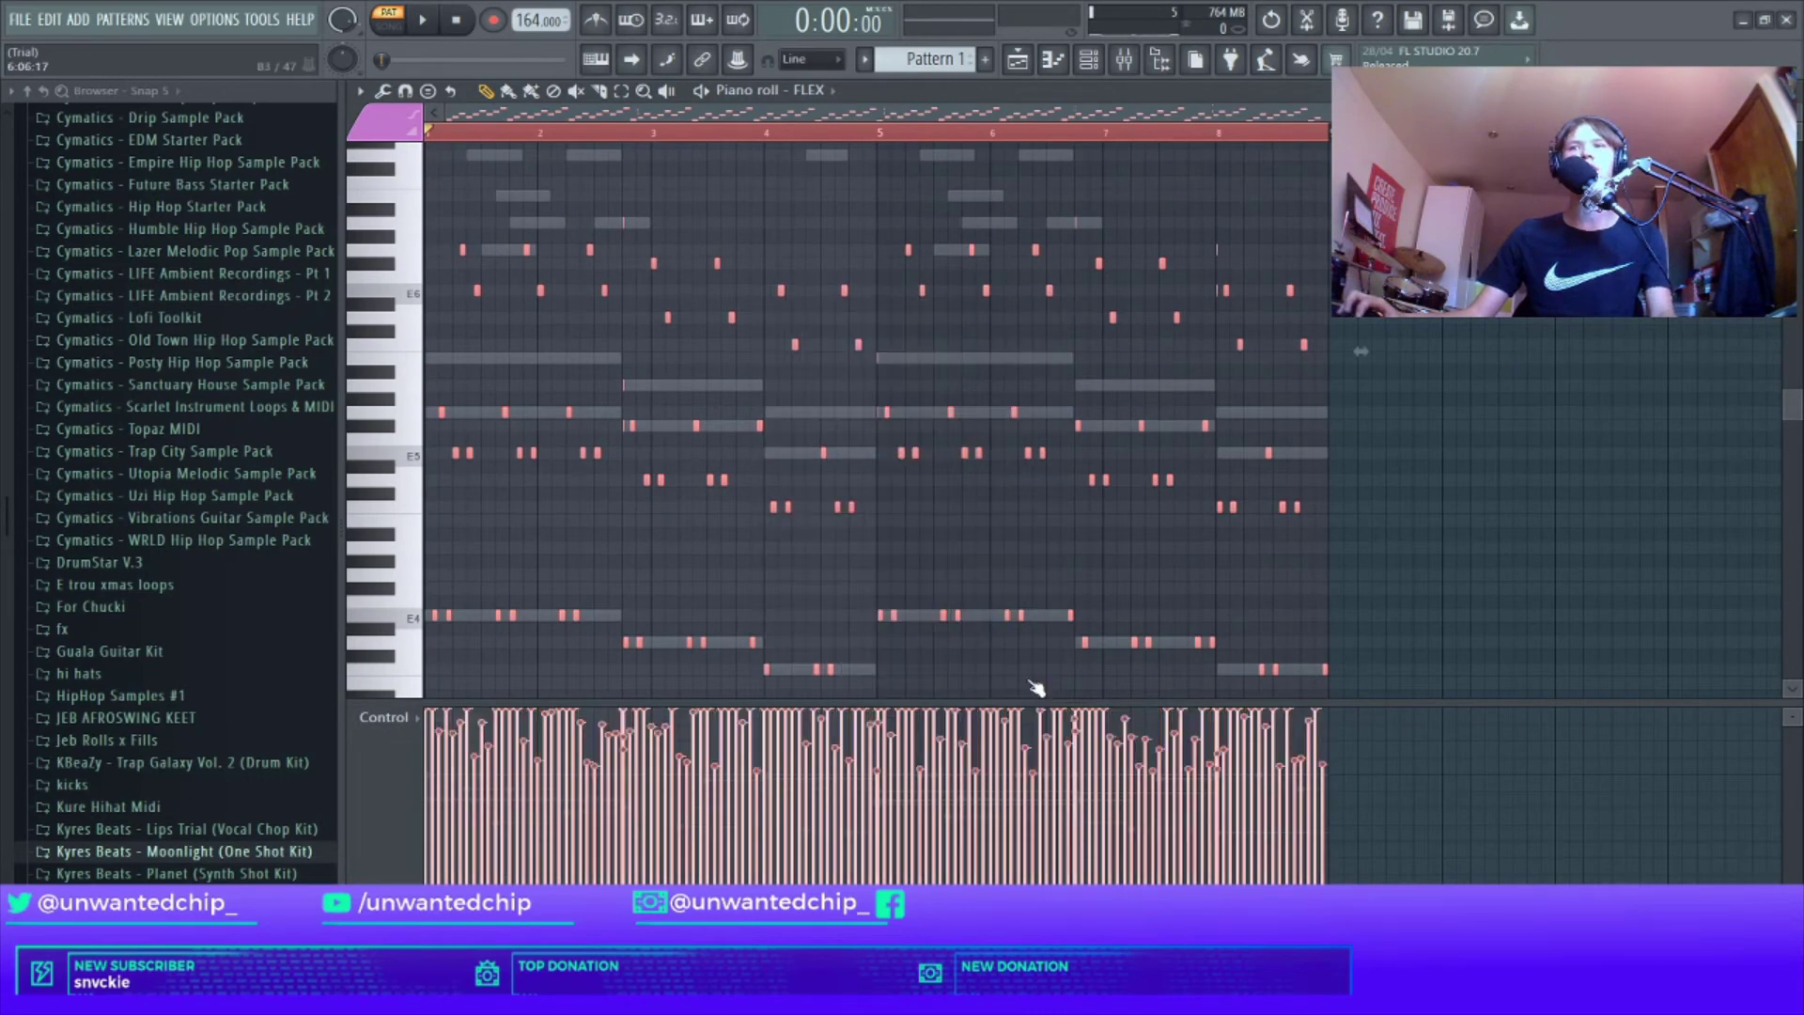
{"action": "key", "text": "alt+r"}
{"action": "left_click", "coordinate": [1031, 569]}
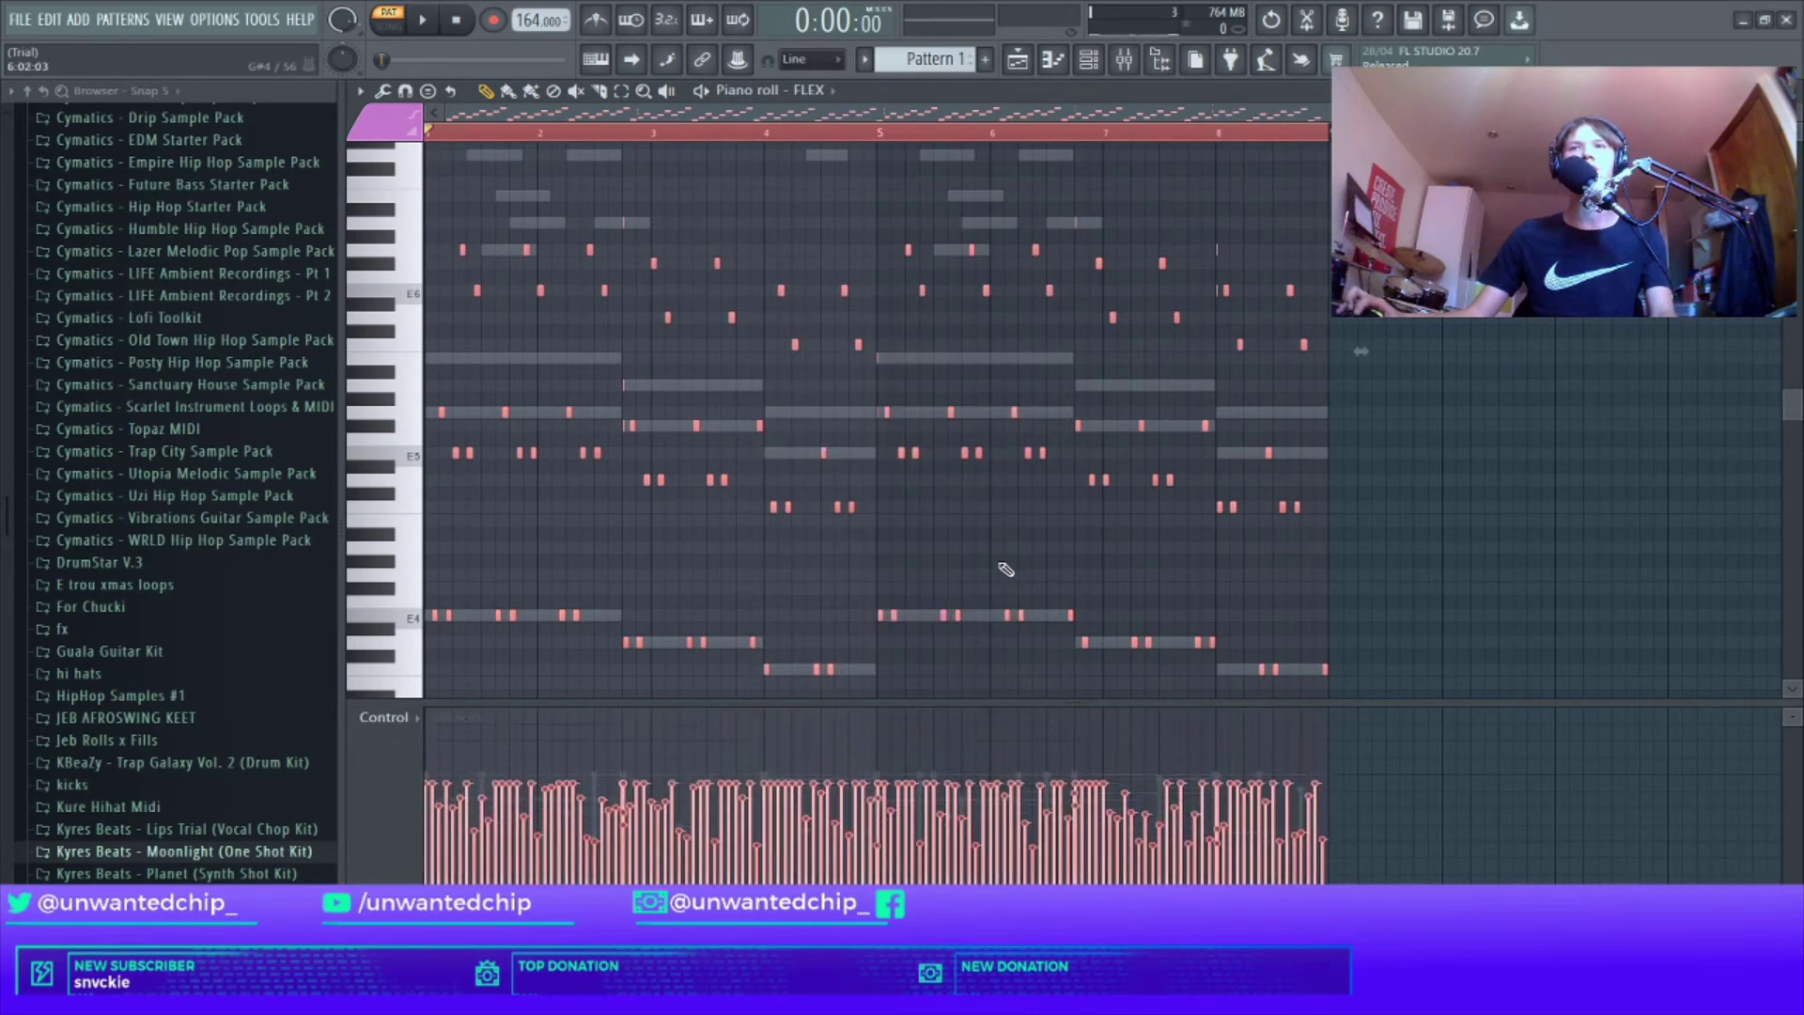
Step: Route the FLEX channel to mixer track 6 and arm that insert for disk recording, dismissing the render dialog
{"action": "key", "text": "F7"}
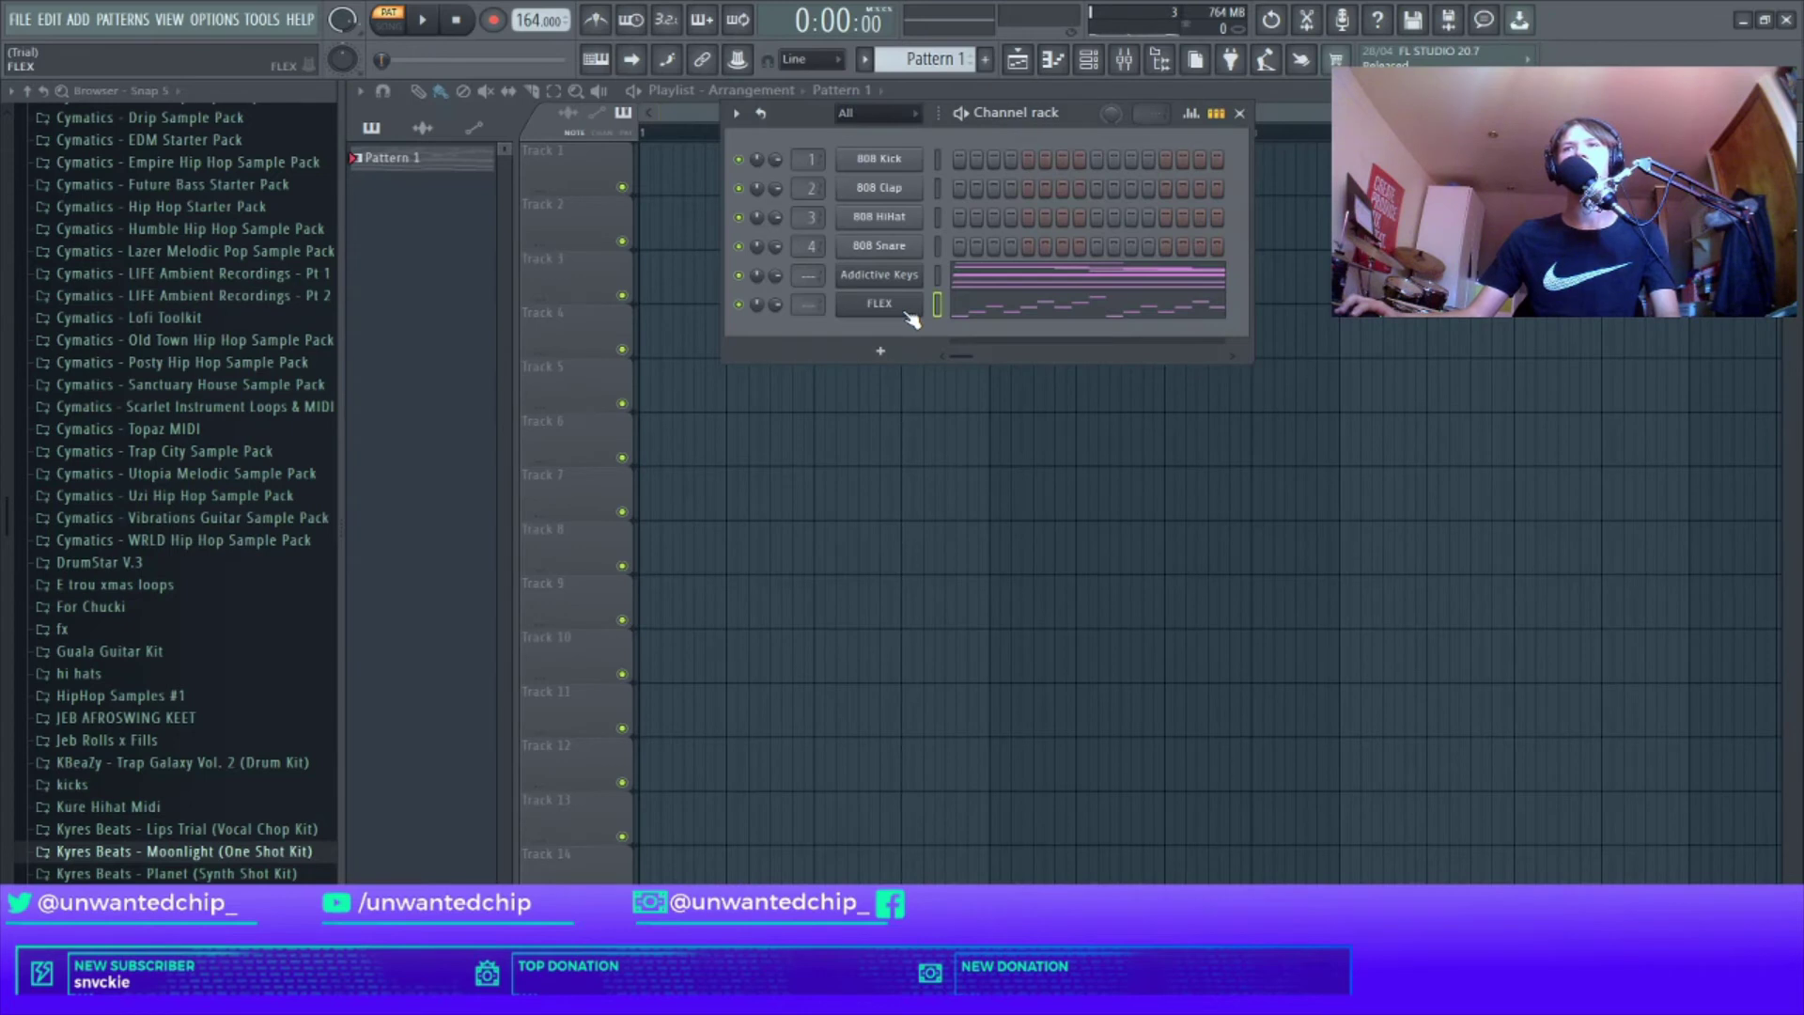
{"action": "scroll", "coordinate": [800, 307], "scroll_direction": "up", "scroll_amount": 5}
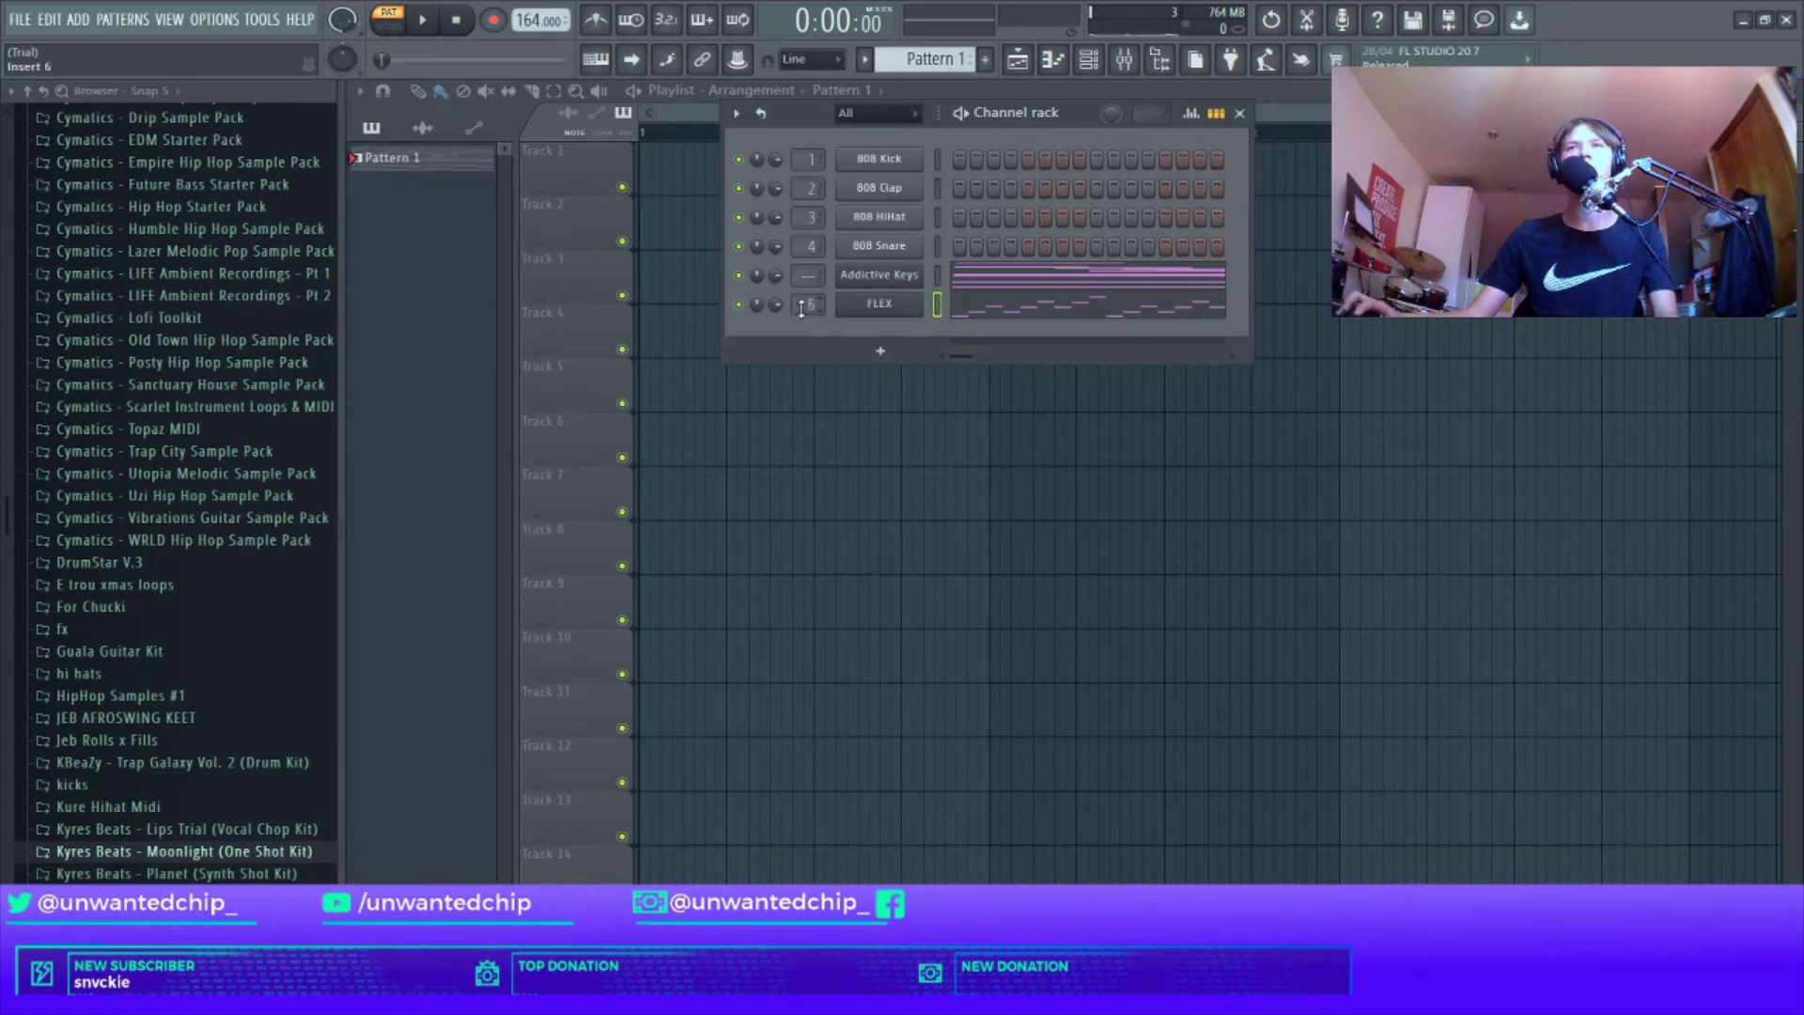
{"action": "key", "text": "F9"}
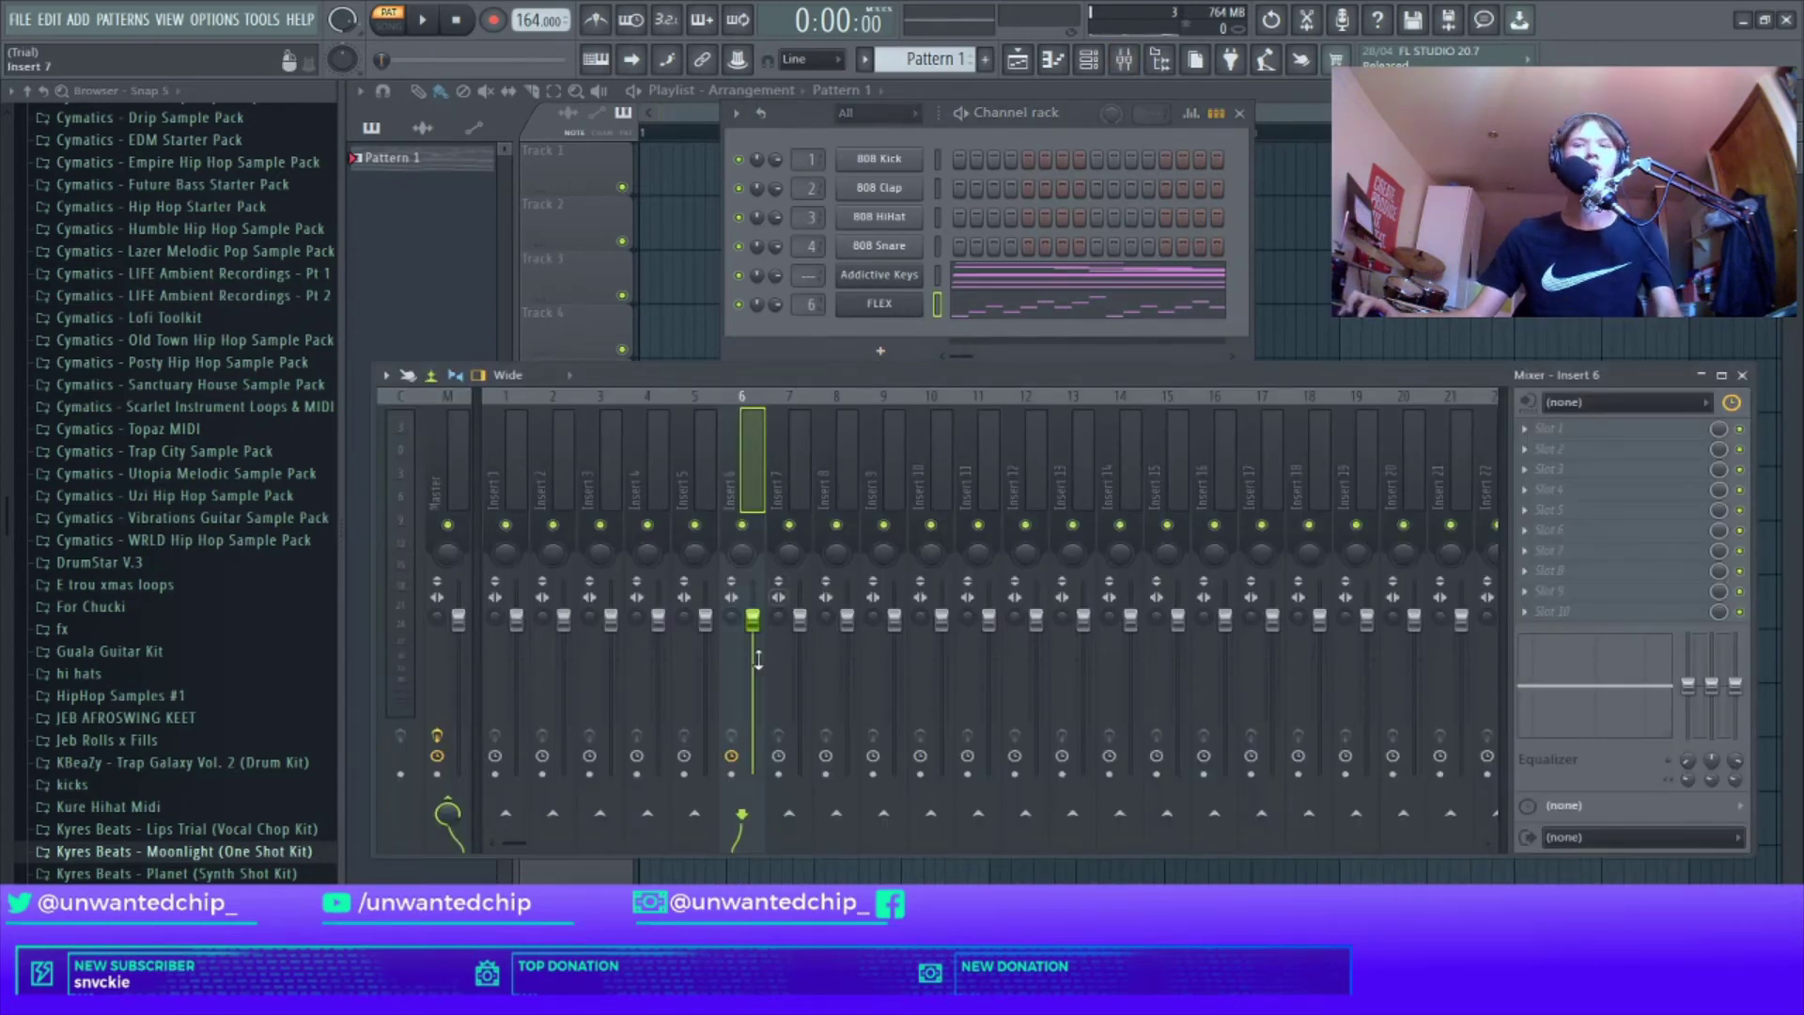
{"action": "left_click", "coordinate": [731, 775]}
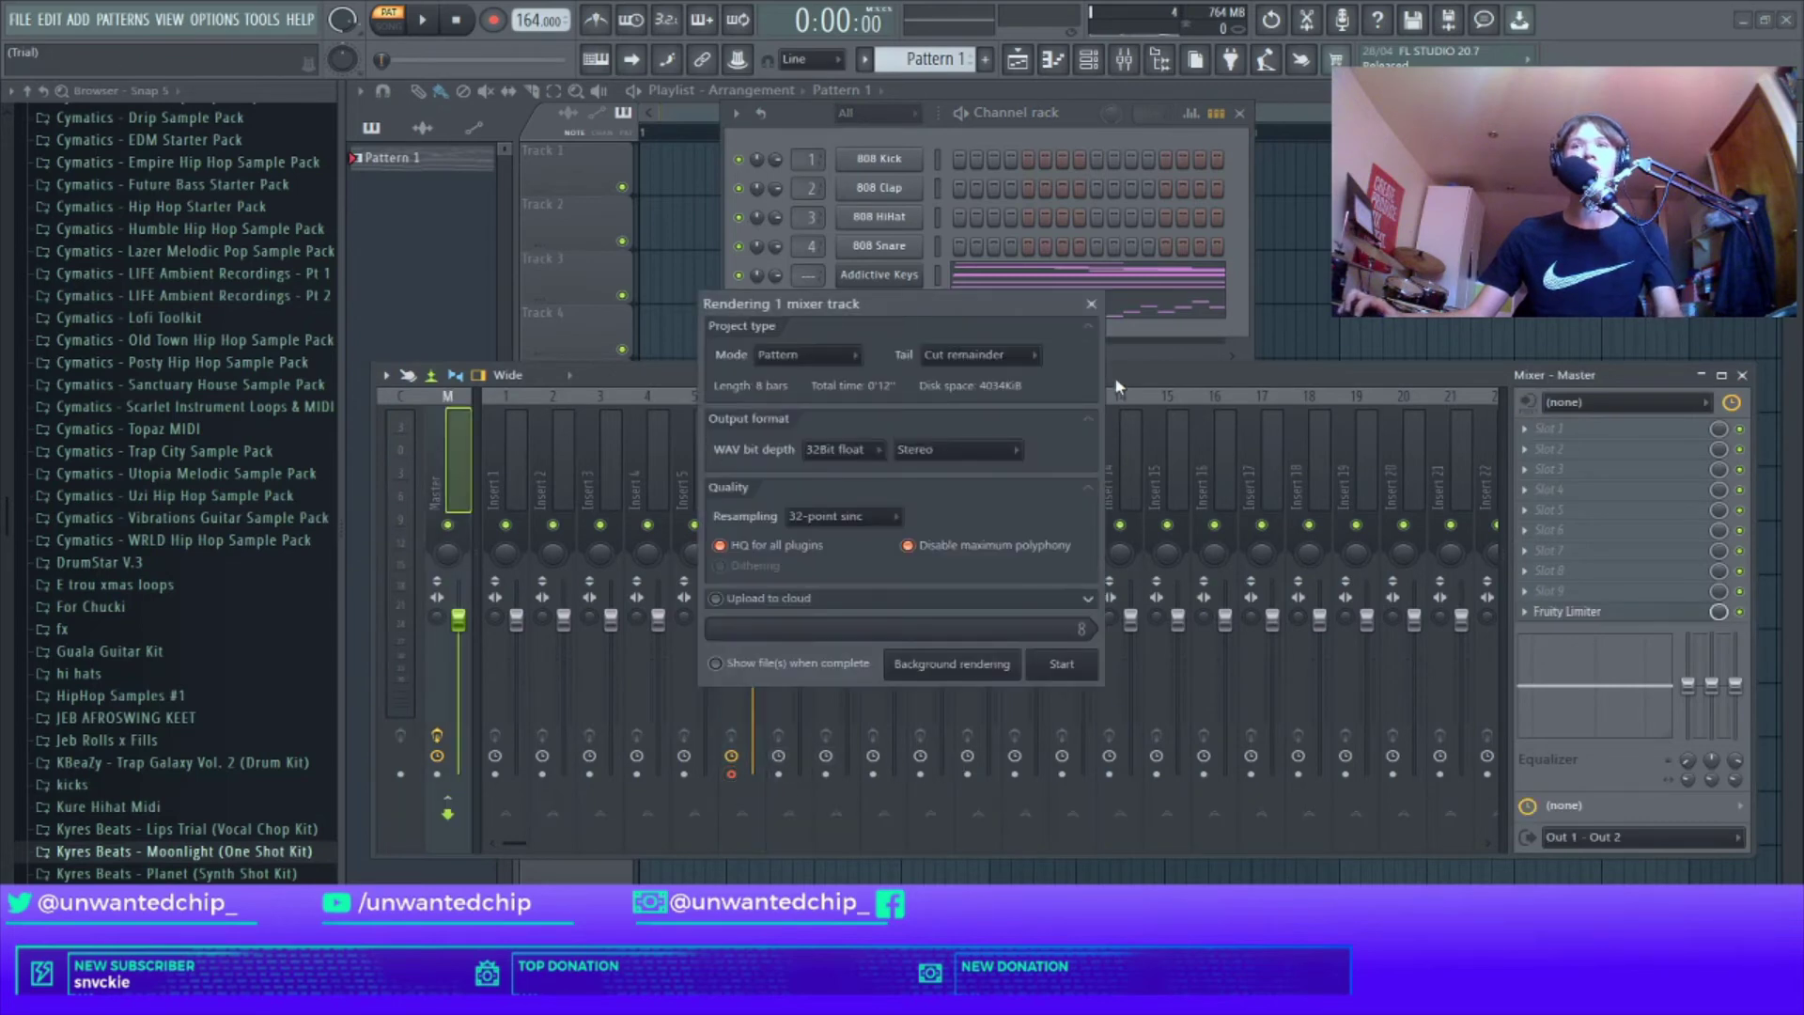
{"action": "left_click", "coordinate": [1091, 304]}
Step: Load Gross Beat on Insert 6 with the Momentary preset and the 1/2 Speed time effect
{"action": "left_click", "coordinate": [742, 444]}
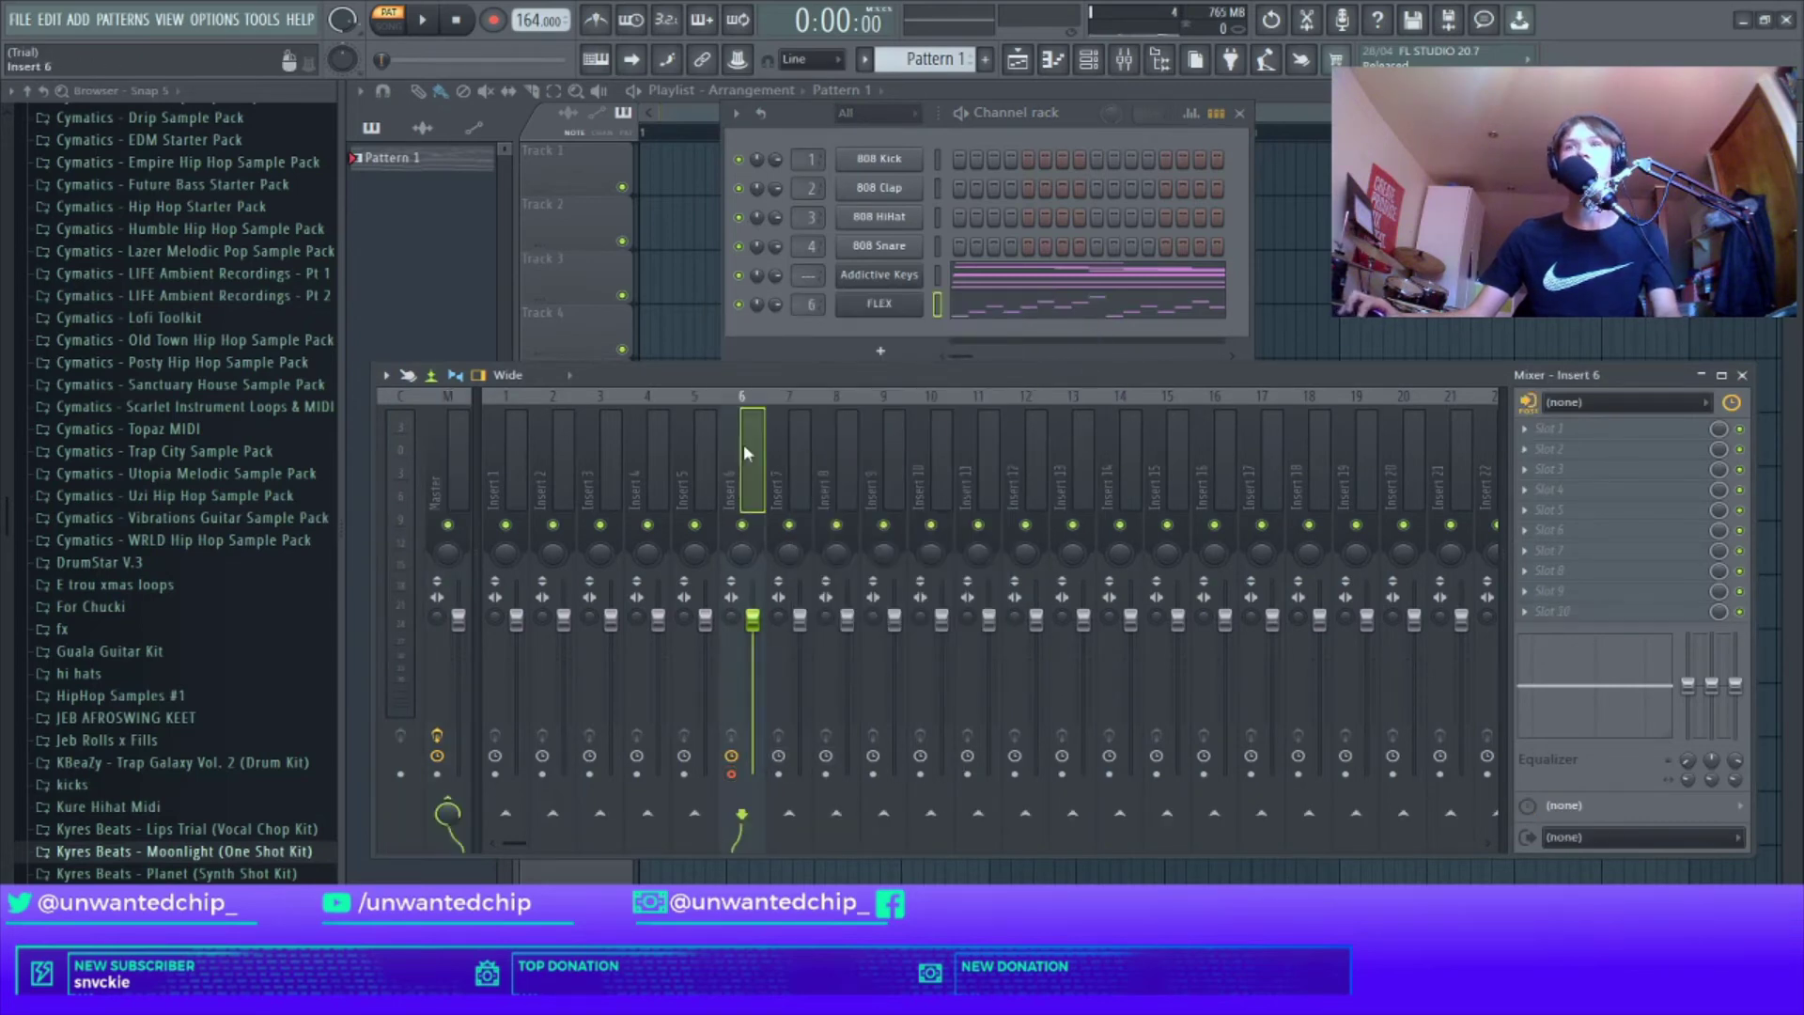
{"action": "left_click", "coordinate": [1551, 428]}
{"action": "left_click", "coordinate": [1211, 874]}
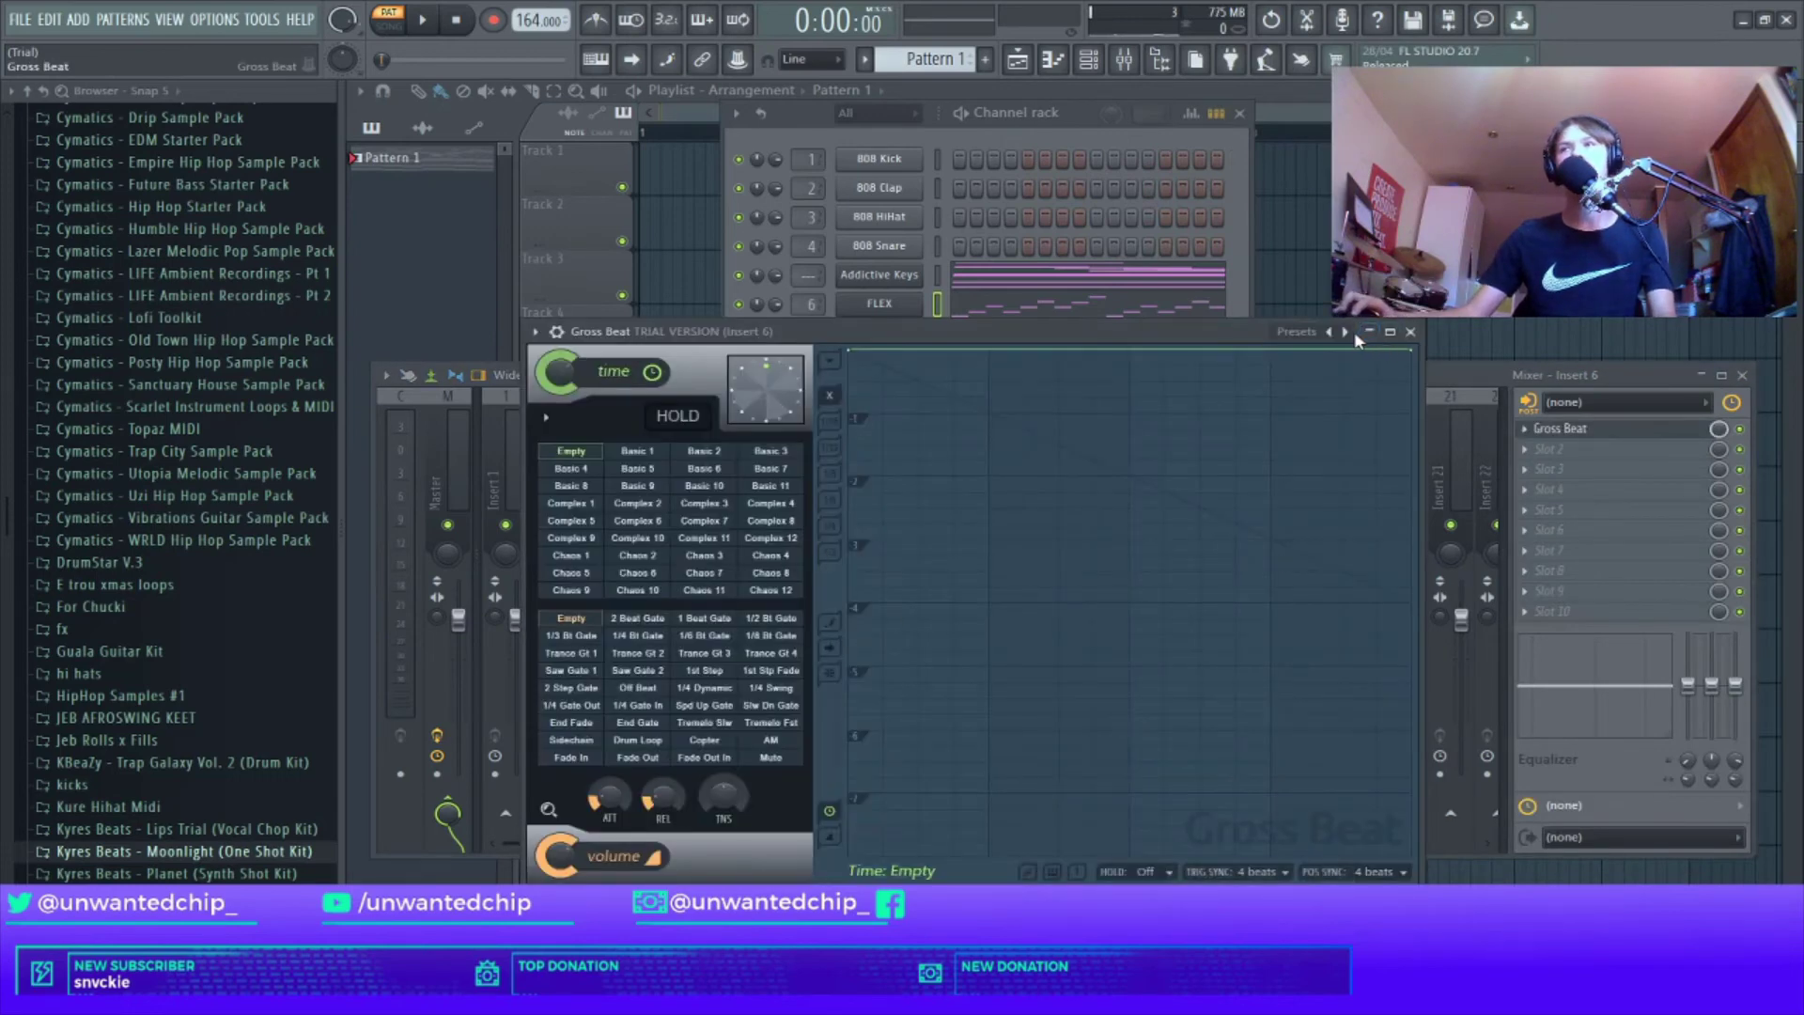
{"action": "left_click", "coordinate": [1345, 332]}
{"action": "left_click", "coordinate": [1398, 385]}
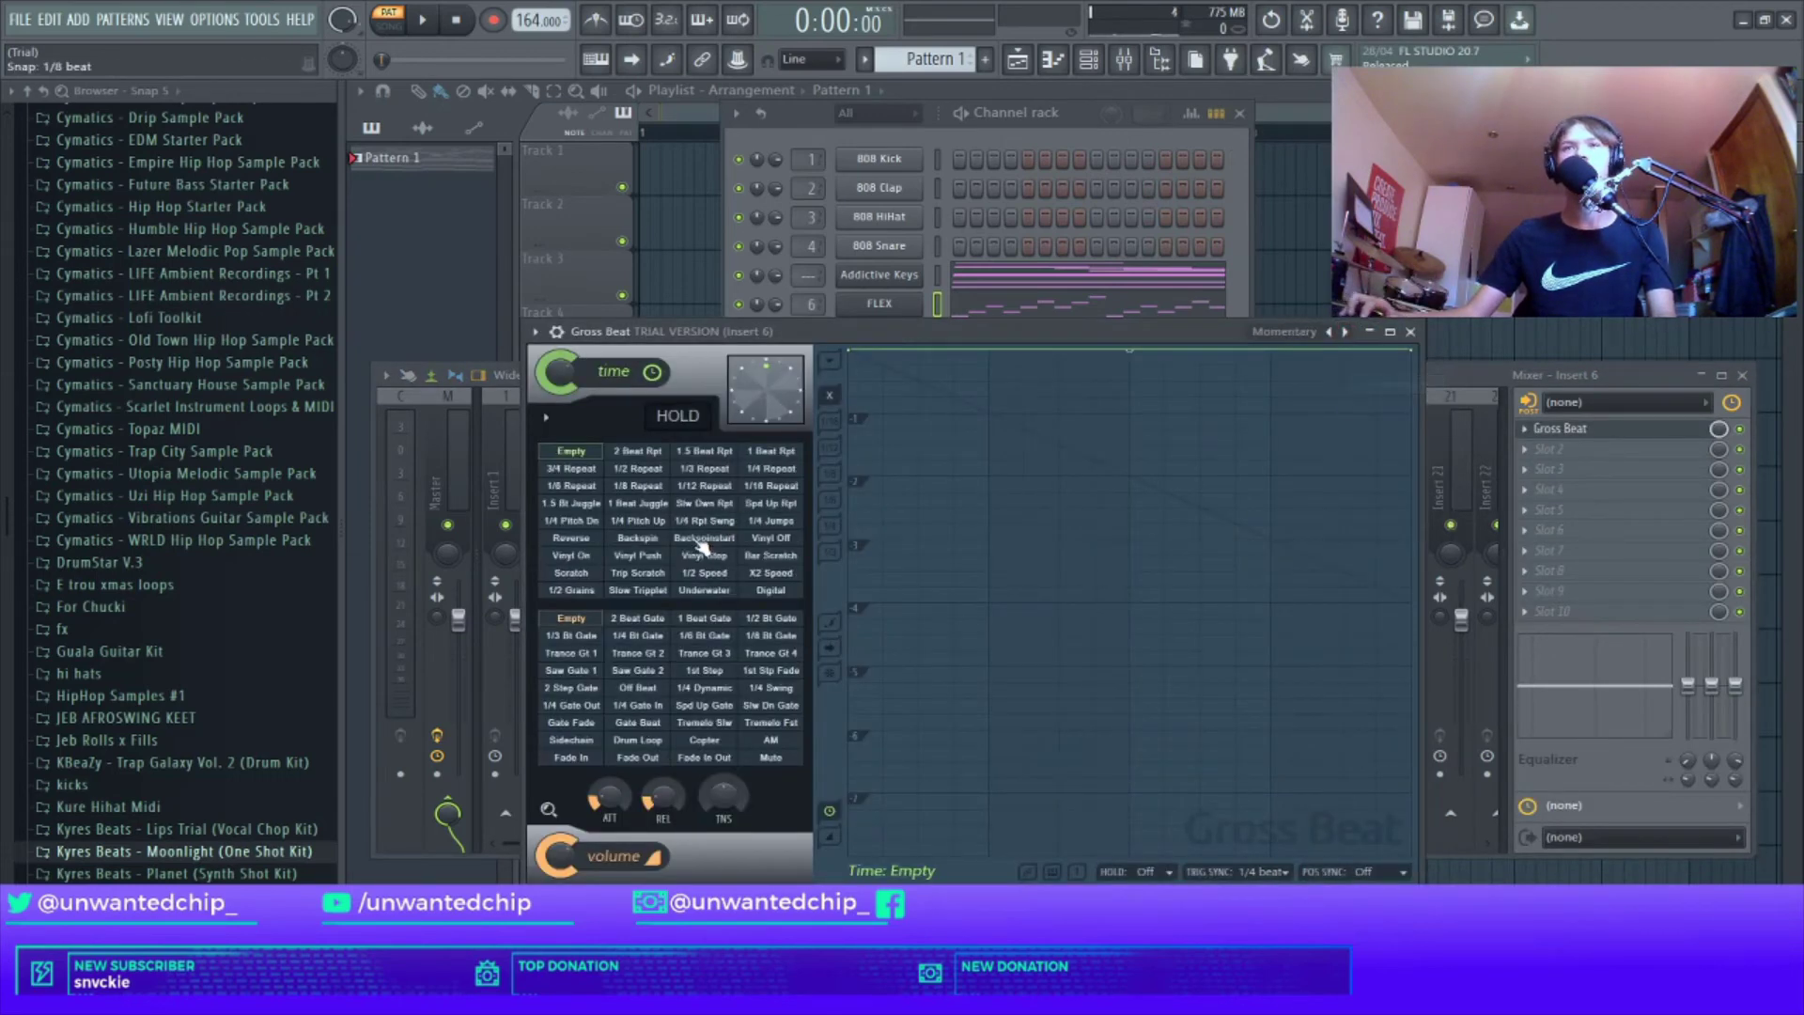
{"action": "left_click", "coordinate": [711, 575]}
Step: Play the loop with the half-speed flute and raise the FLEX notes by one octave
{"action": "key", "text": "space"}
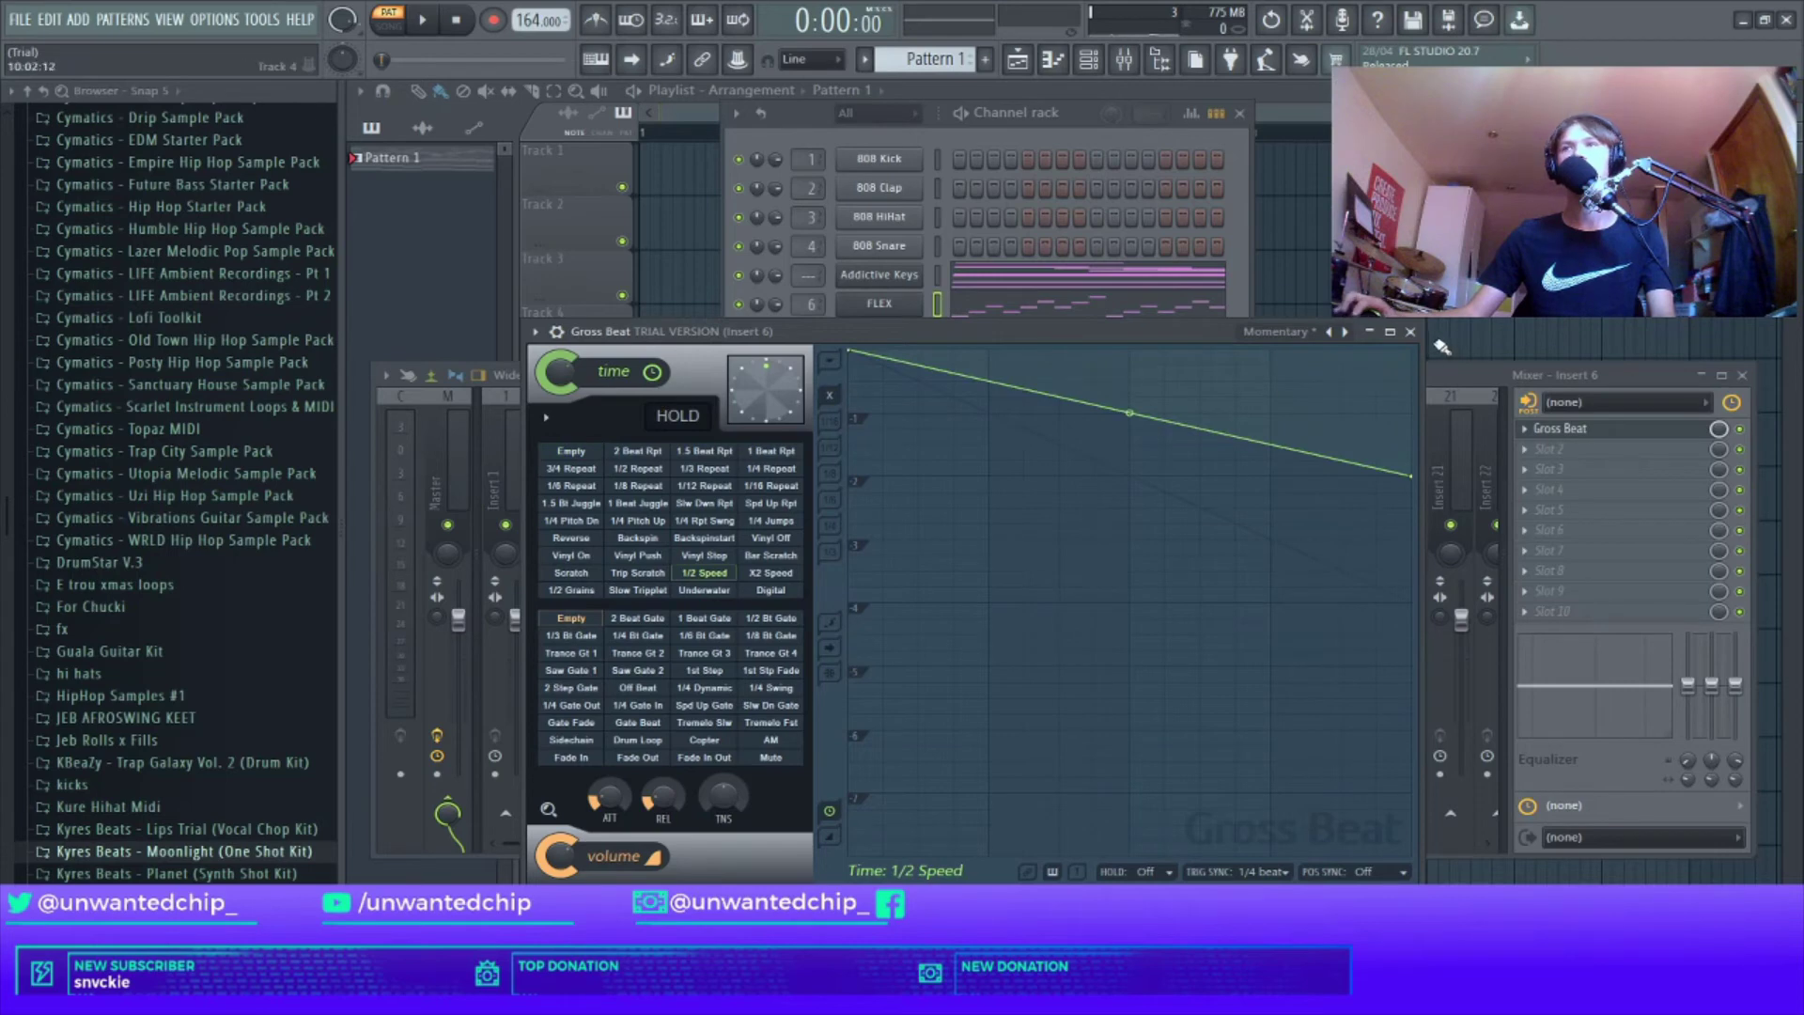
{"action": "left_click", "coordinate": [1410, 332]}
{"action": "left_click", "coordinate": [996, 311]}
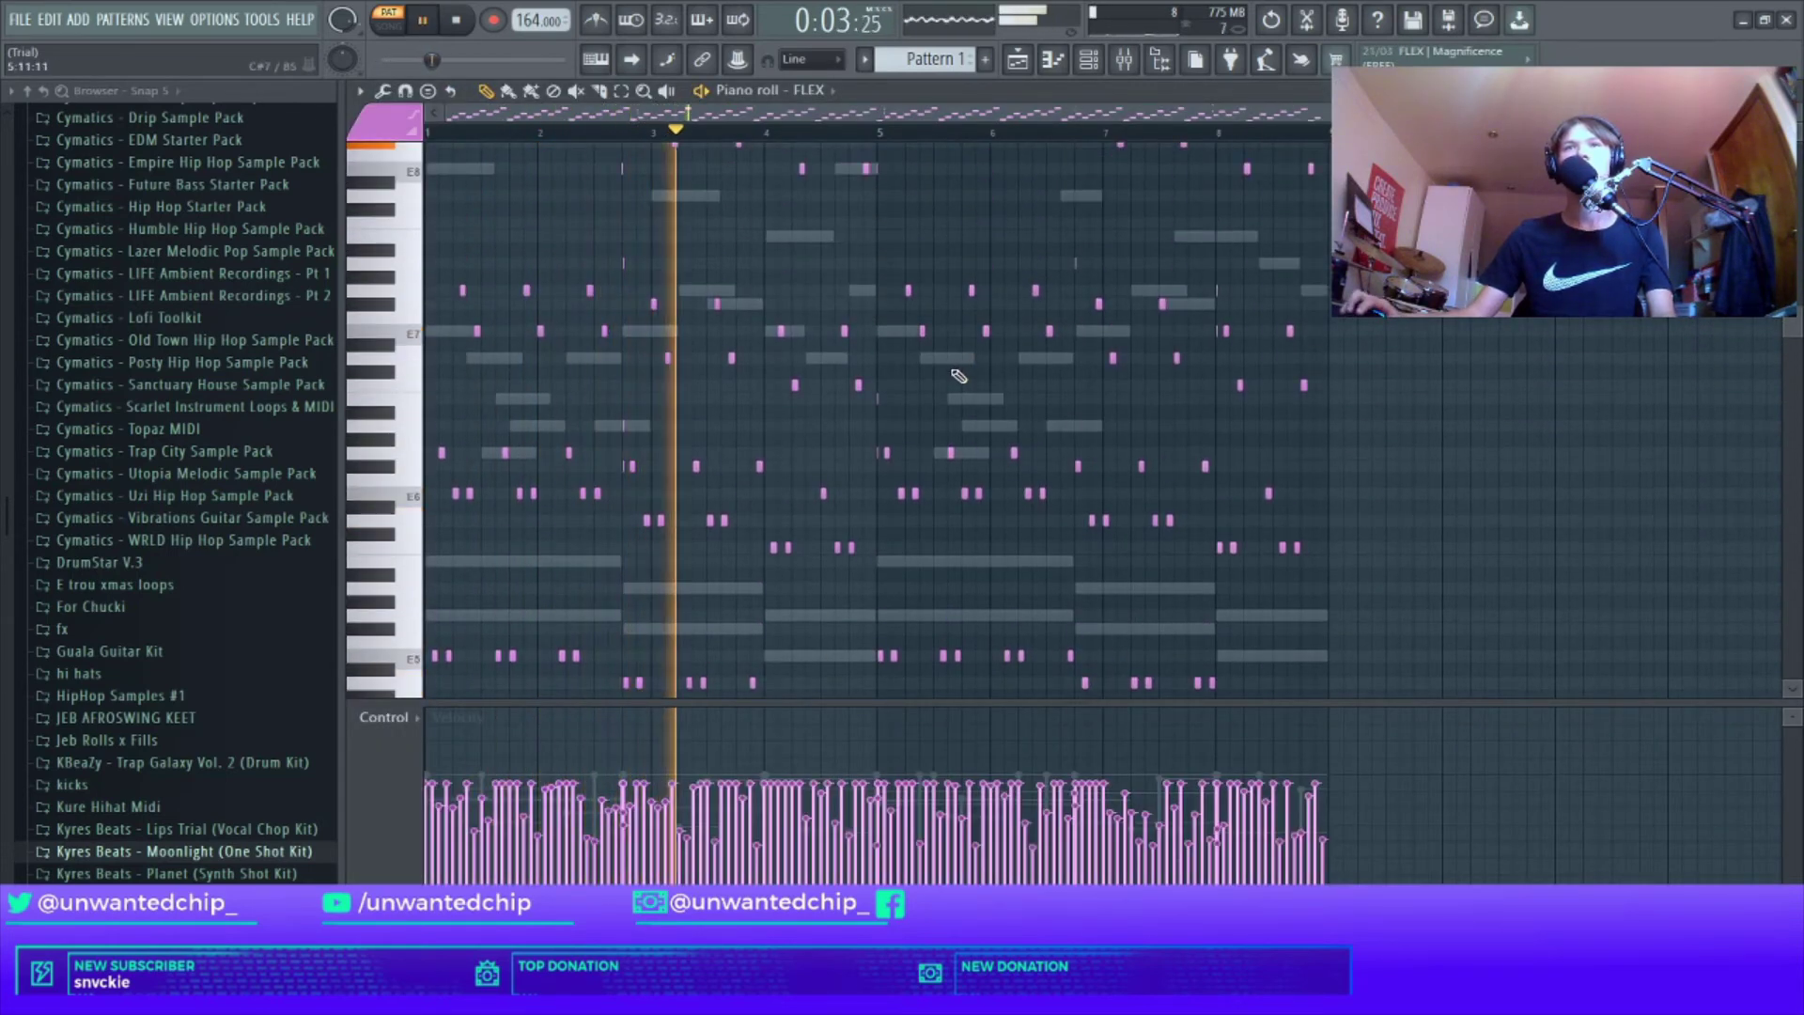
Step: Stop playback and render armed Insert 6 to a 32Bit float WAV in Pattern mode with Cut remainder
{"action": "key", "text": "F7"}
{"action": "key", "text": "space"}
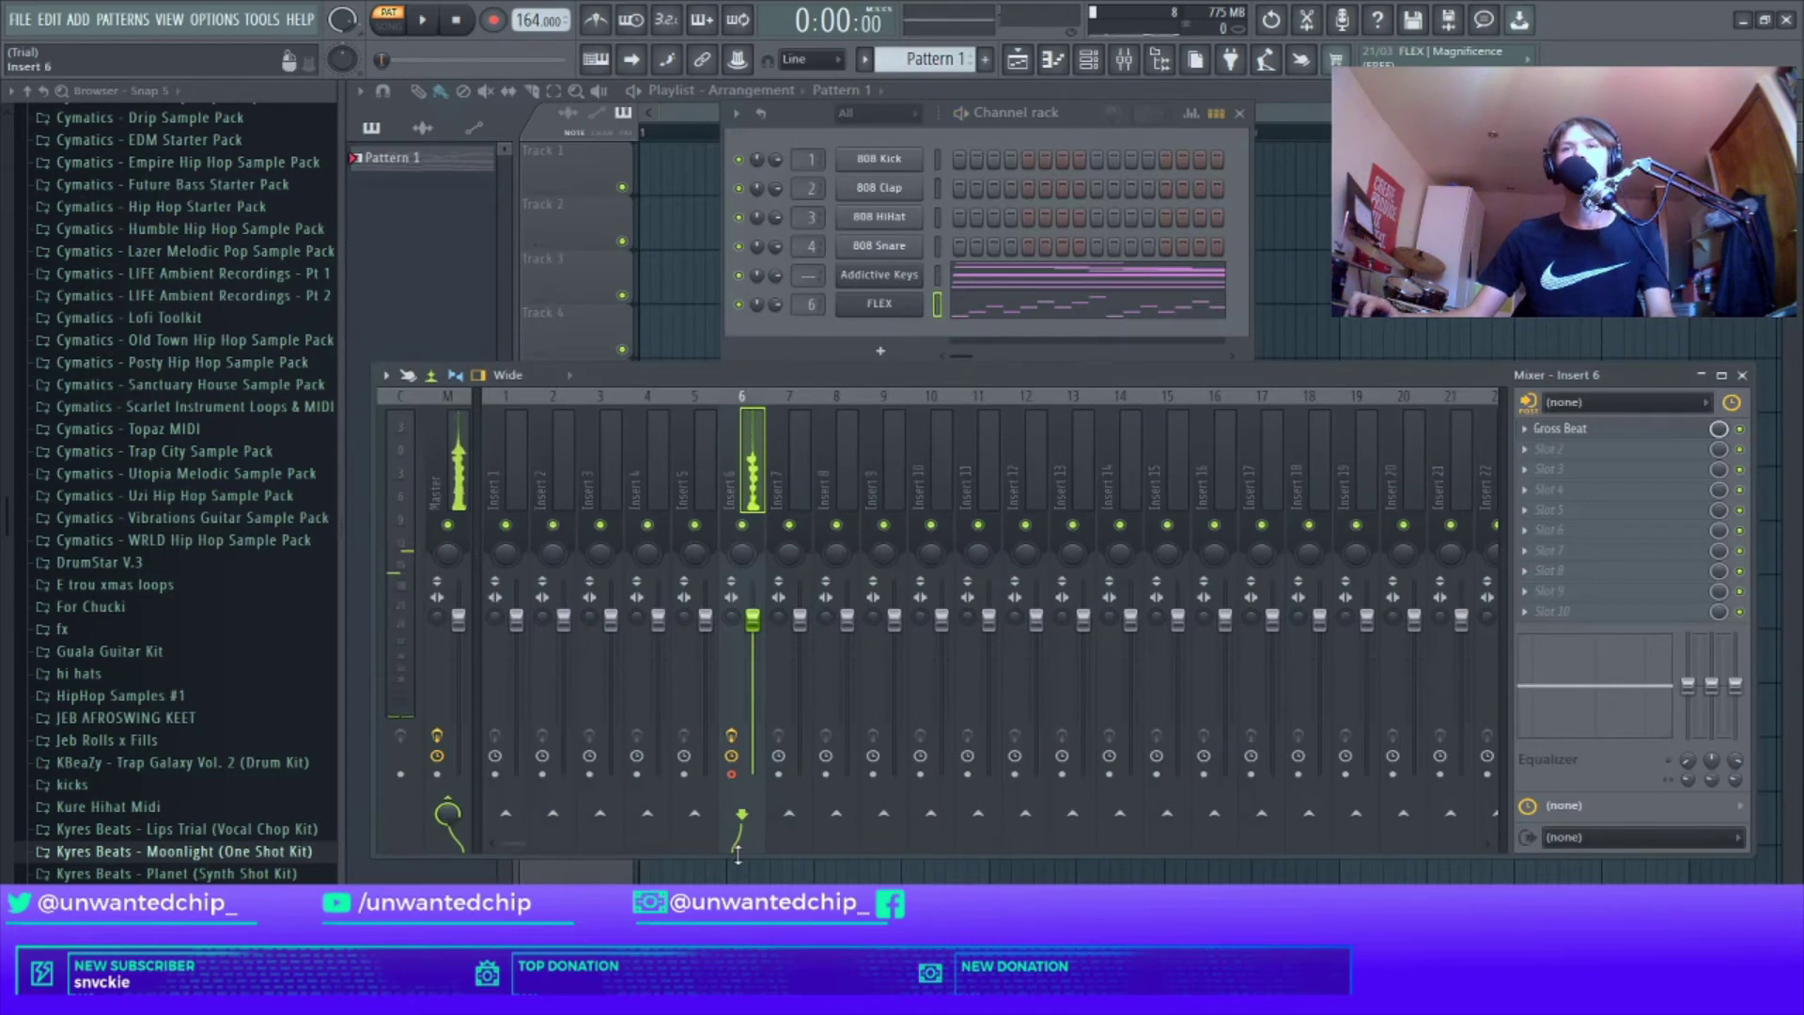
{"action": "key", "text": "ctrl+alt+r"}
{"action": "key", "text": "Return"}
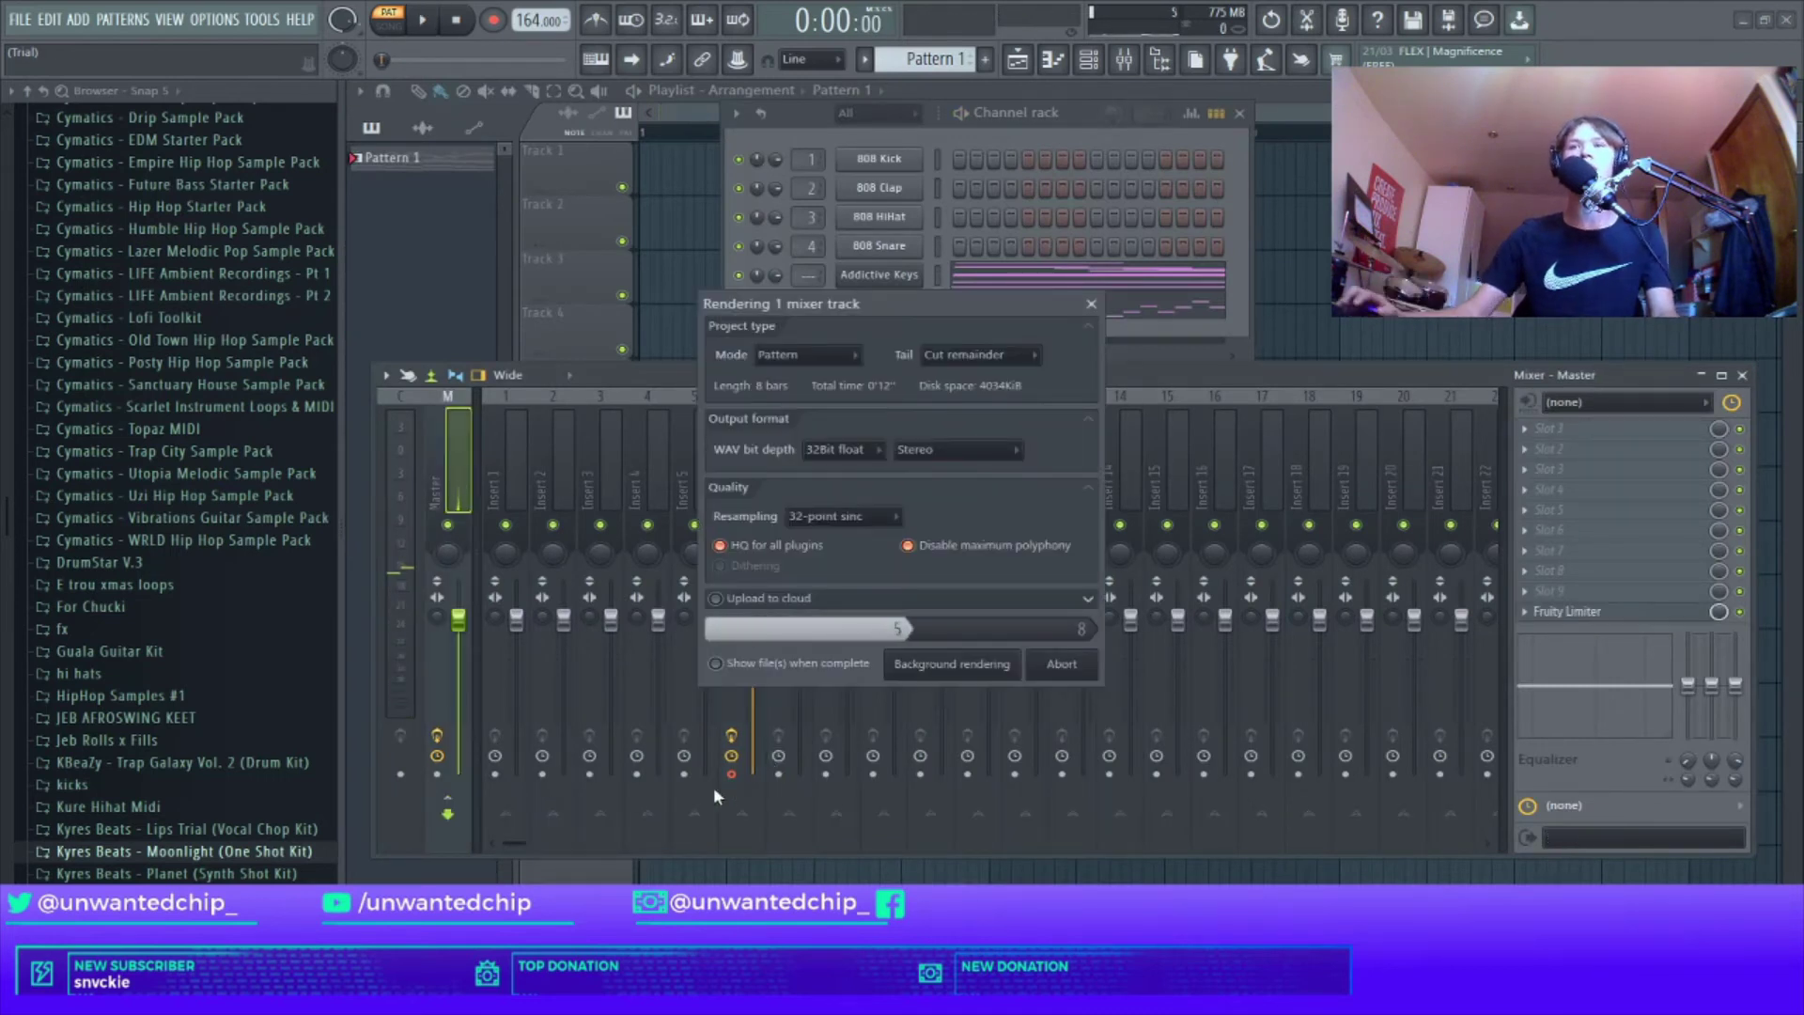
{"action": "right_click", "coordinate": [914, 302]}
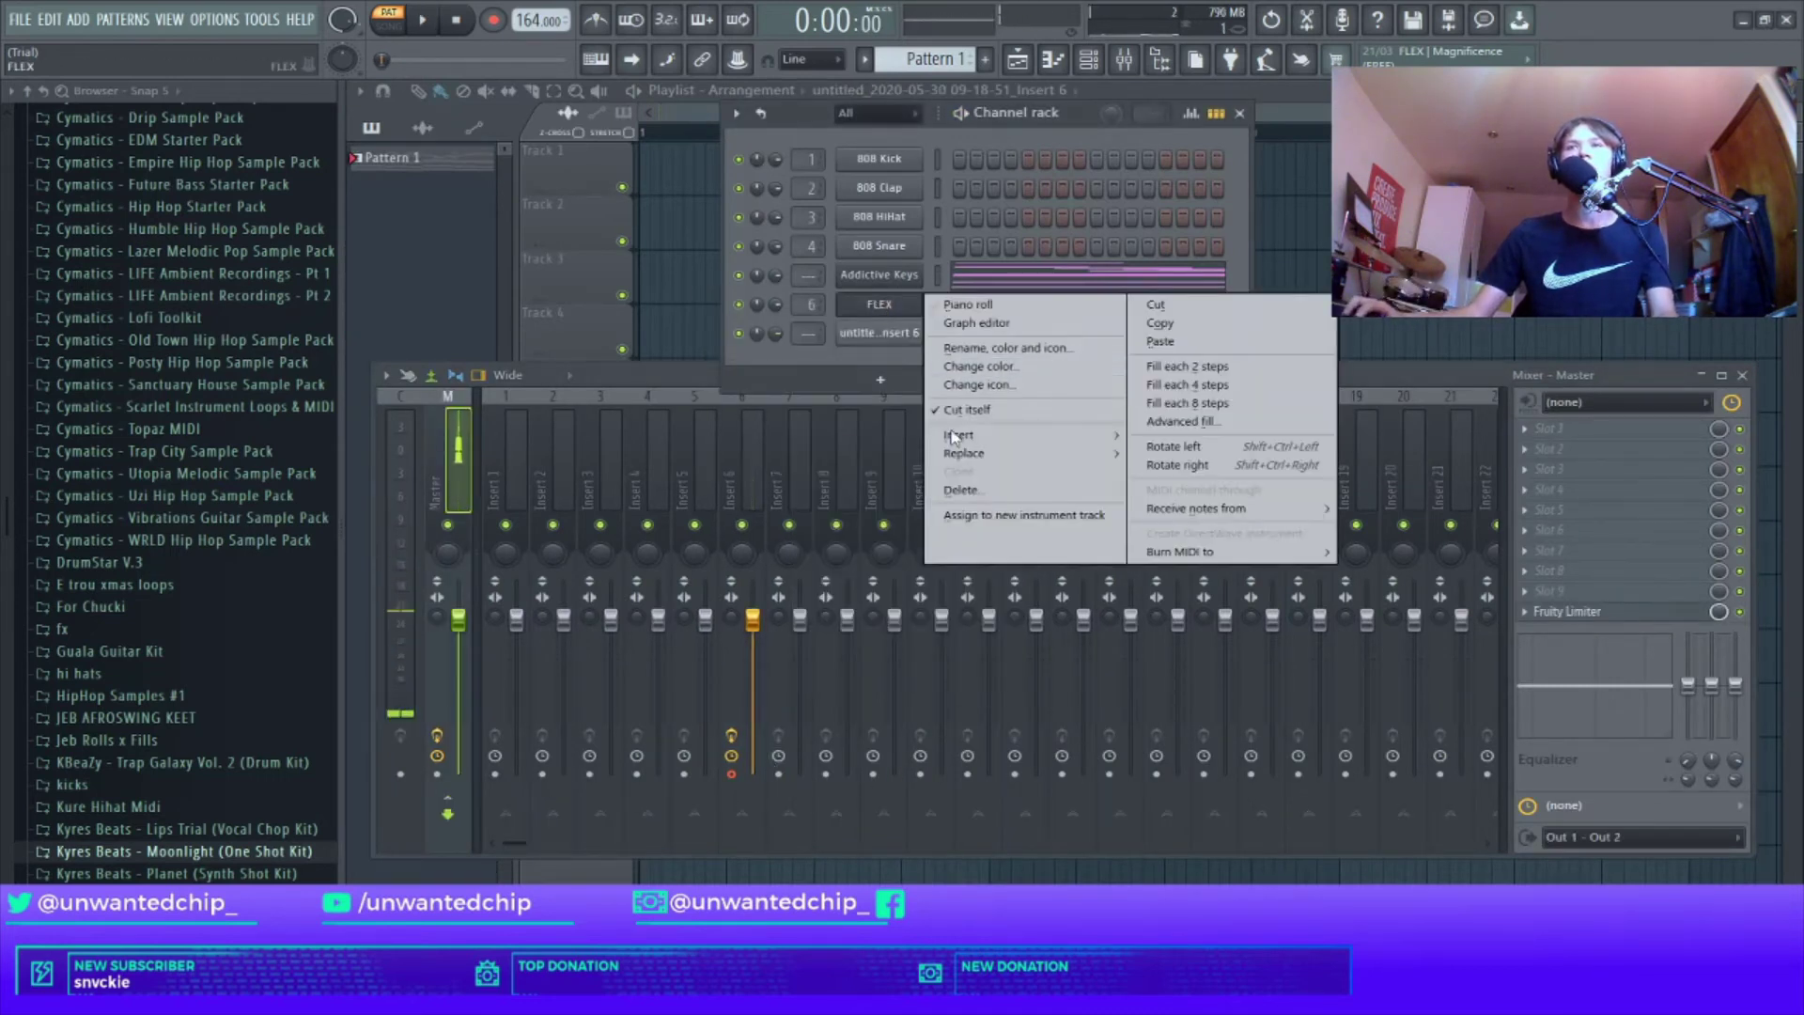
{"action": "left_click", "coordinate": [772, 308]}
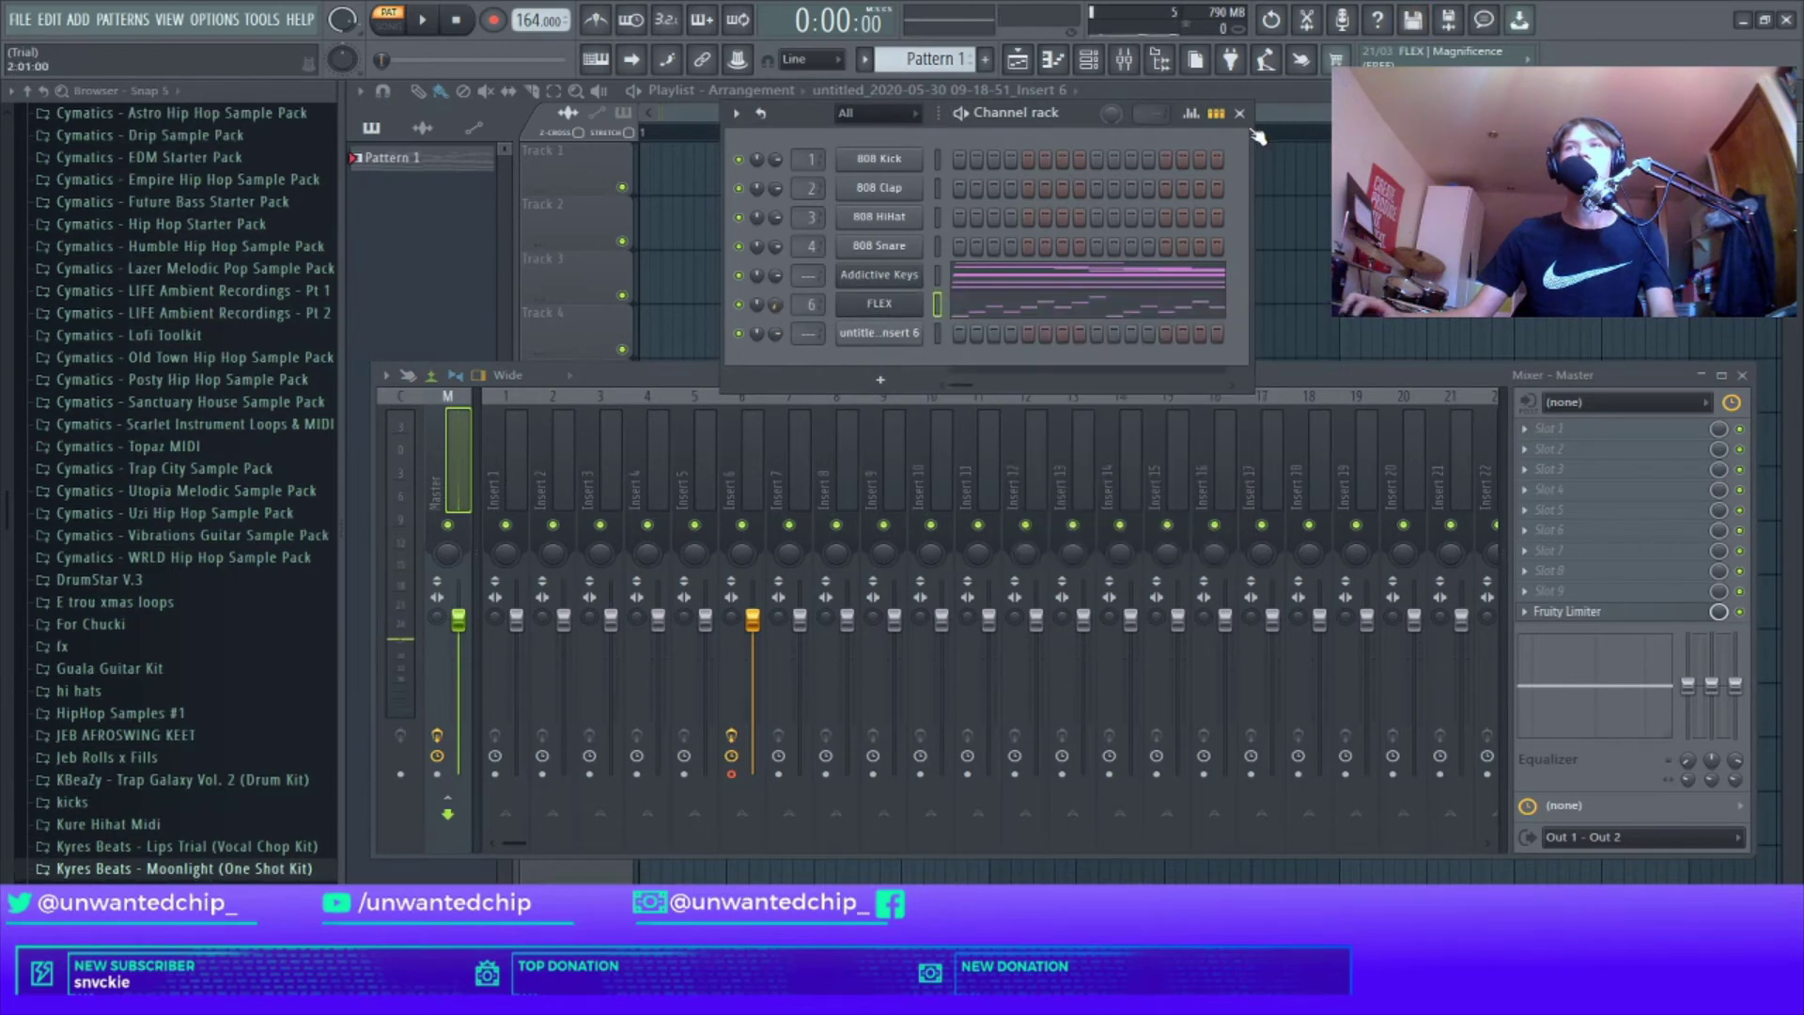
Step: Place the rendered Insert 6 audio clip on Track 1 and Pattern 1 on Track 2, both at bar 1
{"action": "left_click", "coordinate": [1240, 113]}
{"action": "key", "text": "F9"}
{"action": "left_click", "coordinate": [668, 179]}
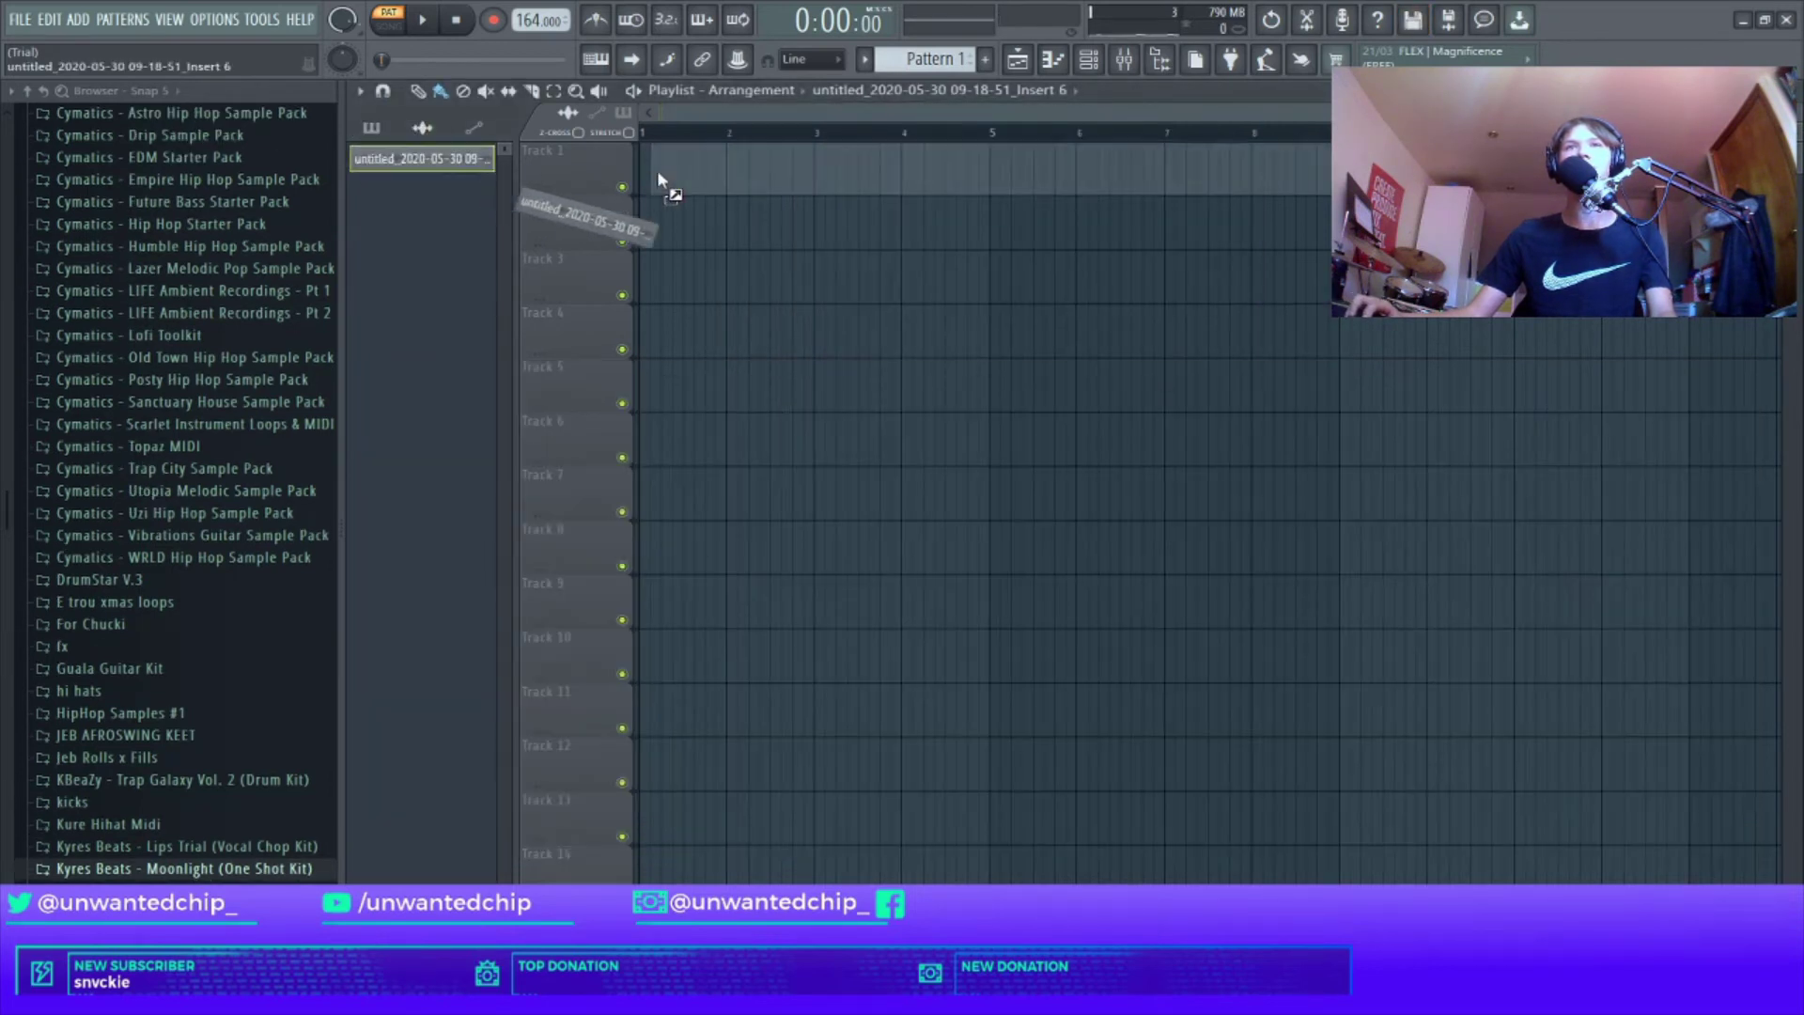
{"action": "left_click", "coordinate": [371, 127]}
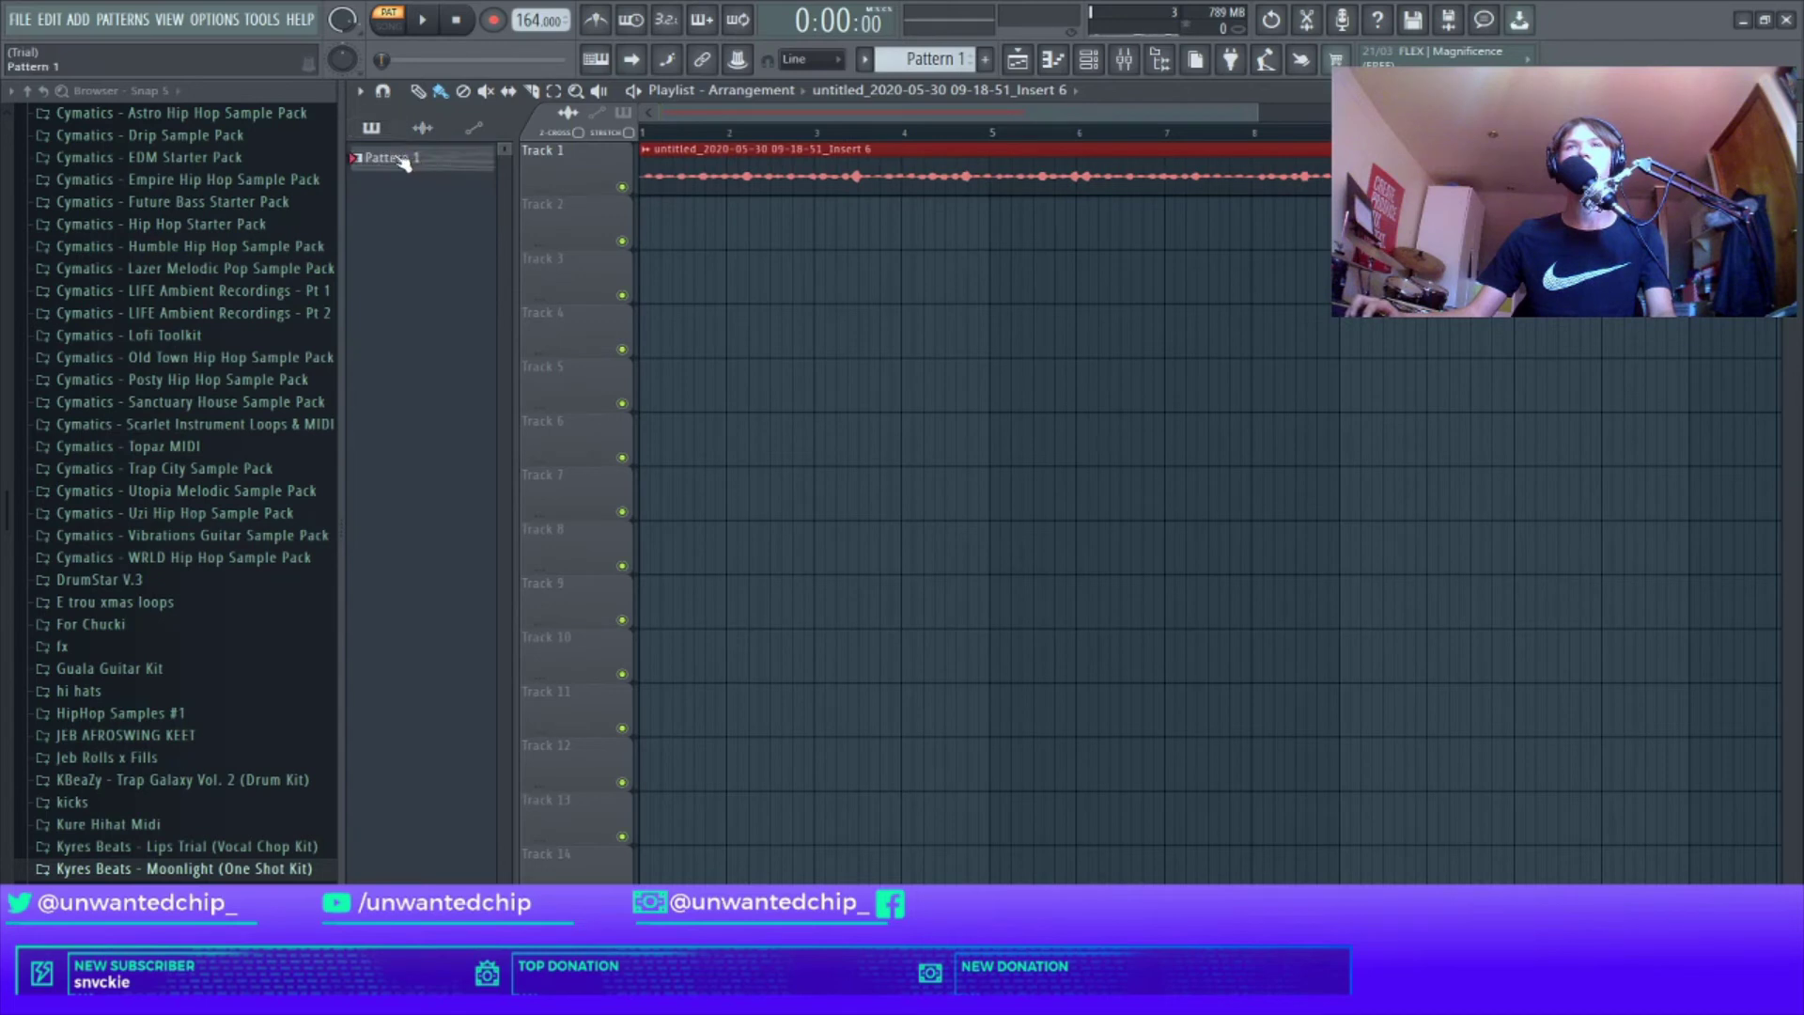
{"action": "left_click_drag", "start_coordinate": [402, 160], "coordinate": [678, 207]}
Step: Play the arrangement in song mode and swap the clips, putting Pattern 1 on Track 1 and the rendered audio on Track 2
{"action": "key", "text": "space"}
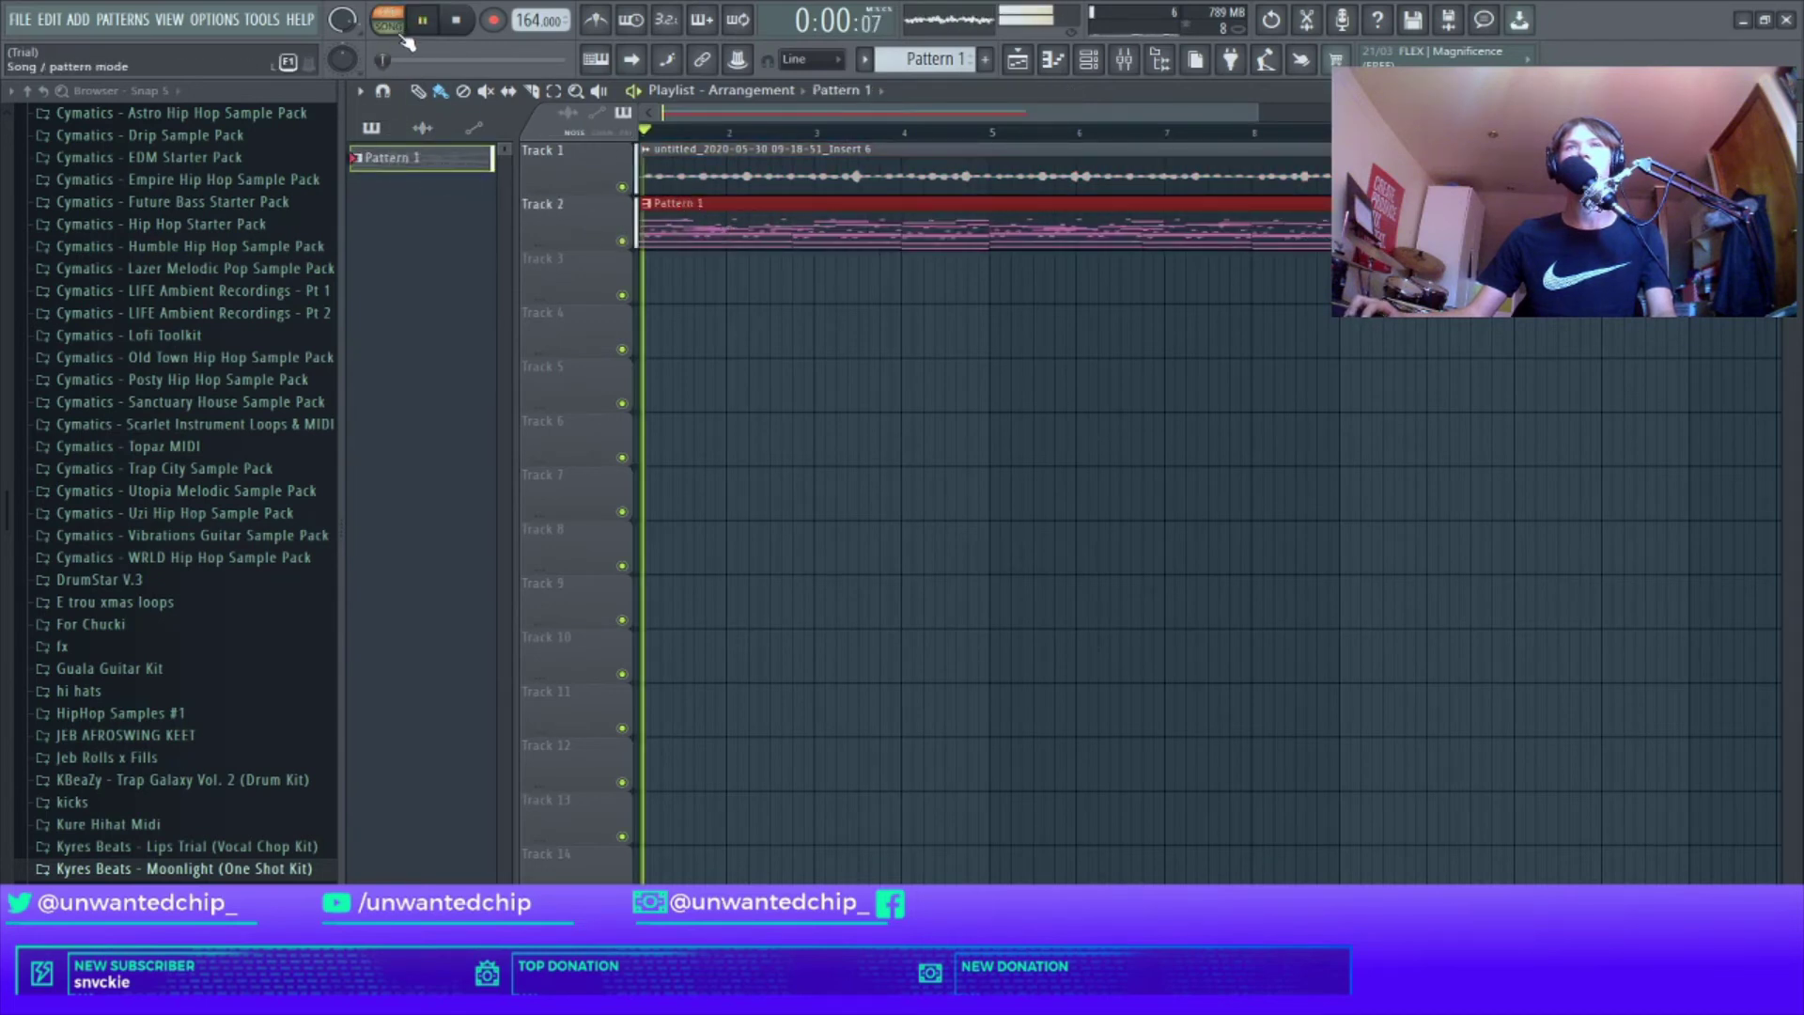
{"action": "left_click_drag", "start_coordinate": [770, 173], "coordinate": [727, 196]}
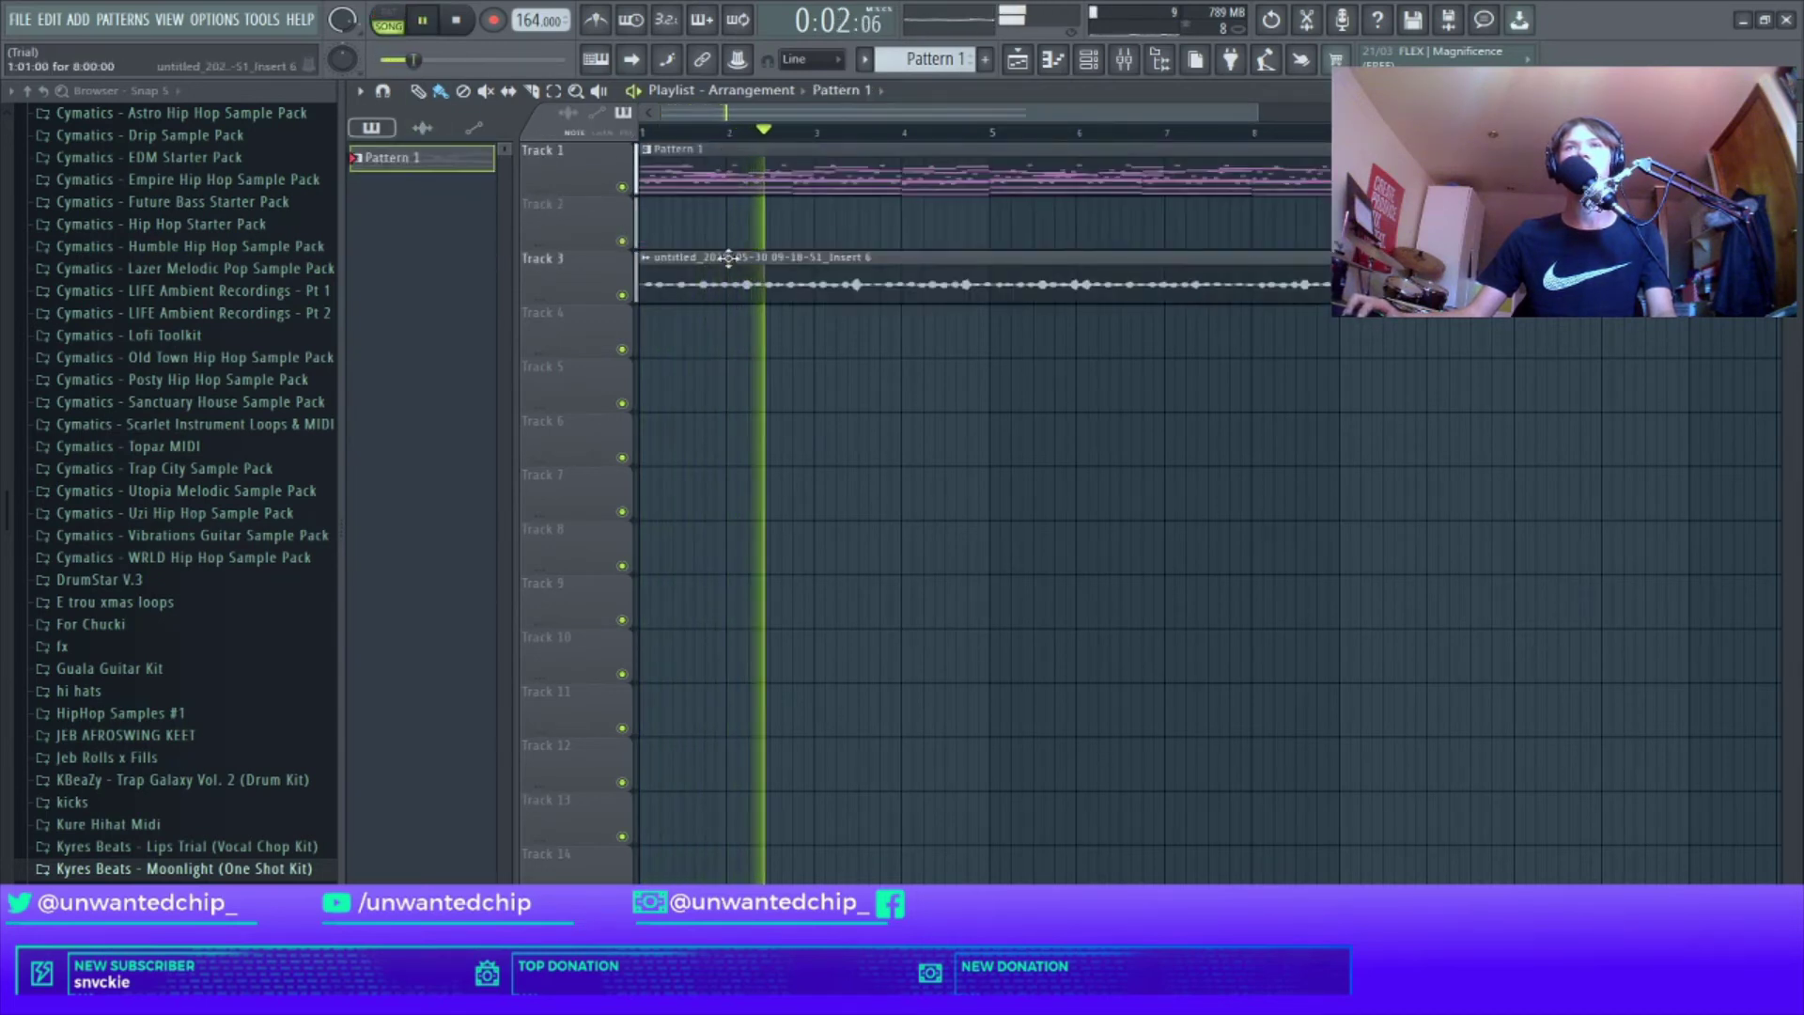
{"action": "key", "text": "space"}
{"action": "left_click", "coordinate": [748, 230]}
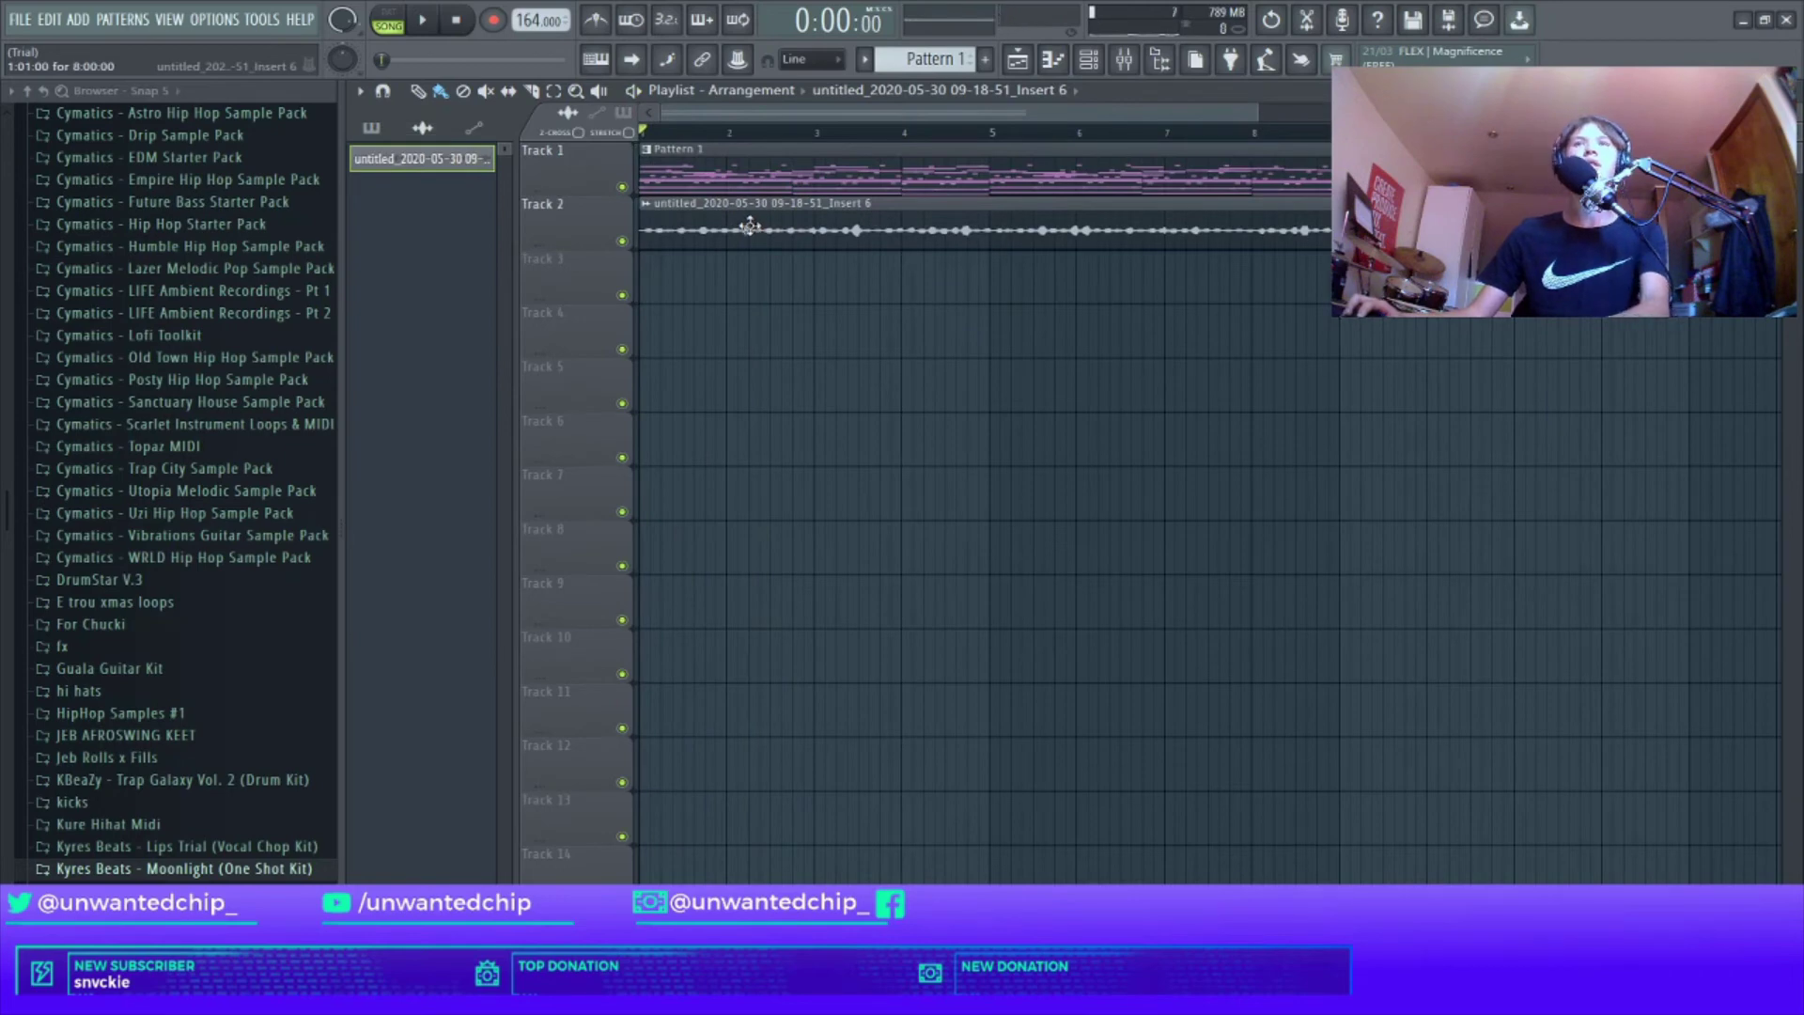
Step: Assign the rendered audio clip to mixer track 6, then disarm Insert 6 and route its output to Insert 1
{"action": "double_click", "coordinate": [748, 230]}
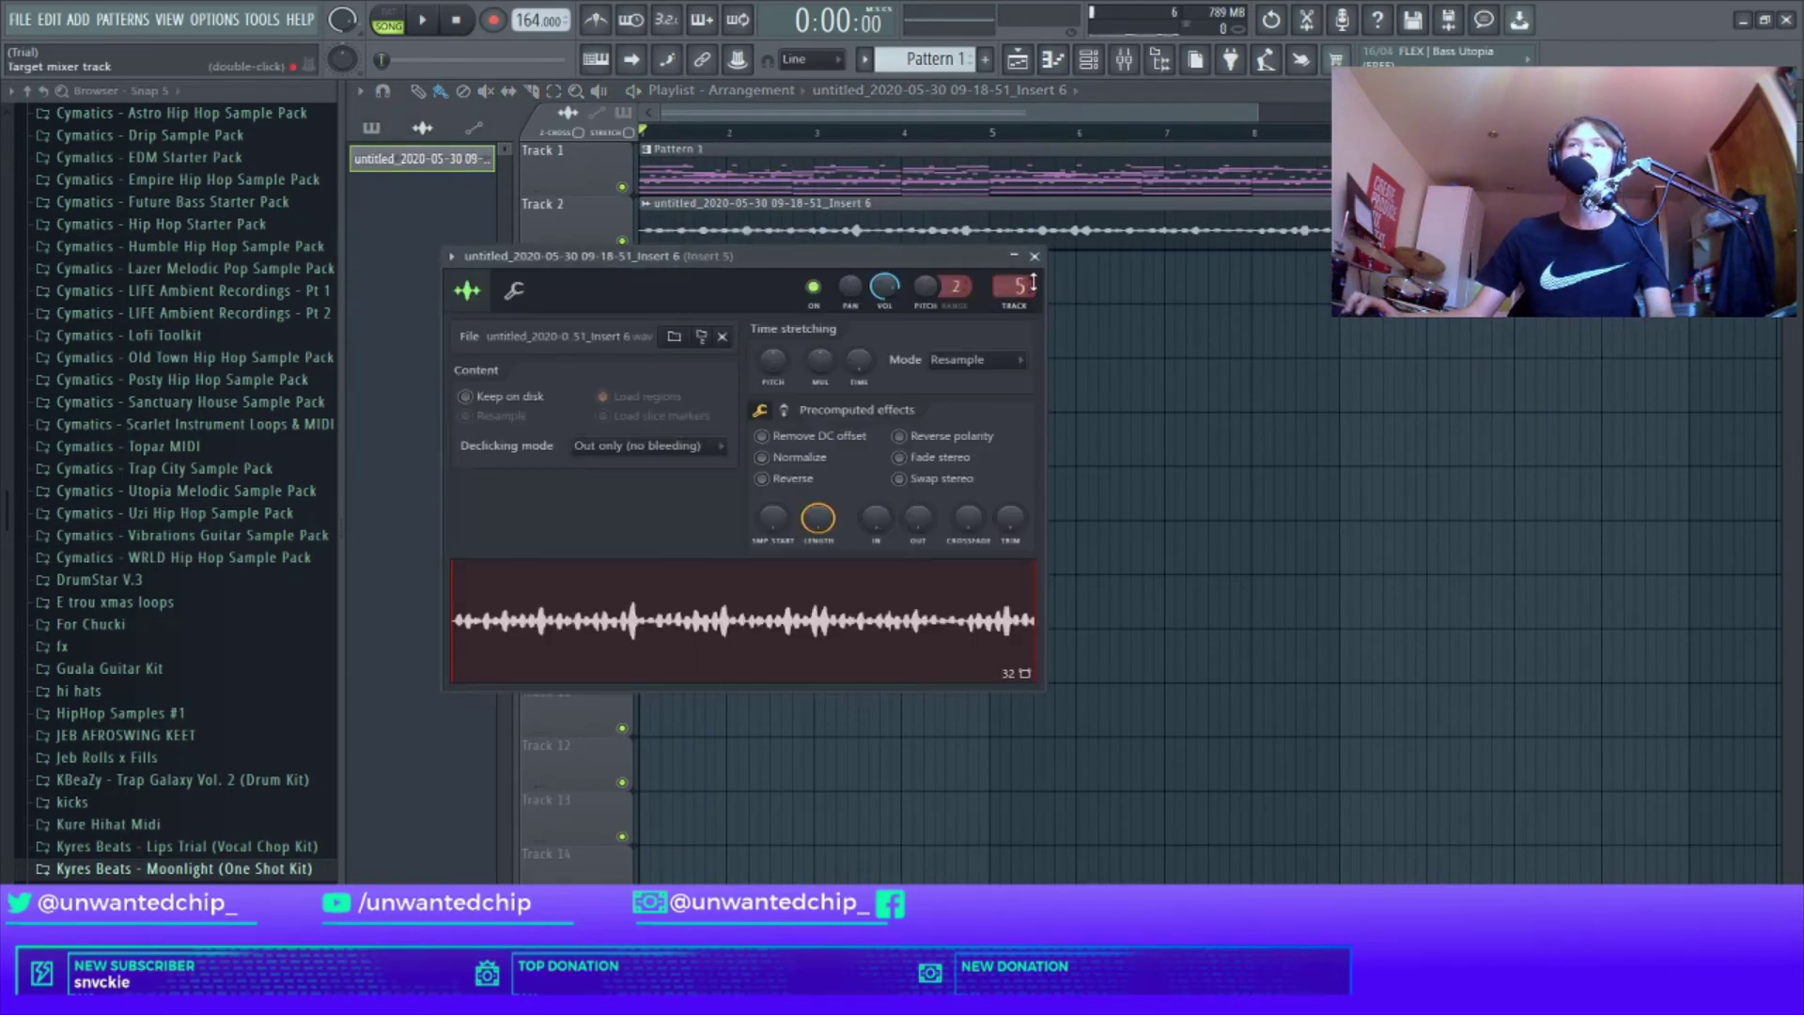
{"action": "left_click", "coordinate": [1034, 255]}
{"action": "key", "text": "F9"}
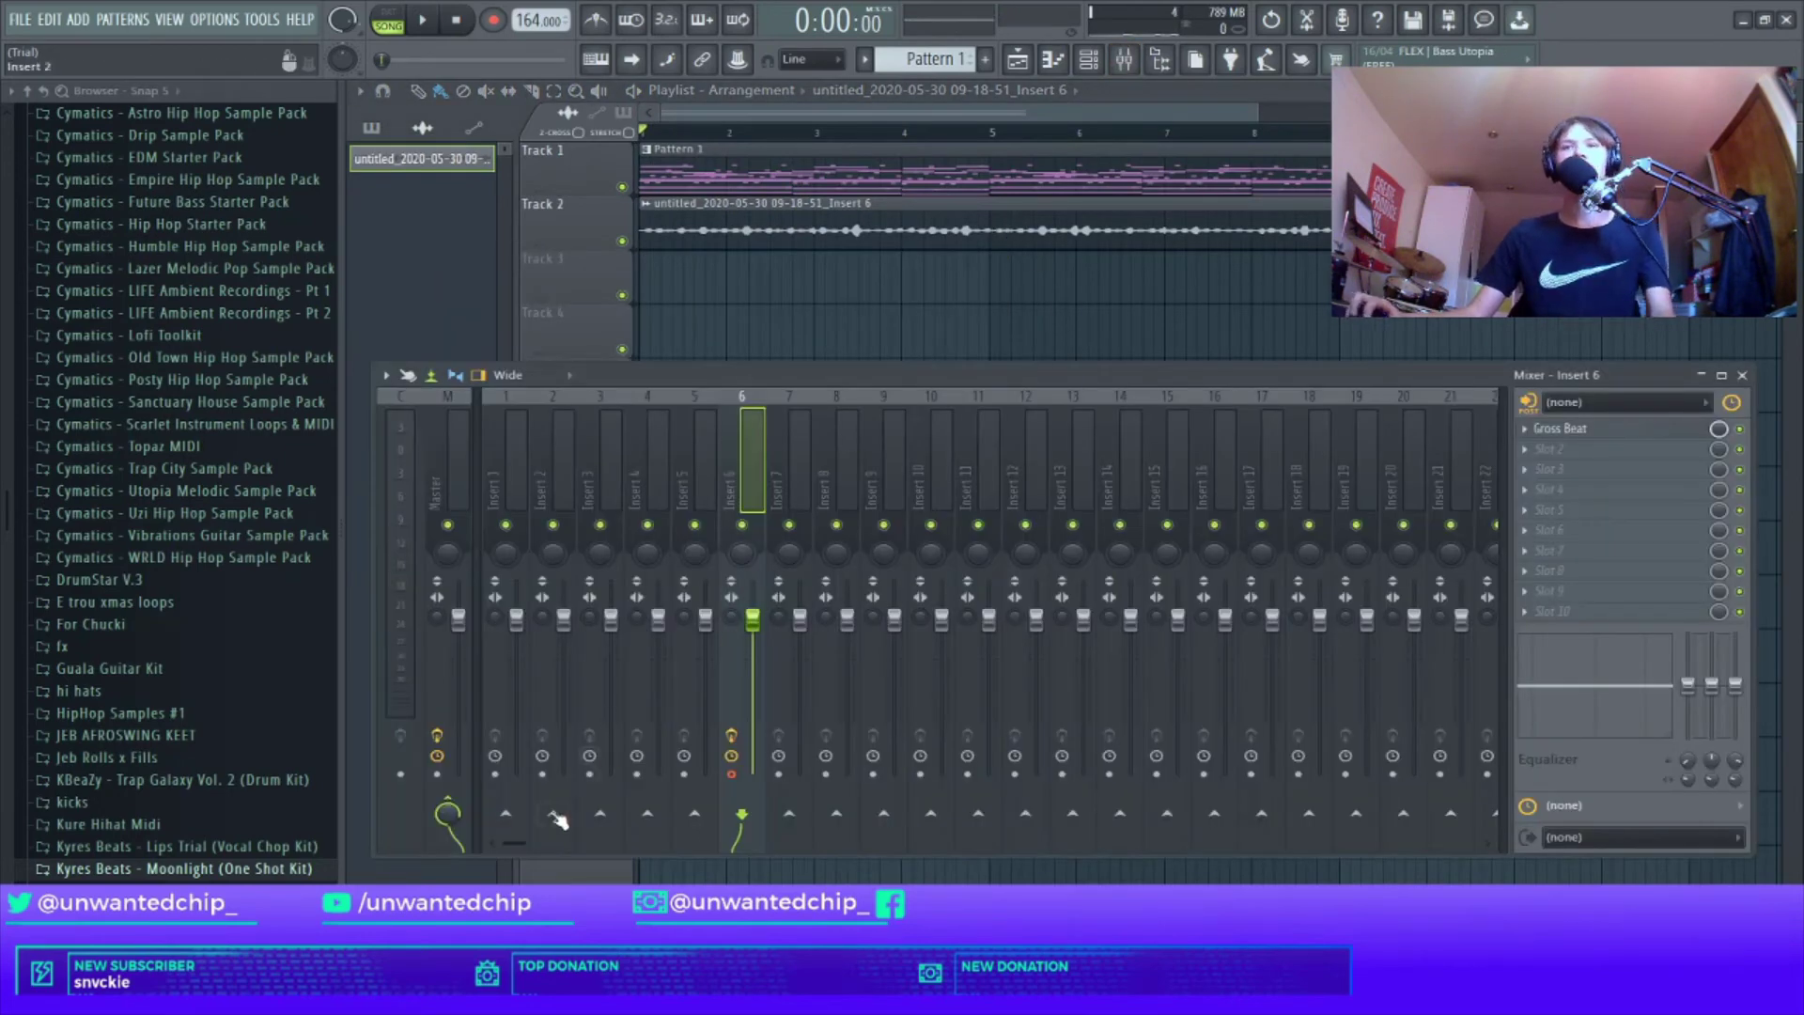
{"action": "left_click", "coordinate": [505, 814]}
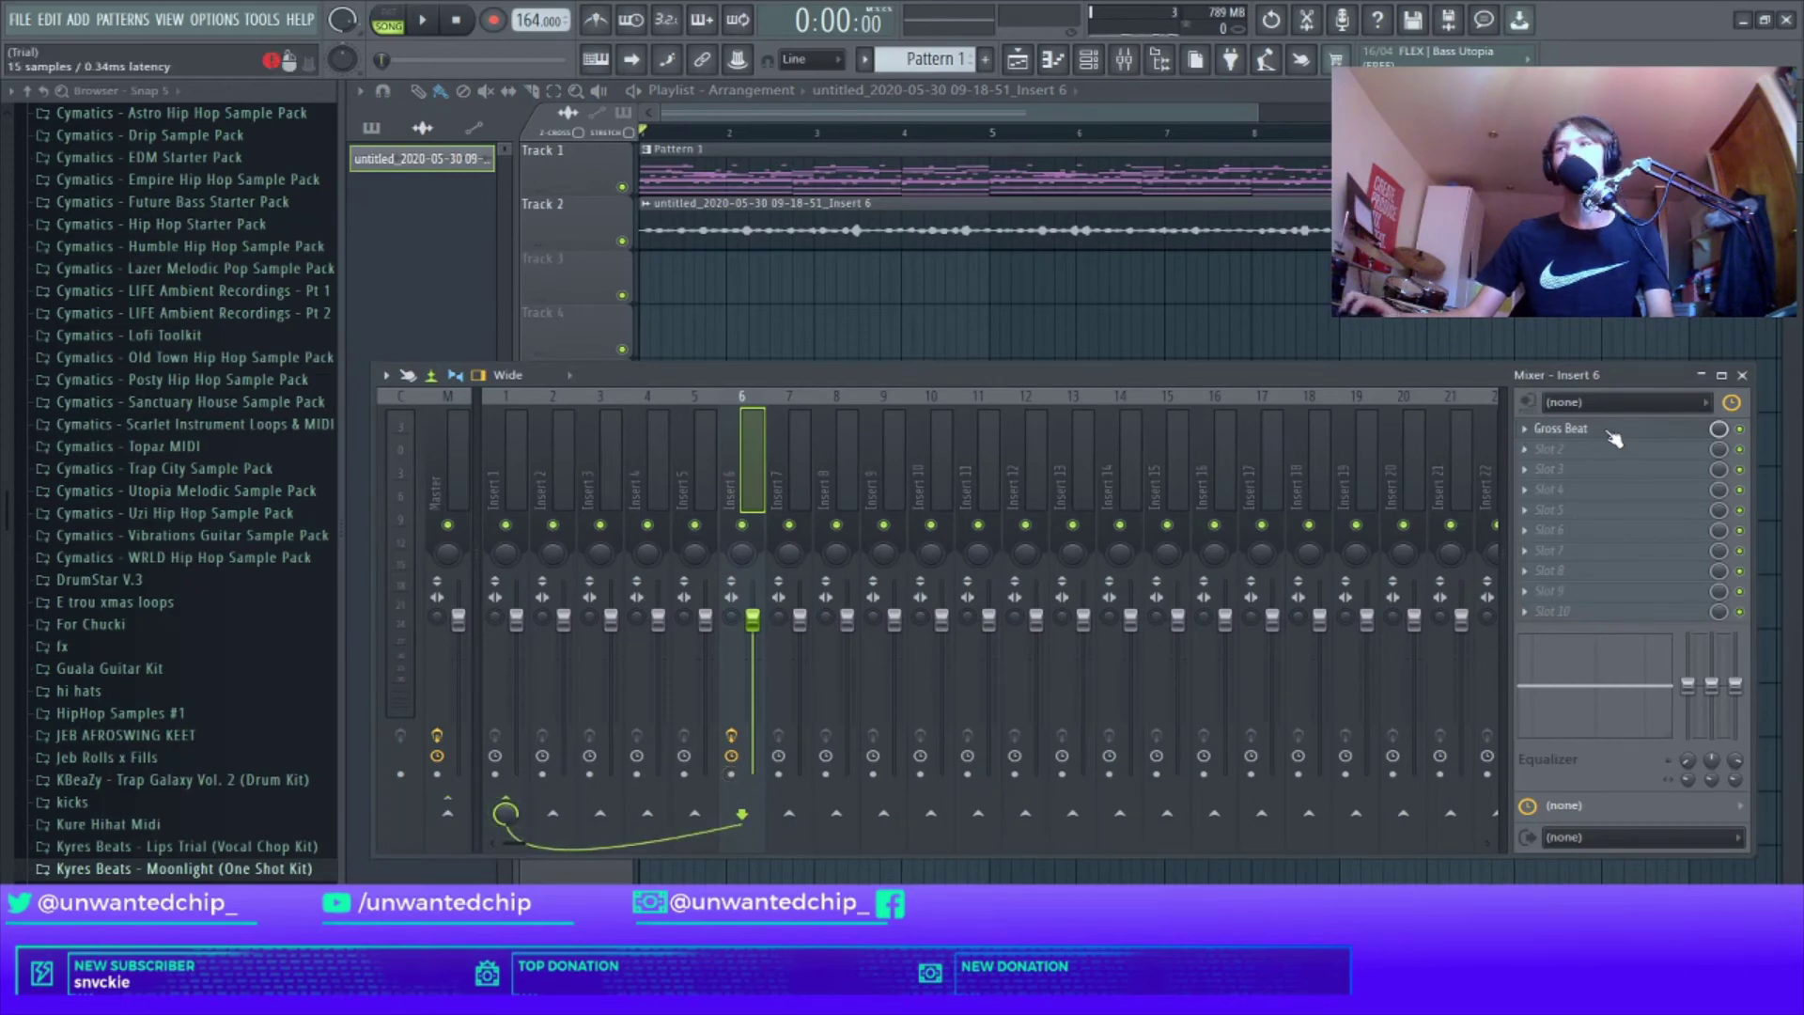
Step: Remove Gross Beat from the effect chain of Insert 6
{"action": "right_click", "coordinate": [1560, 469]}
{"action": "left_click", "coordinate": [1555, 485]}
{"action": "left_click", "coordinate": [989, 569]}
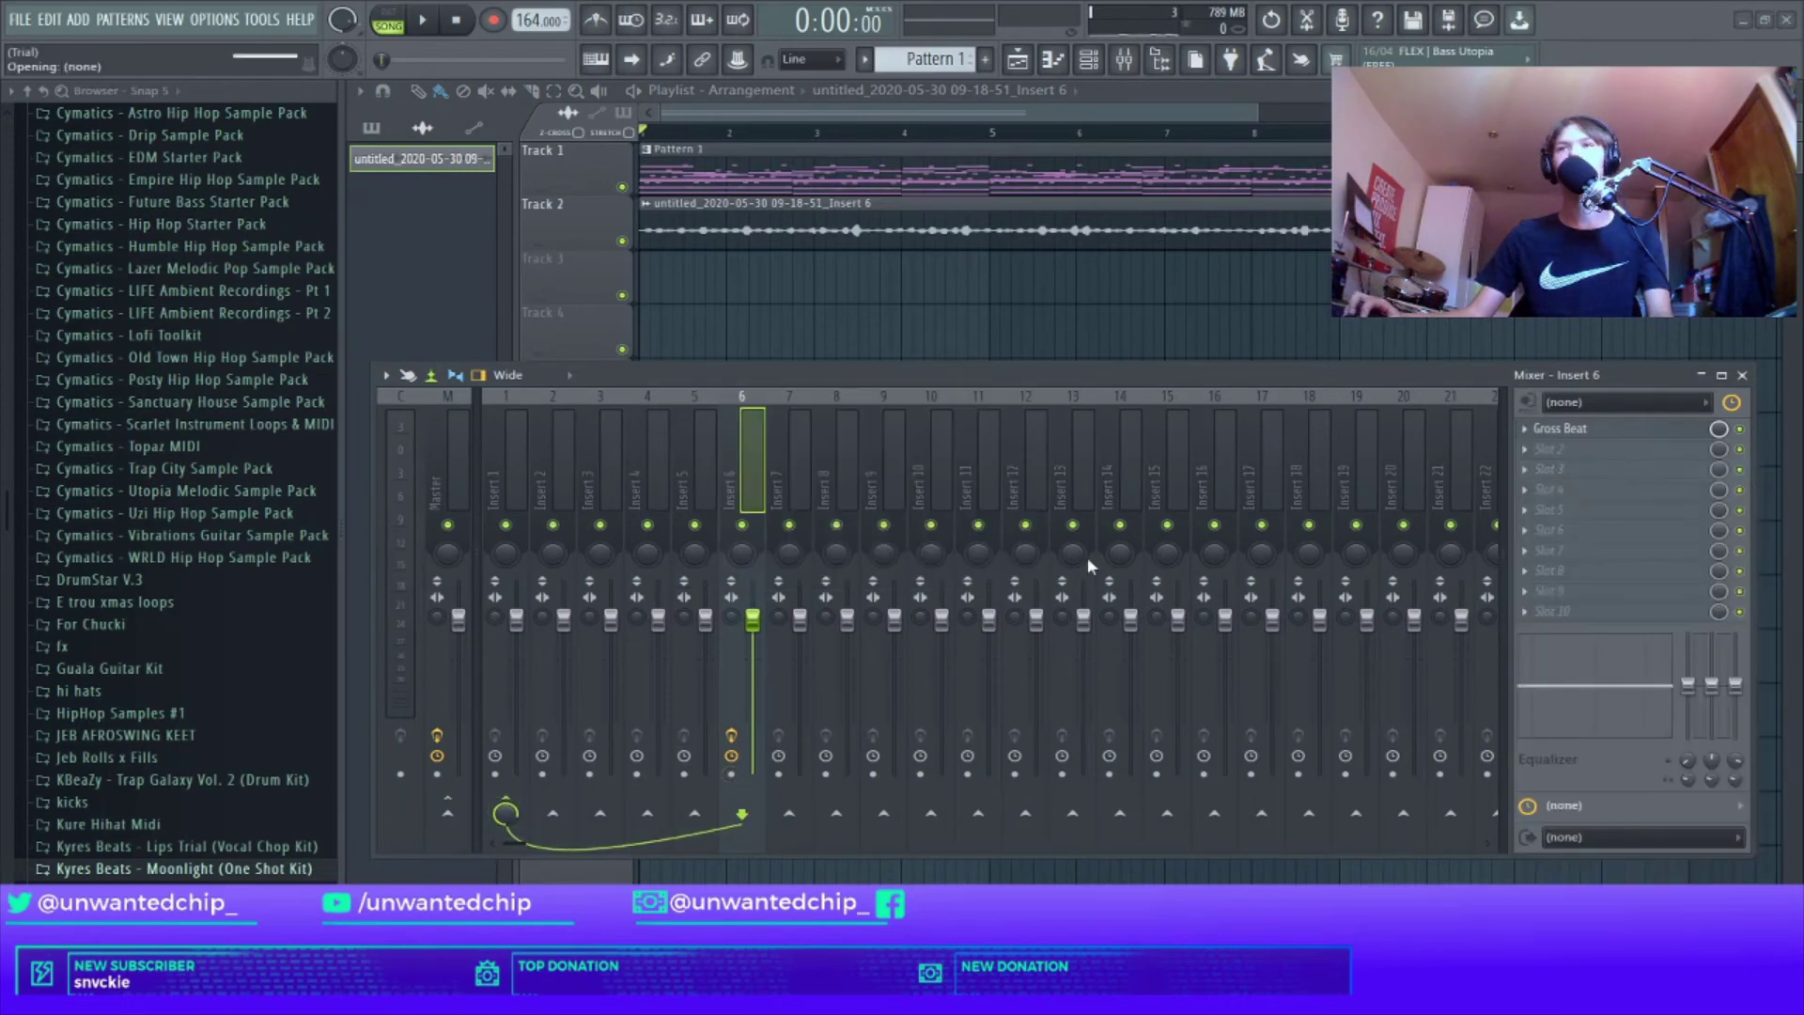
Step: Load Fruity Parametric EQ 2 in the first slot of Insert 6 and roll off the low and high ends
{"action": "left_click", "coordinate": [1564, 428]}
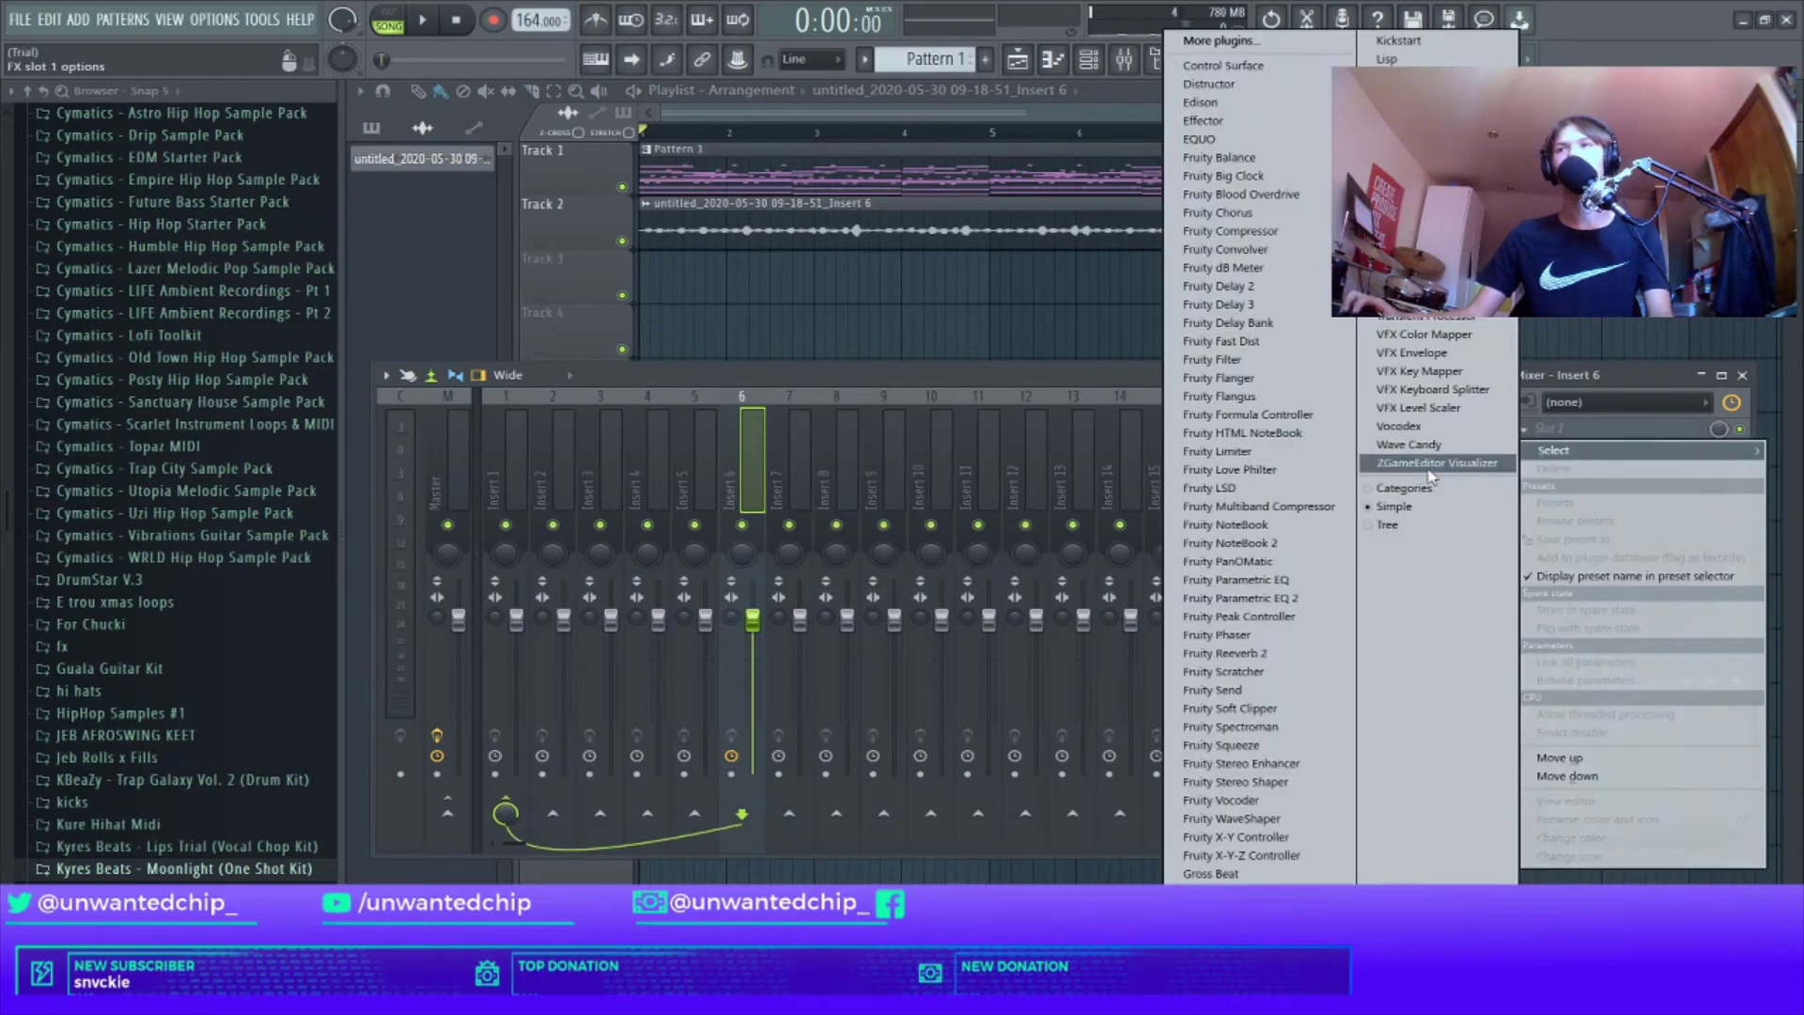
{"action": "left_click", "coordinate": [1322, 597]}
{"action": "left_click_drag", "start_coordinate": [910, 486], "coordinate": [893, 568]}
{"action": "key", "text": "space"}
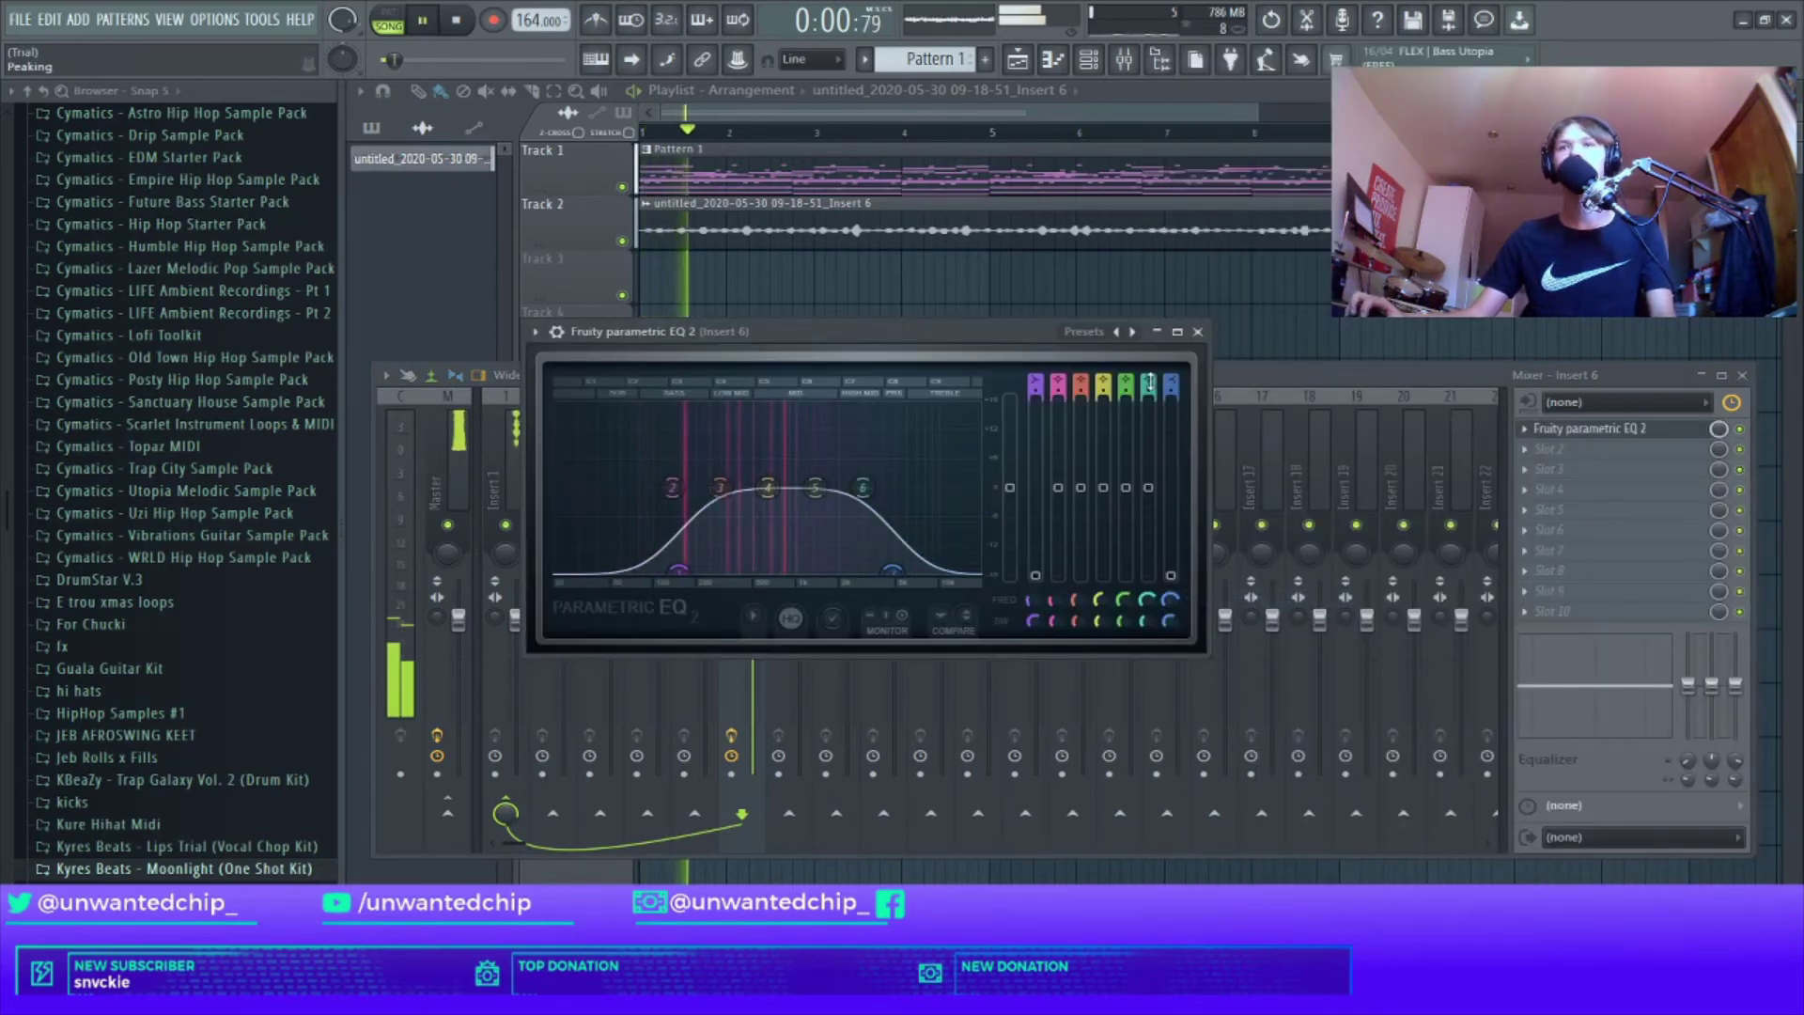
{"action": "left_click", "coordinate": [1197, 331]}
Step: Add Fruity Reeverb 2 to the second effect slot of Insert 6
{"action": "left_click", "coordinate": [1551, 450]}
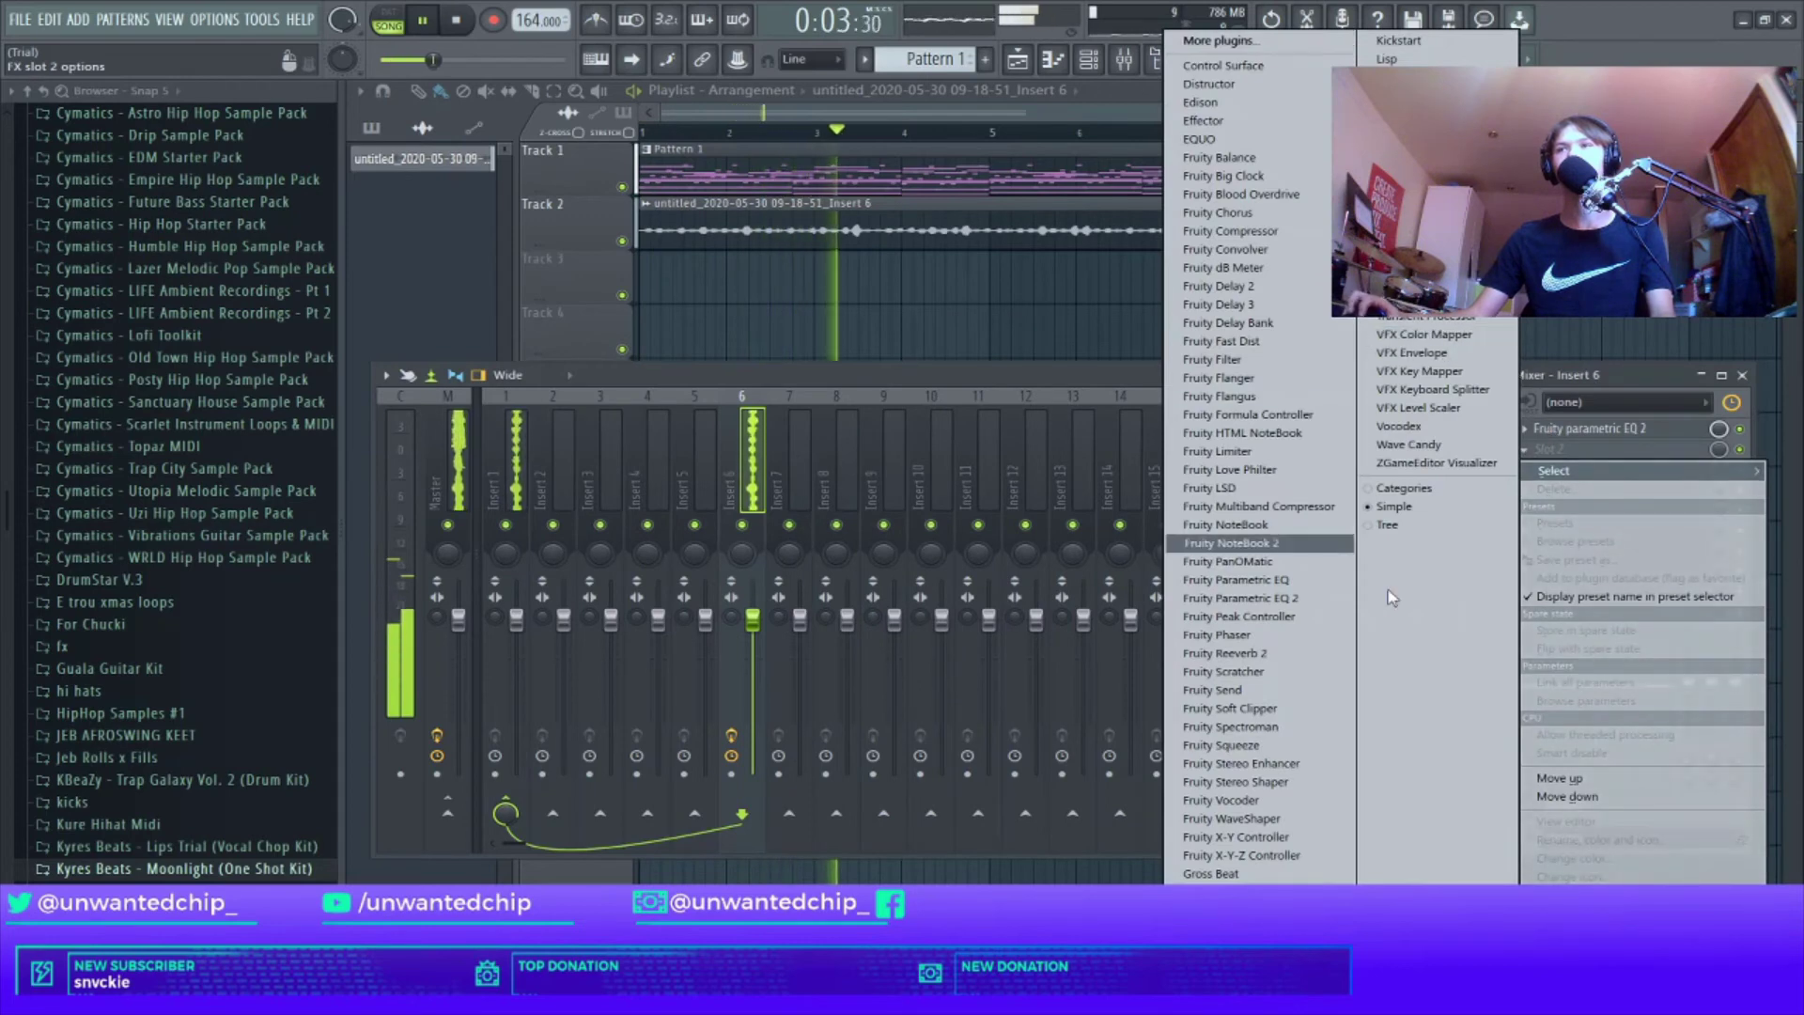
{"action": "left_click", "coordinate": [1225, 653]}
{"action": "key", "text": "space"}
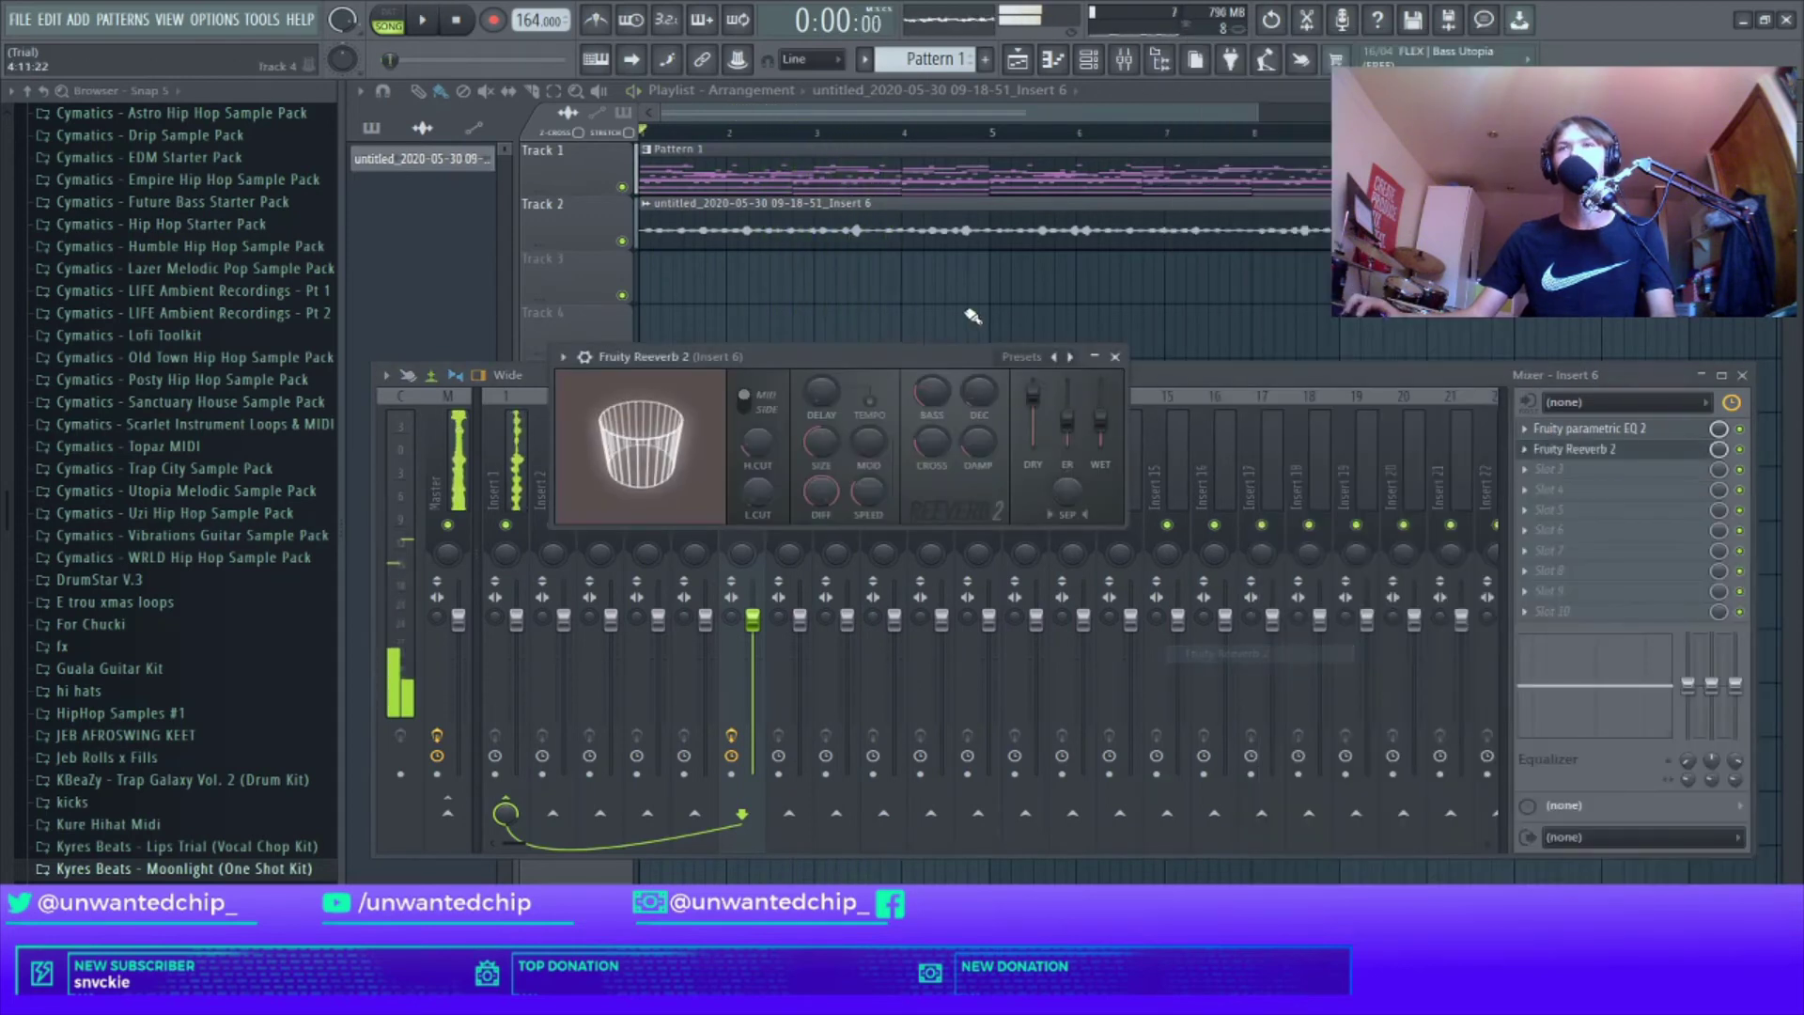
{"action": "left_click", "coordinate": [1064, 356]}
{"action": "left_click", "coordinate": [1118, 458]}
{"action": "left_click", "coordinate": [1115, 356]}
Step: Add Fruity Delay 3 to Insert 6's third slot with the Ping pong model, a longer delay time and higher feedback level
{"action": "left_click", "coordinate": [1548, 469]}
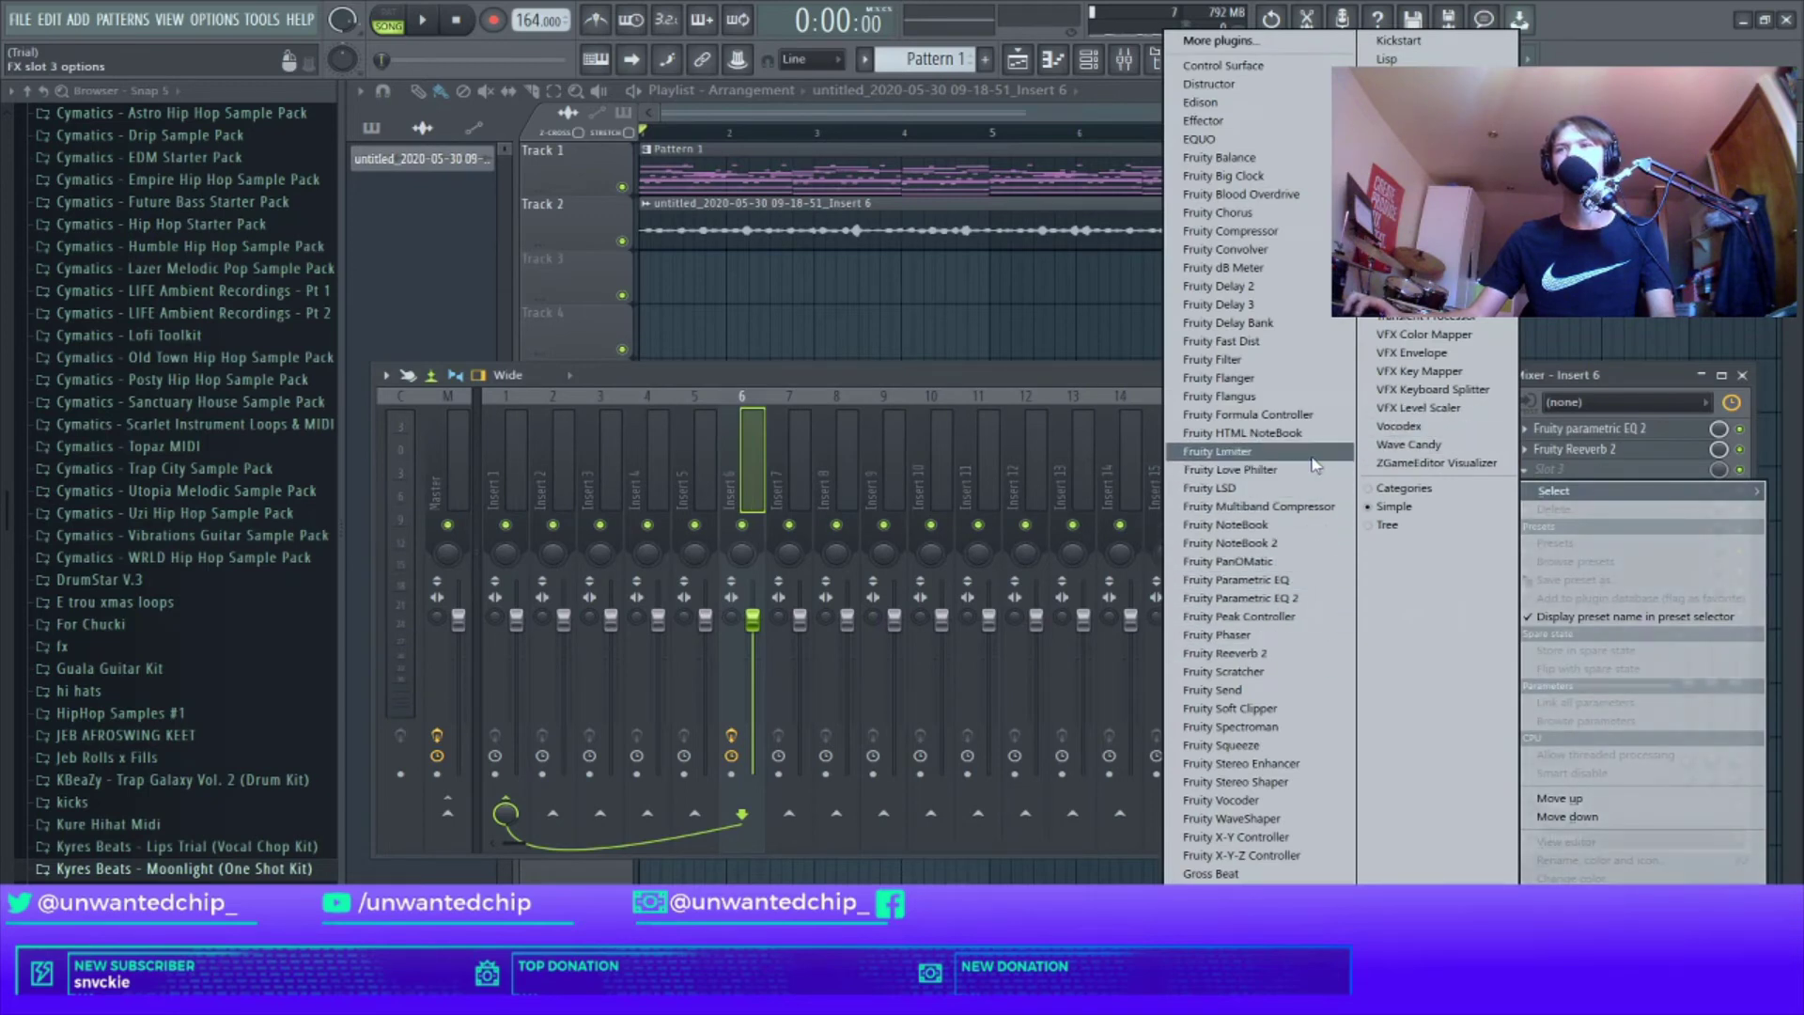
{"action": "left_click", "coordinate": [1284, 305]}
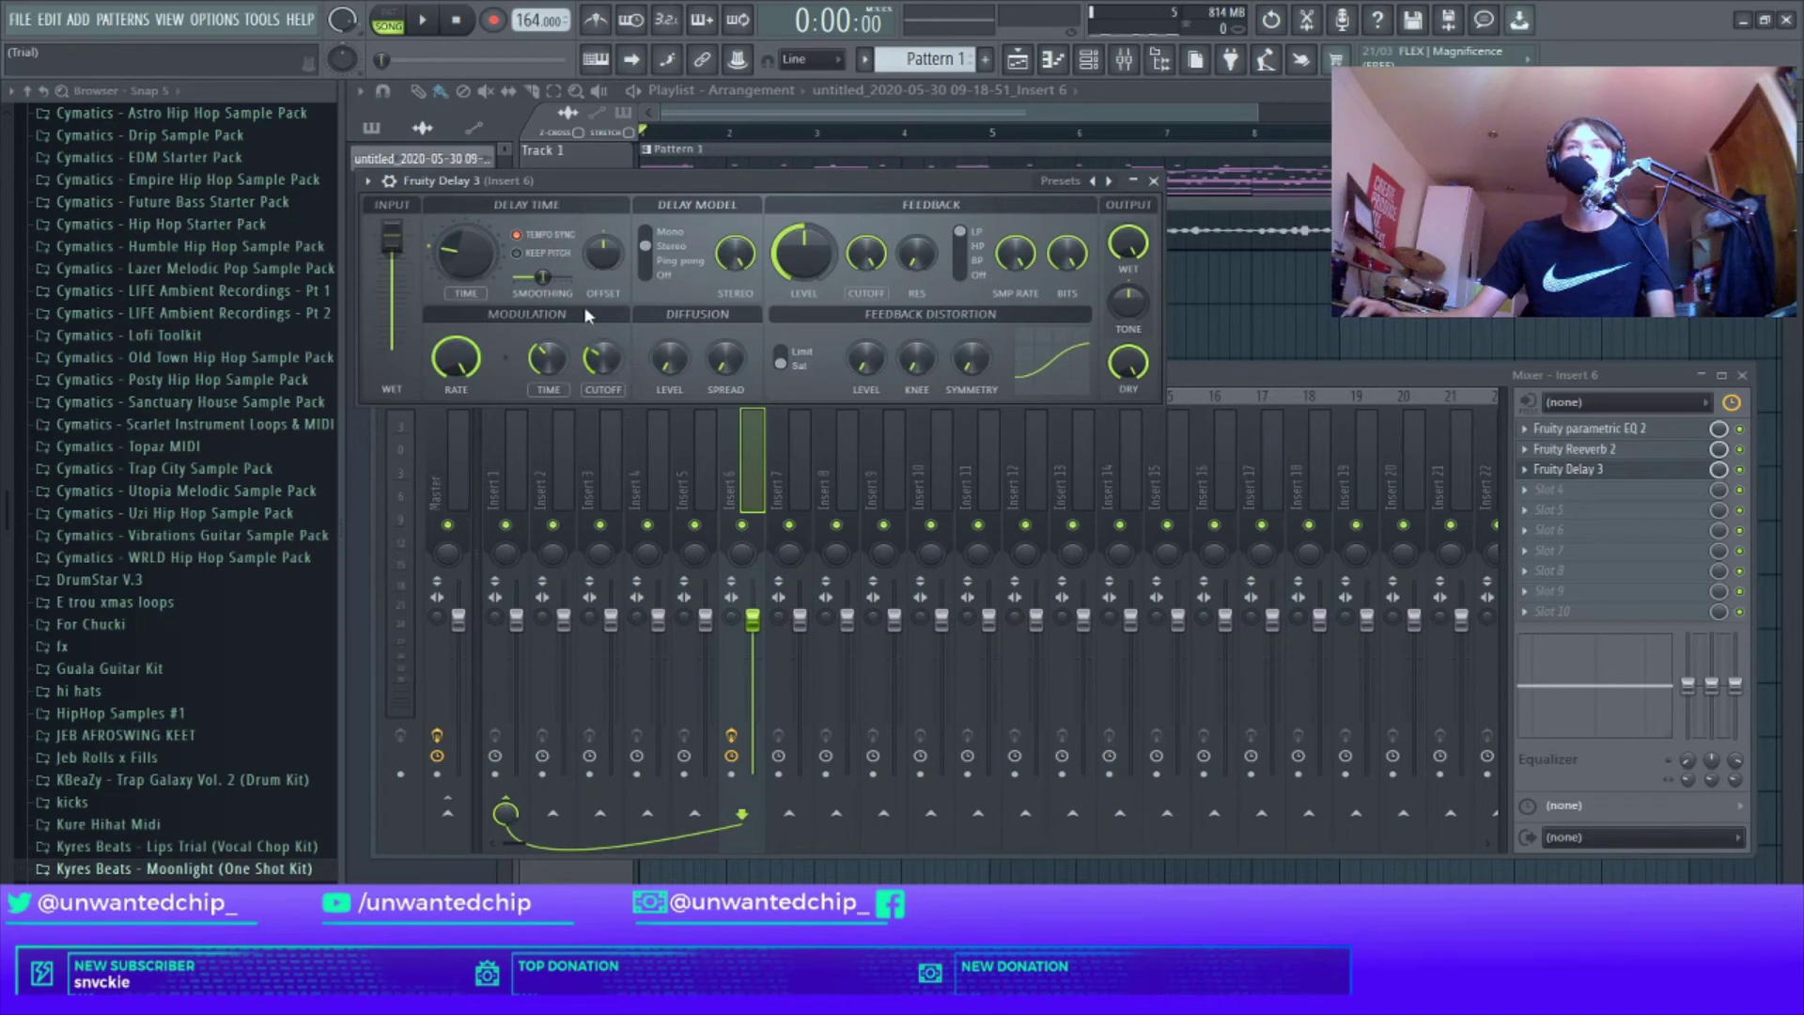
{"action": "left_click_drag", "start_coordinate": [868, 359], "coordinate": [878, 366]}
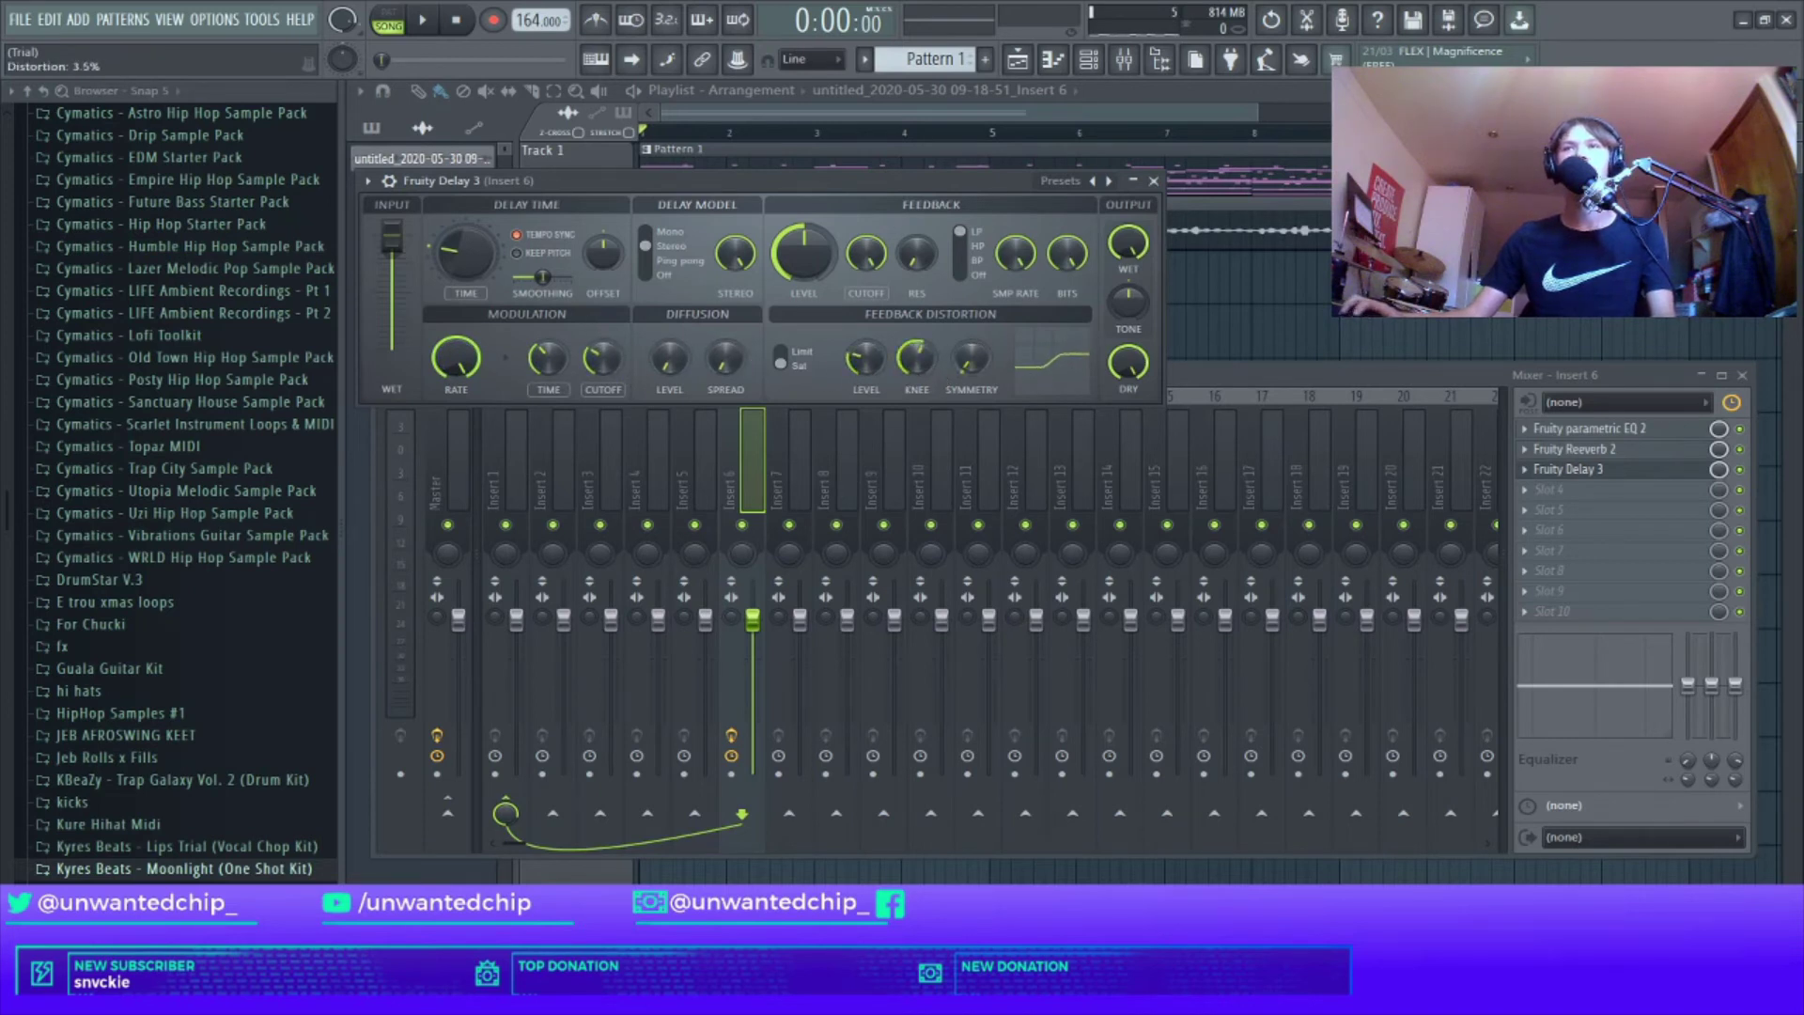
{"action": "left_click_drag", "start_coordinate": [803, 252], "coordinate": [803, 225]}
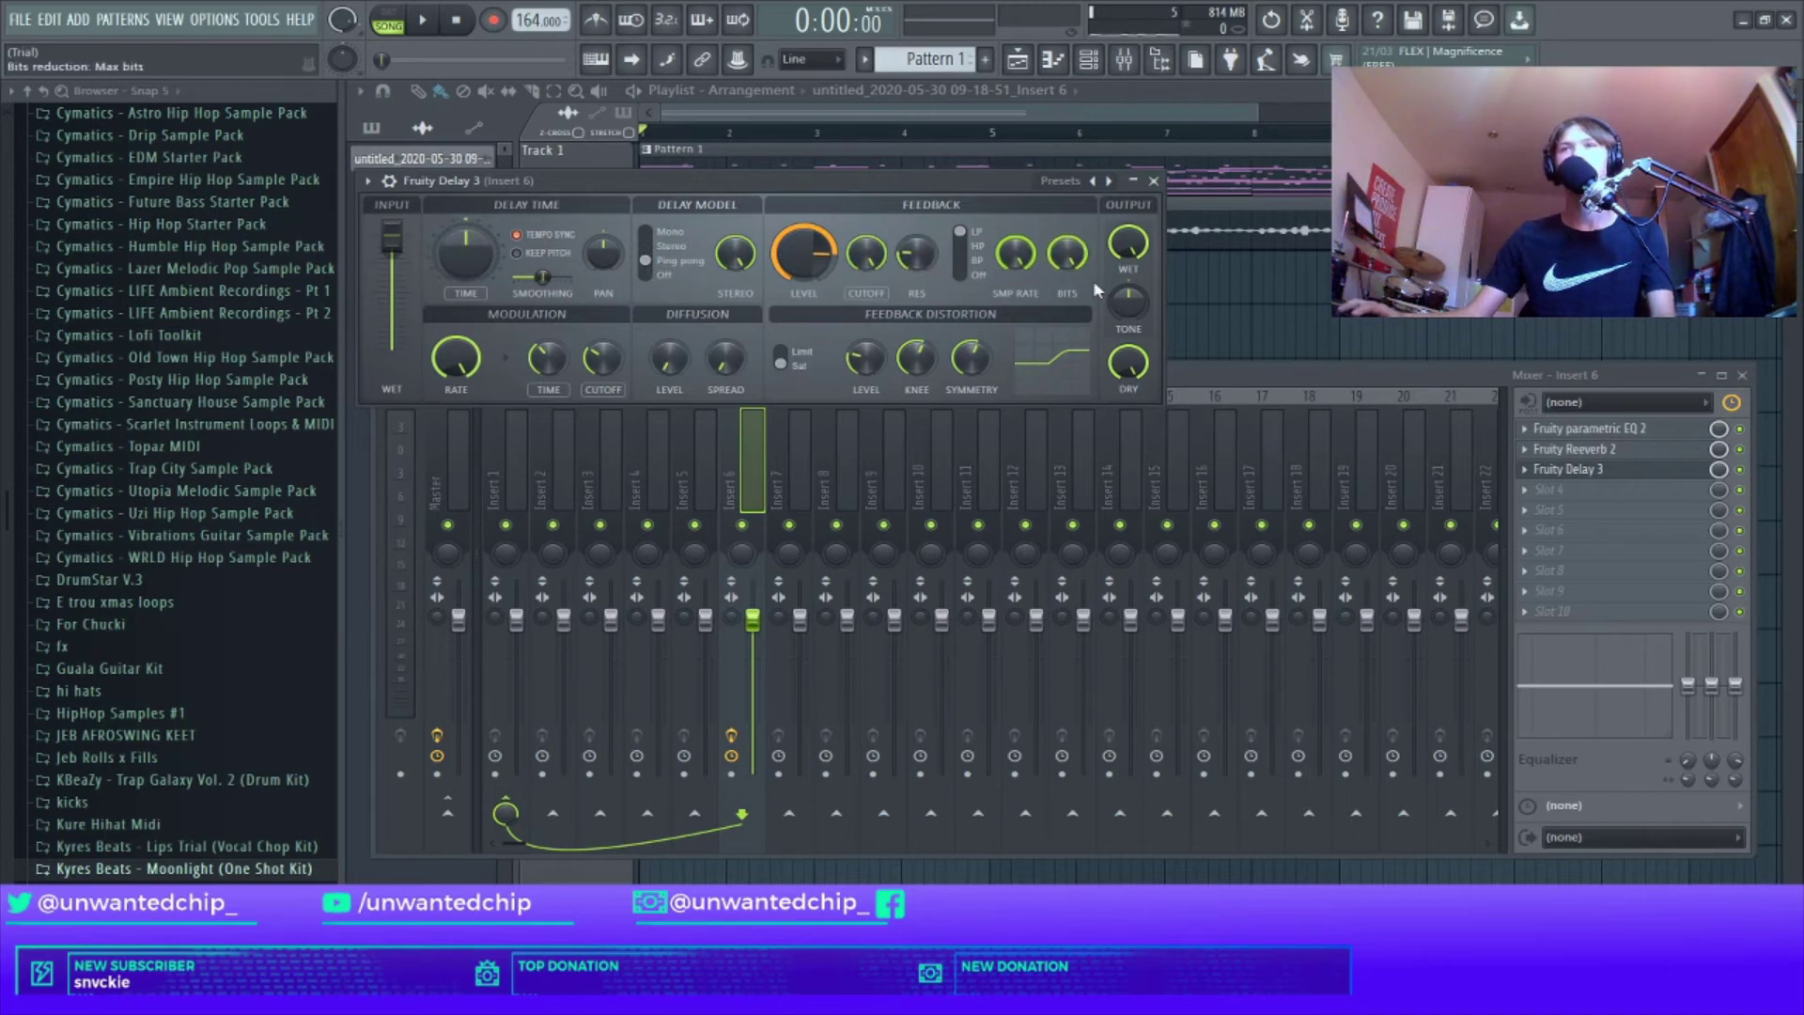
{"action": "left_click", "coordinate": [1153, 180]}
Step: While the arrangement plays, lower Insert 6's volume to about 65% and its EQ high shelf to about 3540 Hz
{"action": "key", "text": "space"}
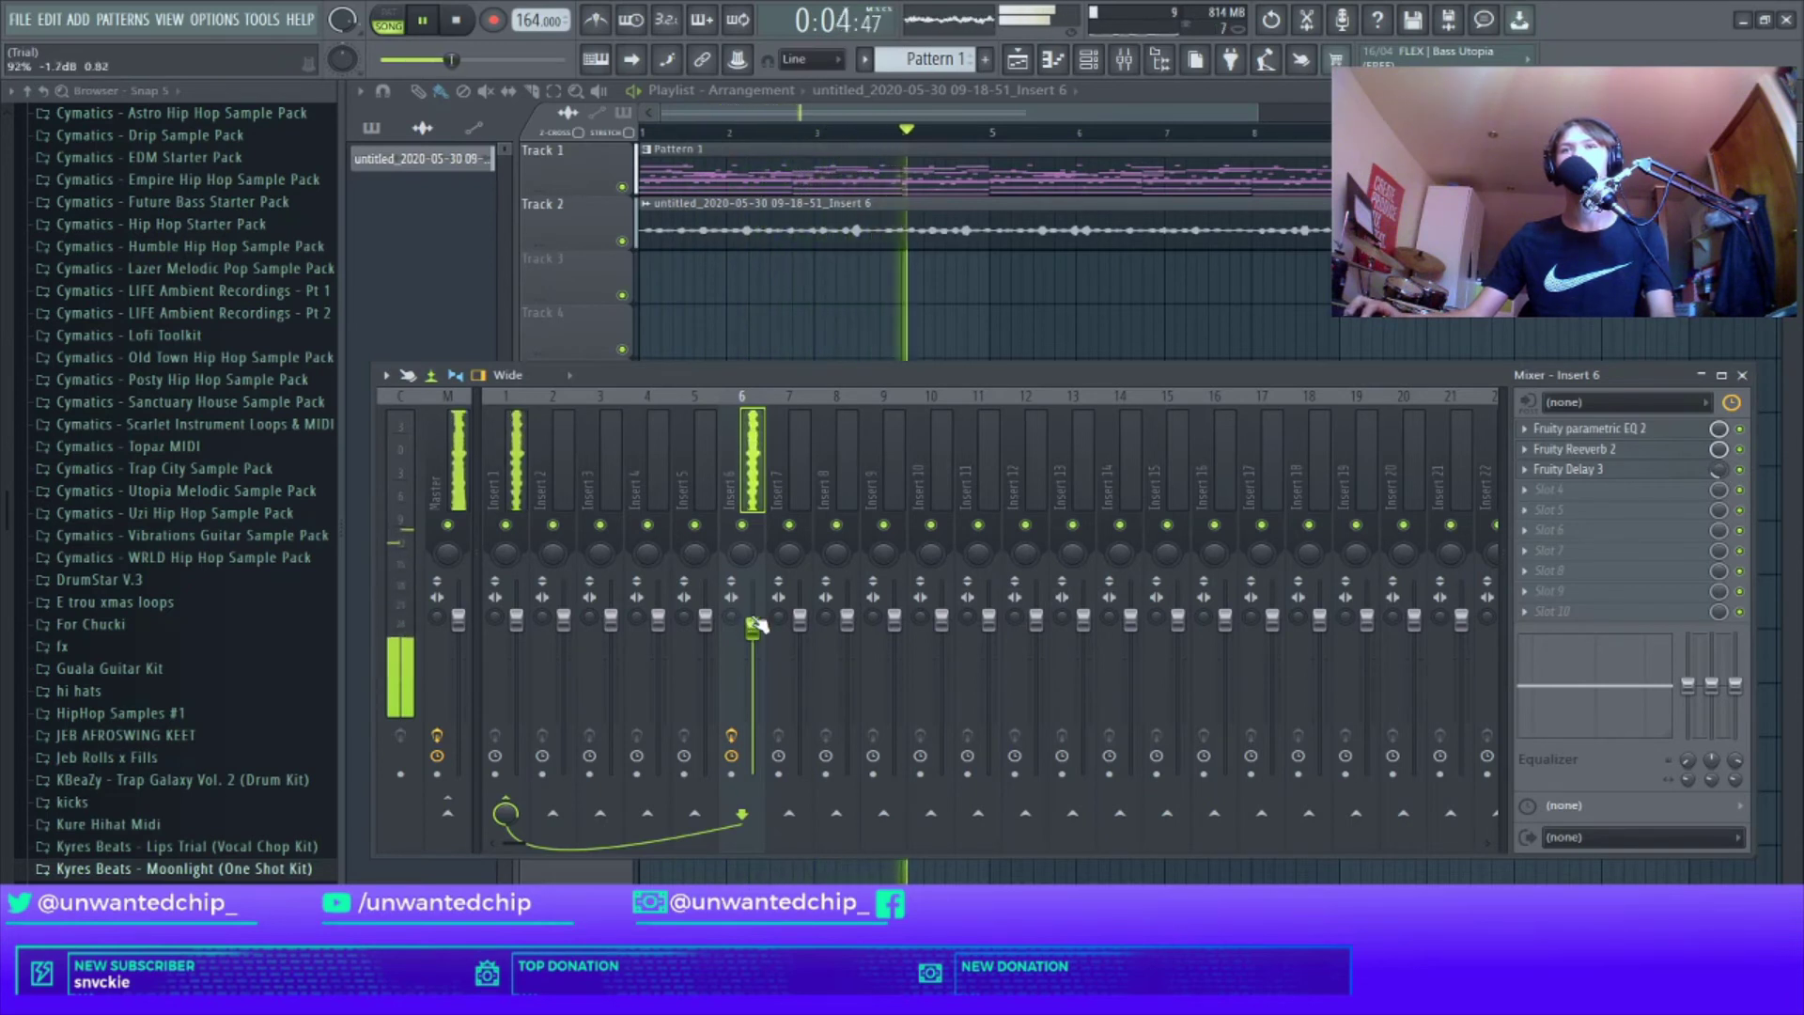
{"action": "scroll", "coordinate": [751, 615], "scroll_direction": "down", "scroll_amount": 5}
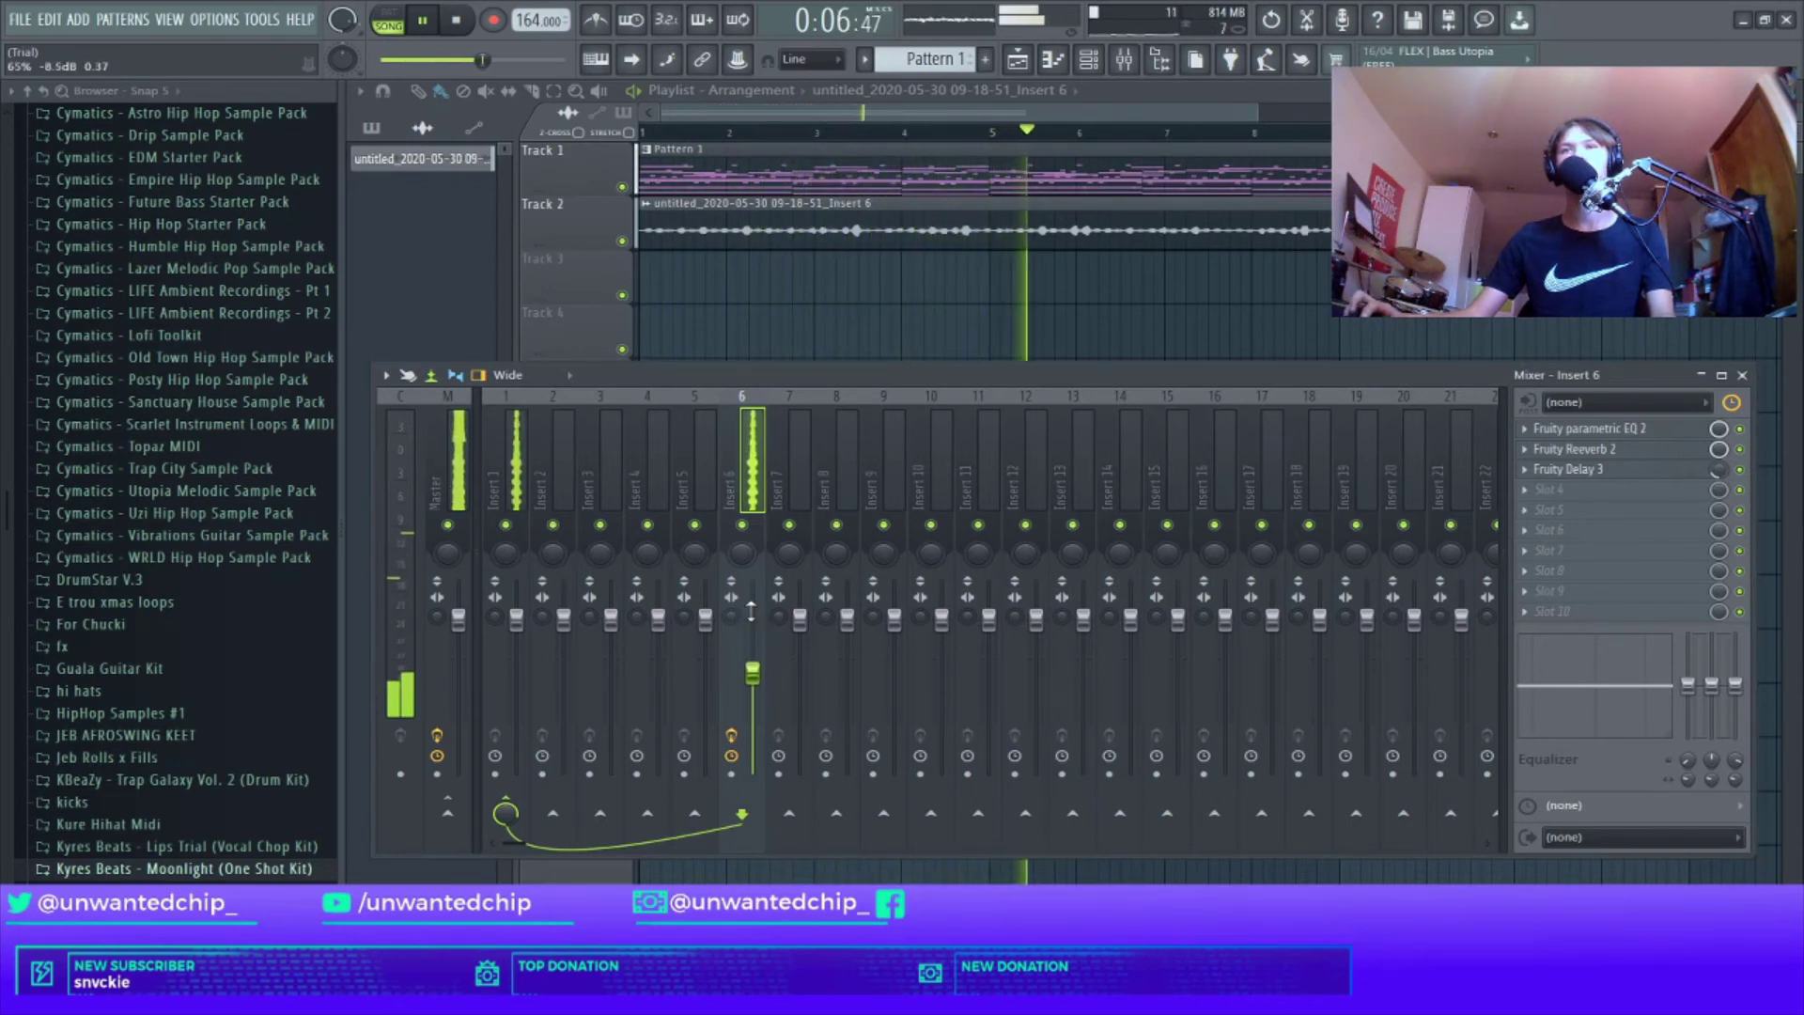
{"action": "left_click", "coordinate": [1576, 429]}
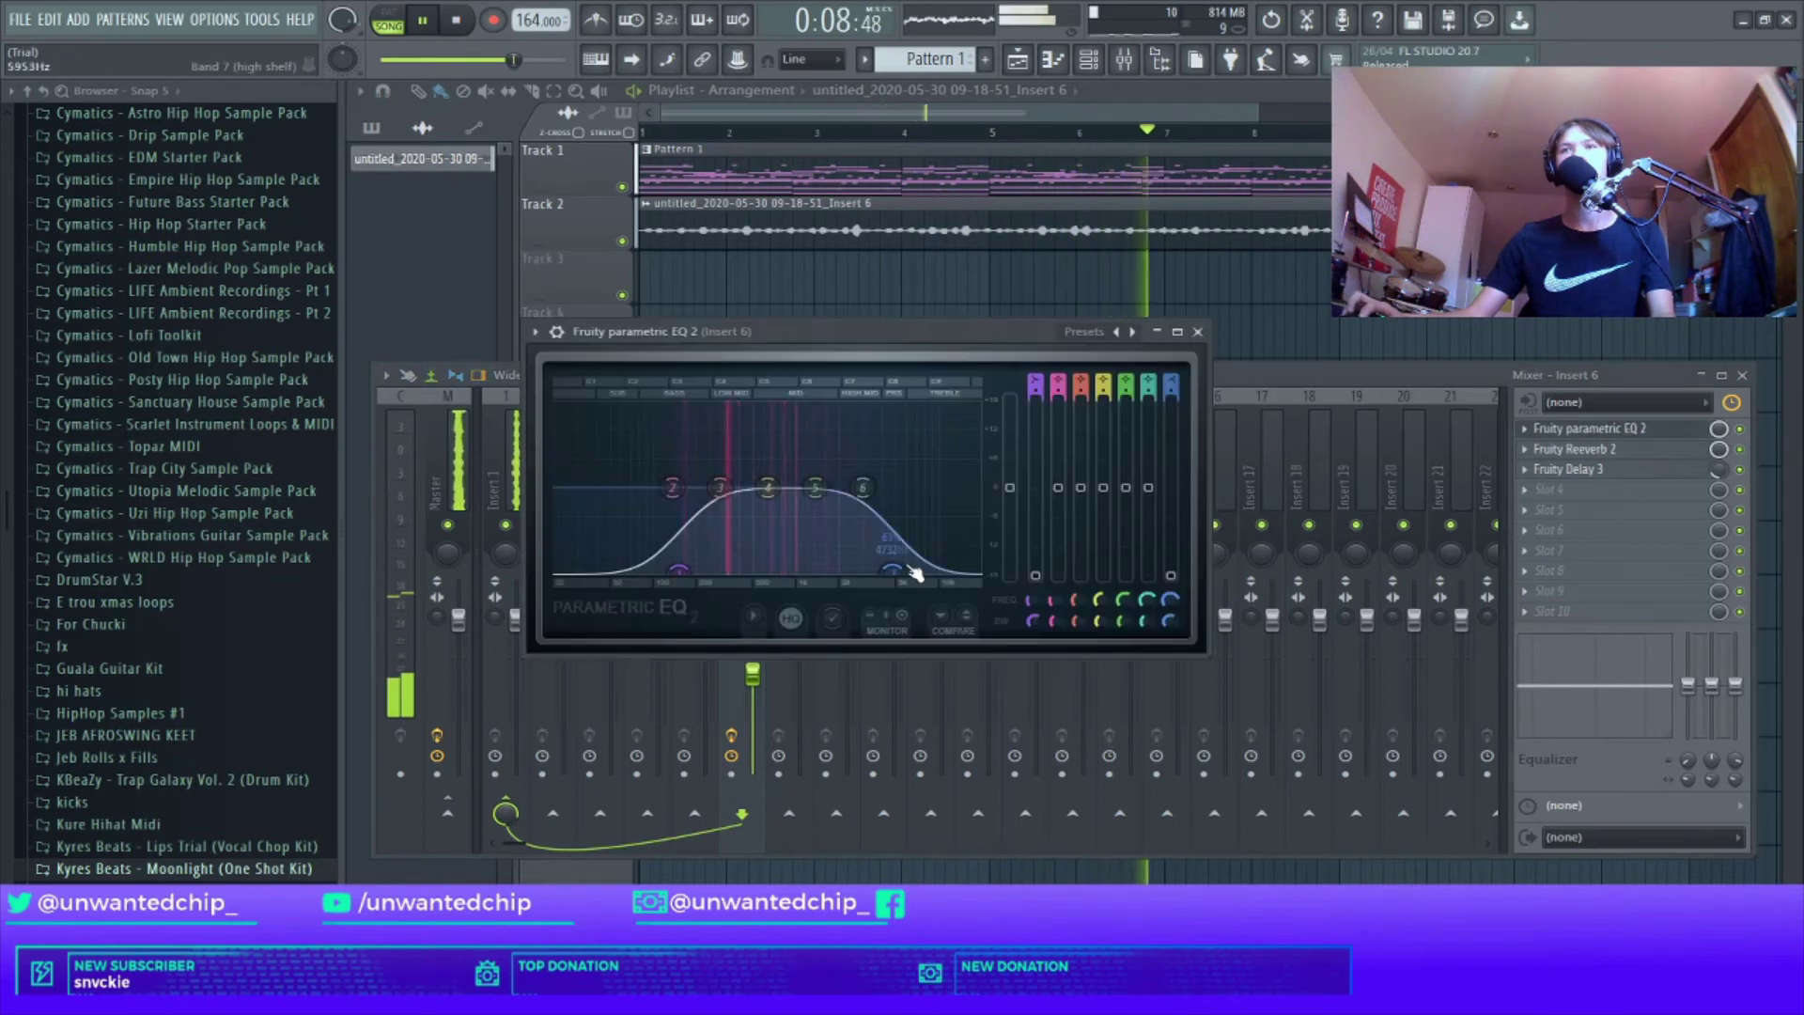
{"action": "left_click_drag", "start_coordinate": [891, 567], "coordinate": [880, 570]}
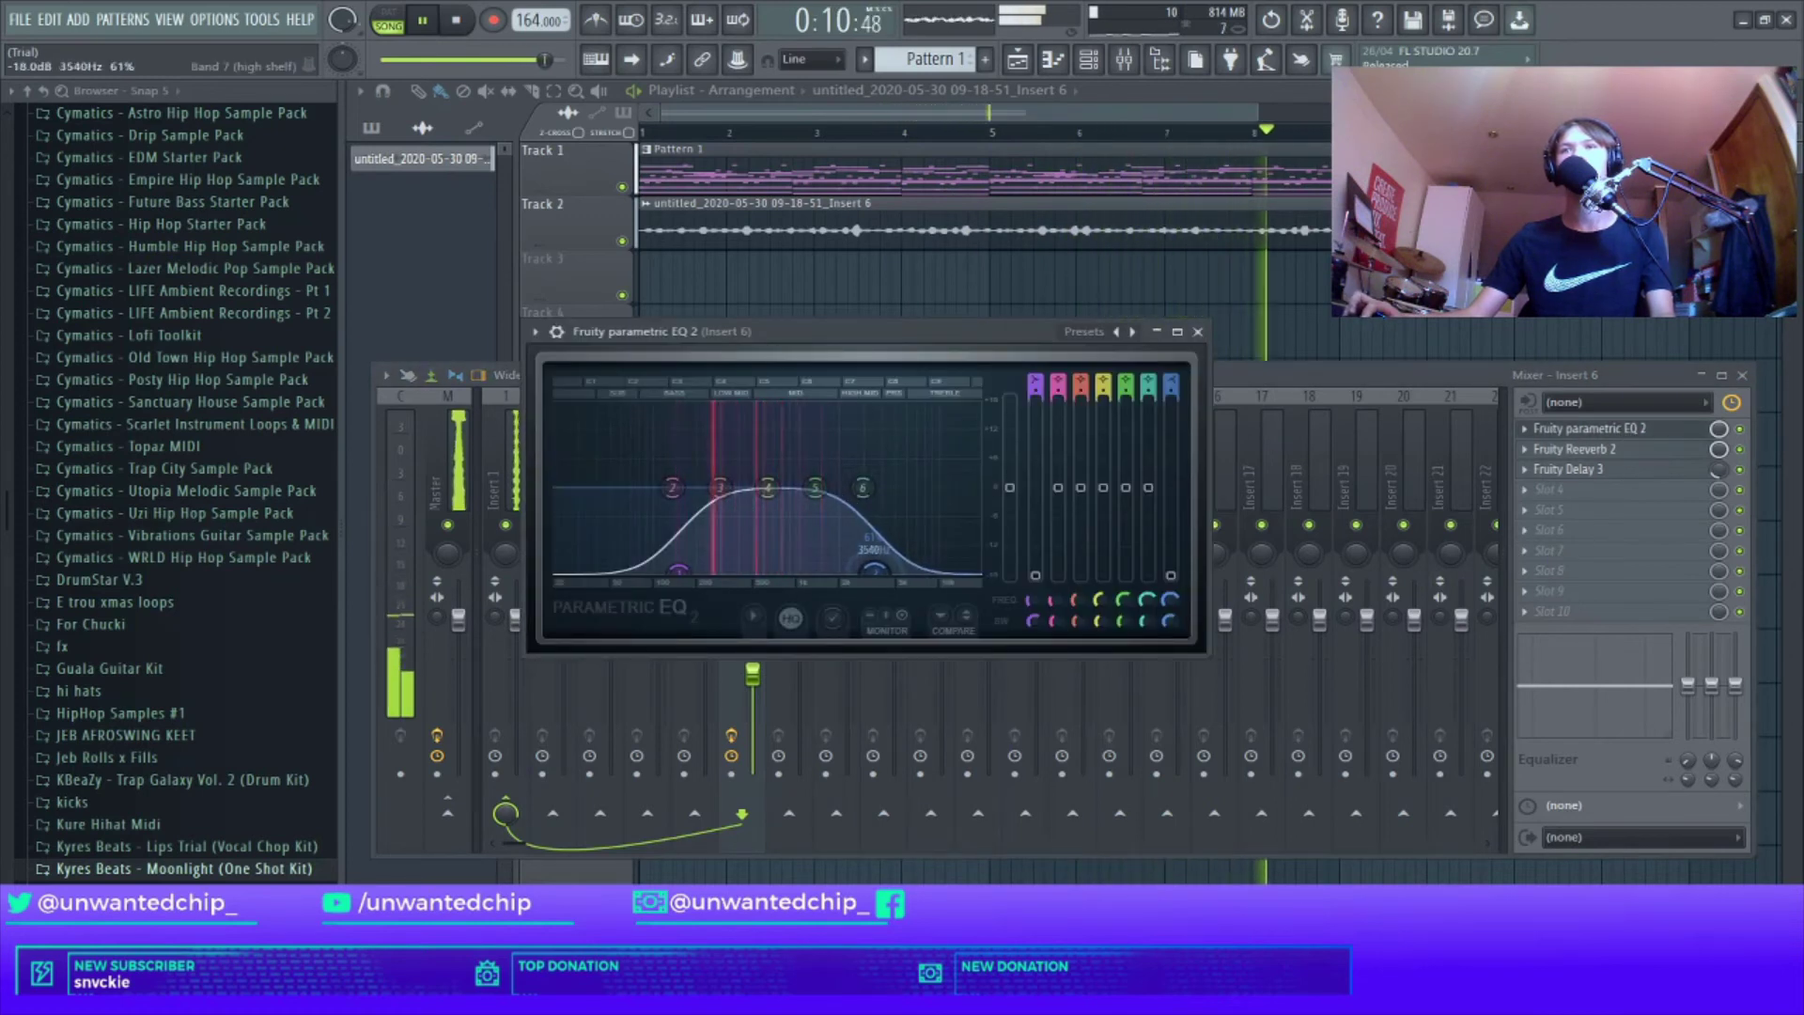
{"action": "key", "text": "Escape"}
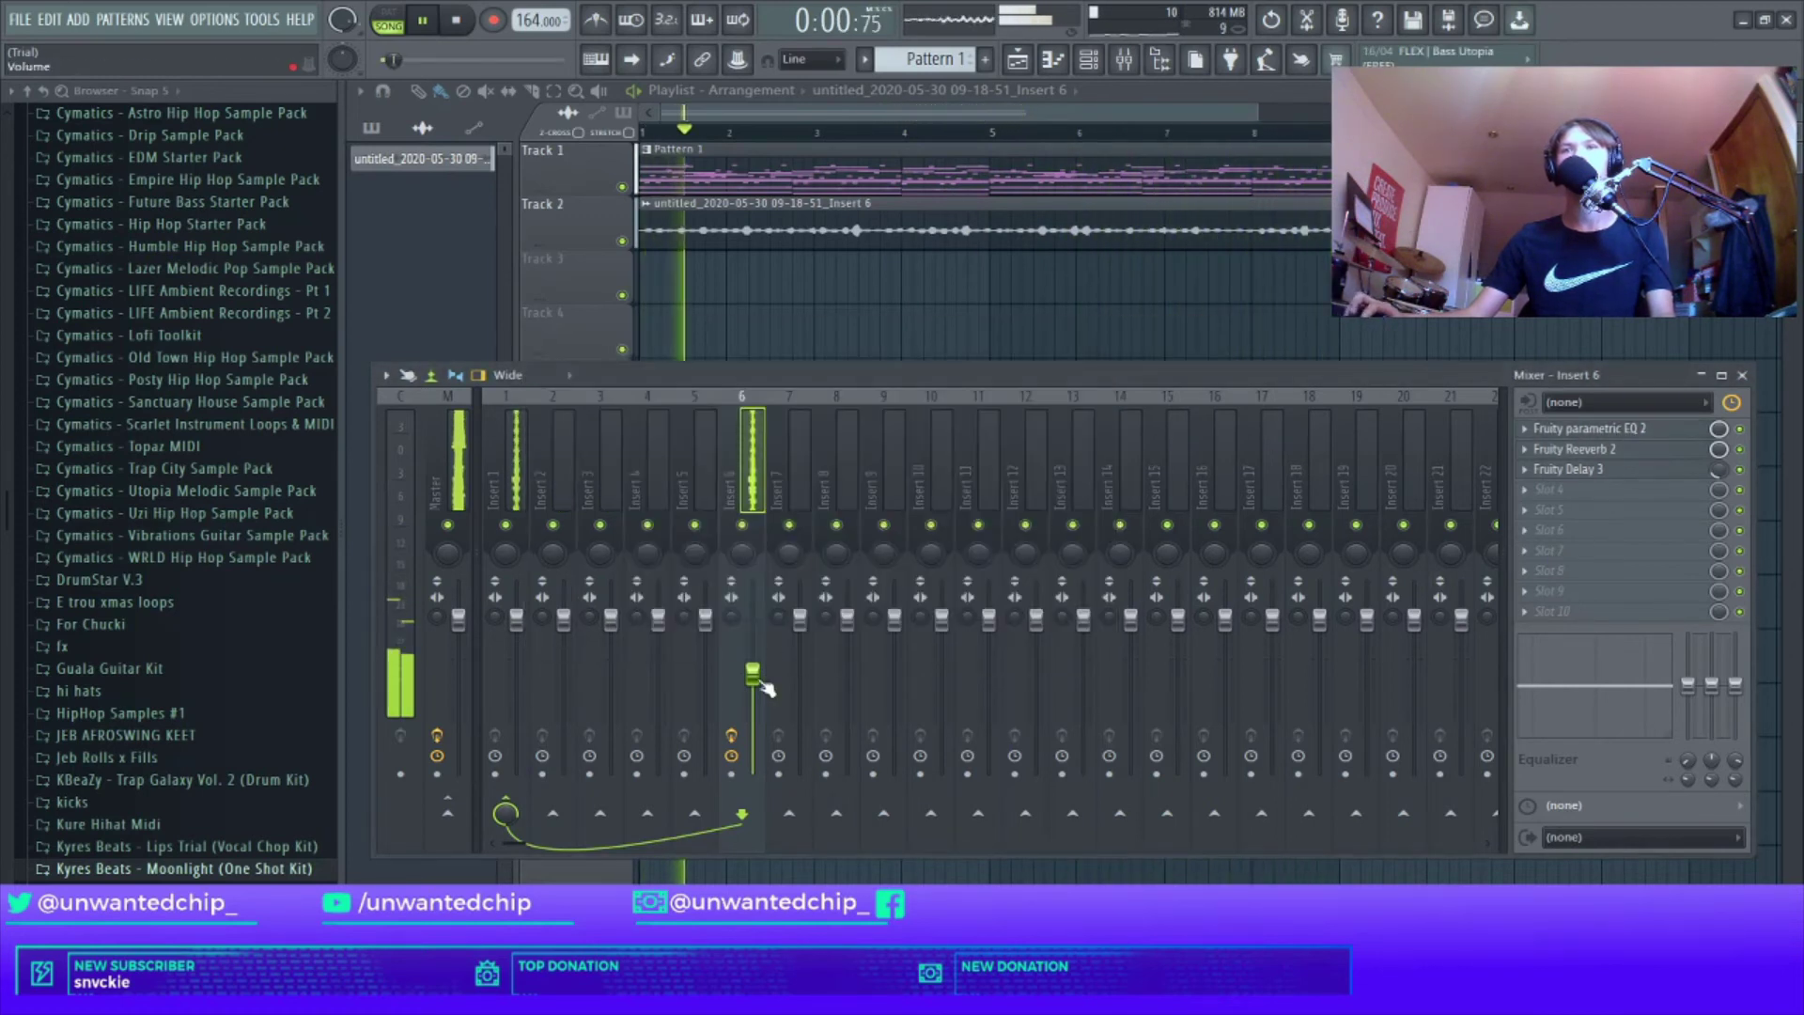
{"action": "key", "text": "space"}
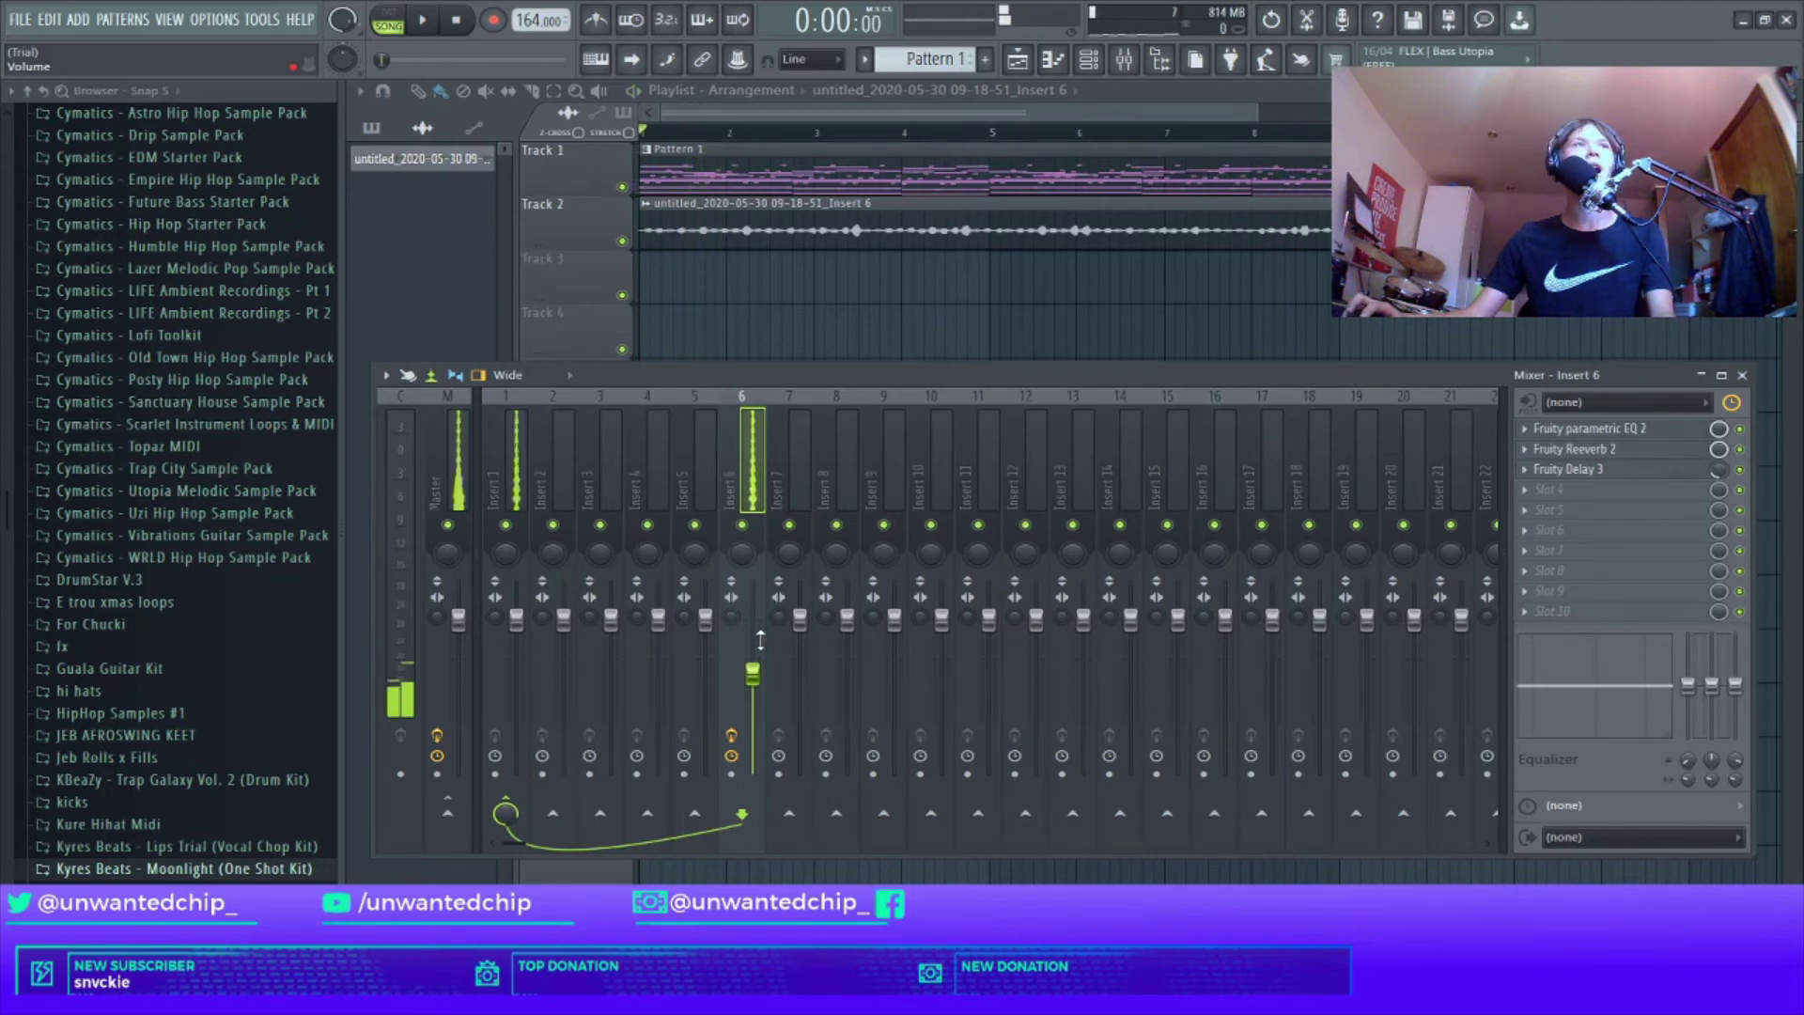
Step: Check the Fruity Delay 3 settings and replay the arrangement while slightly lowering Insert 6's volume
{"action": "left_click", "coordinate": [1578, 468]}
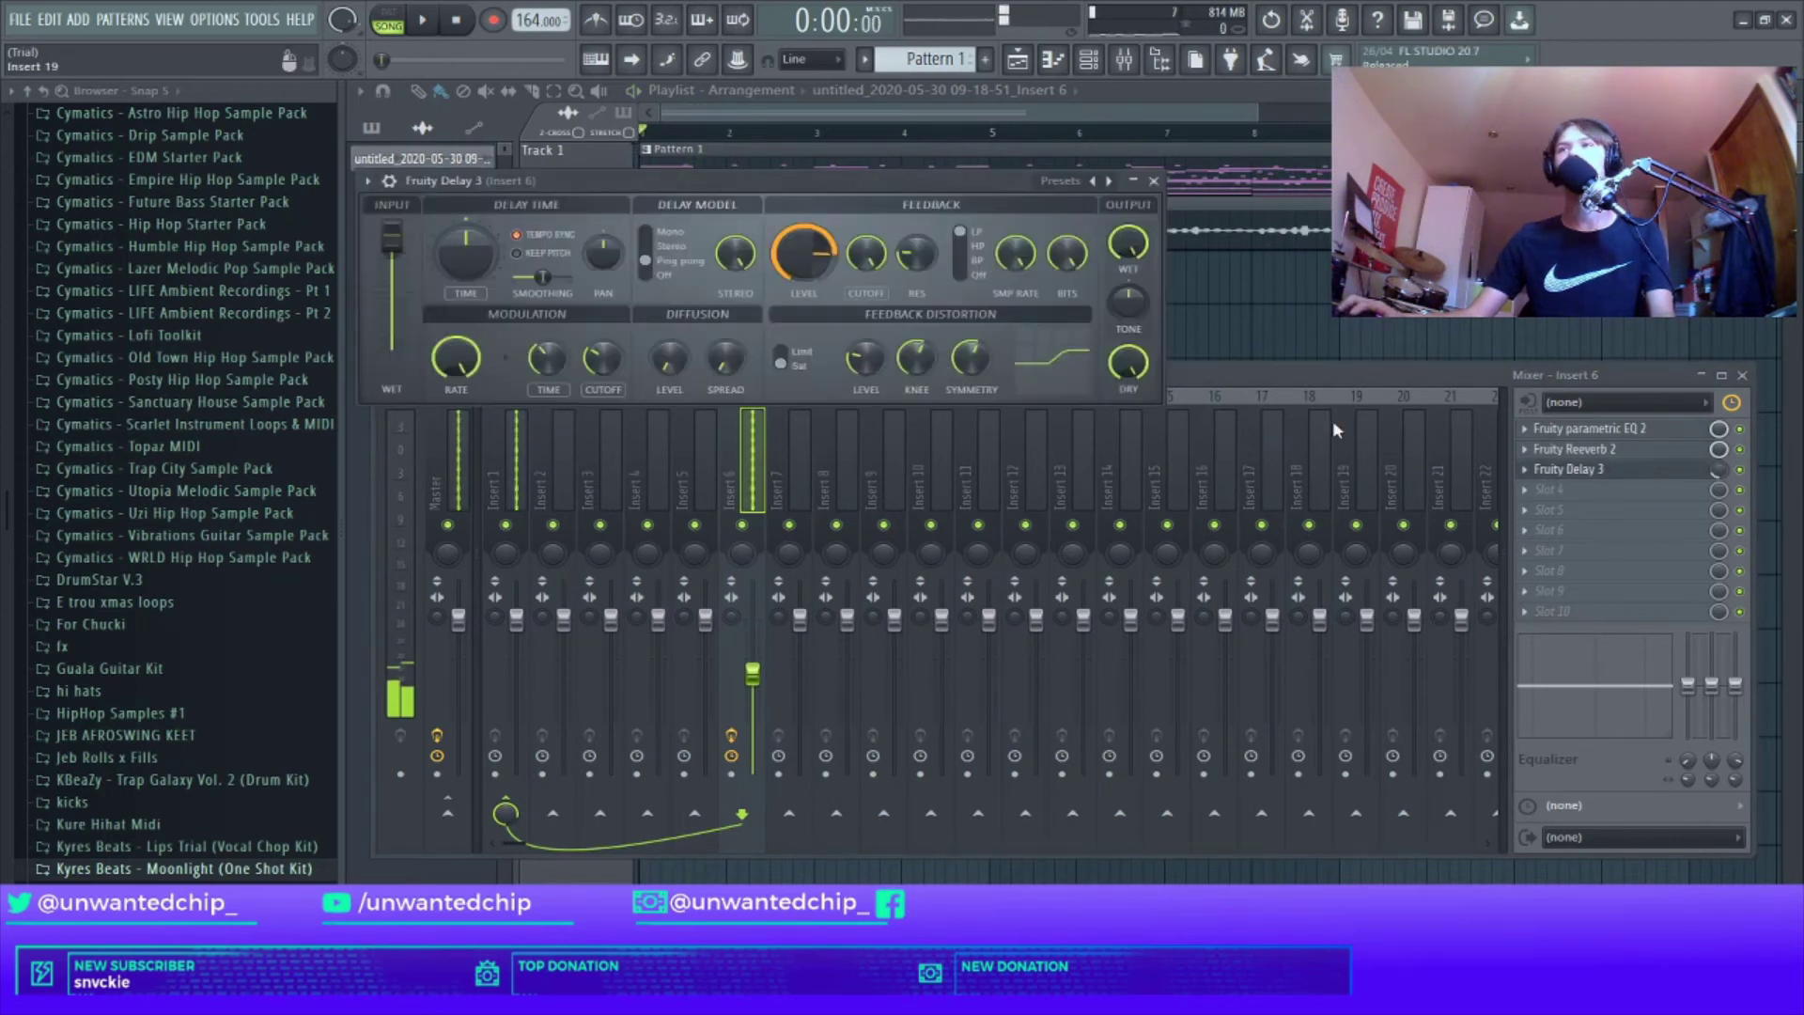
{"action": "left_click", "coordinate": [1154, 180]}
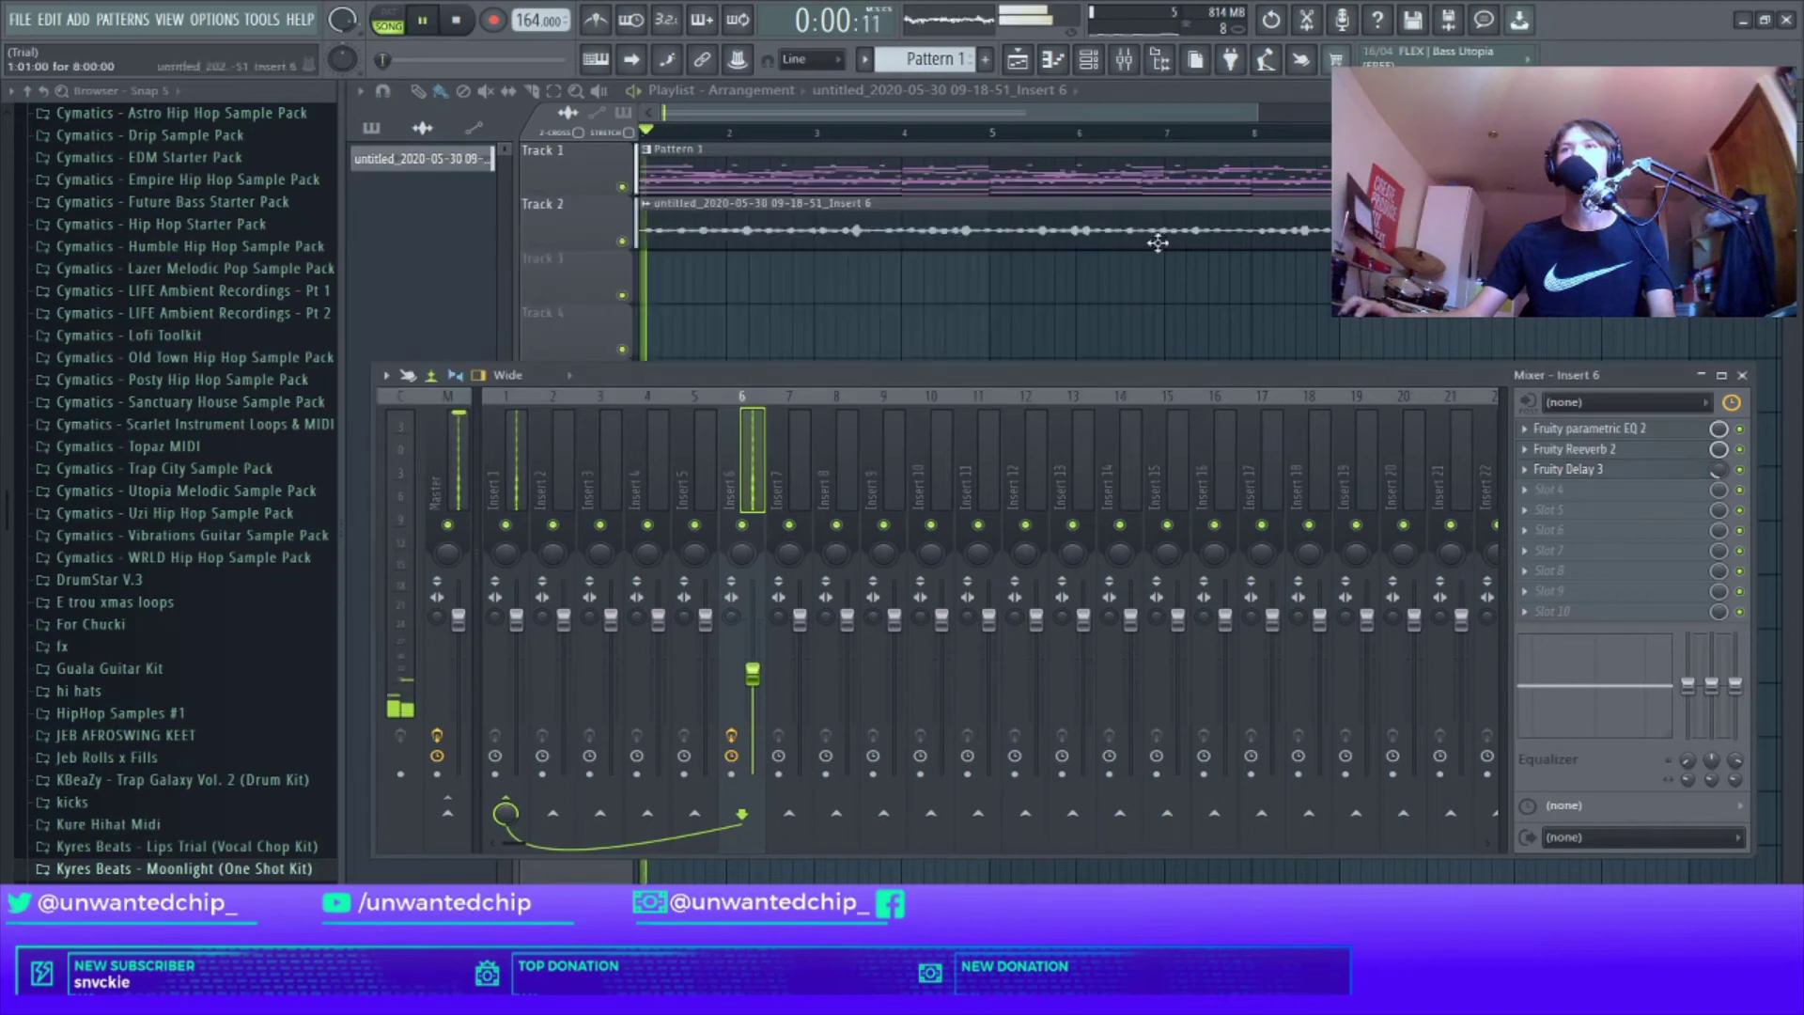
{"action": "key", "text": "space"}
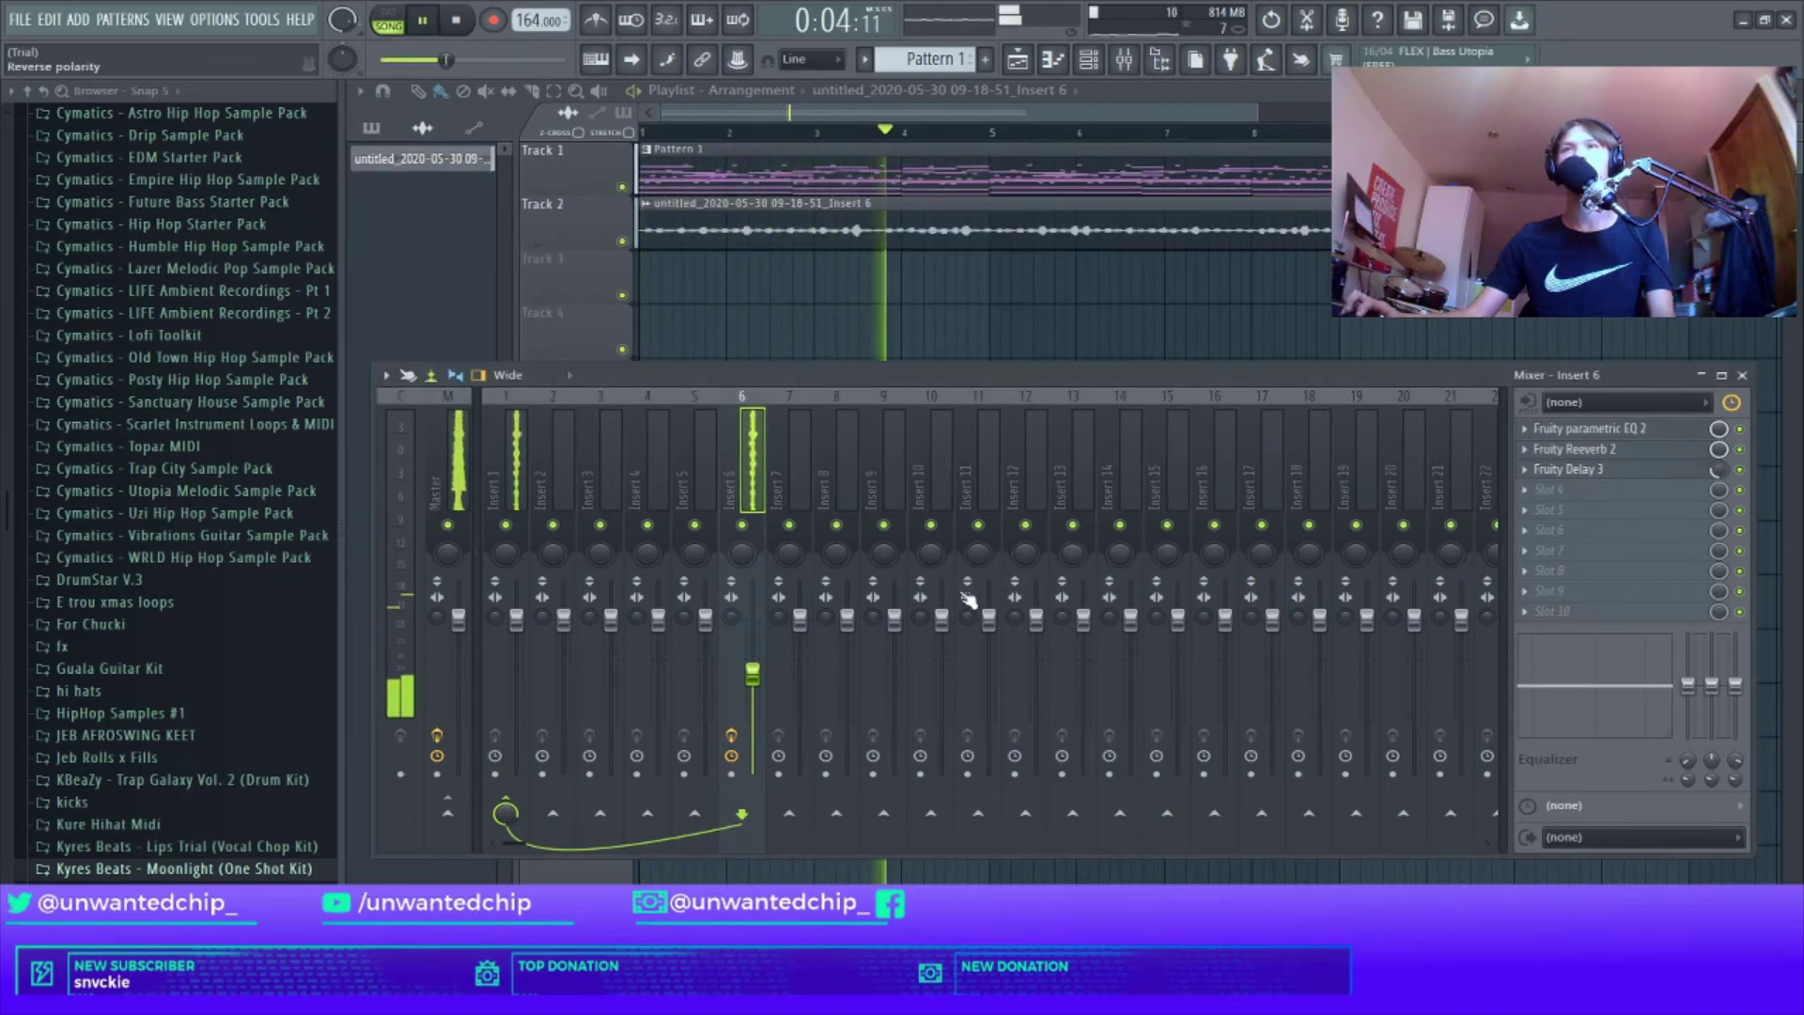
{"action": "key", "text": "space"}
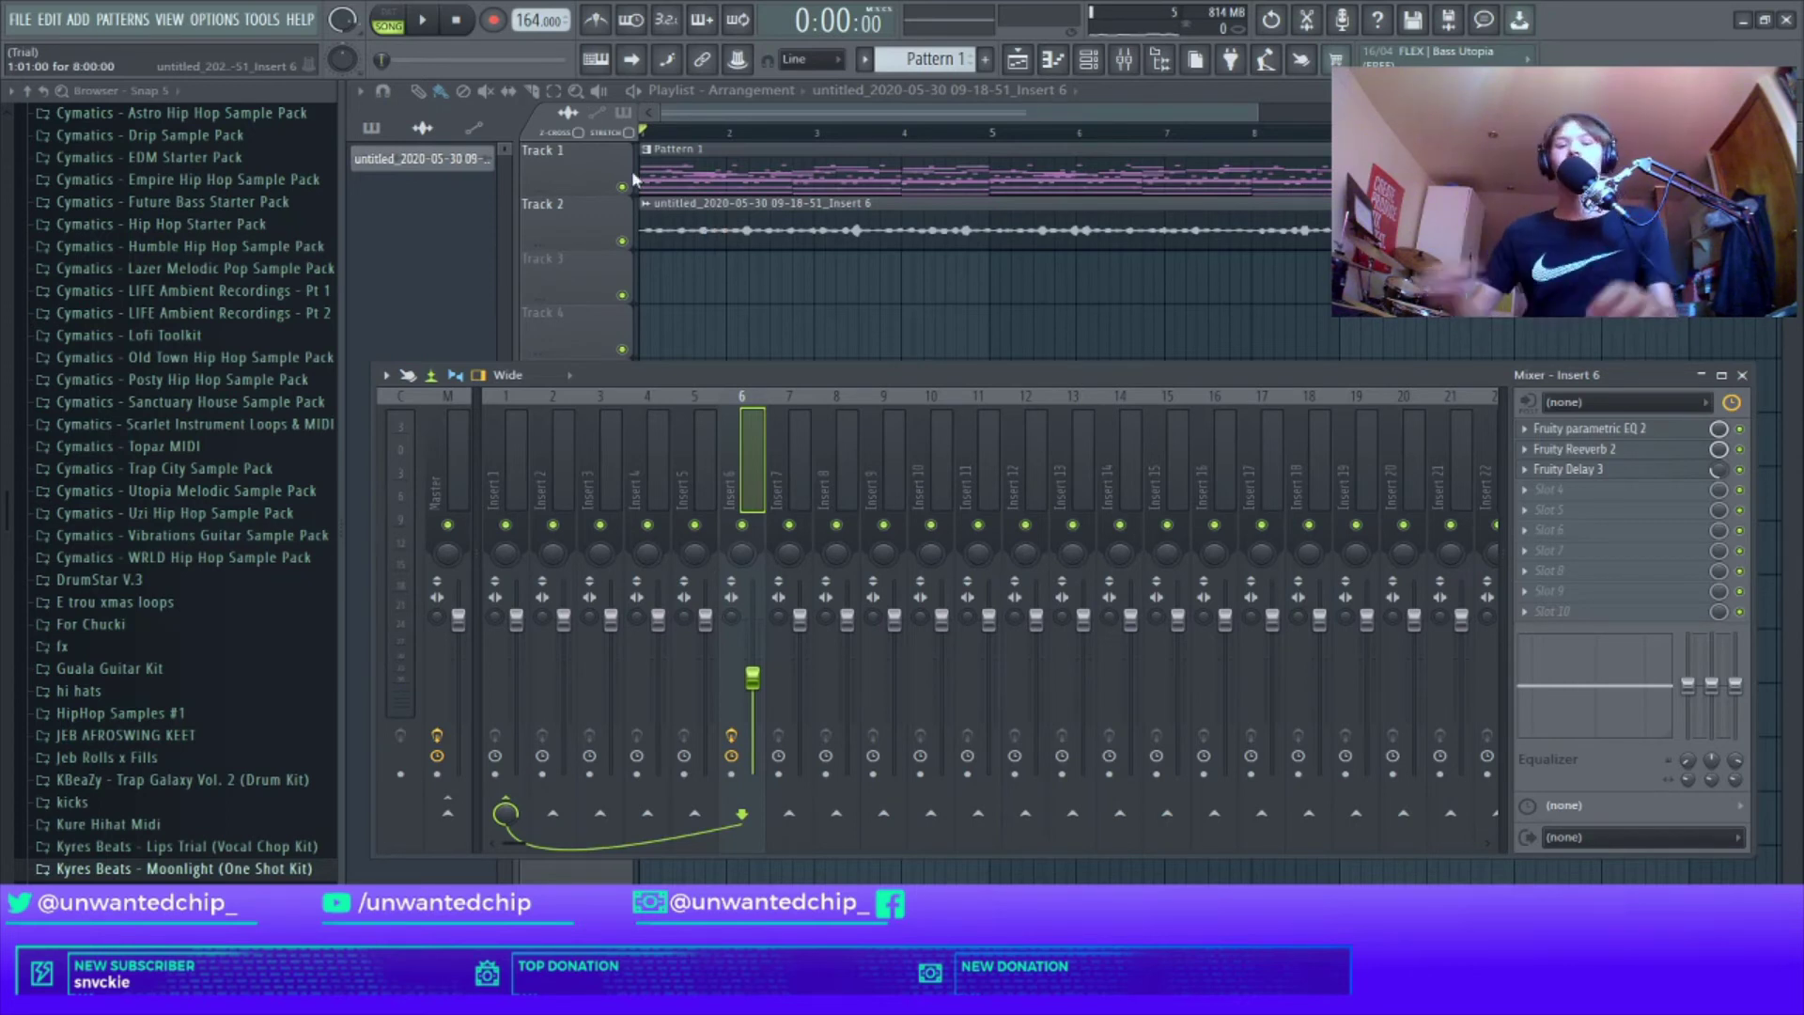
Step: Delete the FLEX channel from the channel rack
{"action": "key", "text": "F6"}
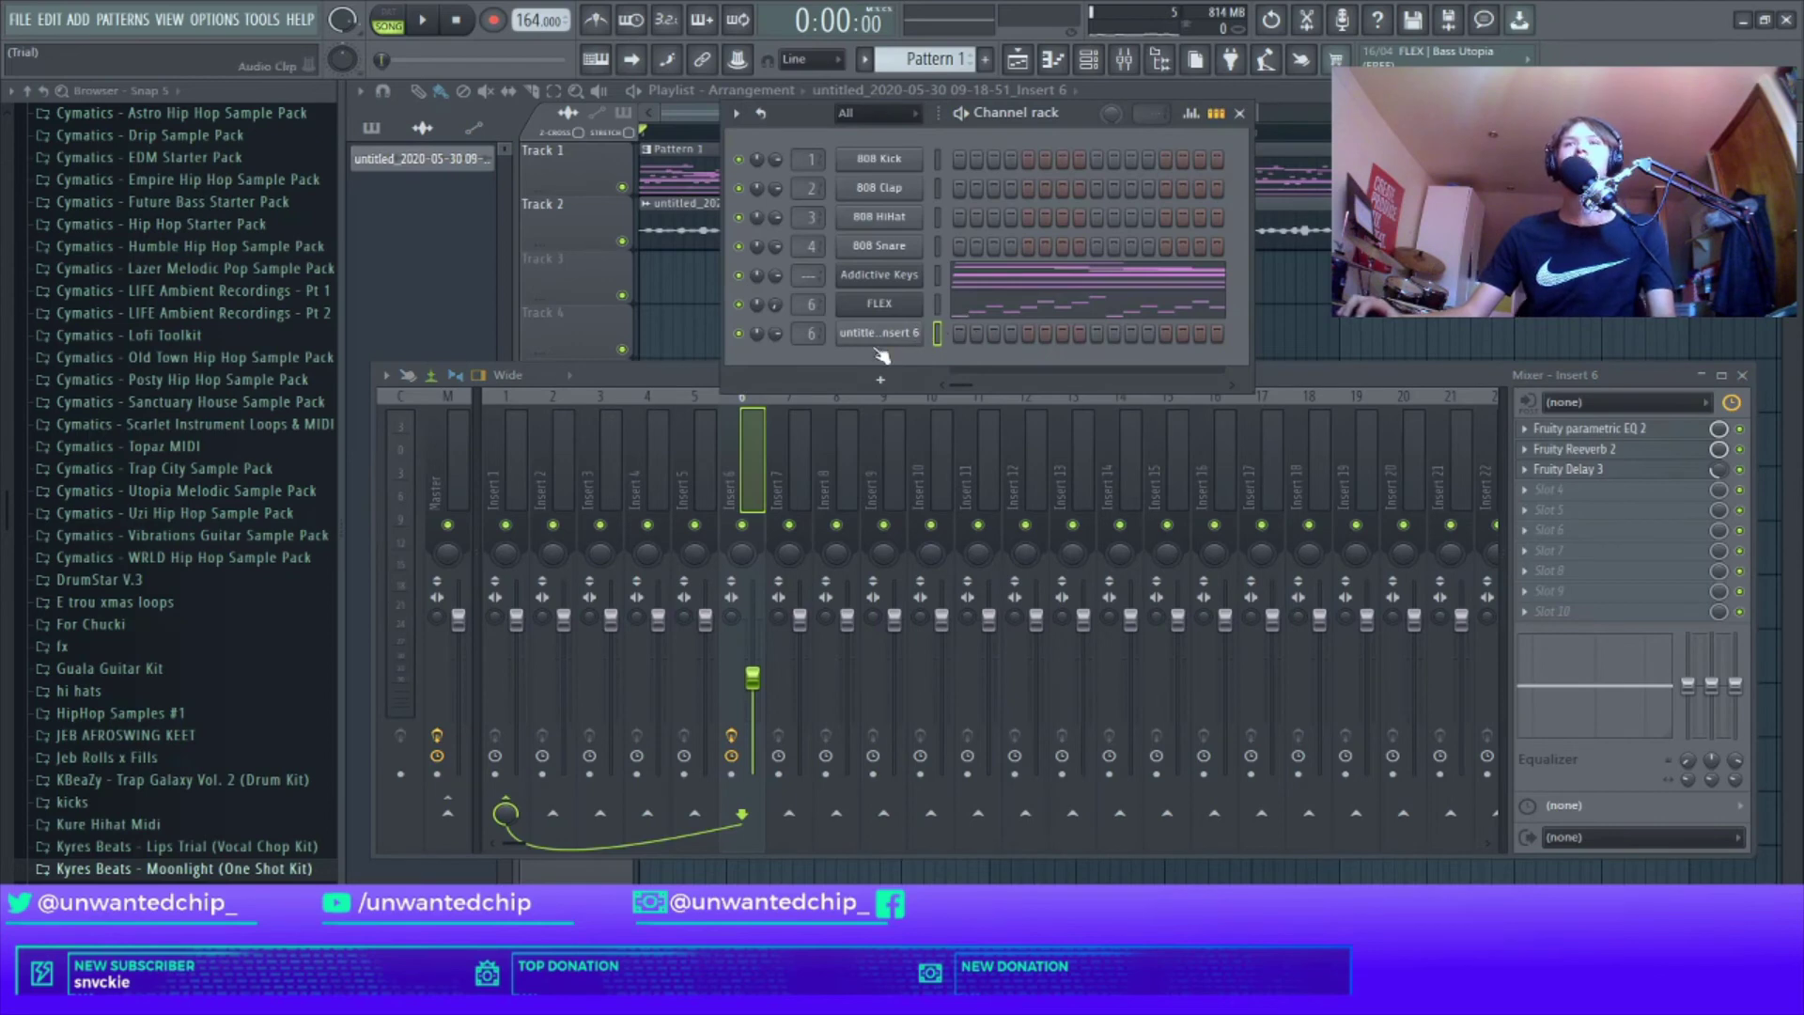
{"action": "right_click", "coordinate": [894, 317]}
{"action": "left_click", "coordinate": [986, 494]}
{"action": "key", "text": "Return"}
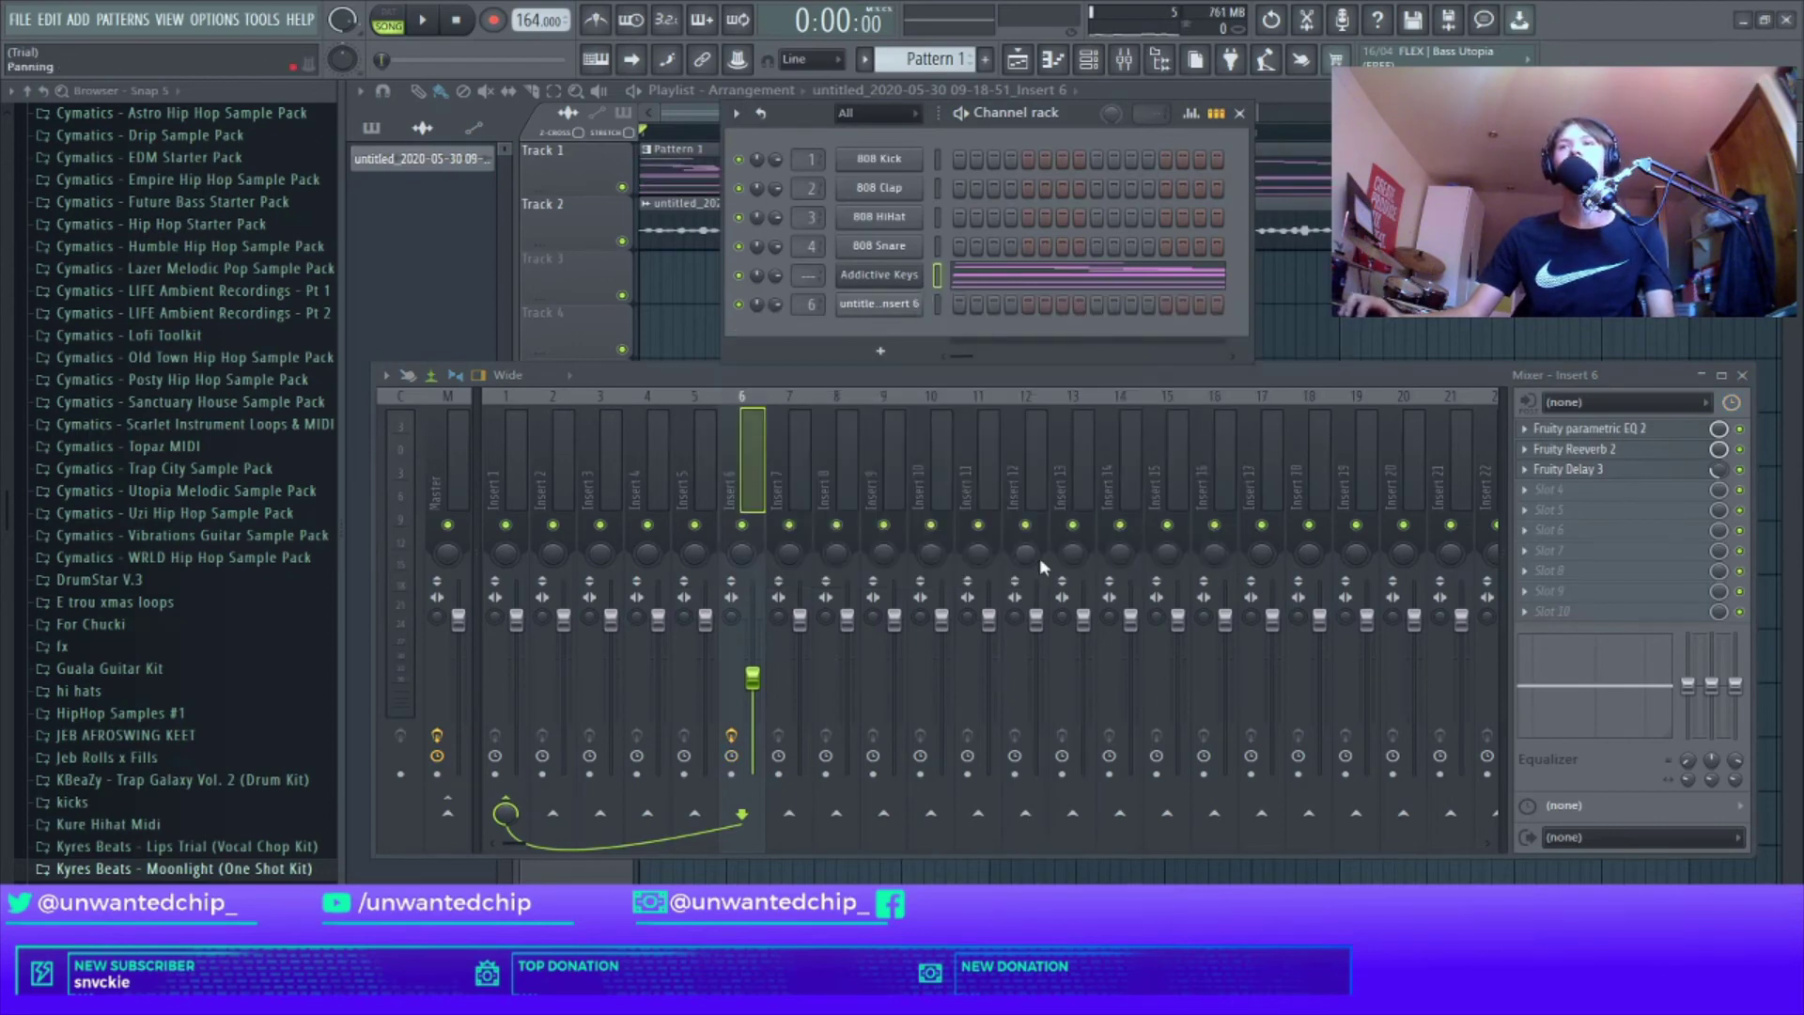
Step: Open the good samples folder of the 1UC beats drum kit in the browser
{"action": "scroll", "coordinate": [178, 526], "scroll_direction": "up", "scroll_amount": 15}
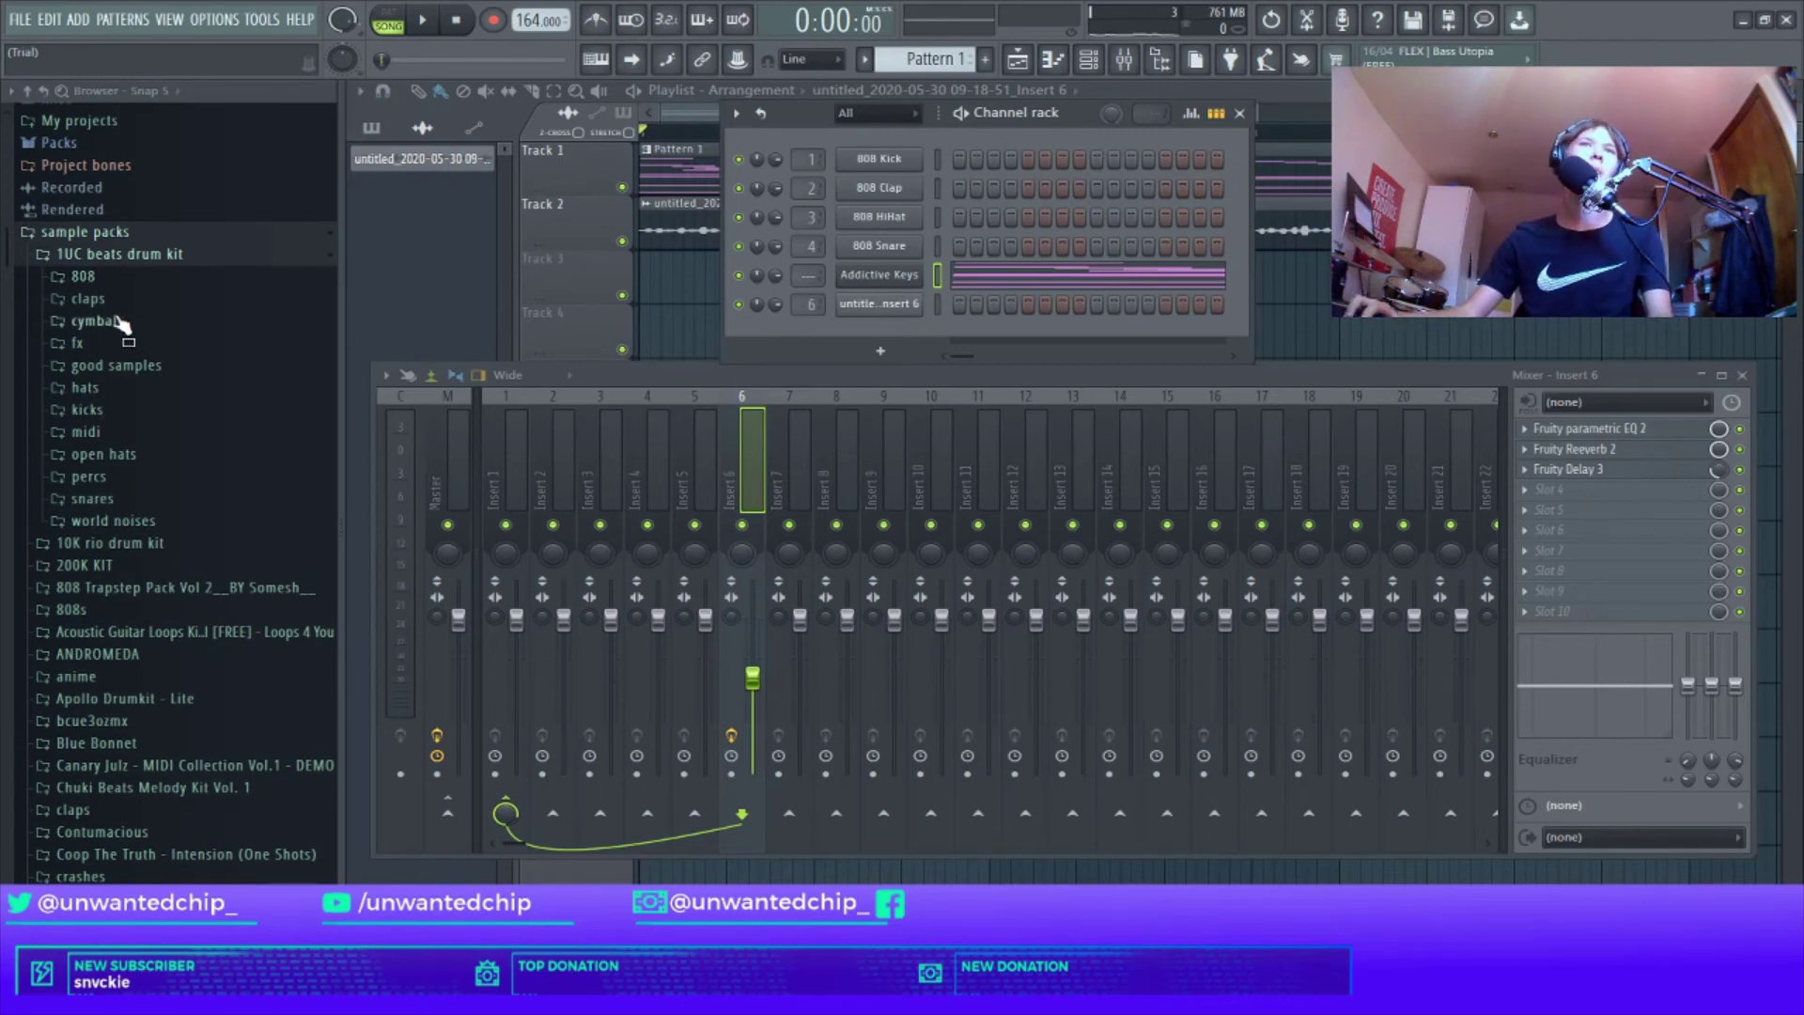
{"action": "left_click", "coordinate": [151, 365]}
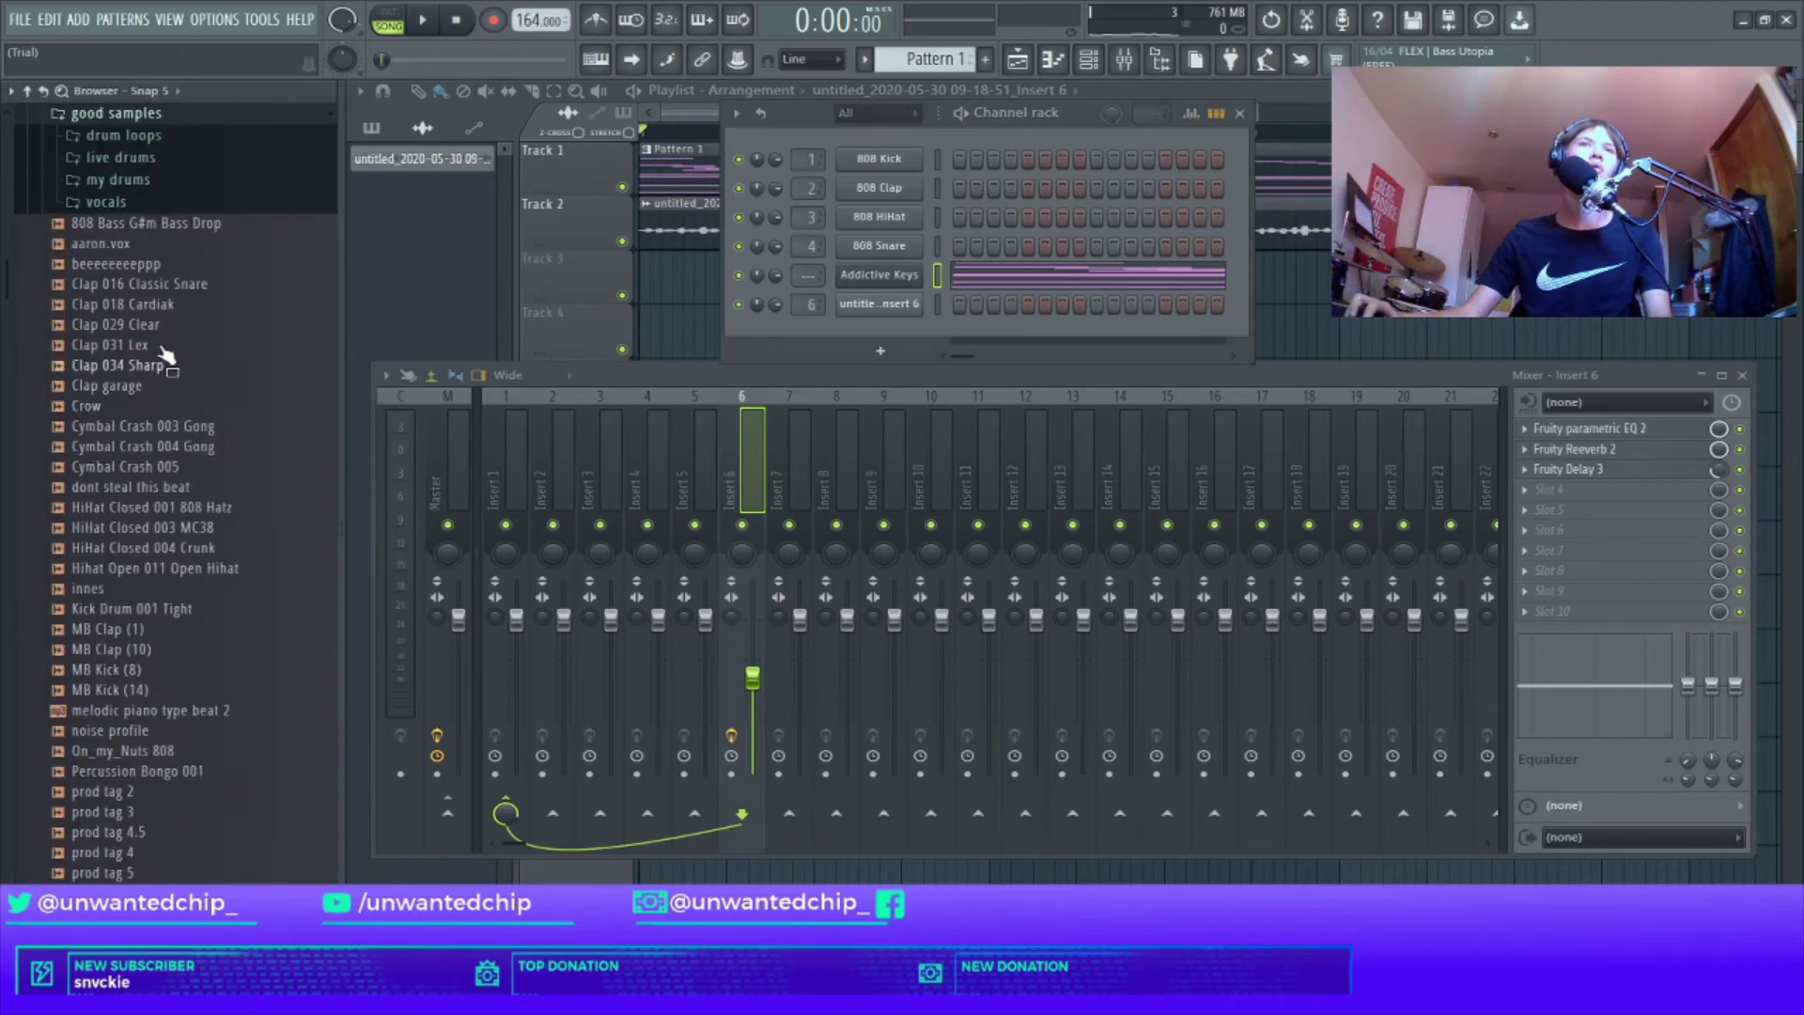
Step: Place the [e-f#] unwanted vocal loop from the vocals folder on Track 3 and time-stretch it to 16 bars in Auto mode
{"action": "left_click", "coordinate": [183, 209]}
{"action": "left_click_drag", "start_coordinate": [183, 223], "coordinate": [826, 277]}
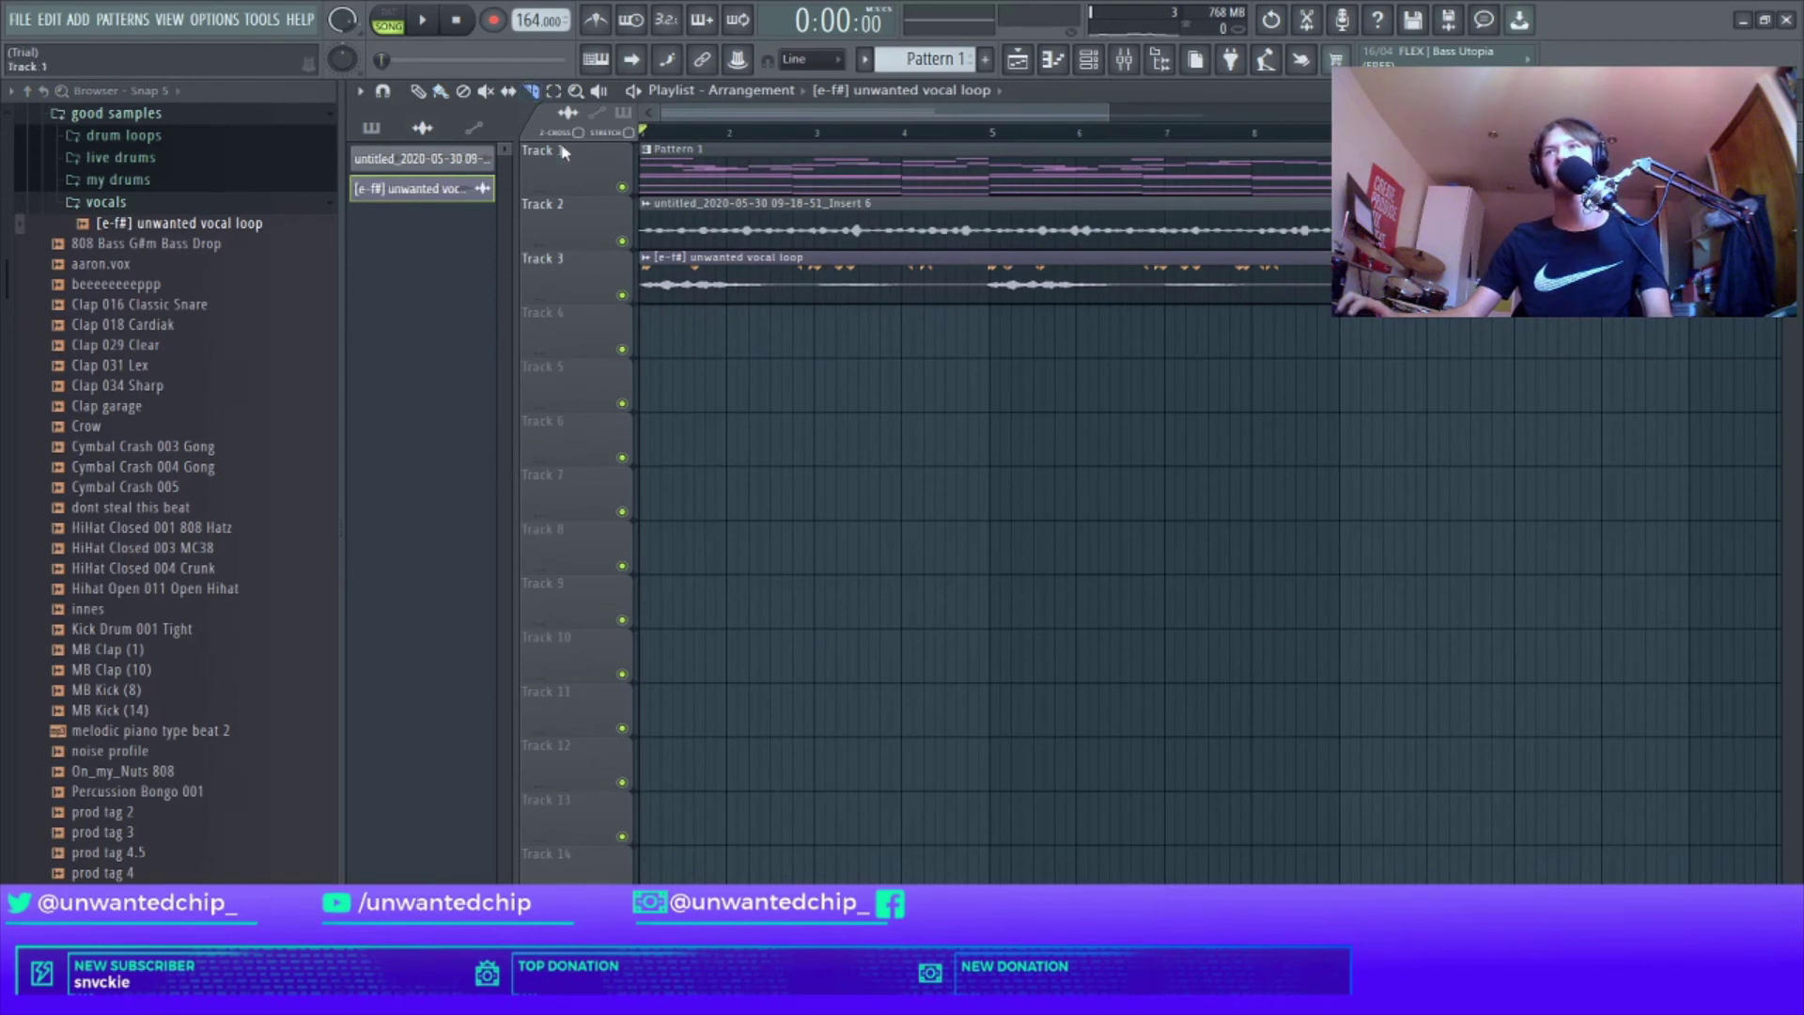
{"action": "double_click", "coordinate": [756, 275]}
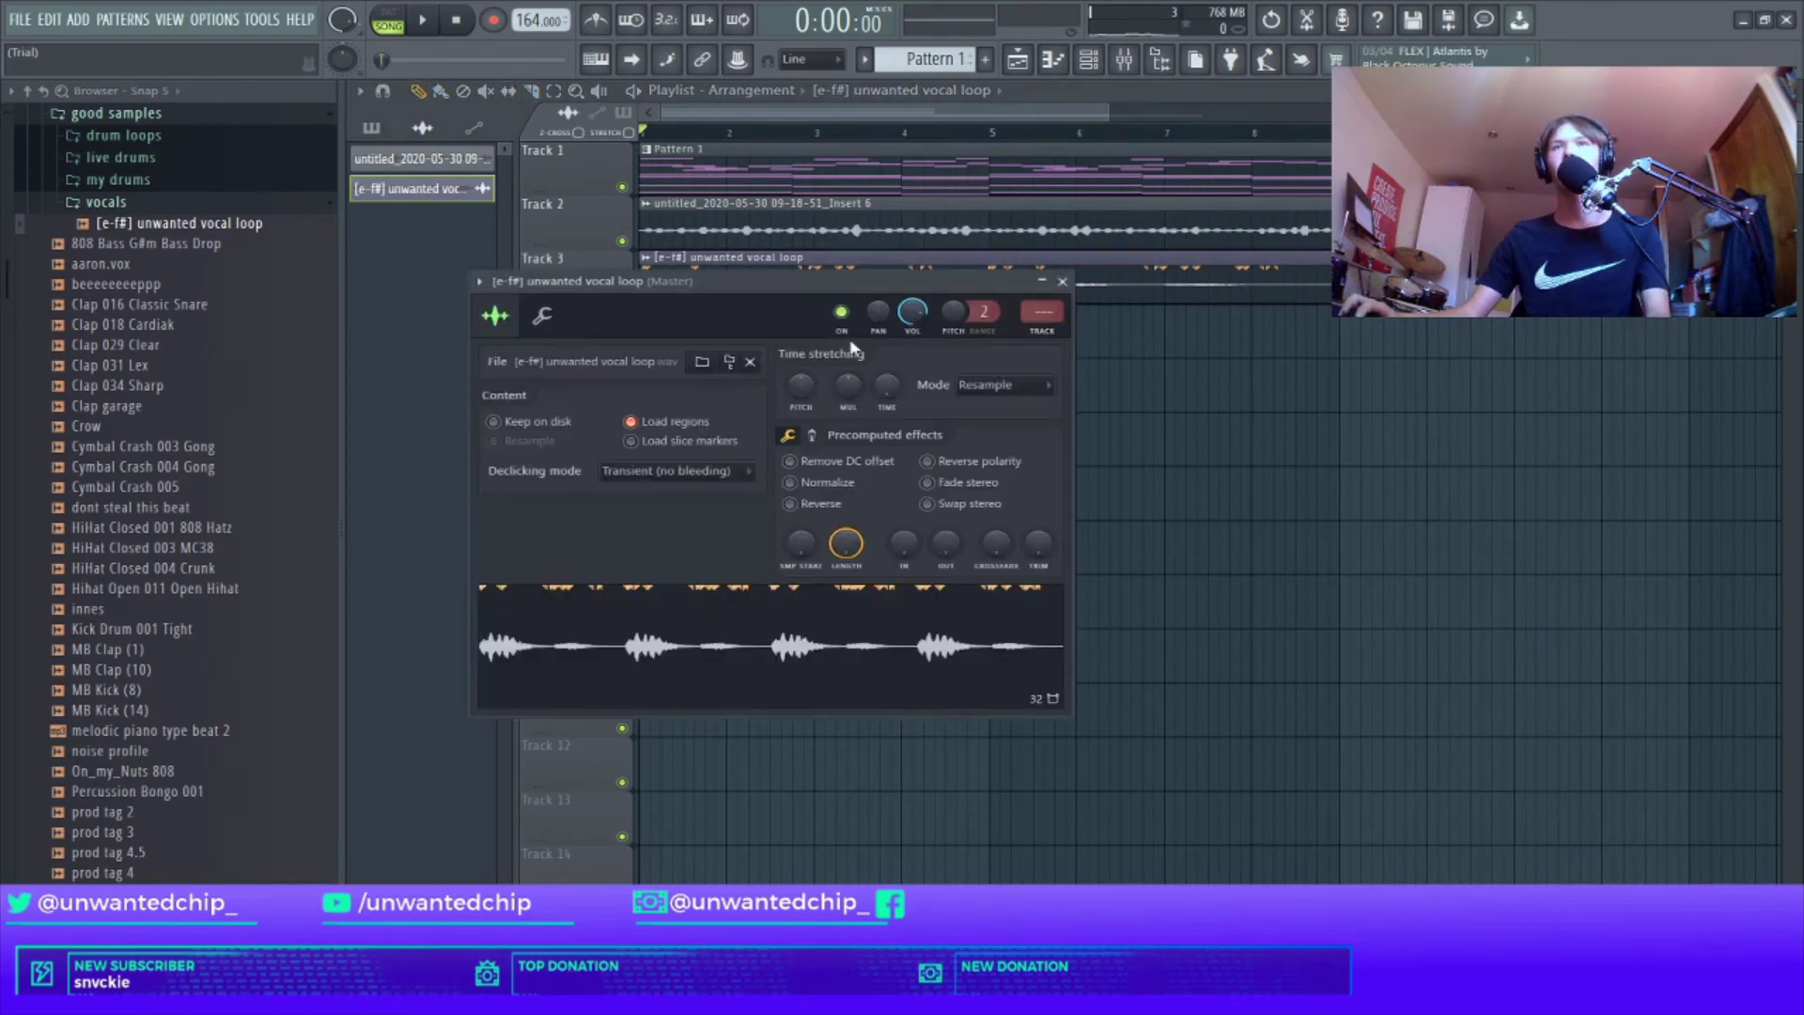
{"action": "scroll", "coordinate": [1330, 369], "scroll_direction": "down", "scroll_amount": 3}
{"action": "left_click_drag", "start_coordinate": [887, 385], "coordinate": [887, 372]}
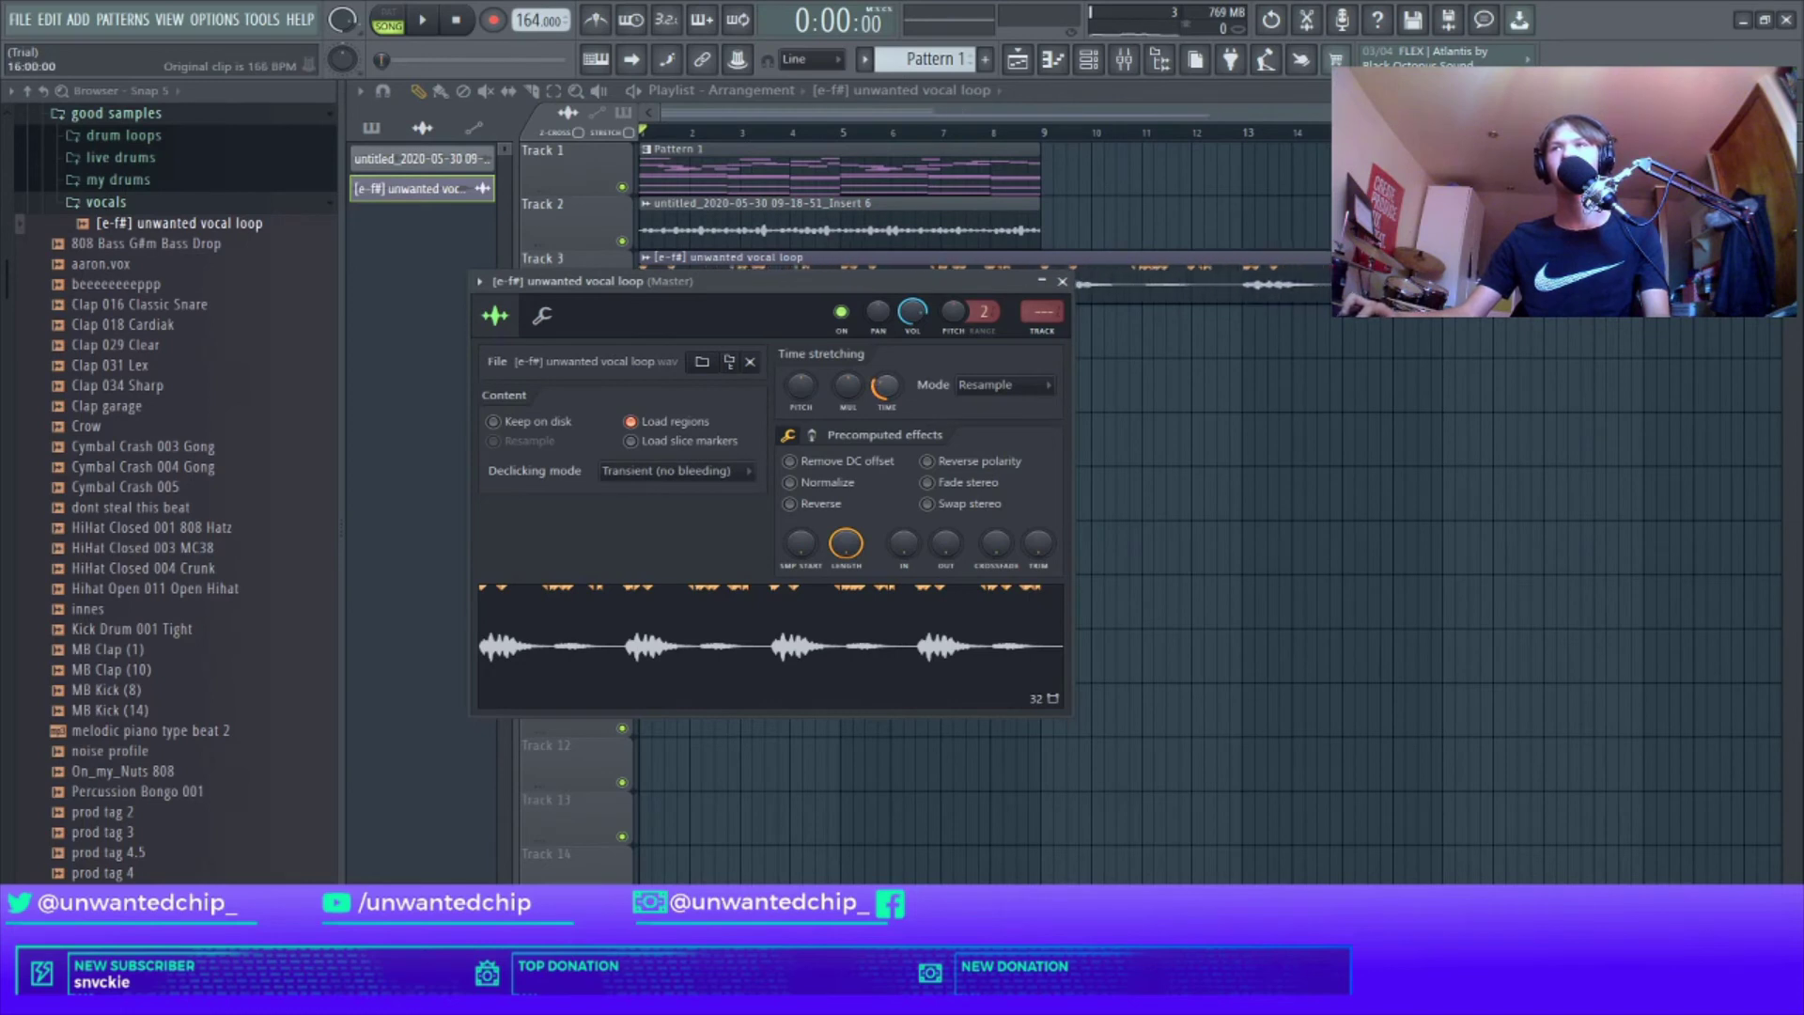
{"action": "left_click", "coordinate": [987, 387]}
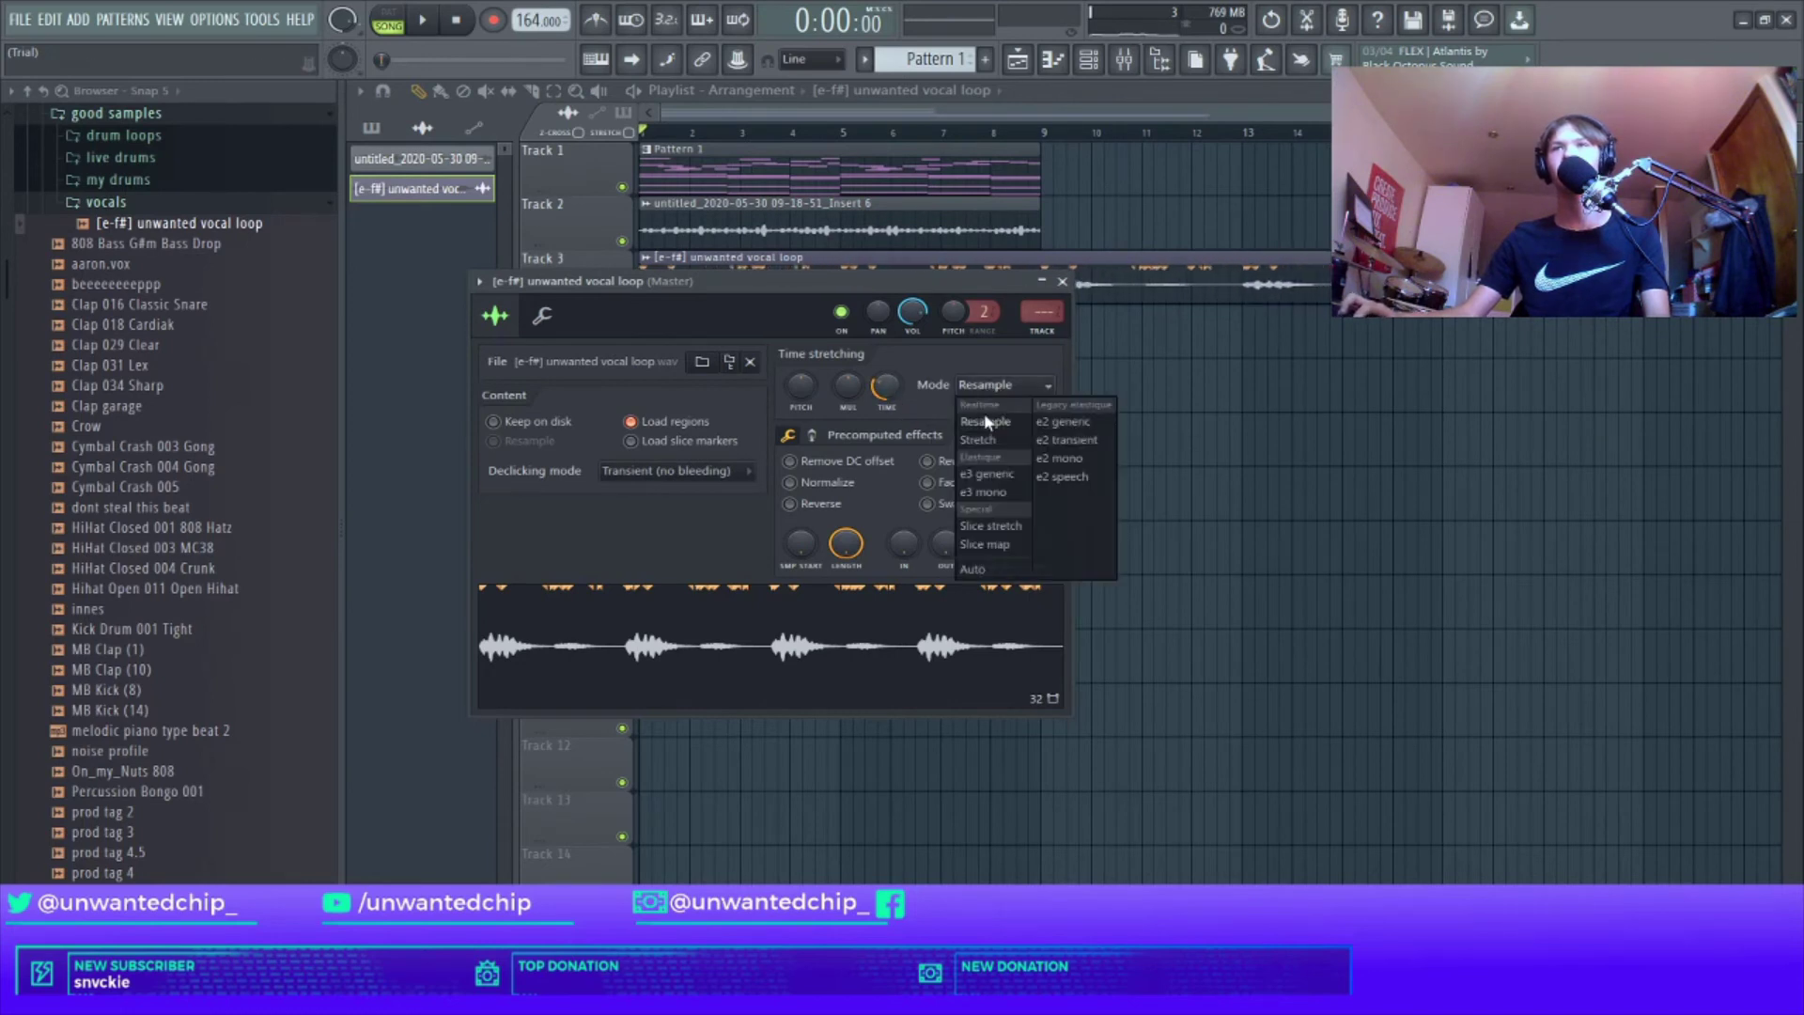
{"action": "left_click", "coordinate": [987, 570]}
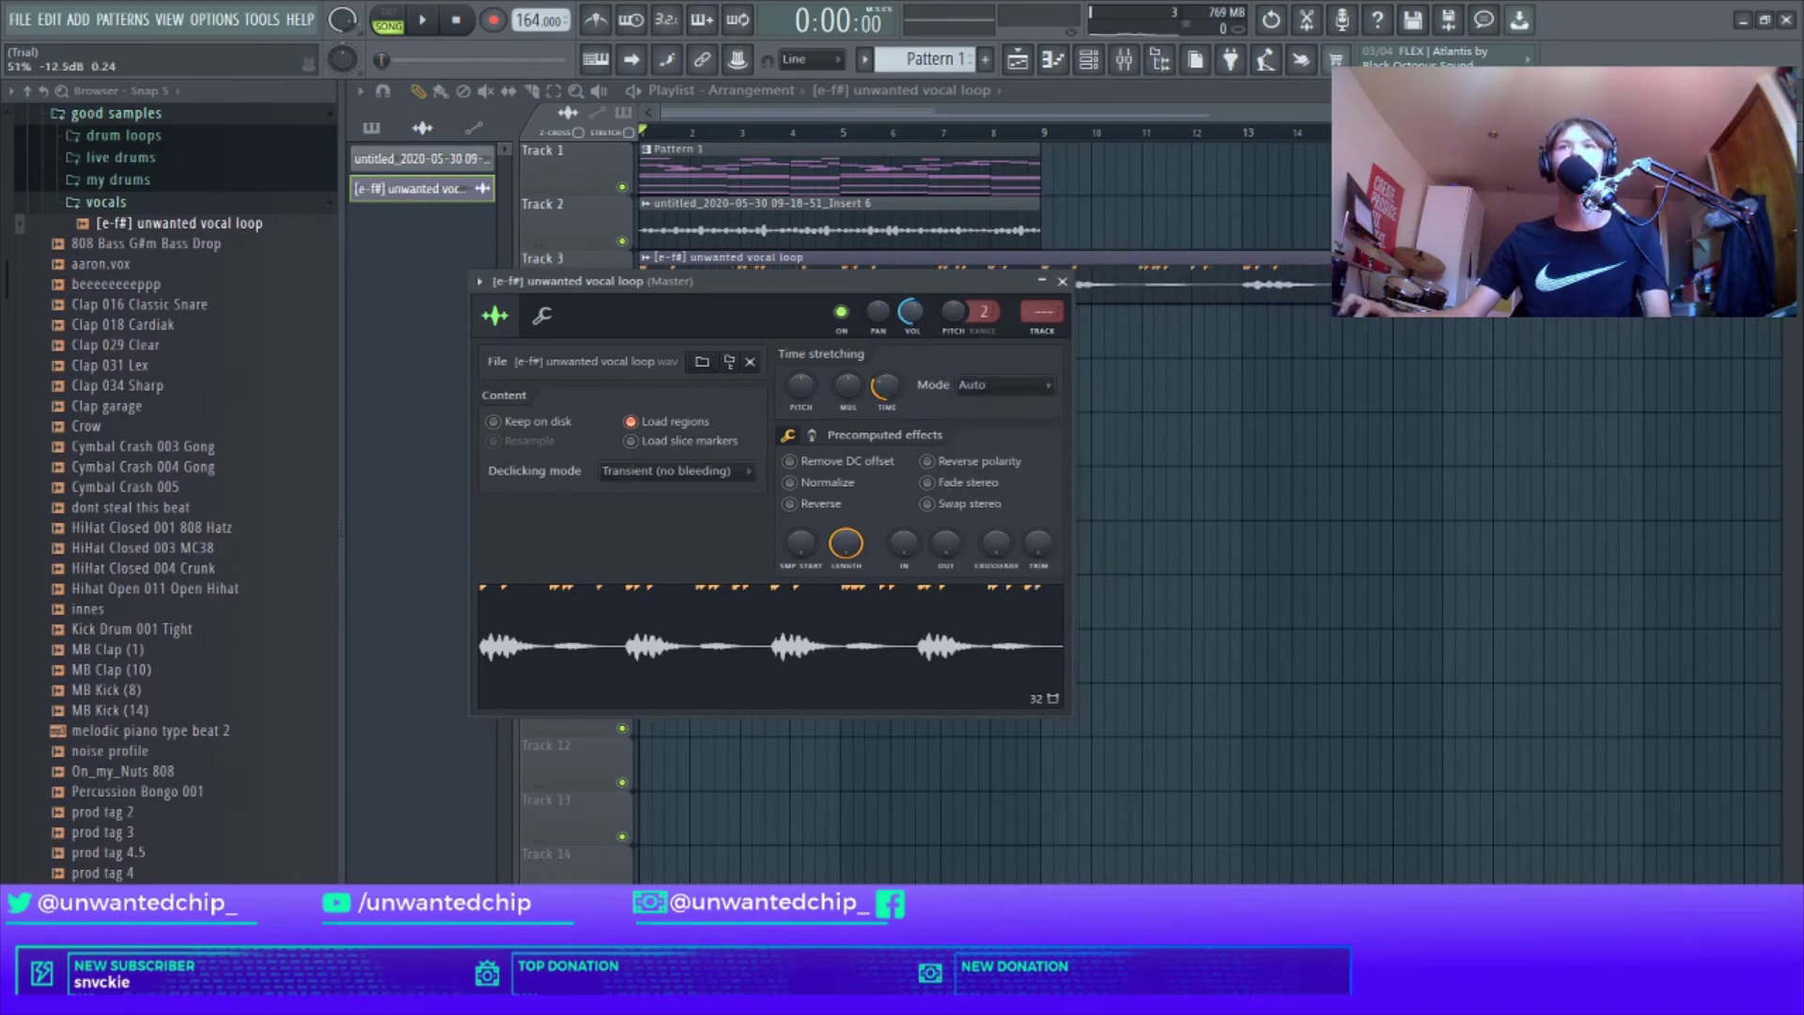
Step: Lower the vocal loop's channel volume to about 51% and route it to mixer track 7
{"action": "scroll", "coordinate": [1053, 314], "scroll_direction": "up", "scroll_amount": 5}
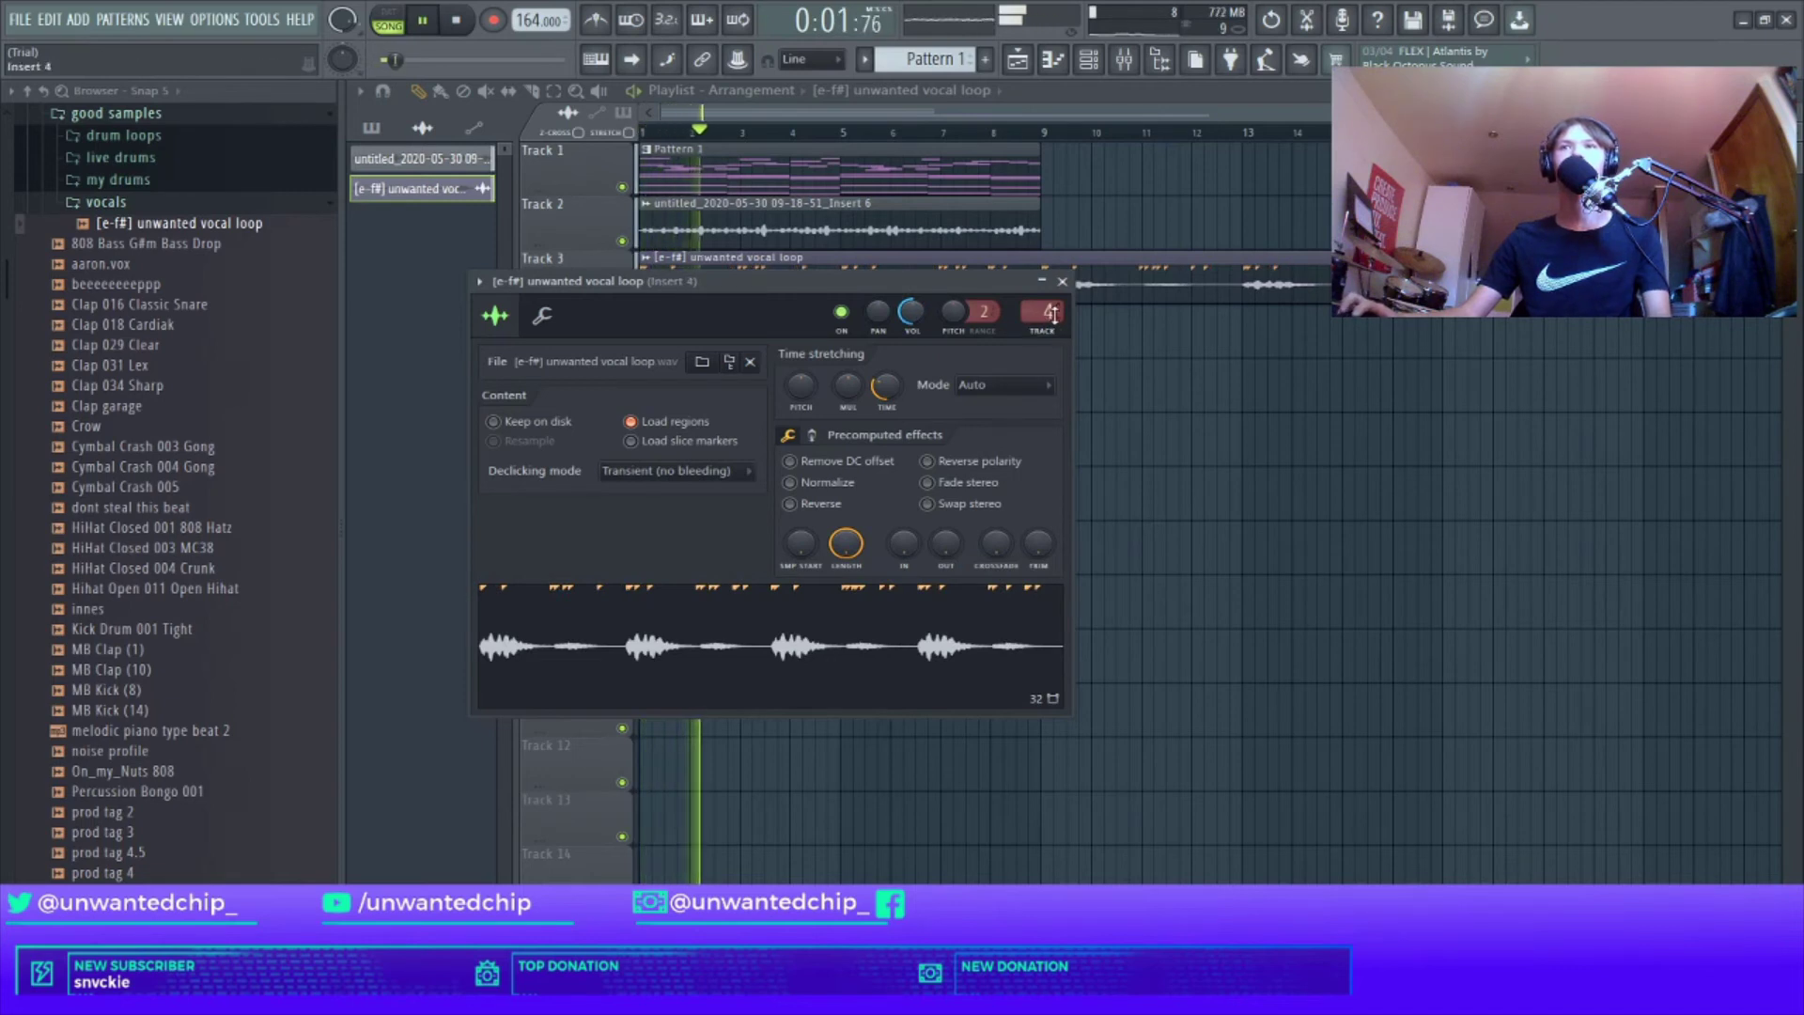
{"action": "scroll", "coordinate": [1053, 315], "scroll_direction": "up", "scroll_amount": 1}
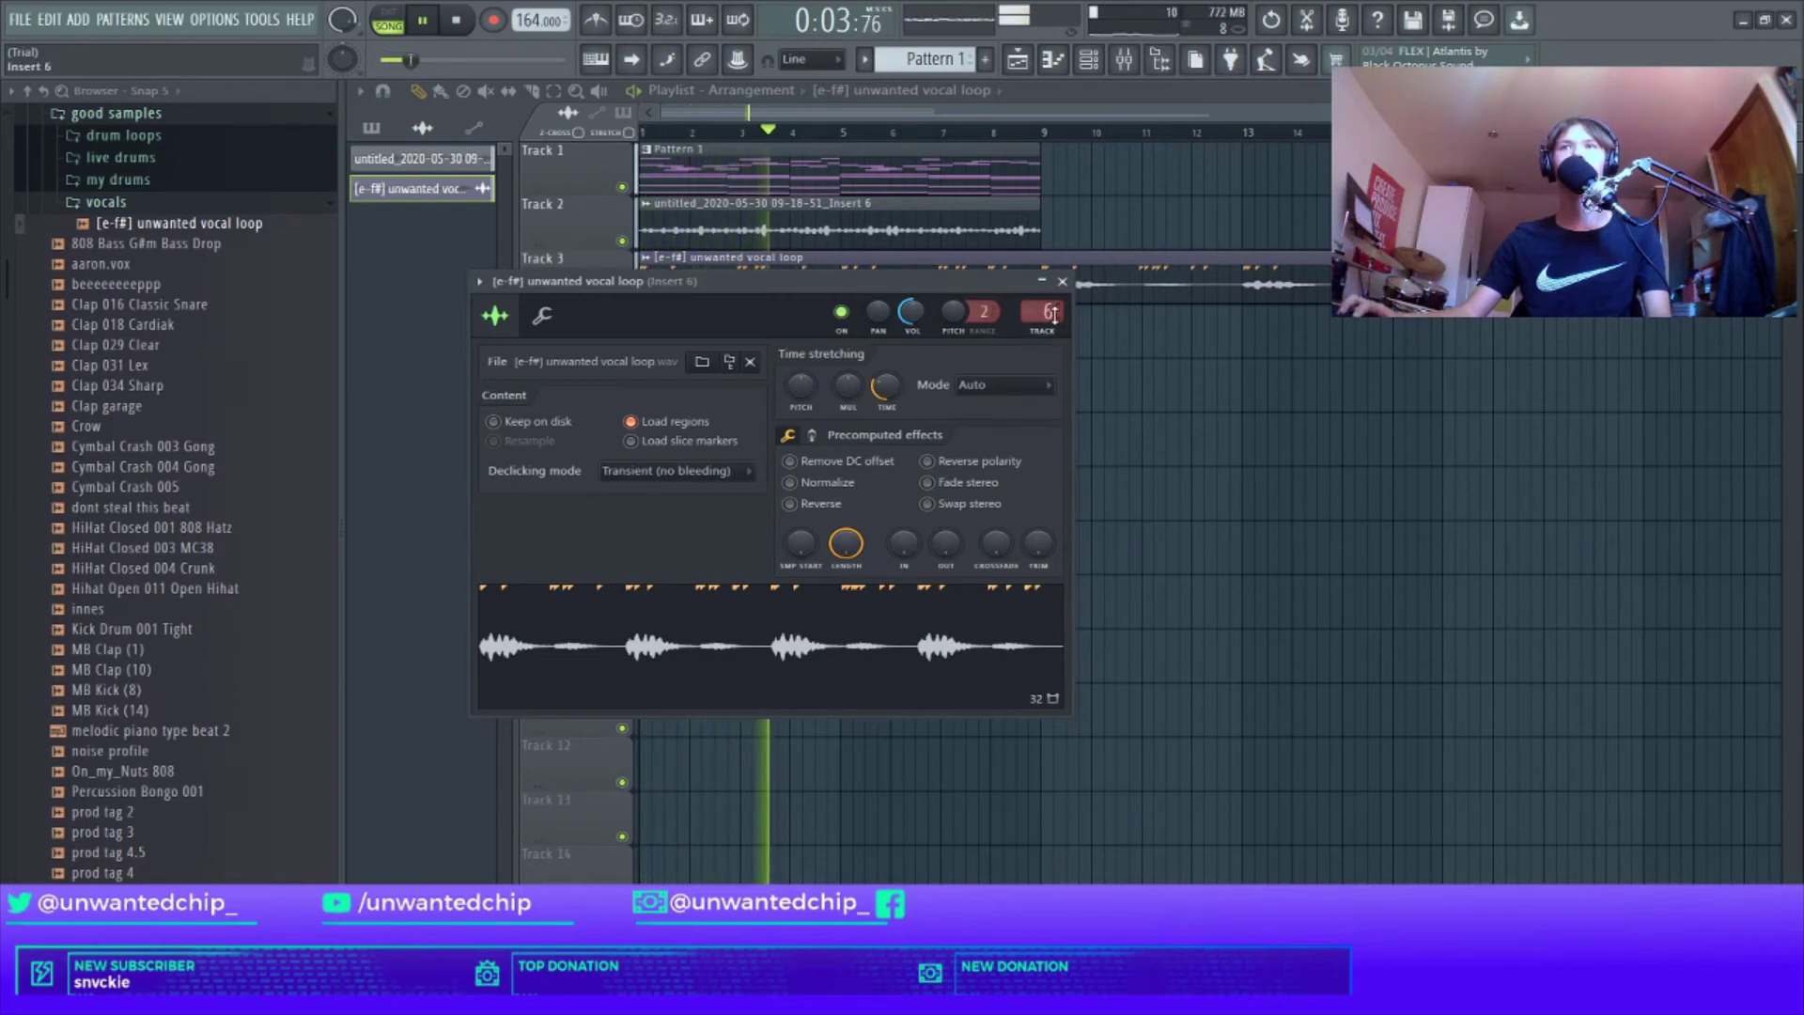
{"action": "left_click", "coordinate": [1062, 281]}
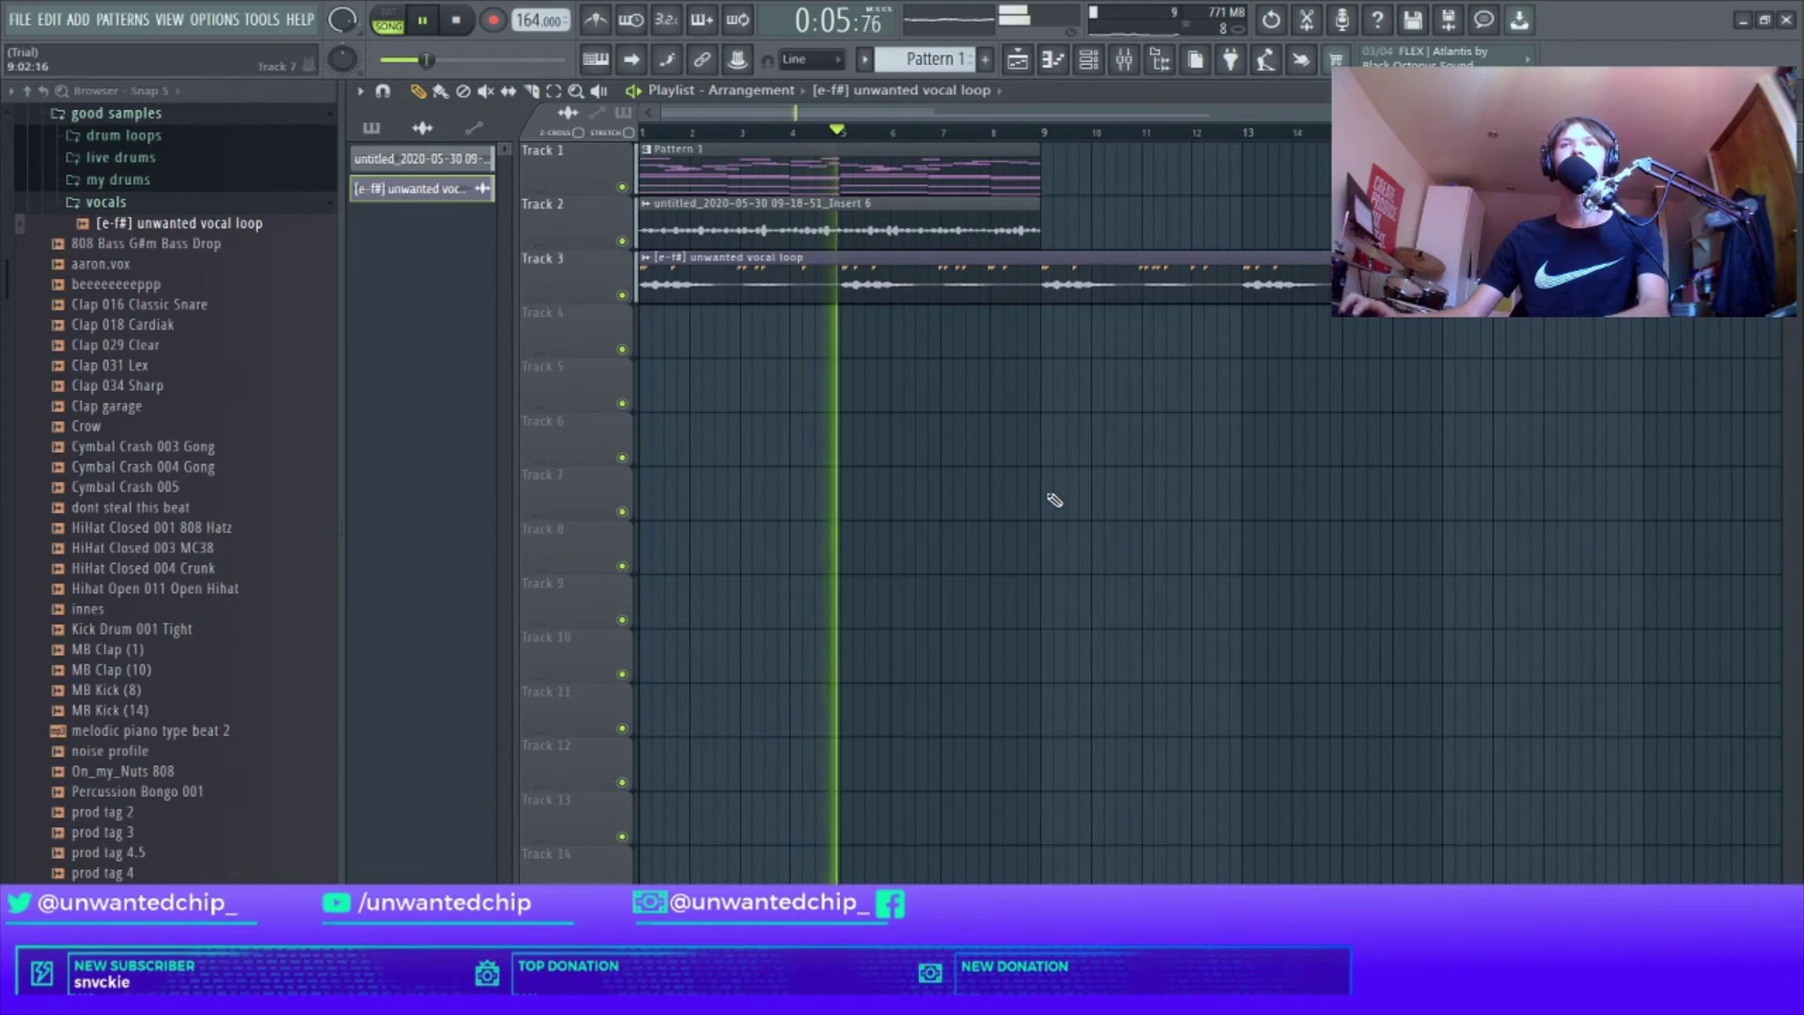
Step: Slightly lower Insert 6's volume in the mixer while the arrangement plays
{"action": "key", "text": "F9"}
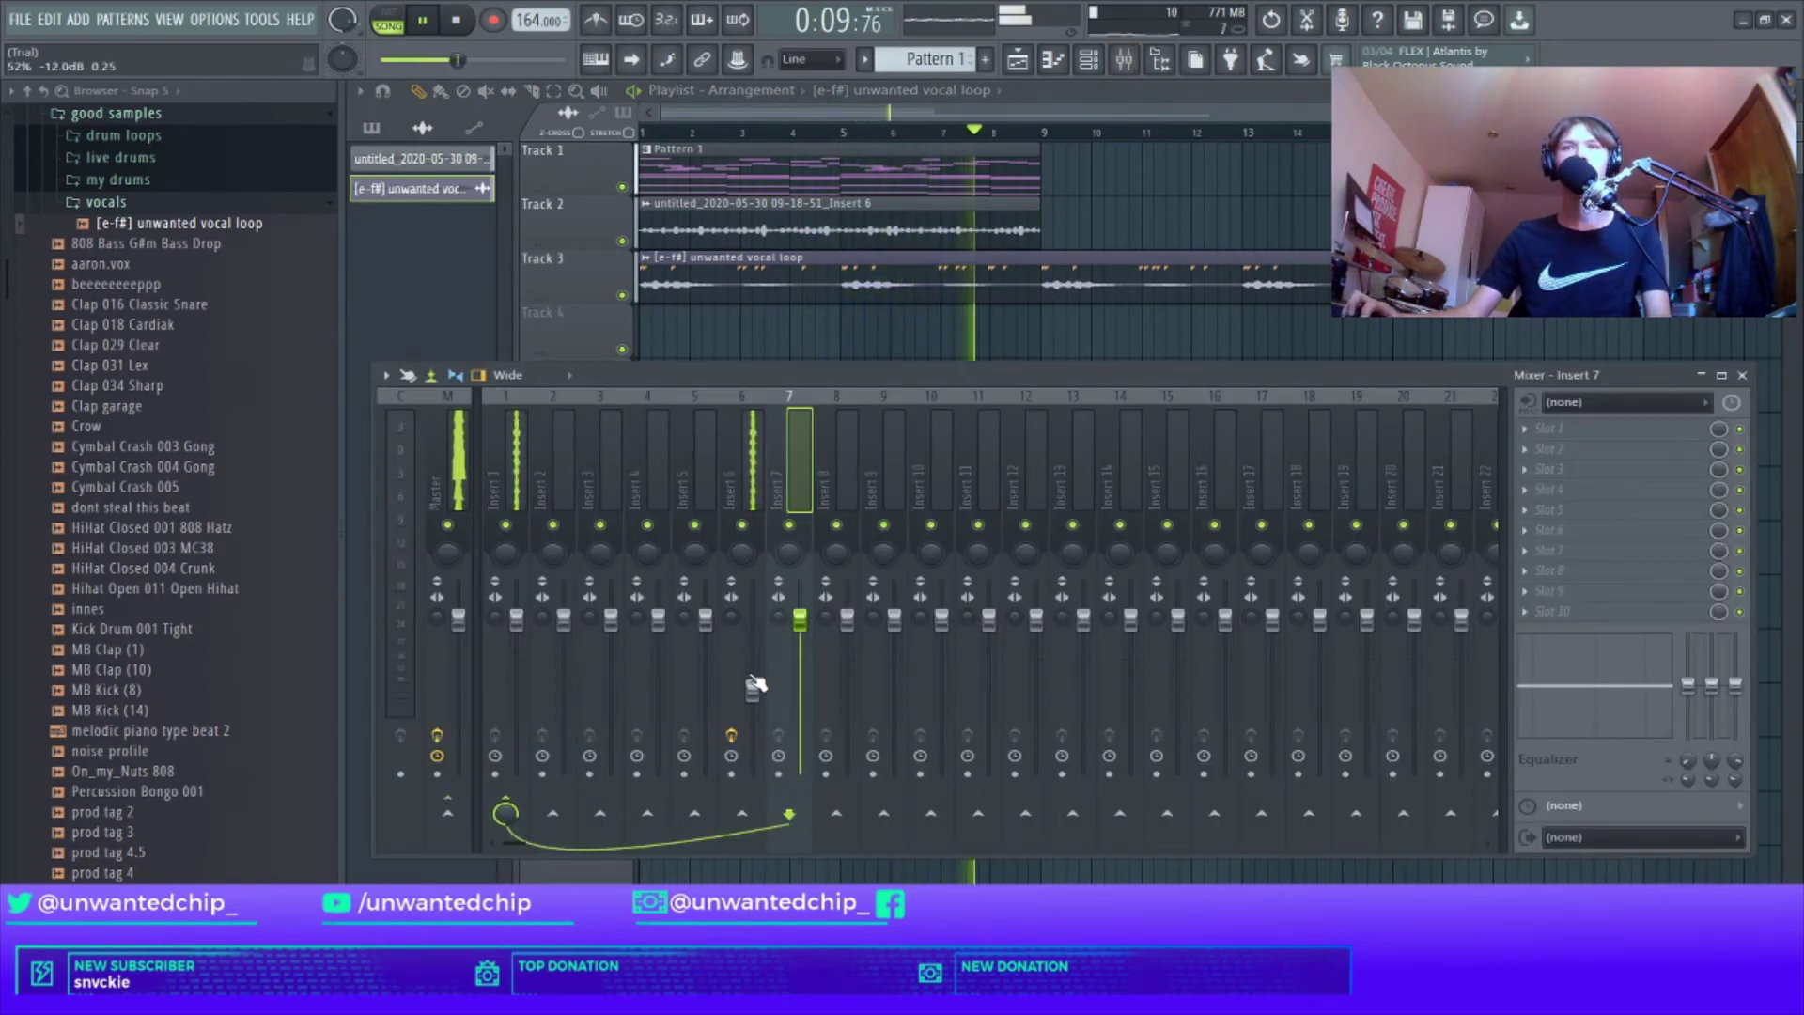
{"action": "left_click_drag", "start_coordinate": [755, 684], "coordinate": [754, 693]}
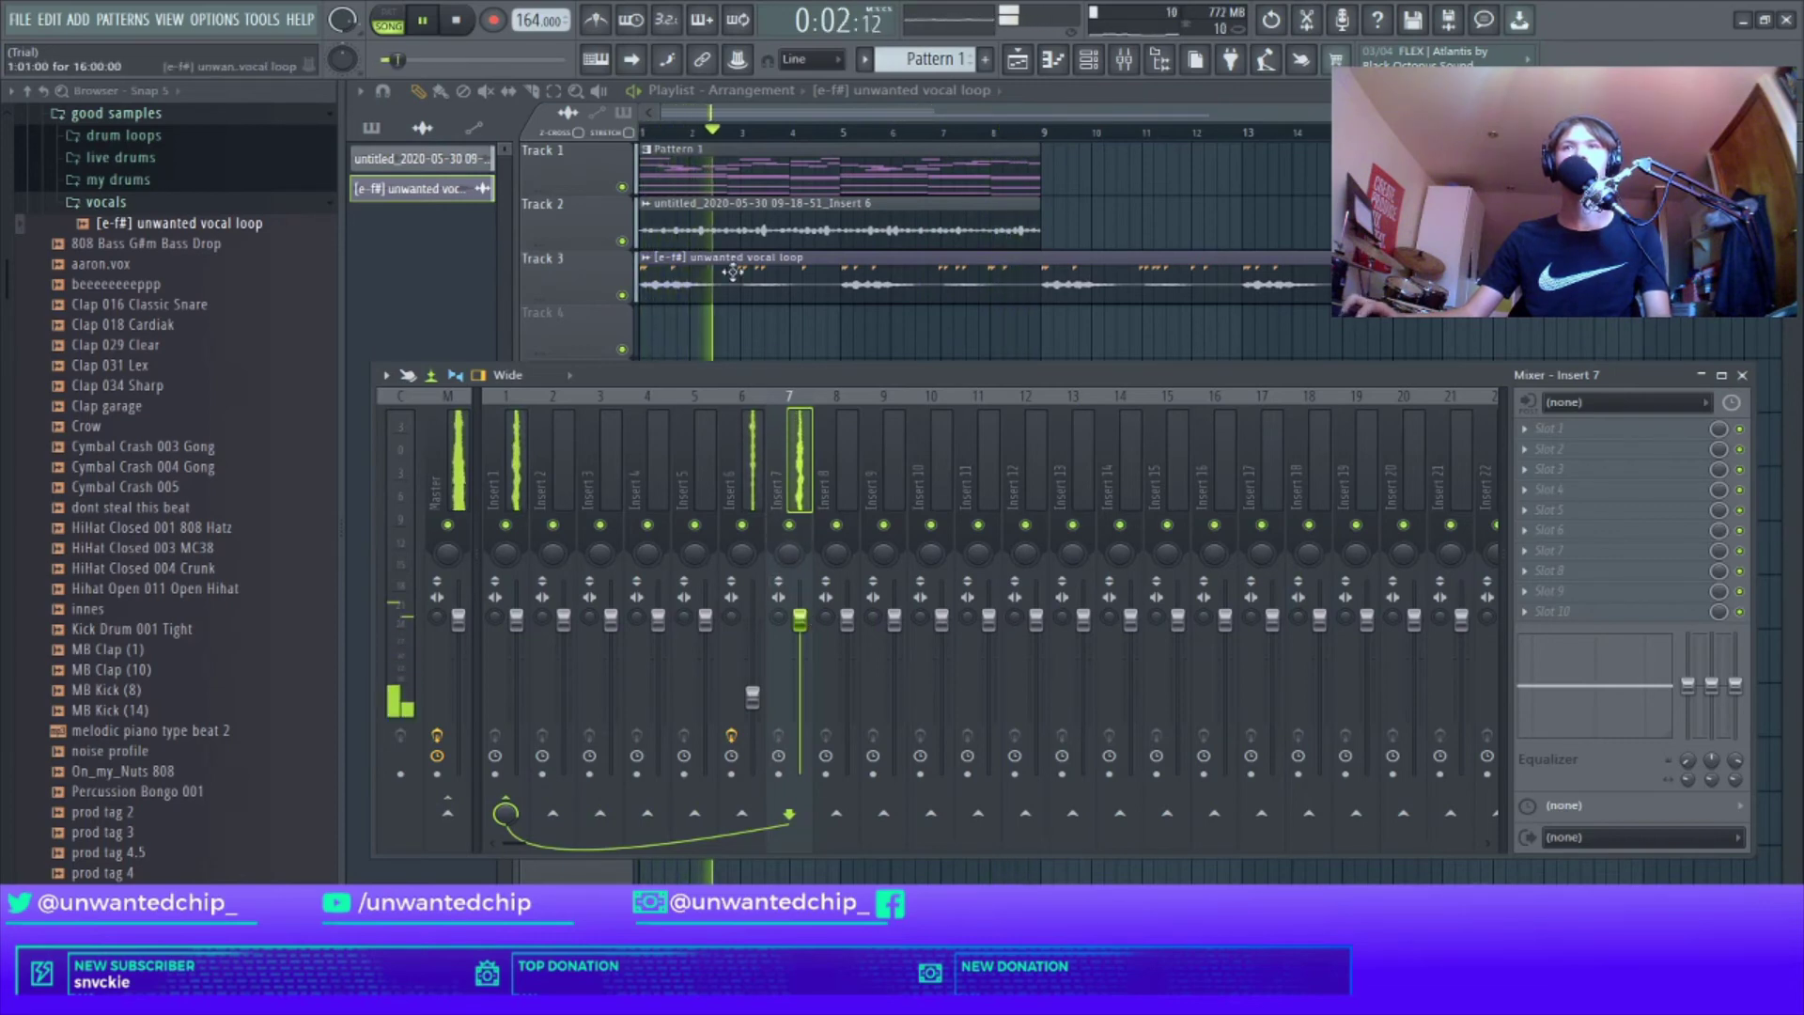
{"action": "key", "text": "F9"}
{"action": "key", "text": "F7"}
{"action": "key", "text": "F7"}
{"action": "key", "text": "F6"}
{"action": "key", "text": "F6"}
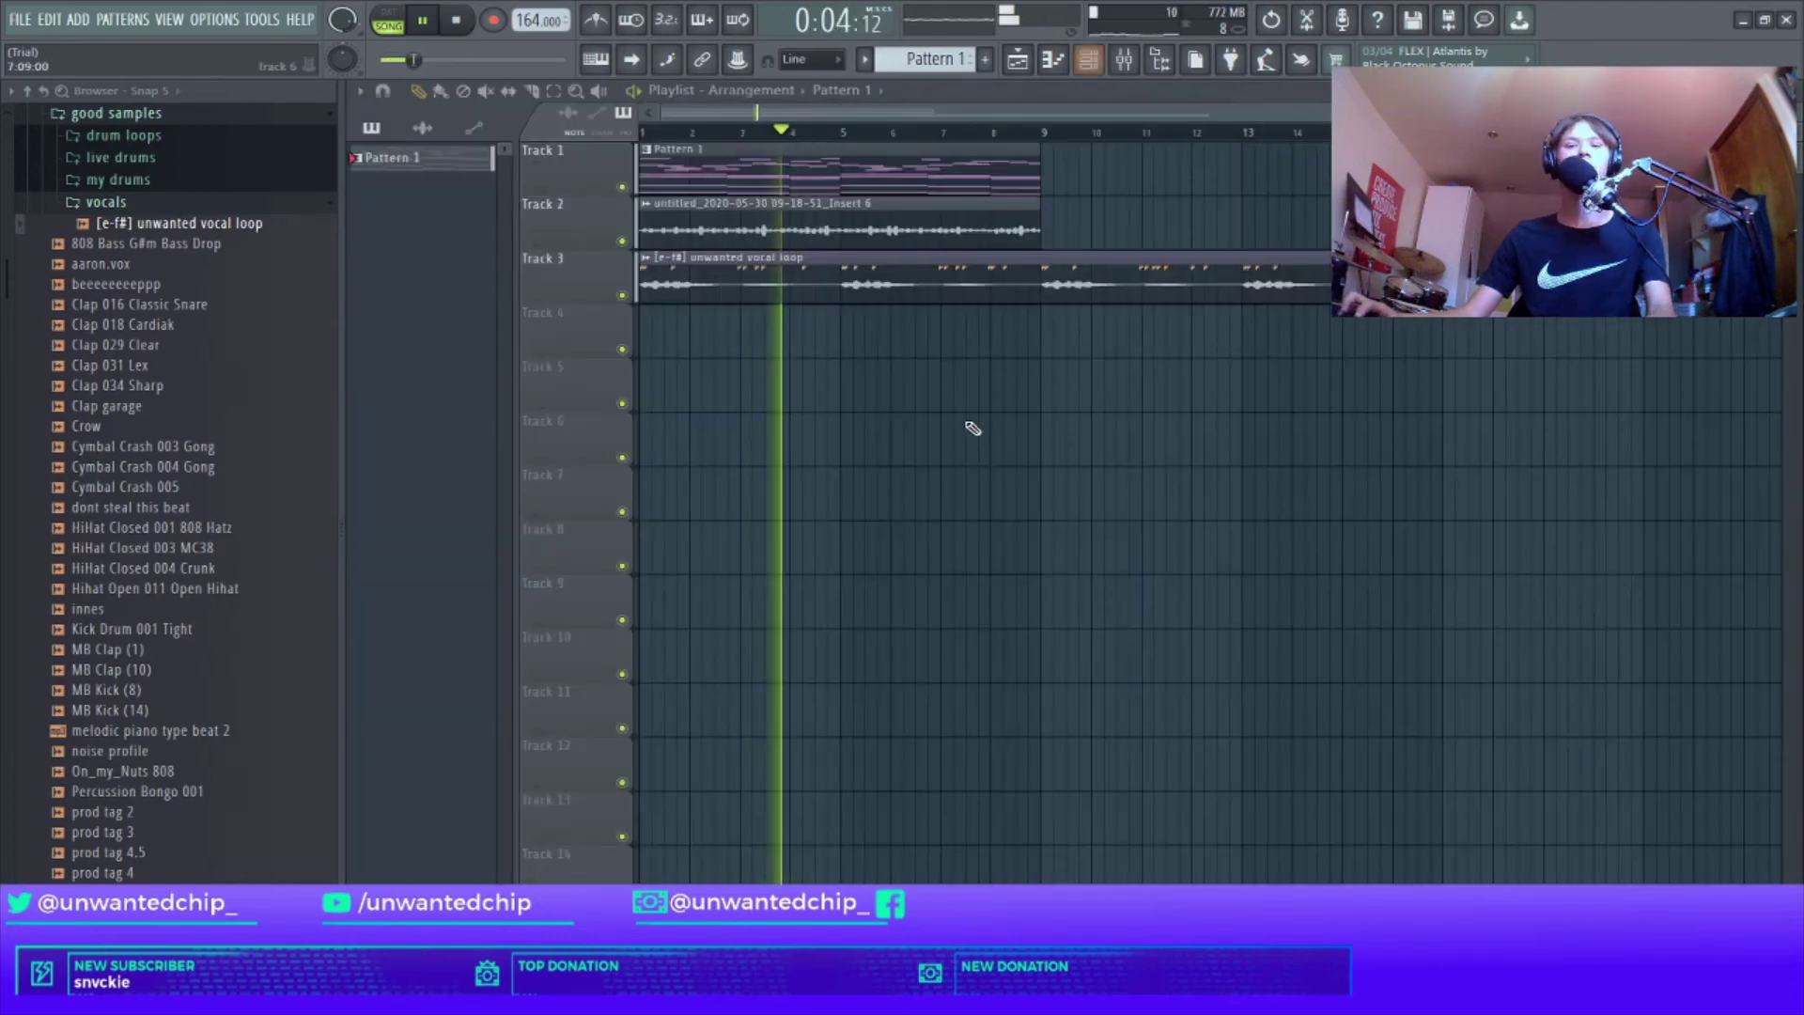
Step: Assign the Addictive Keys channel to mixer track 5 and check the routing of Inserts 5, 6 and 7 to Insert 1
{"action": "key", "text": "F9"}
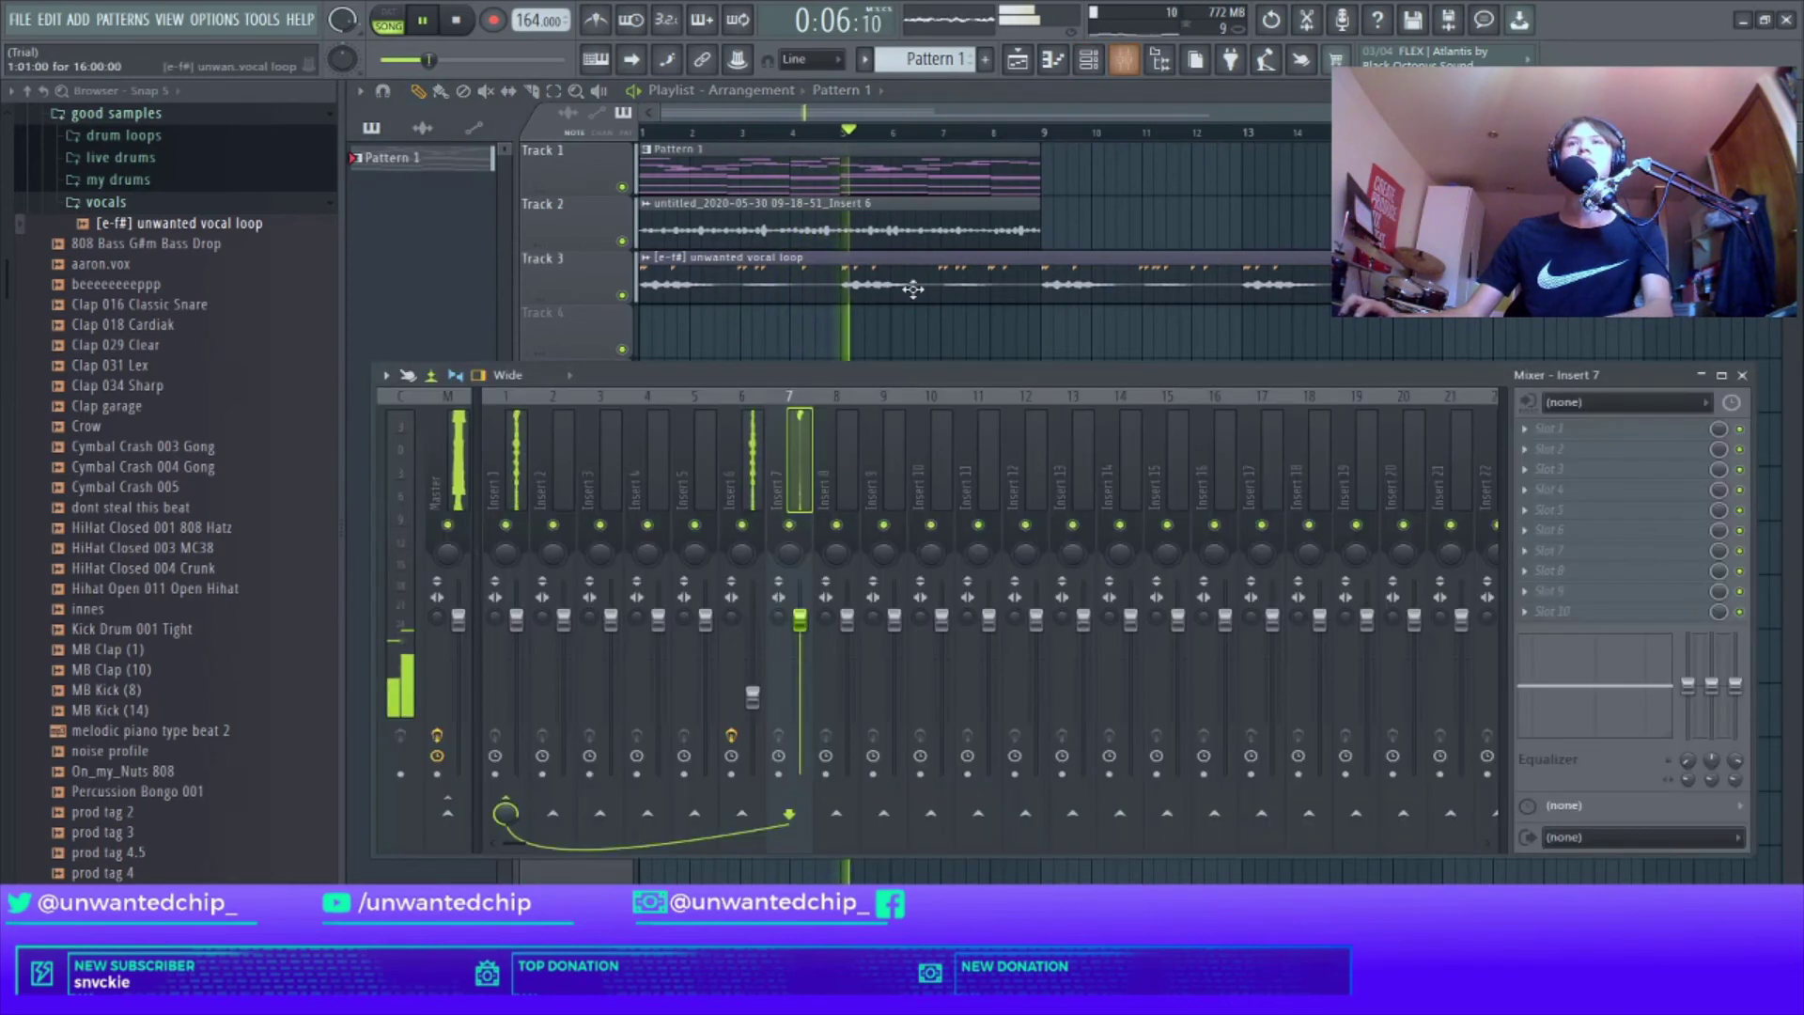
{"action": "key", "text": "F6"}
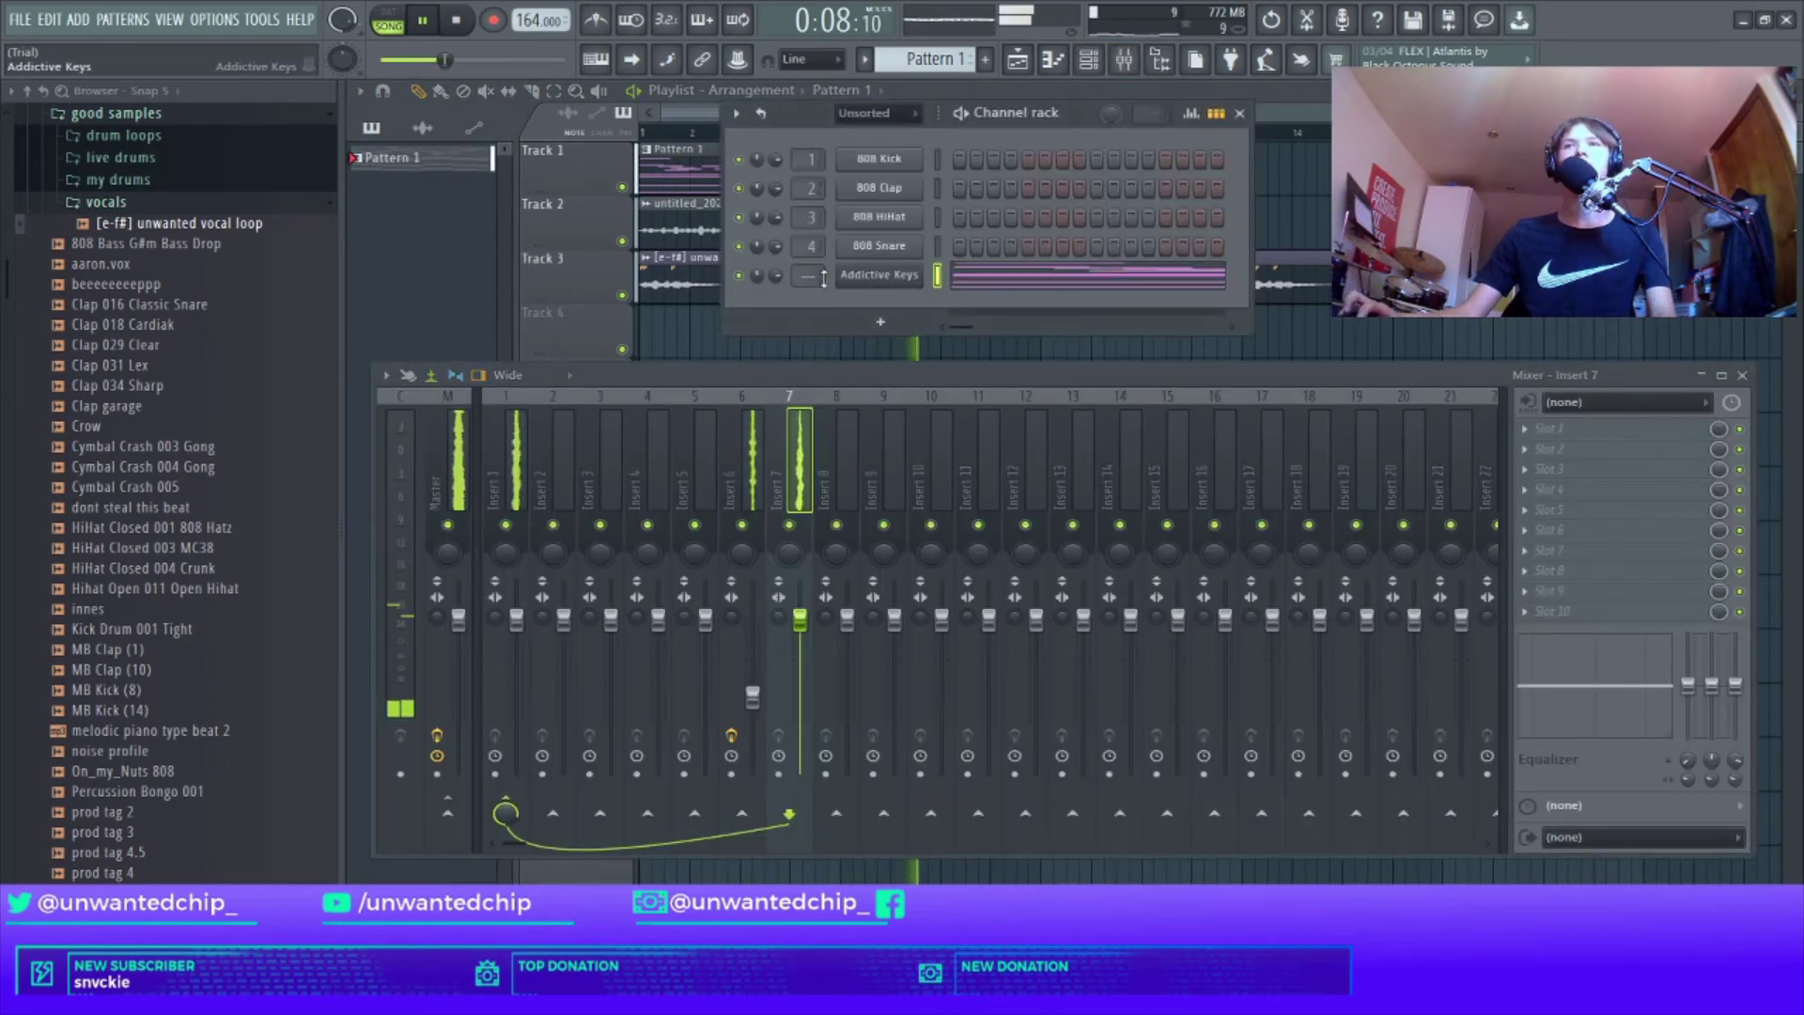
{"action": "left_click_drag", "start_coordinate": [823, 279], "coordinate": [661, 479]}
{"action": "left_click", "coordinate": [505, 814], "text": "ctrl"}
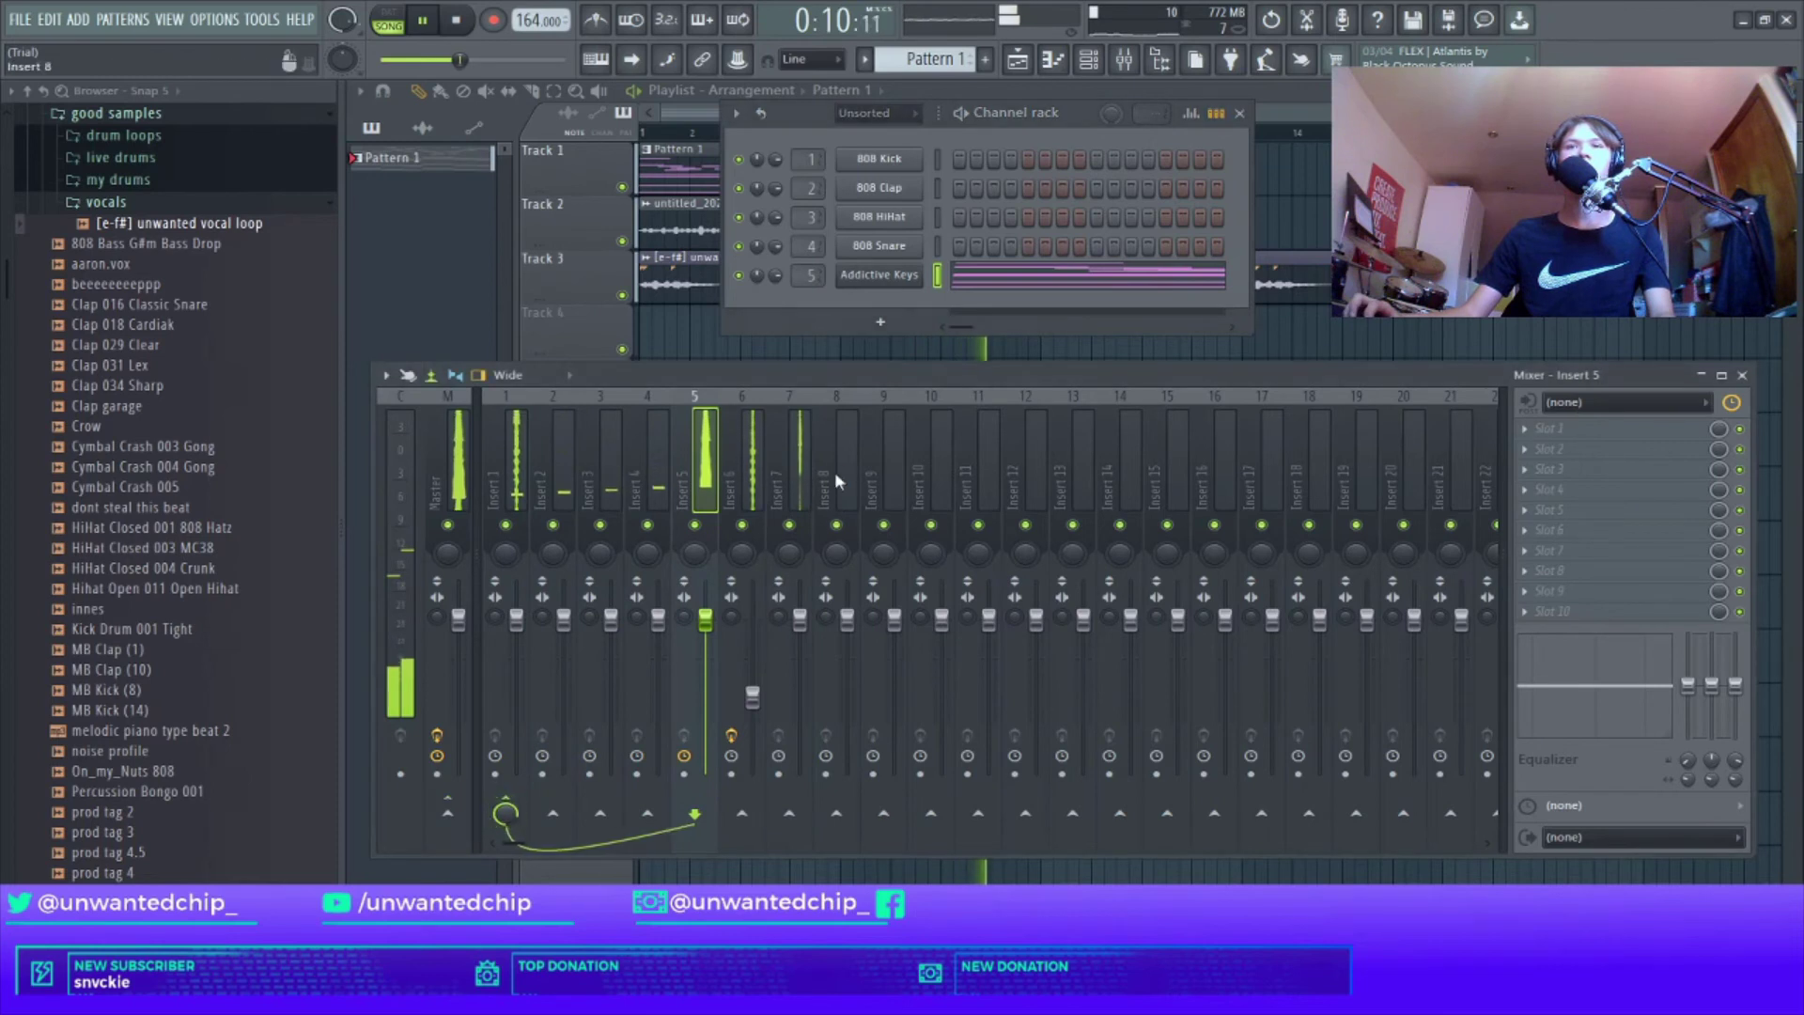
{"action": "left_click", "coordinate": [799, 460], "text": "ctrl"}
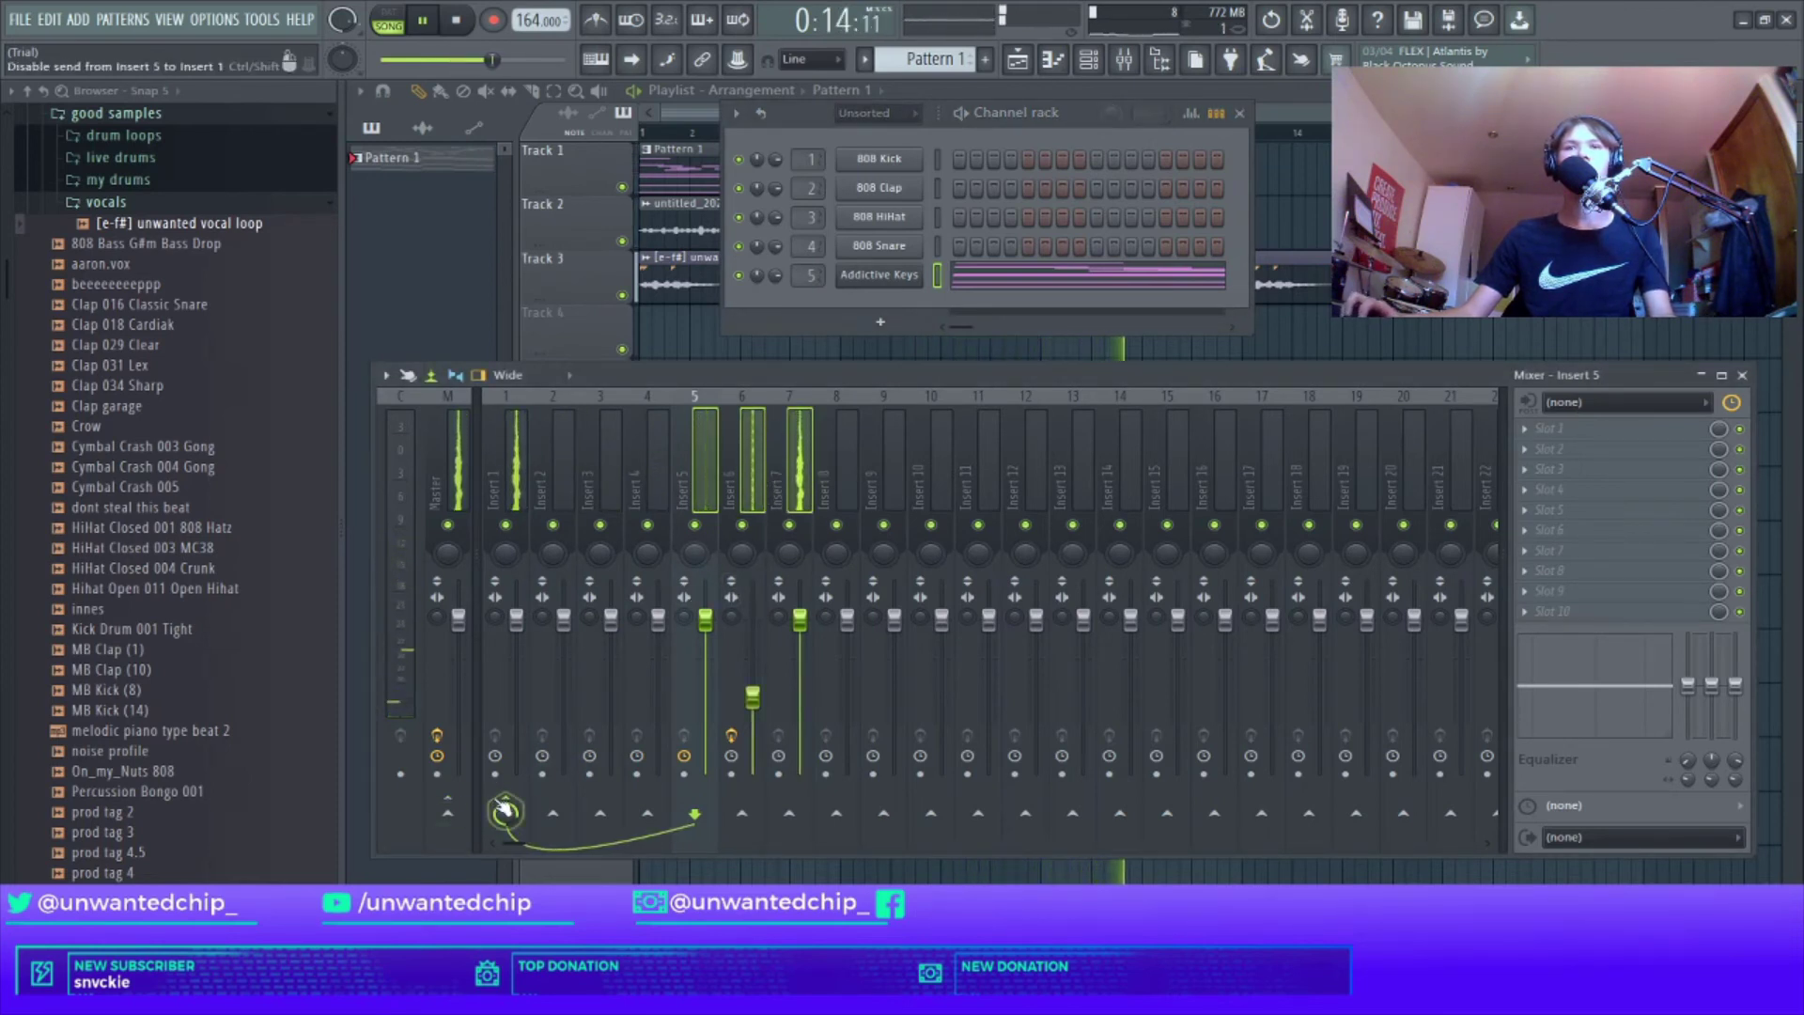
{"action": "left_click", "coordinate": [804, 457]}
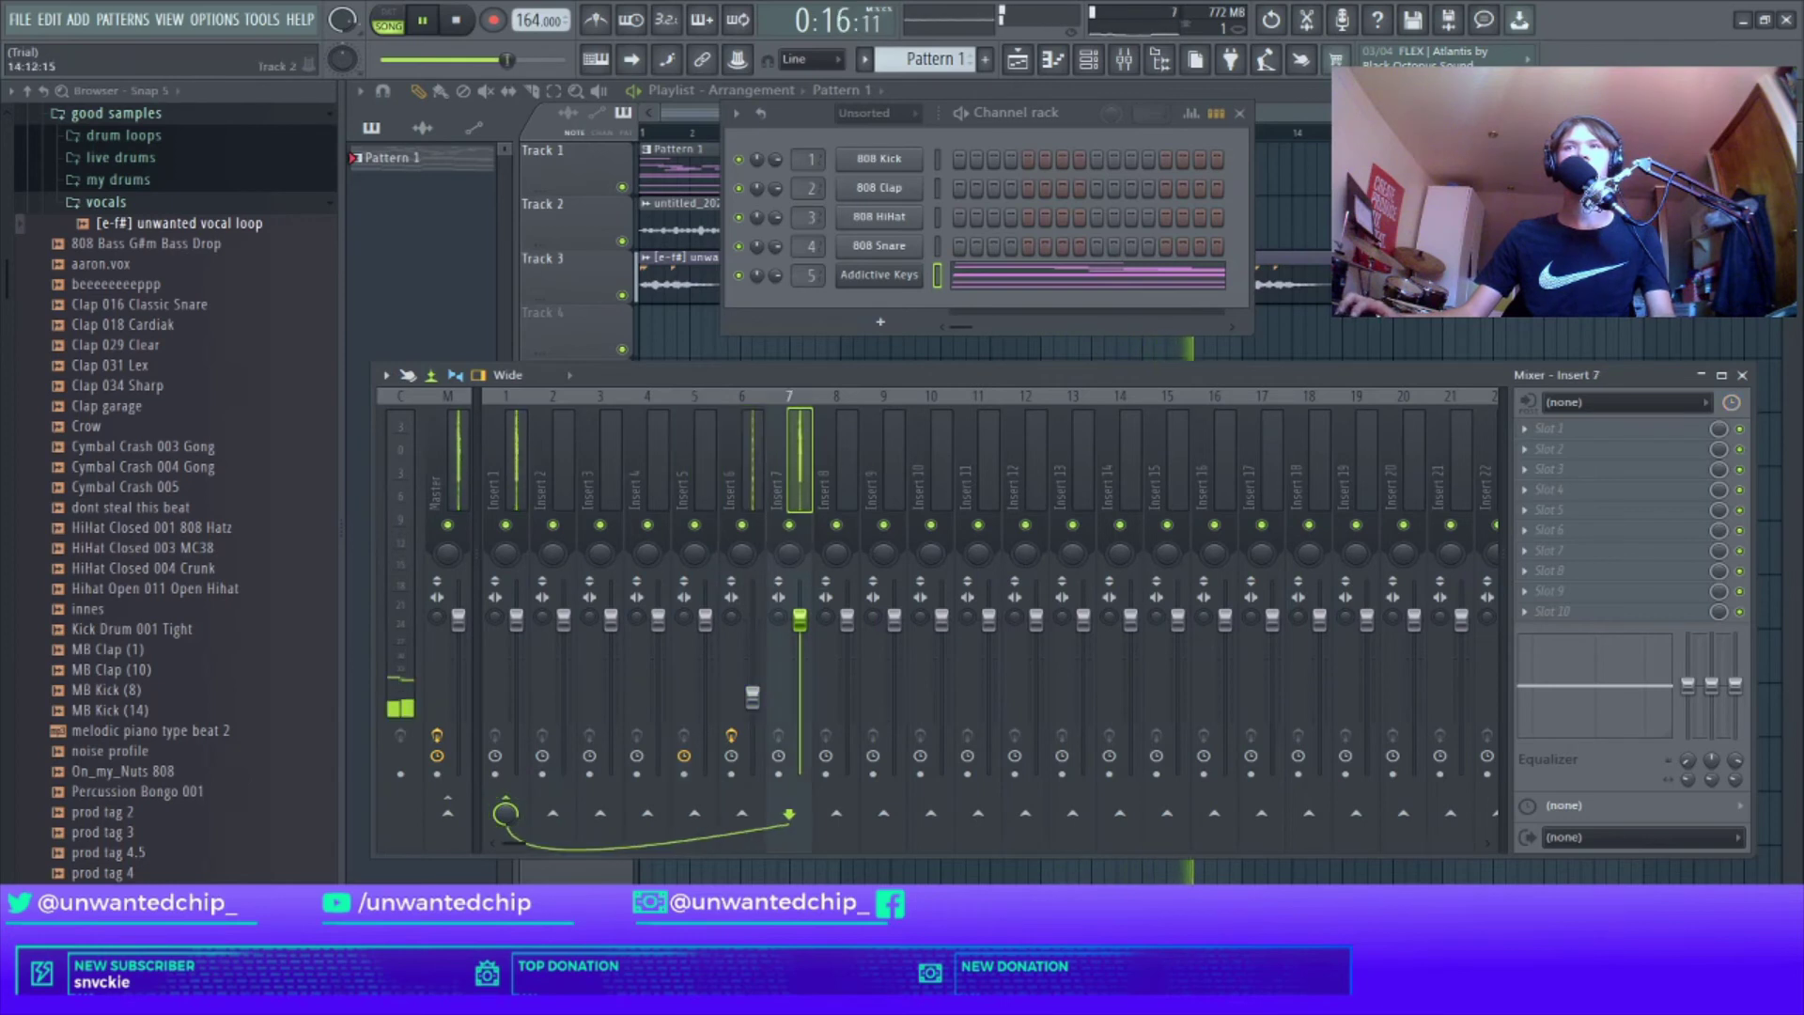
{"action": "left_click", "coordinate": [1242, 115]}
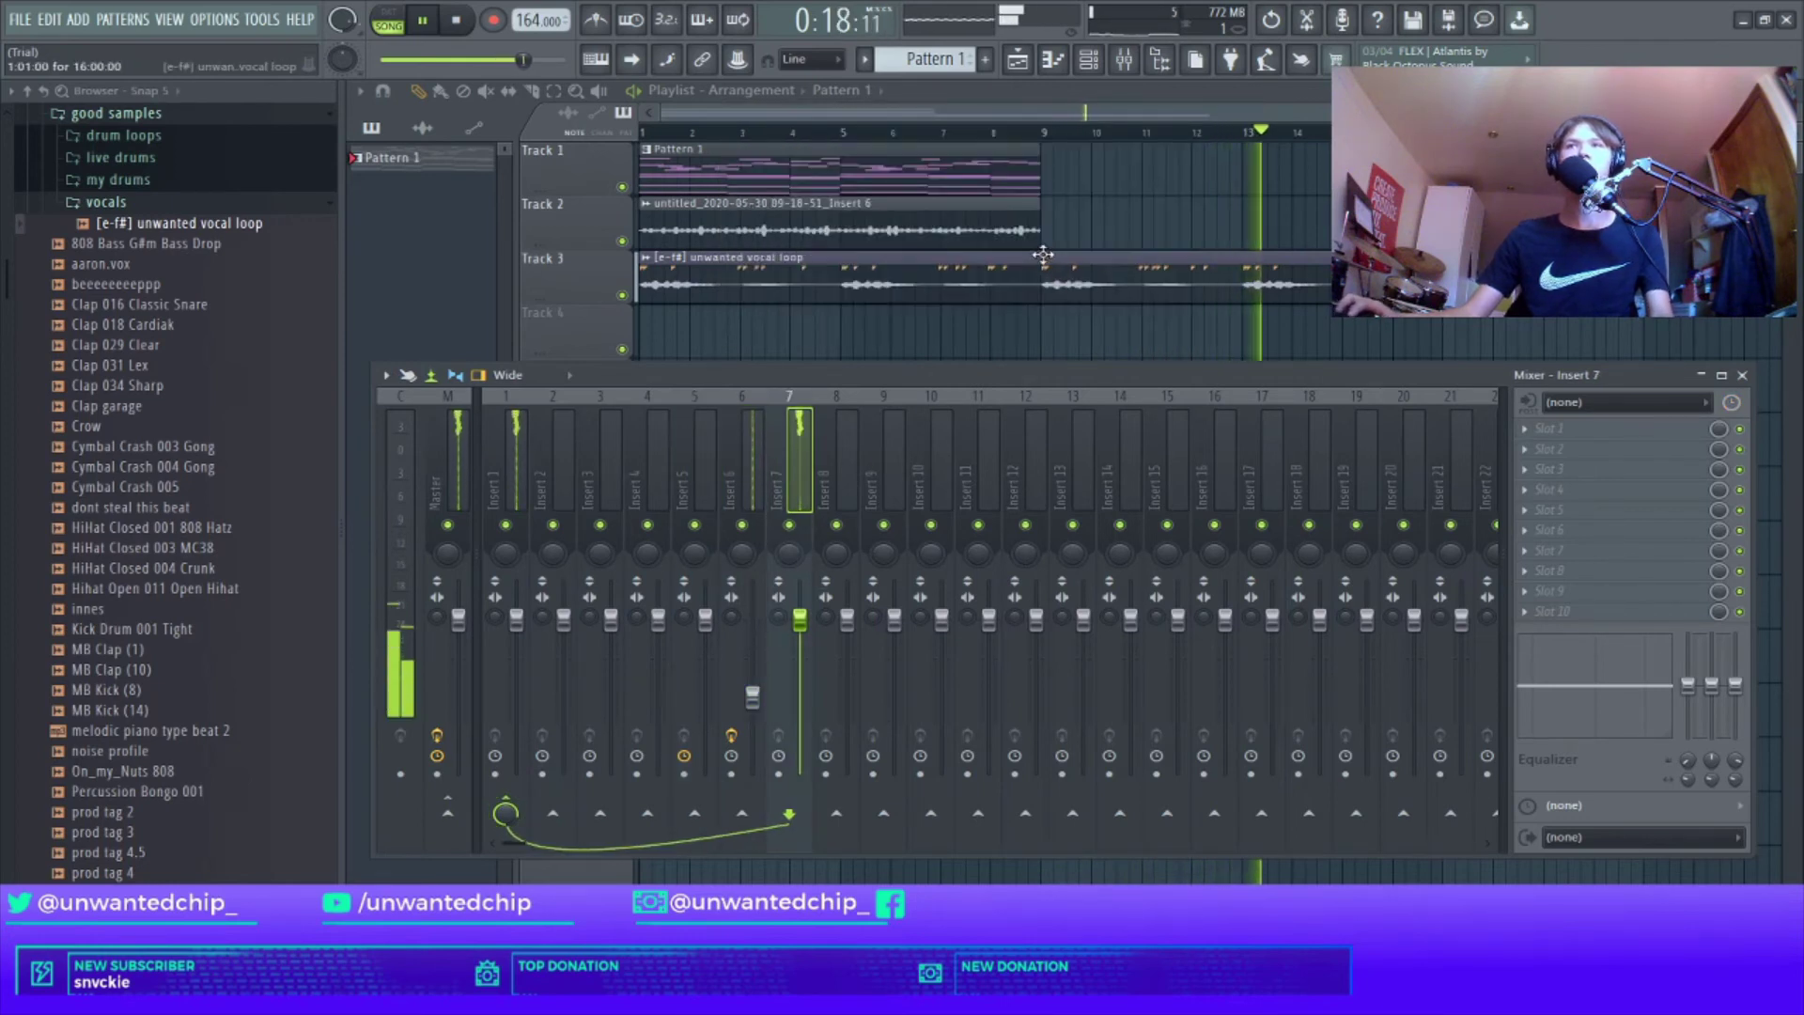
{"action": "key", "text": "F9"}
Step: Slice the vocal loop clip on Track 3 at bar 9, delete the remainder and stop playback
{"action": "left_click_drag", "start_coordinate": [1057, 252], "coordinate": [1063, 318]}
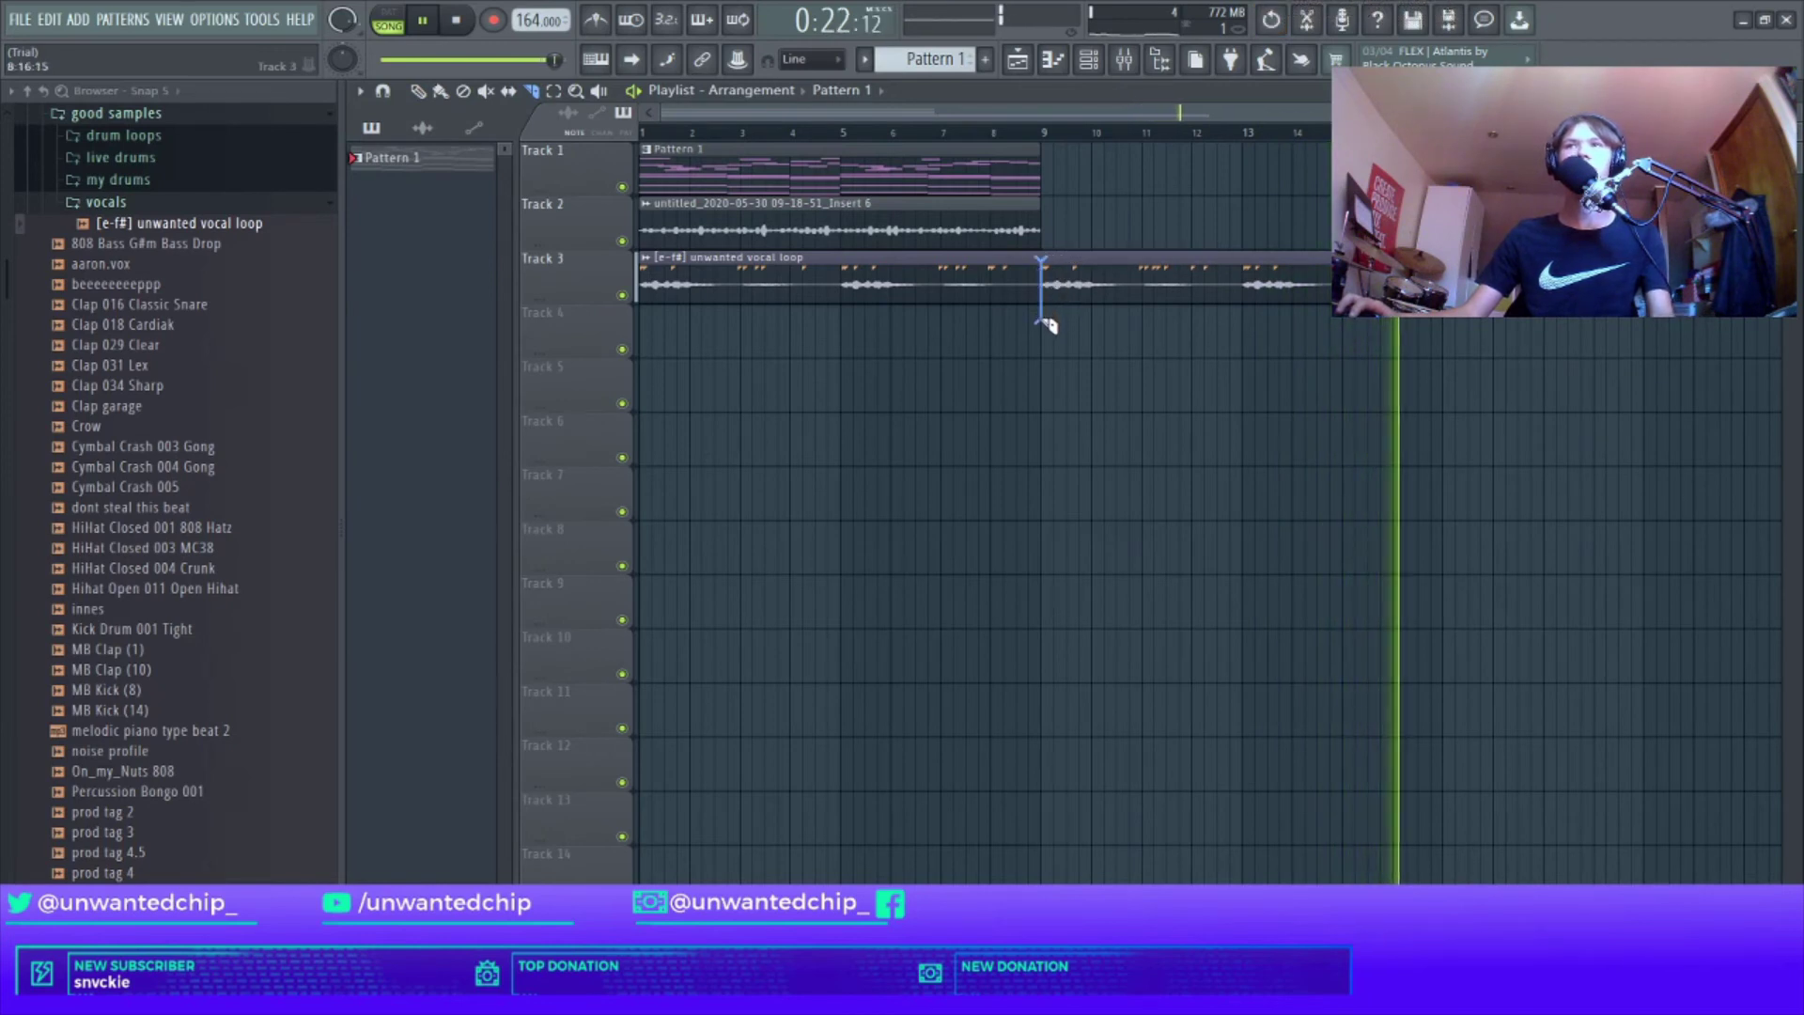
{"action": "right_click", "coordinate": [1095, 295]}
{"action": "key", "text": "space"}
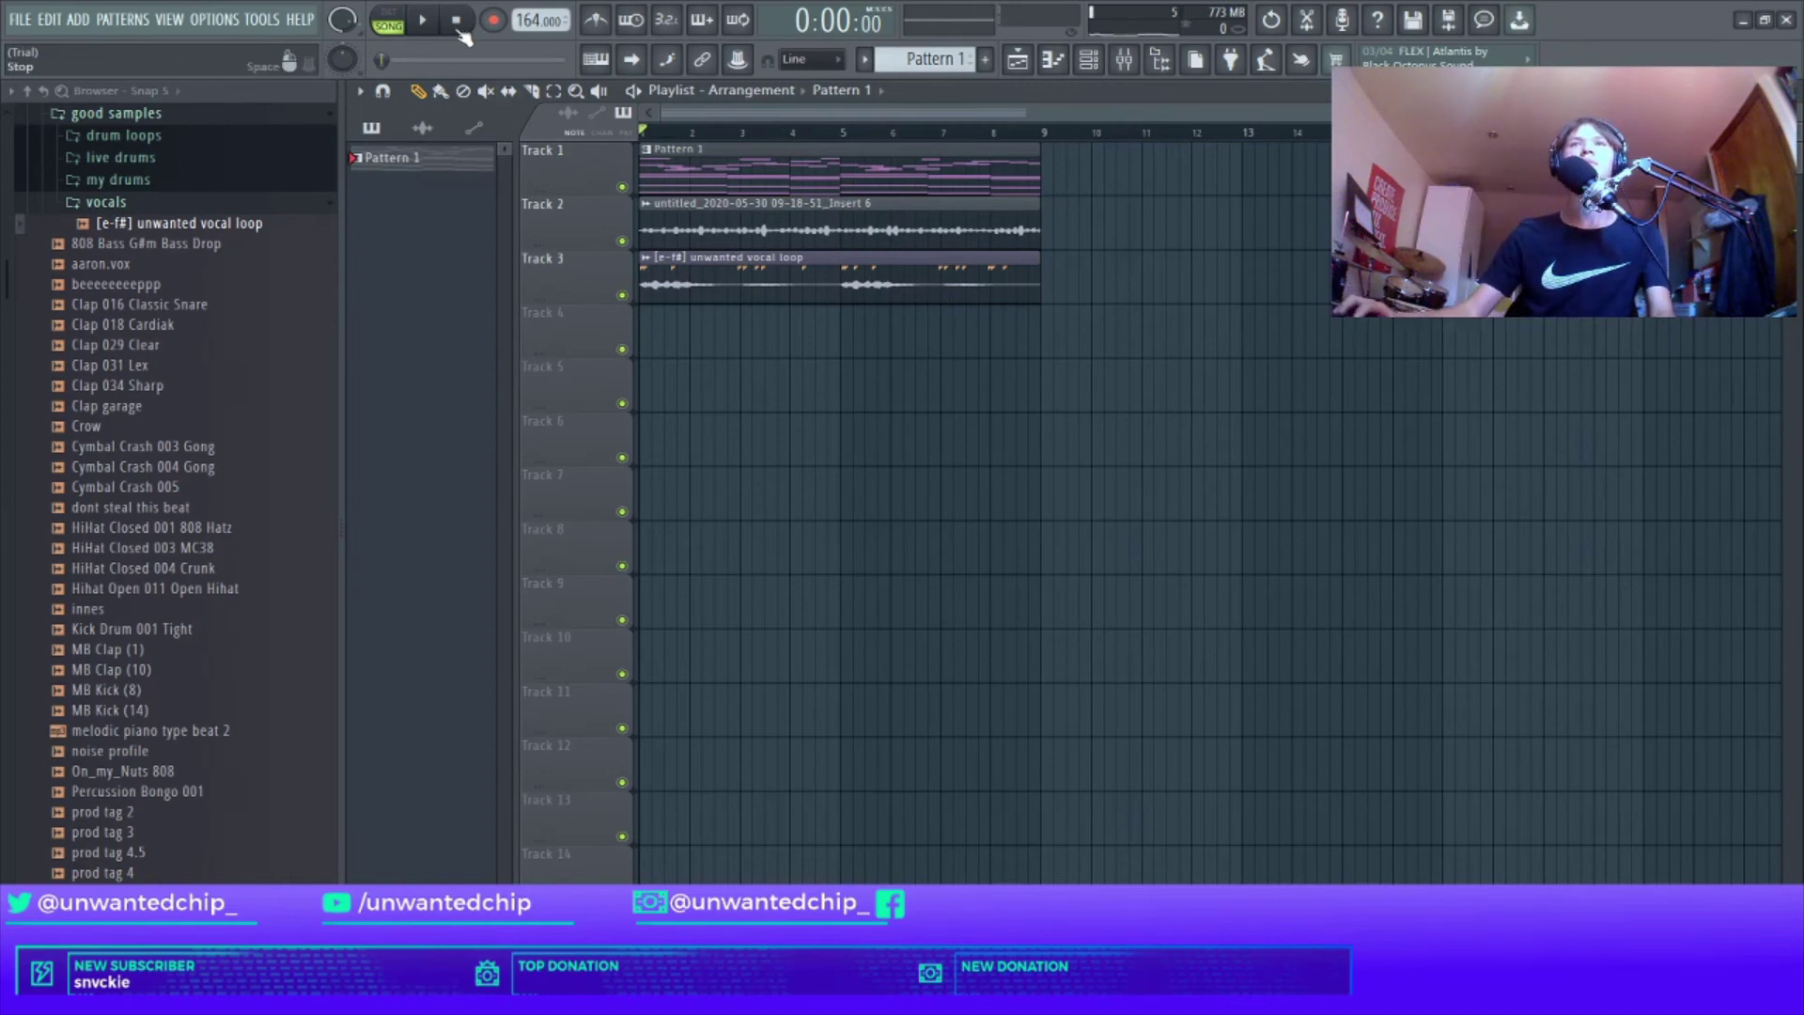
Step: Check Insert 6's parametric EQ, reset its volume to default and render the insert to a new full-song audio clip on Track 2
{"action": "key", "text": "F9"}
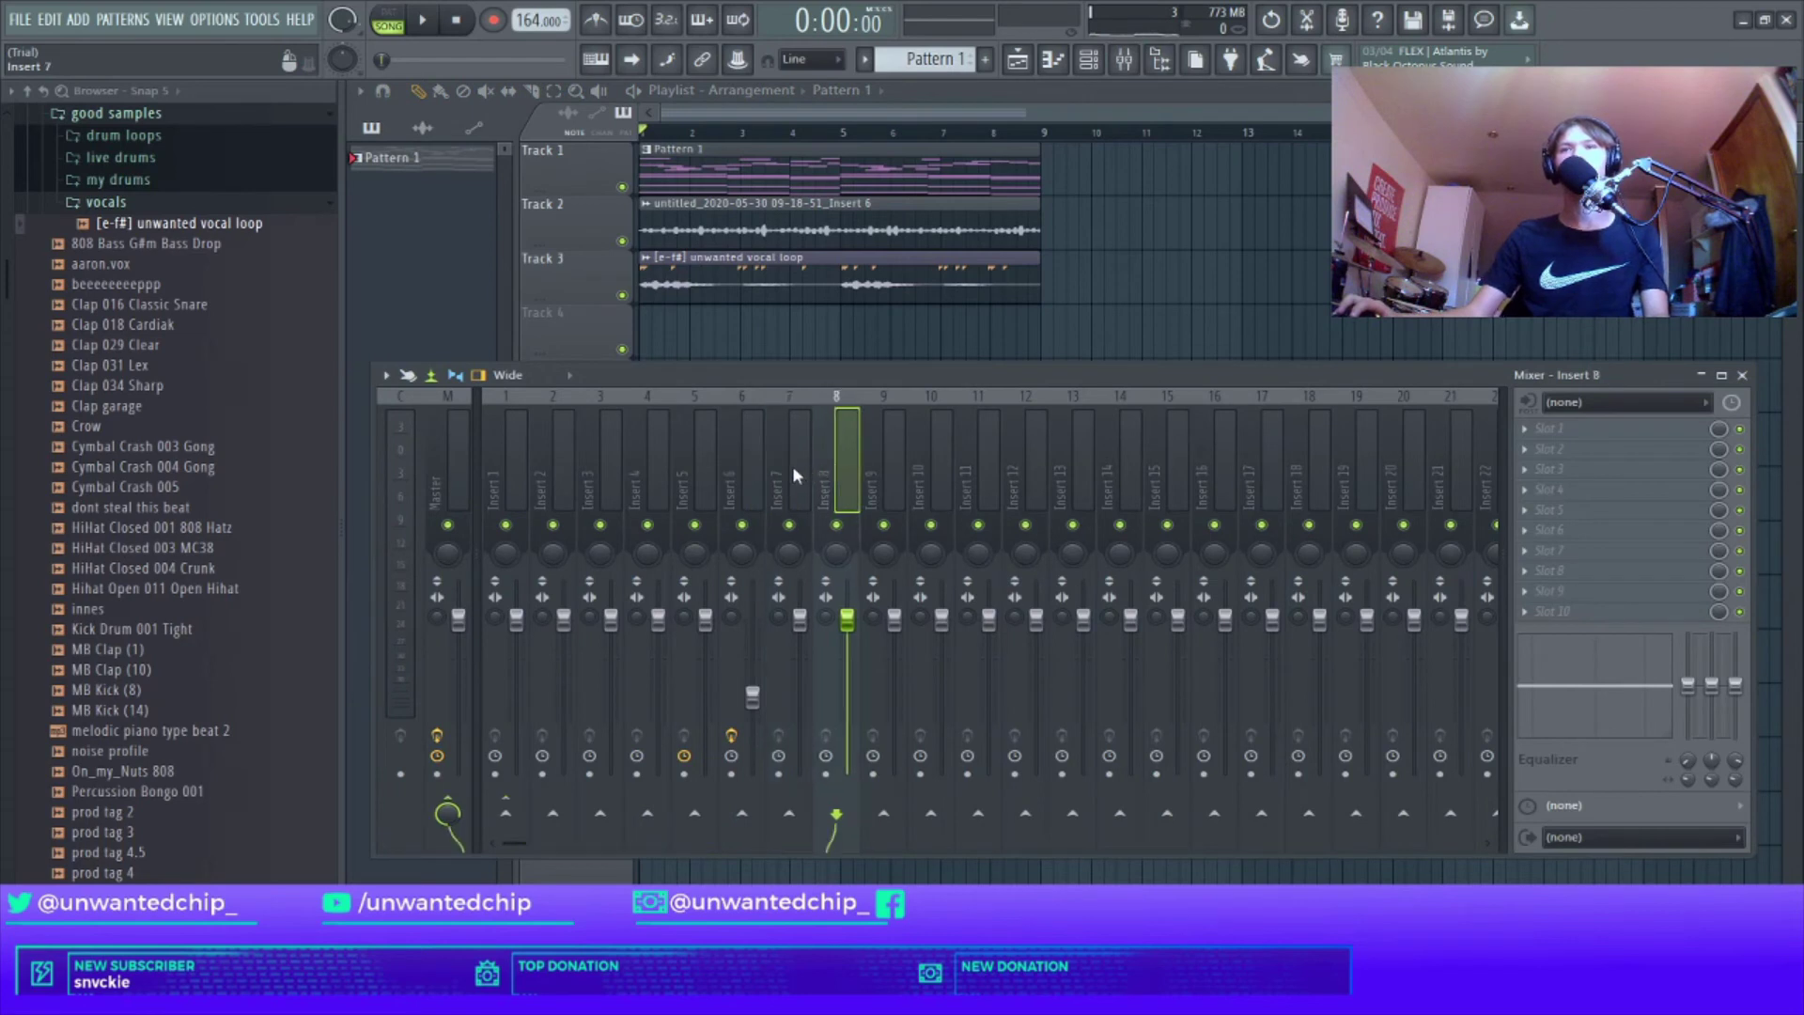
{"action": "left_click", "coordinate": [746, 462]}
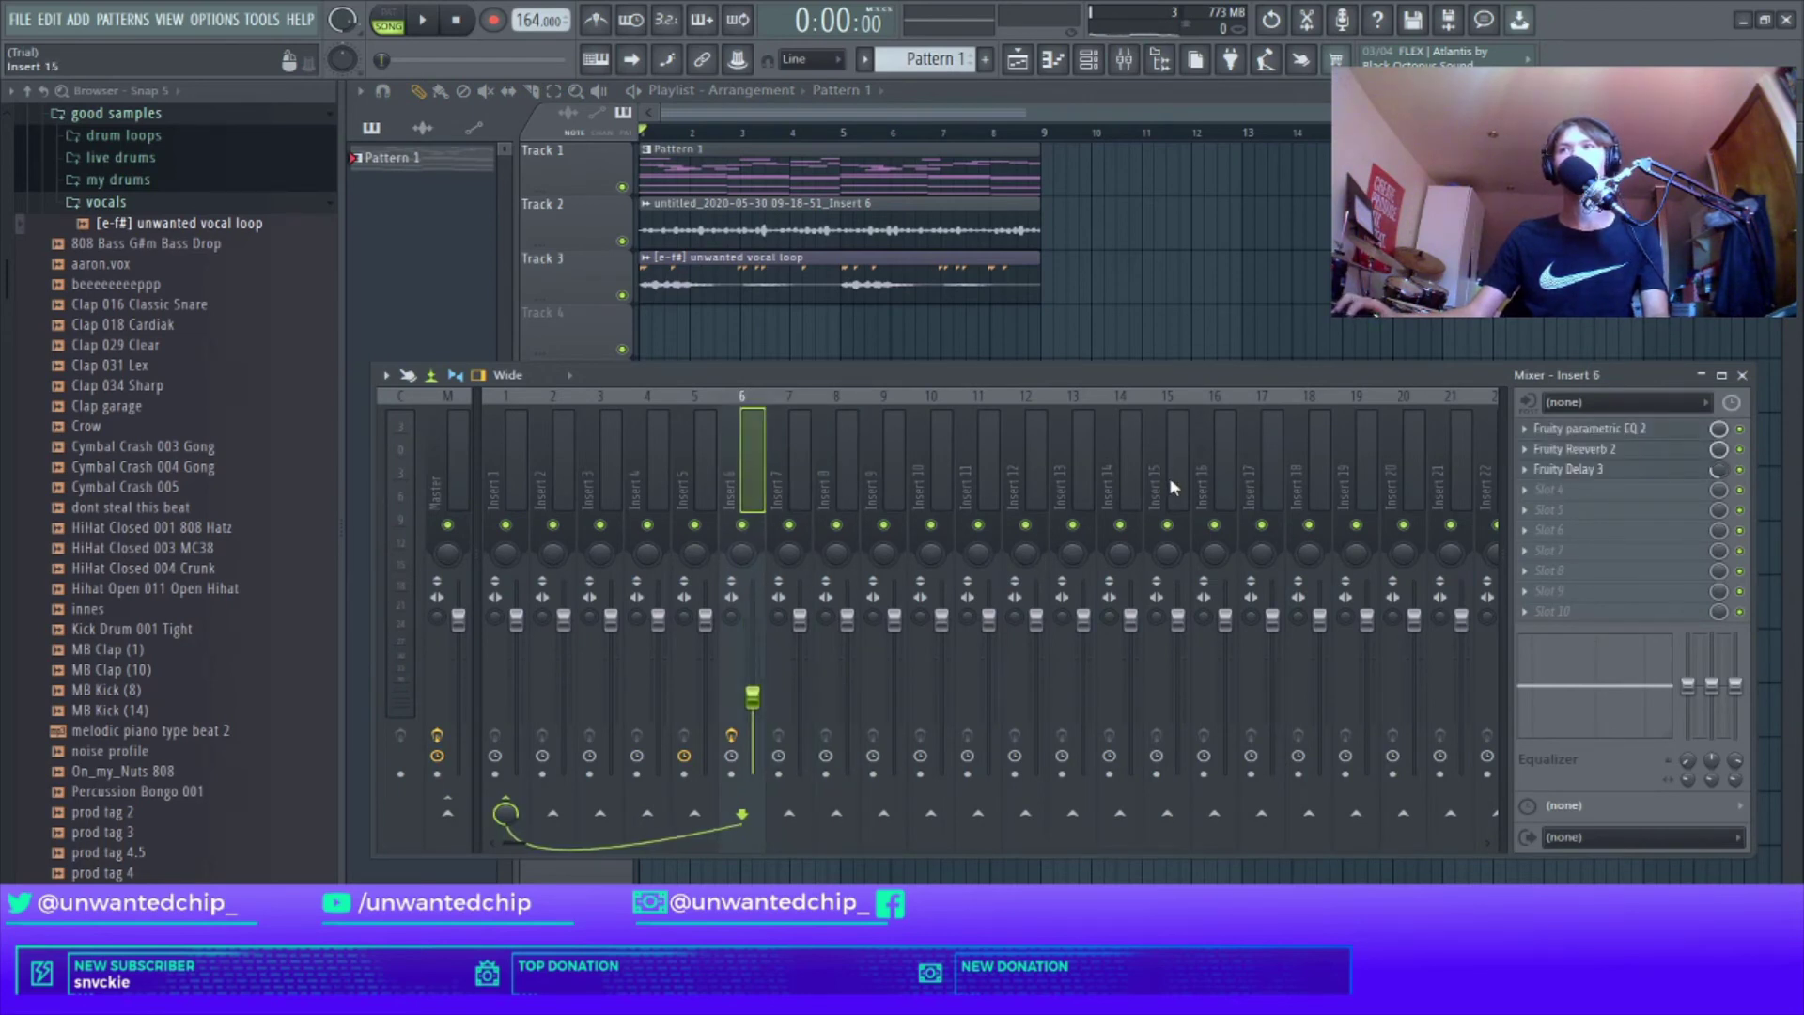
{"action": "left_click", "coordinate": [1564, 434]}
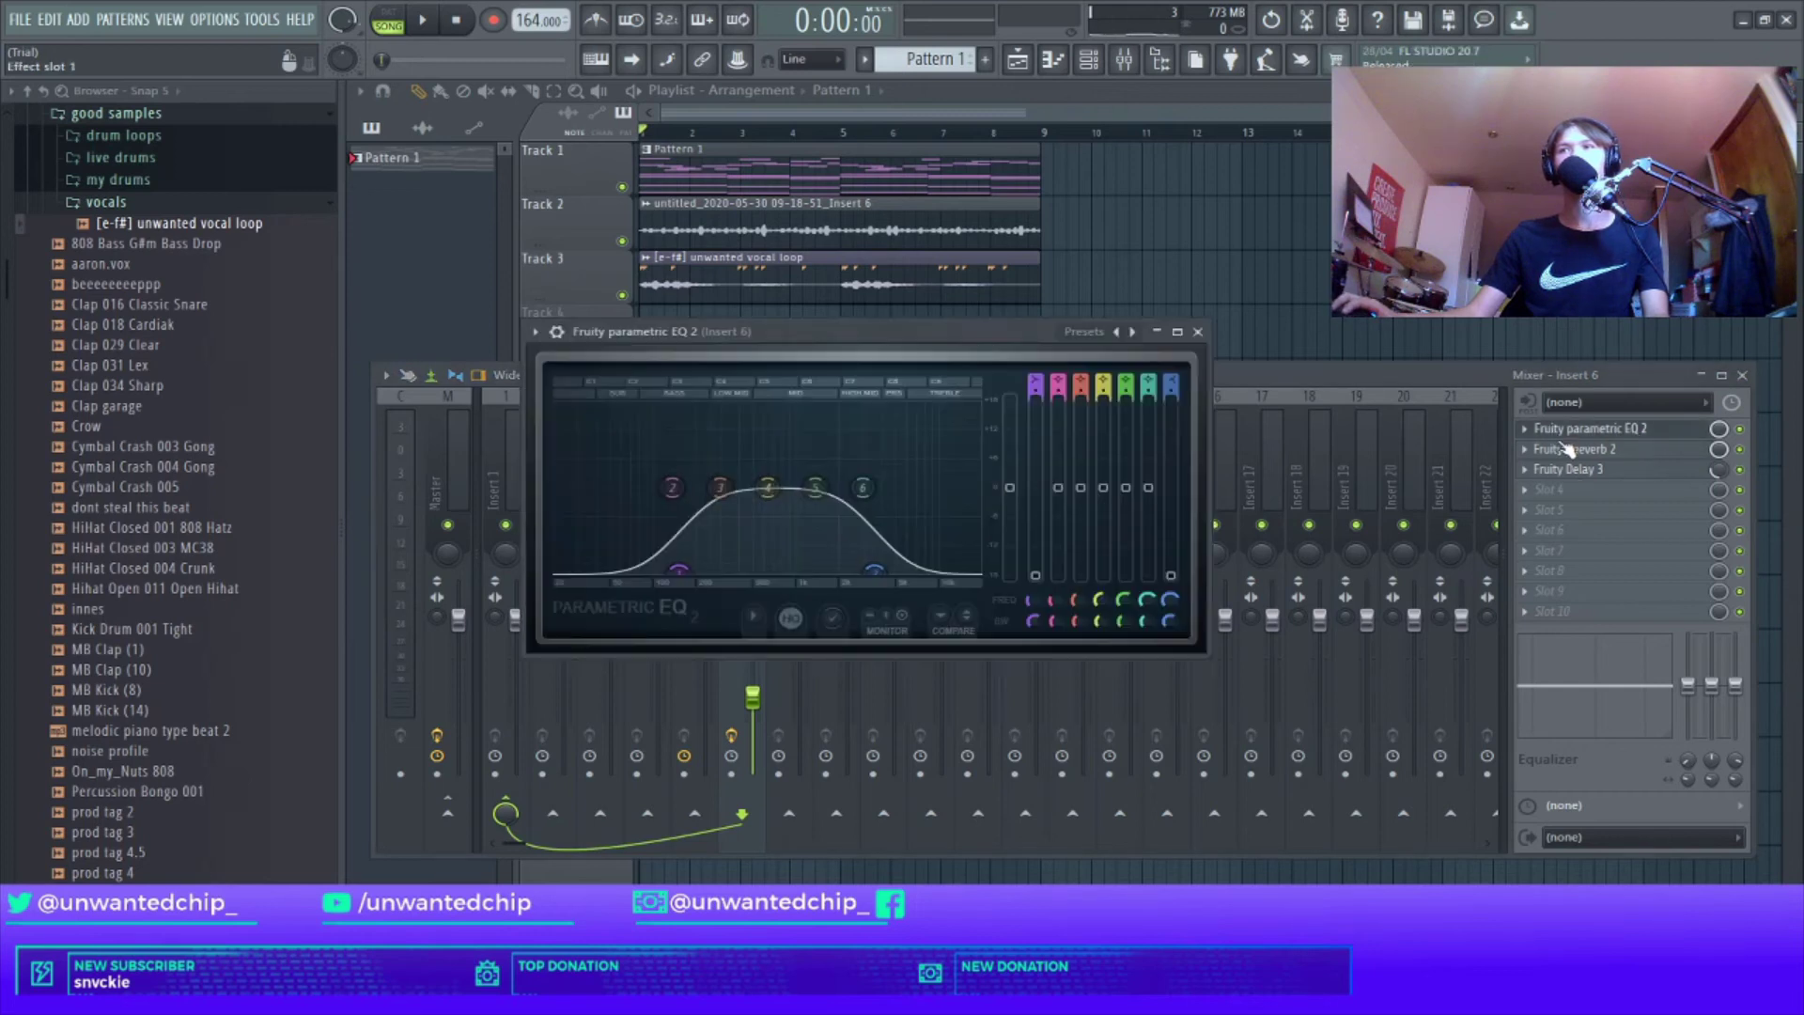
{"action": "left_click", "coordinate": [1197, 332]}
{"action": "right_click", "coordinate": [754, 719]}
{"action": "left_click", "coordinate": [793, 693]}
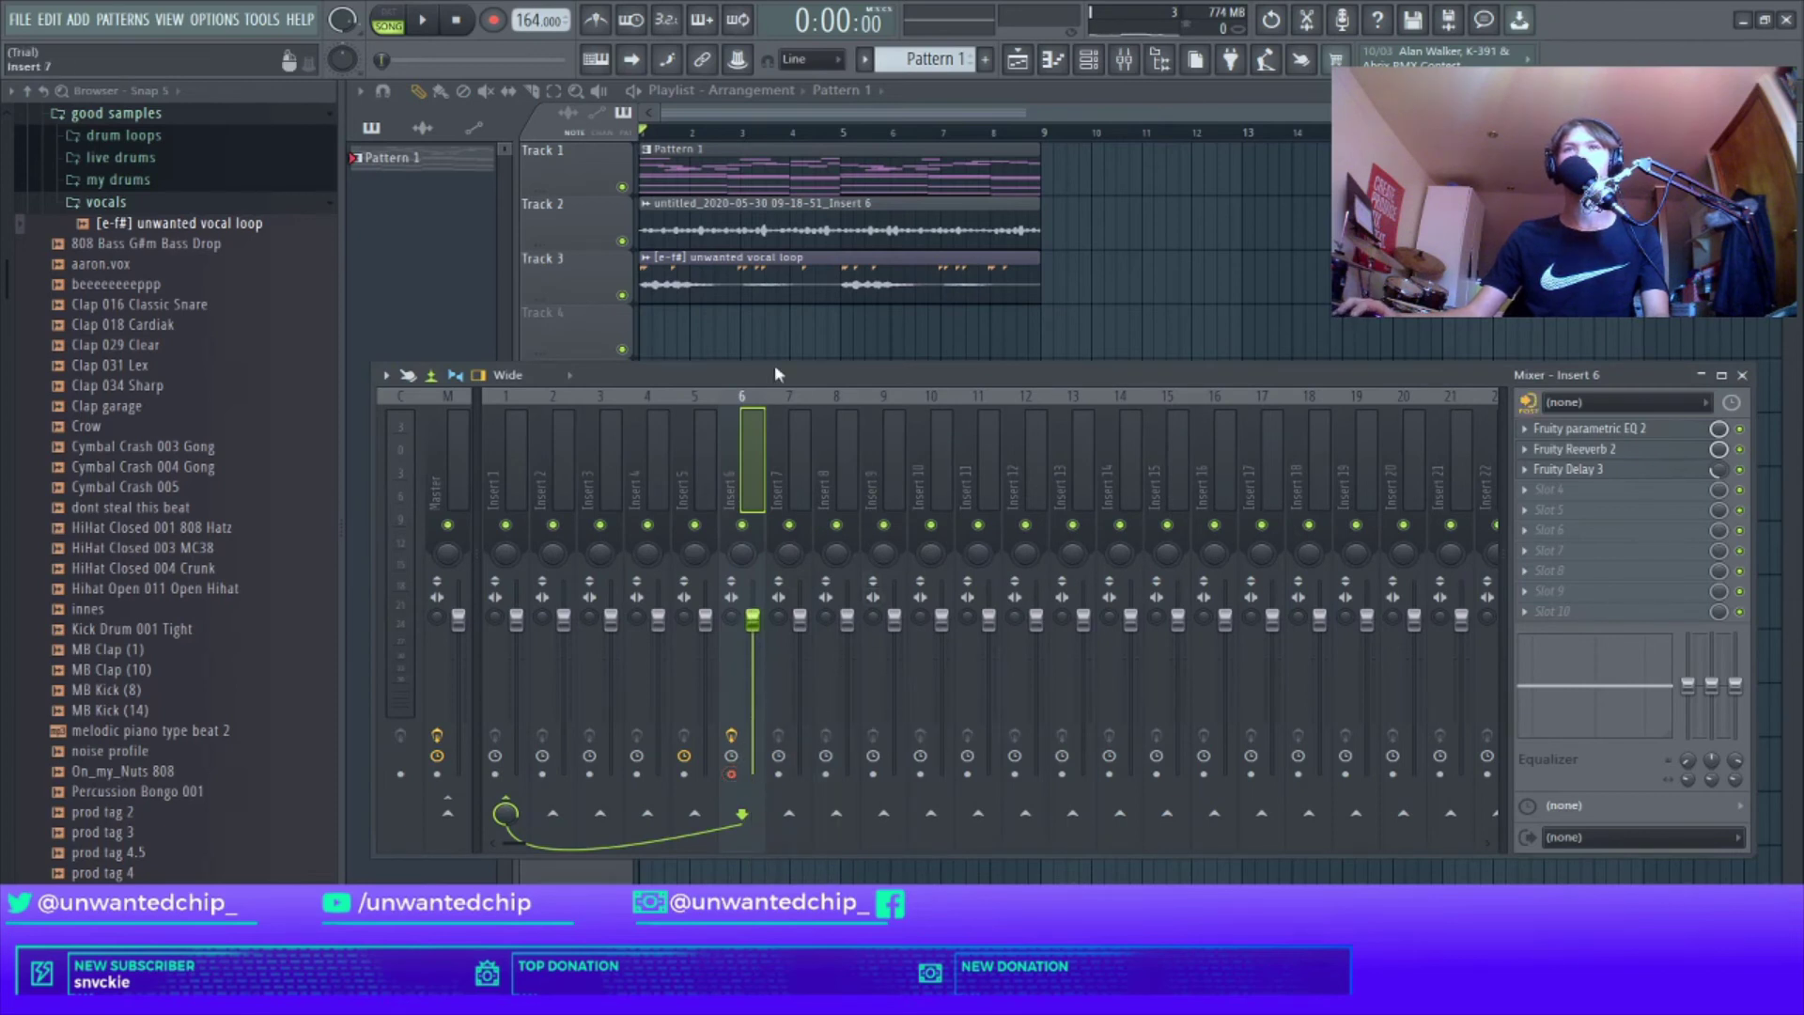
{"action": "key", "text": "alt+r"}
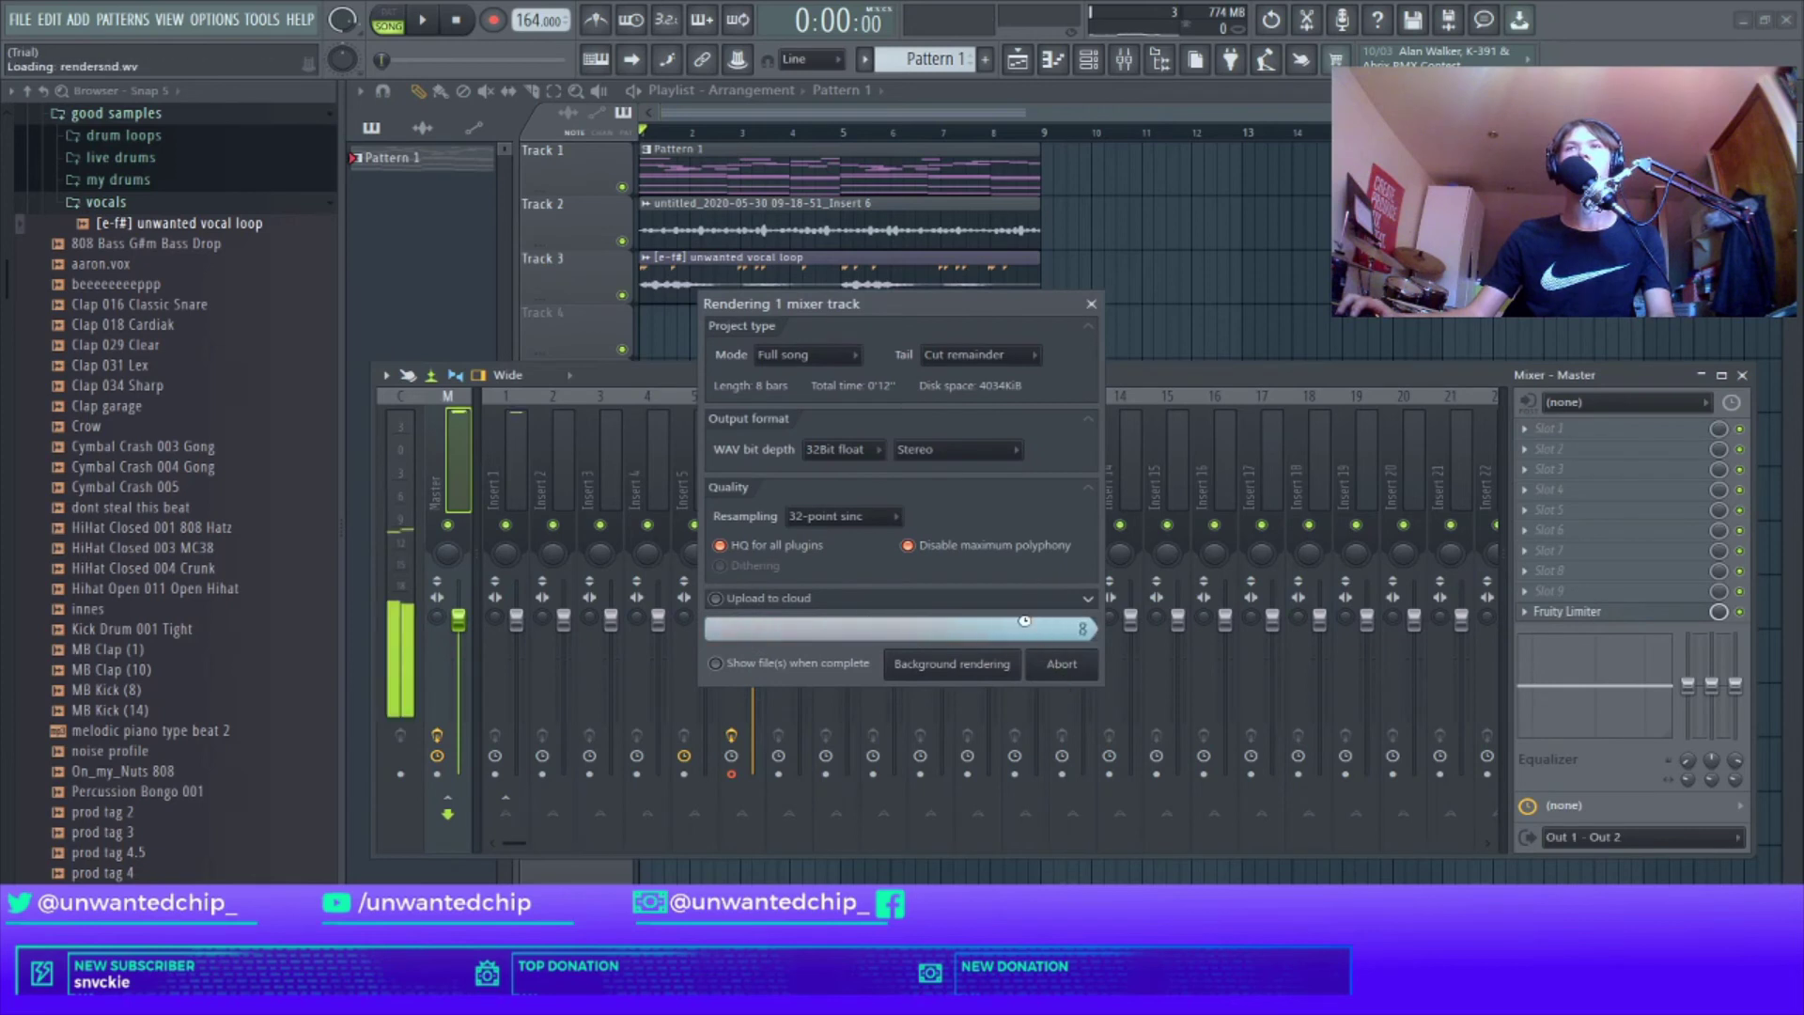
Step: Lower the newly rendered Insert 6 clip's channel volume to about 50% and replay the arrangement to judge the level
{"action": "key", "text": "space"}
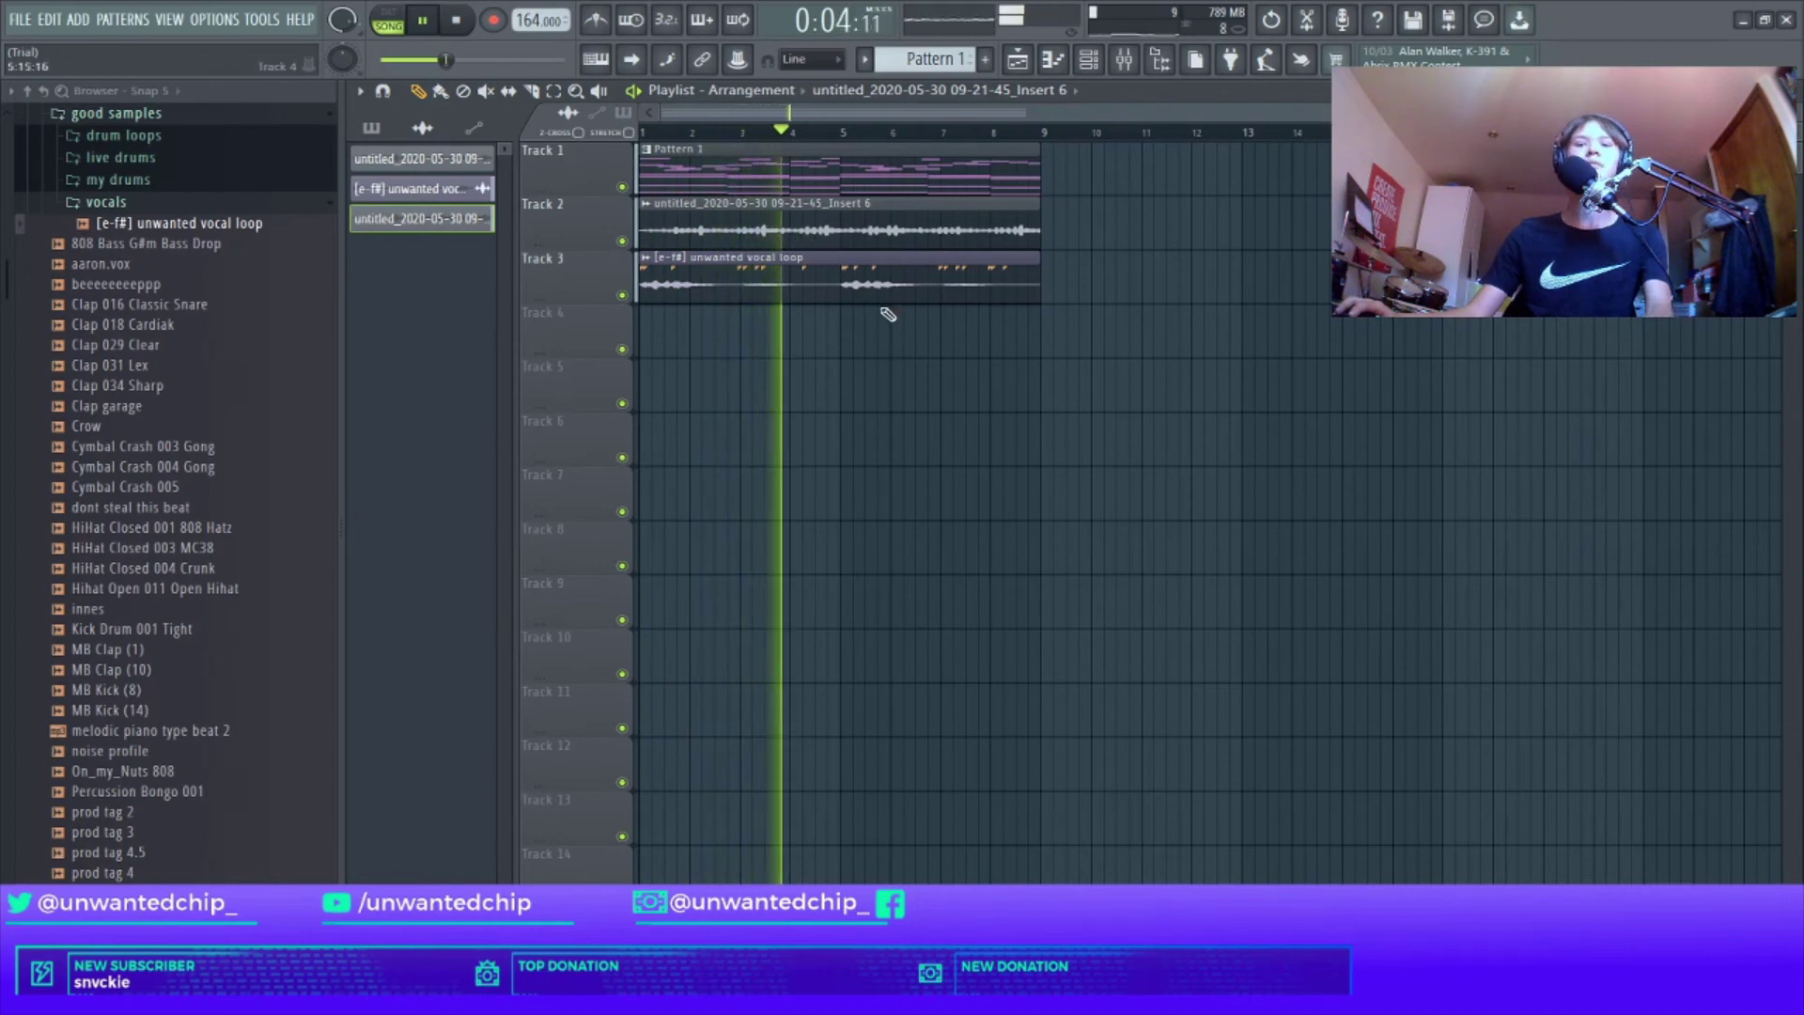
{"action": "double_click", "coordinate": [857, 235]}
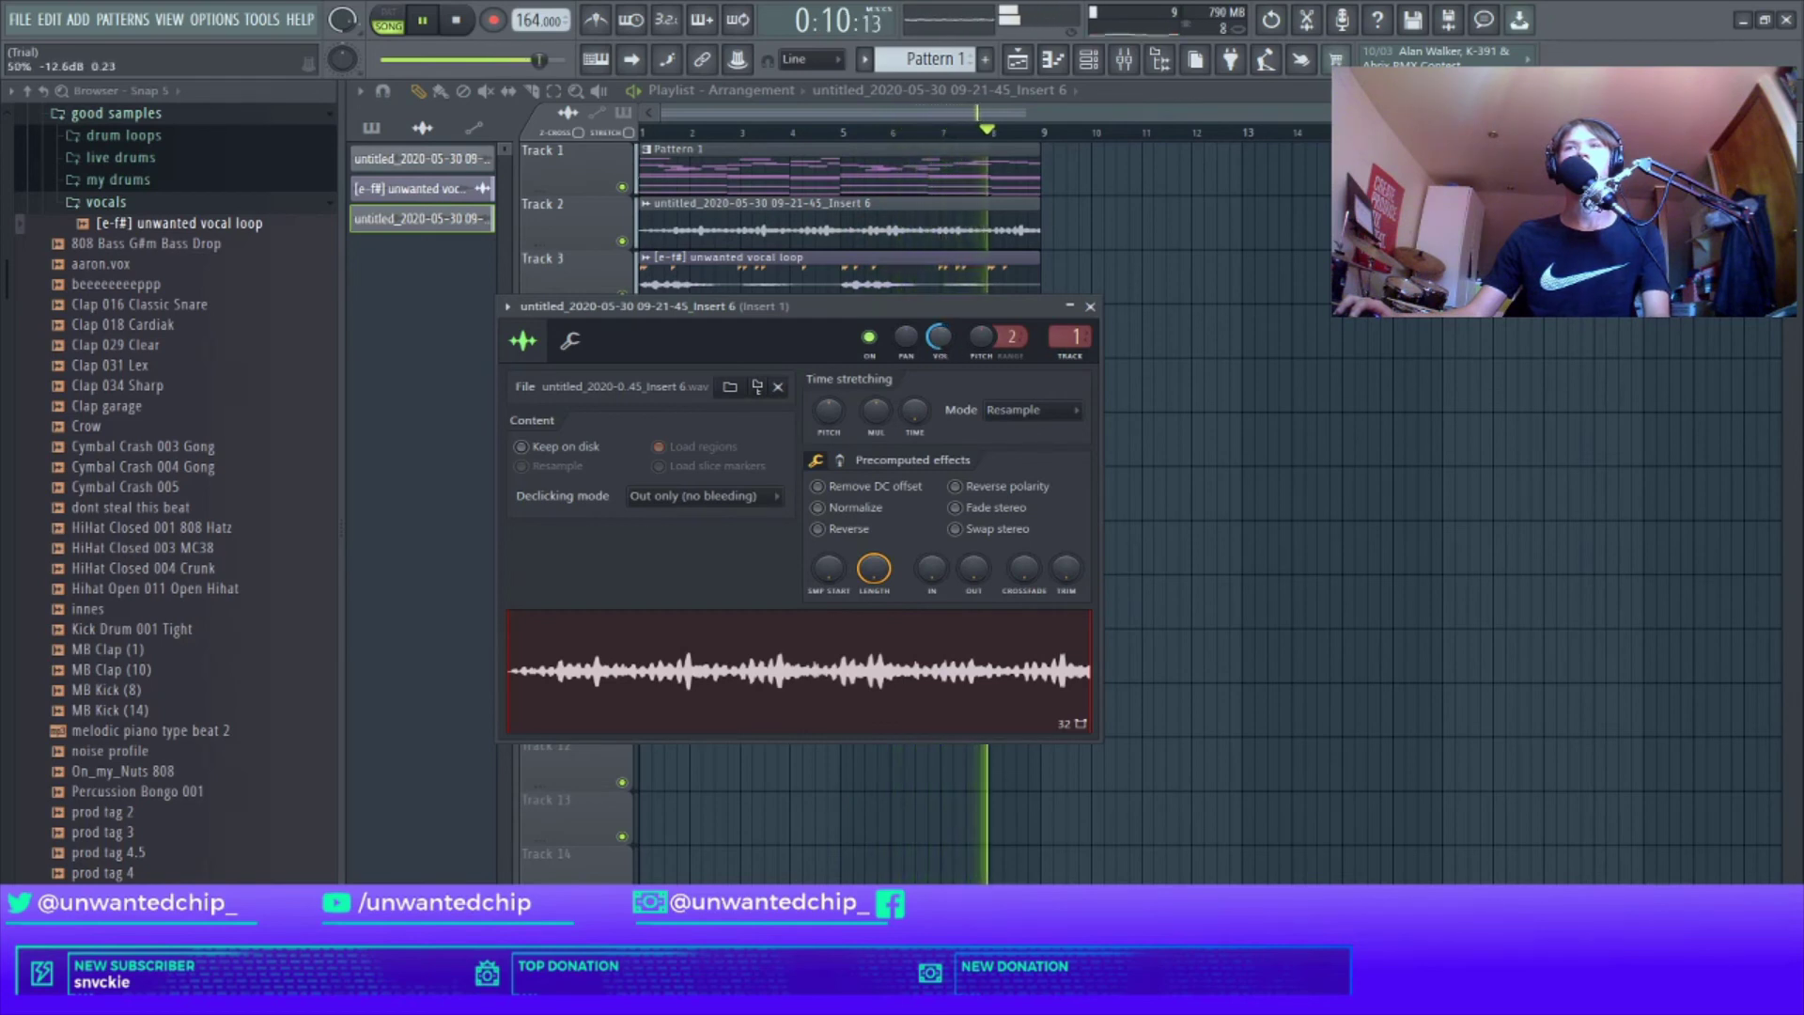
{"action": "key", "text": "space"}
{"action": "key", "text": "space"}
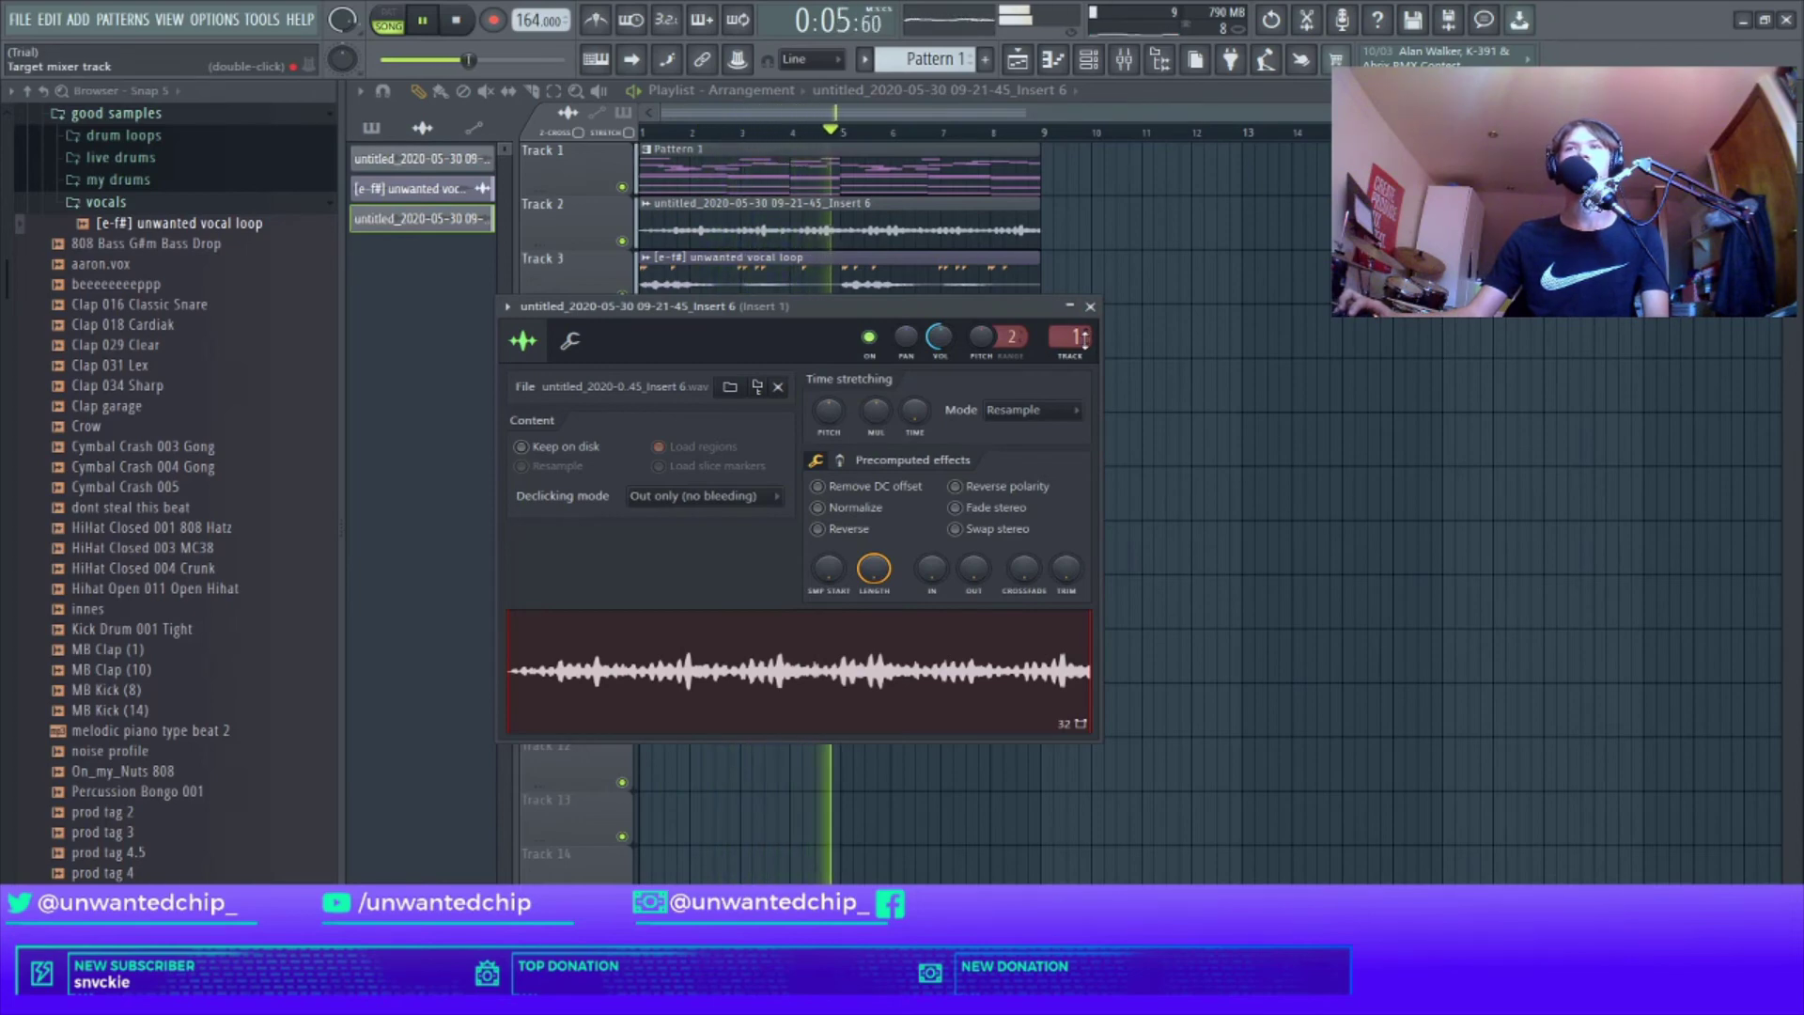
{"action": "left_click", "coordinate": [1090, 306]}
{"action": "key", "text": "space"}
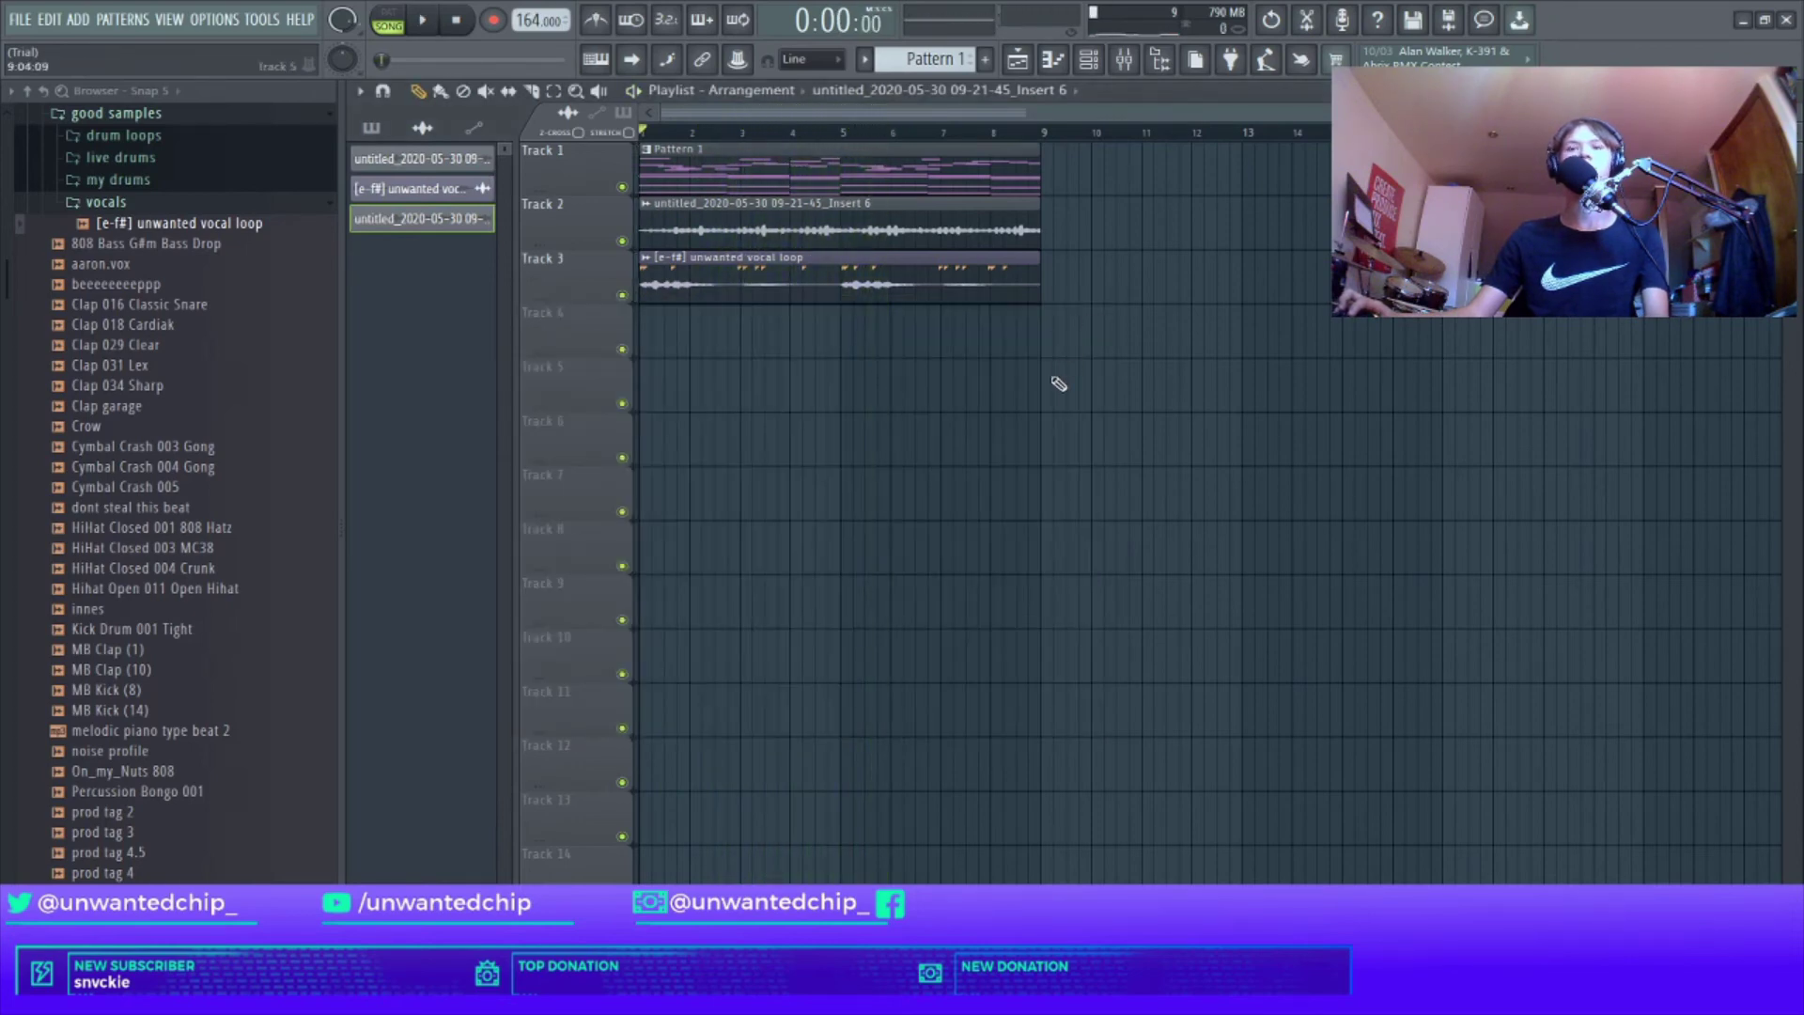
Step: Add Fruity Parametric EQ 2 to the first effect slot of Insert 1 and cut the low frequencies with band 1
{"action": "key", "text": "F9"}
{"action": "left_click", "coordinate": [1578, 428]}
{"action": "mouse_move", "coordinate": [1553, 450]}
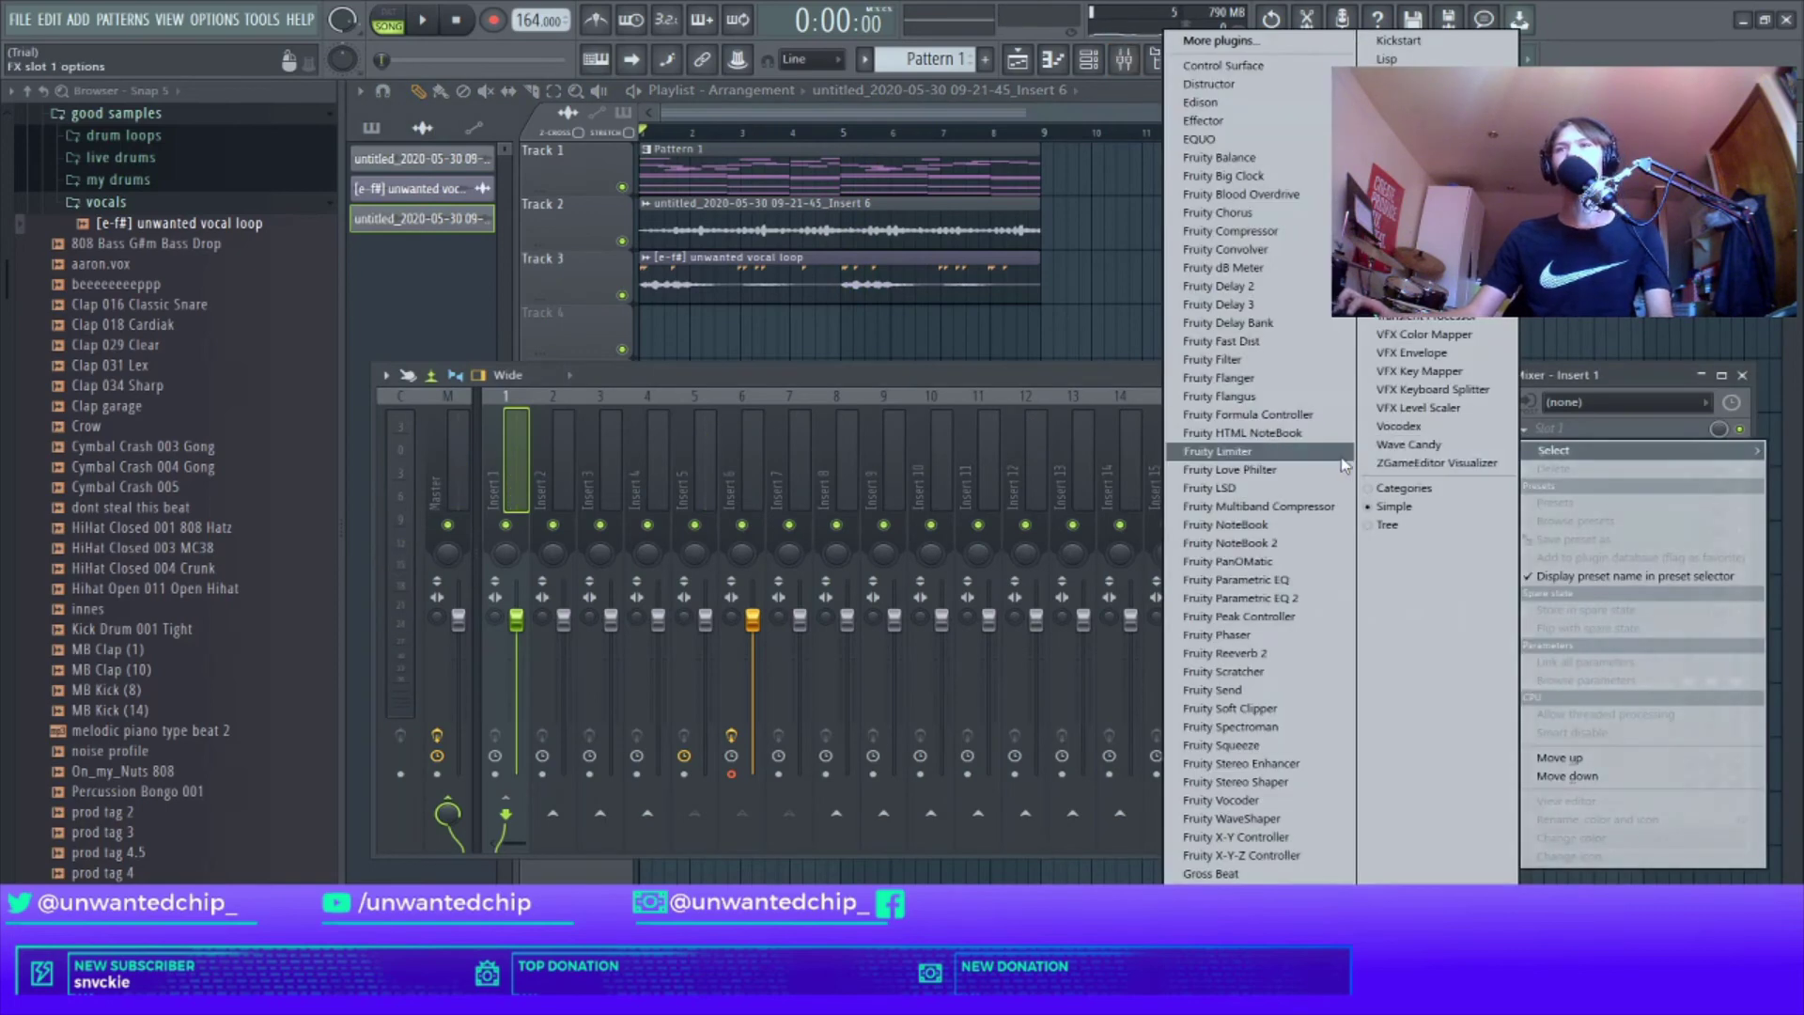
{"action": "left_click", "coordinate": [1318, 600]}
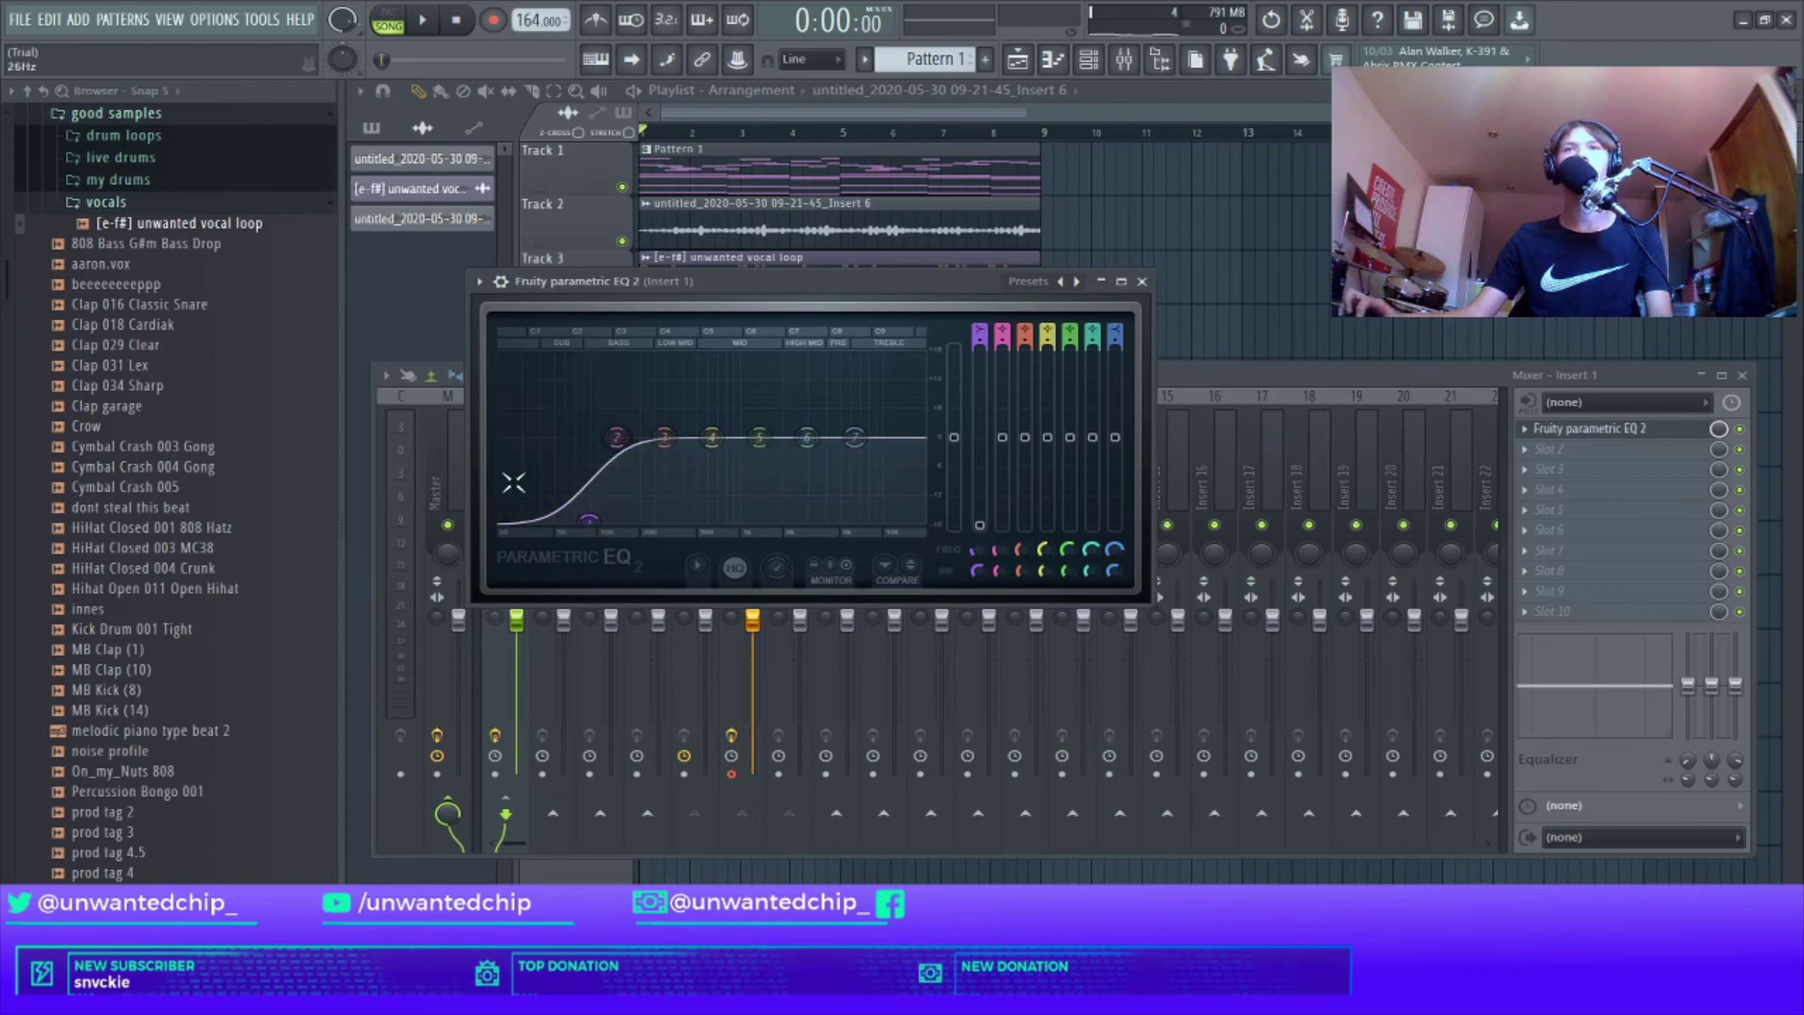
{"action": "left_click", "coordinate": [1142, 282]}
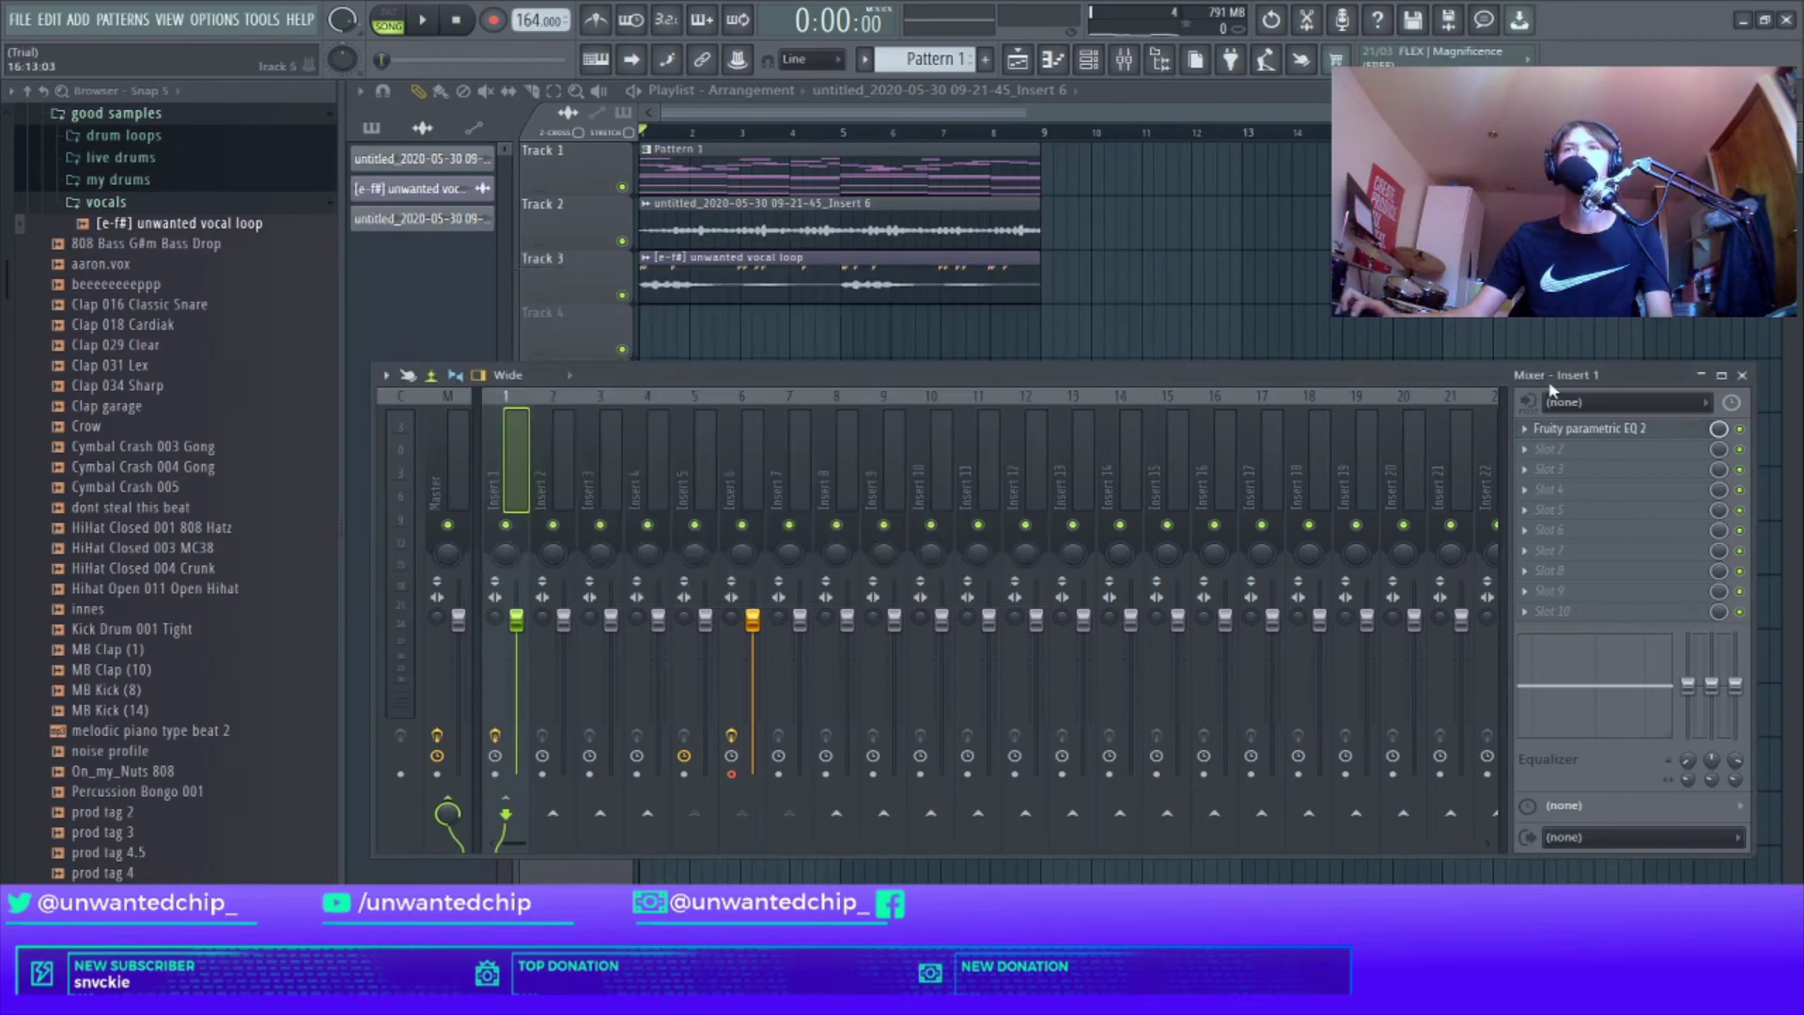
Step: Add iZotope Vinyl to Insert 1's second effect slot, raise Warp Depth slightly, set the year to 1970 and start playback
{"action": "left_click", "coordinate": [1567, 453]}
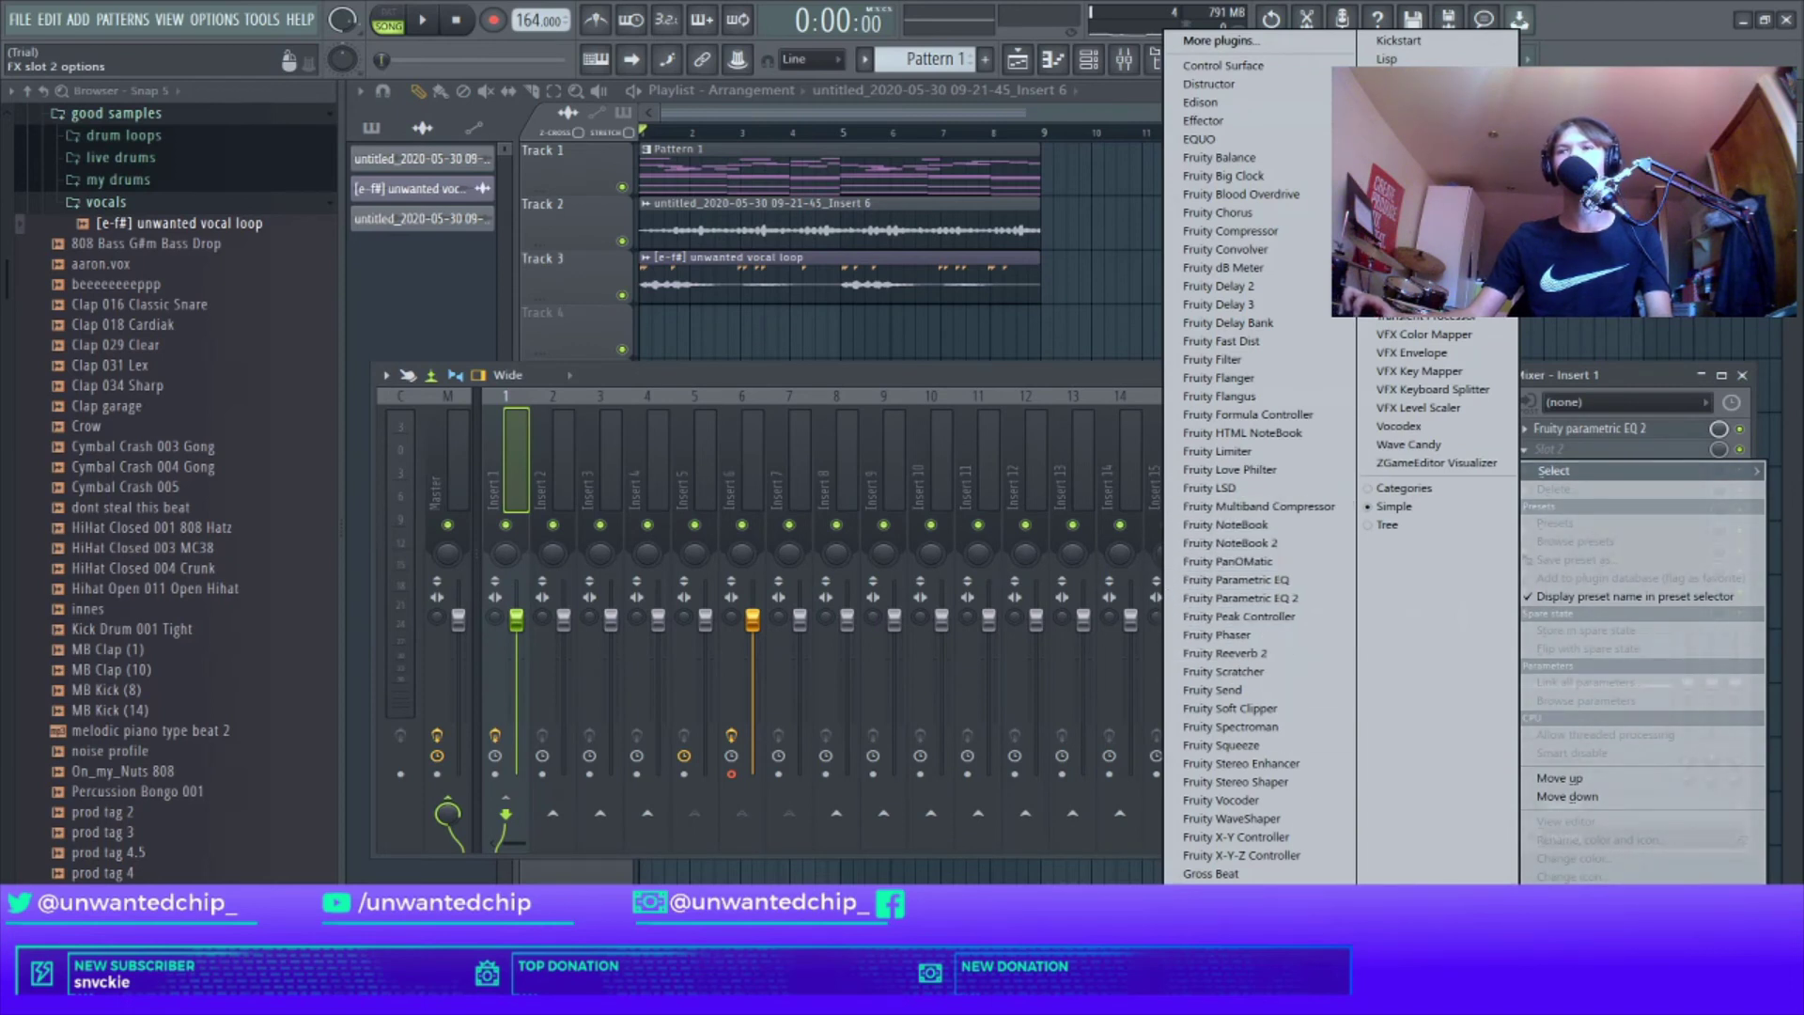
{"action": "left_click", "coordinate": [1221, 910]}
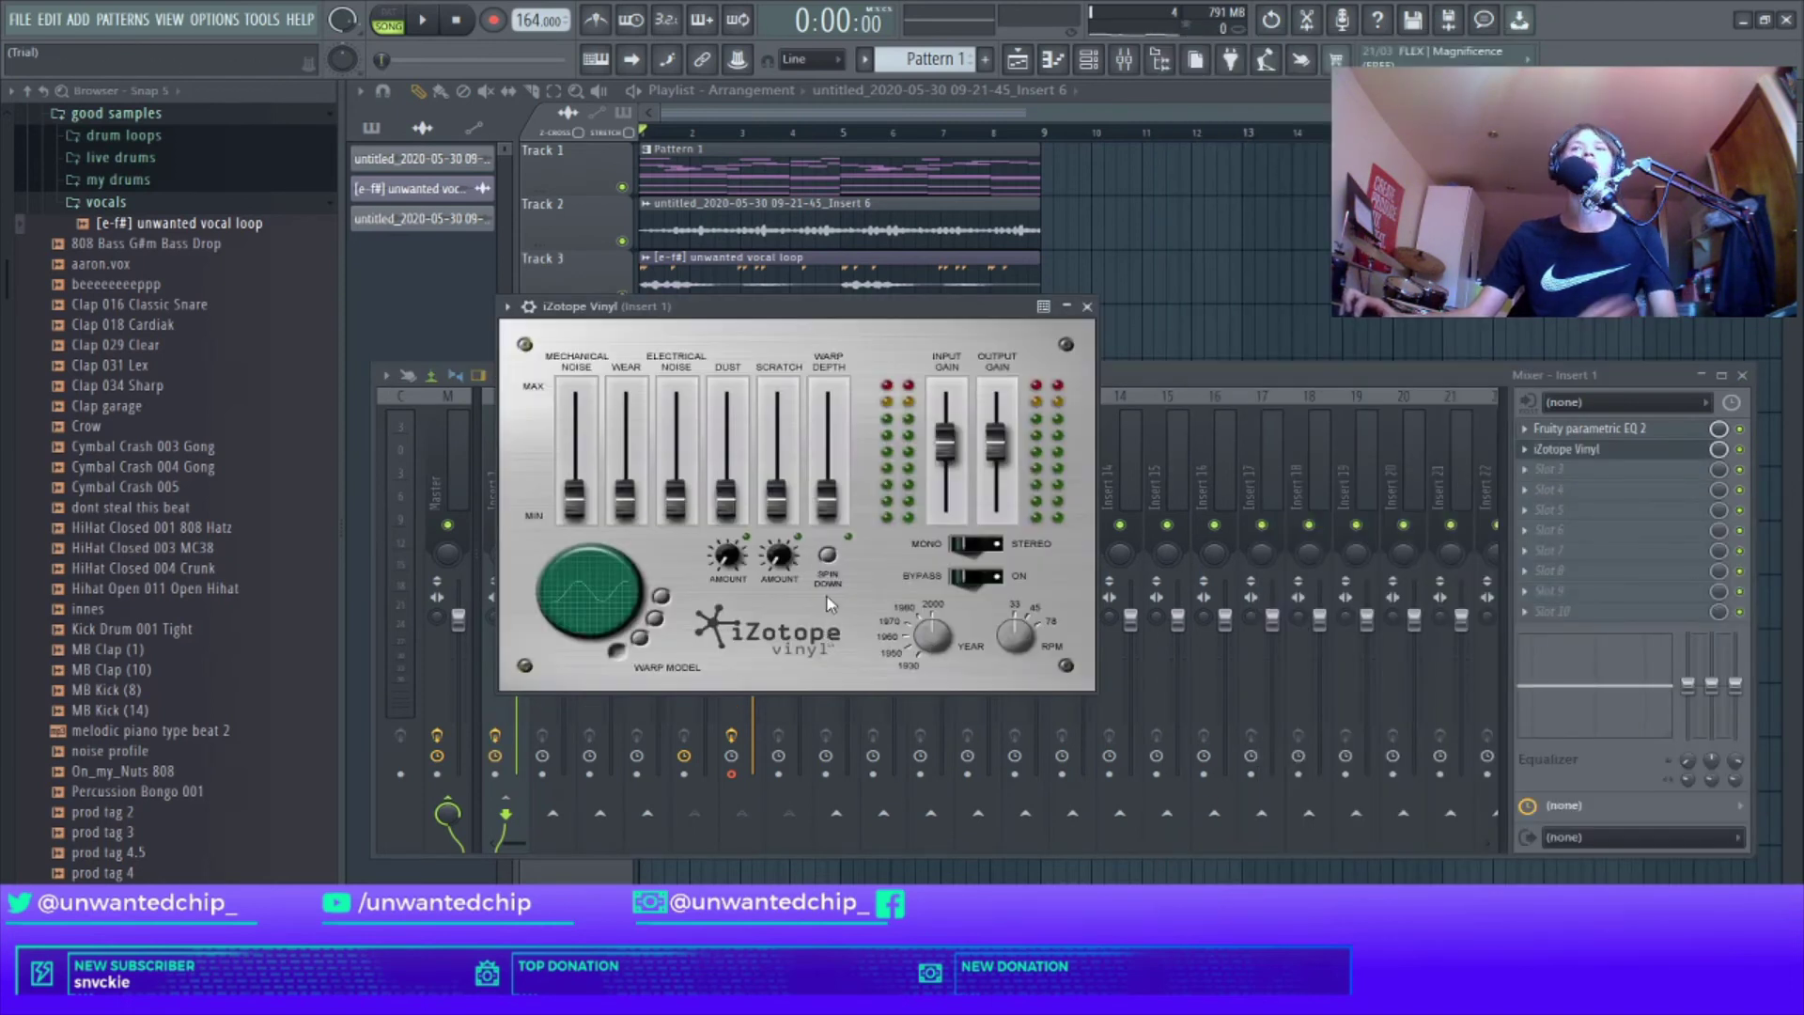
{"action": "left_click", "coordinate": [826, 500]}
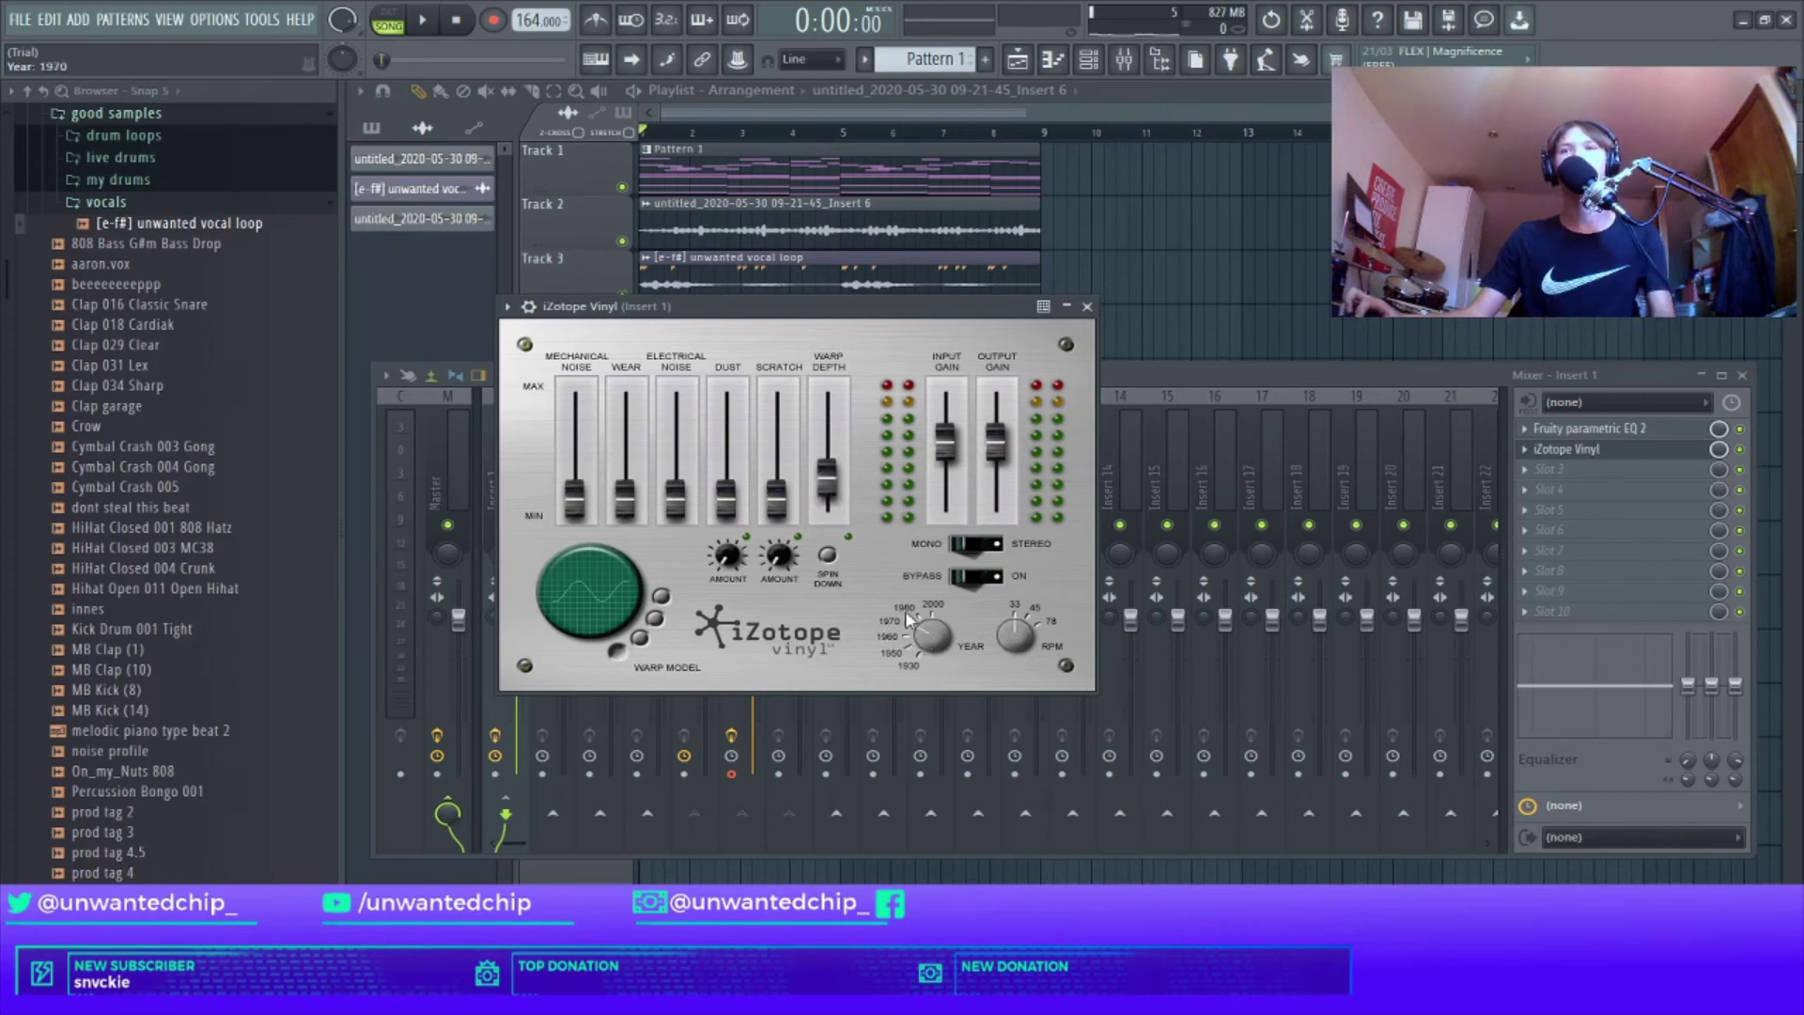
{"action": "key", "text": "space"}
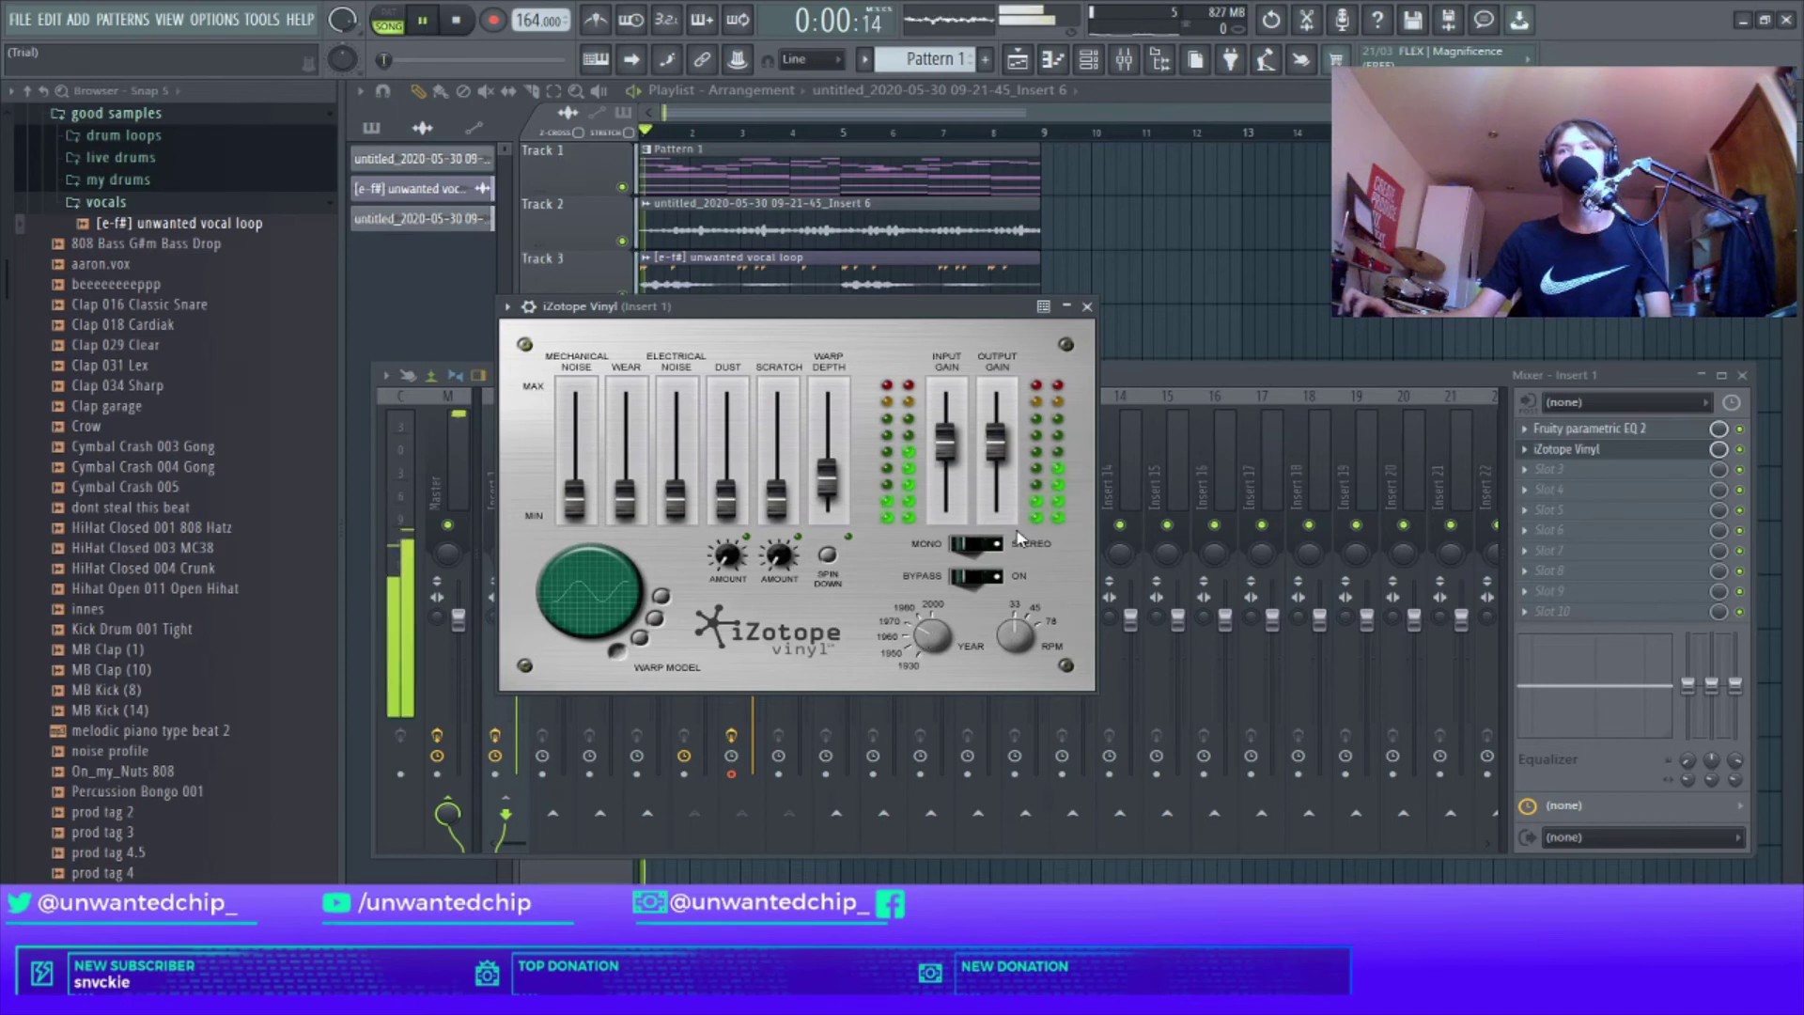
Step: Set iZotope Vinyl's year to 1970 on Insert 1 and close the plugin and the mixer
{"action": "left_click_drag", "start_coordinate": [947, 620], "coordinate": [926, 644]}
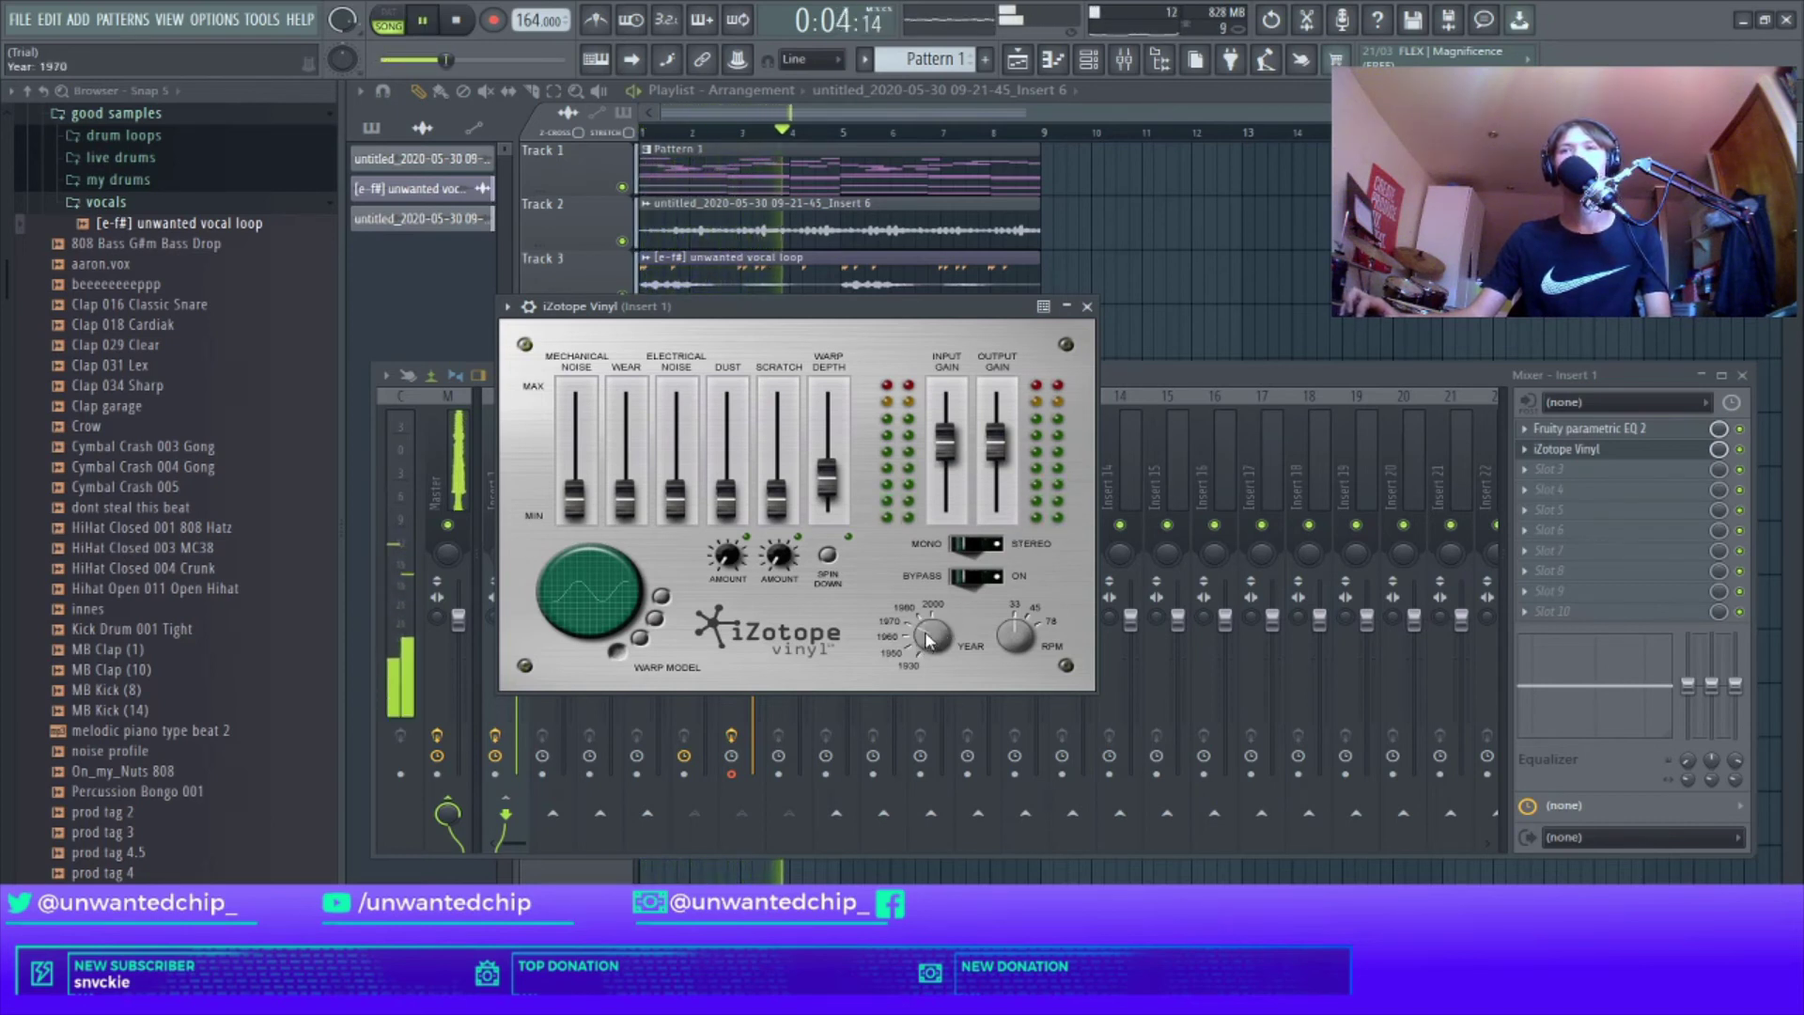
{"action": "left_click", "coordinate": [1087, 306]}
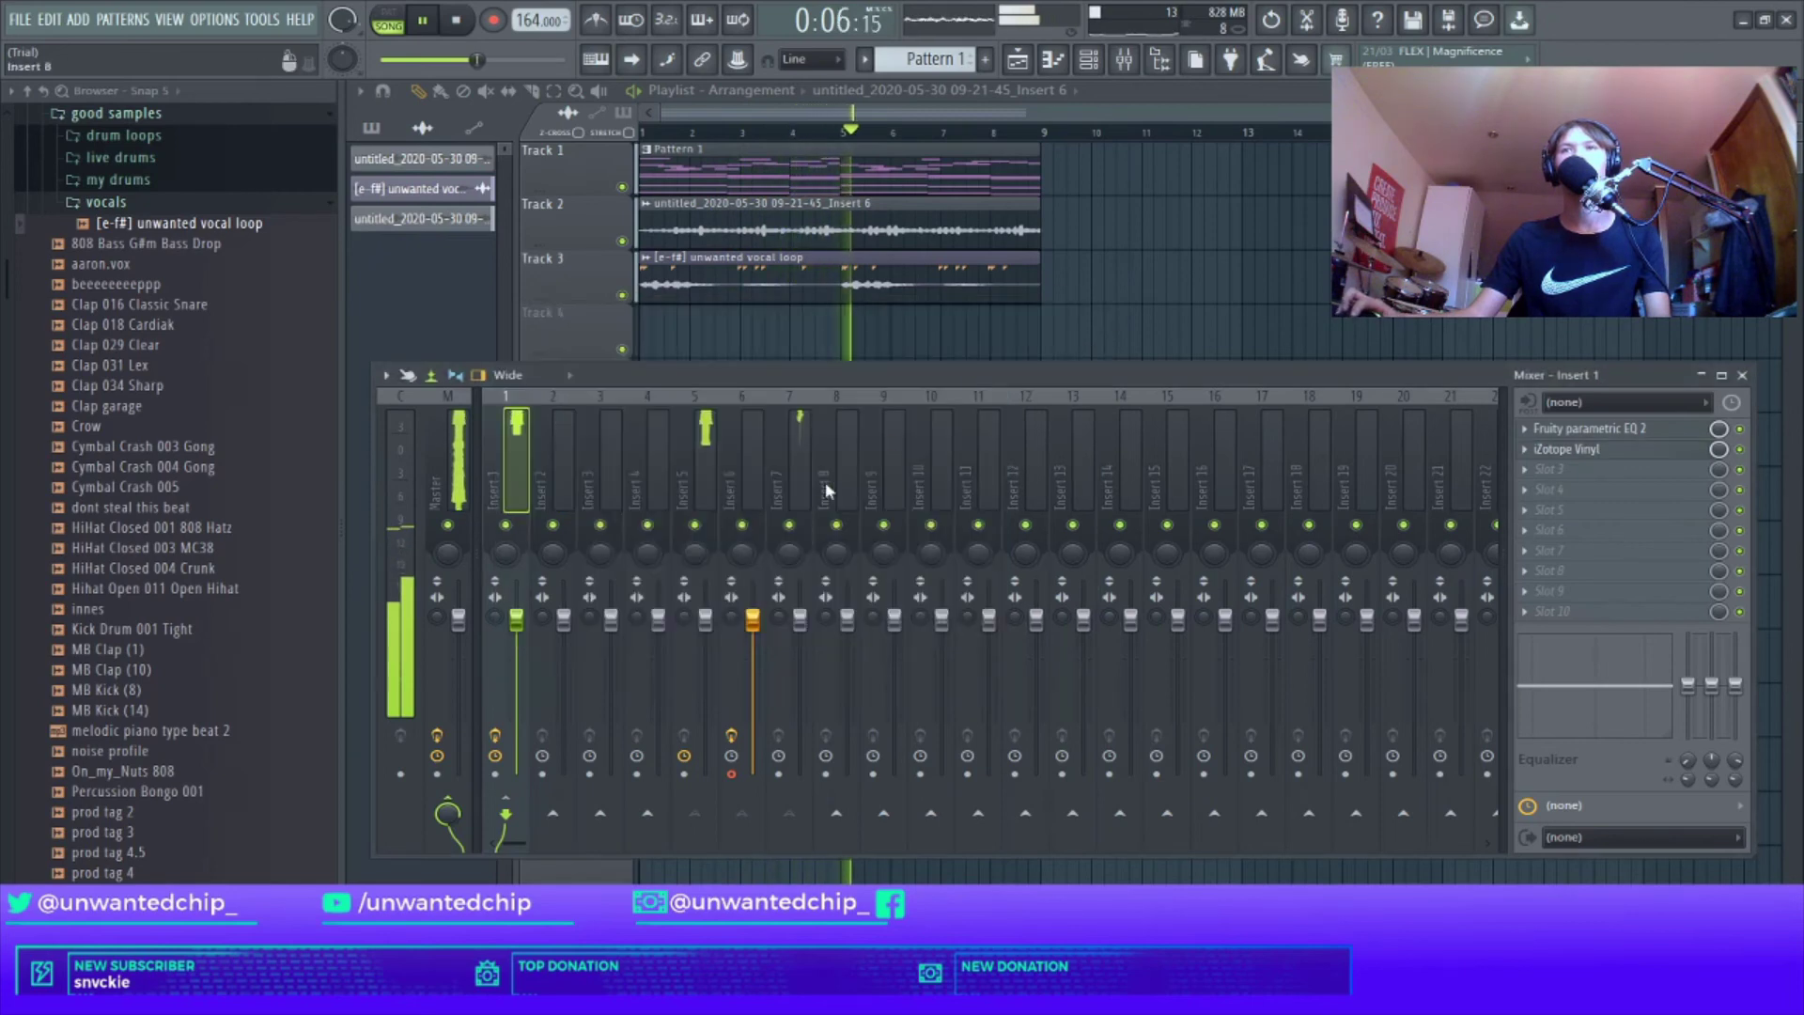
{"action": "key", "text": "F9"}
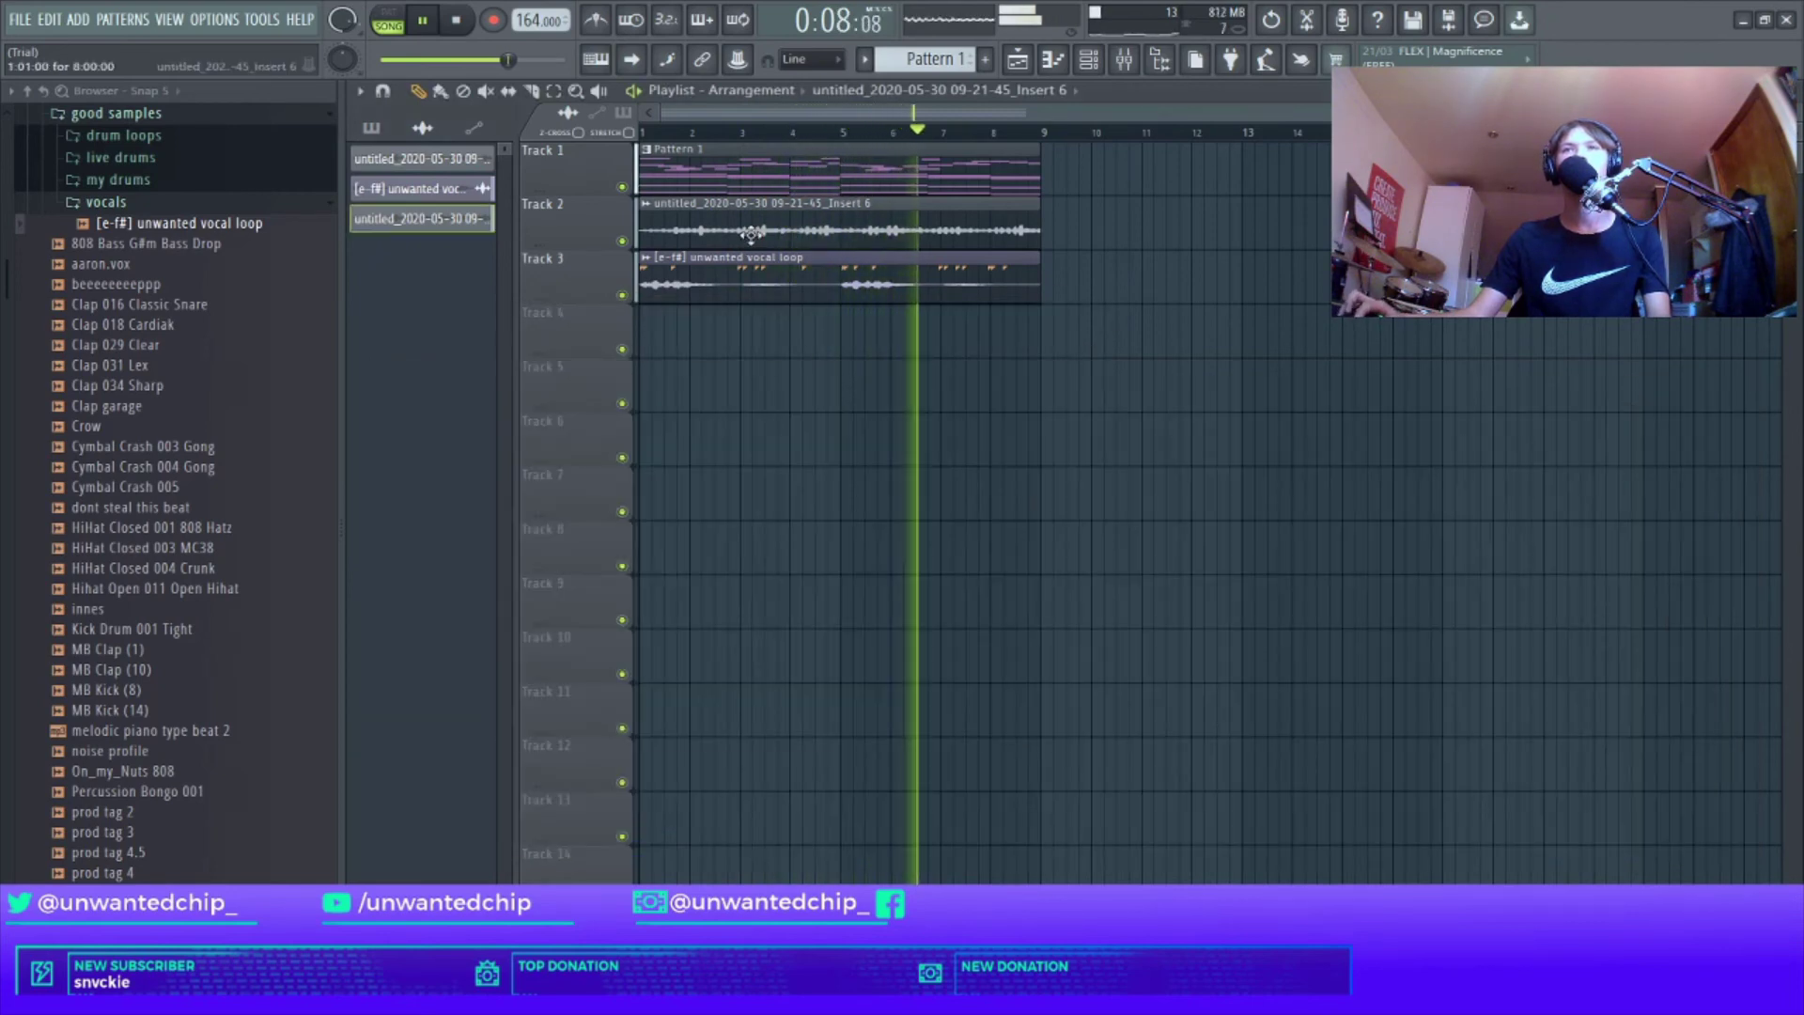
Step: Check the channel settings of the rendered Insert 6 audio clip and close them
{"action": "left_click", "coordinate": [422, 217]}
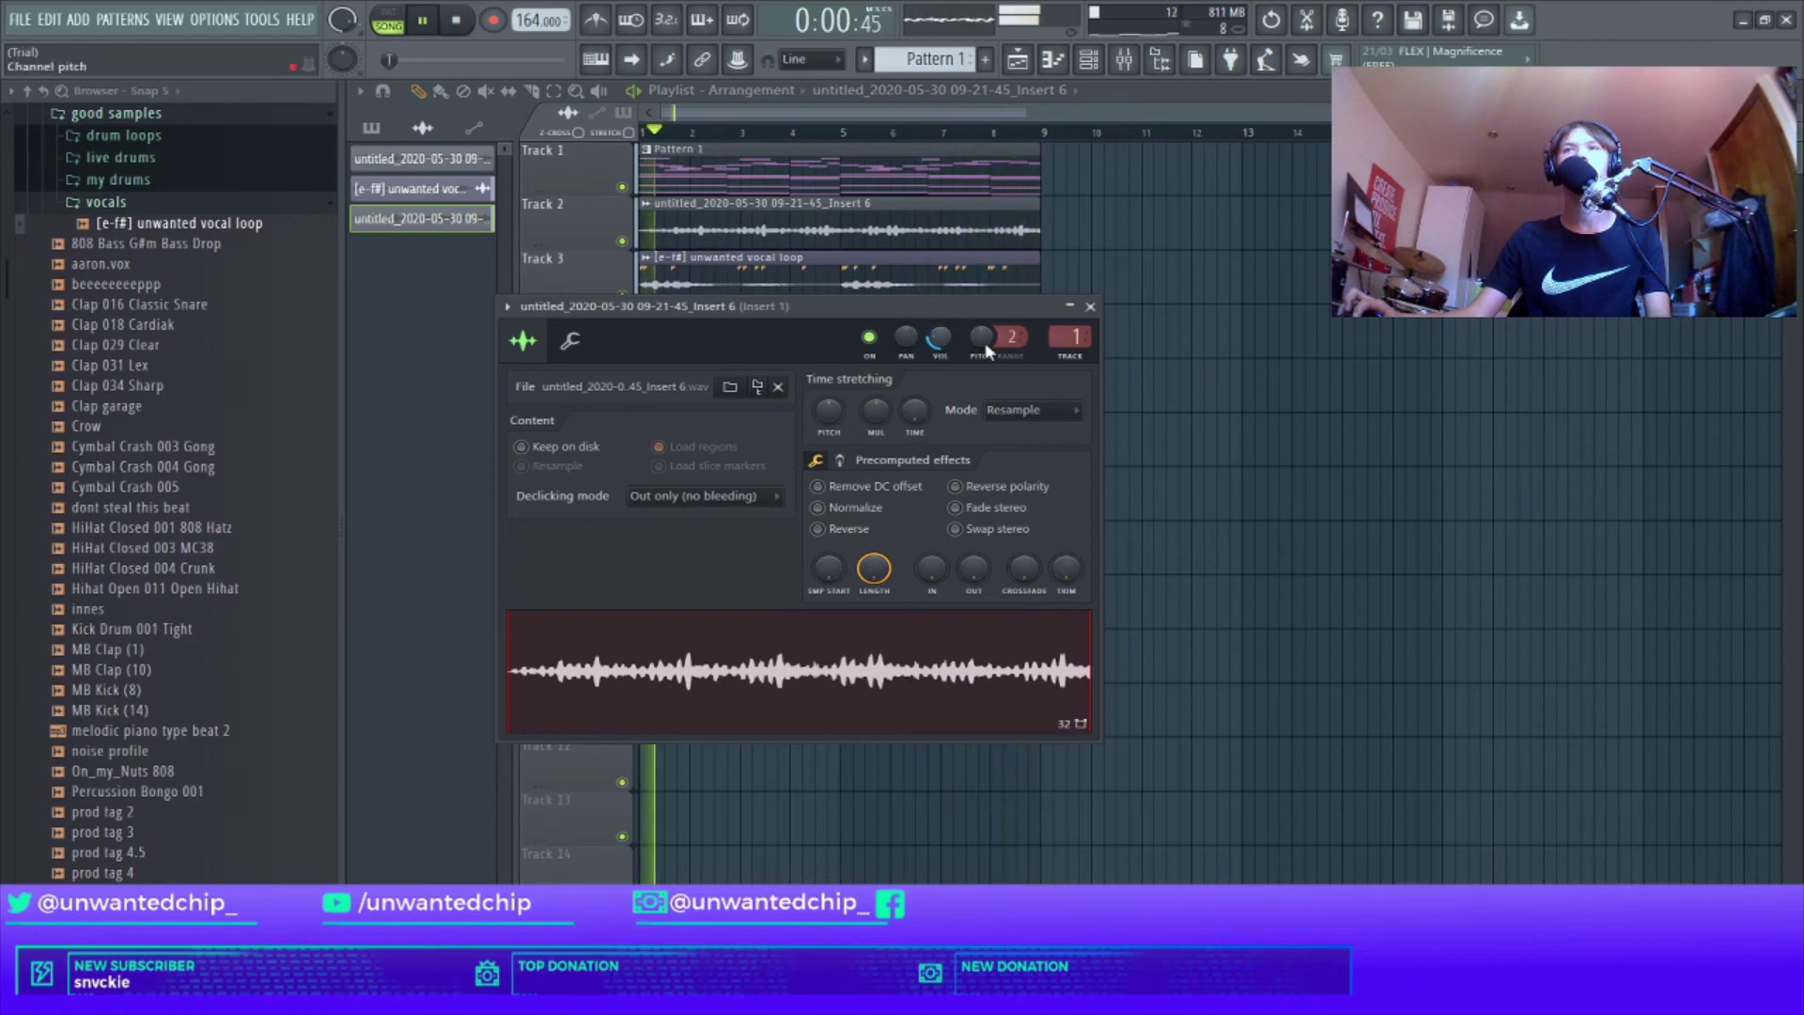
{"action": "left_click", "coordinate": [1090, 306]}
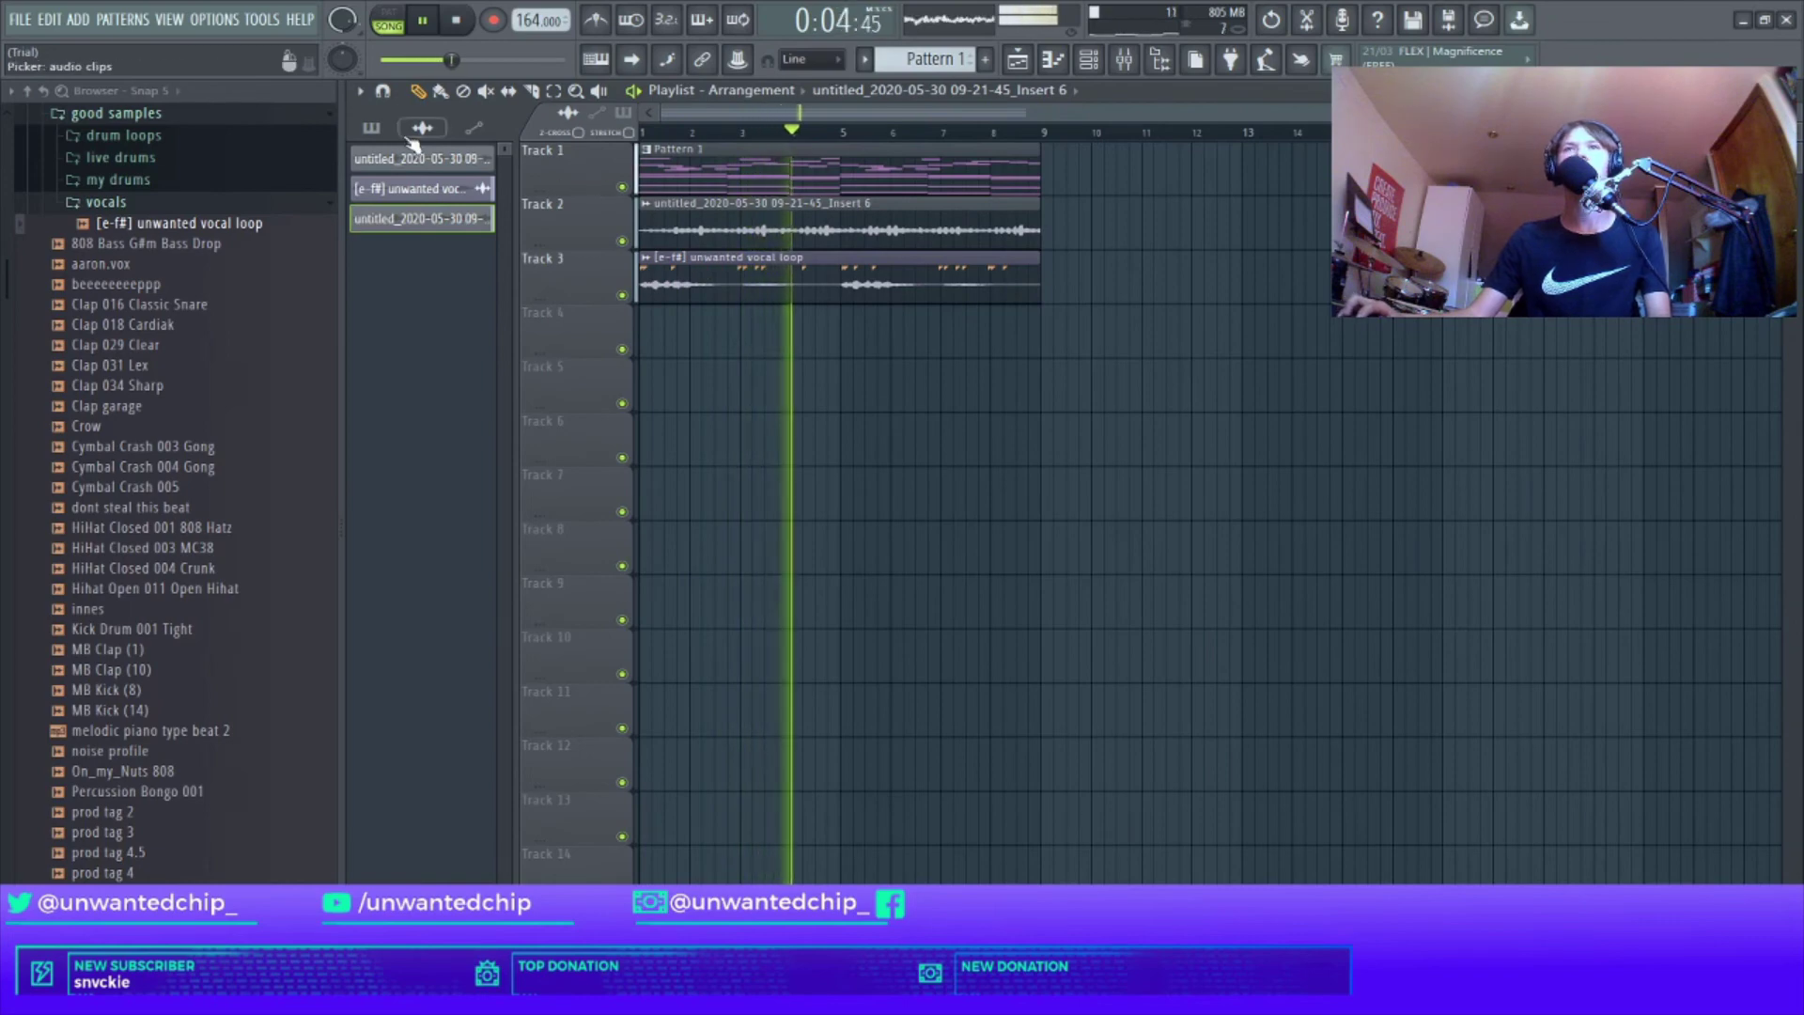
Step: Review Pattern 1's Addictive Keys melody and chord notes during playback, stop playback and return to the playlist
{"action": "left_click", "coordinate": [371, 127]}
{"action": "double_click", "coordinate": [918, 177]}
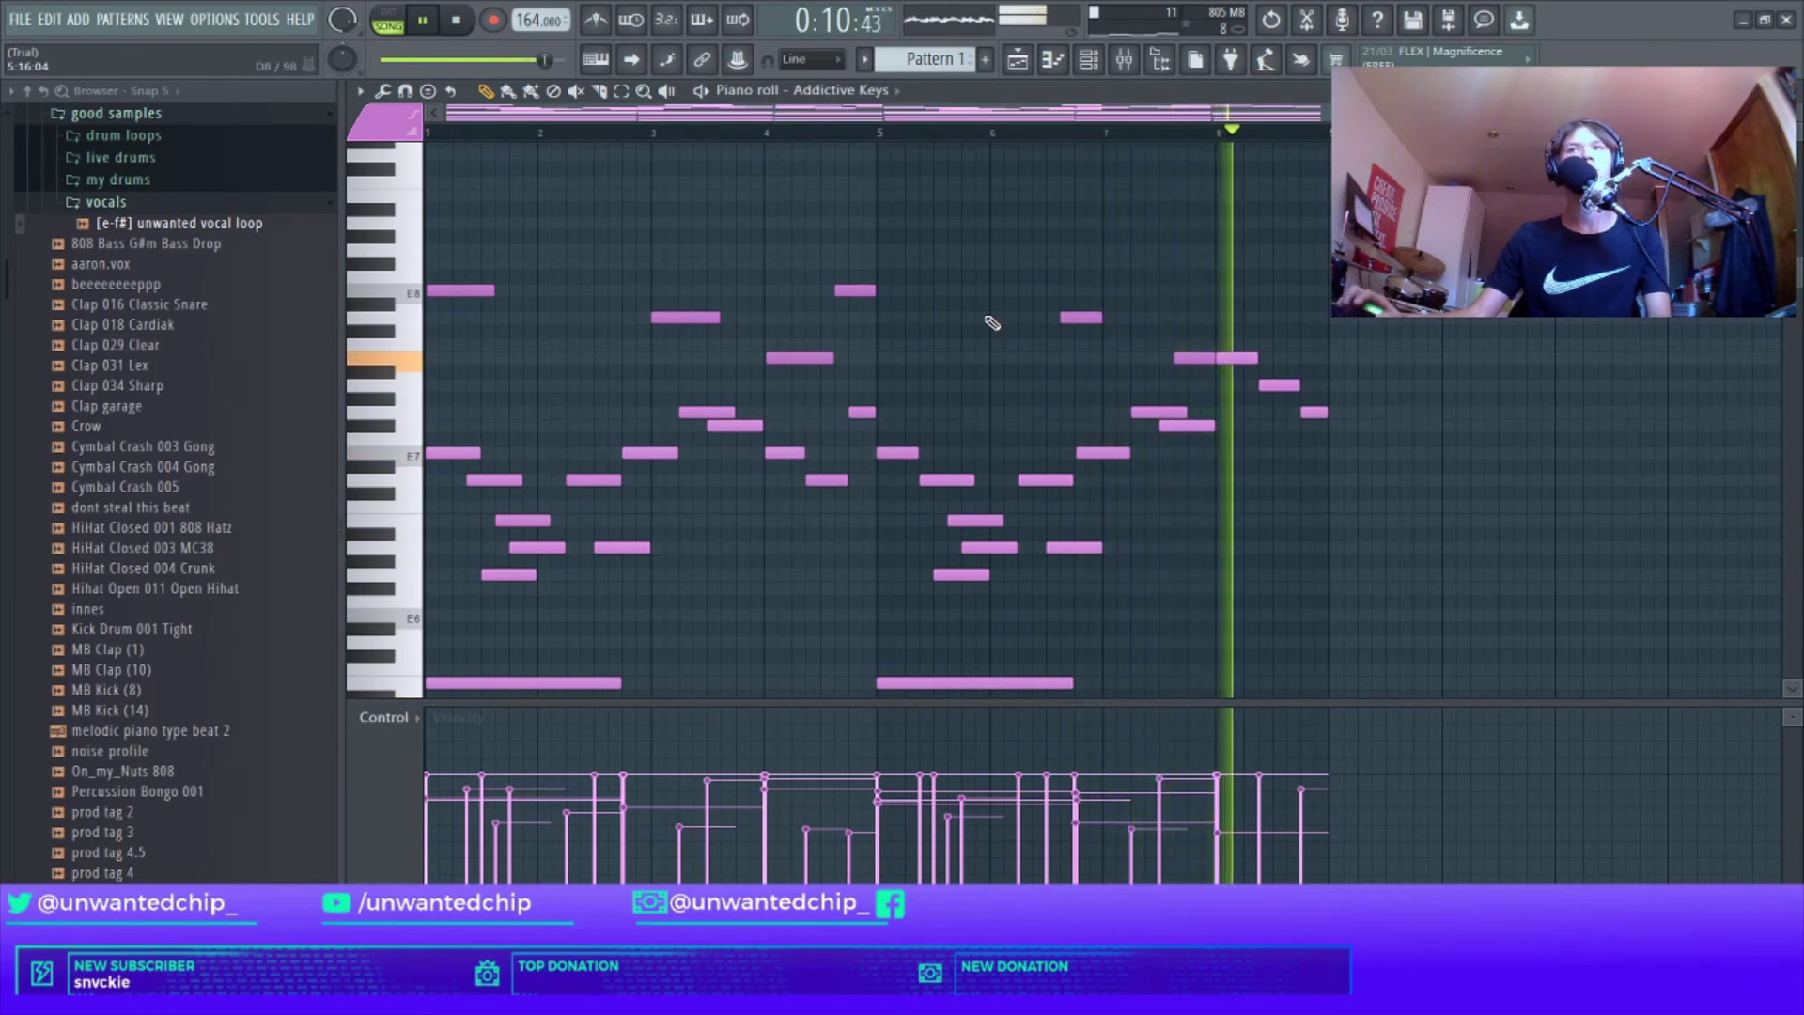
{"action": "scroll", "coordinate": [989, 320], "scroll_direction": "down", "scroll_amount": 4}
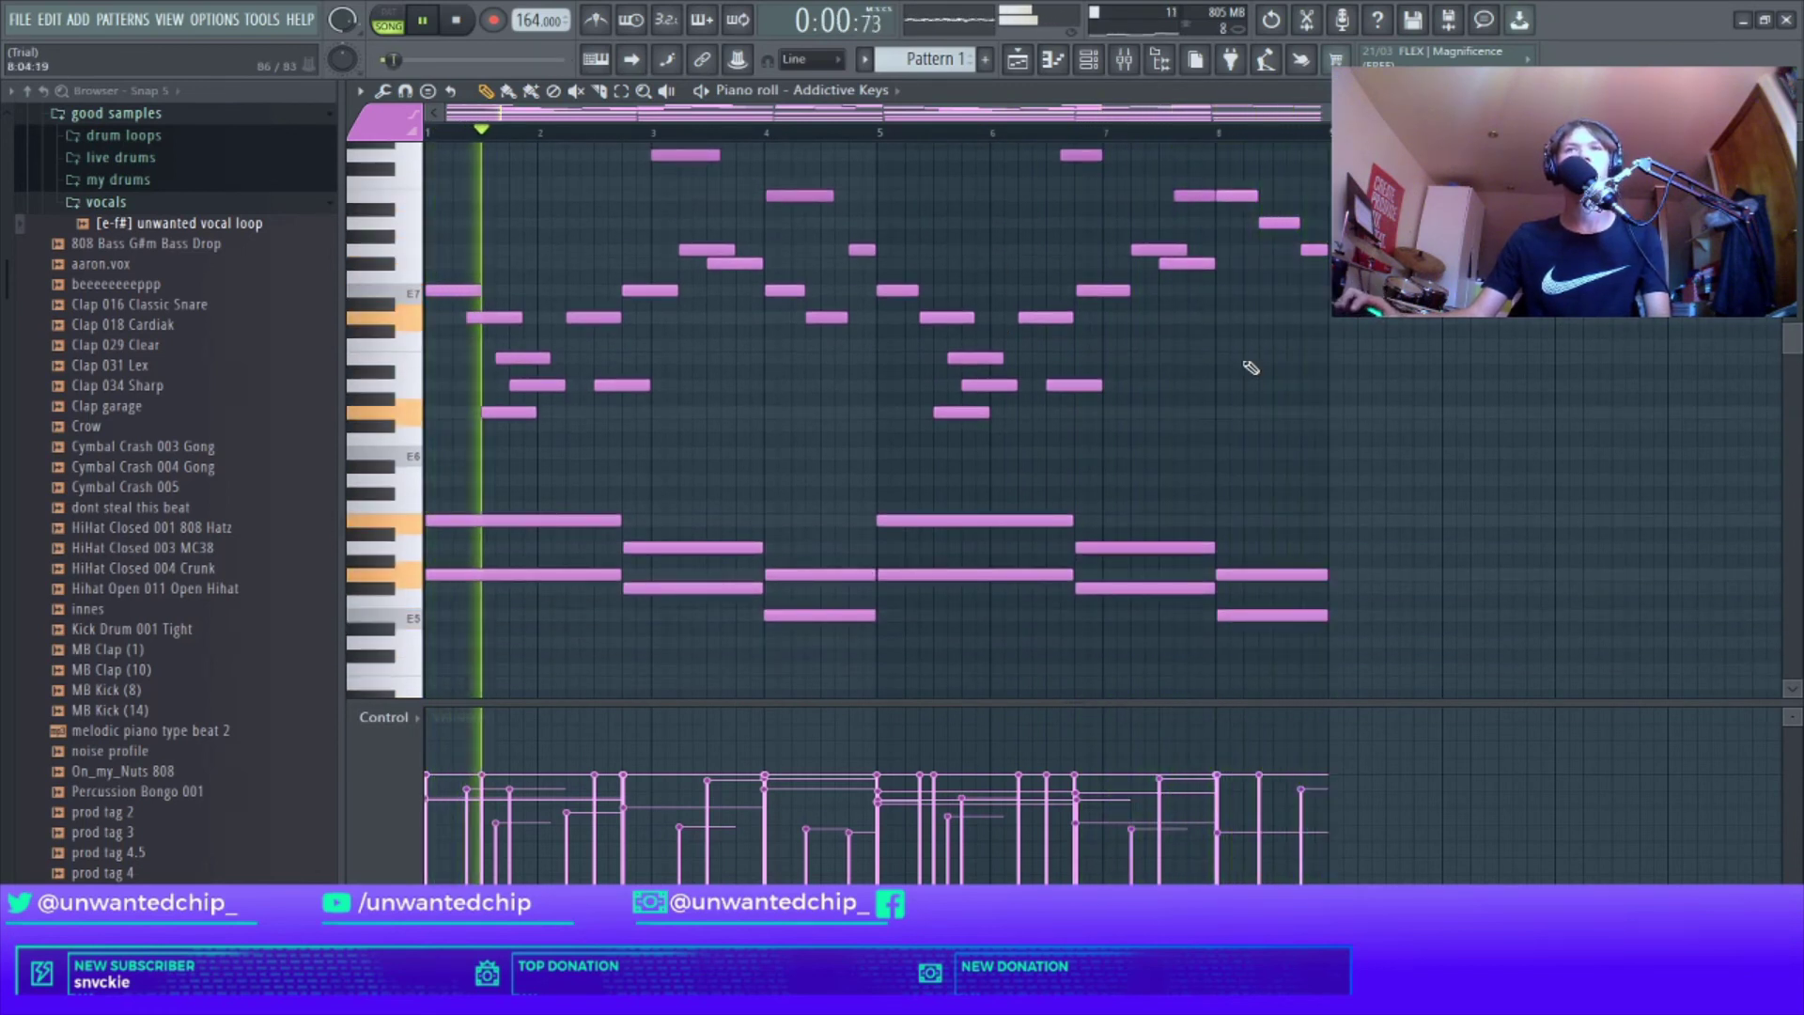
{"action": "scroll", "coordinate": [1250, 375], "scroll_direction": "up", "scroll_amount": 1}
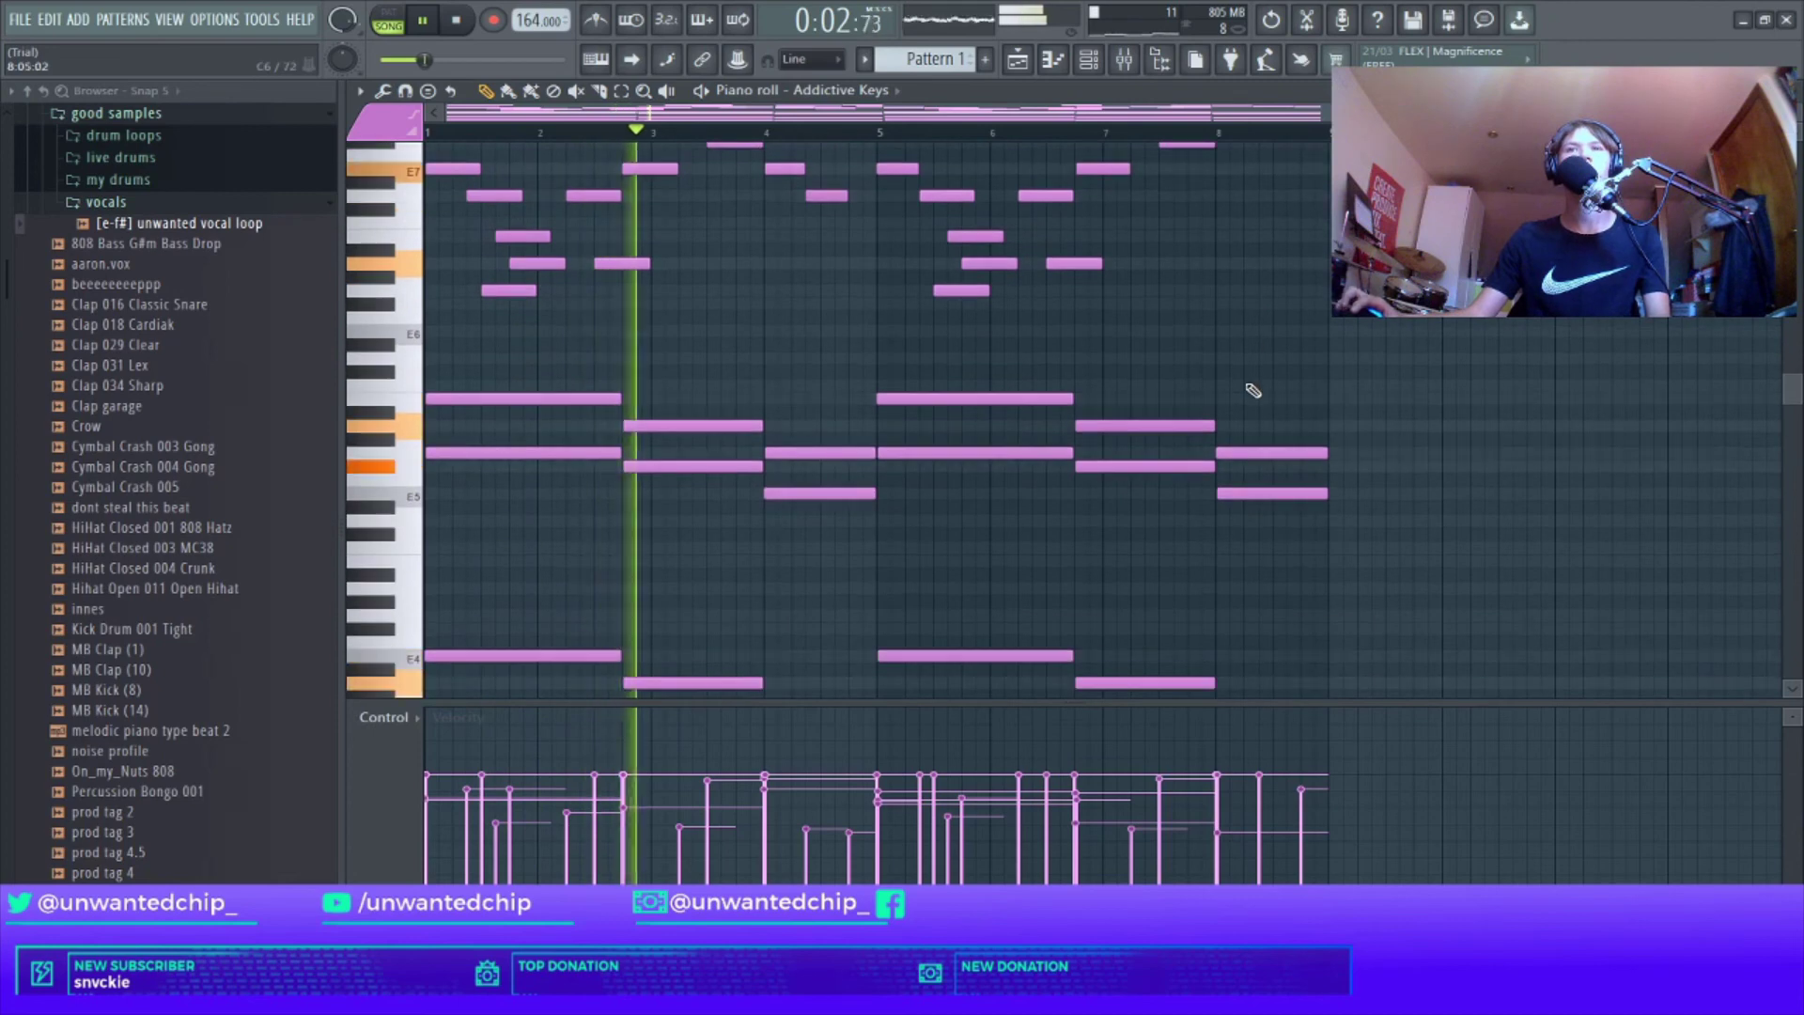
{"action": "key", "text": "space"}
{"action": "key", "text": "F5"}
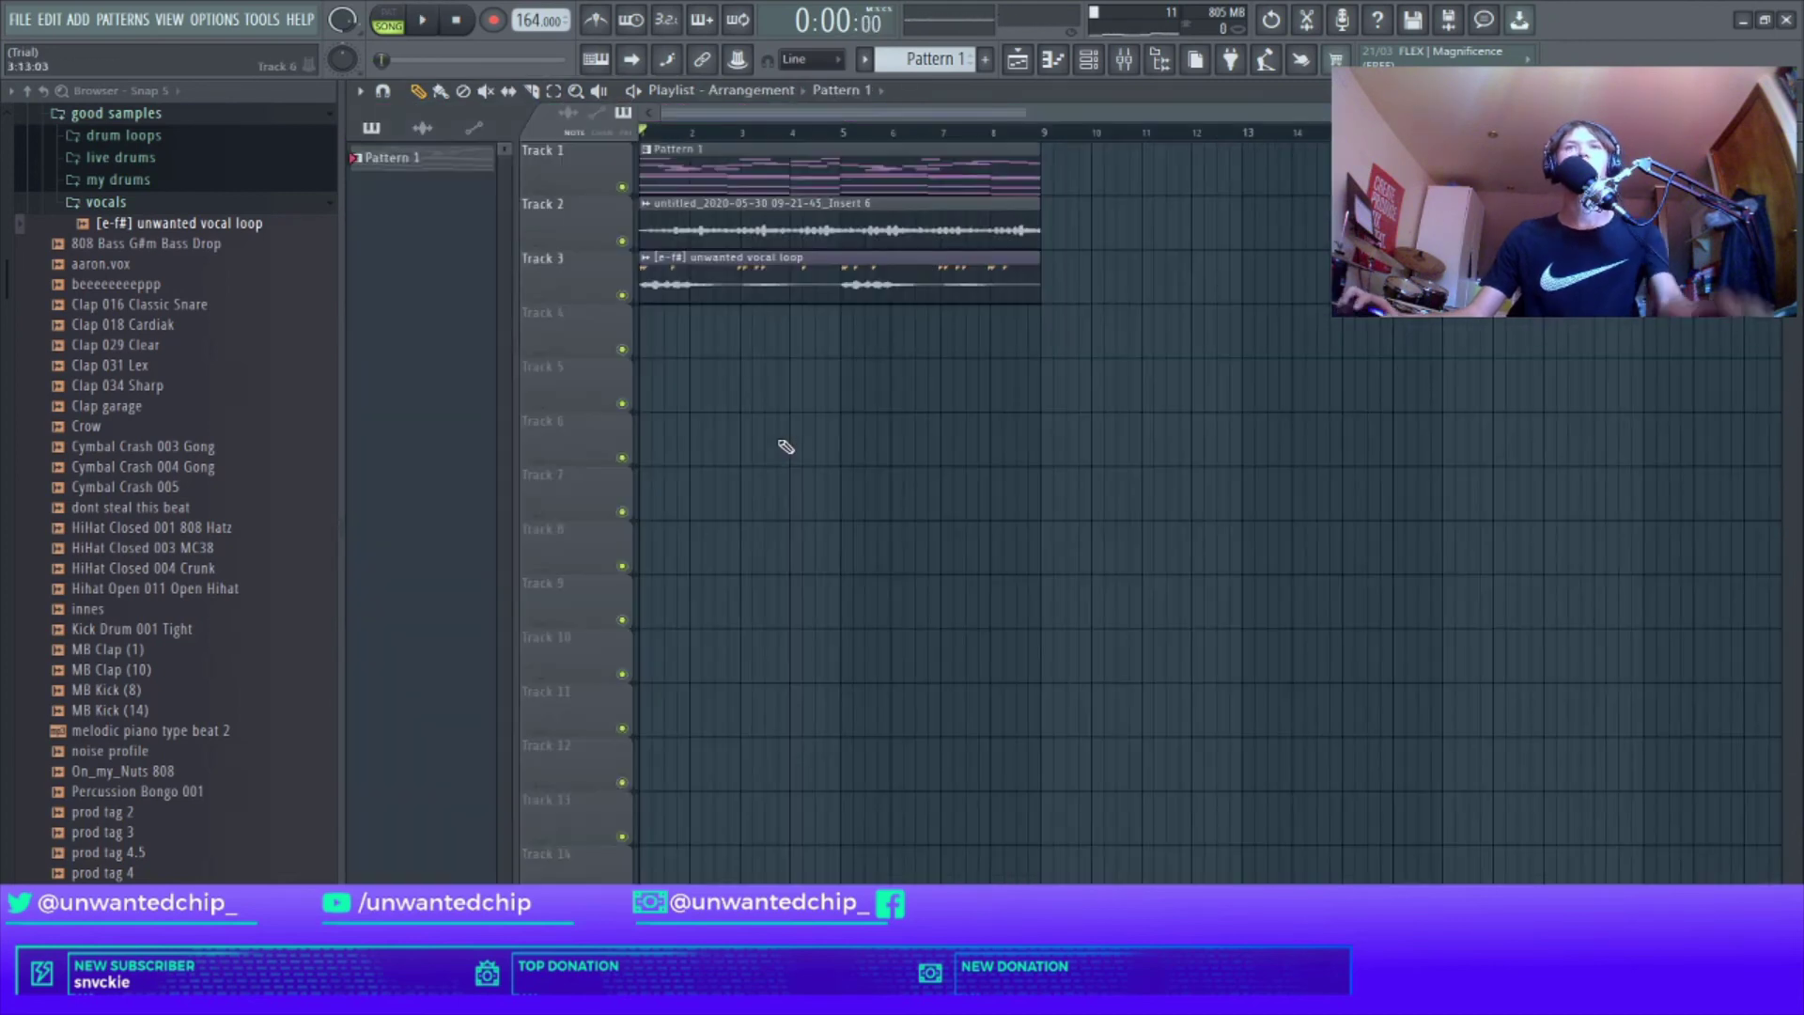